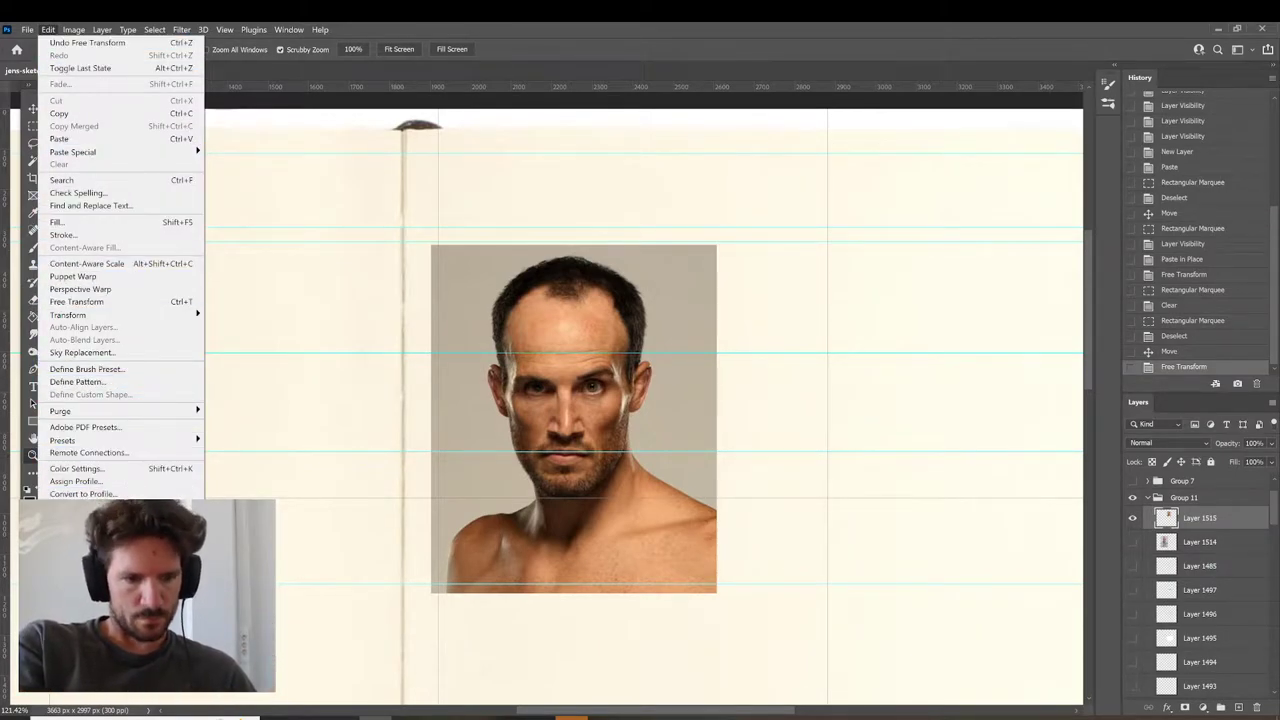
Set the document grid to show a gridline every 0.7 inches in the Guides, Grid & Slices preferences.
mouse_move(100, 550)
click(287, 455)
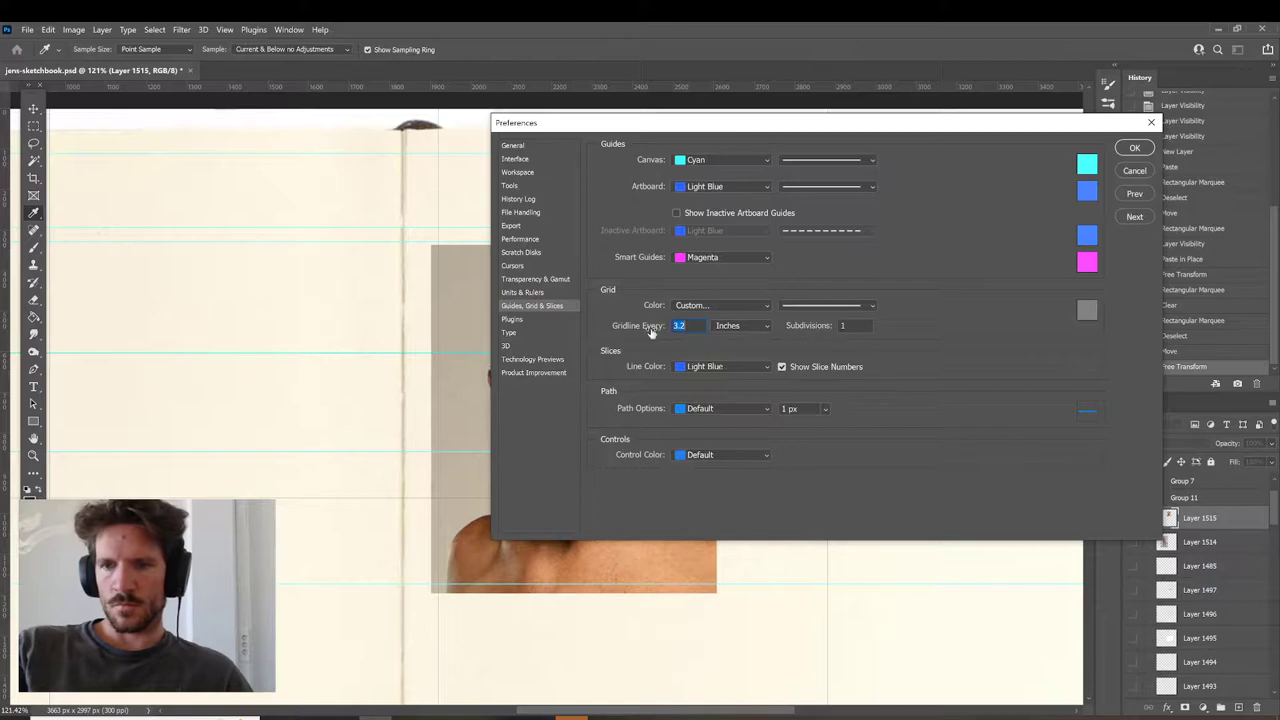
drag(727, 127, 924, 143)
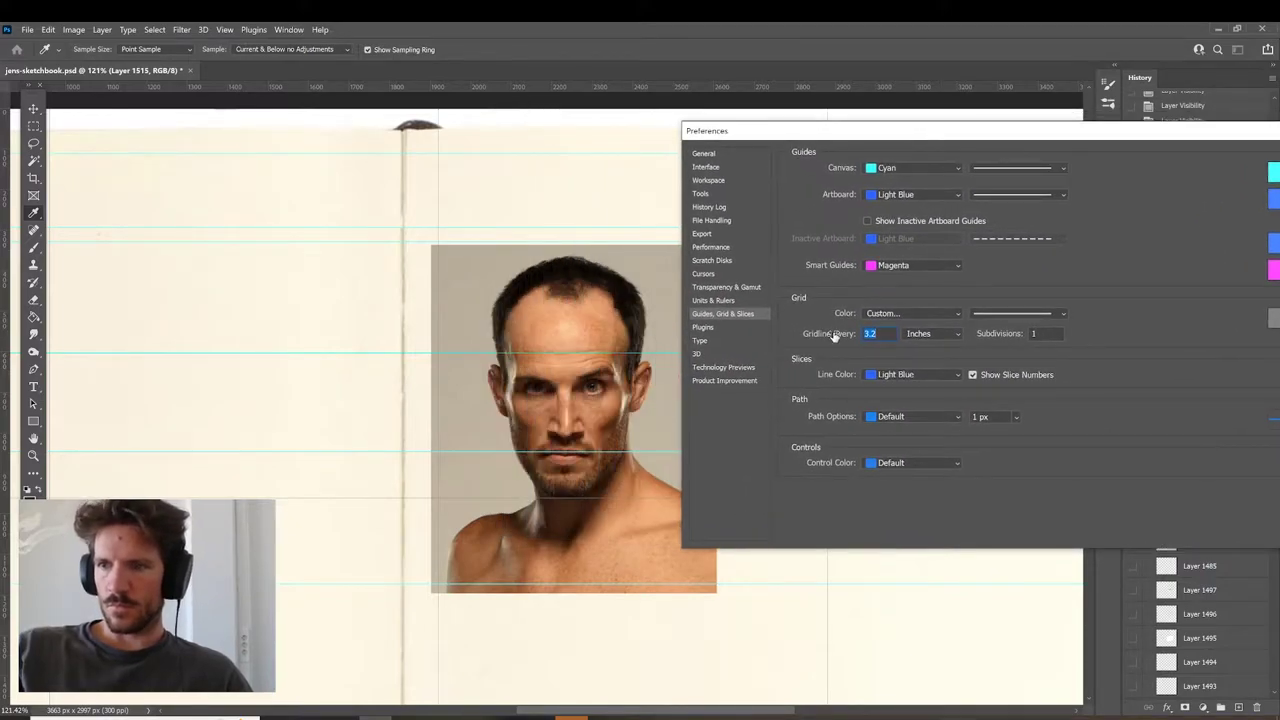
click(882, 334)
double_click(891, 340)
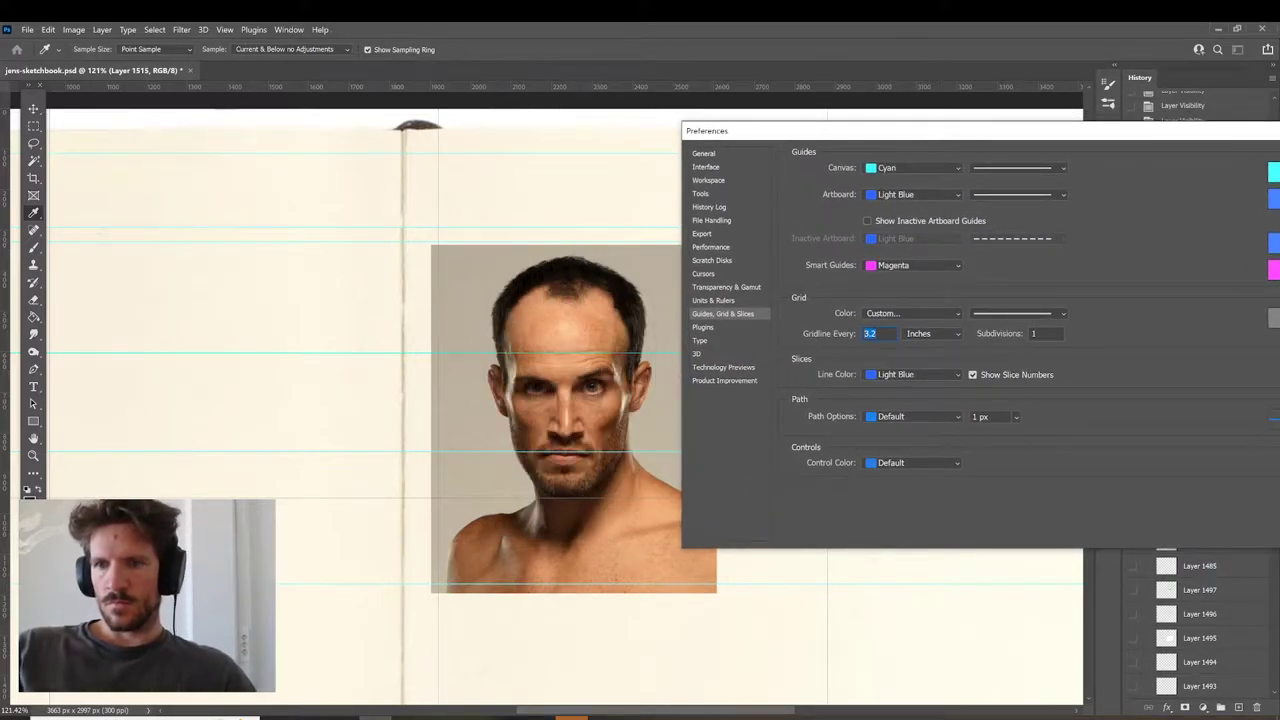
text(1)
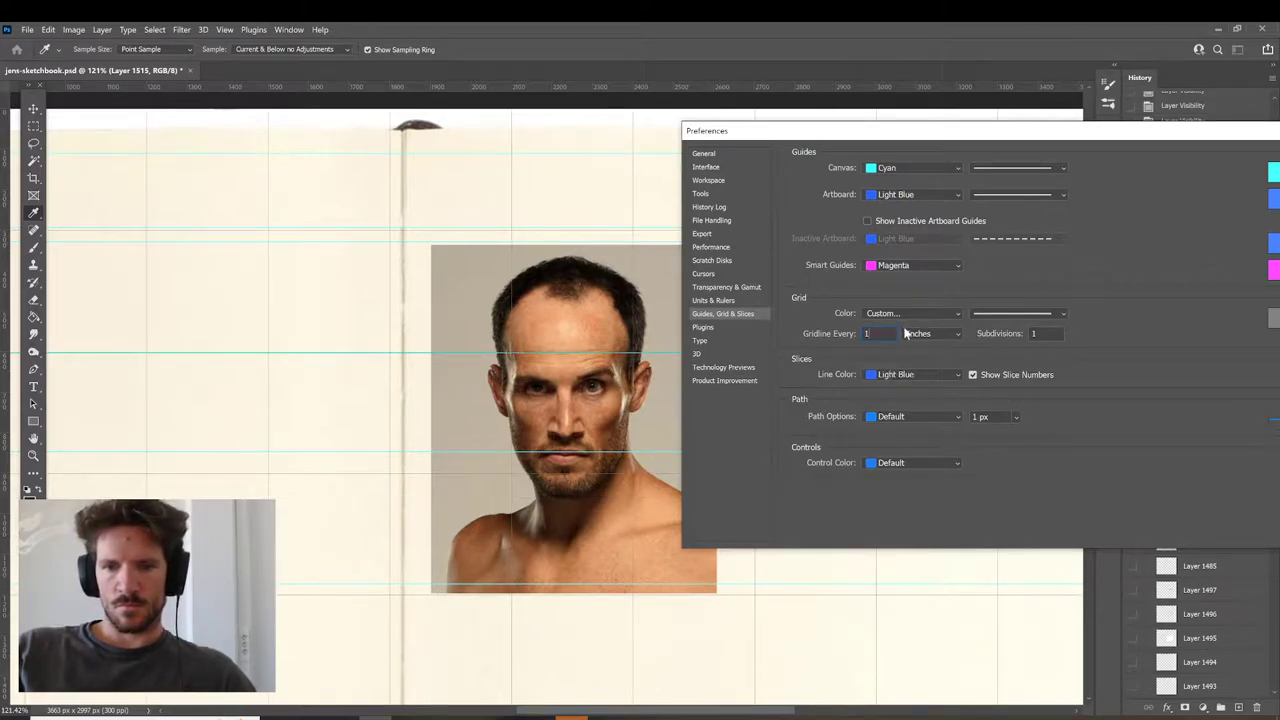
double_click(884, 334)
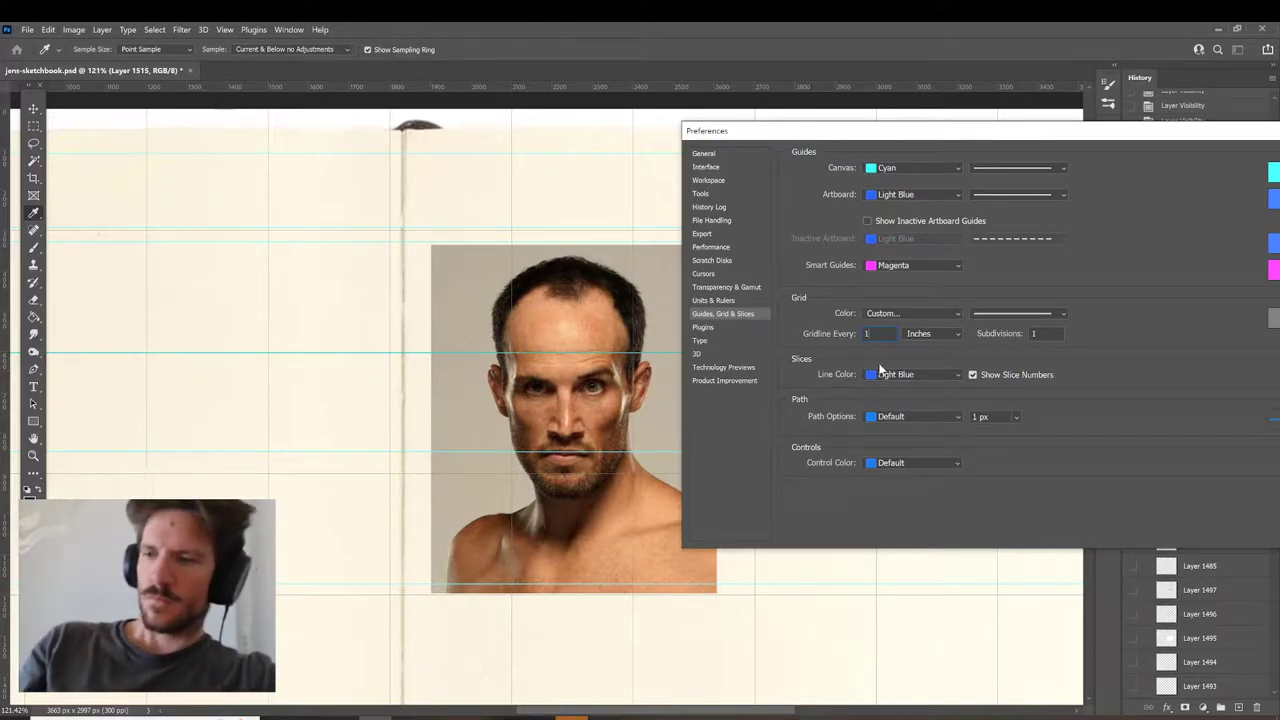
key(Down)
key(Down)
key(Down)
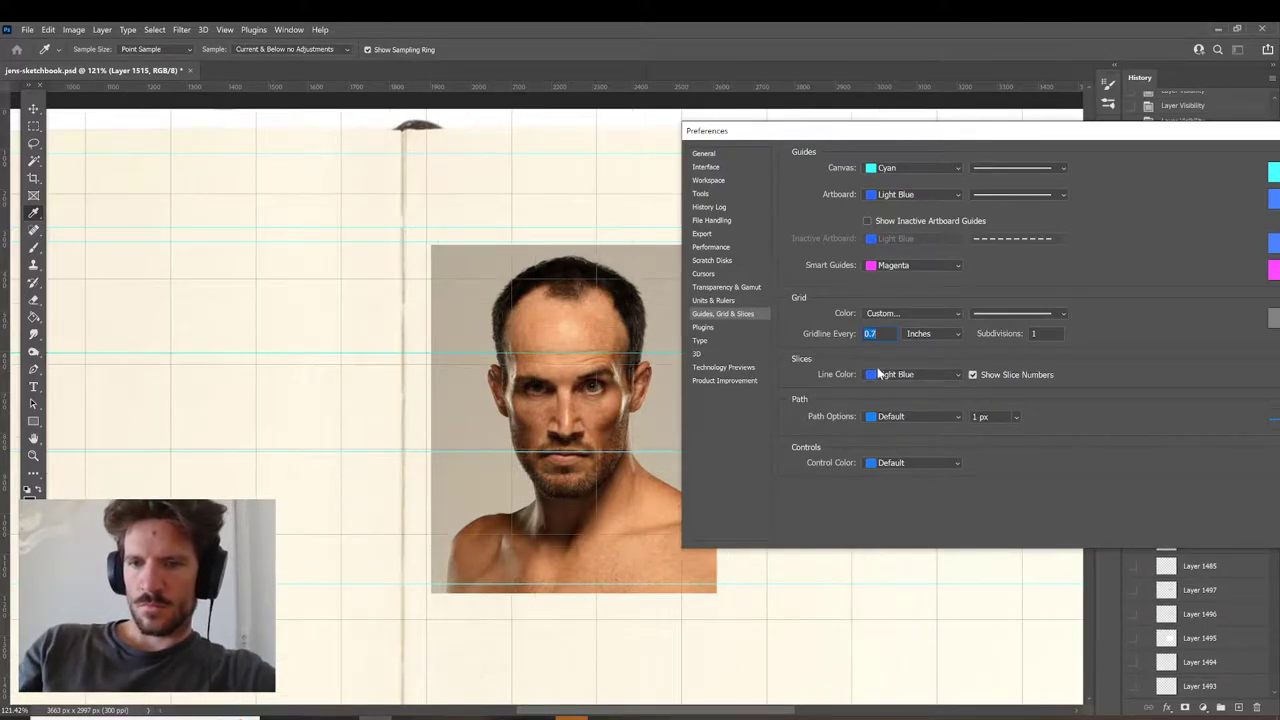
key(Down)
key(Up)
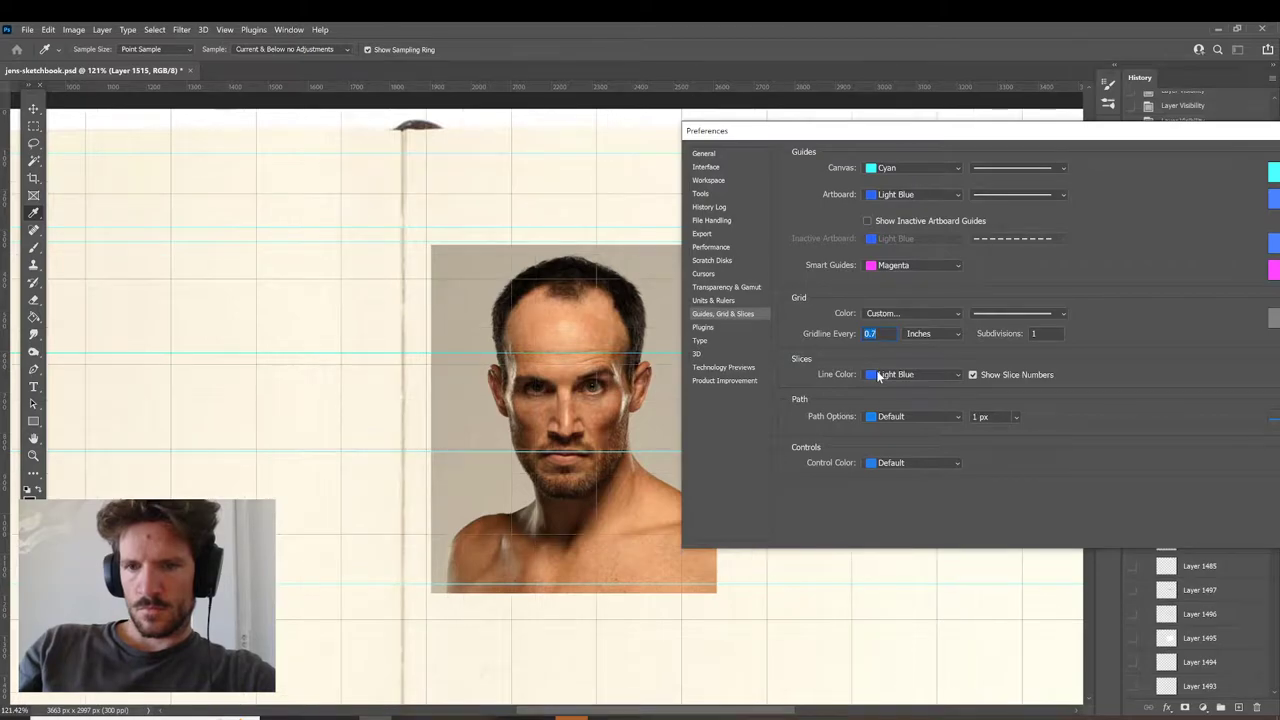
drag(1209, 131, 861, 207)
click(978, 237)
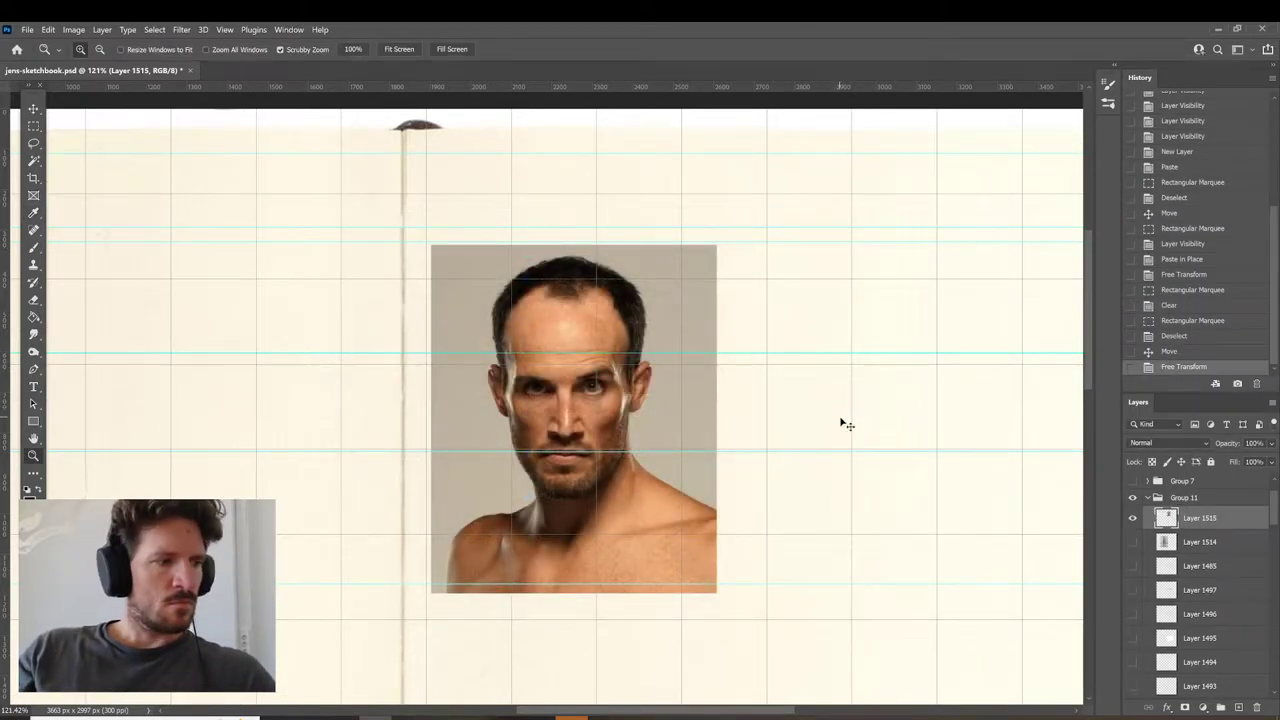
Remove the two horizontal guides that cross the portrait photo at the brow and the mouth.
key(ctrl+h)
key(ctrl+h)
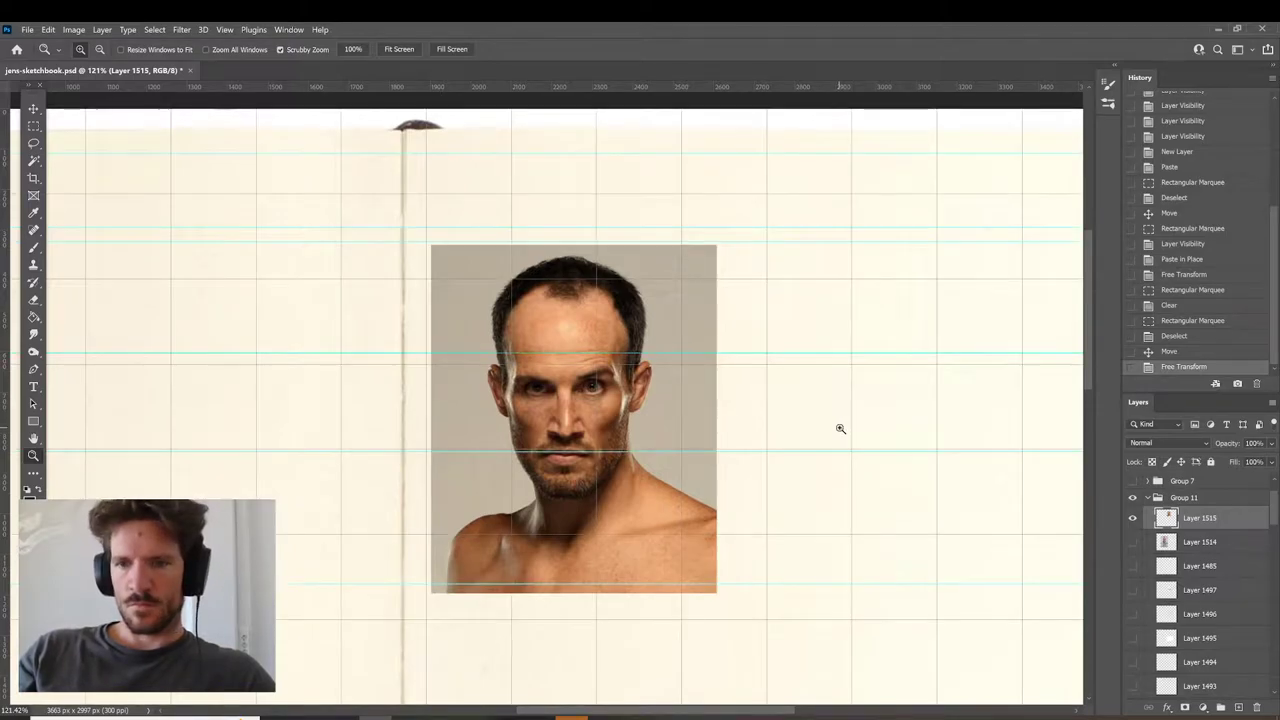
key(v)
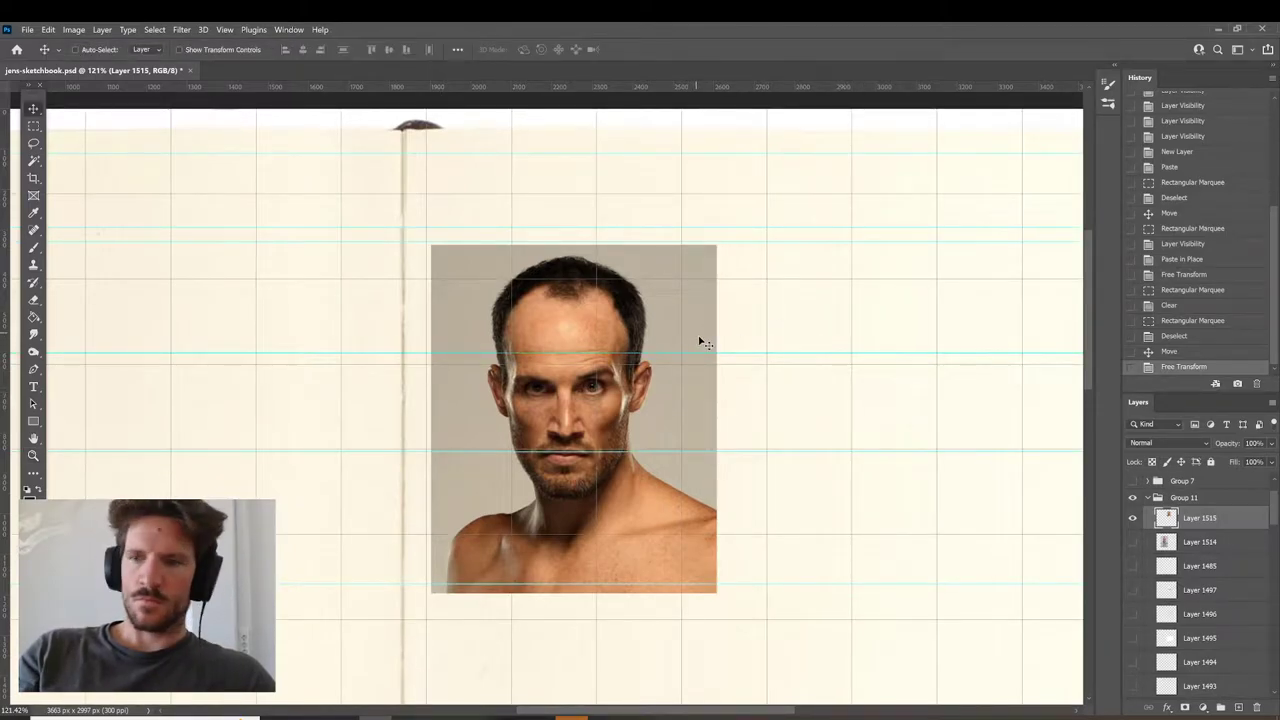
drag(700, 352, 700, 90)
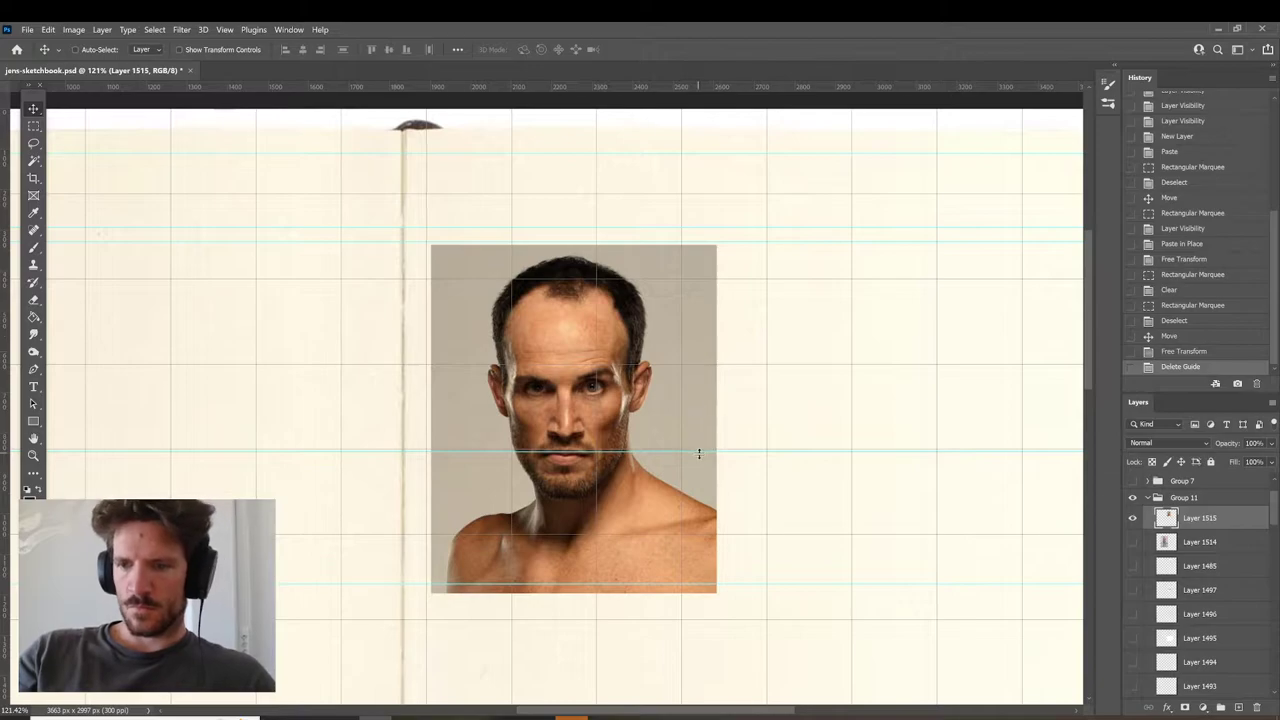
drag(700, 451, 695, 31)
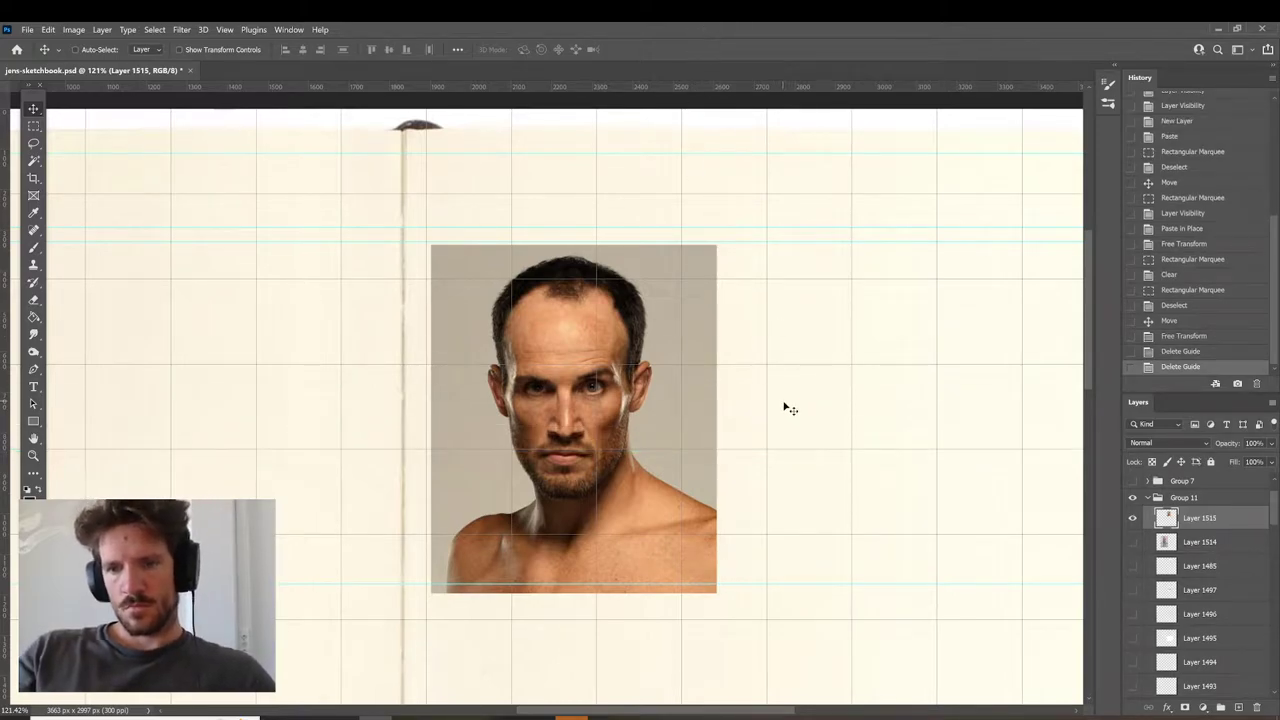
Add a new layer and sketch the left side of the head with the Brush on the blank page beside the photo.
key(b)
drag(754, 440, 680, 443)
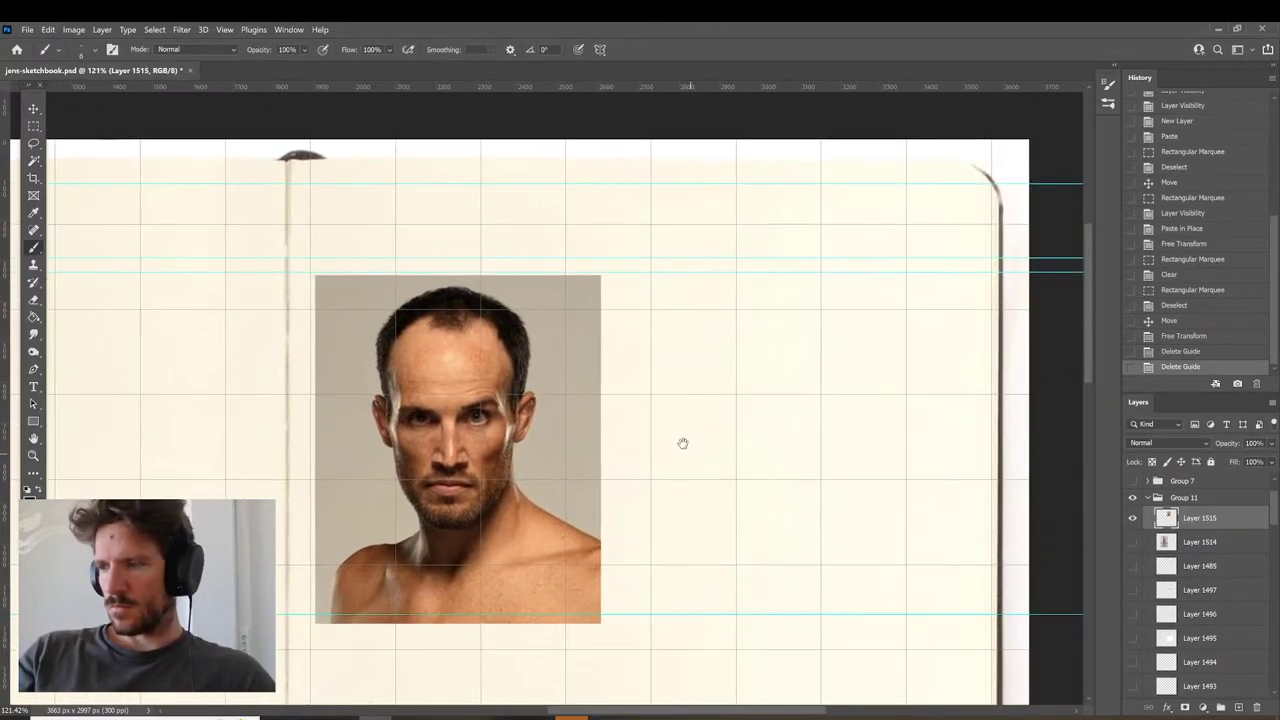
click(1238, 708)
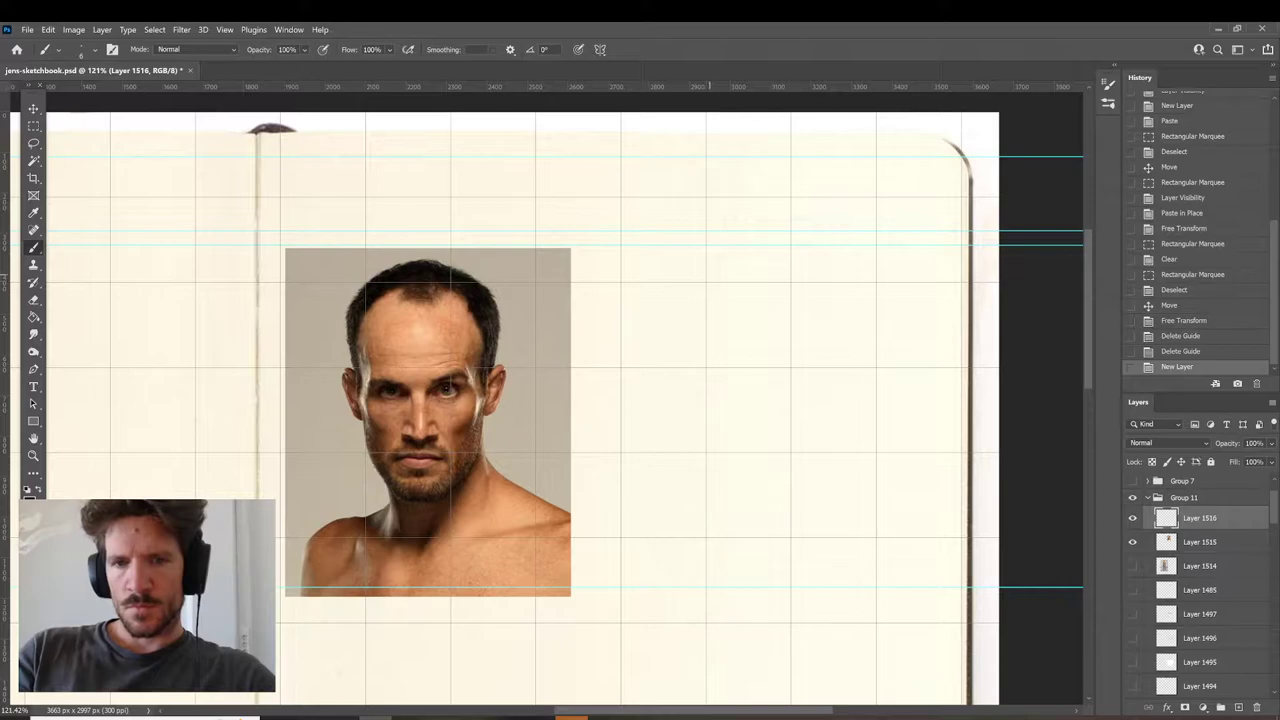
mouse_move(707, 281)
mouse_down()
mouse_move(684, 312)
mouse_move(706, 282)
mouse_move(684, 314)
mouse_move(694, 365)
mouse_up()
mouse_move(687, 318)
mouse_down()
mouse_move(694, 370)
mouse_move(683, 374)
mouse_move(709, 452)
mouse_up()
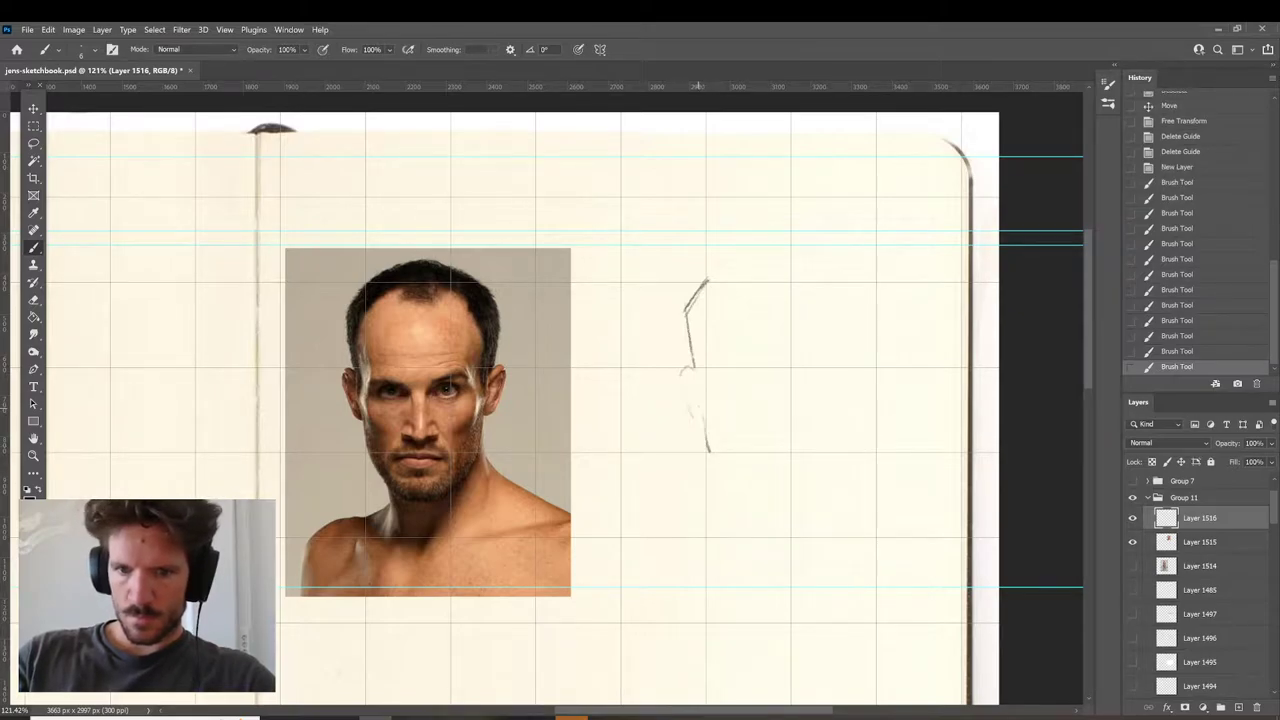
drag(698, 403, 704, 420)
drag(698, 380, 697, 398)
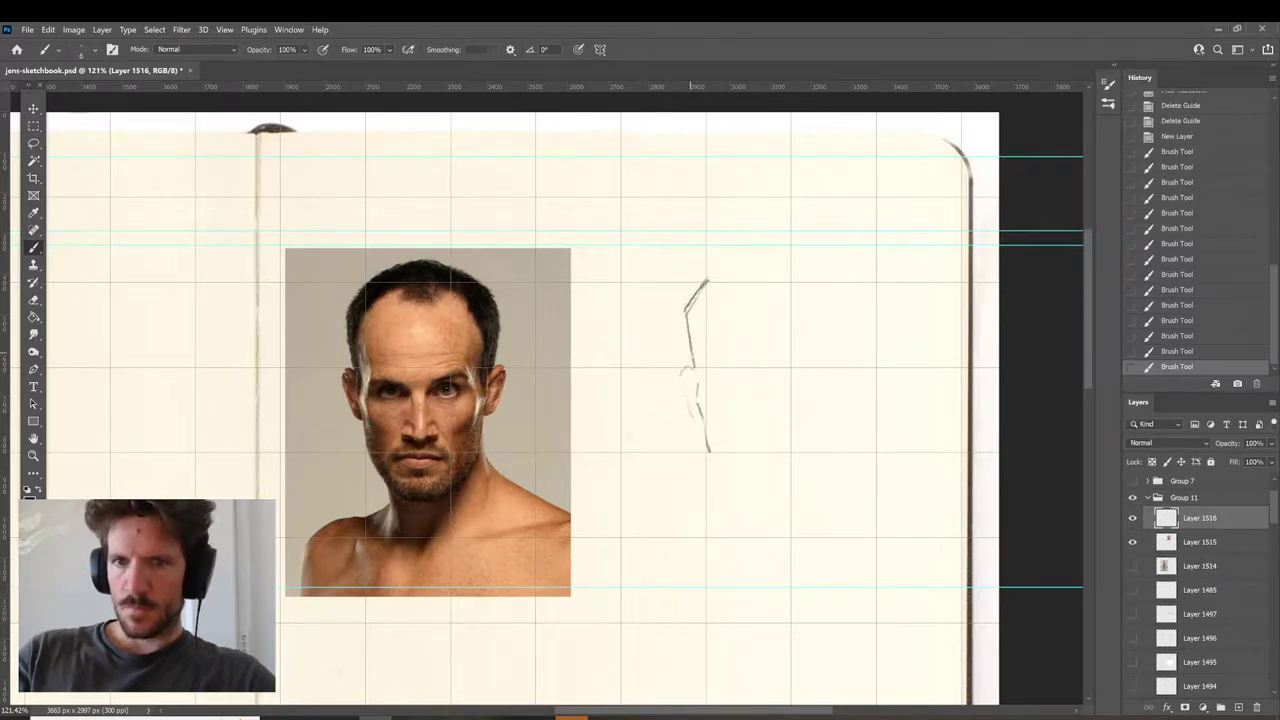
Complete the head outline with the top of the skull, the right side, the jaw and the chin.
mouse_move(706, 281)
mouse_down()
mouse_move(787, 266)
mouse_move(746, 261)
mouse_move(704, 280)
mouse_move(826, 291)
mouse_up()
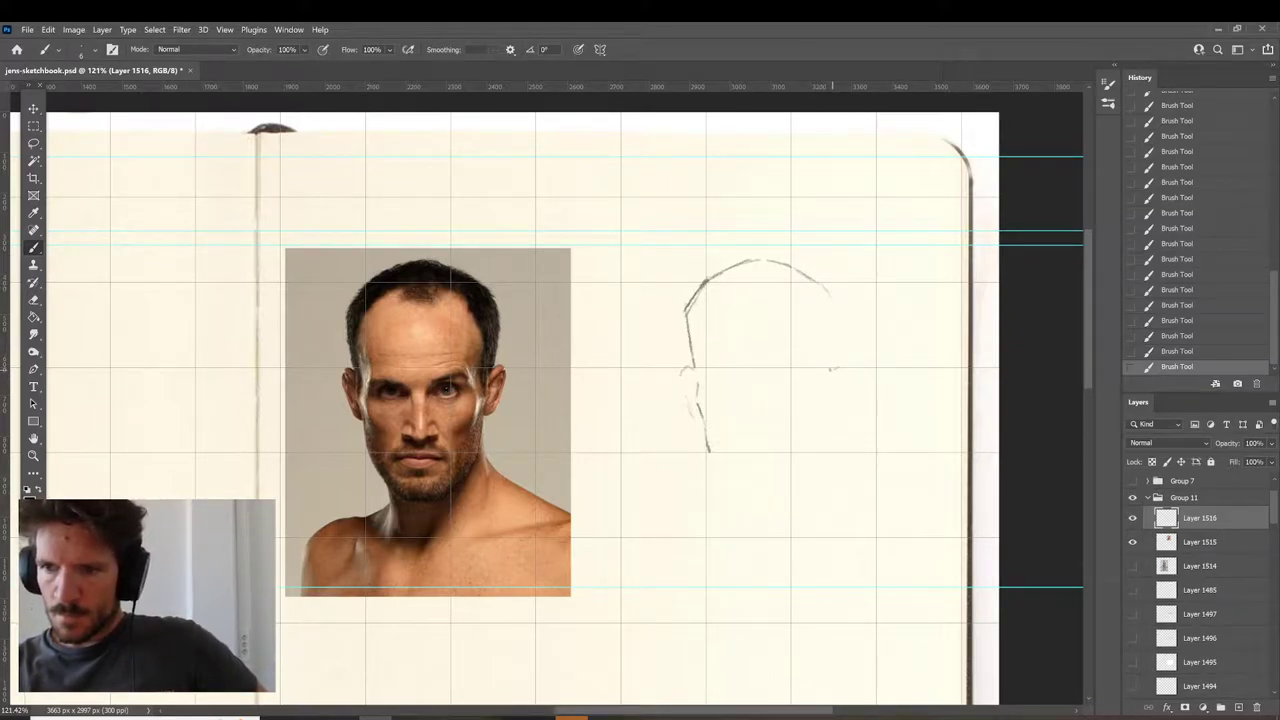
mouse_move(828, 293)
mouse_down()
mouse_move(836, 375)
mouse_move(819, 451)
mouse_move(785, 495)
mouse_up()
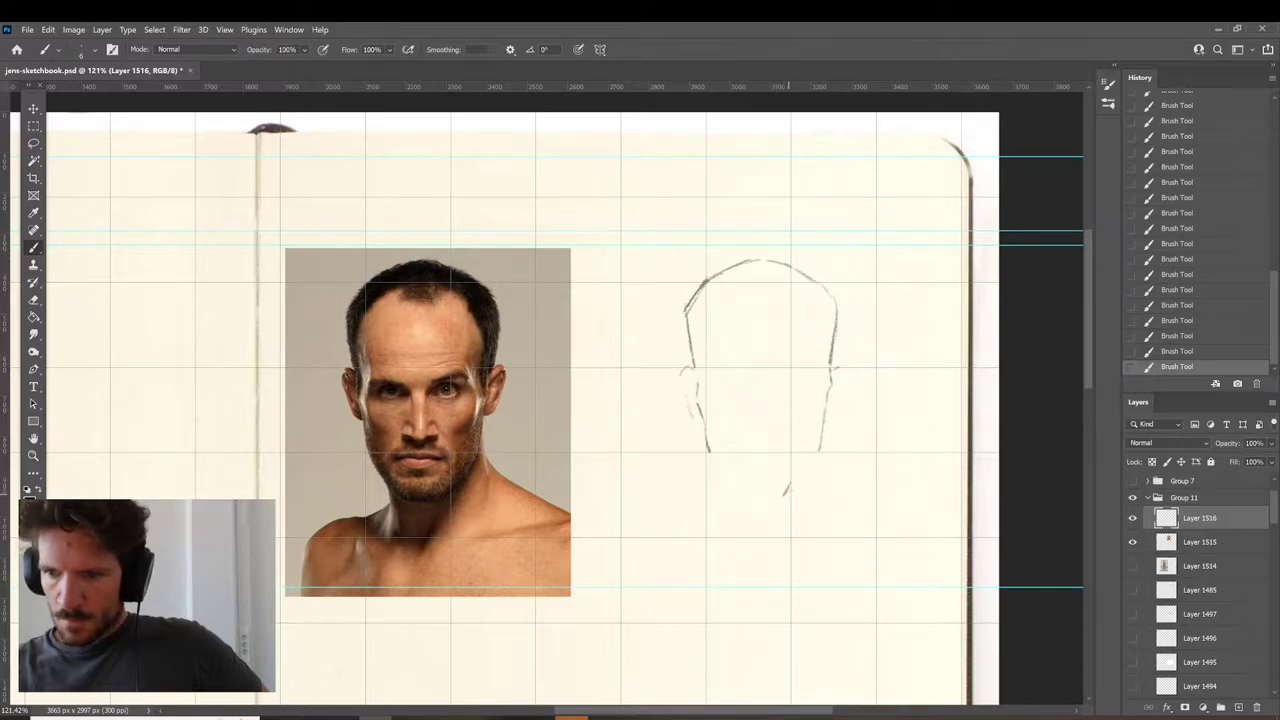
mouse_move(709, 452)
mouse_down()
mouse_move(739, 494)
mouse_move(789, 494)
mouse_up()
mouse_move(821, 414)
mouse_down()
mouse_move(818, 452)
mouse_move(784, 496)
mouse_up()
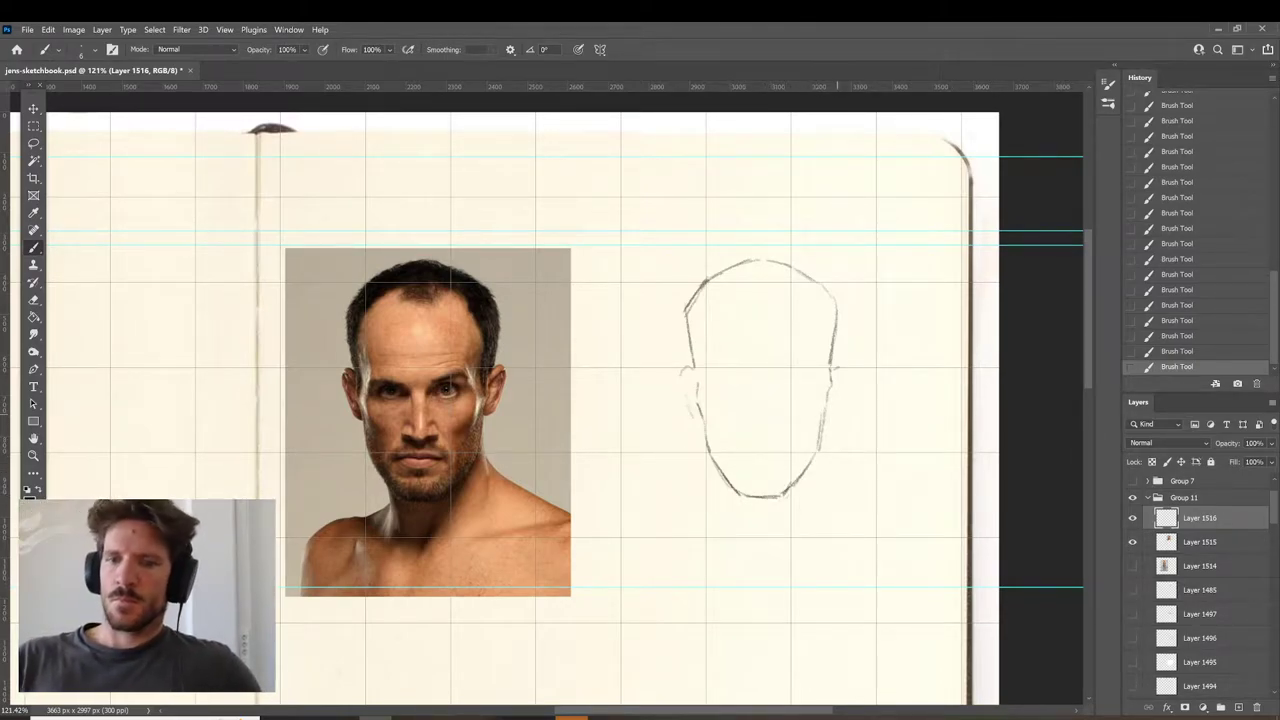
Sketch both ears and the hairline around the forehead, following the photo's grid squares.
mouse_move(838, 368)
mouse_down()
mouse_move(850, 390)
mouse_move(836, 414)
mouse_up()
drag(682, 386, 697, 424)
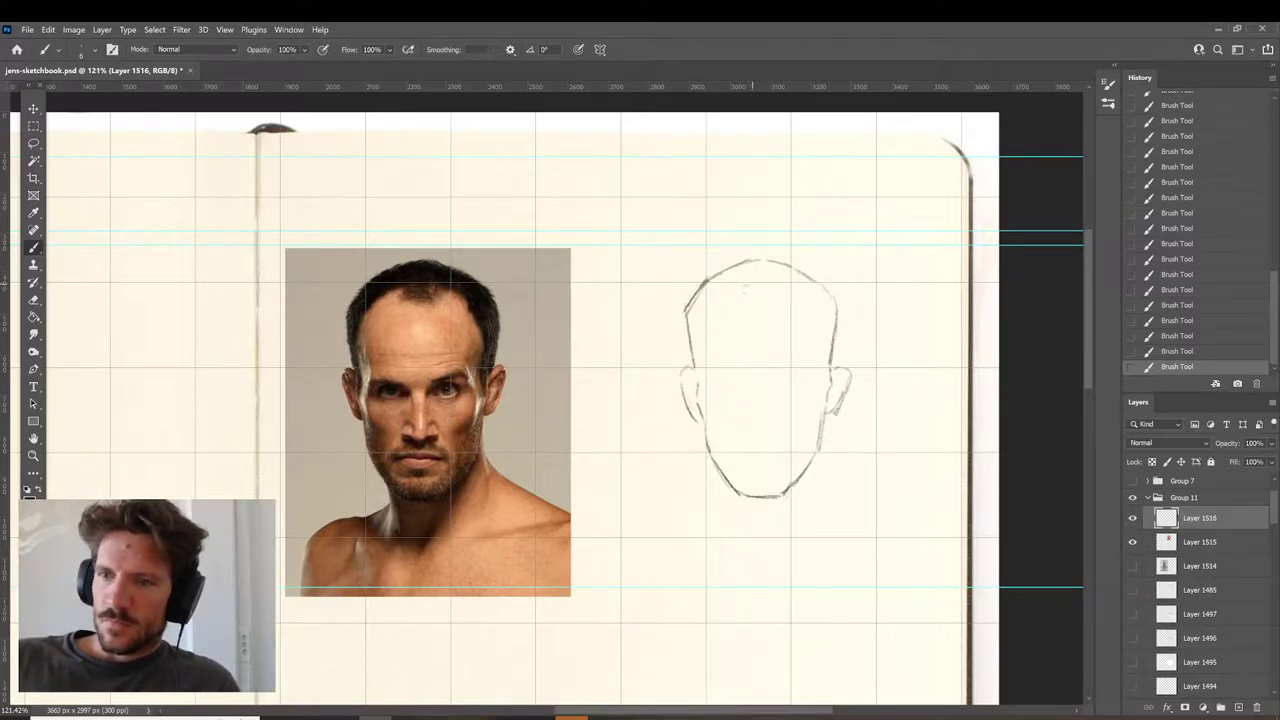
mouse_move(705, 316)
mouse_down()
mouse_move(744, 283)
mouse_move(697, 331)
mouse_up()
mouse_move(757, 288)
mouse_down()
mouse_move(745, 284)
mouse_move(785, 297)
mouse_move(821, 334)
mouse_up()
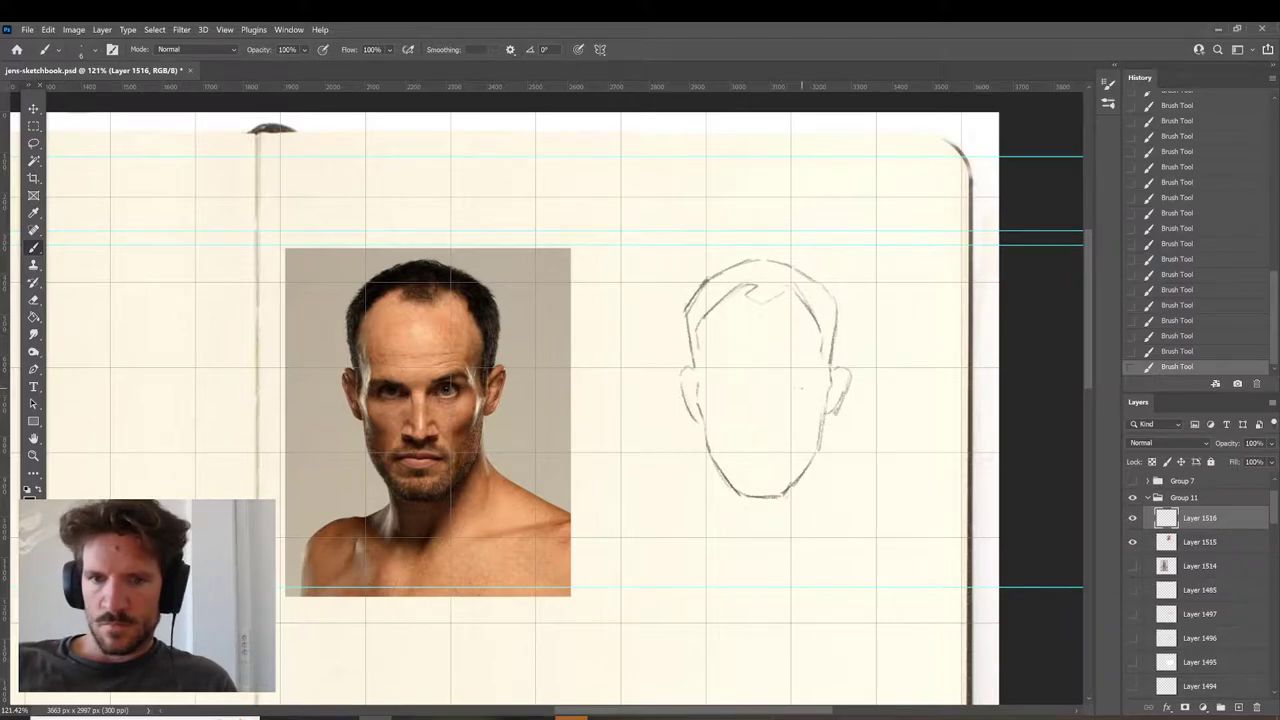
Sketch the right eyebrow and the contour running down the left temple and cheek.
drag(801, 369, 778, 376)
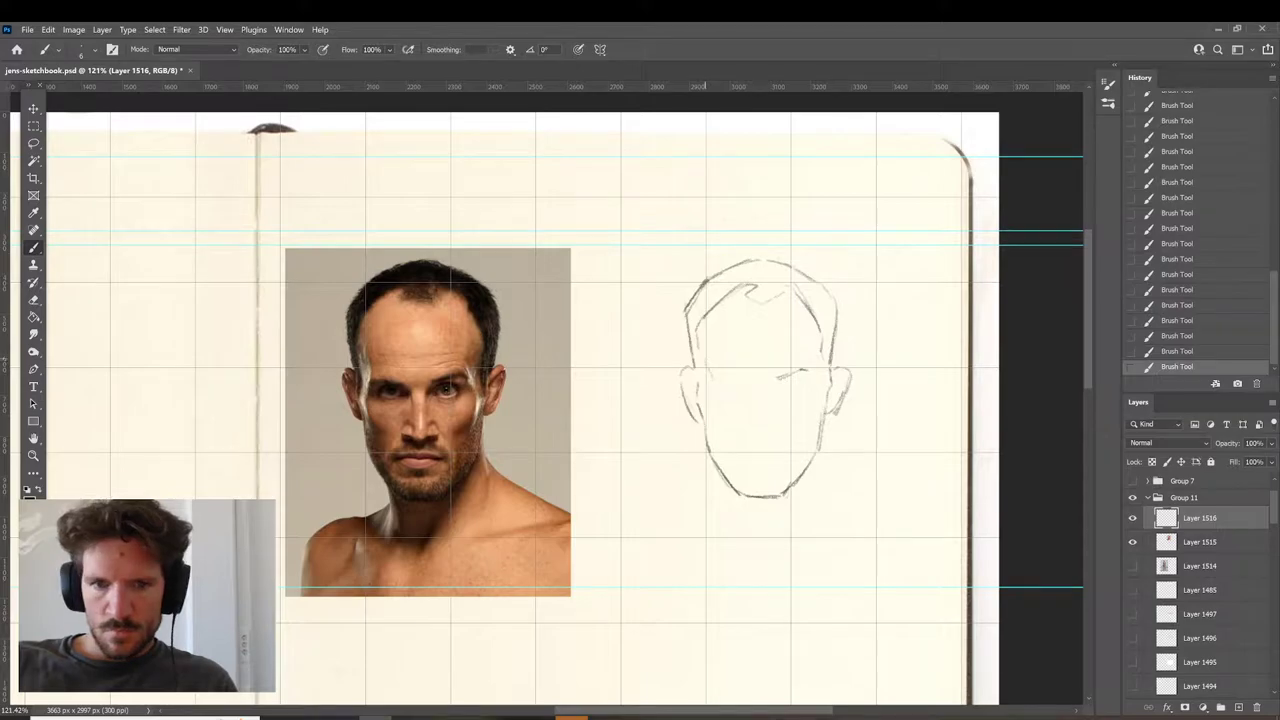
key(ctrl+z)
drag(699, 345, 712, 390)
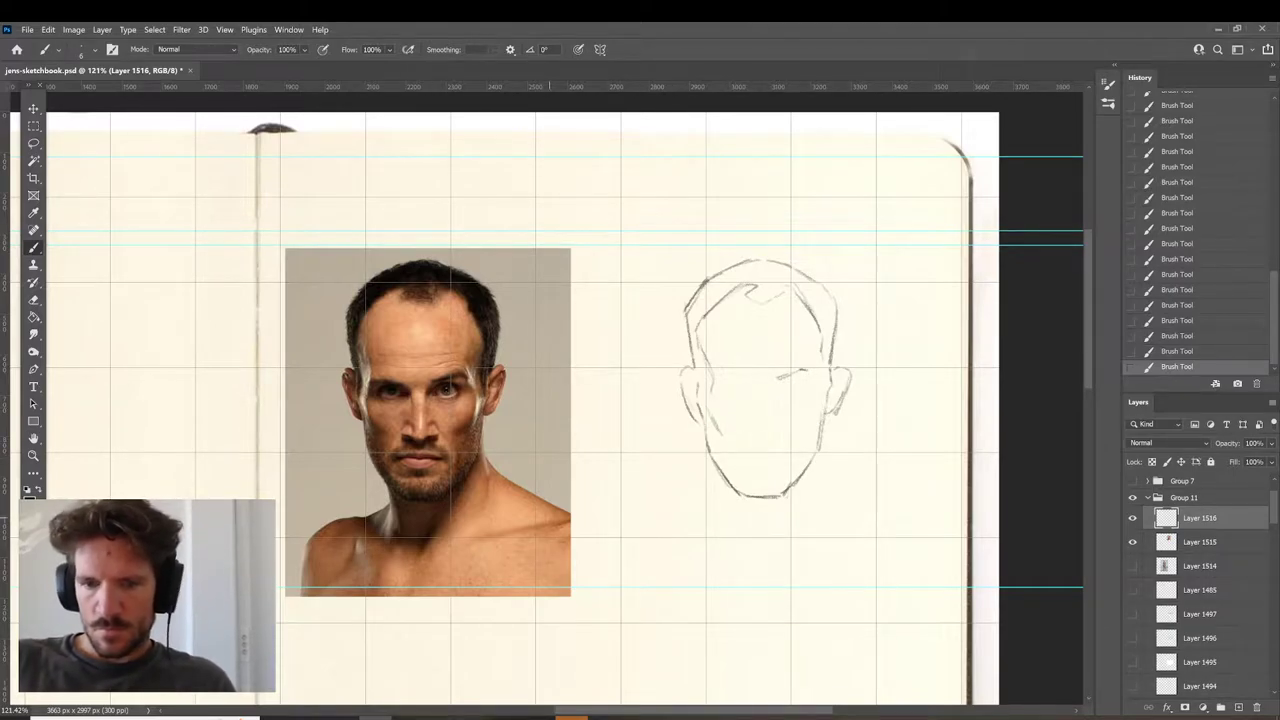
key(ctrl+z)
key(ctrl+z)
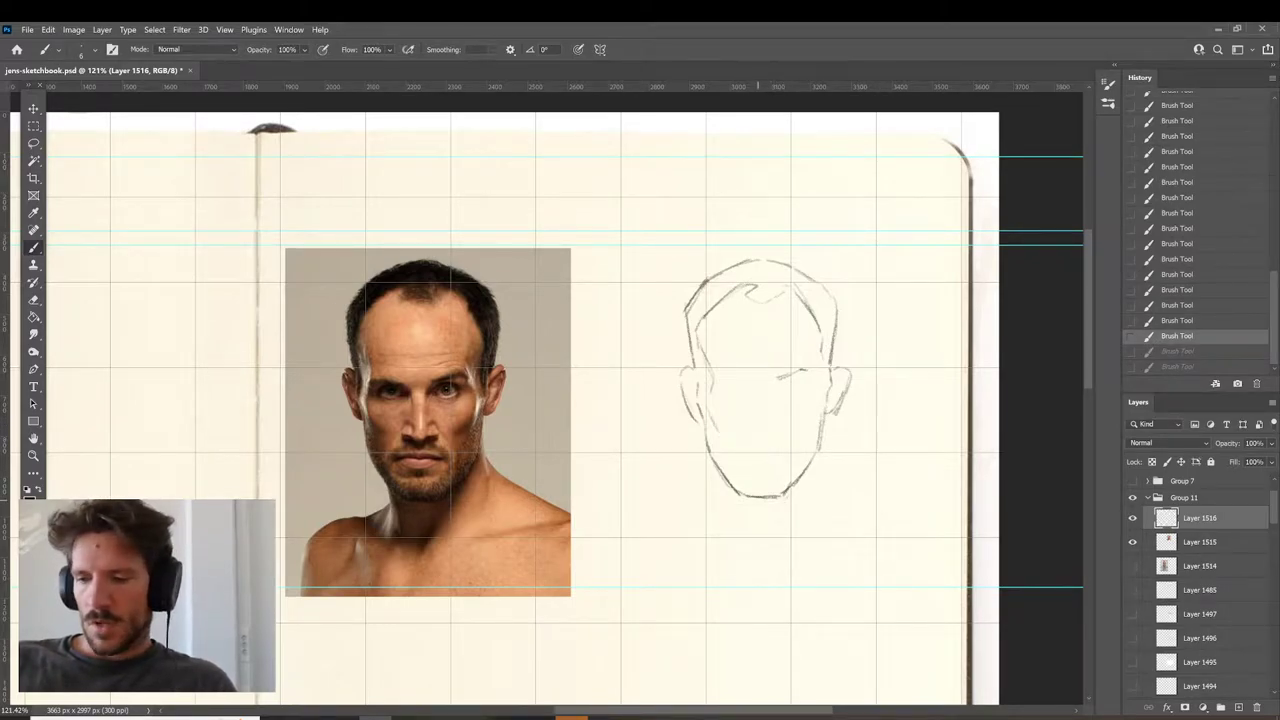
key(ctrl+shift+z)
key(ctrl+shift+z)
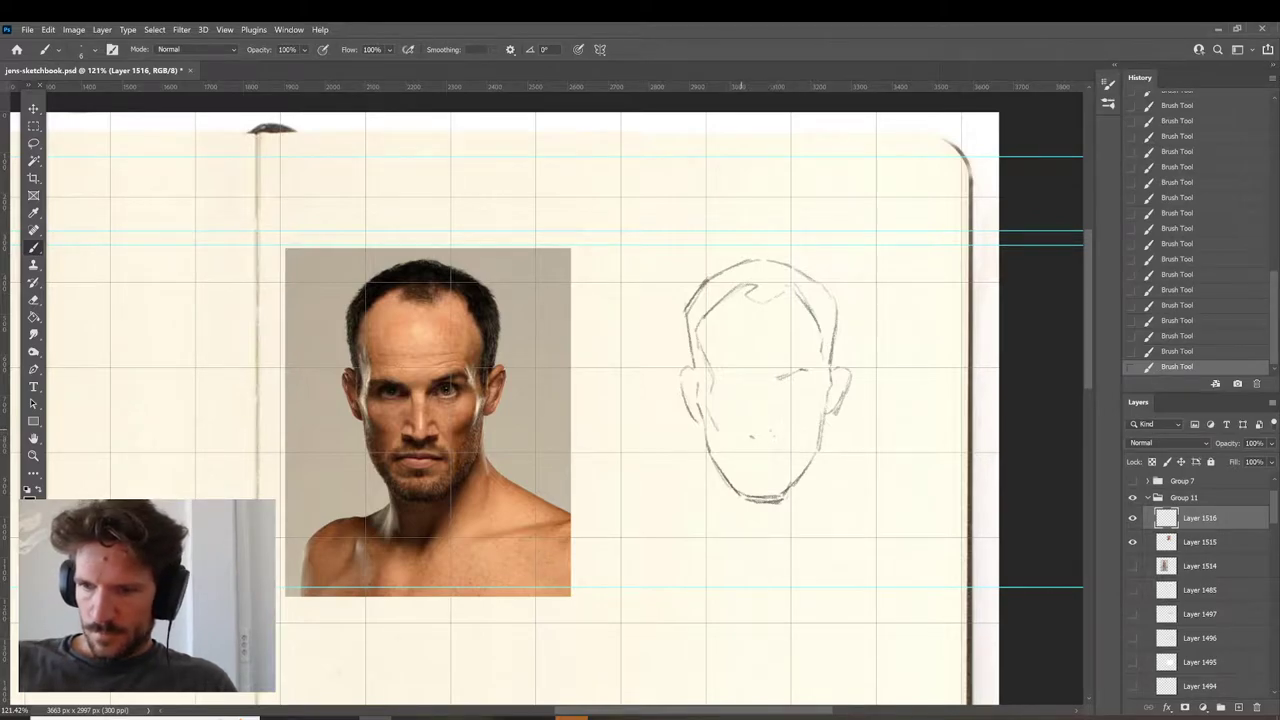
Erase the misplaced nostril mark and redraw the underside of the nose with the Brush.
key(e)
drag(750, 435, 753, 442)
key(b)
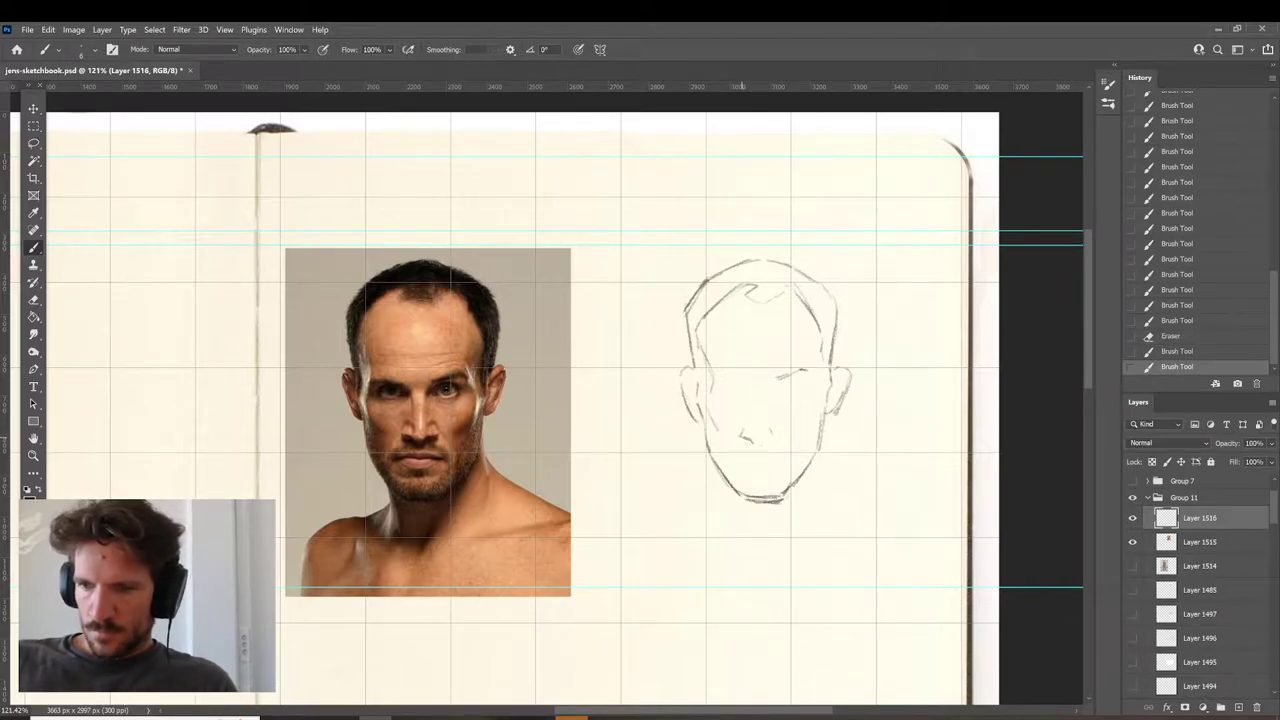
drag(747, 437, 764, 441)
drag(763, 441, 770, 442)
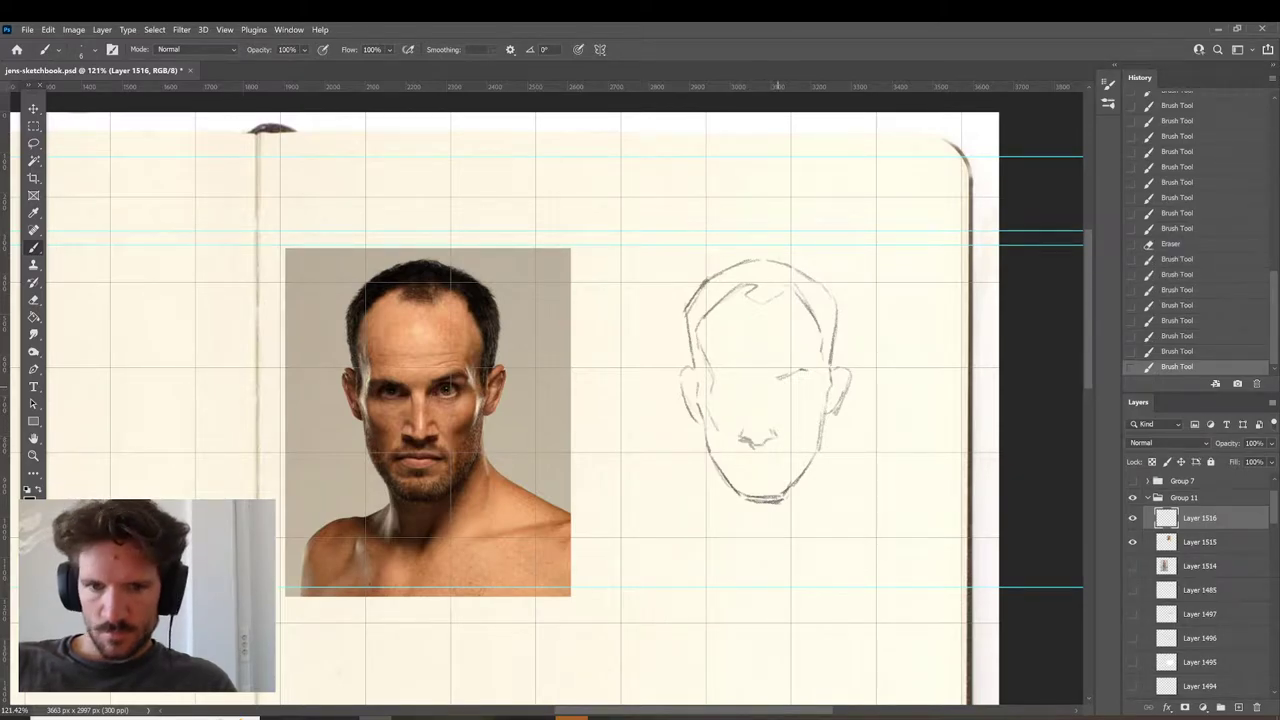
Block in the nose bridge, the right eye and the lips.
mouse_move(765, 386)
mouse_down()
mouse_move(792, 389)
mouse_move(818, 444)
mouse_move(781, 495)
mouse_move(763, 457)
mouse_move(735, 464)
mouse_up()
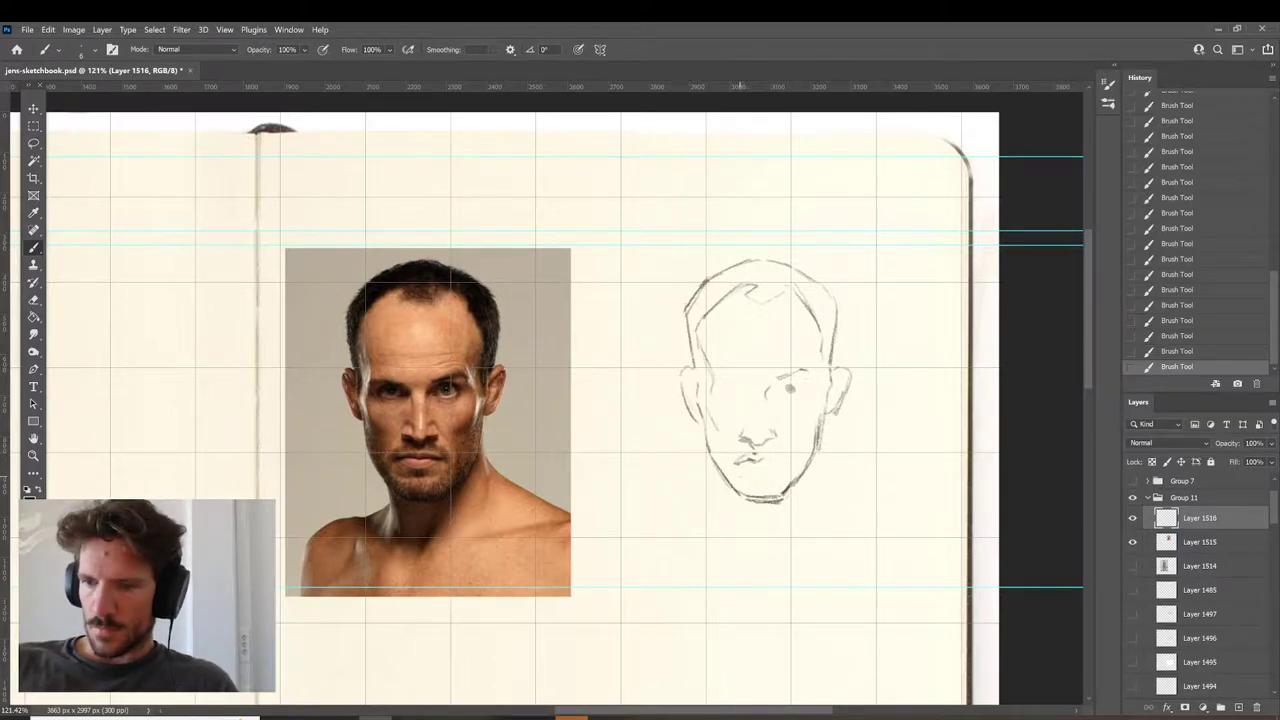
drag(745, 471, 763, 472)
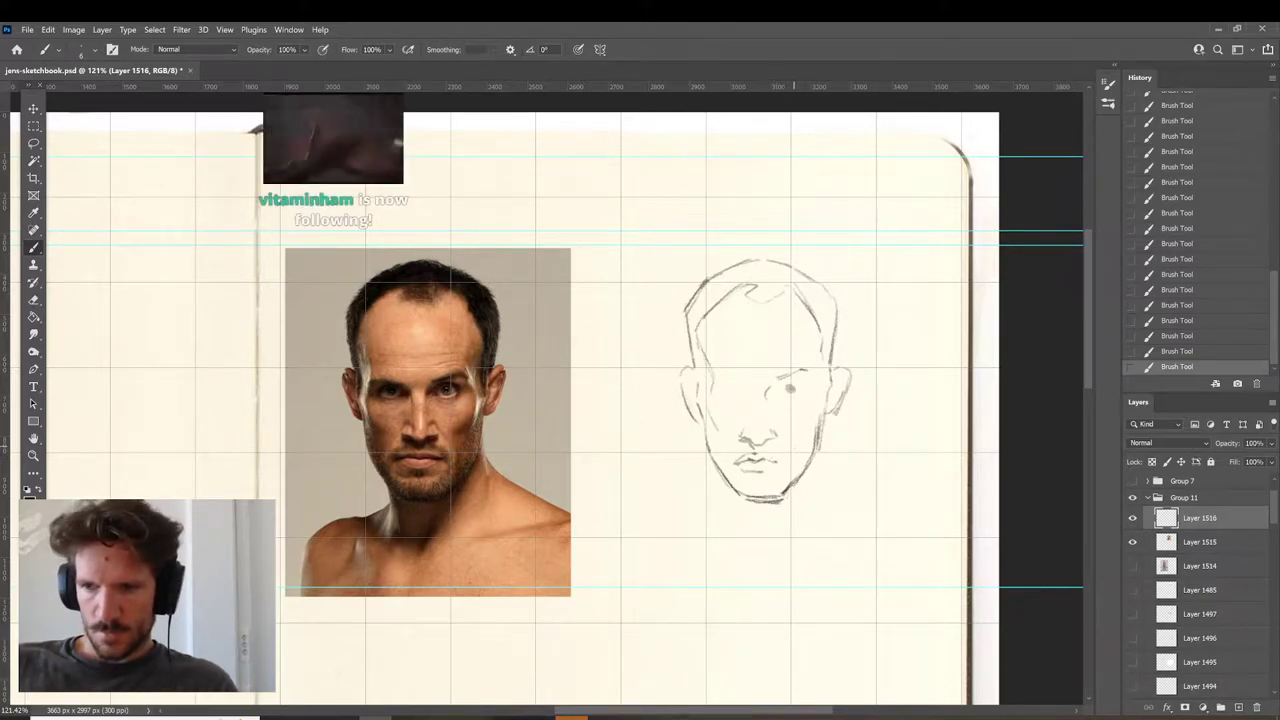
Shift the sketched mouth slightly using a Lasso selection, and strengthen its lip lines with the Brush.
key(l)
mouse_move(783, 437)
mouse_down()
mouse_move(742, 480)
mouse_move(788, 483)
mouse_move(779, 452)
mouse_move(737, 464)
mouse_up()
key(v)
key(ctrl+d)
key(b)
drag(748, 460, 779, 461)
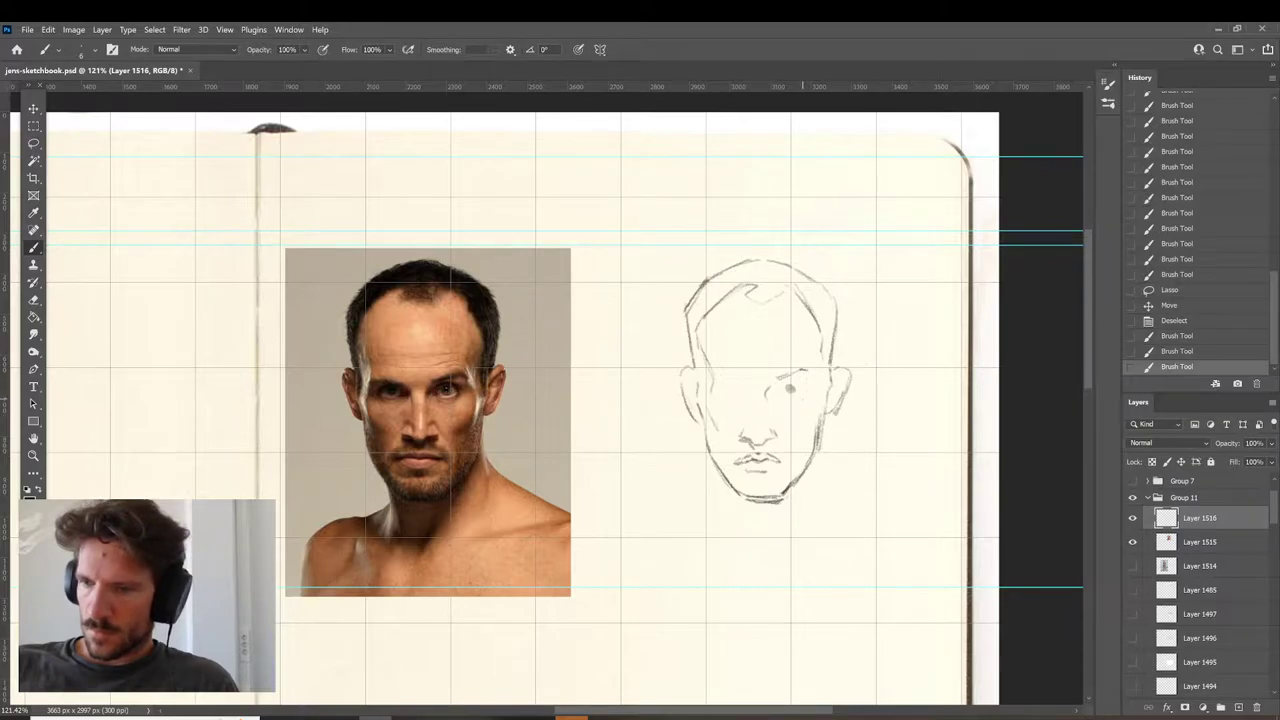
Rework the right eye by erasing its rough mark and drawing the iris, eyelids and outer corner.
key(e)
mouse_move(795, 386)
mouse_down()
mouse_move(788, 353)
mouse_move(785, 384)
mouse_up()
key(b)
drag(788, 383, 795, 380)
key(e)
key(b)
mouse_move(782, 385)
mouse_down()
mouse_move(796, 381)
mouse_move(796, 395)
mouse_up()
drag(785, 394, 792, 388)
drag(785, 387, 795, 381)
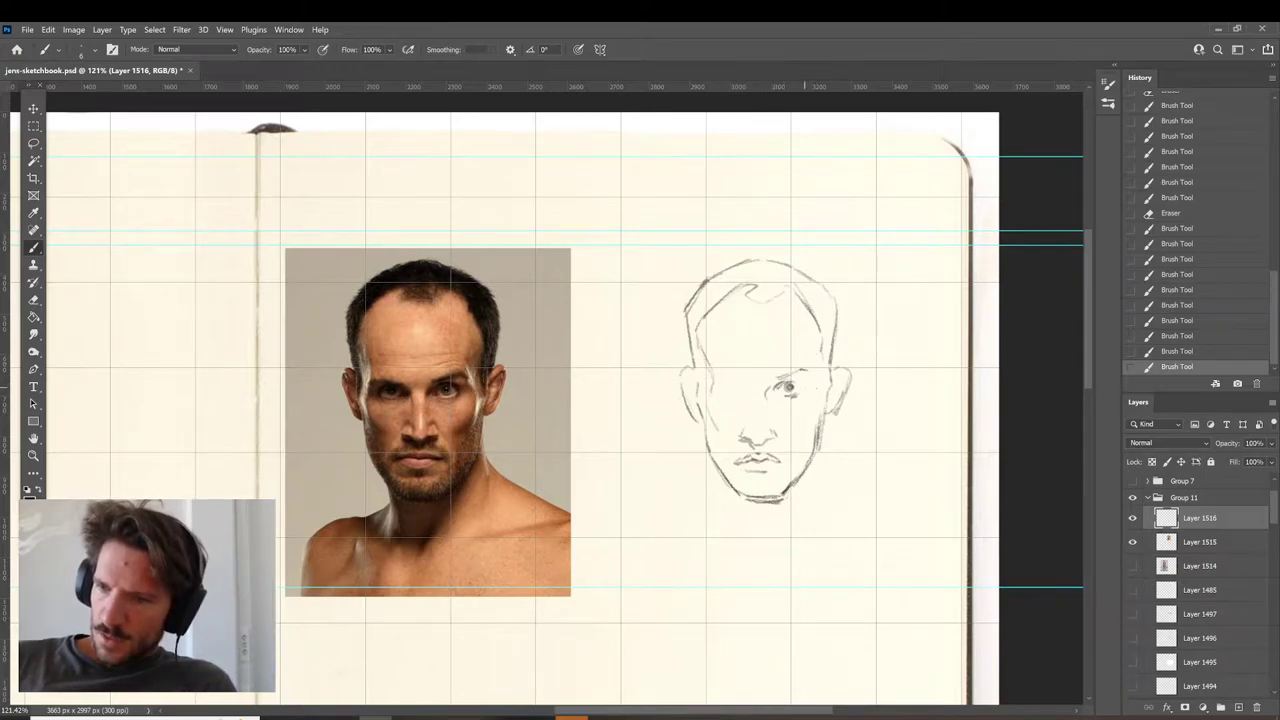
drag(796, 381, 806, 386)
drag(801, 390, 809, 382)
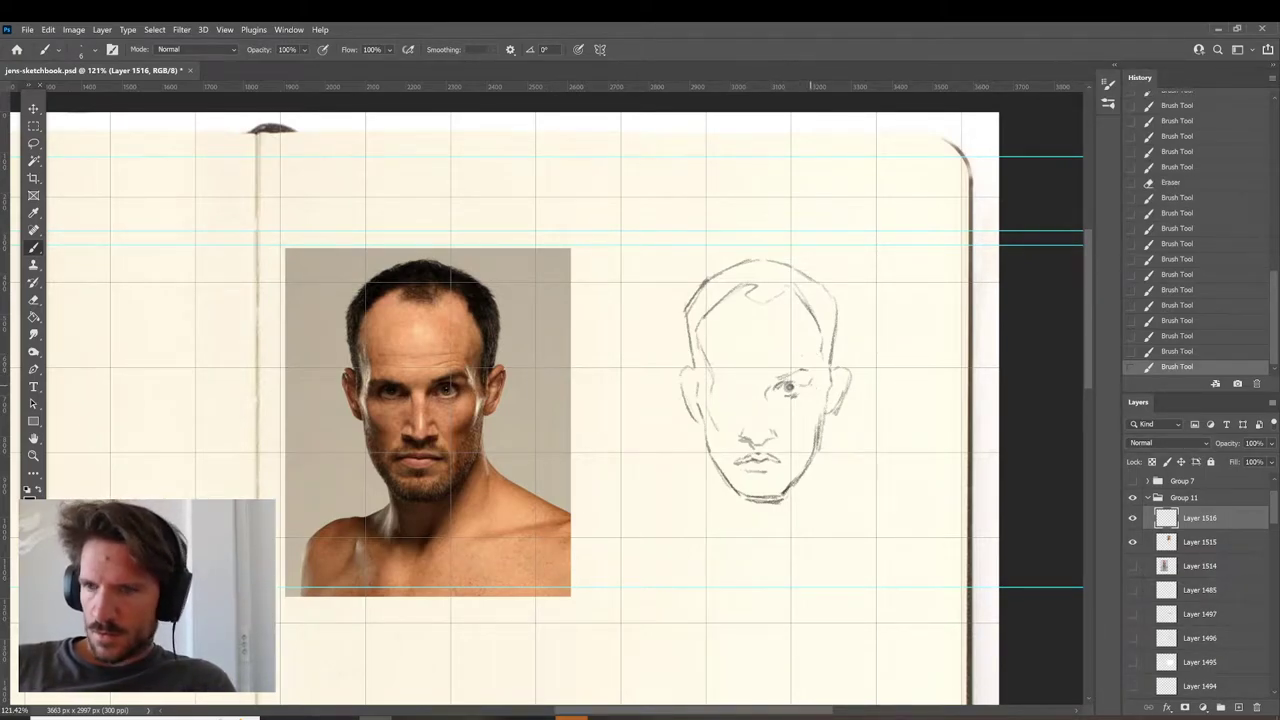
Darken the hair edge above the right ear and add contour lines at the right temple and cheek.
drag(838, 330, 833, 366)
mouse_move(842, 320)
mouse_down()
mouse_move(834, 364)
mouse_move(808, 368)
mouse_move(817, 362)
mouse_move(811, 402)
mouse_up()
mouse_move(812, 394)
mouse_down()
mouse_move(791, 433)
mouse_move(796, 462)
mouse_up()
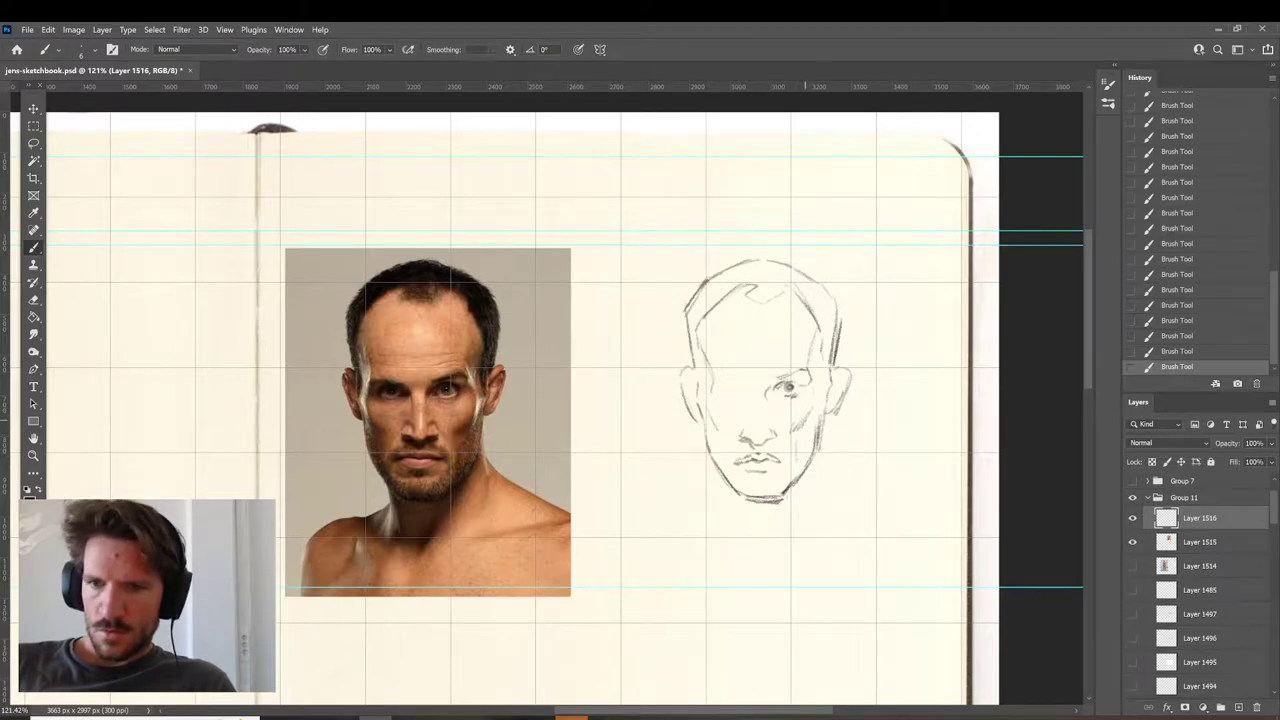
Sketch the left eyebrow and eye, and lighten the marks around both eyes with the Eraser.
drag(712, 379, 738, 378)
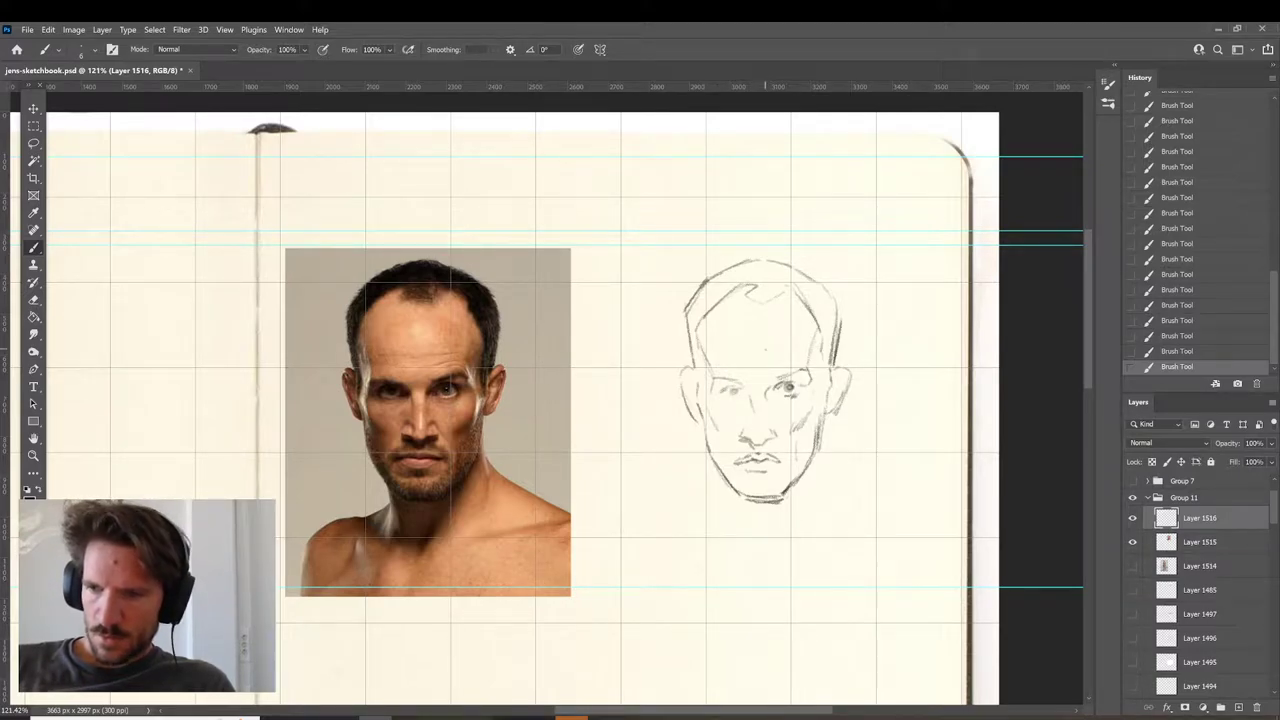
key(e)
drag(798, 393, 740, 382)
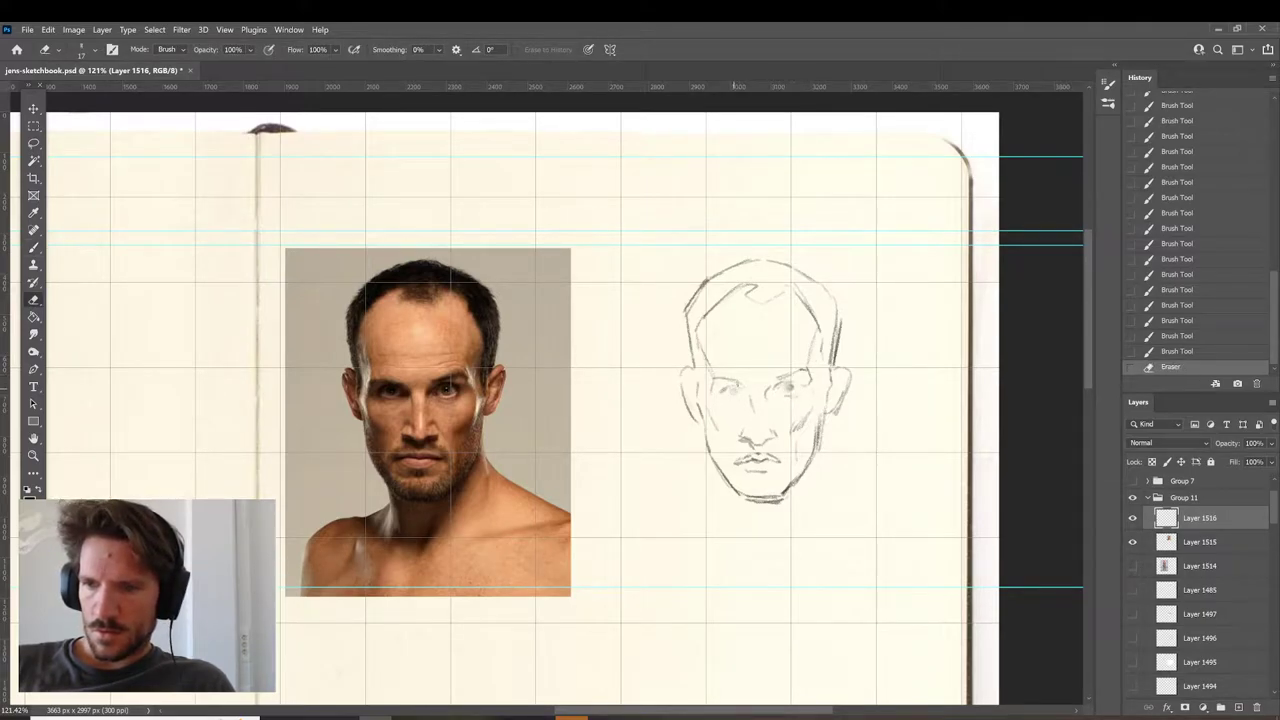
Shade the left eye socket and the left ear with the Brush in a grey tone sampled from the sketch.
key(b)
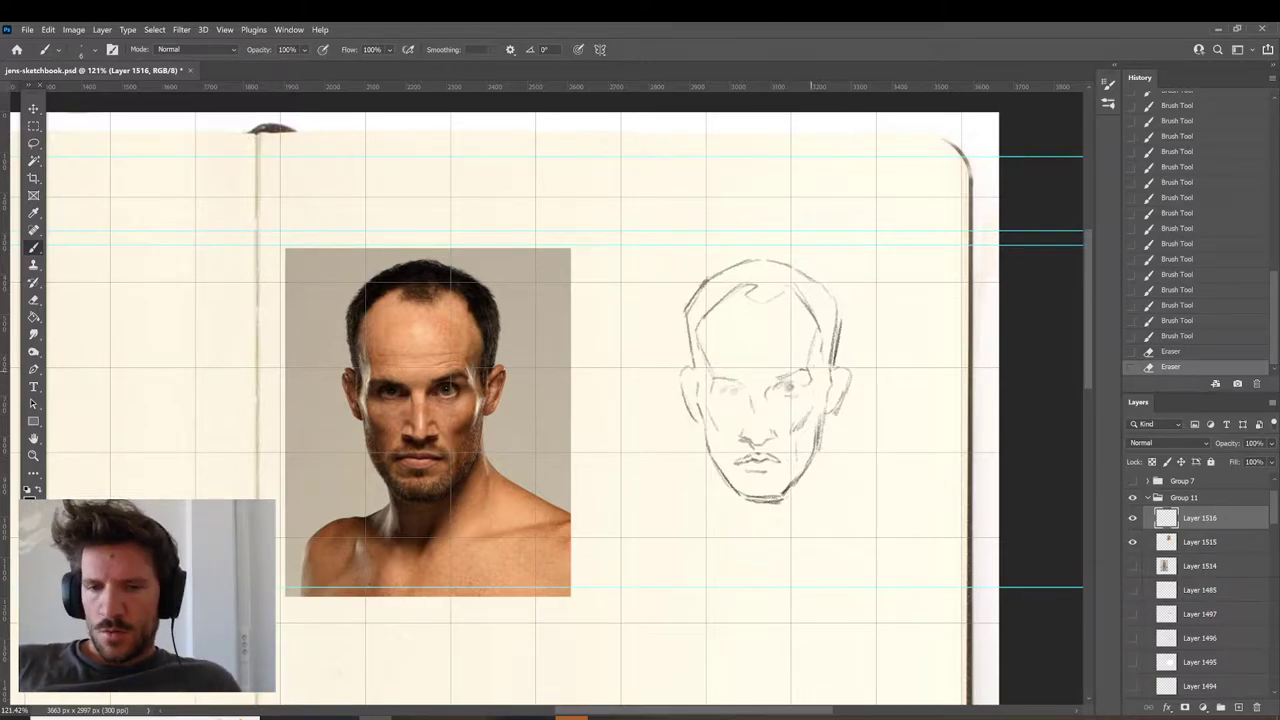
alt+click(767, 391)
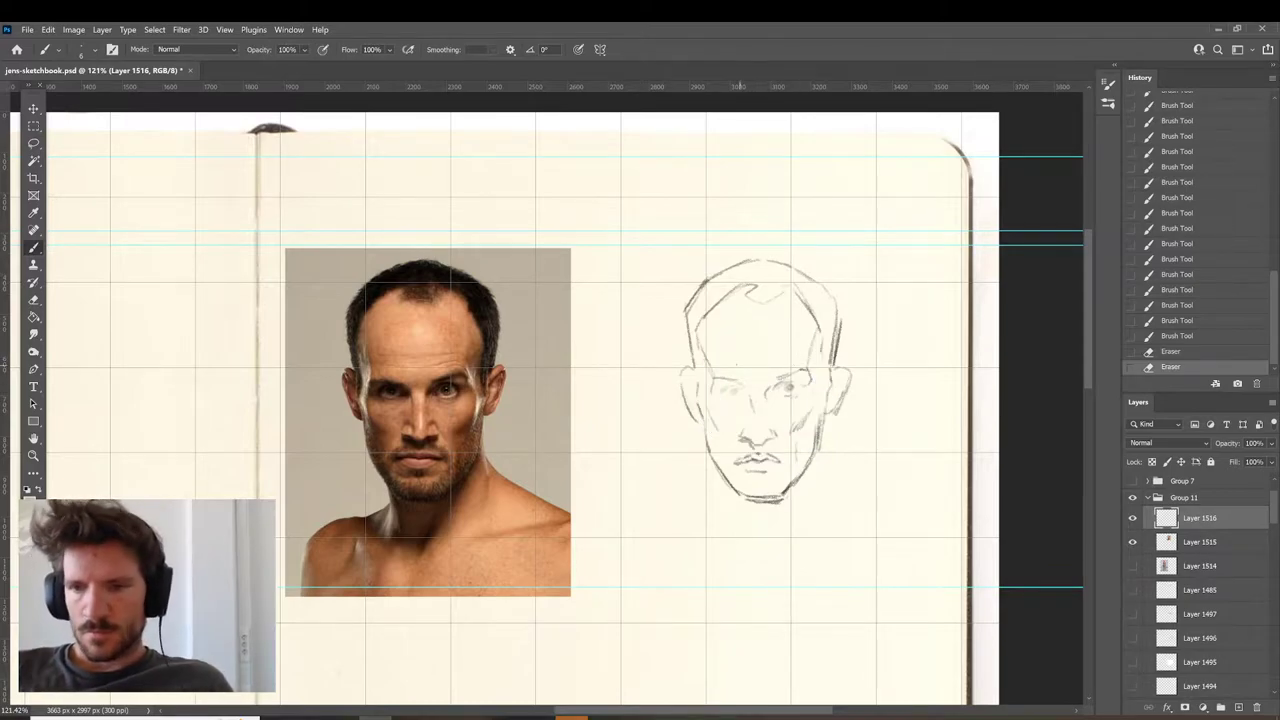
mouse_move(750, 389)
mouse_down()
mouse_move(717, 380)
mouse_move(705, 392)
mouse_up()
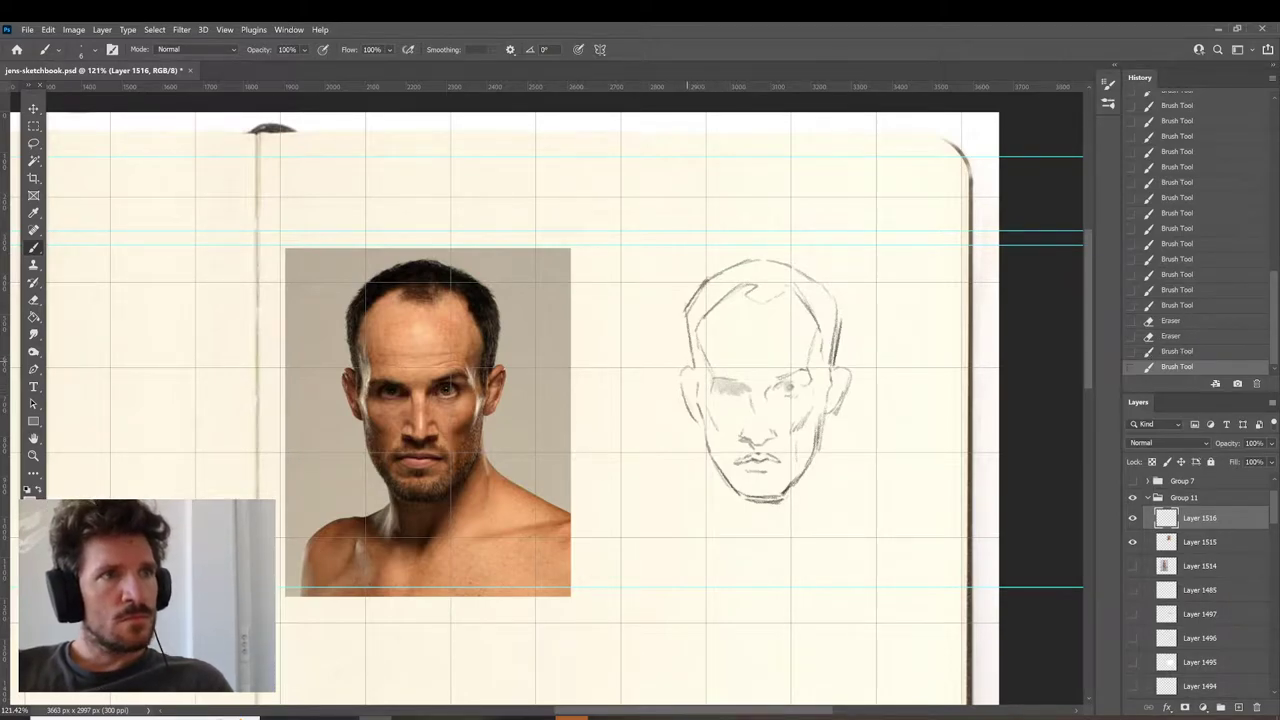
mouse_move(694, 374)
mouse_down()
mouse_move(684, 386)
mouse_move(696, 418)
mouse_up()
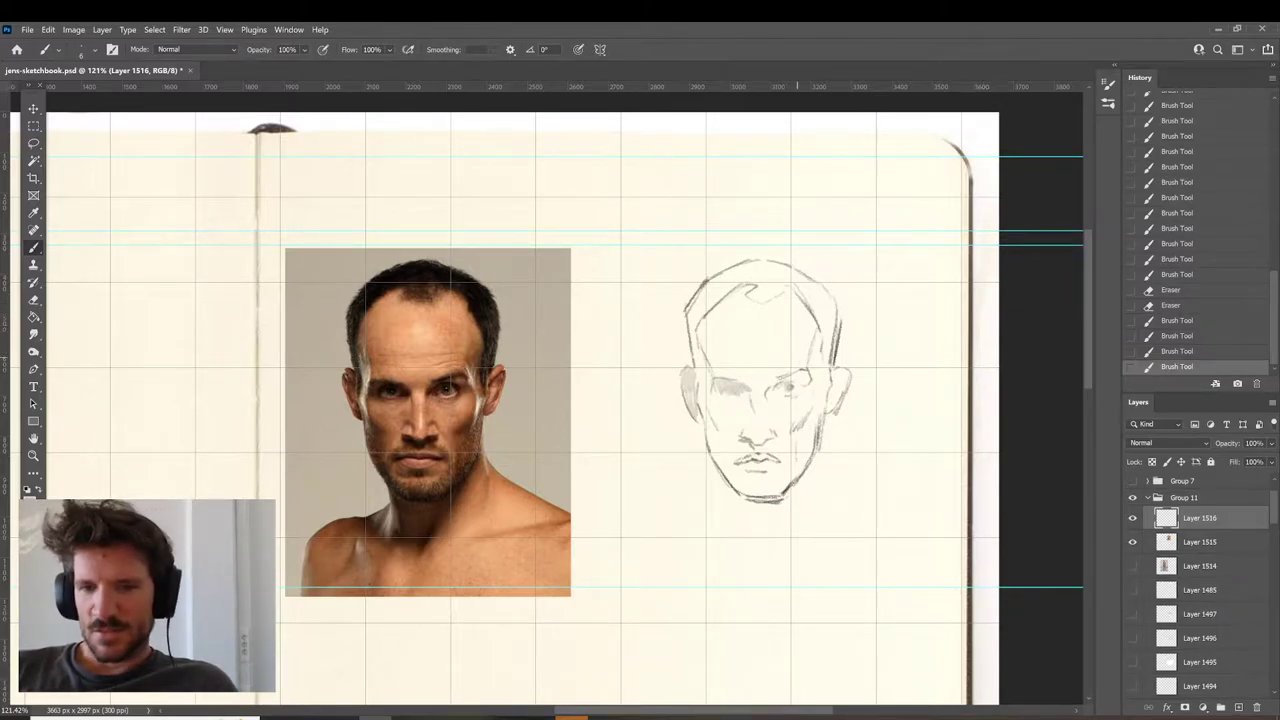
Shade the inner corner of the right eye and the side and front planes of the nose with light grey strokes.
drag(779, 379, 767, 391)
drag(768, 383, 764, 391)
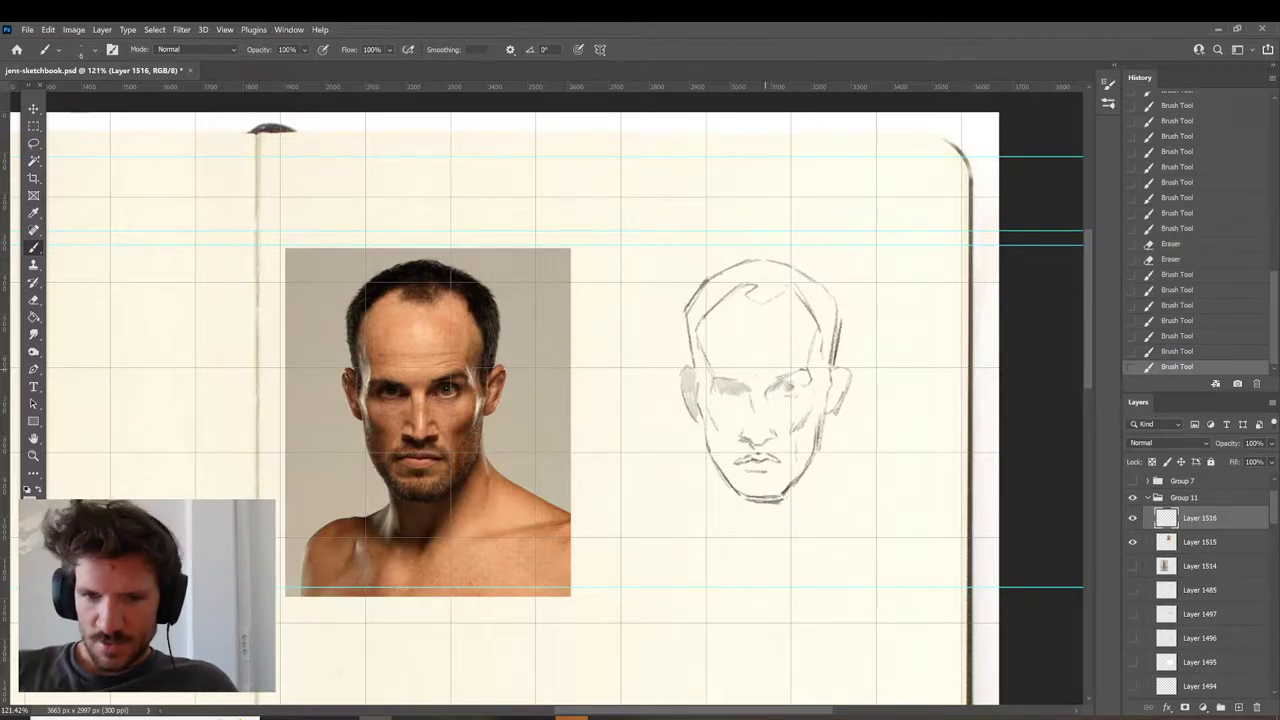
alt+click(751, 403)
click(751, 407)
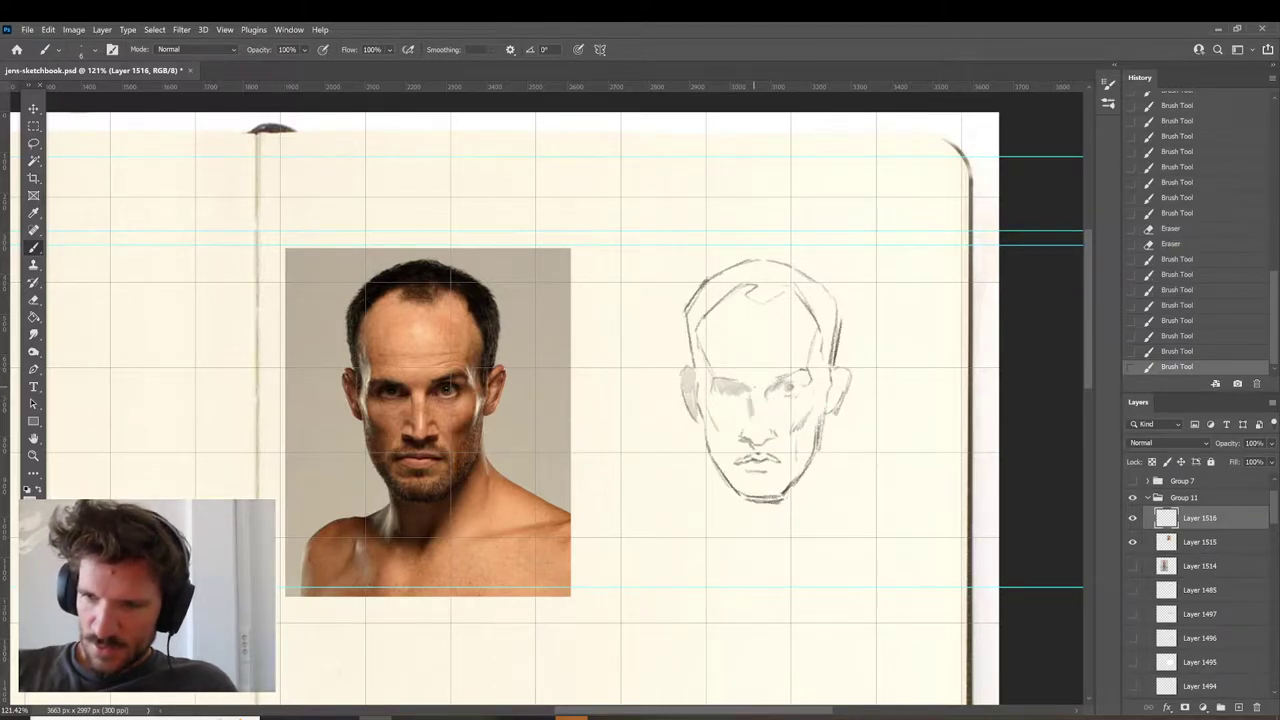
drag(750, 427, 755, 404)
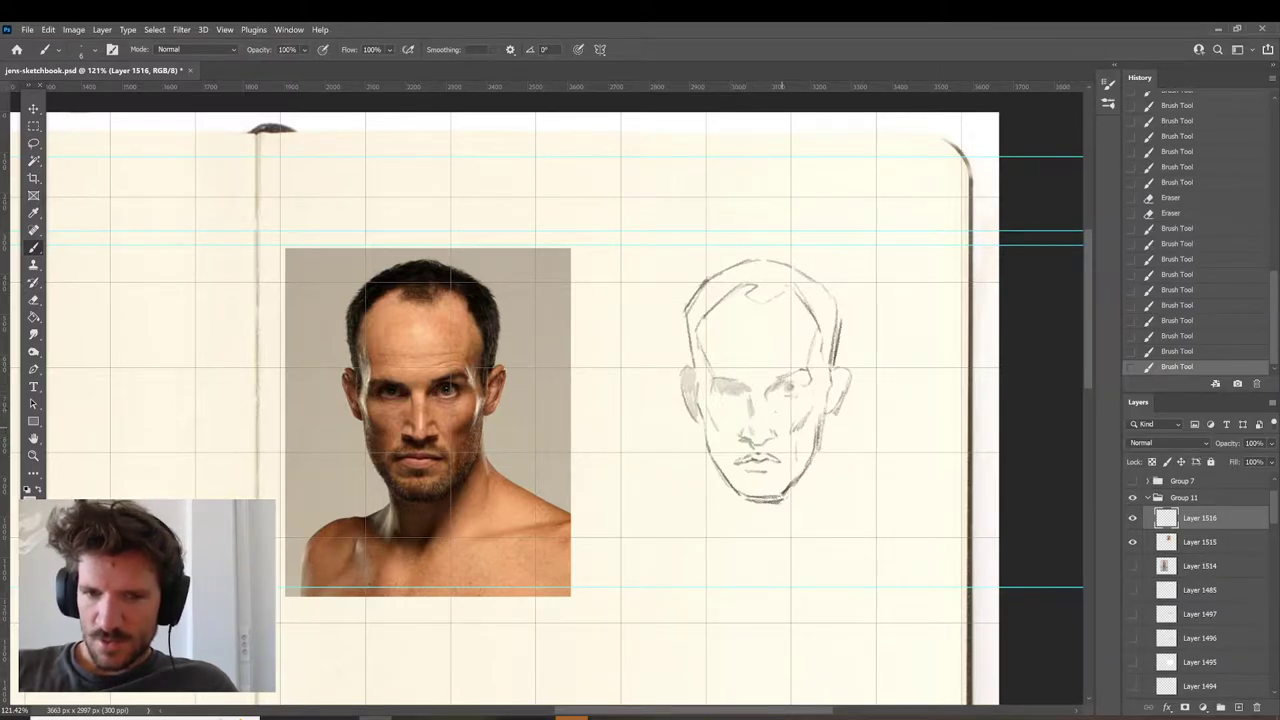
click(755, 405)
click(756, 405)
key(ctrl)
mouse_move(758, 405)
mouse_down()
mouse_move(768, 402)
mouse_move(768, 428)
mouse_up()
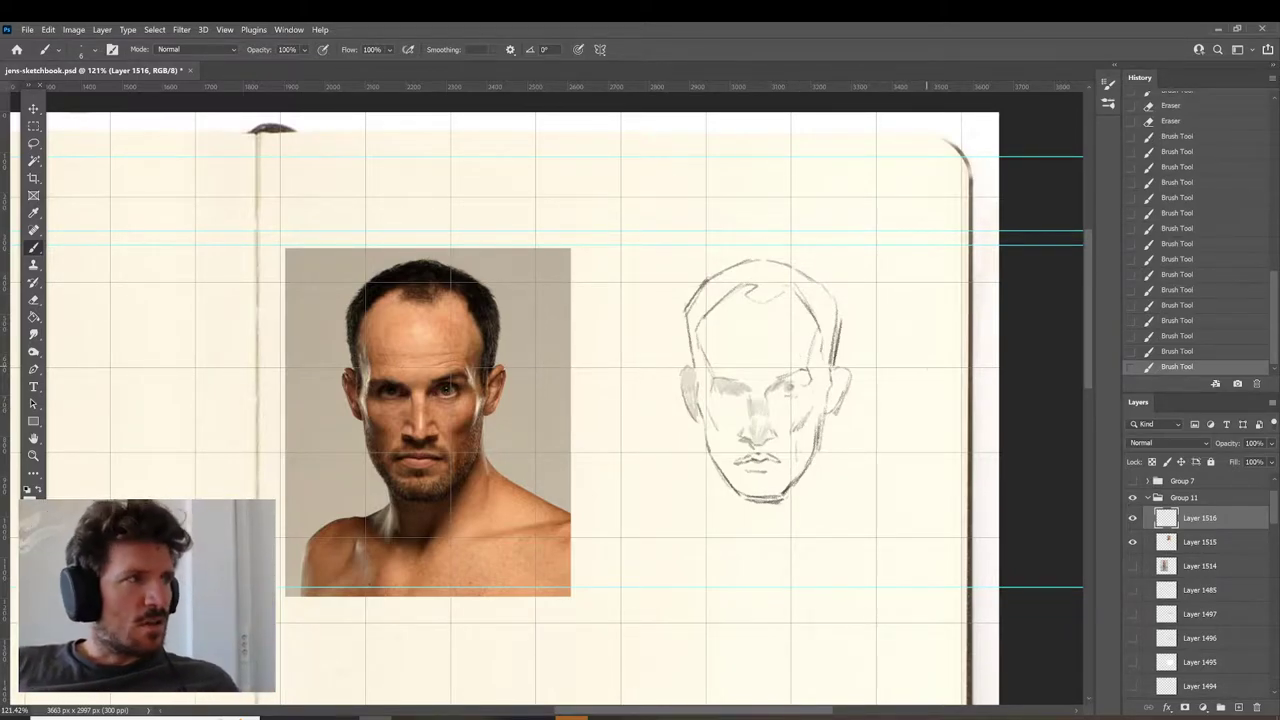
Darken the right eyebrow, upper eyelid and iris, and strengthen the shadow at the base of the nose.
alt+click(807, 368)
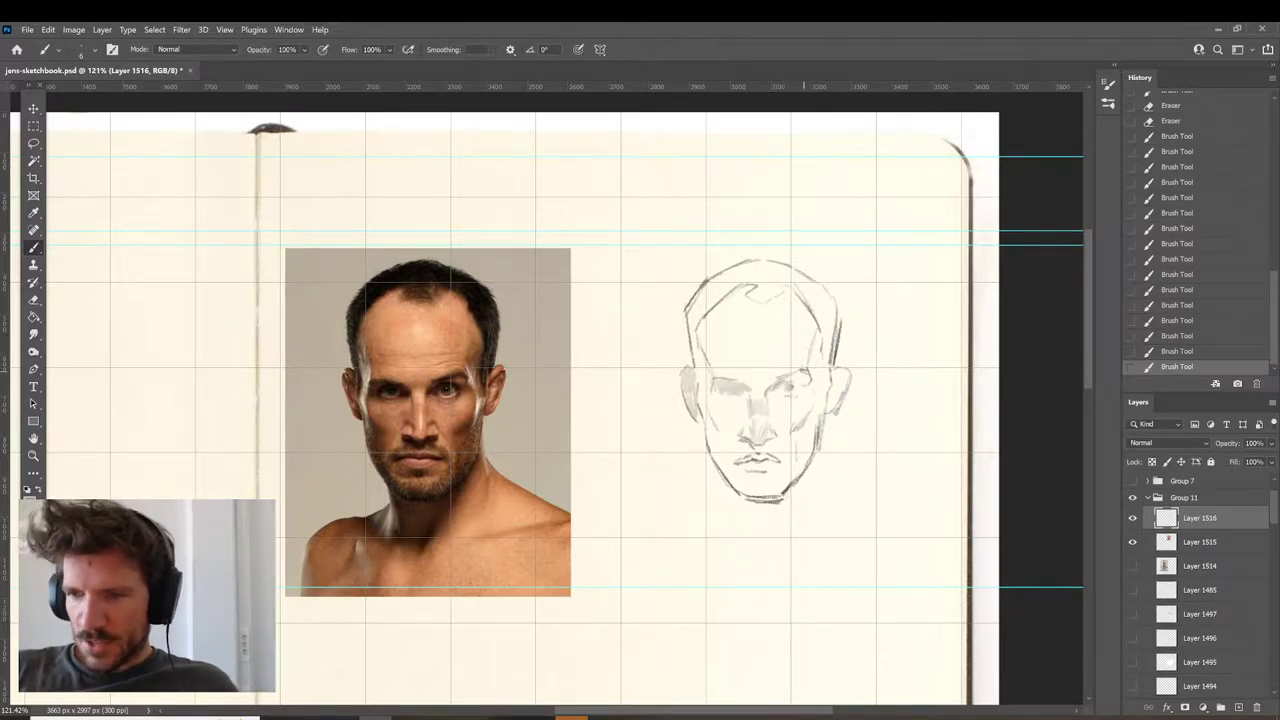
drag(790, 372, 800, 376)
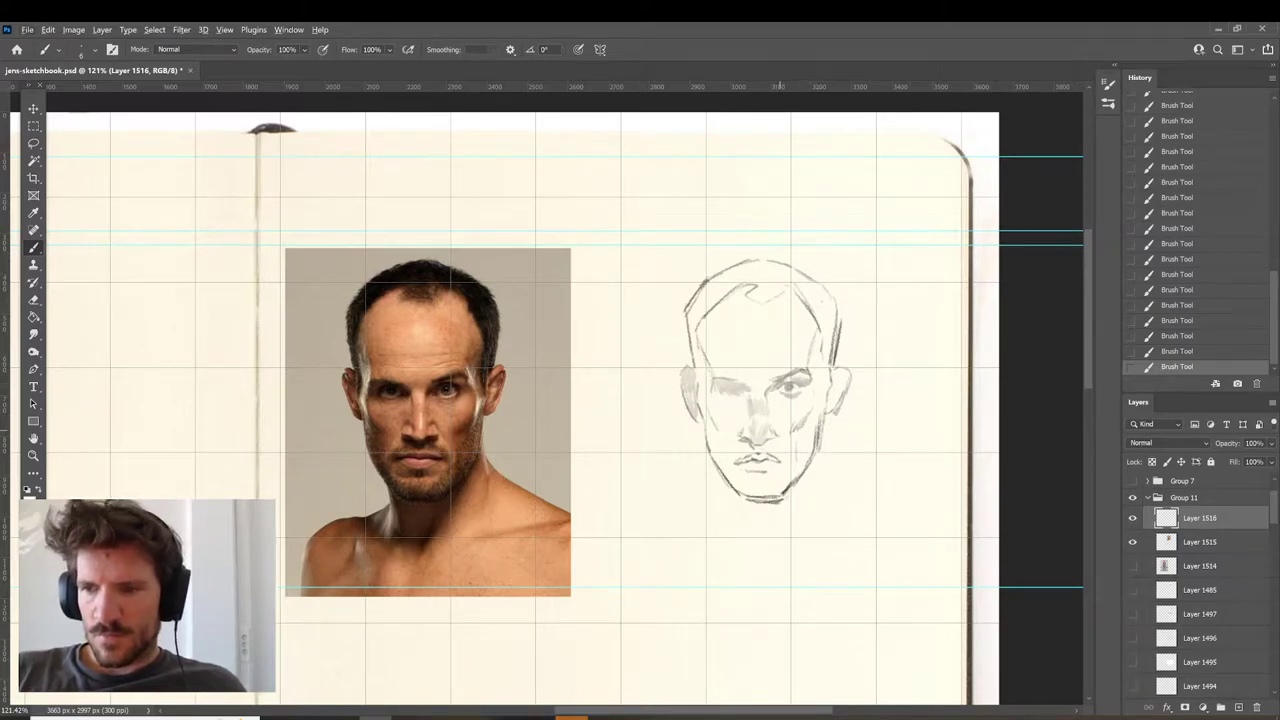
key(alt+d)
key(Escape)
key(d)
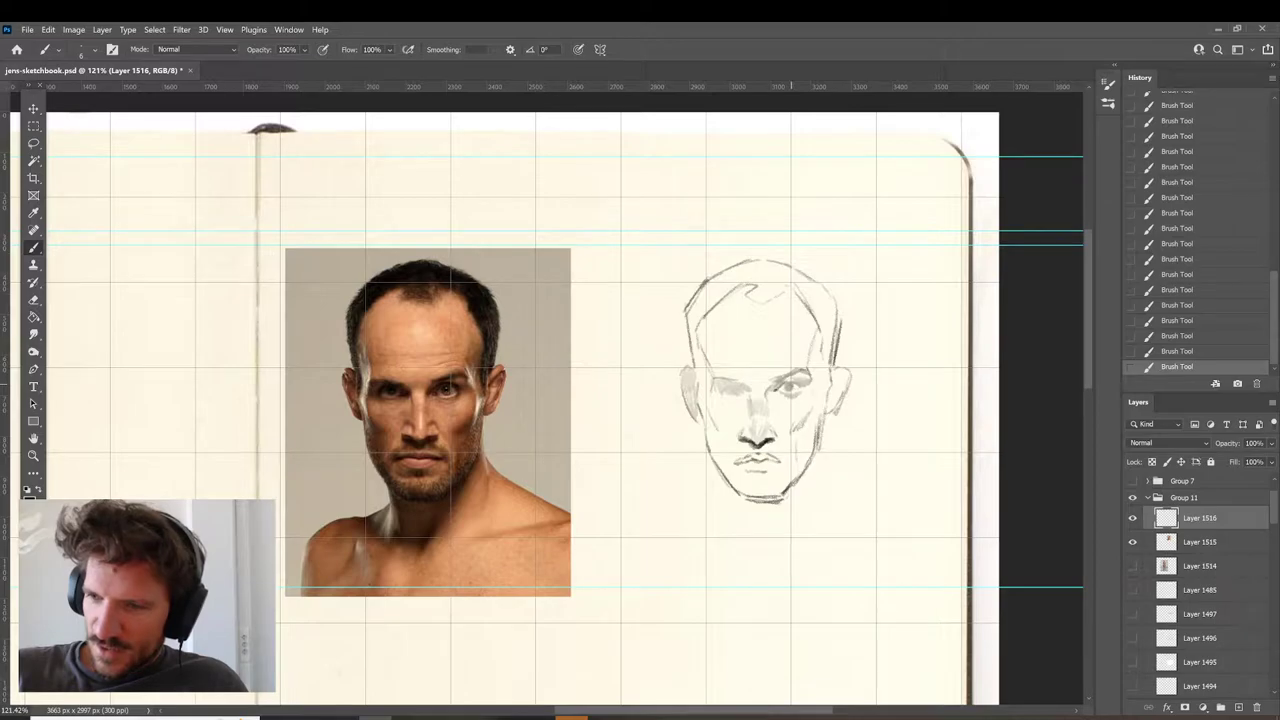
drag(791, 384, 790, 385)
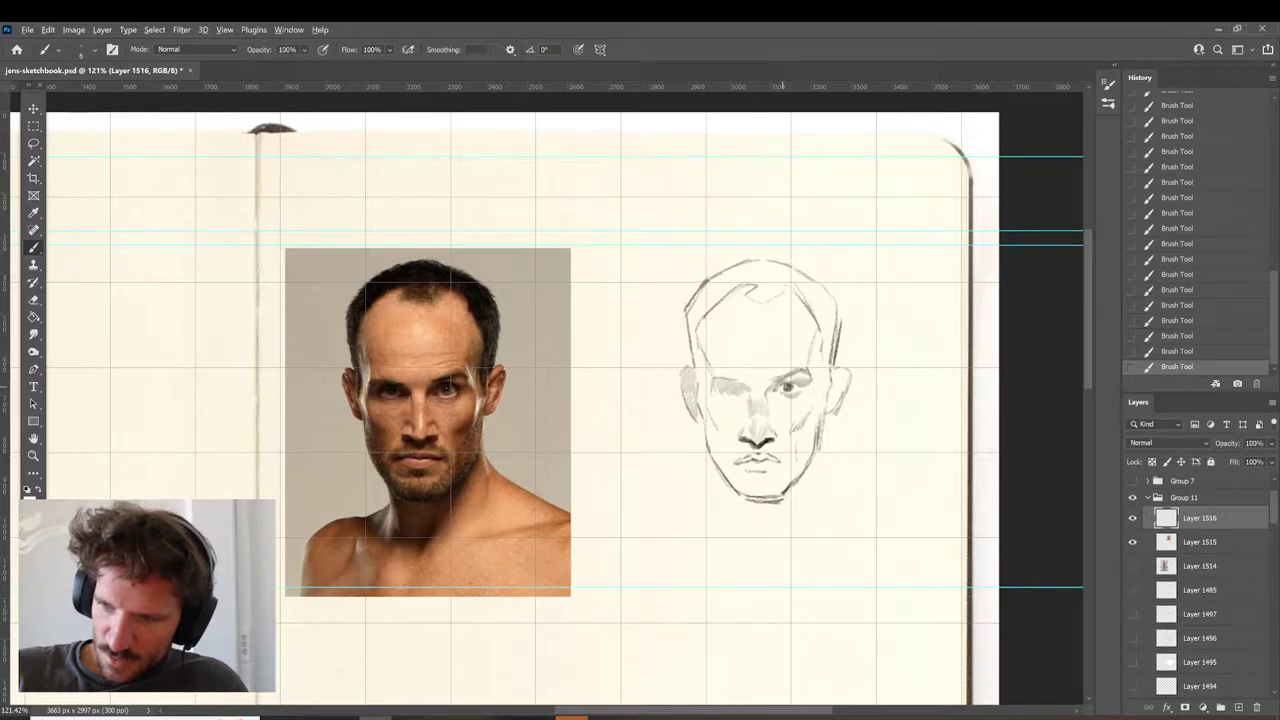
Darken the lips and the right side of the moustache, and hide the grid and guides.
alt+click(789, 387)
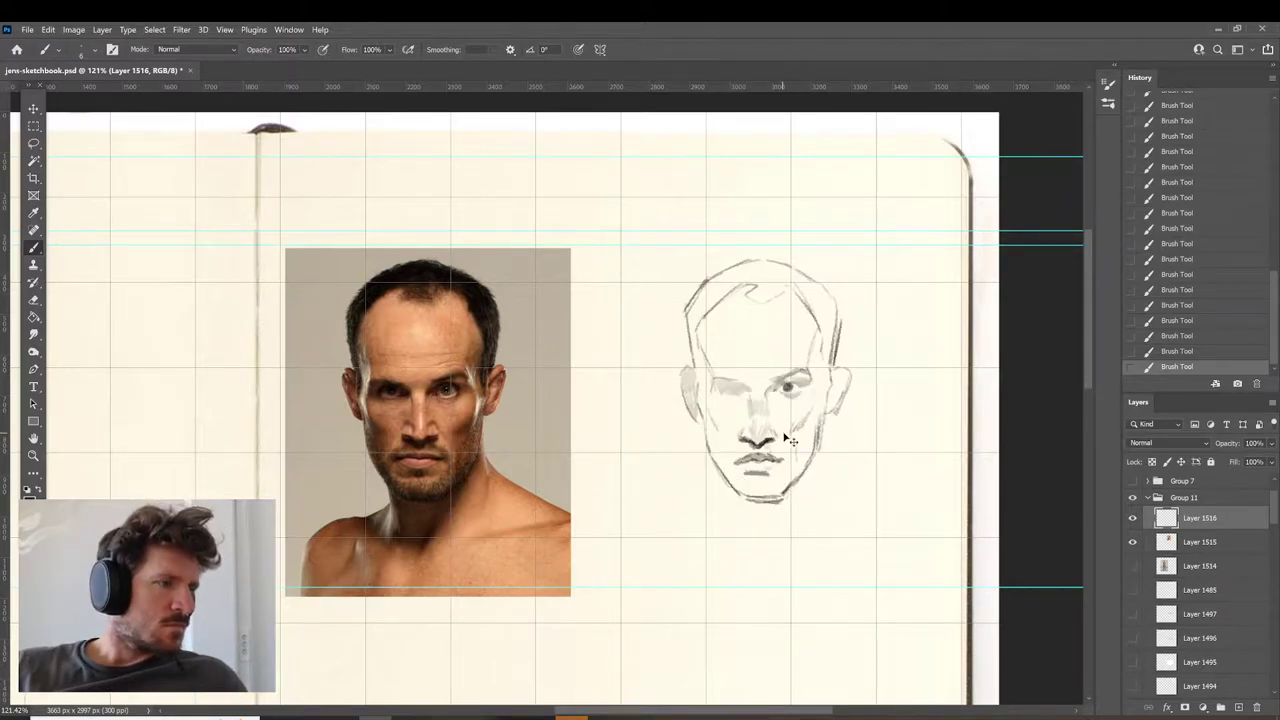
key(ctrl+h)
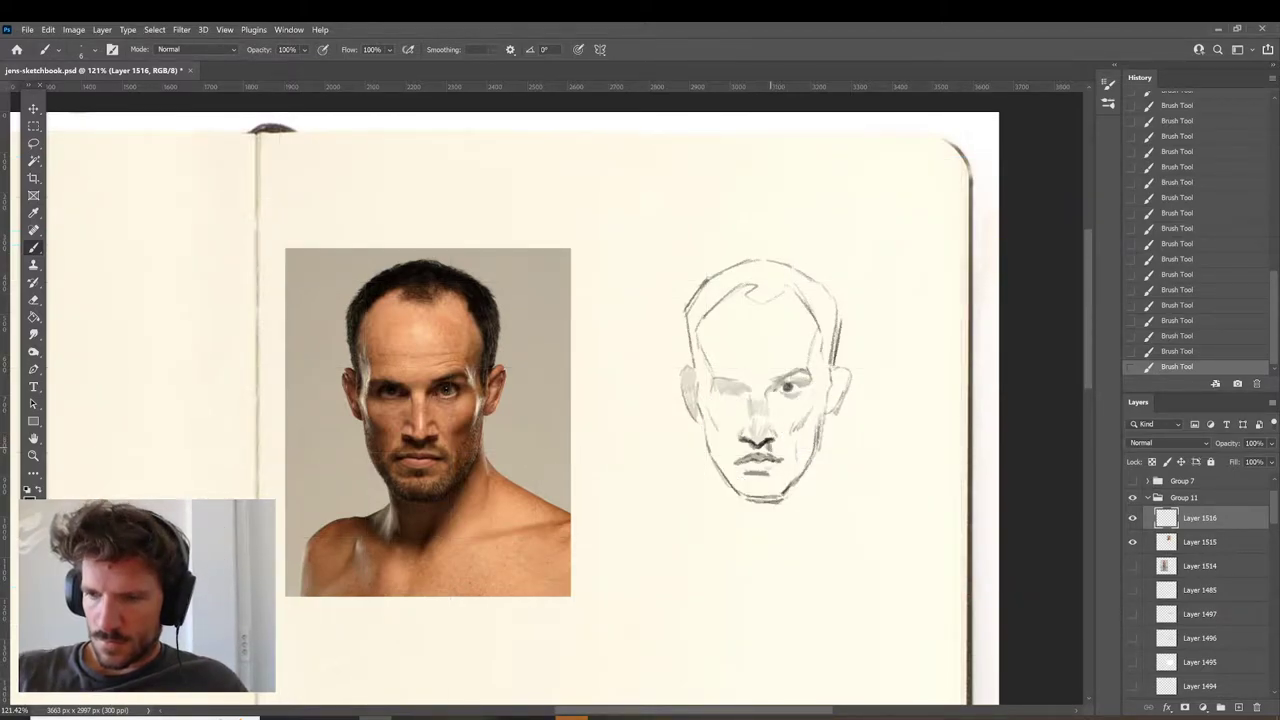
alt+click(770, 448)
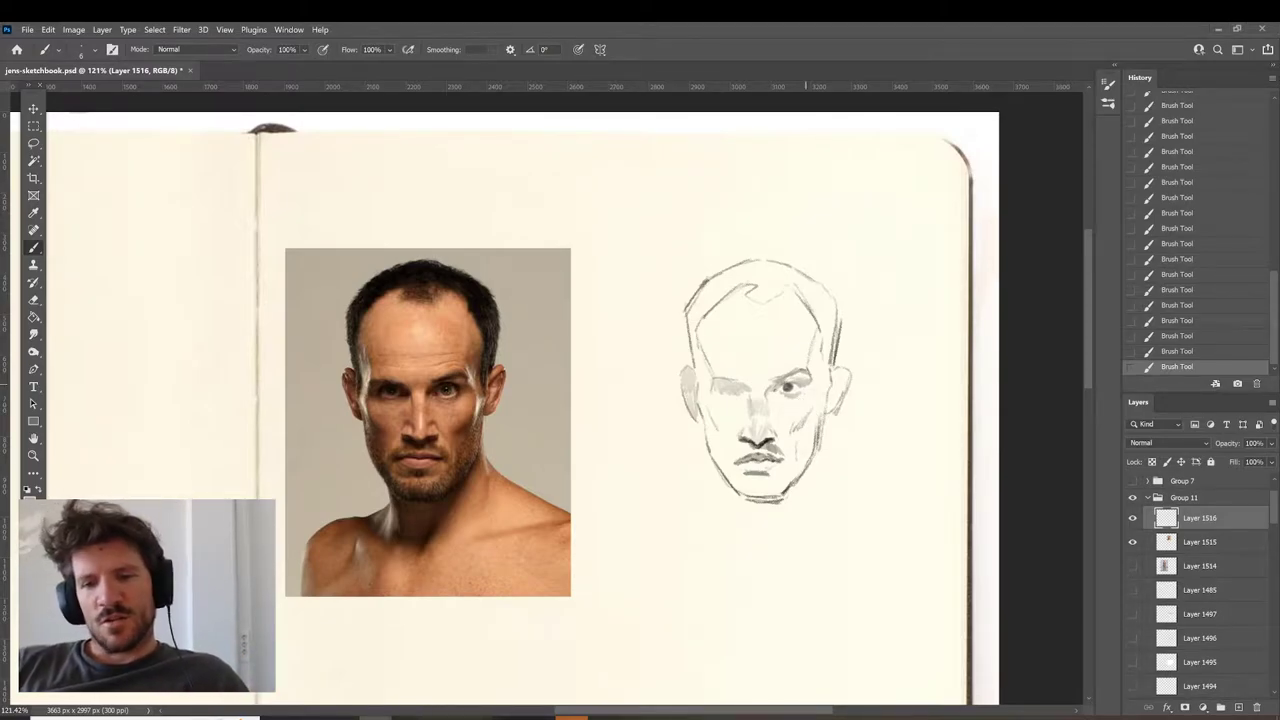
Strengthen the right eyebrow and the inner left brow, and shade the right cheek and temple.
key(z)
drag(797, 398, 812, 395)
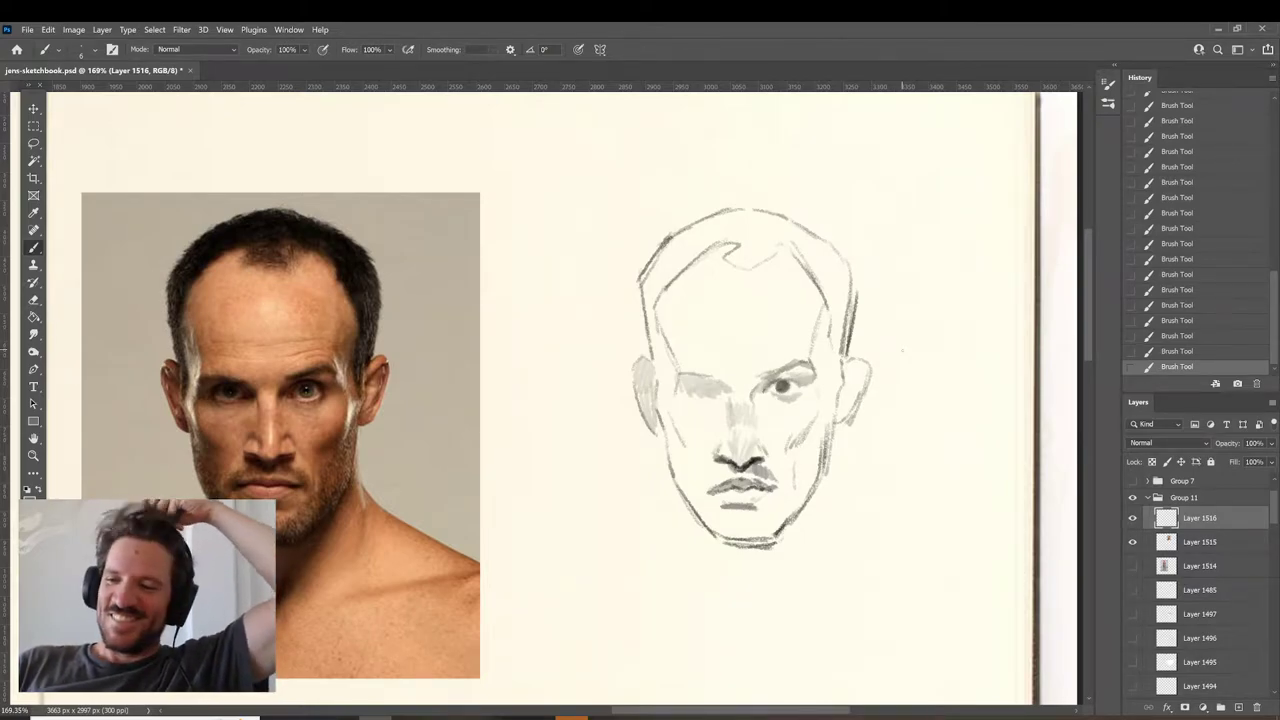
drag(766, 375, 778, 368)
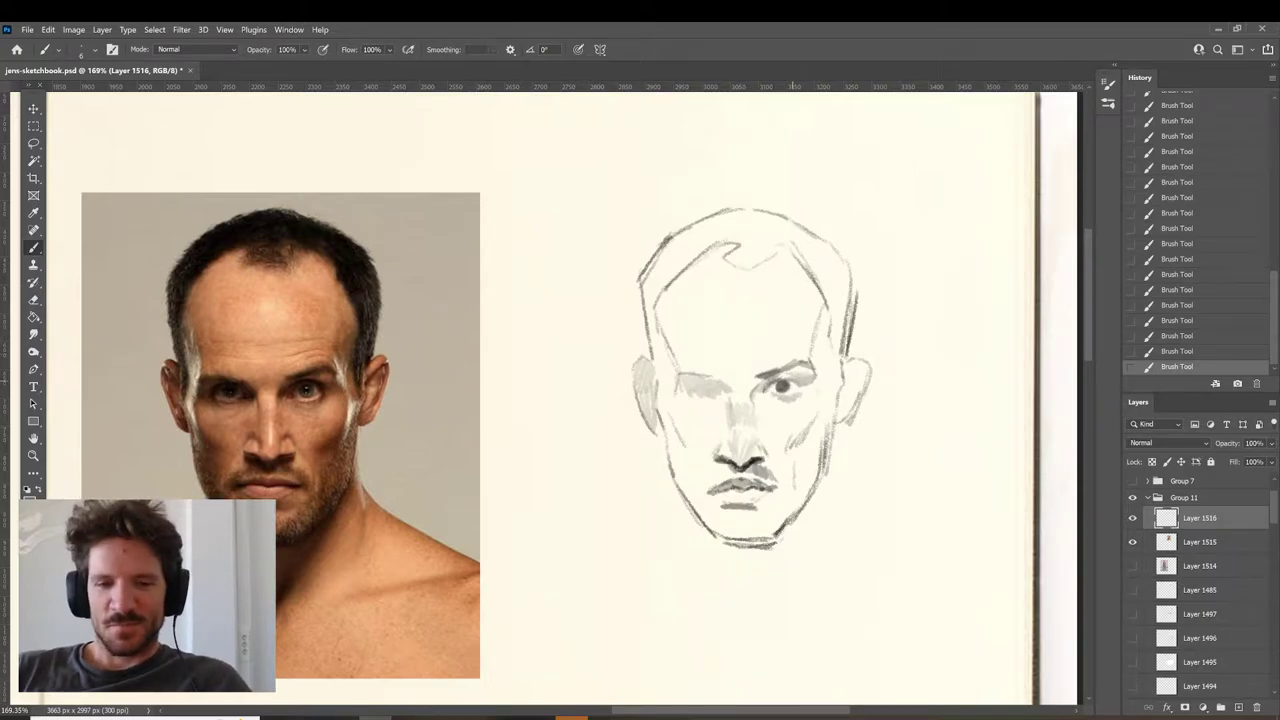
drag(801, 363, 811, 371)
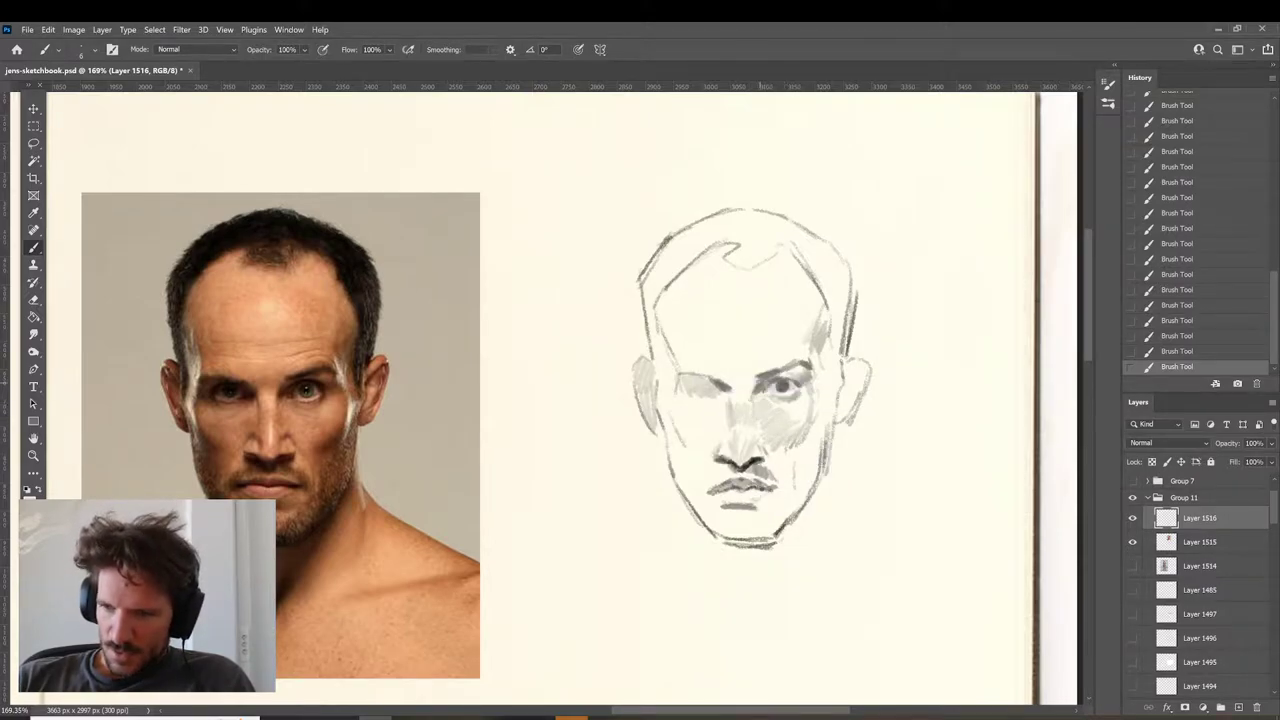
key(ctrl+z)
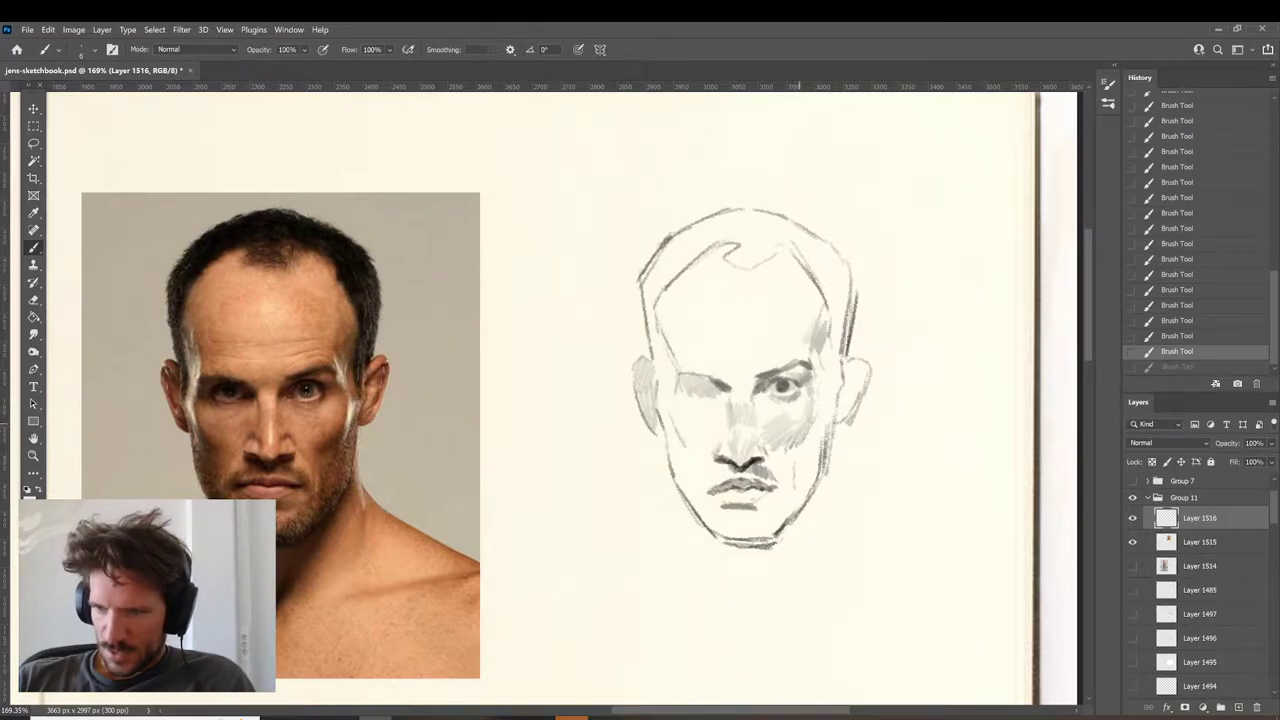
key(ctrl+shift+z)
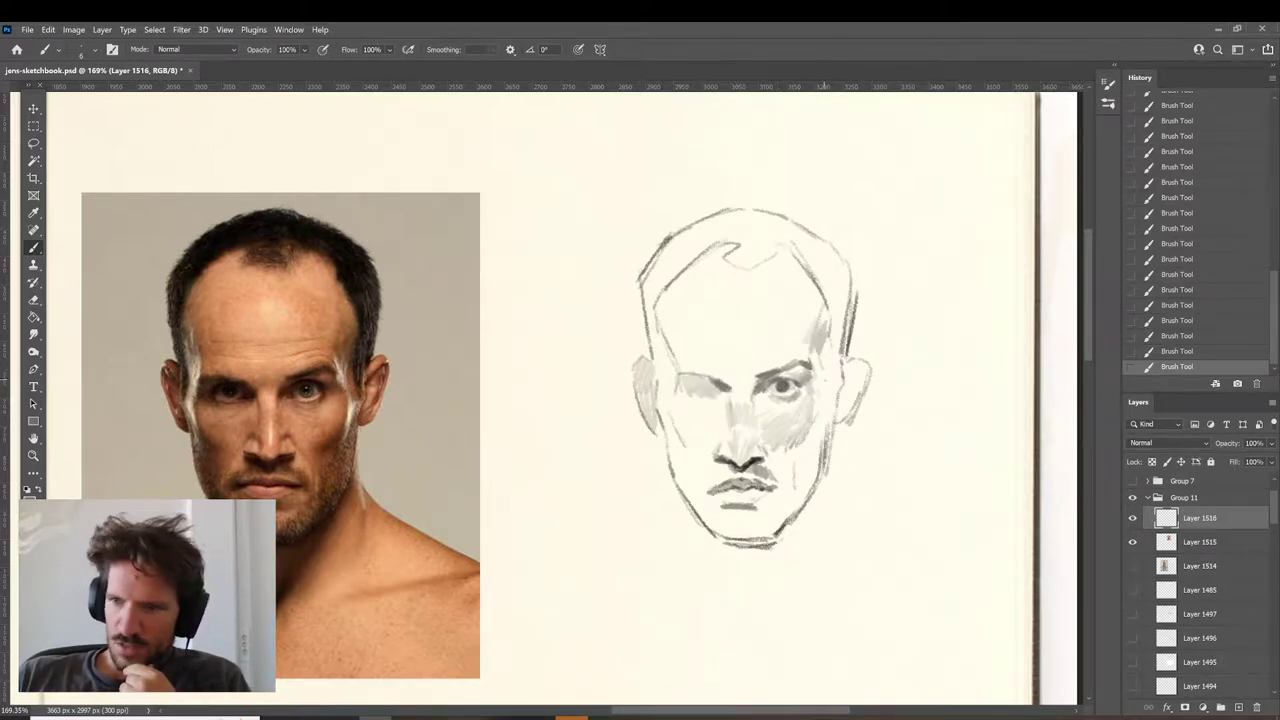
Darken the hair in front of the right ear, and add a light tone between the eyebrows.
drag(832, 340, 836, 372)
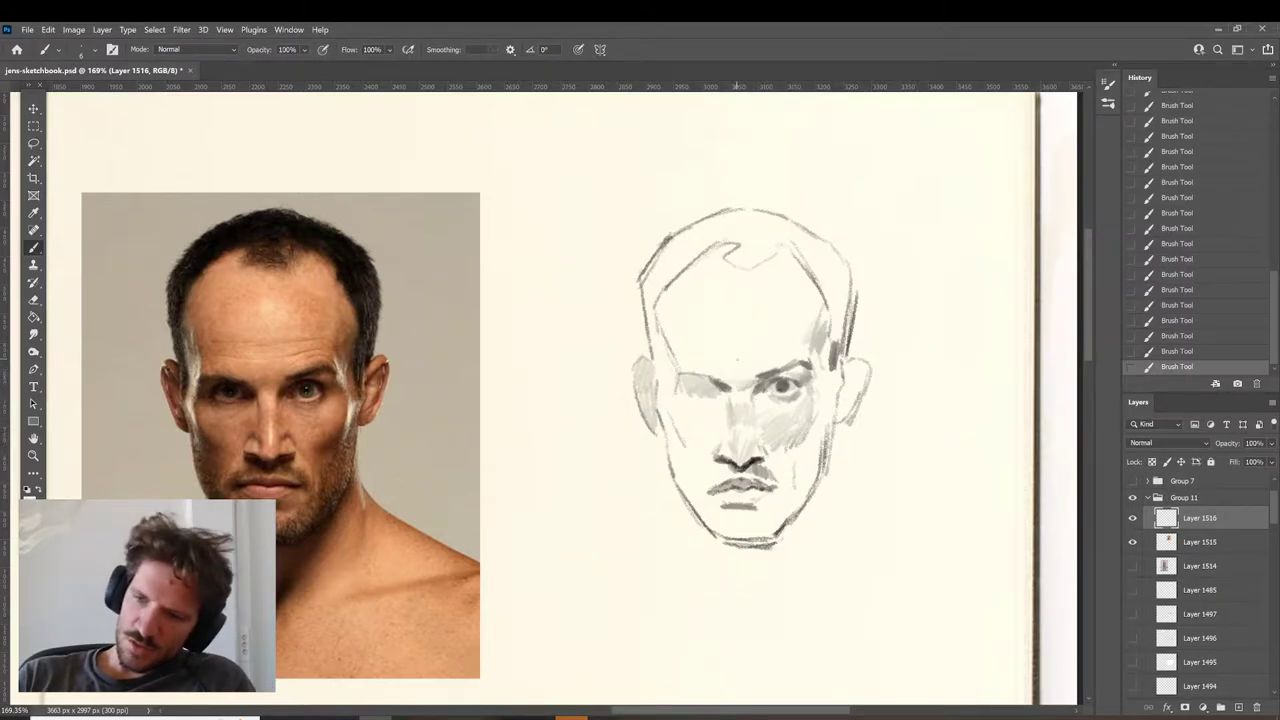
alt+click(753, 383)
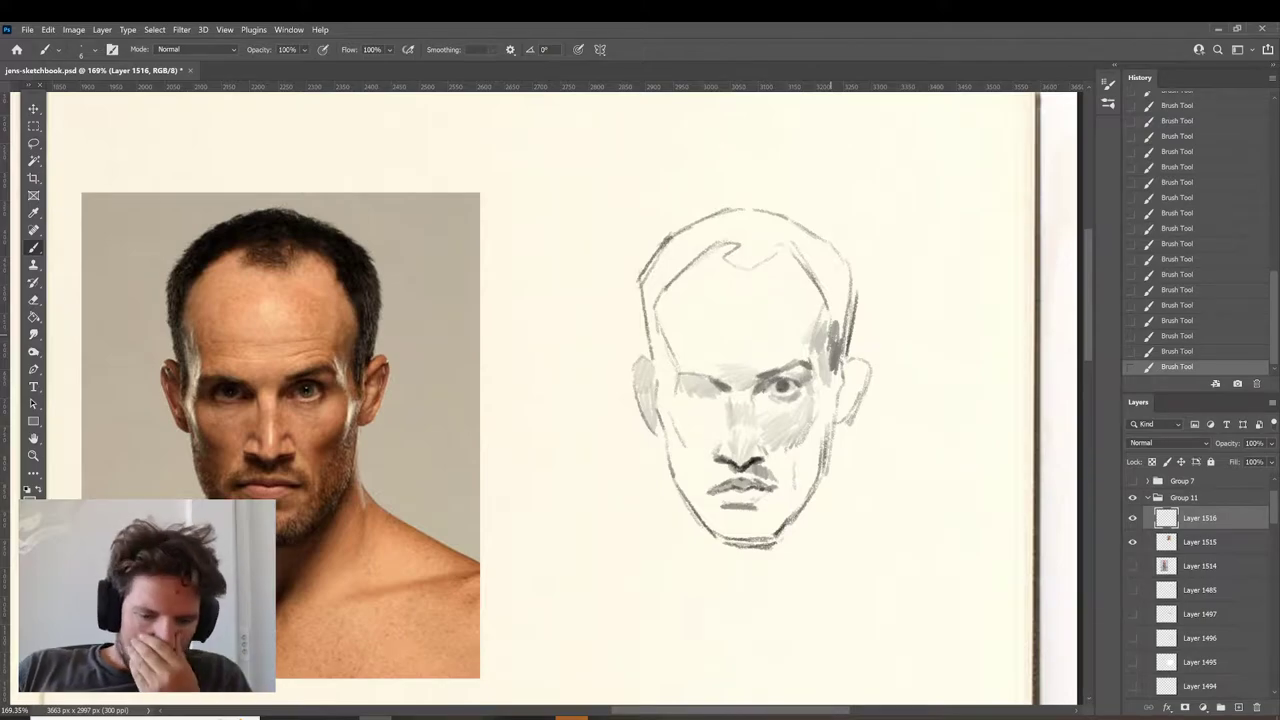
Switch to Chrome to play the Usher Tiny Desk Concert on YouTube, and minimize its window.
mouse_move(343, 716)
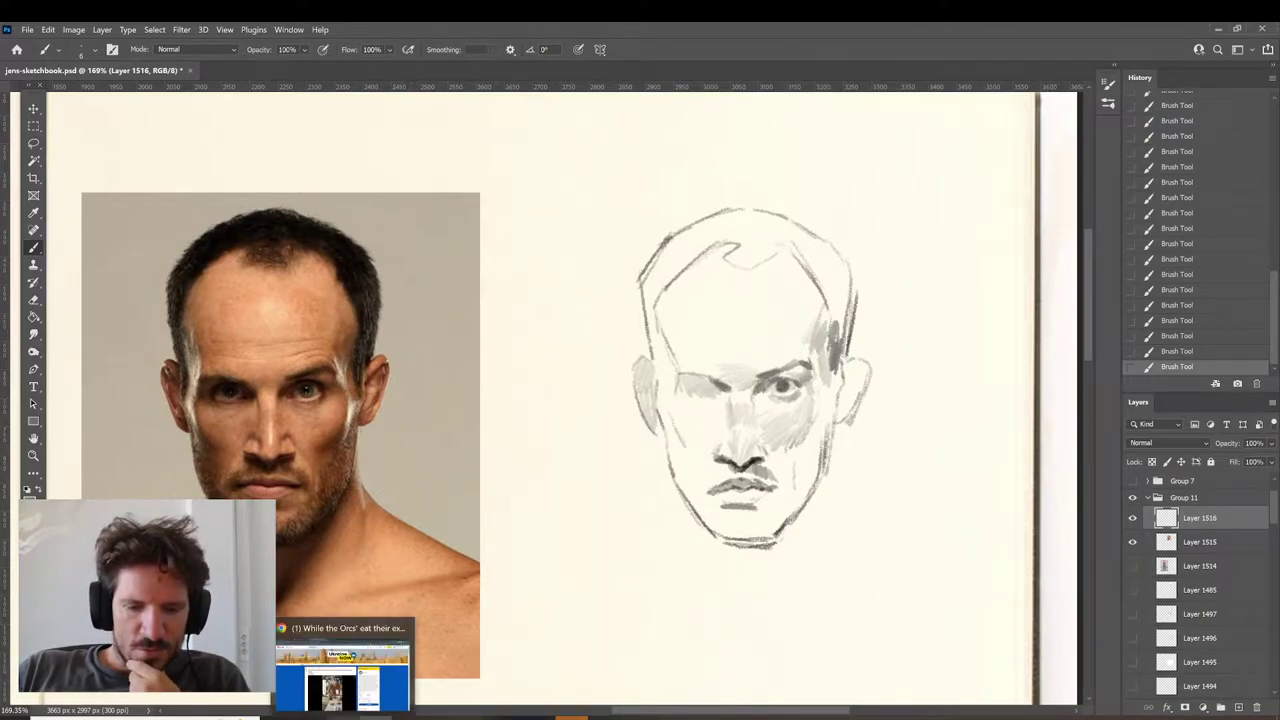
click(349, 662)
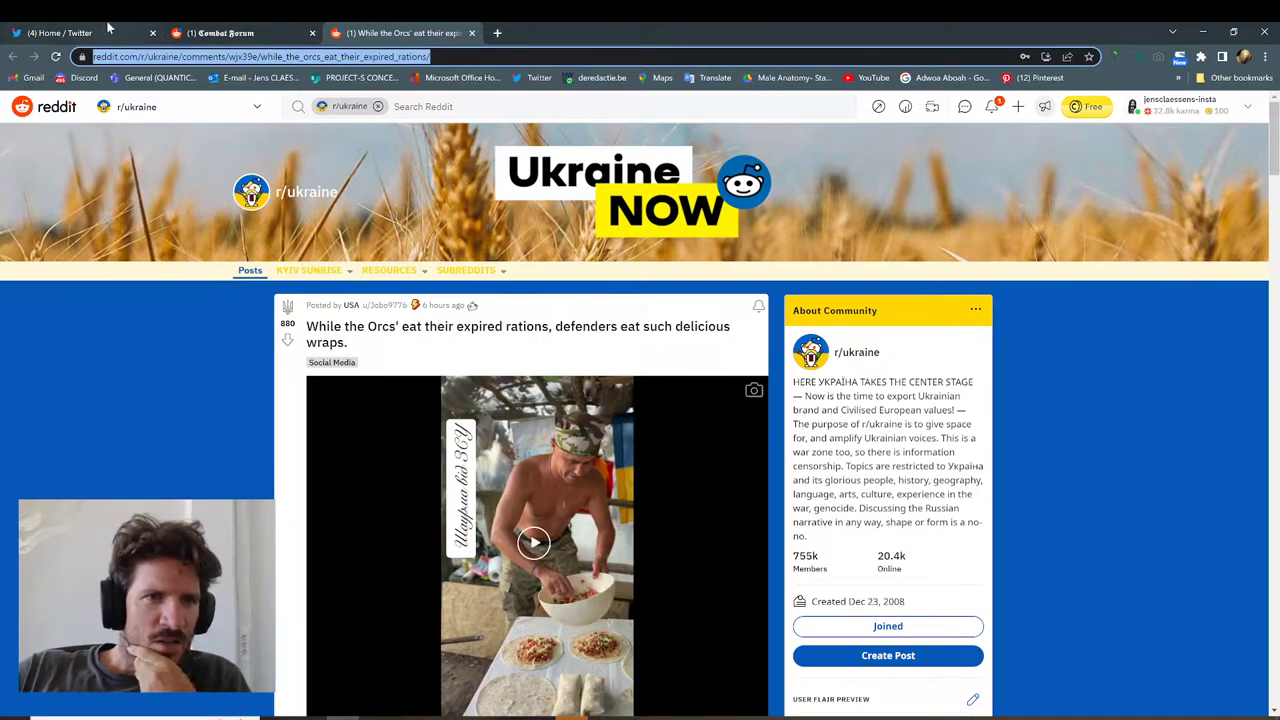
drag(539, 42, 0, 170)
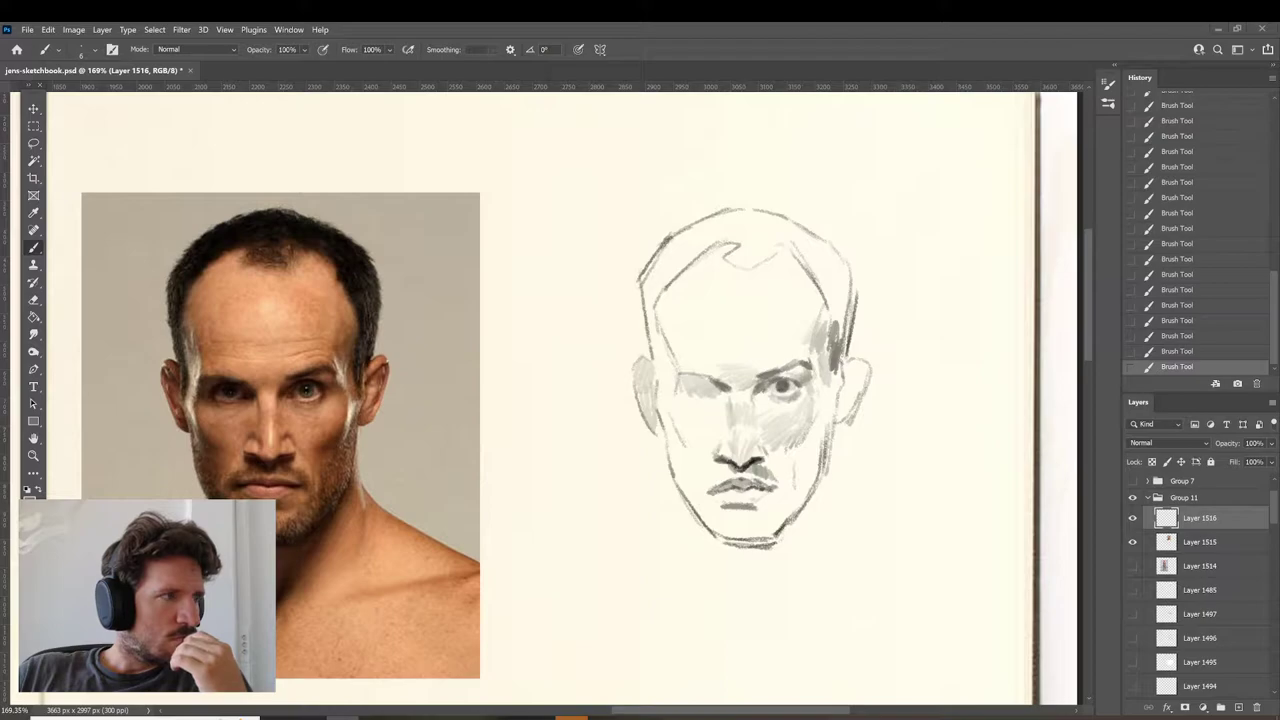
drag(2, 170, 744, 110)
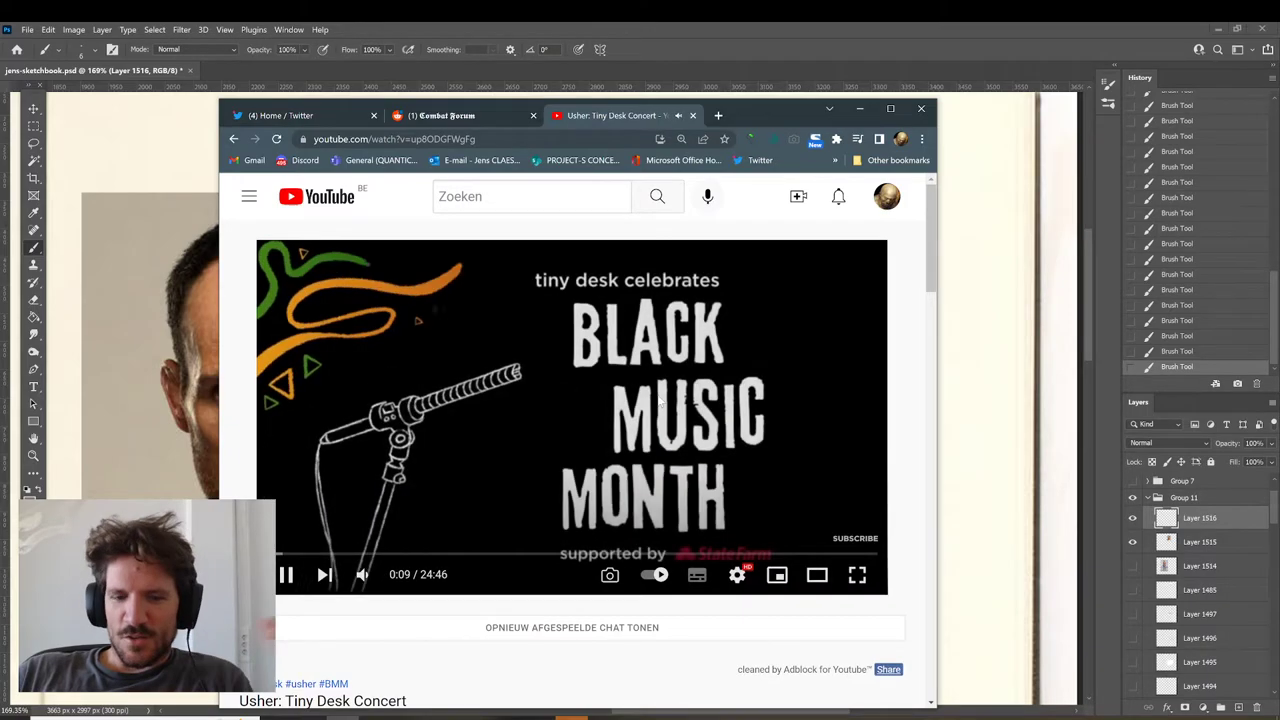
click(862, 108)
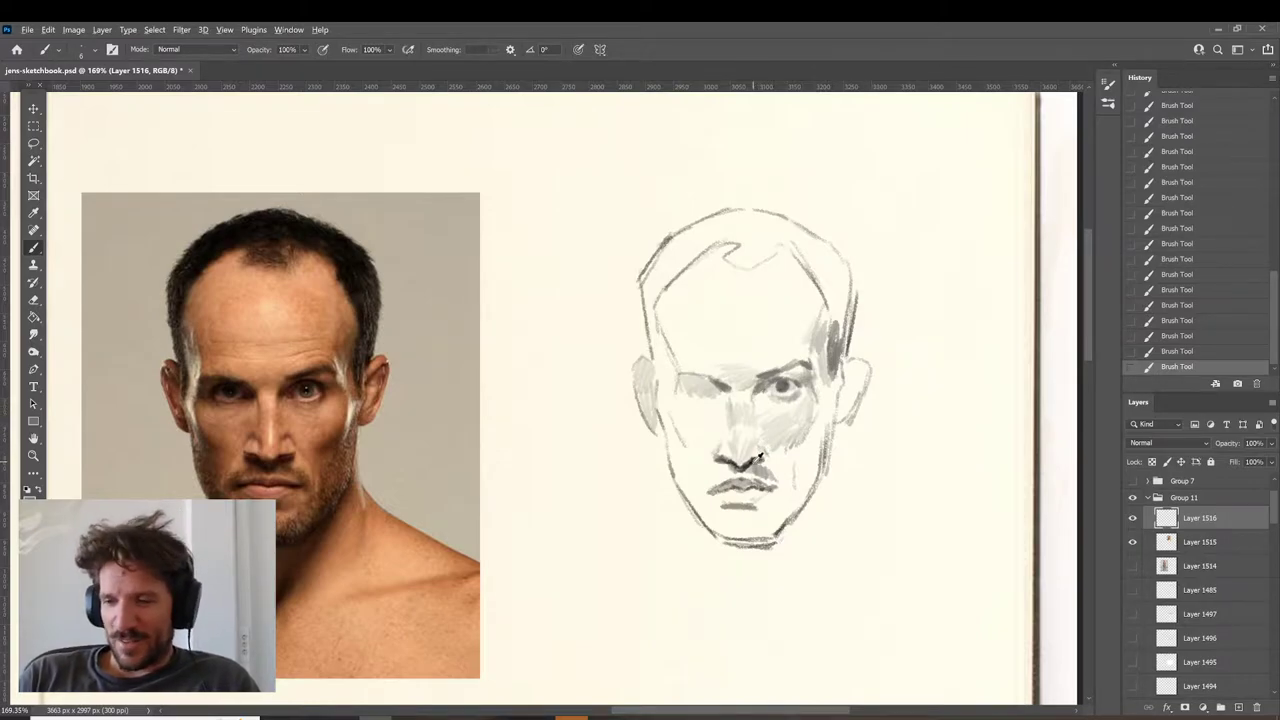
Deepen the shading on the nostrils, nose tip and sides of the nose bridge with tones sampled from the sketch.
alt+click(743, 449)
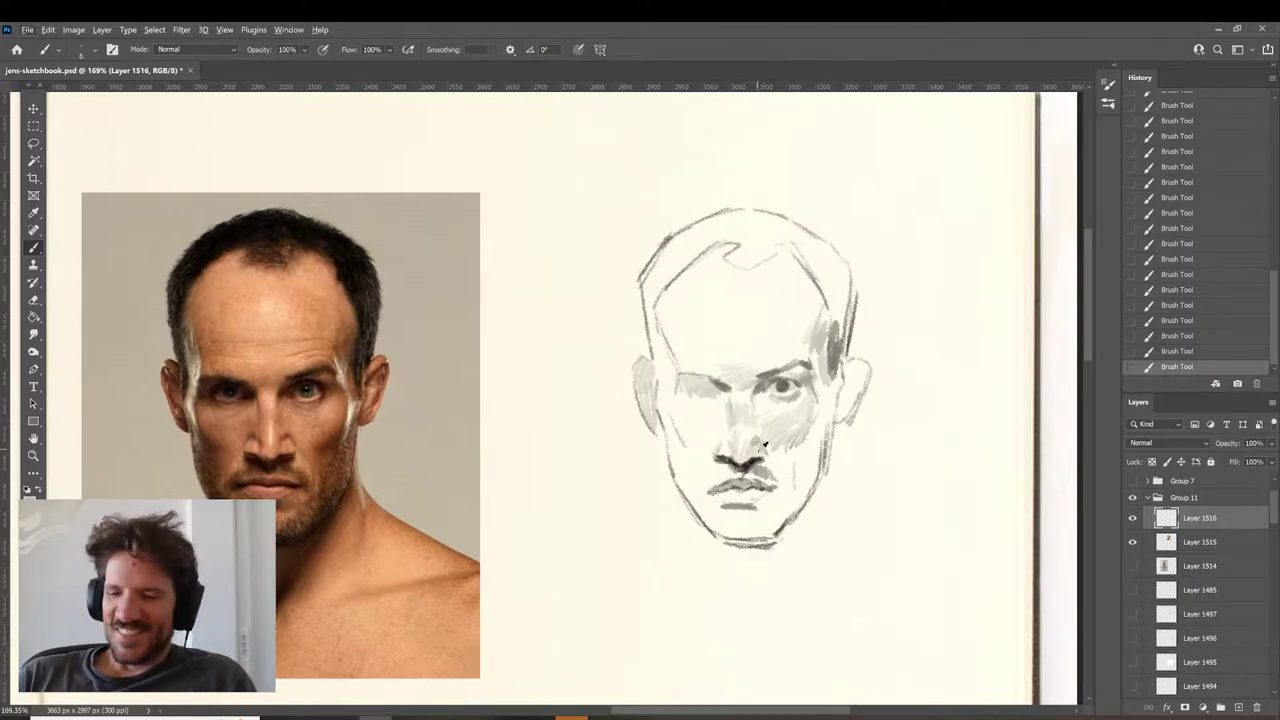
alt+click(754, 459)
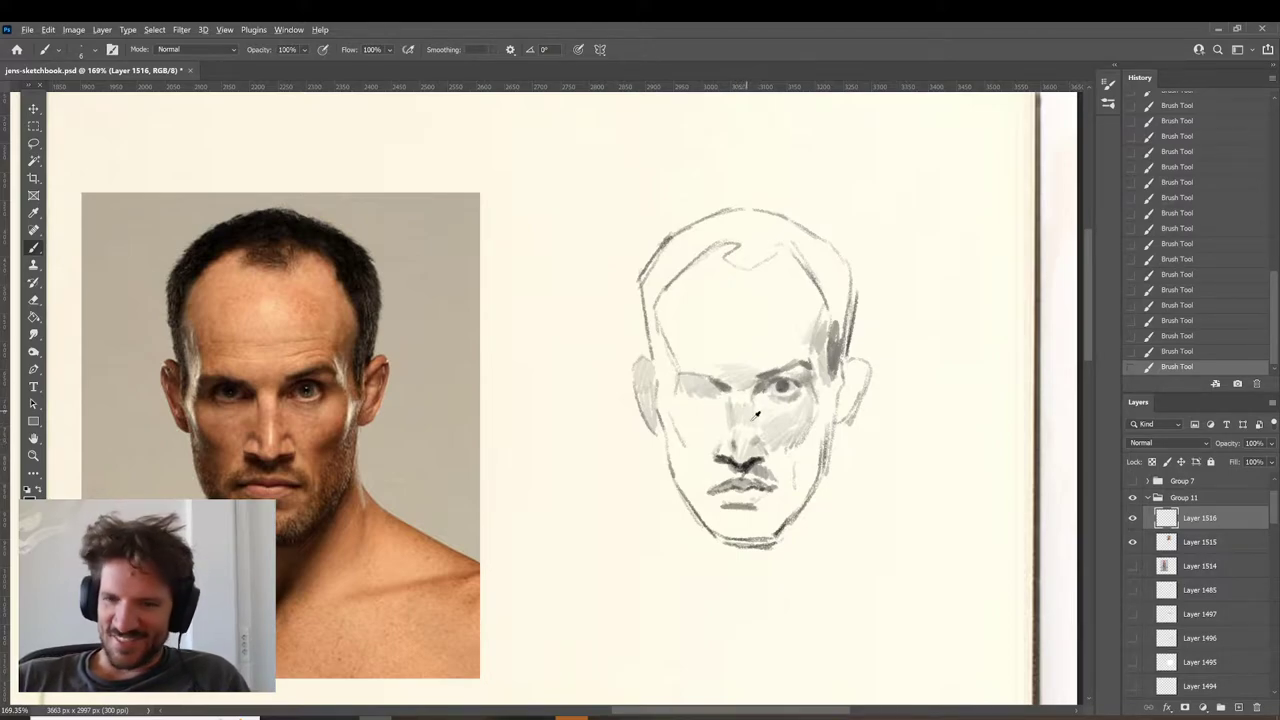
alt+click(733, 445)
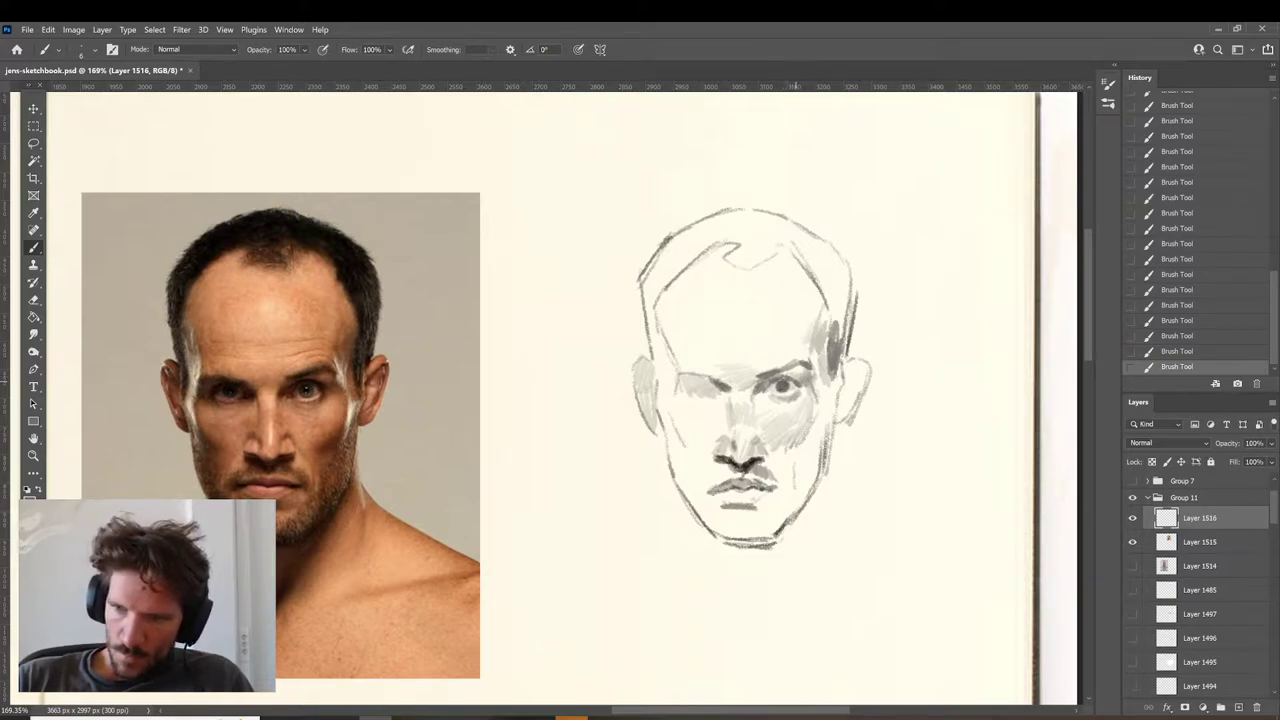
key(ctrl+z)
key(ctrl+z)
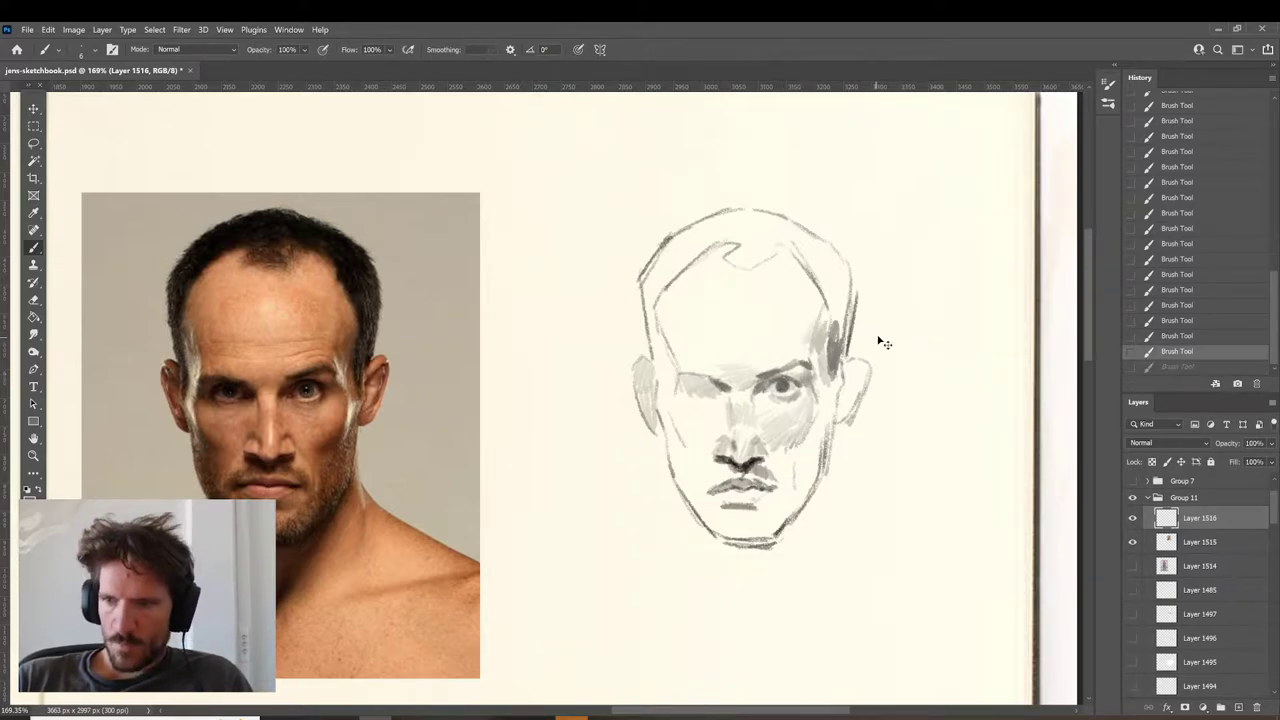
key(z)
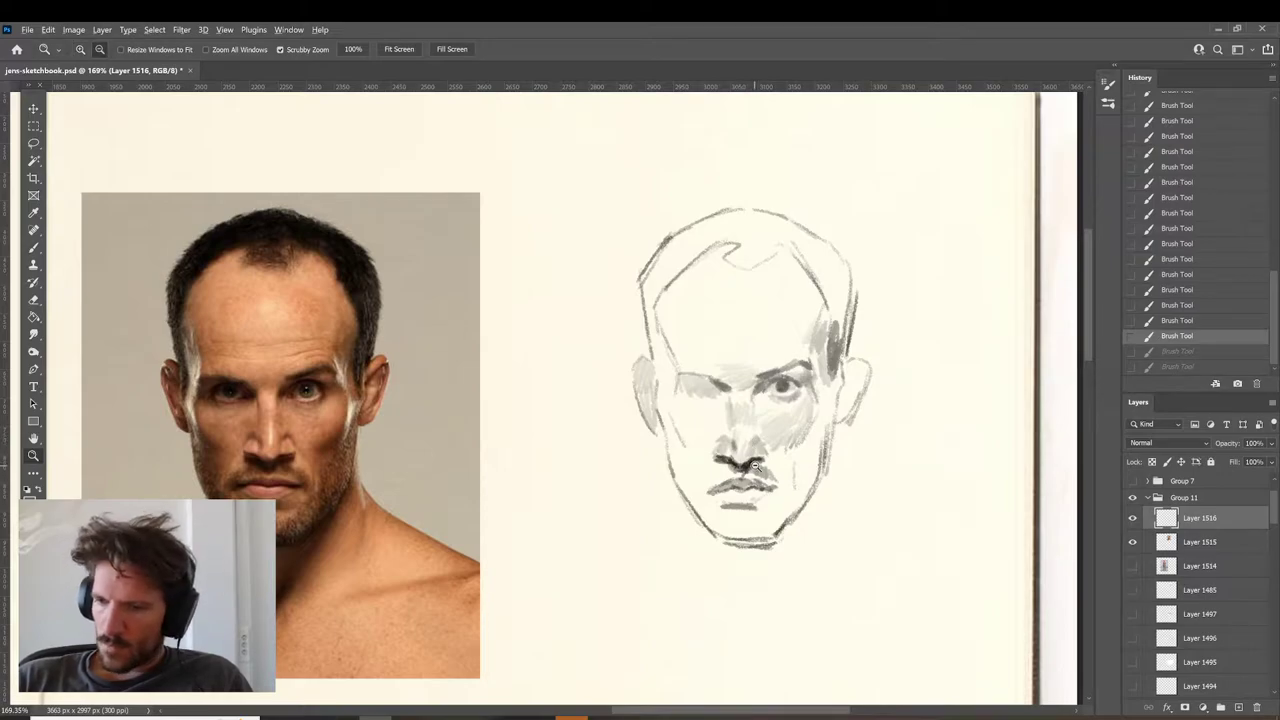
key(b)
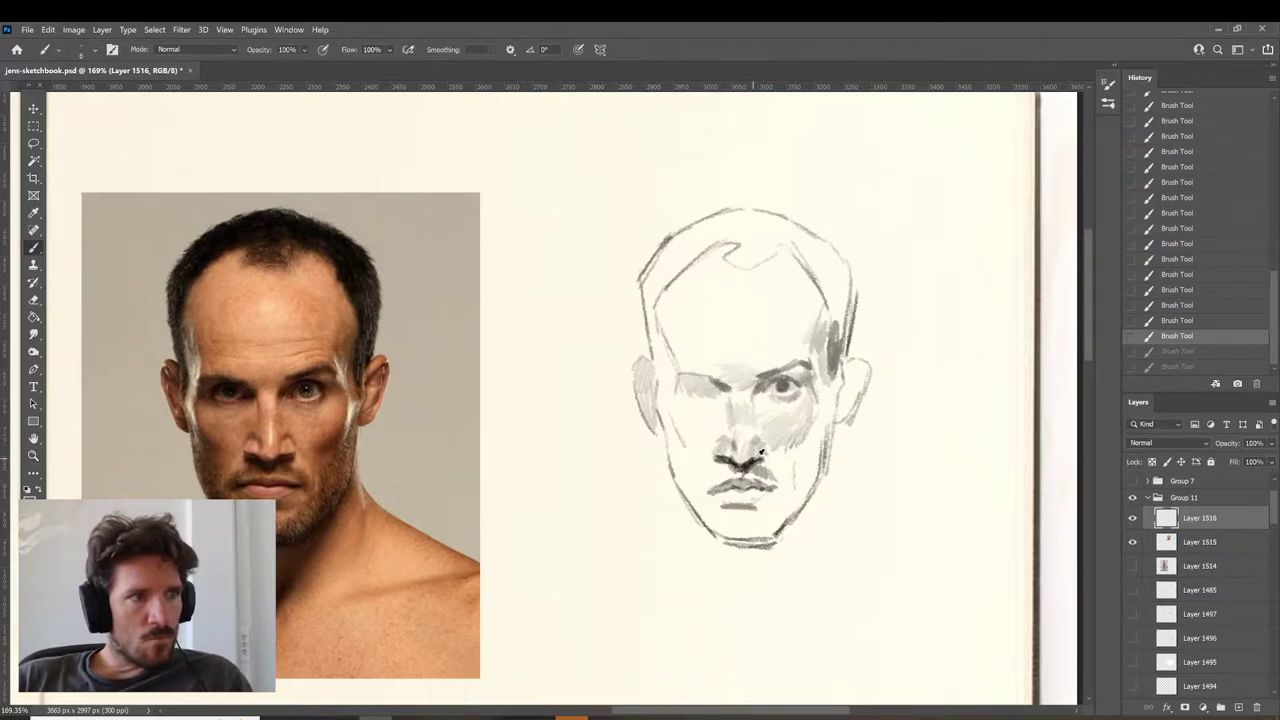
key(ctrl+shift+z)
key(ctrl+shift+z)
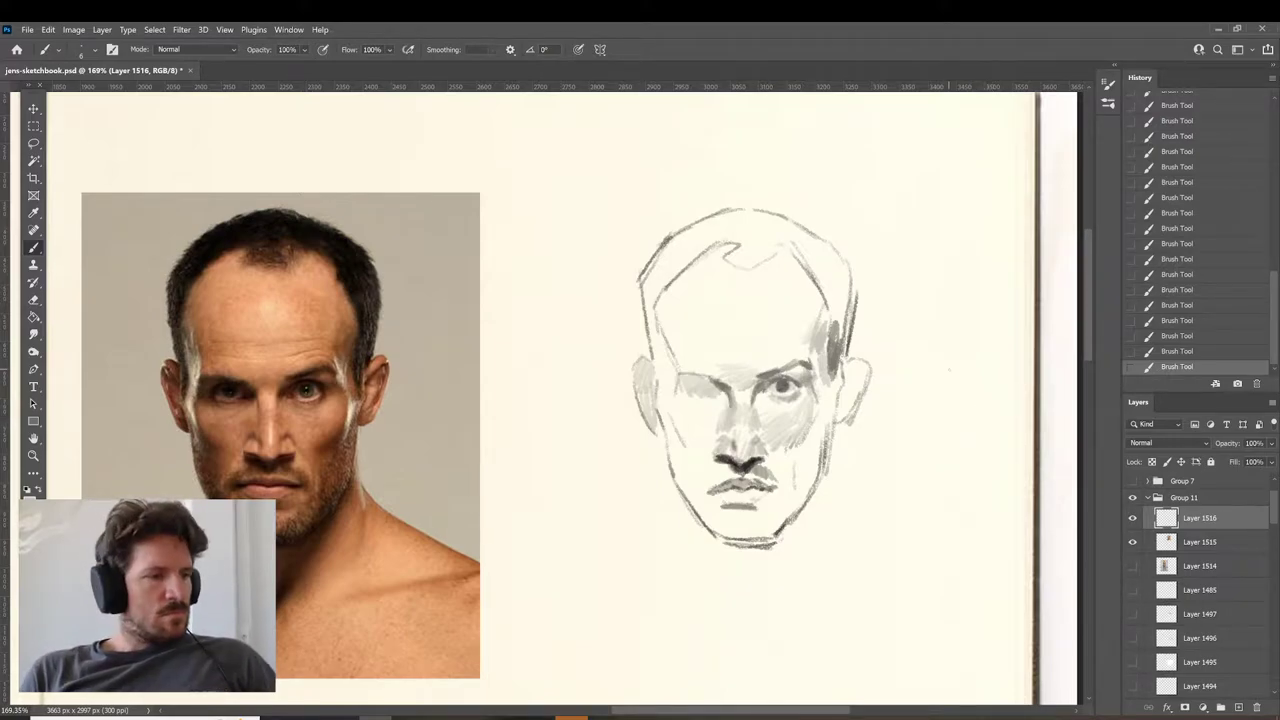
Copy the lassoed nose without the paper background, paste it in place on a new layer, and nudge it slightly upward.
key(l)
mouse_move(786, 450)
mouse_down()
mouse_move(718, 439)
mouse_move(713, 467)
mouse_move(741, 481)
mouse_move(778, 468)
mouse_up()
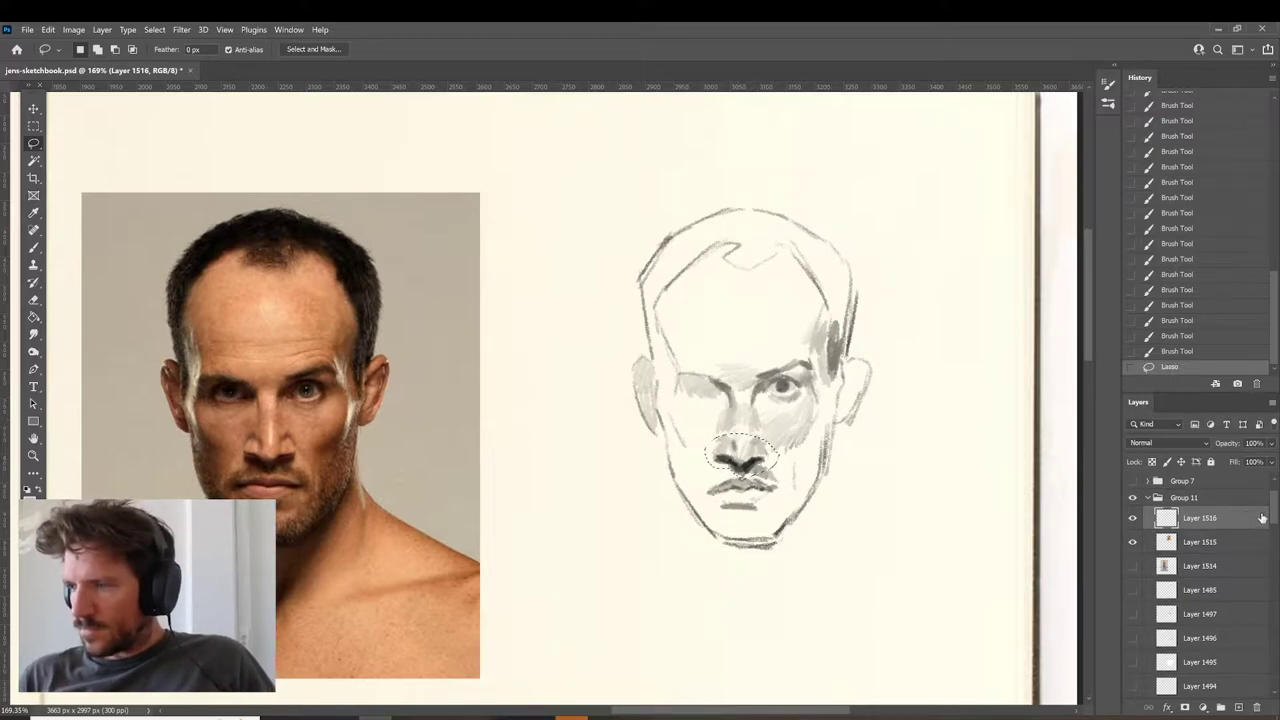
scroll(1262, 517, up, 2)
click(1133, 509)
click(1133, 509)
key(ctrl+c)
key(ctrl+shift+v)
key(v)
drag(864, 498, 865, 493)
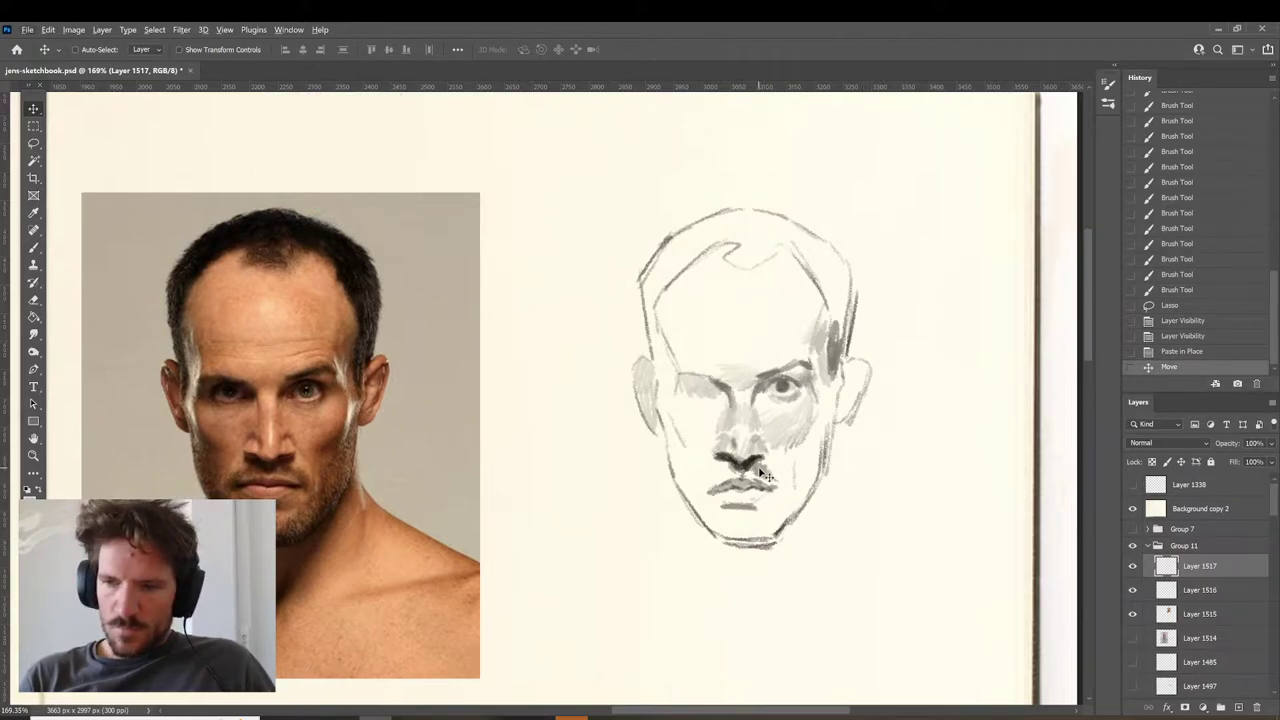
Brush grey shading over the right cheek, from below the eye down beside the nose toward the mouth corner.
key(b)
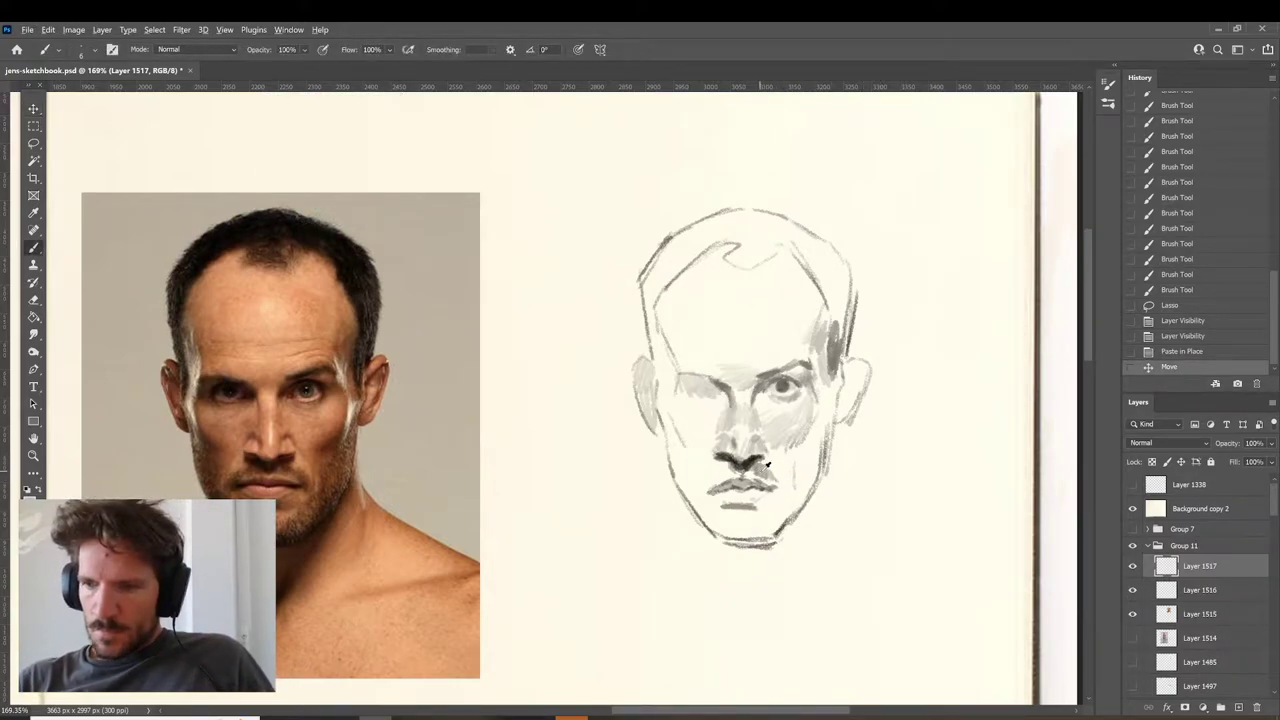
drag(806, 430, 788, 436)
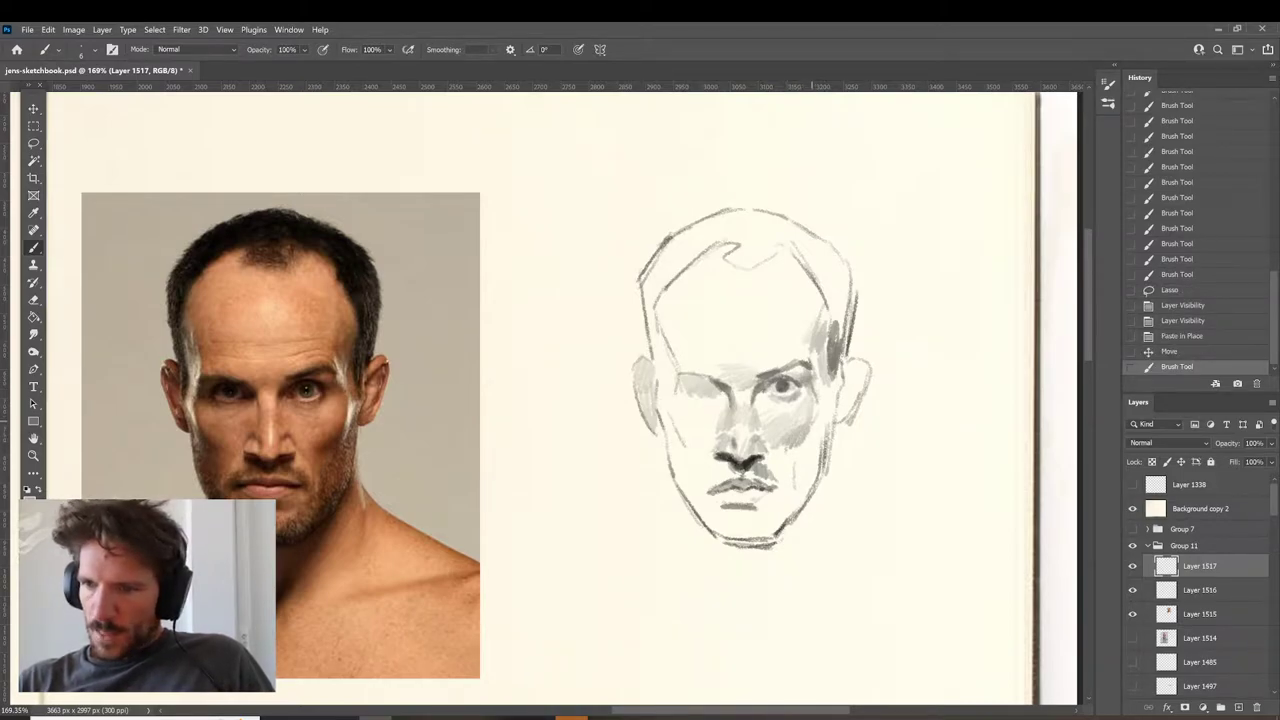
drag(814, 376, 820, 358)
drag(816, 402, 804, 447)
mouse_move(793, 456)
mouse_down()
mouse_move(795, 488)
mouse_move(777, 480)
mouse_move(776, 452)
mouse_move(773, 466)
mouse_up()
alt+click(787, 471)
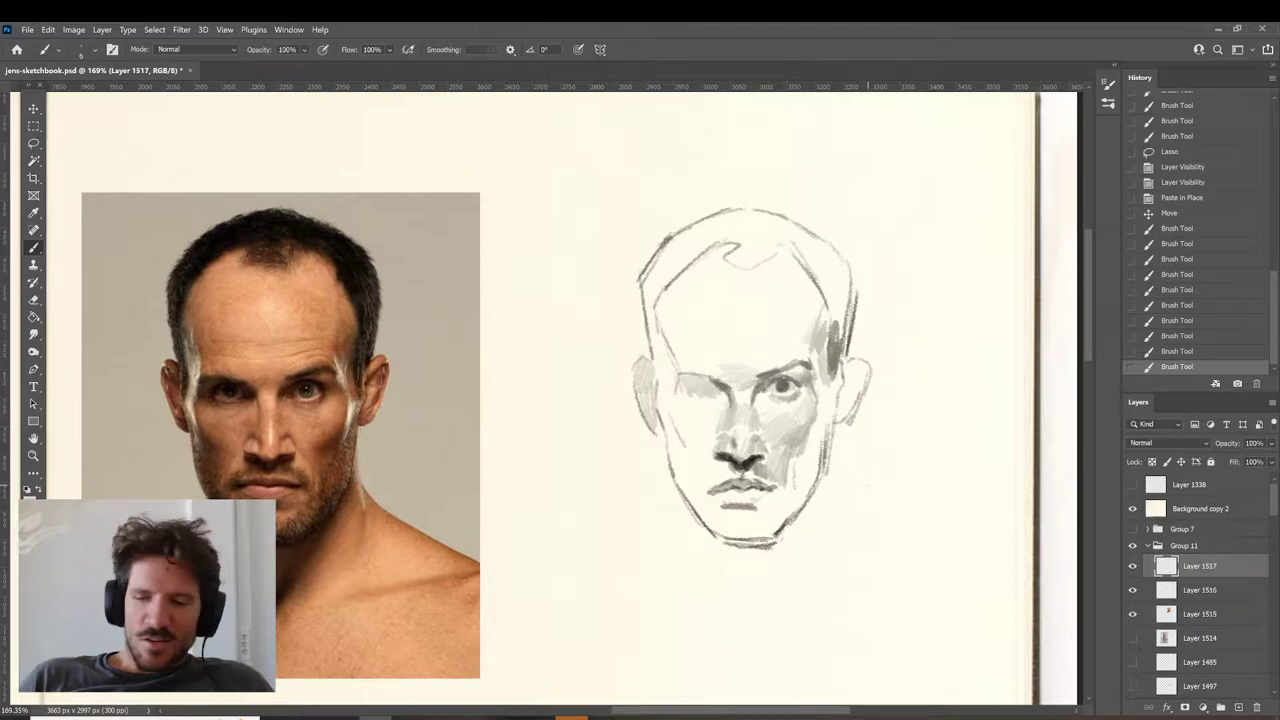
Refine the tones on the nose tip and left nostril, and shade the moustache area between nose and upper lip.
drag(751, 458, 747, 450)
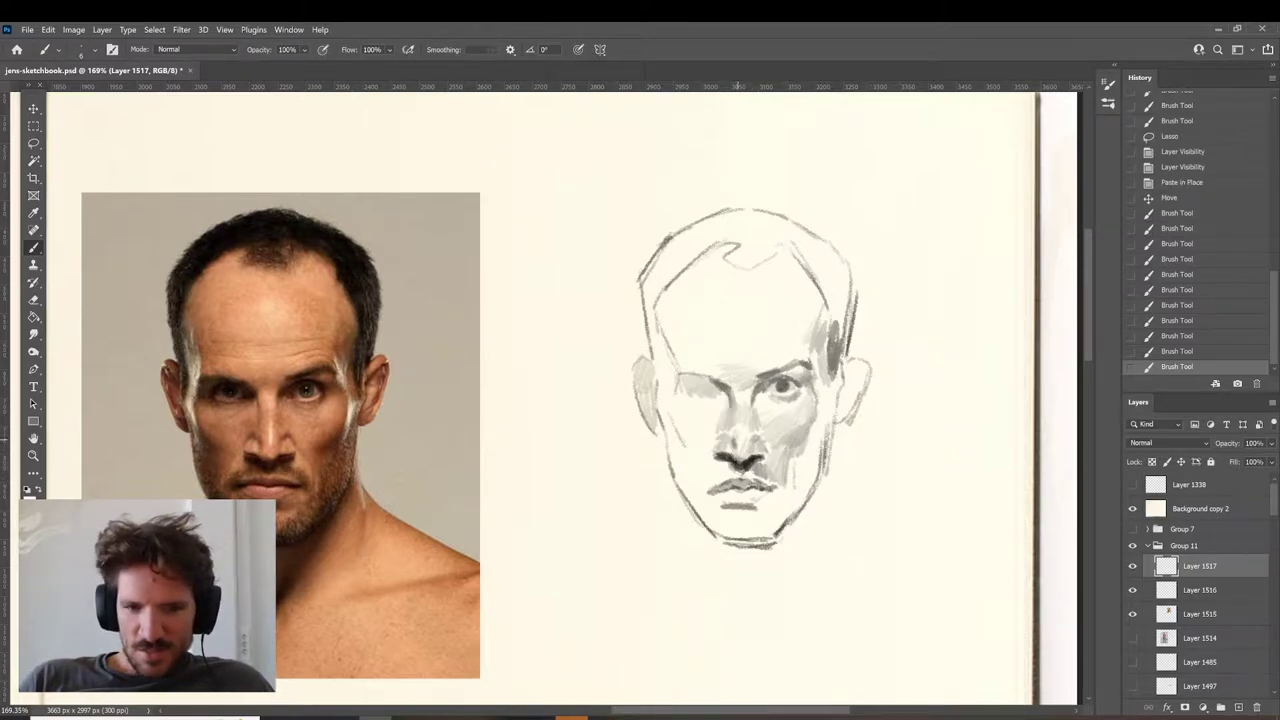
drag(728, 448, 738, 468)
alt+click(735, 456)
drag(741, 468, 748, 466)
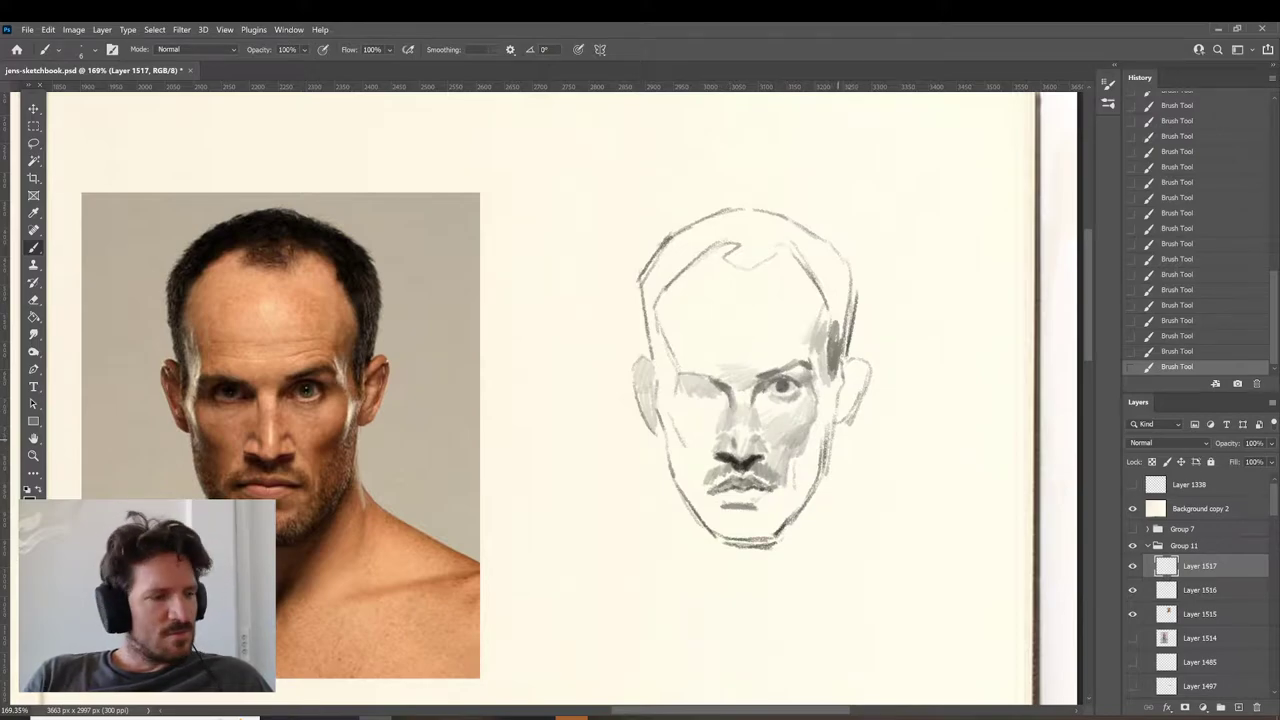
key(e)
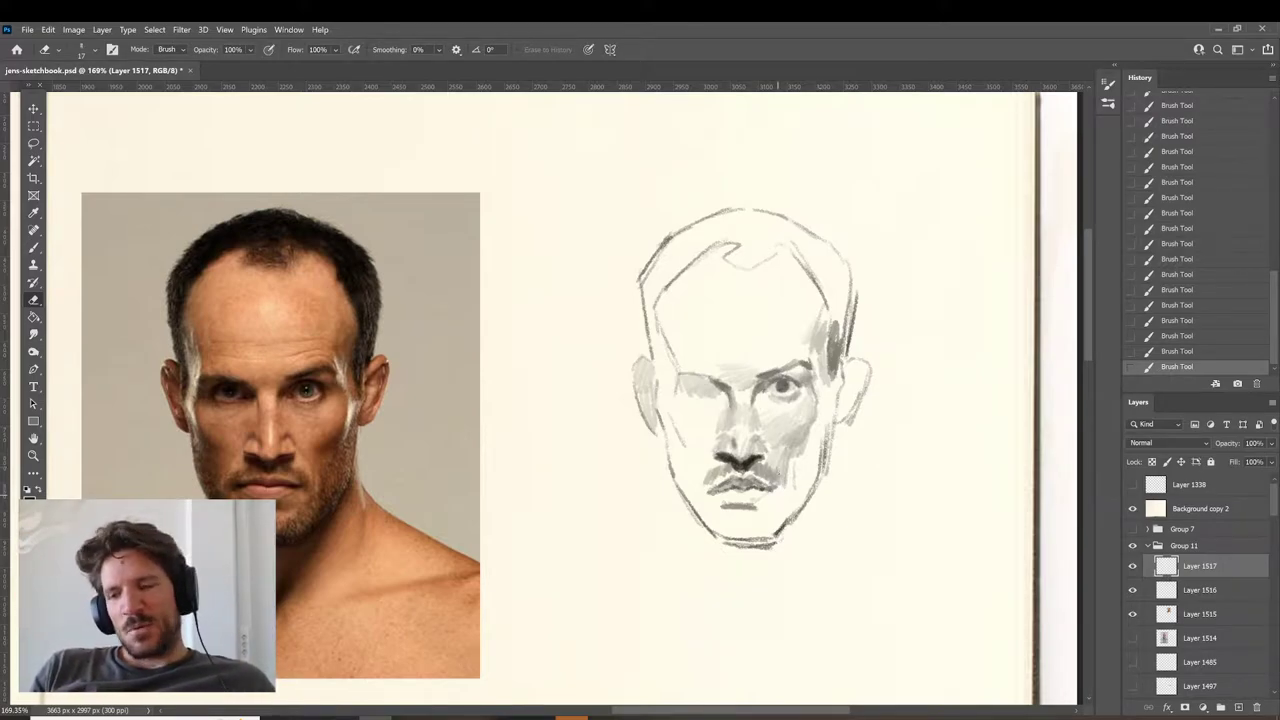
key(b)
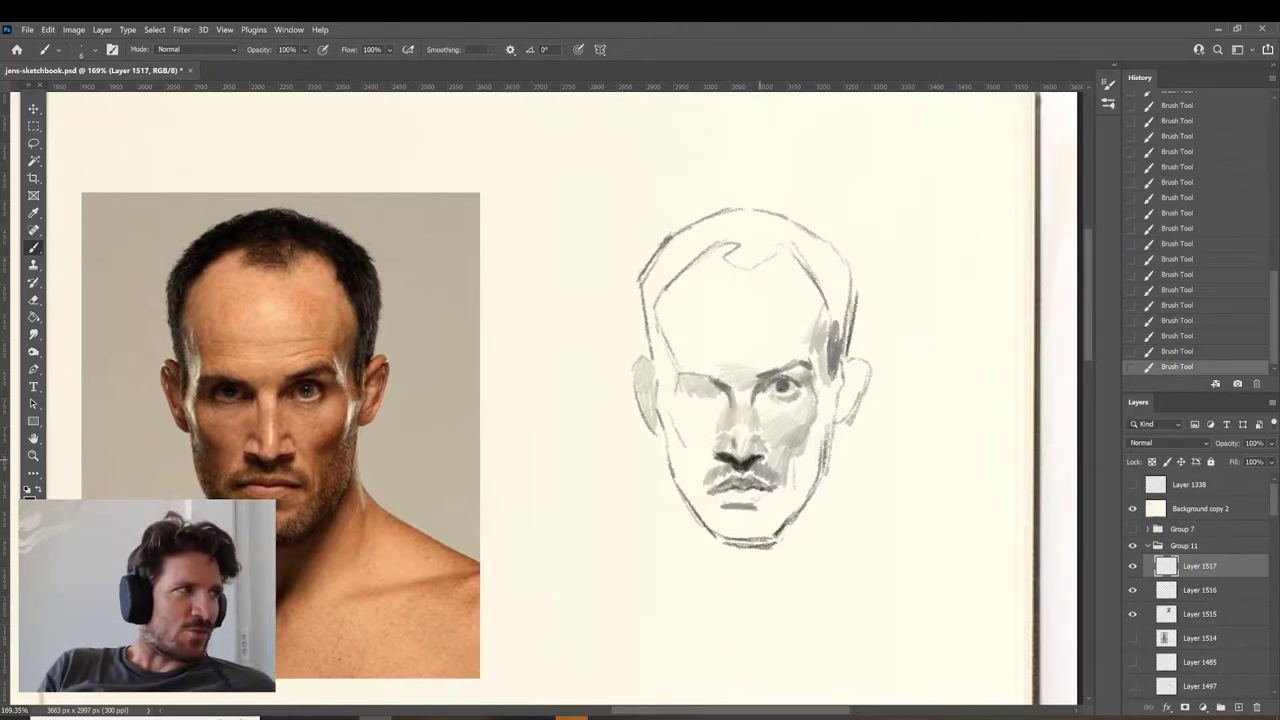
alt+click(756, 460)
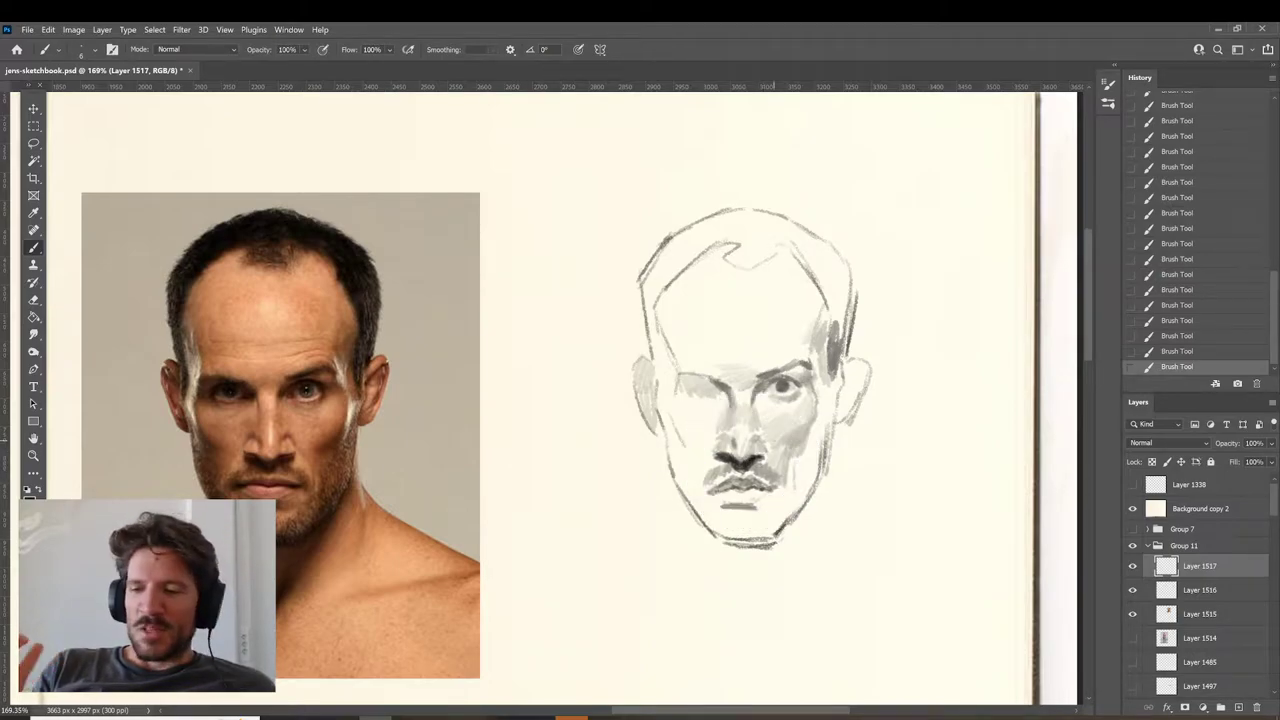
alt+click(757, 460)
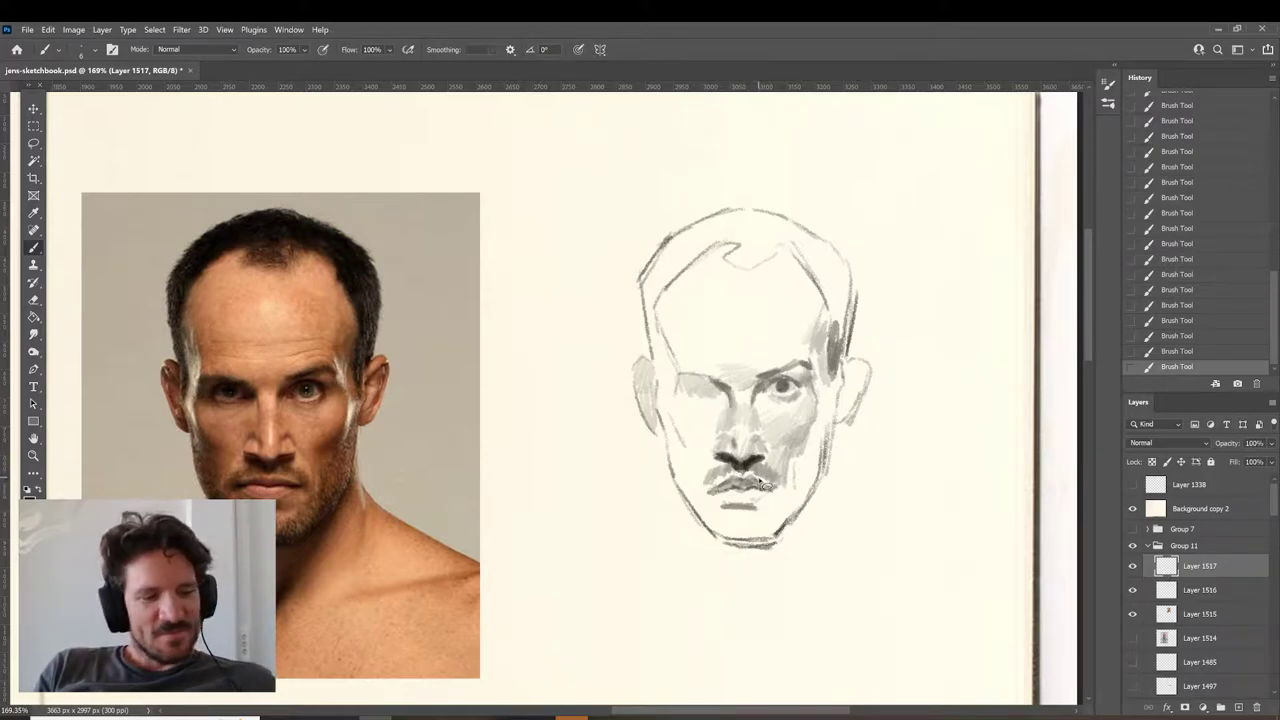
Copy the lassoed mouth without the paper background, paste it in place on a new layer, and shift it slightly up and right.
key(l)
mouse_move(768, 484)
mouse_down()
mouse_move(703, 503)
mouse_move(755, 523)
mouse_move(784, 488)
mouse_up()
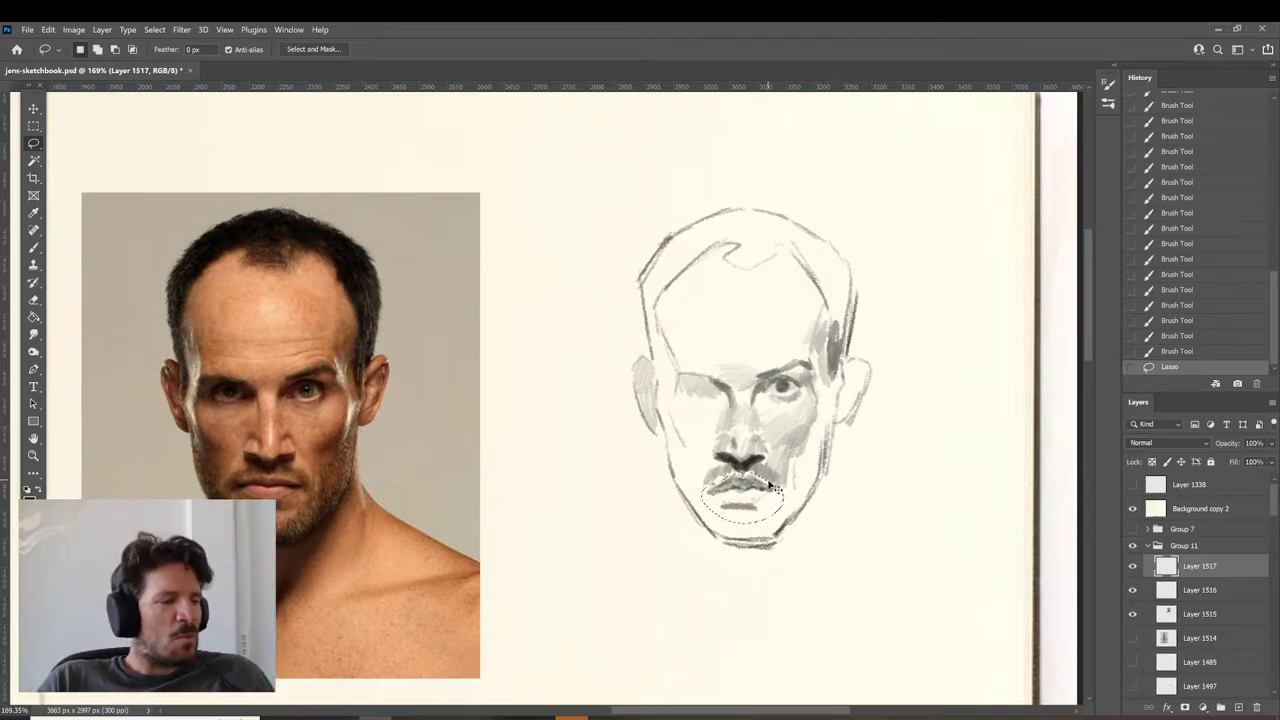
click(1133, 508)
click(1133, 508)
key(ctrl+shift+v)
key(v)
drag(833, 511, 843, 503)
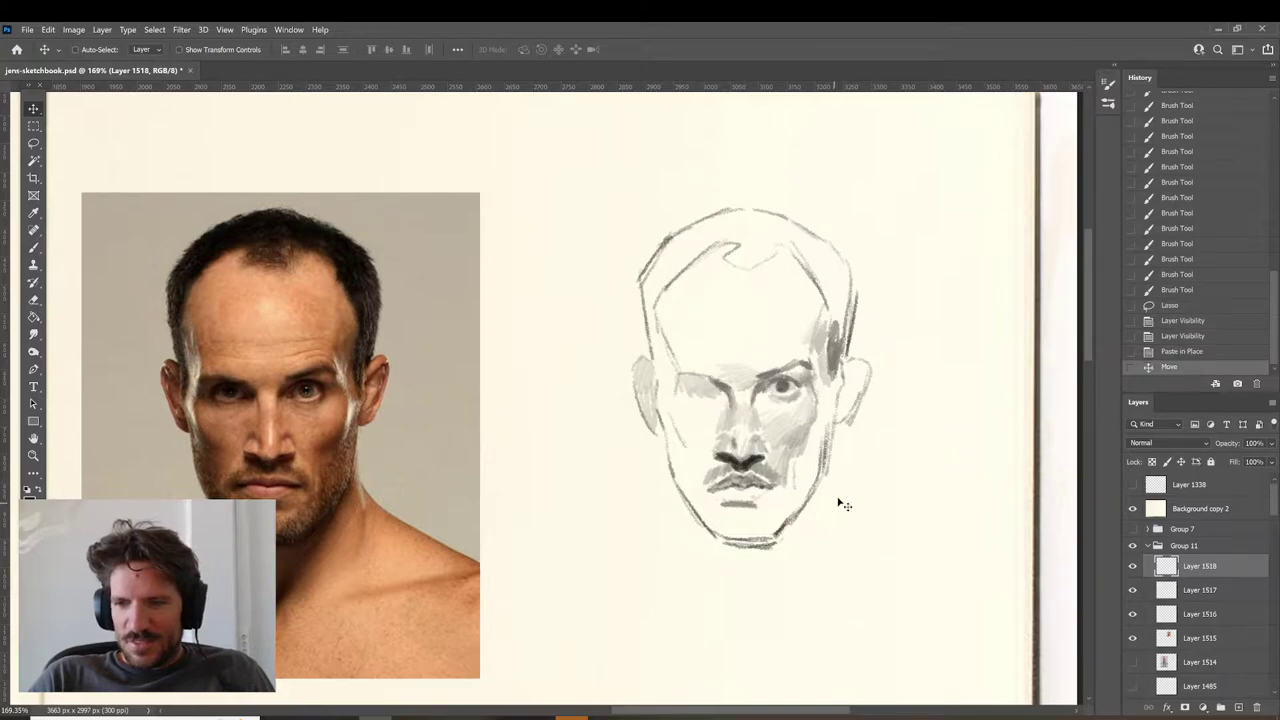
Darken the moustache shading under the nose with a sampled tone, and redraw the stroke at the left mouth corner.
key(z)
key(b)
alt+click(763, 478)
drag(748, 473, 763, 460)
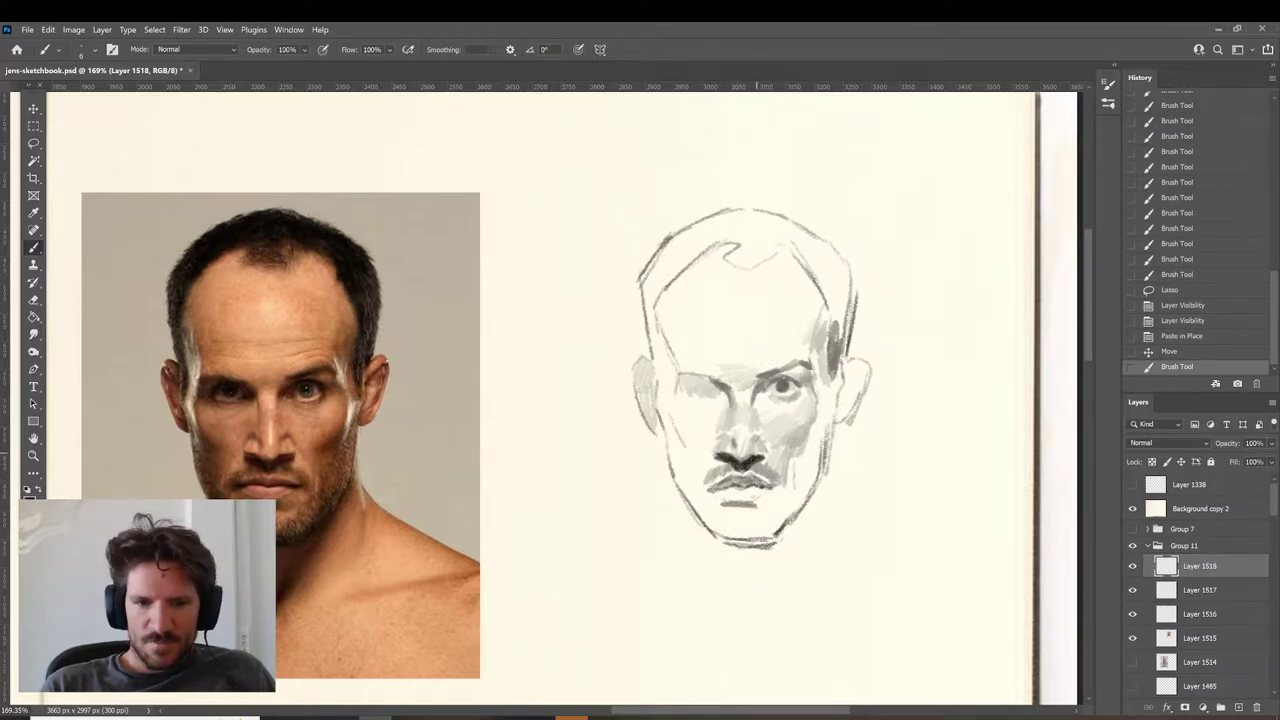
drag(738, 485, 710, 486)
key(ctrl+z)
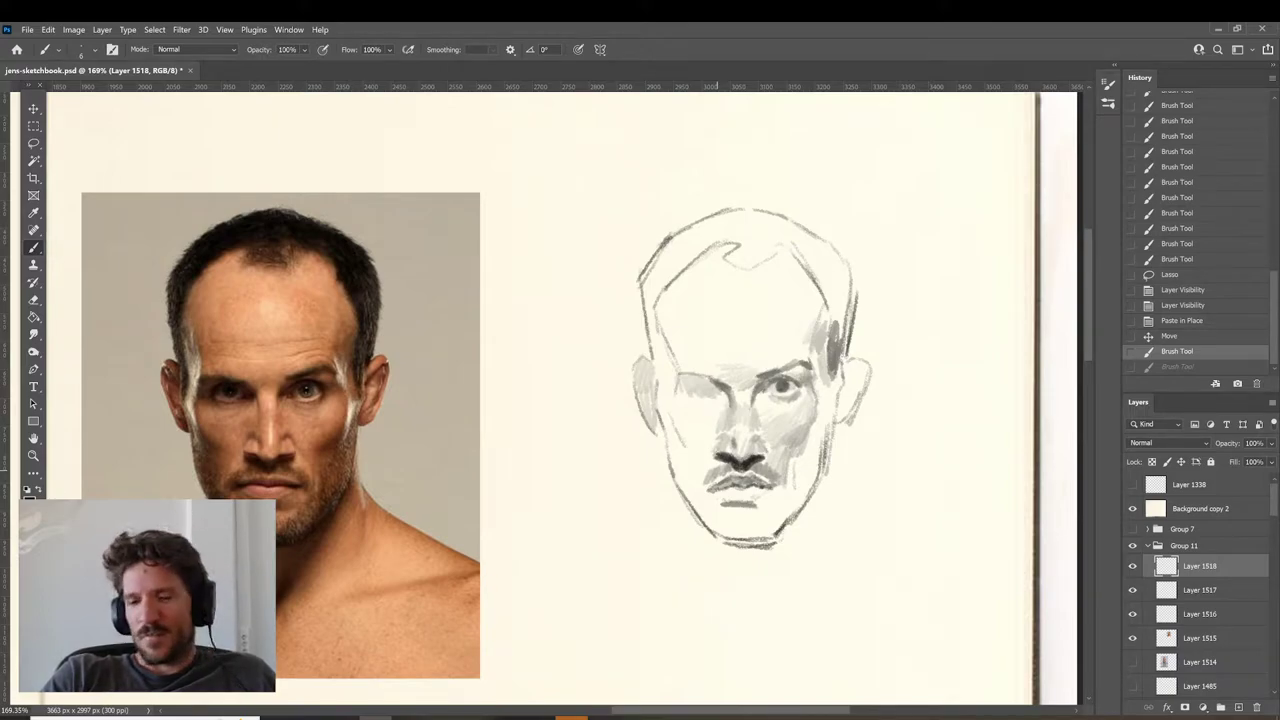
drag(722, 485, 713, 487)
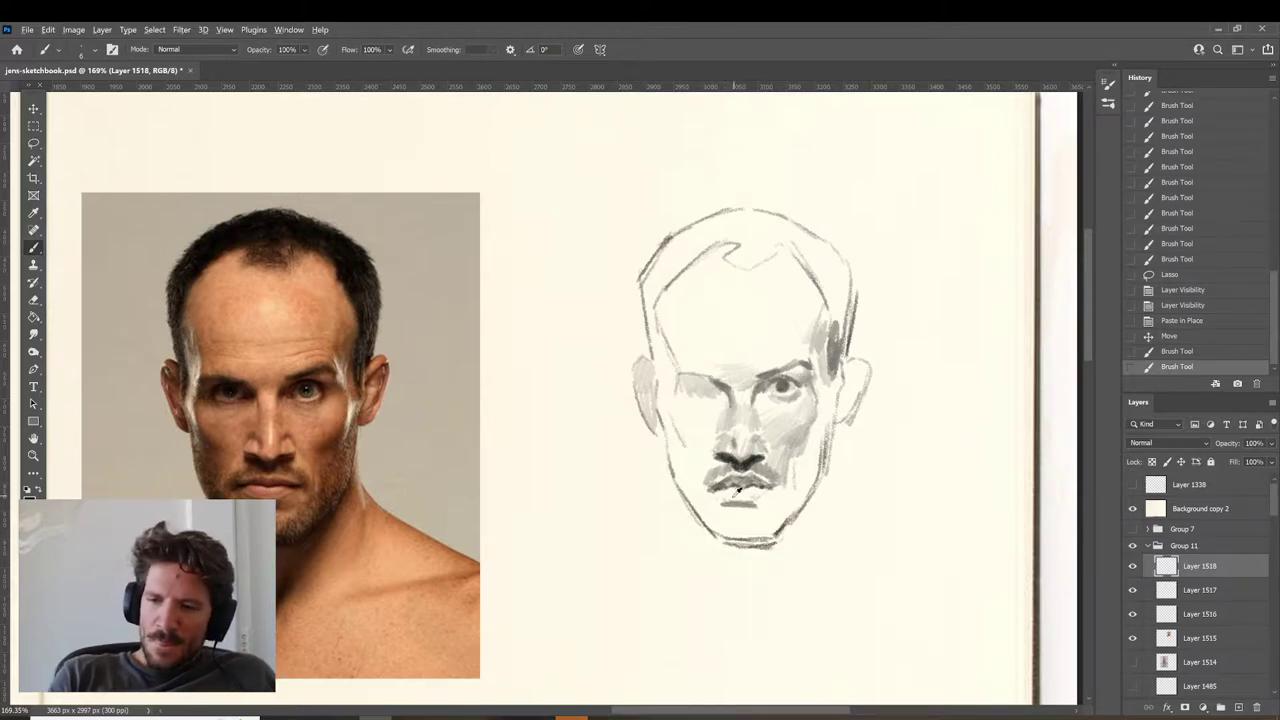
Strengthen the line between the lips and shade the lower lip using tones sampled from the mouth area.
drag(718, 490, 764, 488)
alt+click(722, 485)
alt+click(753, 498)
drag(757, 490, 763, 488)
drag(756, 491, 721, 497)
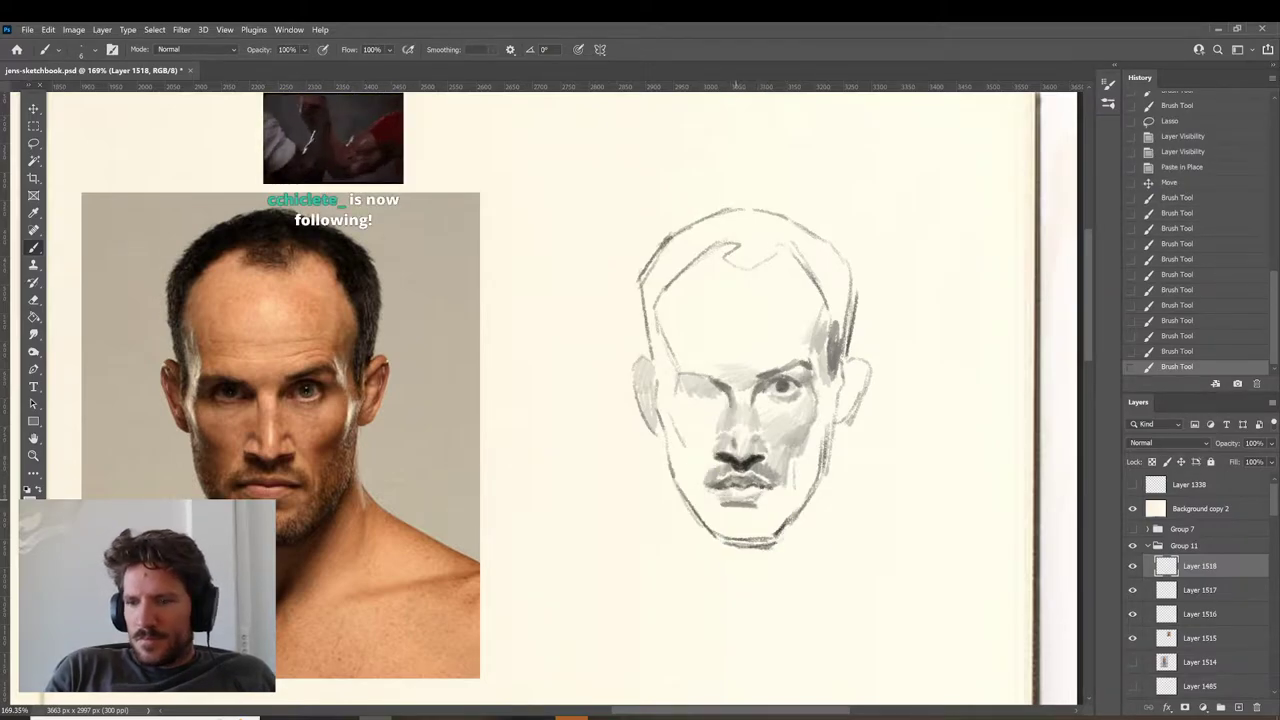
mouse_move(732, 496)
mouse_down()
mouse_move(756, 478)
mouse_move(733, 496)
mouse_up()
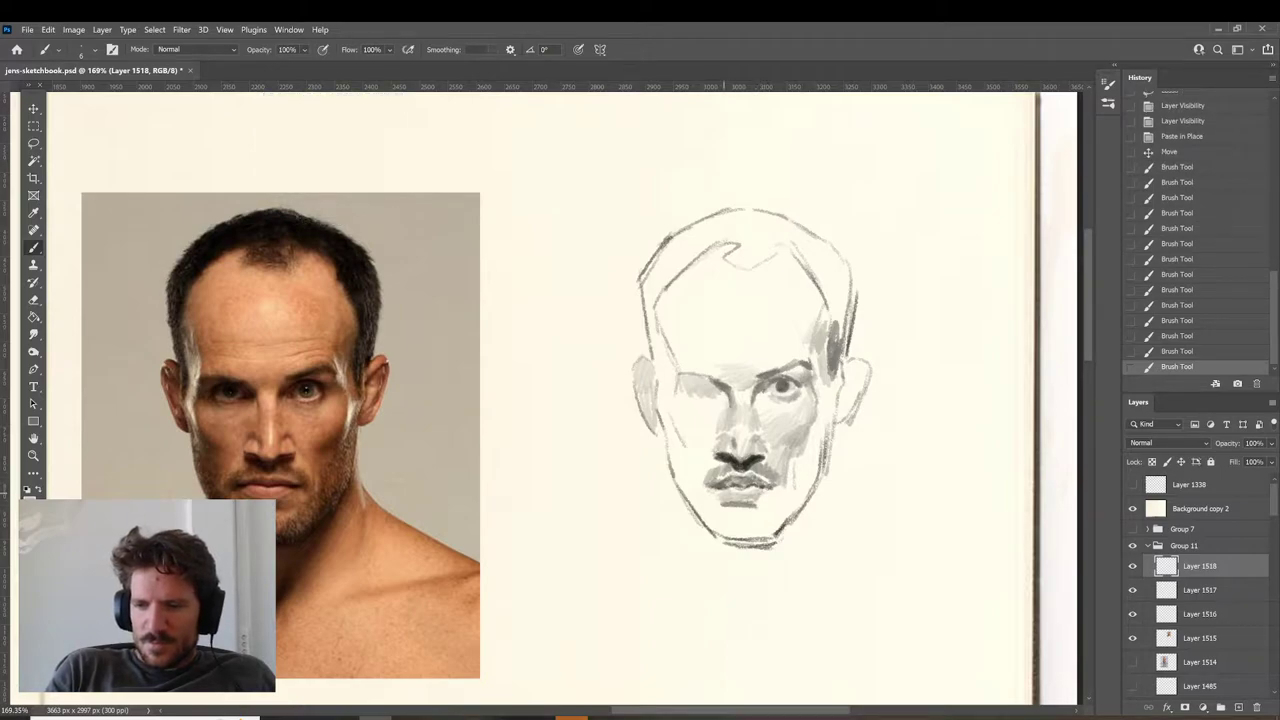
alt+click(751, 485)
drag(757, 482, 732, 483)
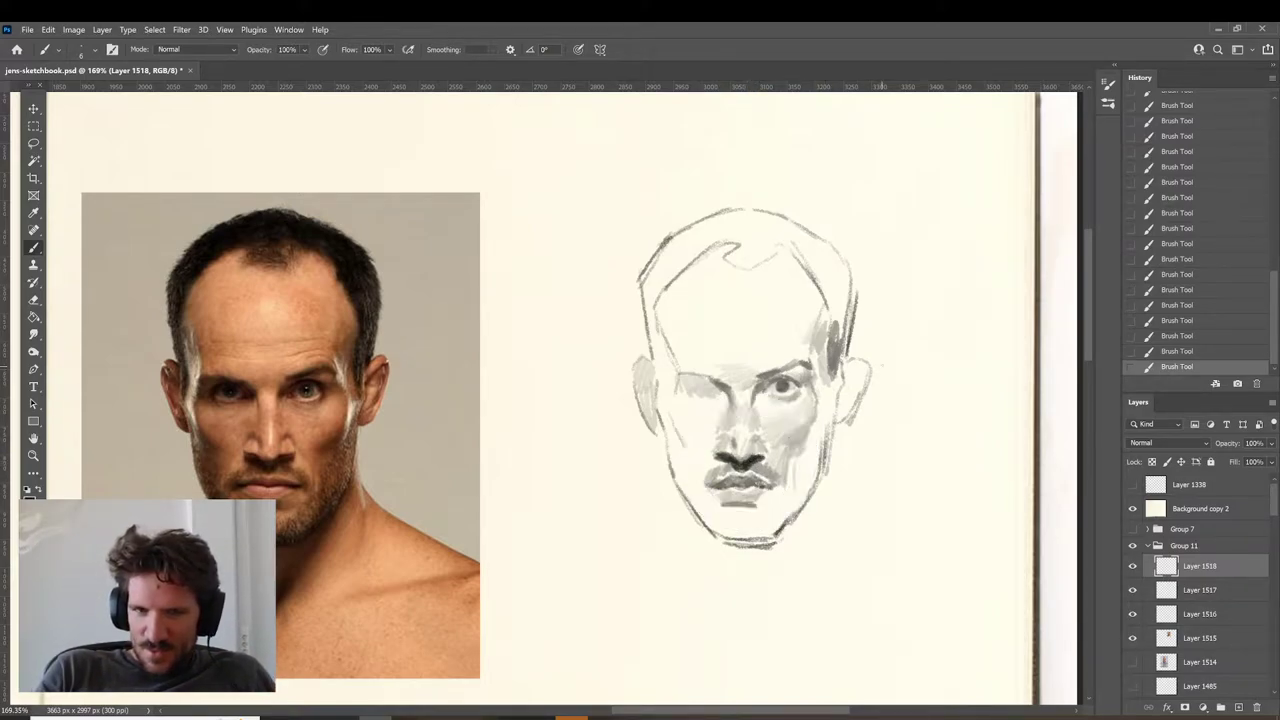
Shade the right jaw and the area below the lower lip, comparing the latest strokes through undo and redo.
drag(684, 390, 695, 385)
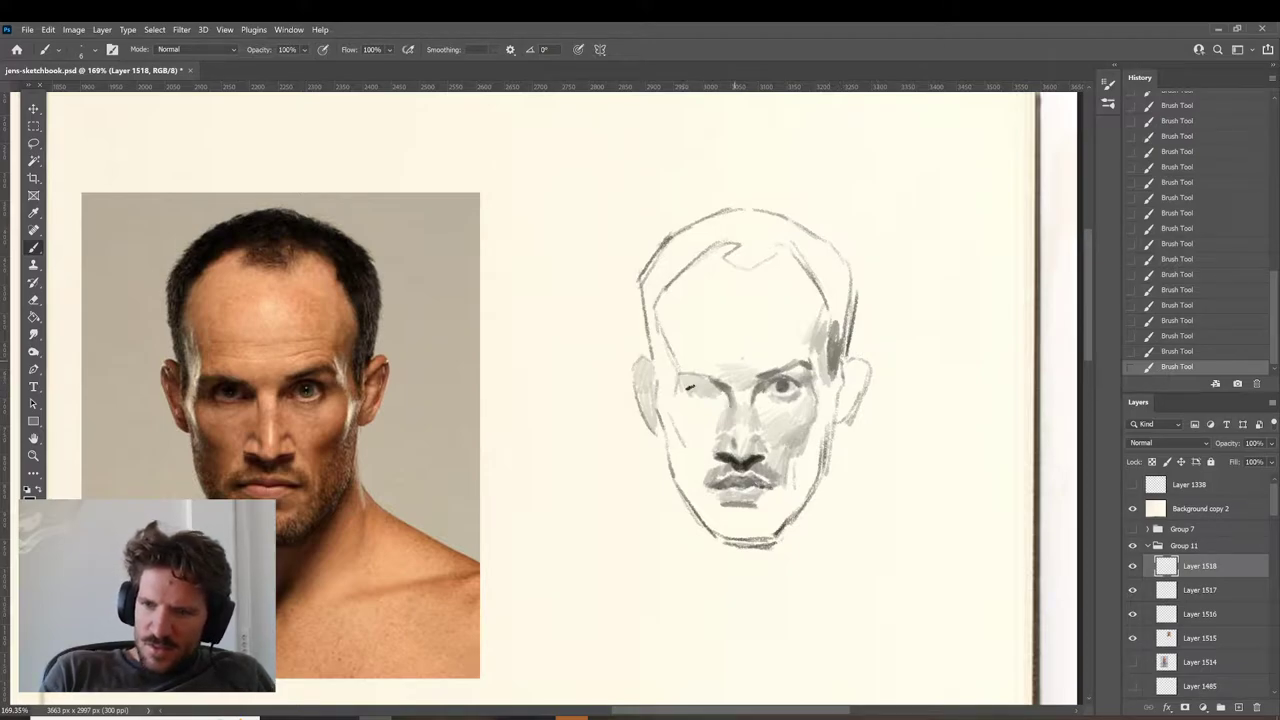
key(ctrl+z)
key(ctrl+z)
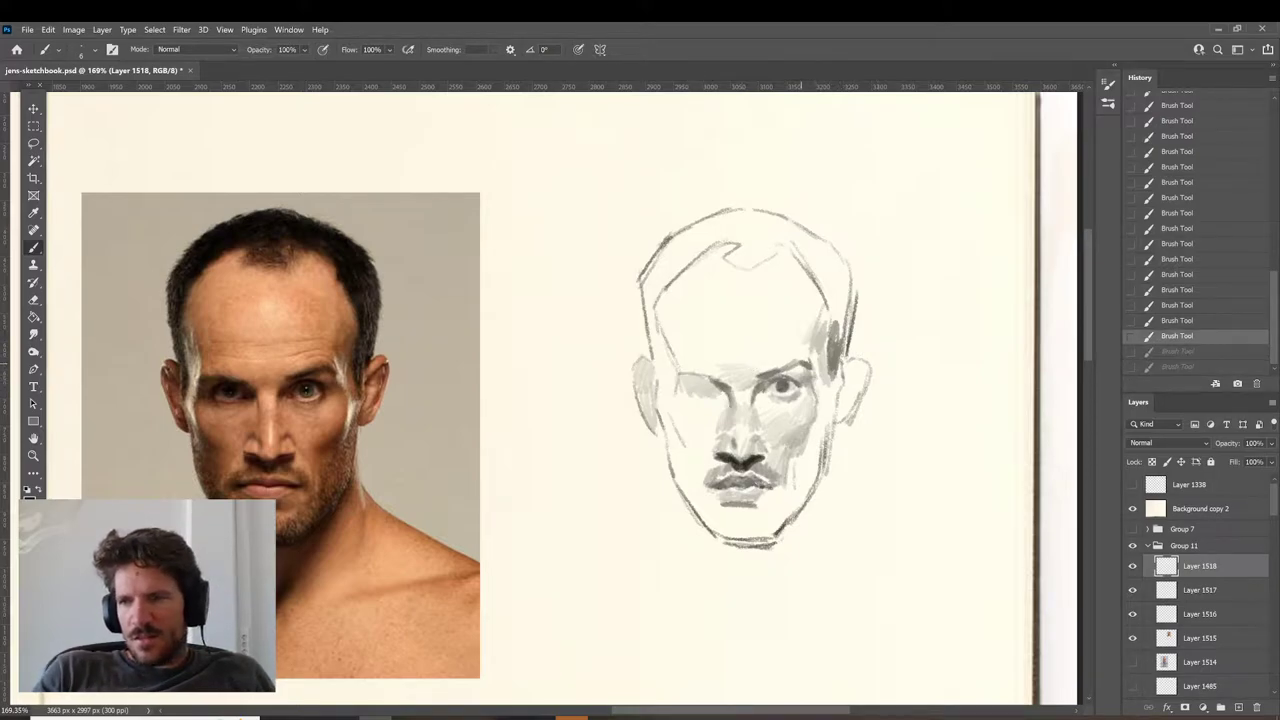
key(ctrl+shift+z)
key(ctrl+shift+z)
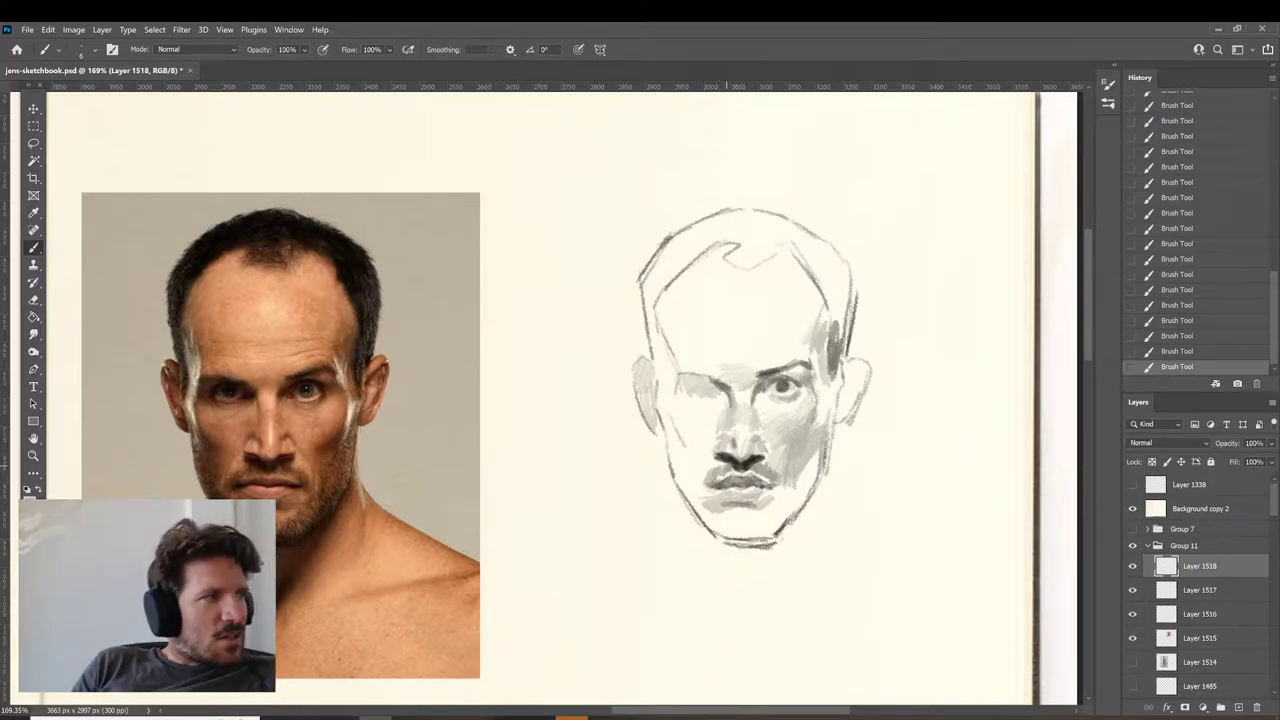
Mark the left eye's upper lid with a tone sampled near the nose, checking the latest strokes through undo and redo.
alt+click(753, 455)
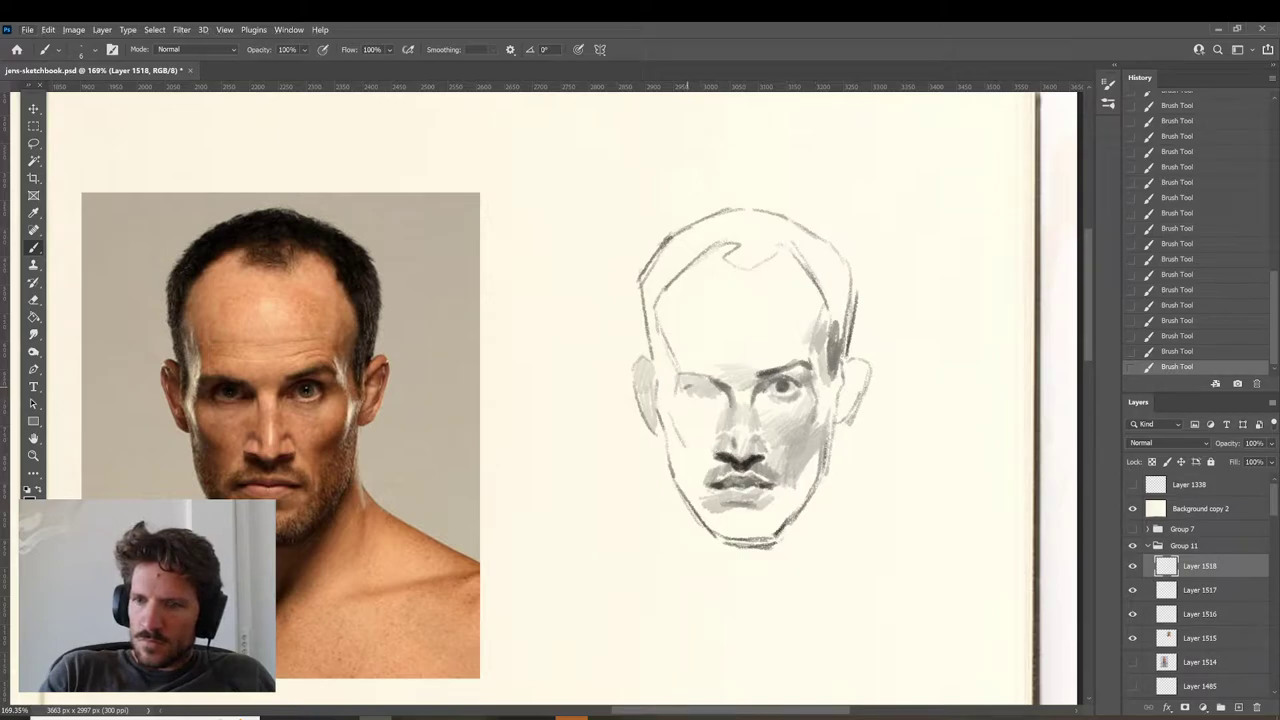
key(ctrl+z)
key(ctrl+z)
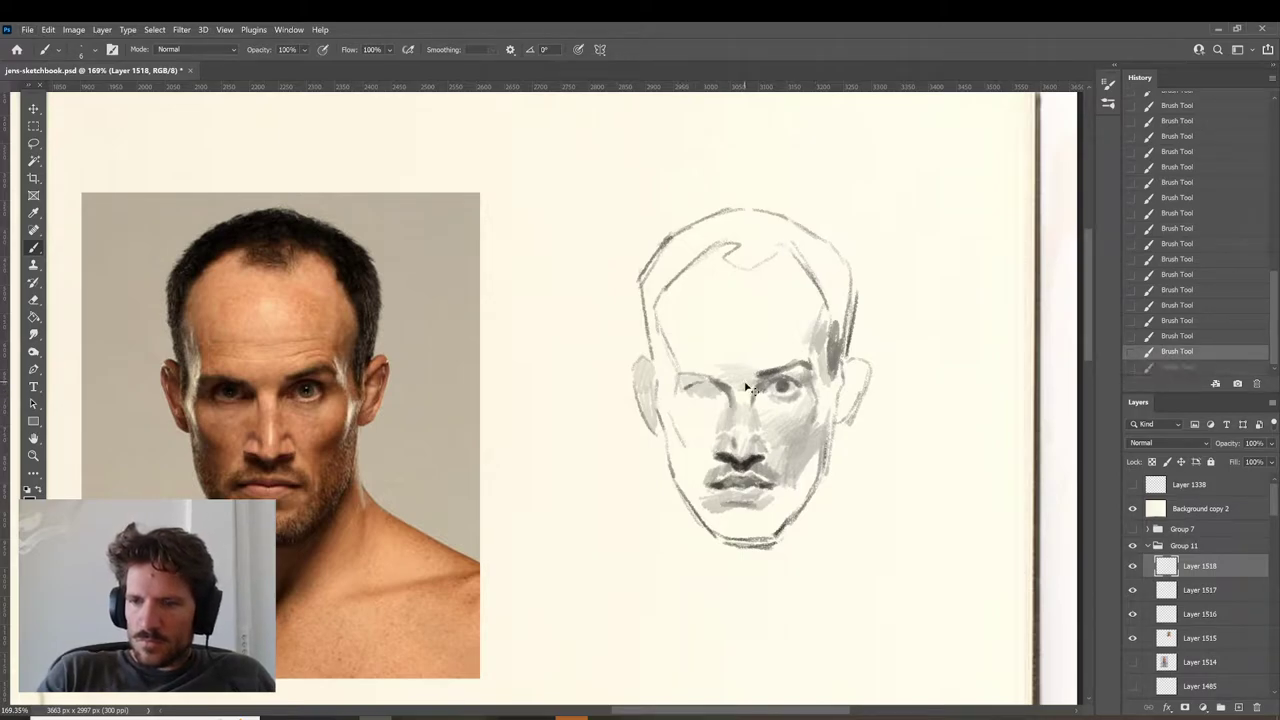
key(ctrl+shift+z)
key(ctrl+shift+z)
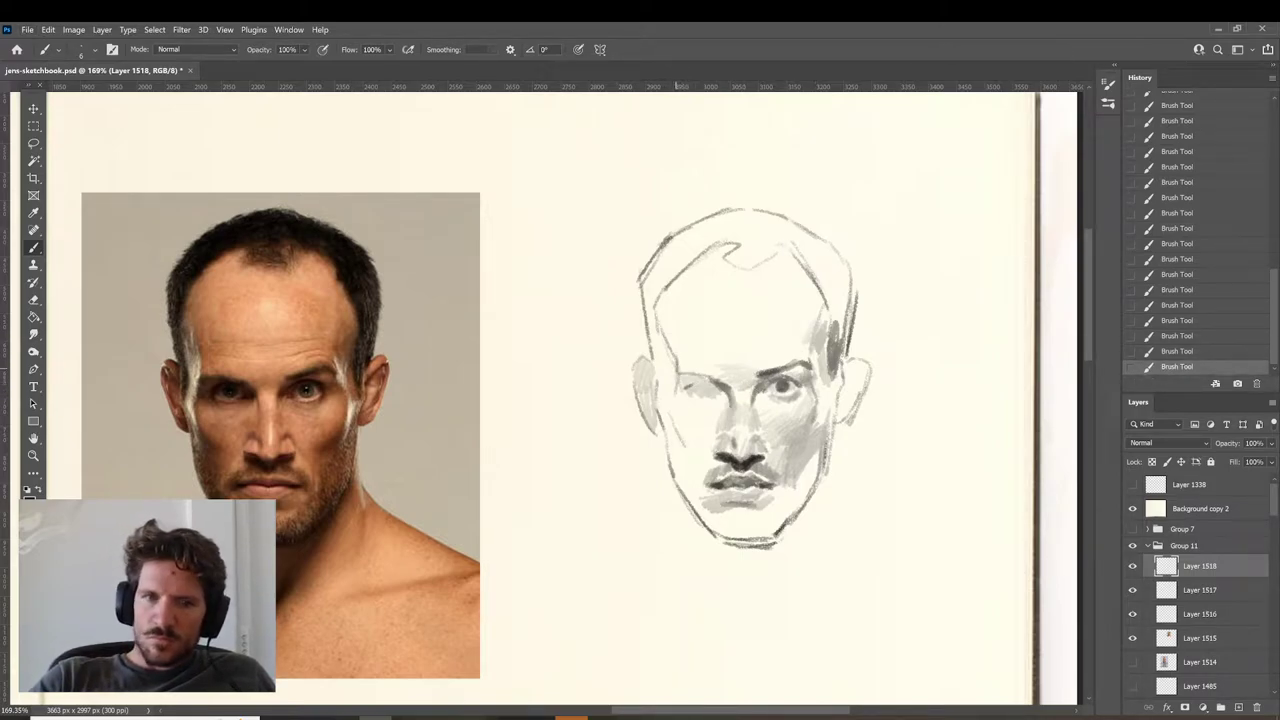
Fill the hair in front of both ears with dark strokes, extending the right side up along the temple.
mouse_move(651, 321)
mouse_down()
mouse_move(657, 363)
mouse_move(653, 348)
mouse_up()
mouse_move(822, 292)
mouse_down()
mouse_move(844, 334)
mouse_move(834, 356)
mouse_up()
drag(850, 310, 832, 356)
drag(848, 312, 835, 376)
drag(854, 290, 840, 316)
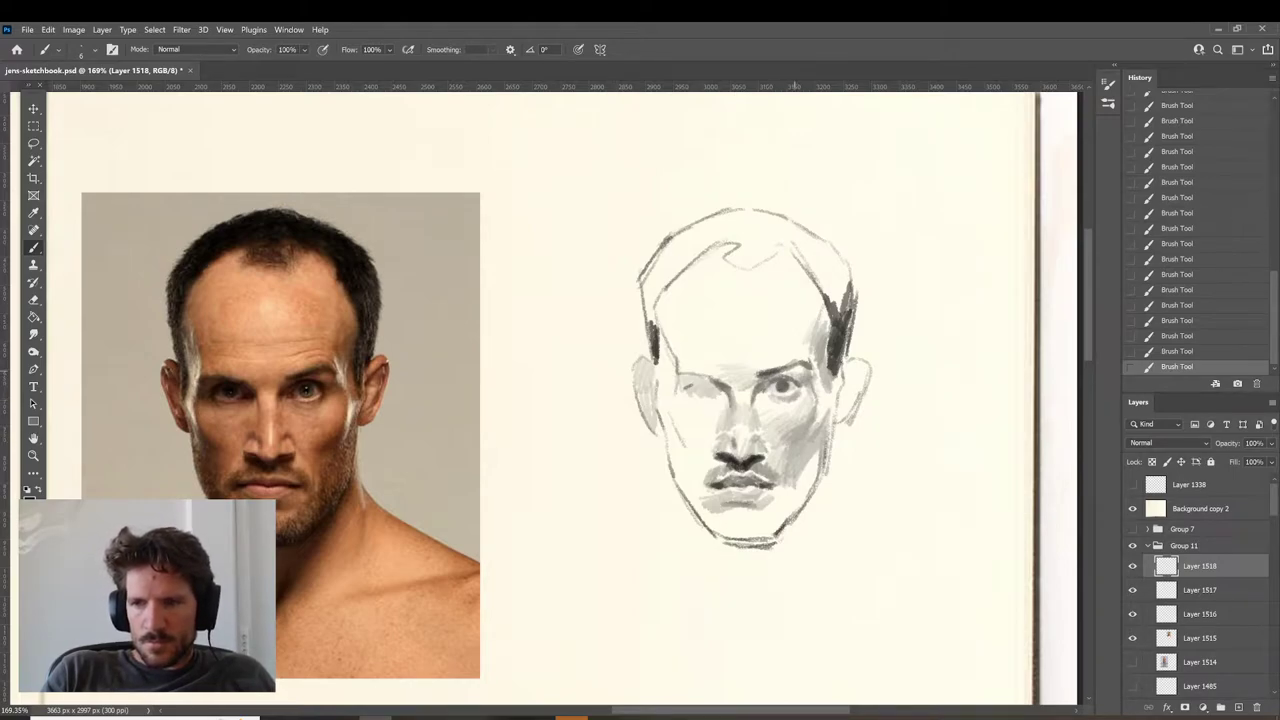
Darken the right eyebrow using tones sampled from the sketch around the right eye.
alt+click(793, 397)
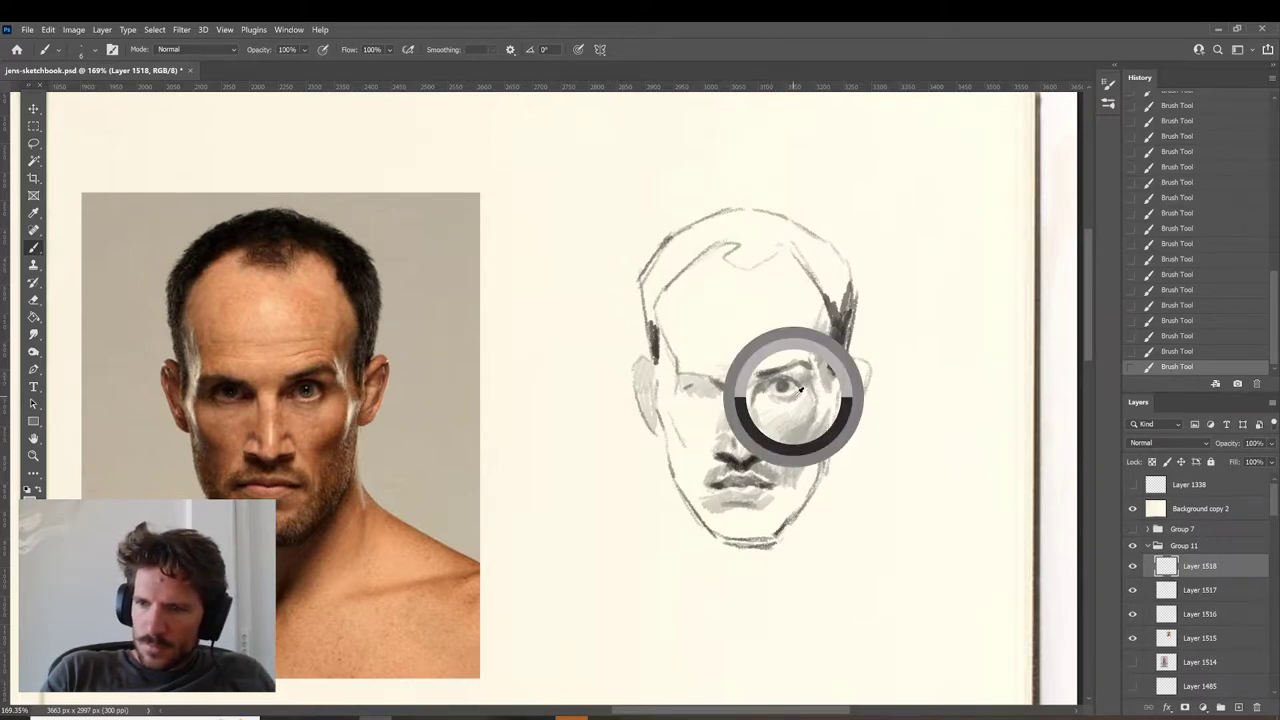
alt+click(797, 385)
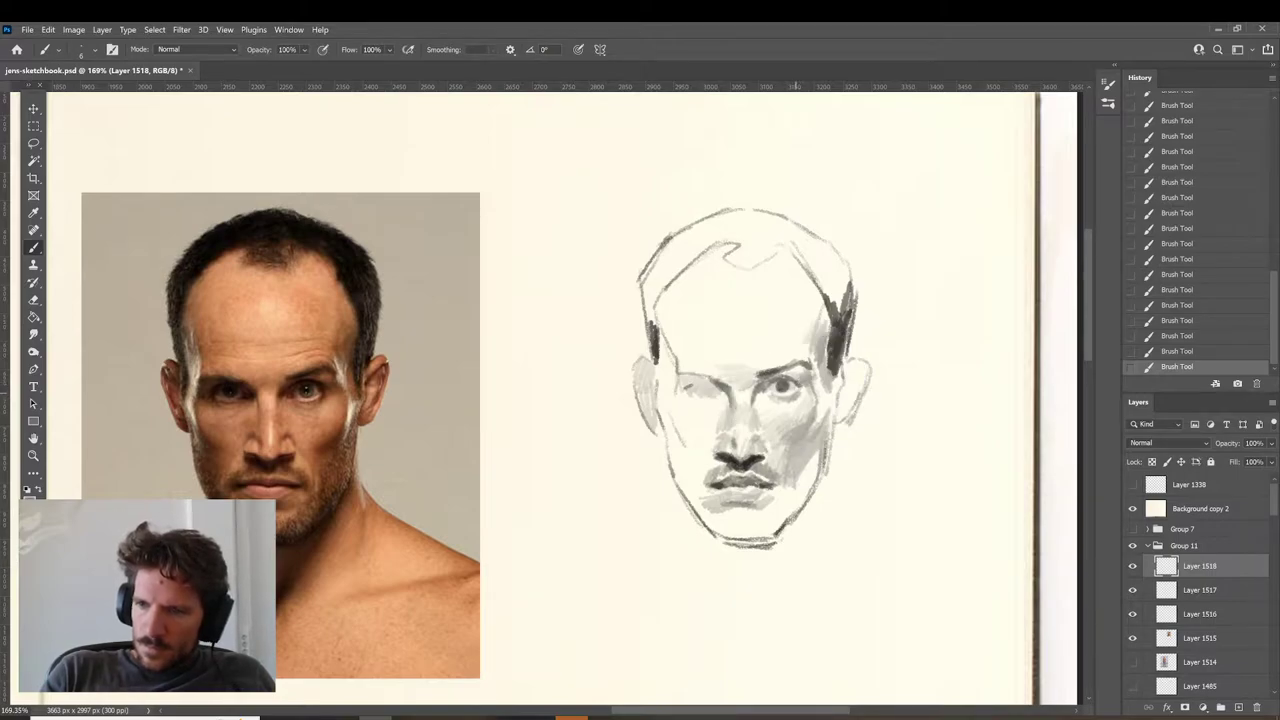
alt+click(800, 391)
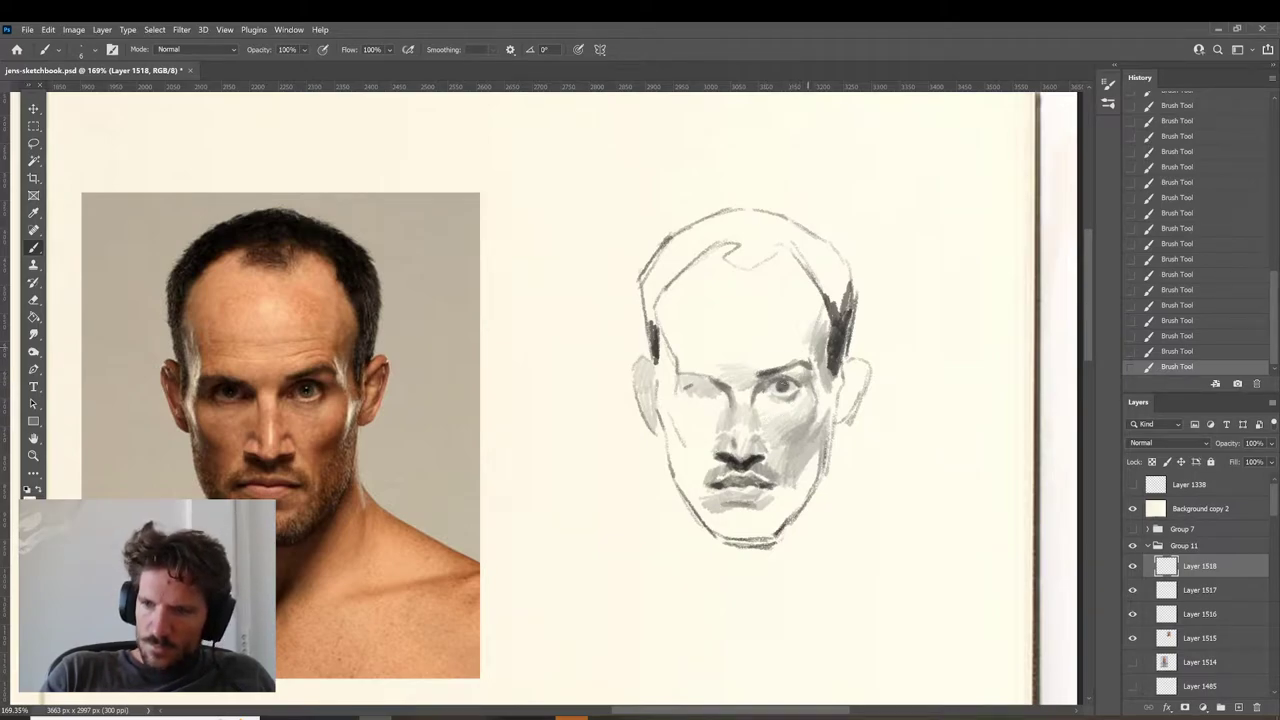
key(ctrl+z)
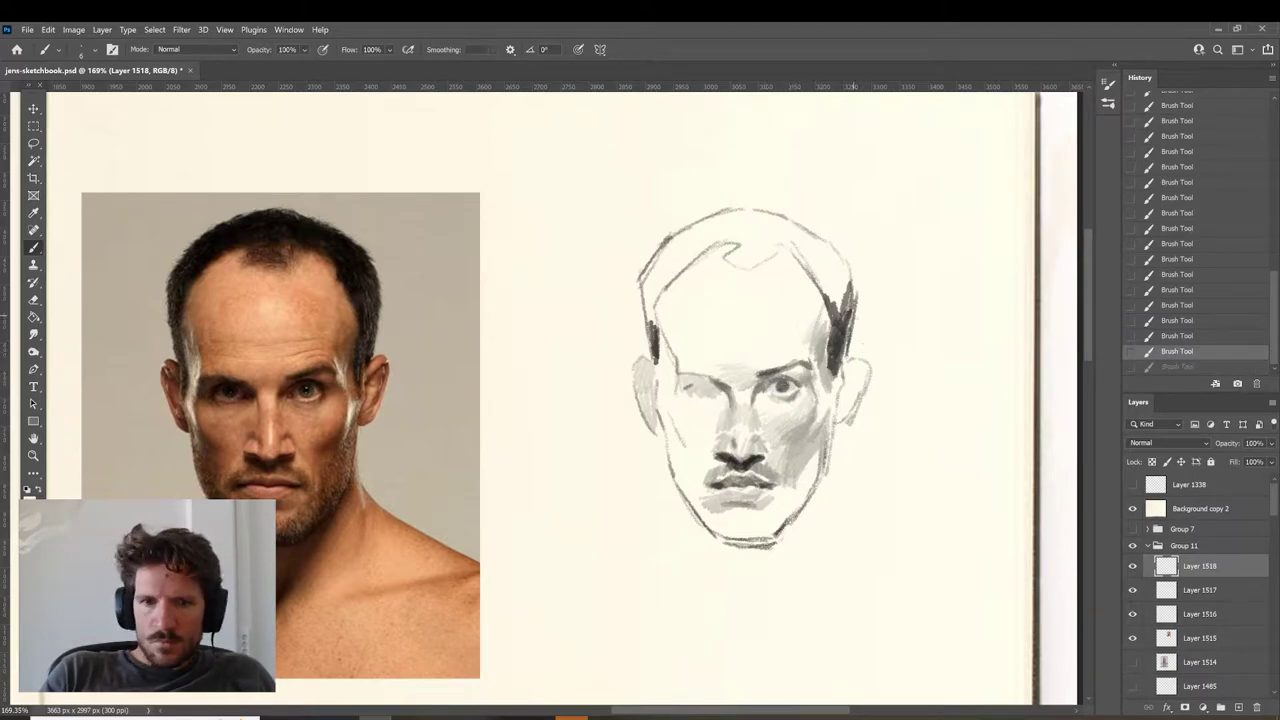
alt+click(803, 365)
drag(811, 364, 787, 360)
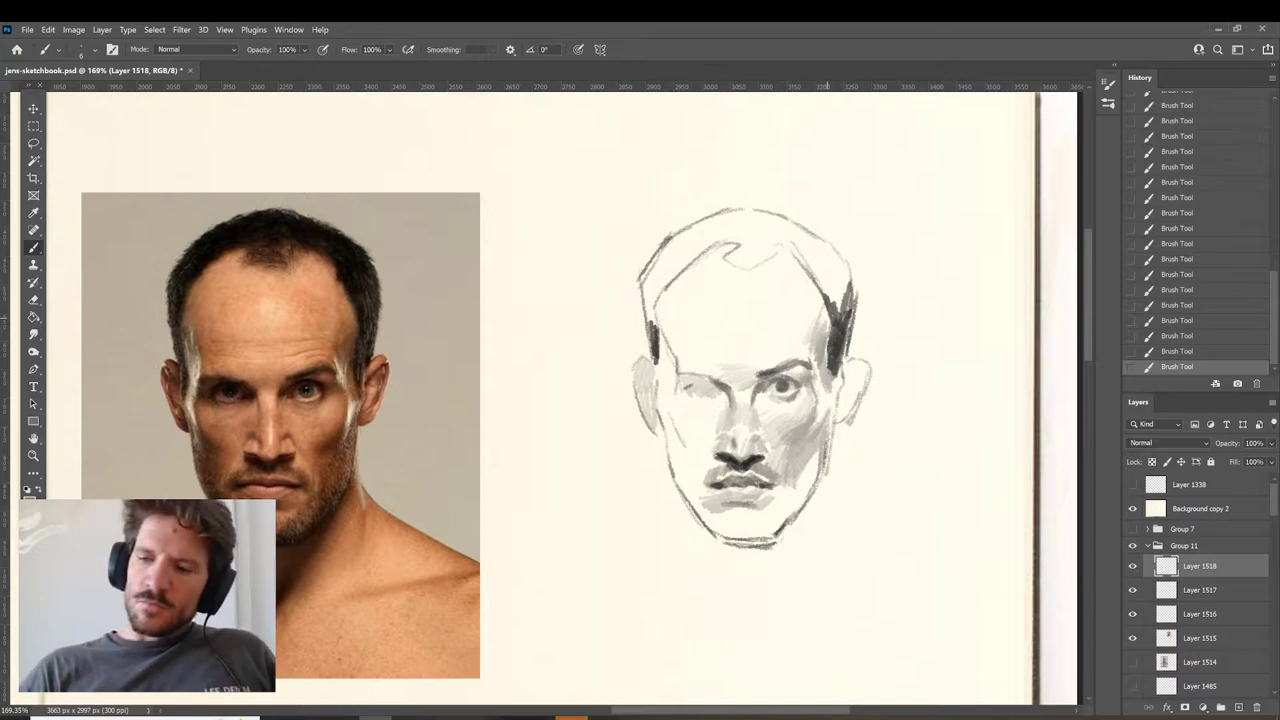
Define the left eye by darkening its upper lid and outer brow and adding the iris.
drag(698, 383, 683, 388)
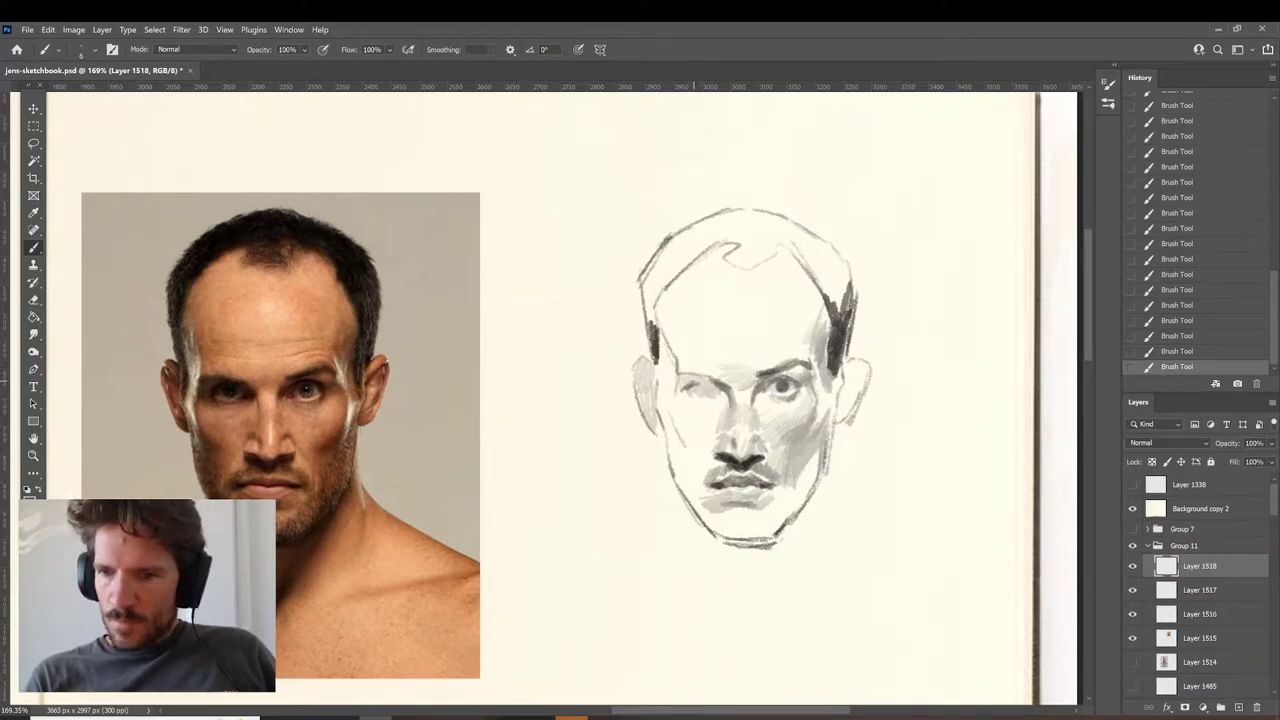
drag(691, 378, 677, 379)
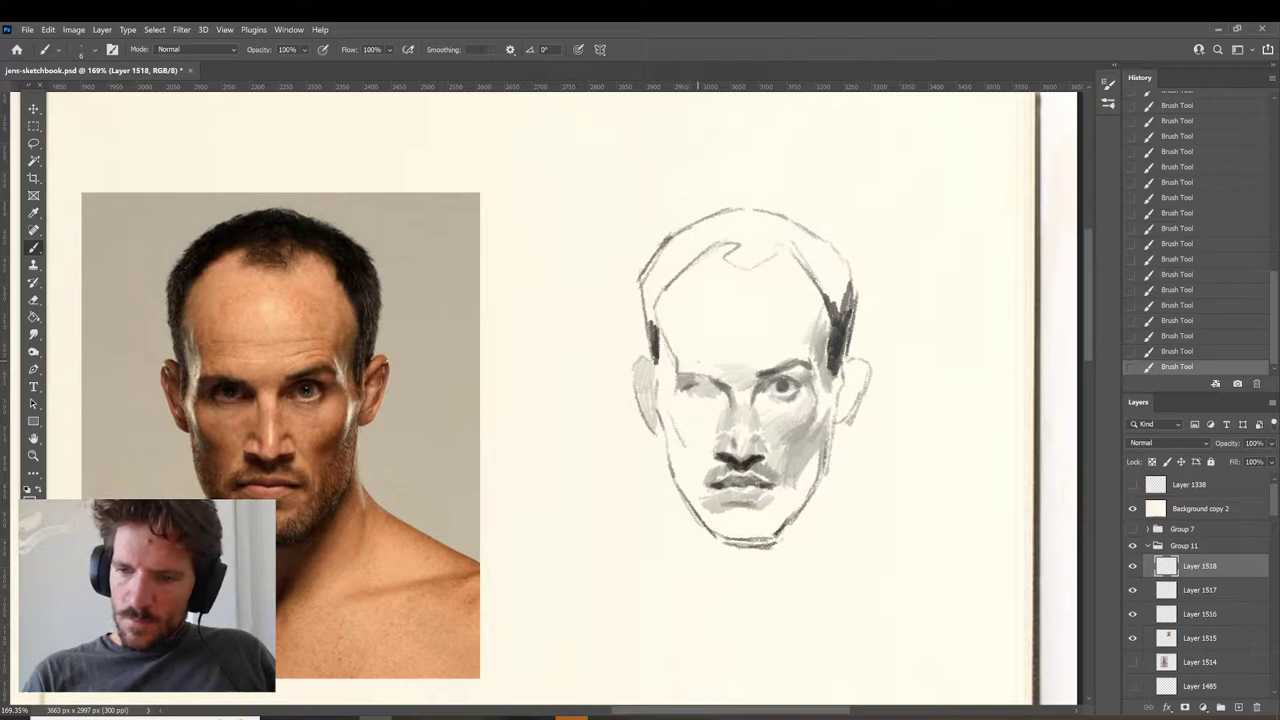
drag(706, 382, 702, 391)
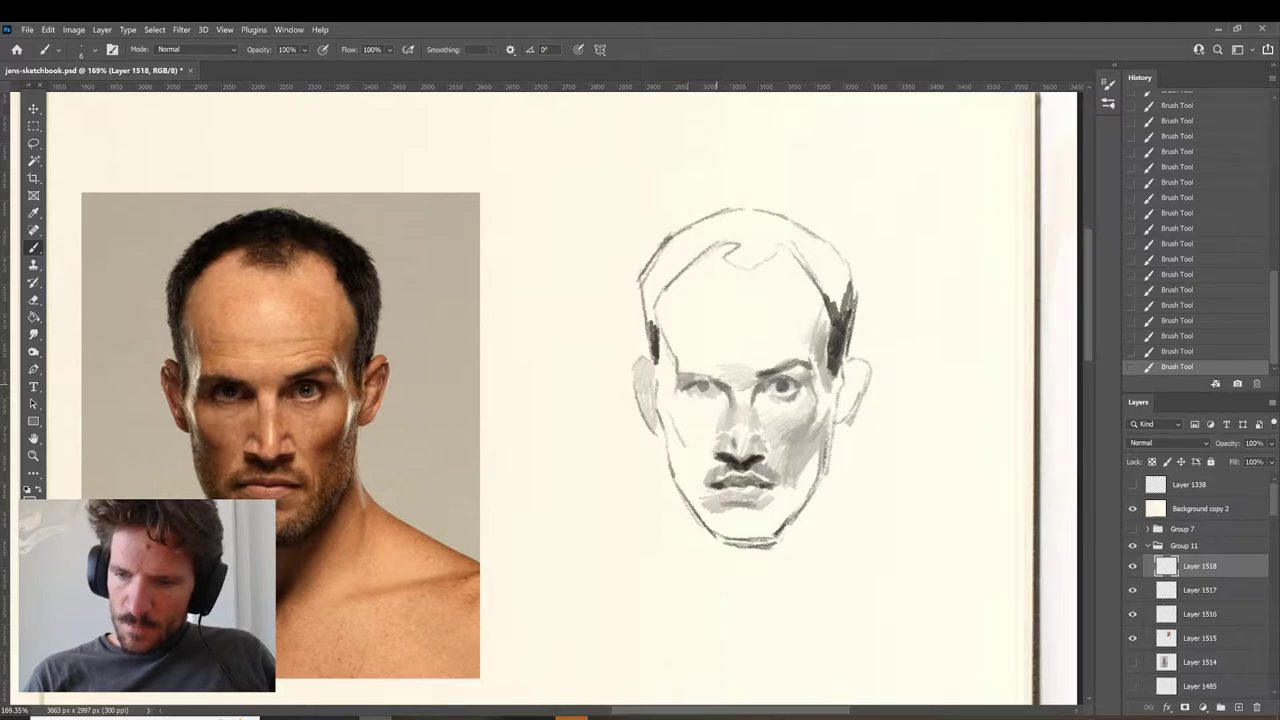
drag(702, 388, 709, 385)
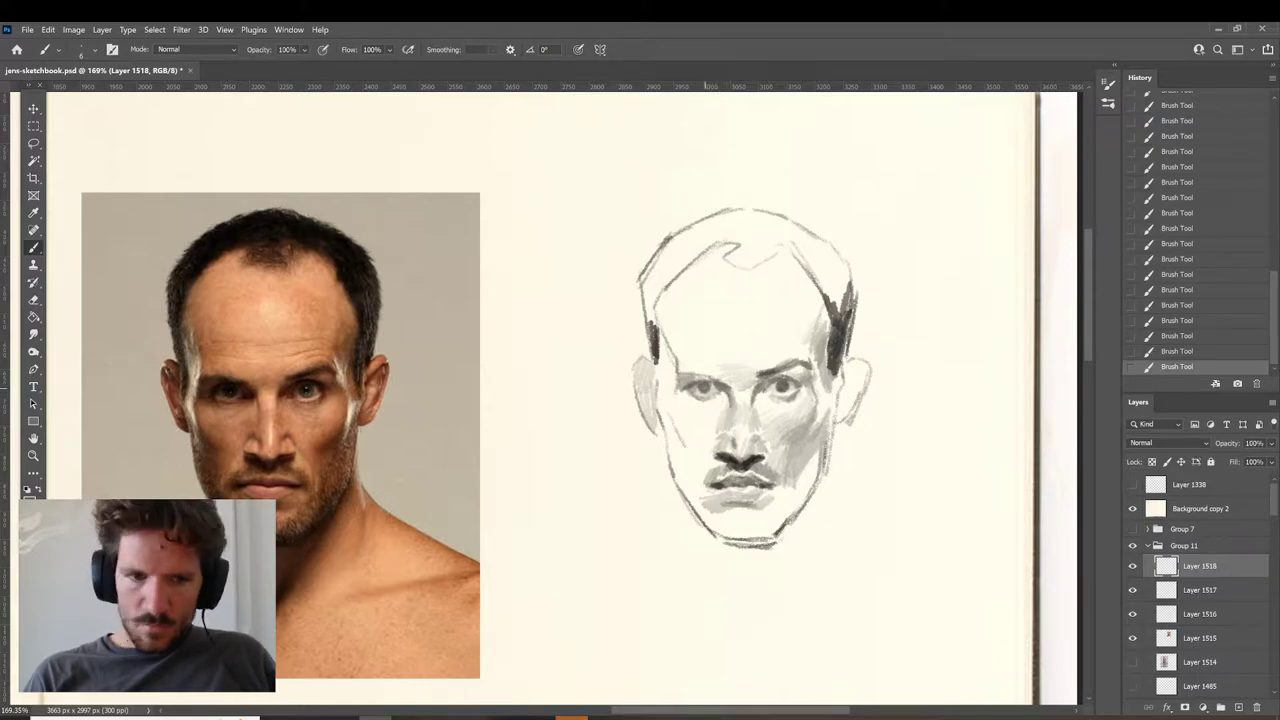
Shade beneath the left eye and at its inner corner with a tone sampled from just under the eye.
alt+click(700, 398)
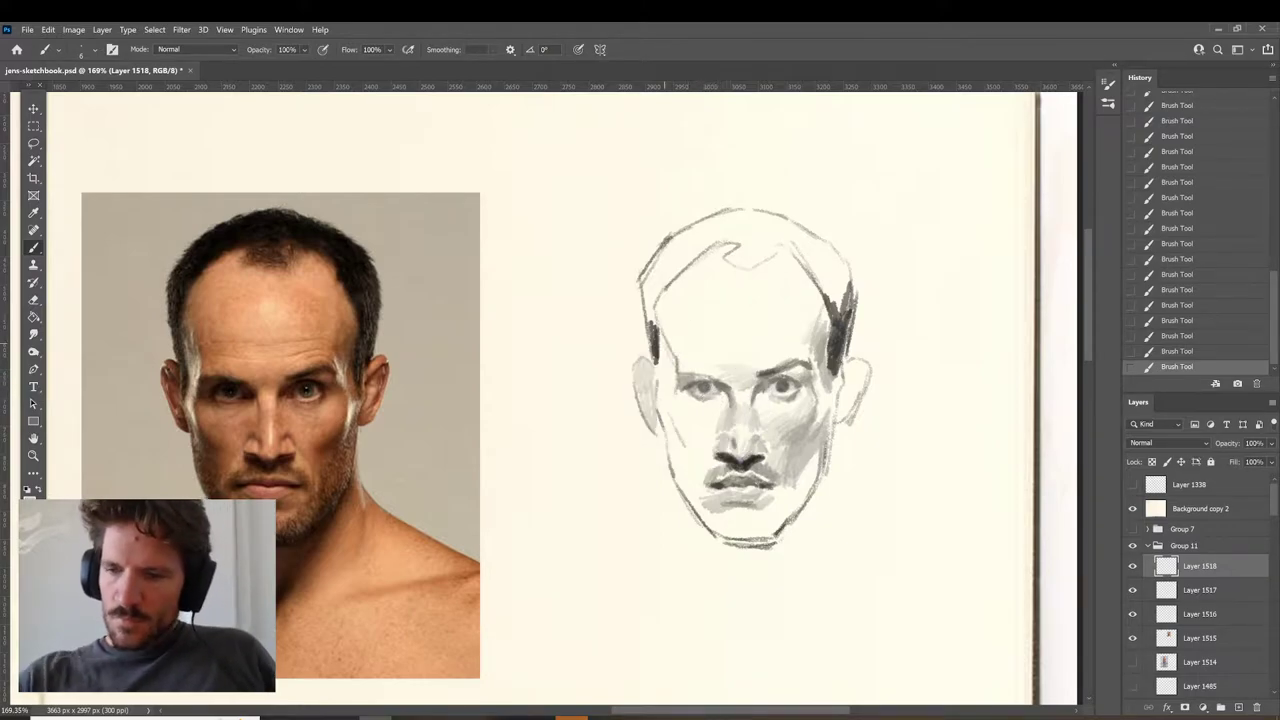
drag(691, 403, 707, 405)
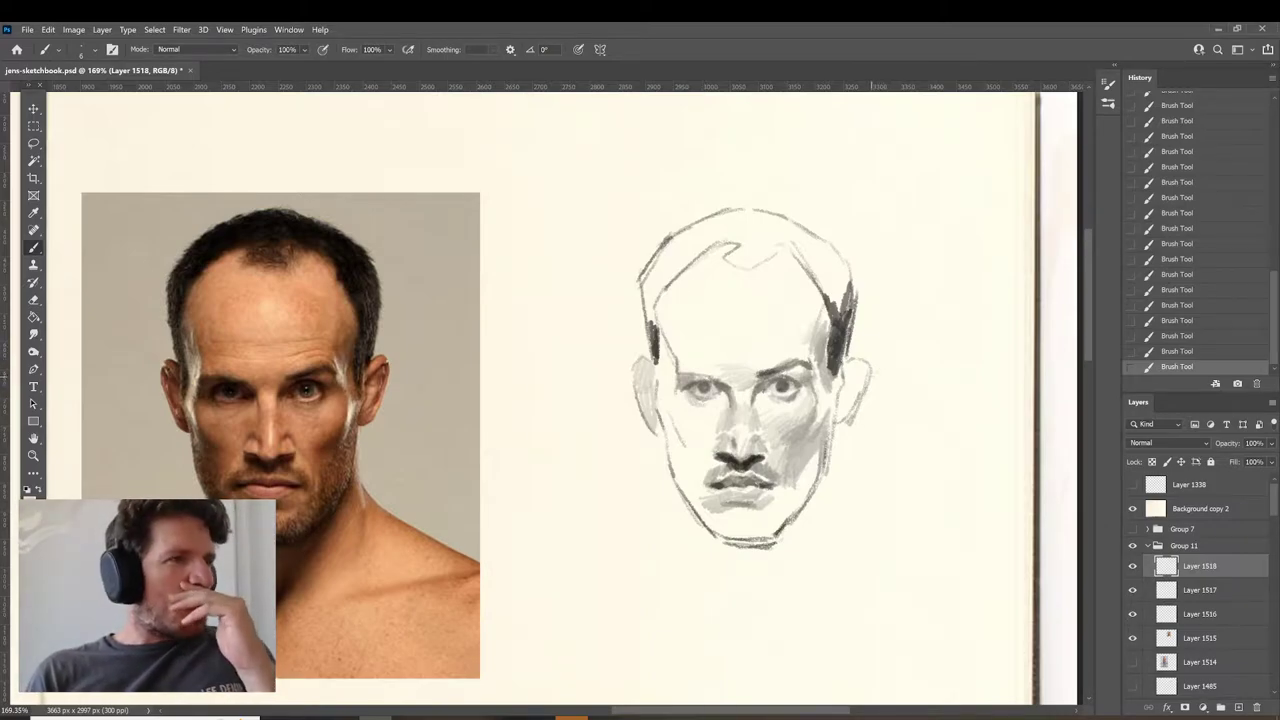
click(720, 387)
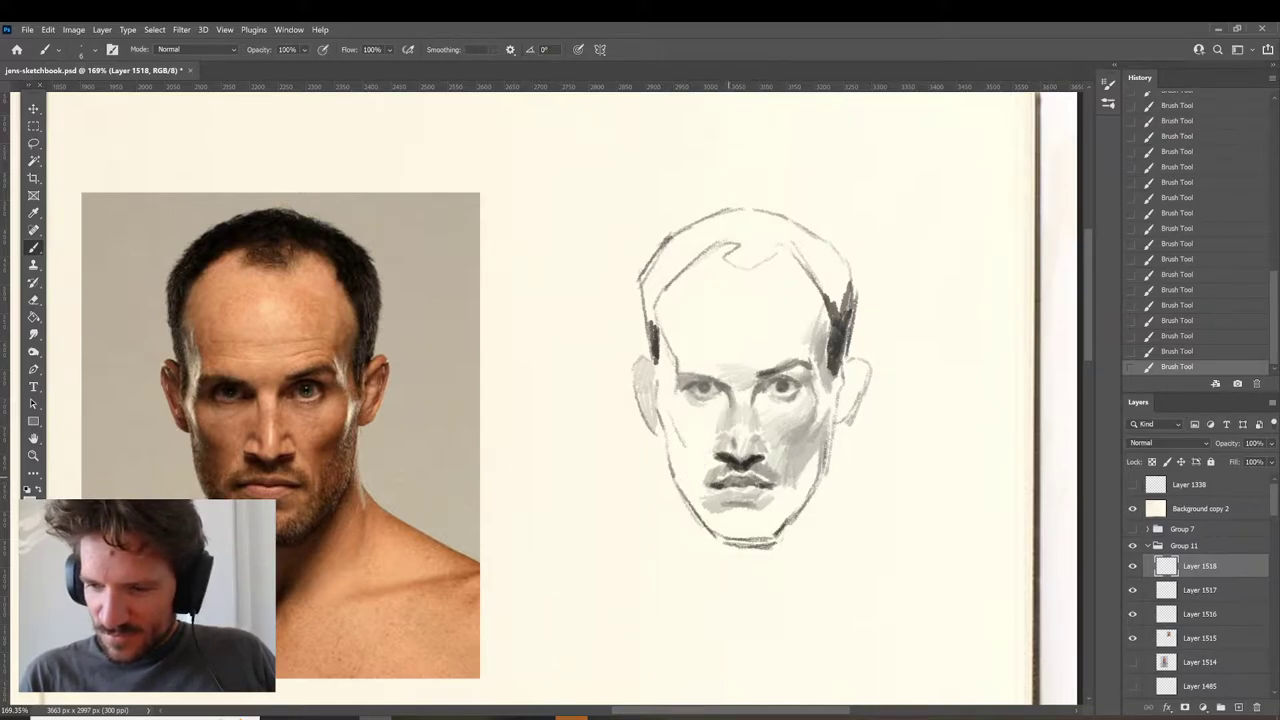
Deepen the shading on the right cheek and darken the left brow's outer end, using tones sampled from the sketch.
alt+click(762, 478)
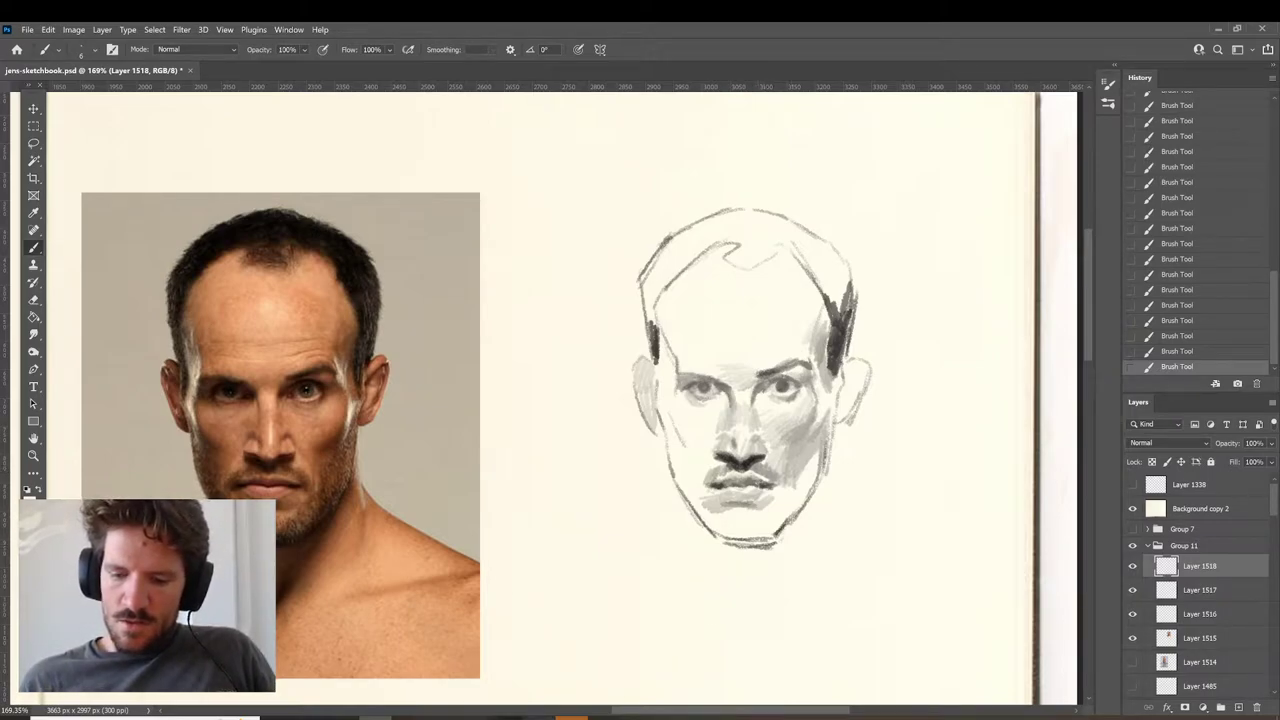
mouse_move(539, 718)
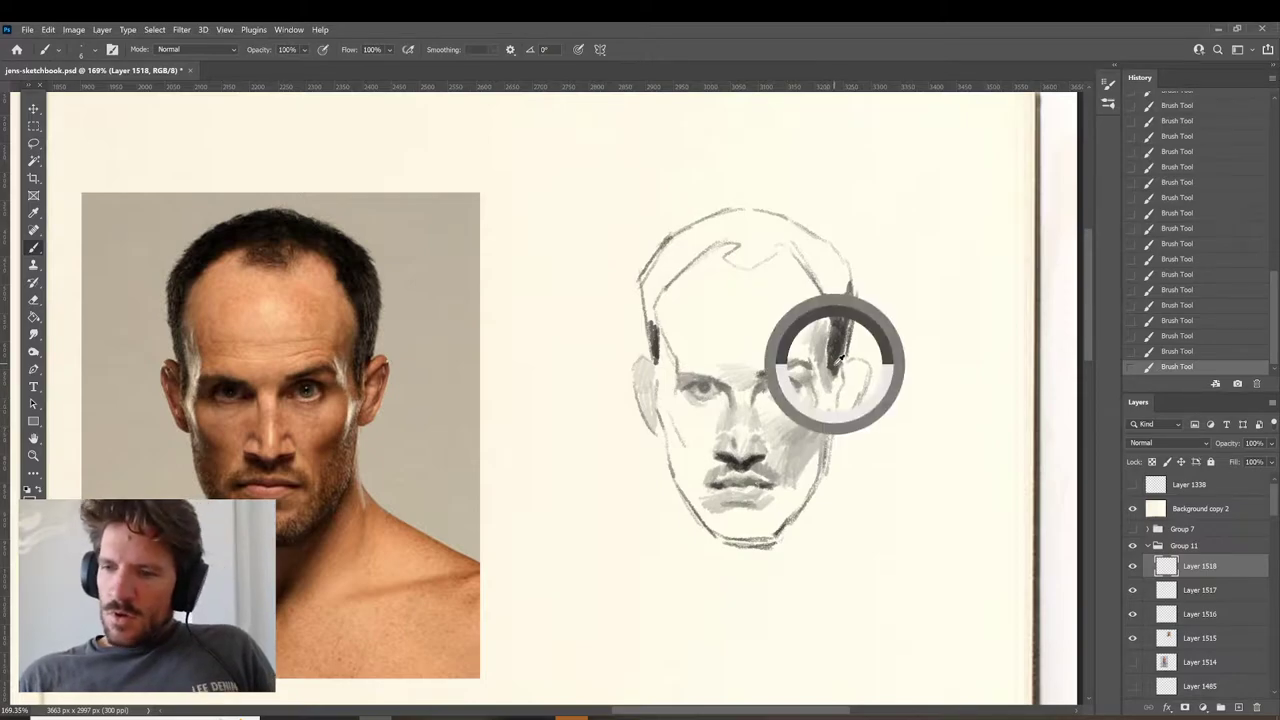
alt+click(820, 413)
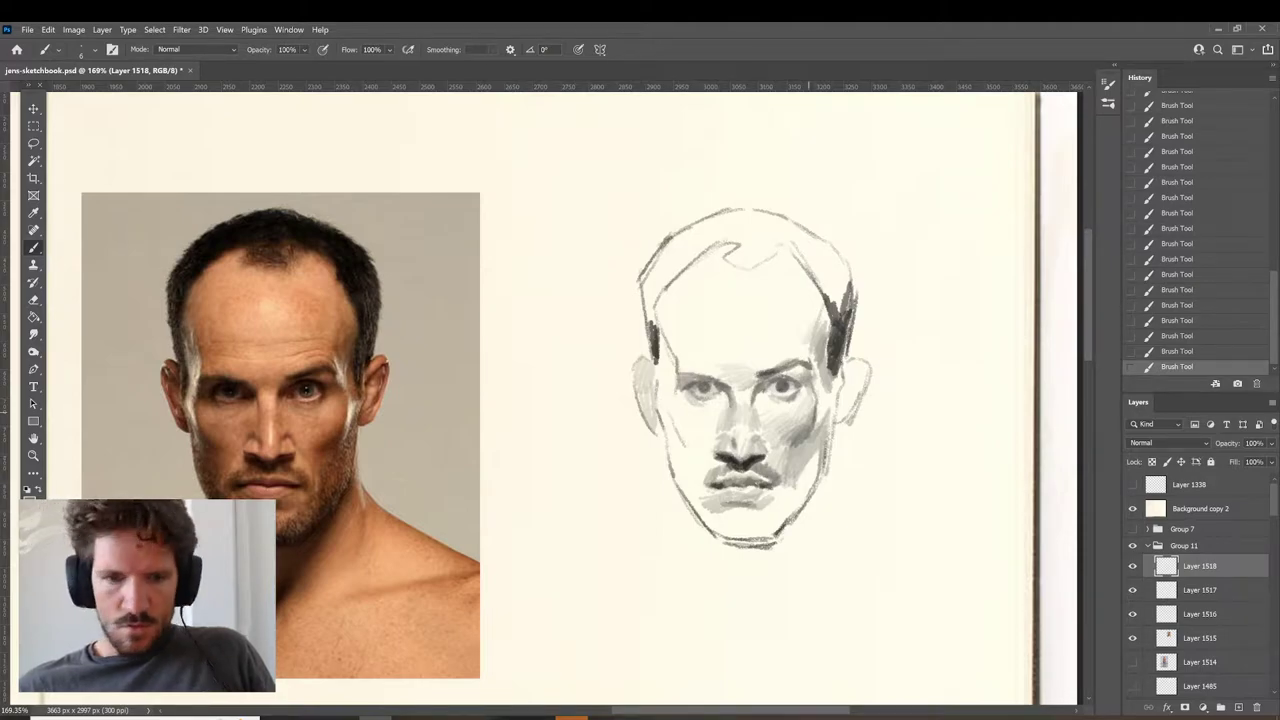
drag(826, 421, 820, 464)
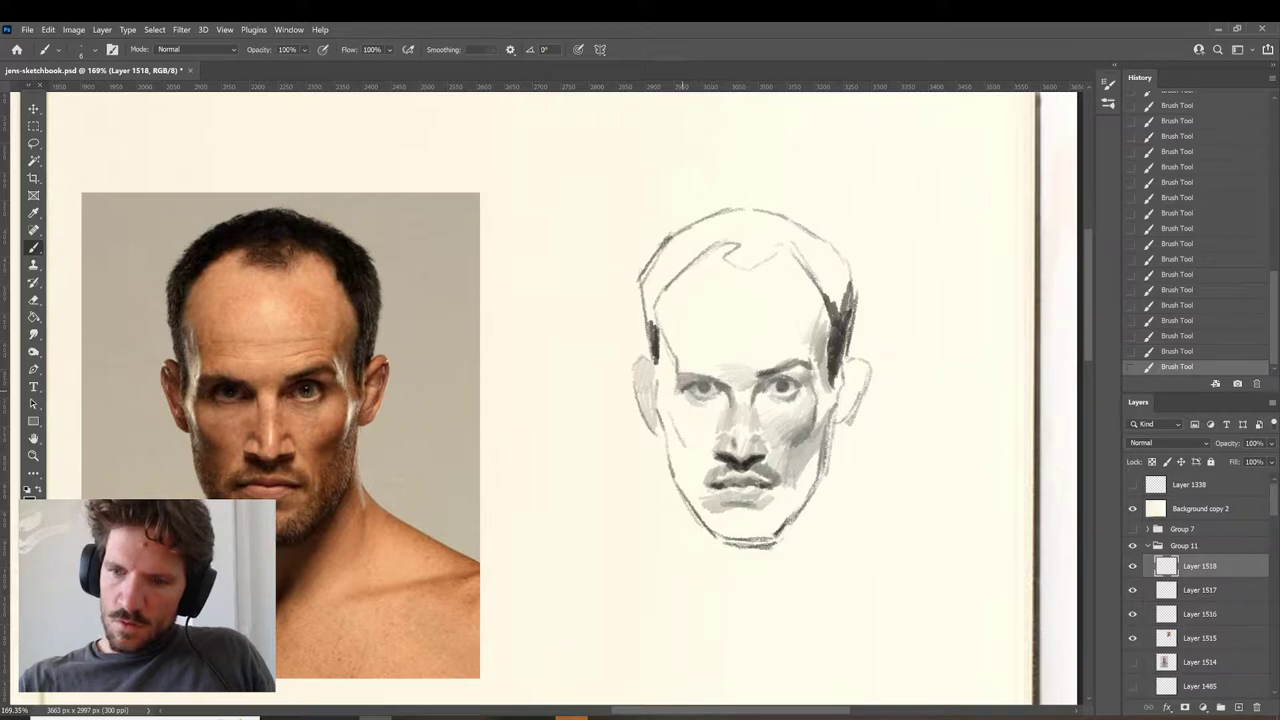
drag(679, 374, 694, 373)
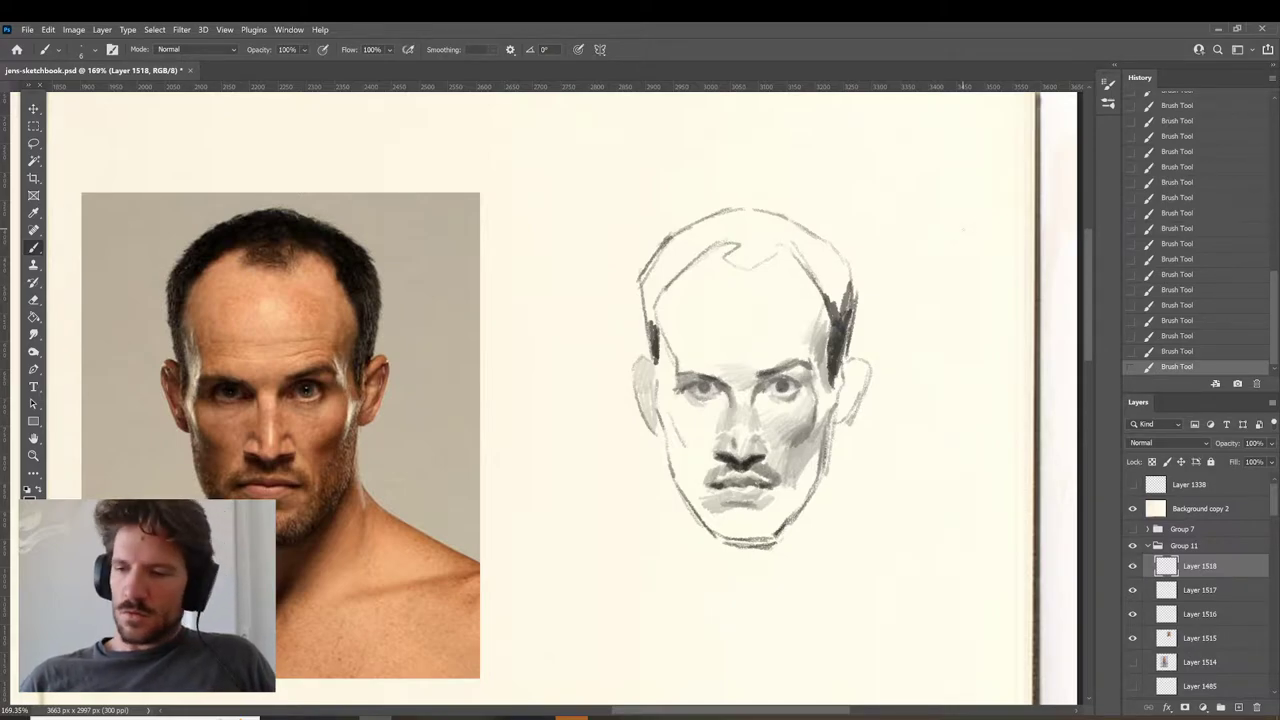
drag(814, 425, 802, 442)
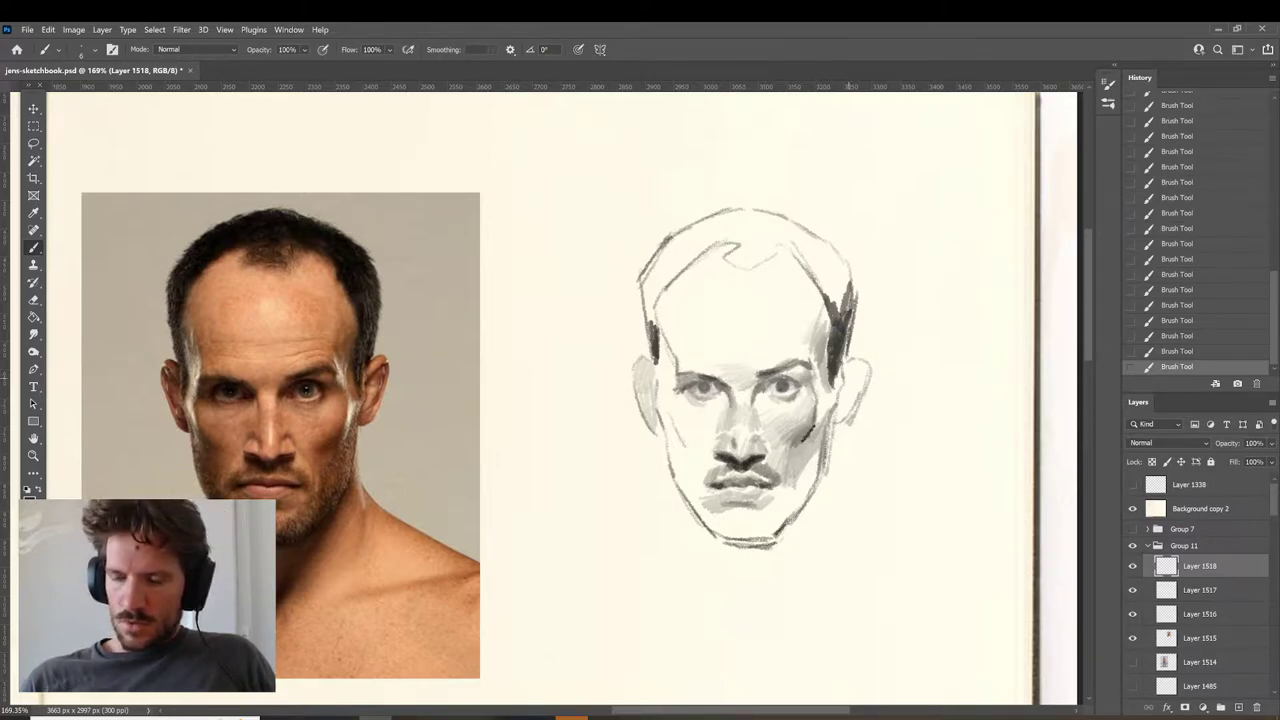
key(ctrl+z)
key(ctrl+z)
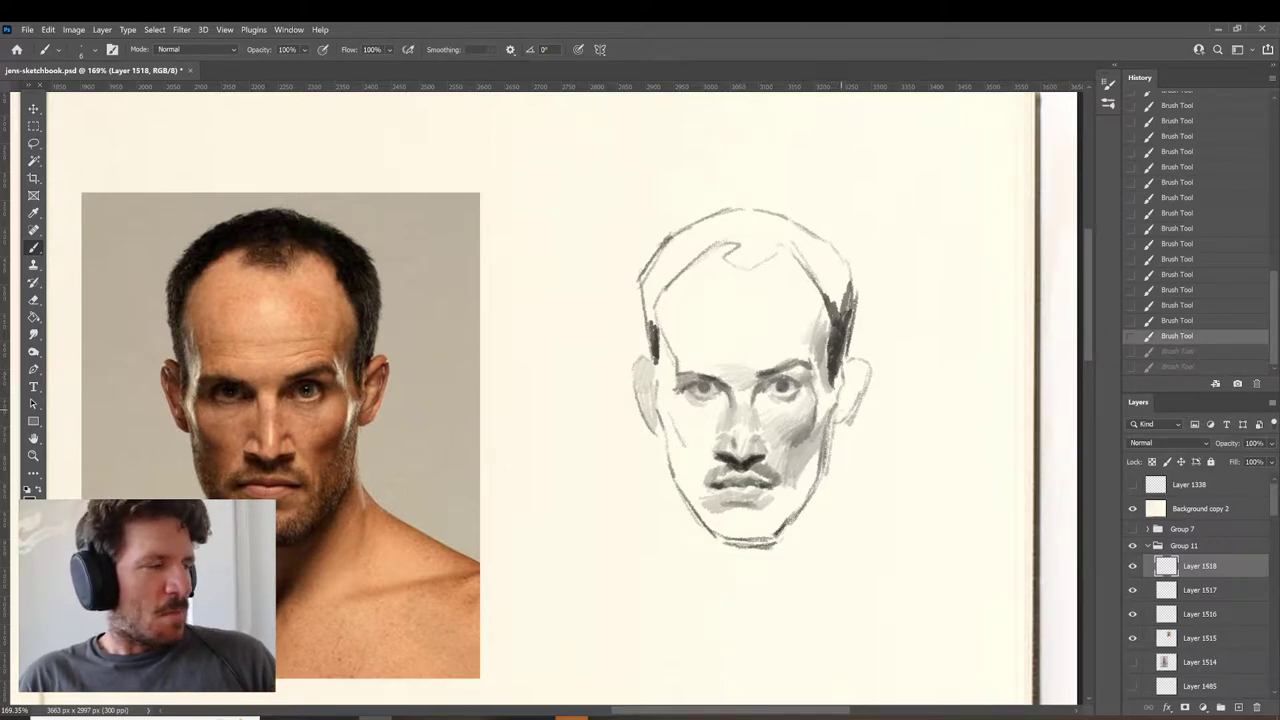
Extend the shading from the right cheek down to the jaw with a tone sampled from the cheek, undoing the last stroke.
alt+click(805, 437)
key(ctrl+shift+z)
key(ctrl+shift+z)
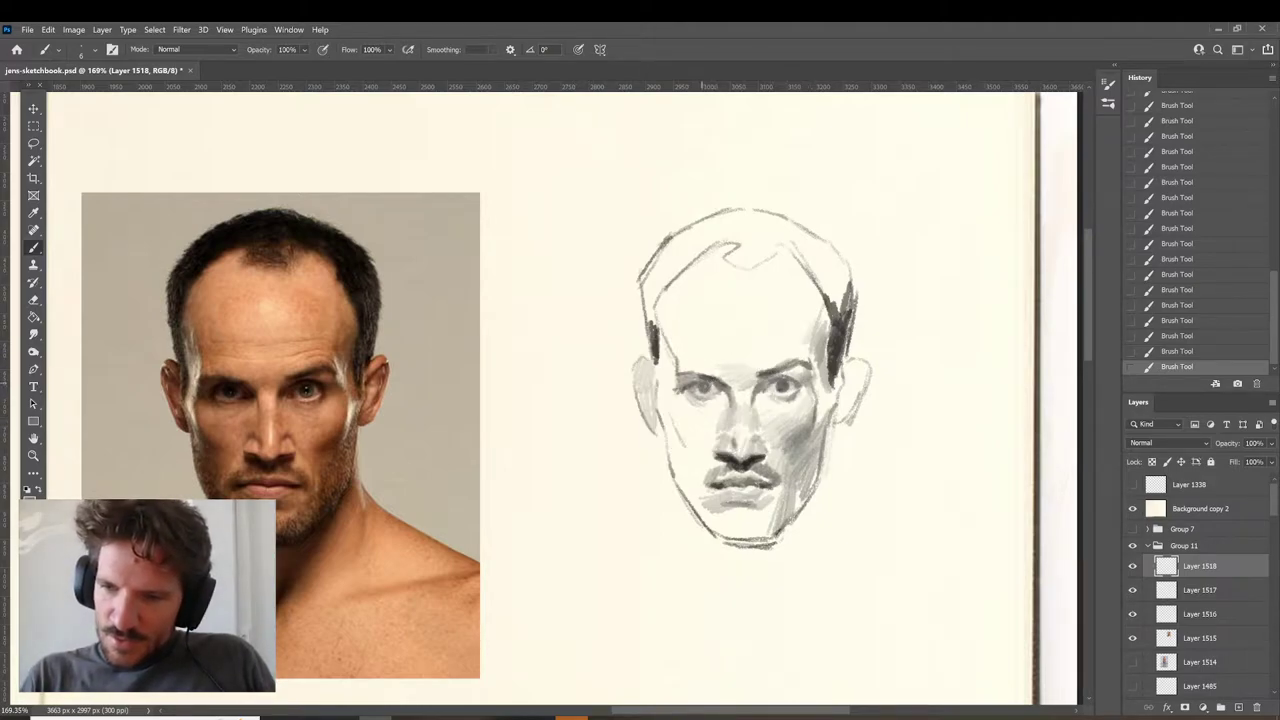
key(ctrl+z)
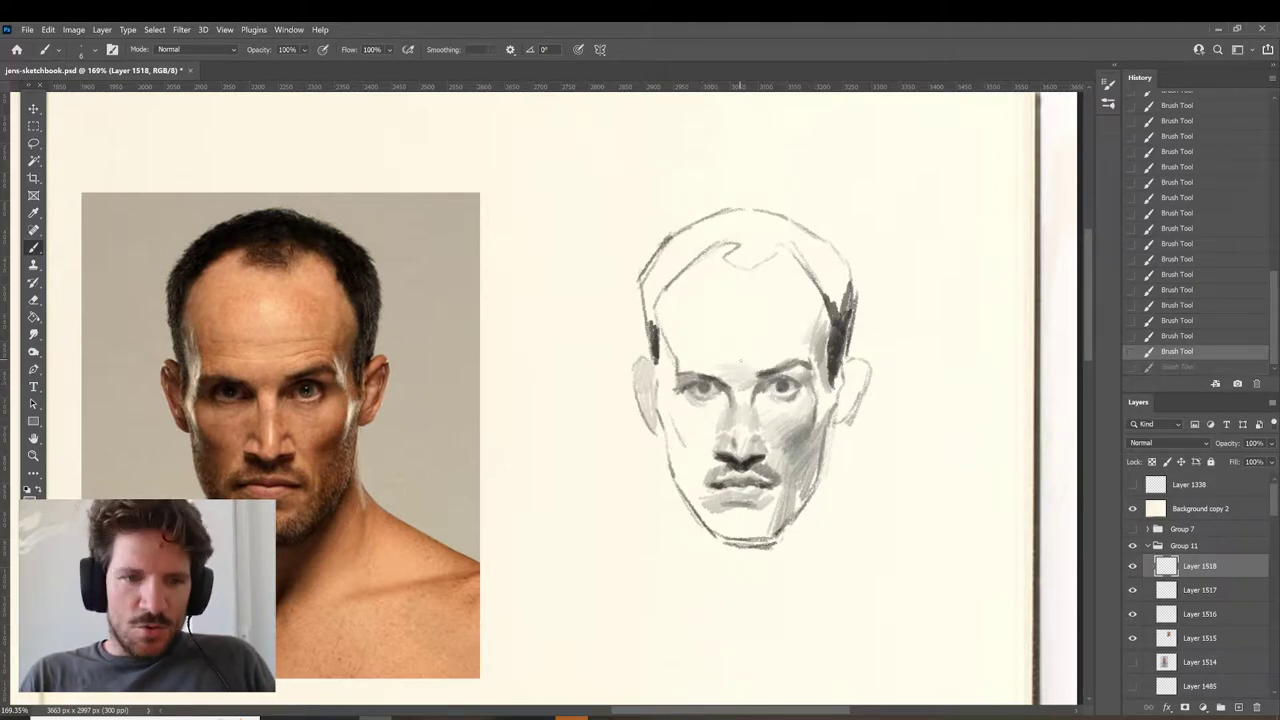
Darken the left eye's outer corner and lay light tone over the left temple and forehead, sampling the forehead's shade.
drag(676, 390, 673, 383)
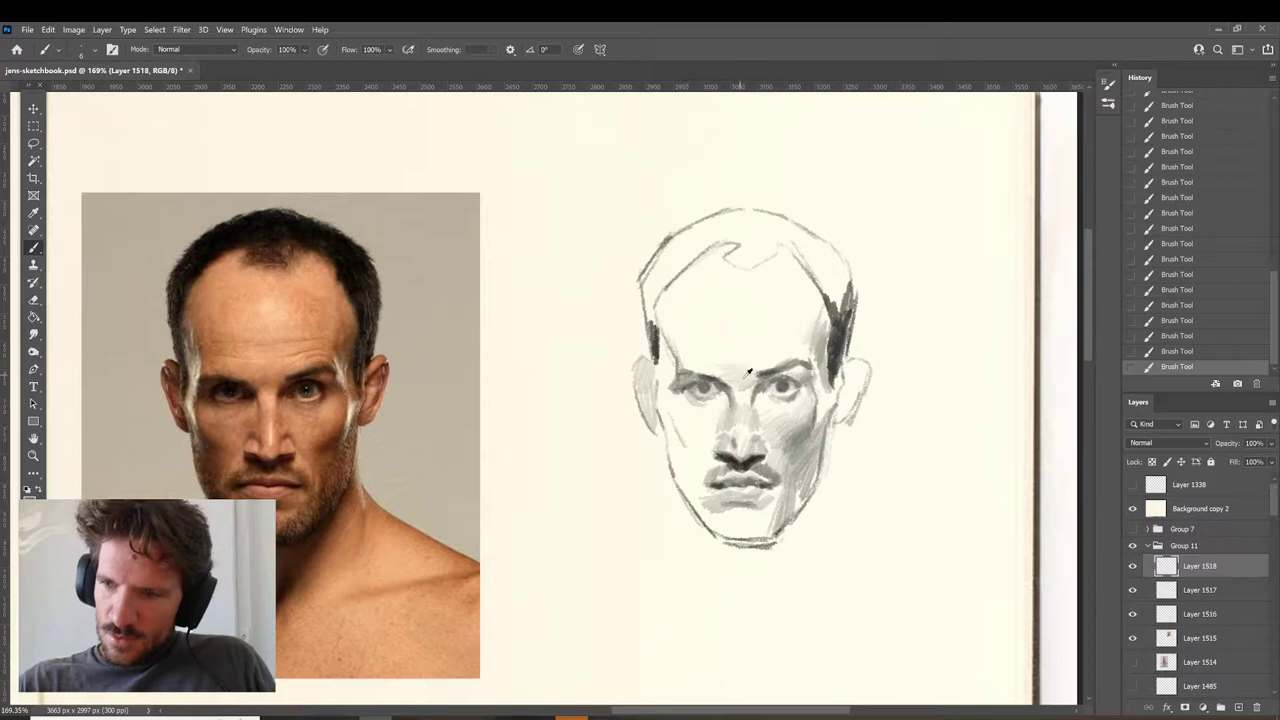
drag(667, 318, 683, 360)
drag(677, 318, 688, 355)
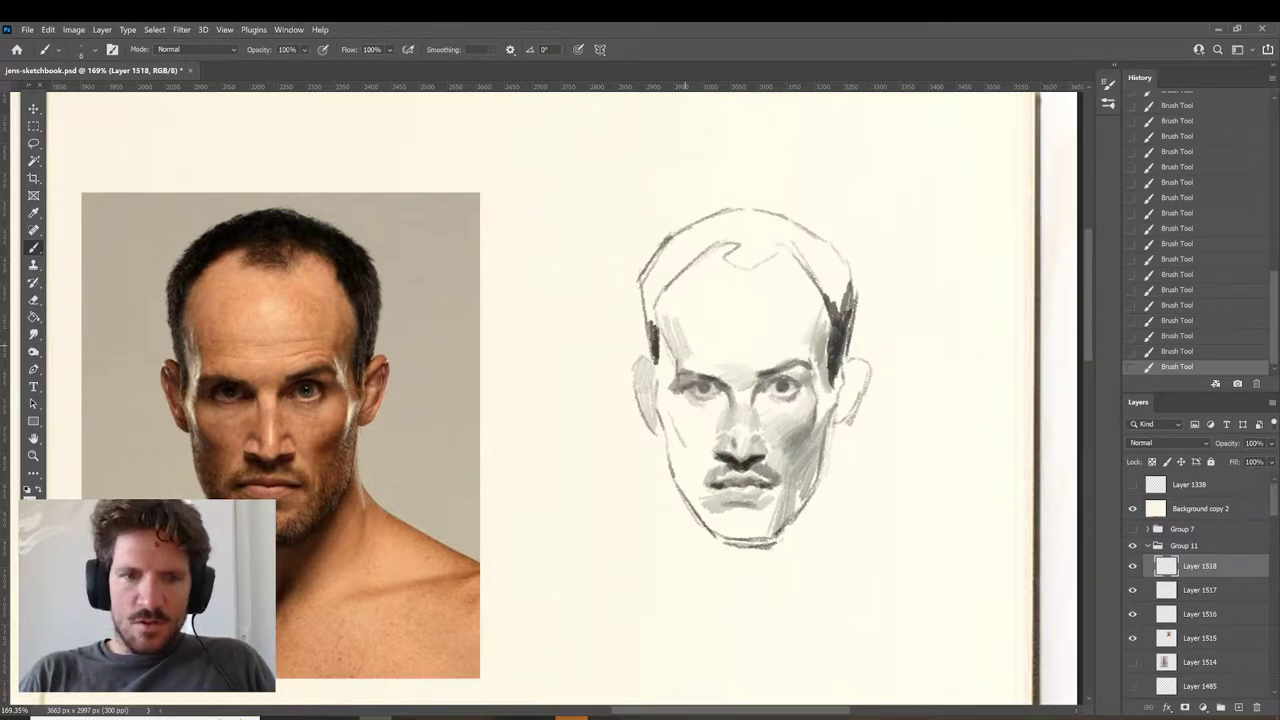
drag(697, 361, 687, 363)
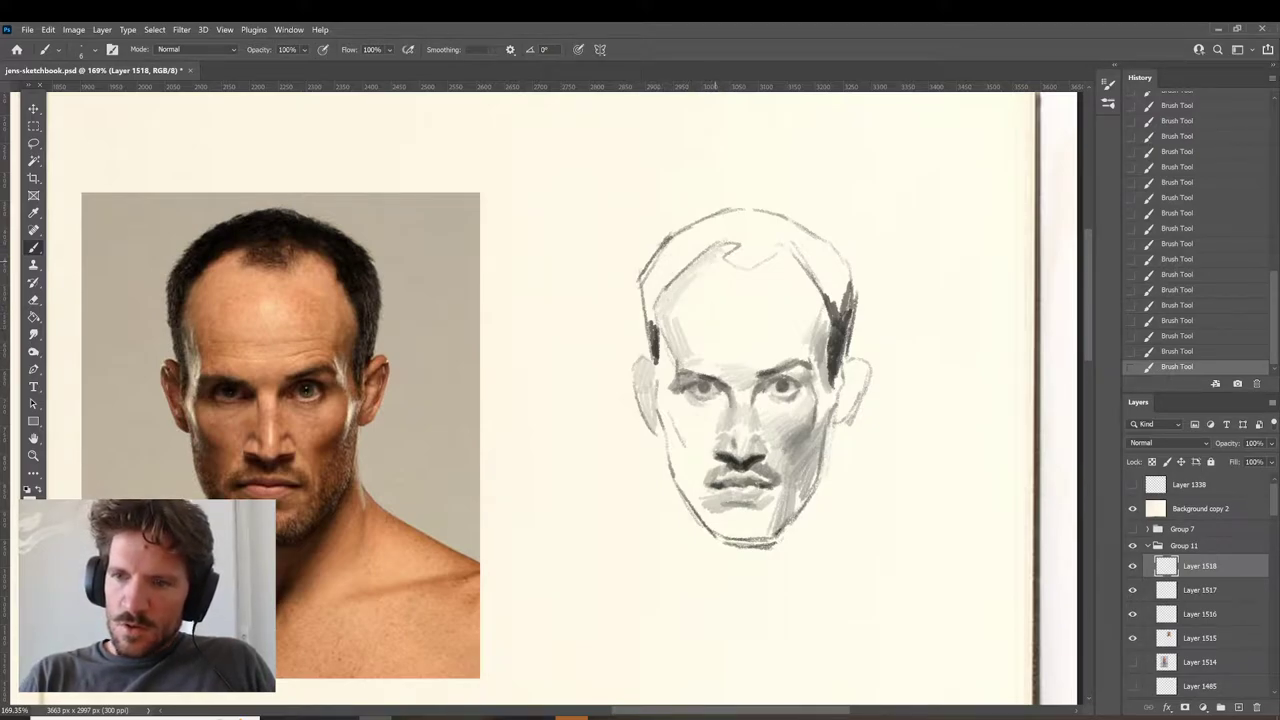
alt+click(684, 282)
drag(693, 291, 685, 318)
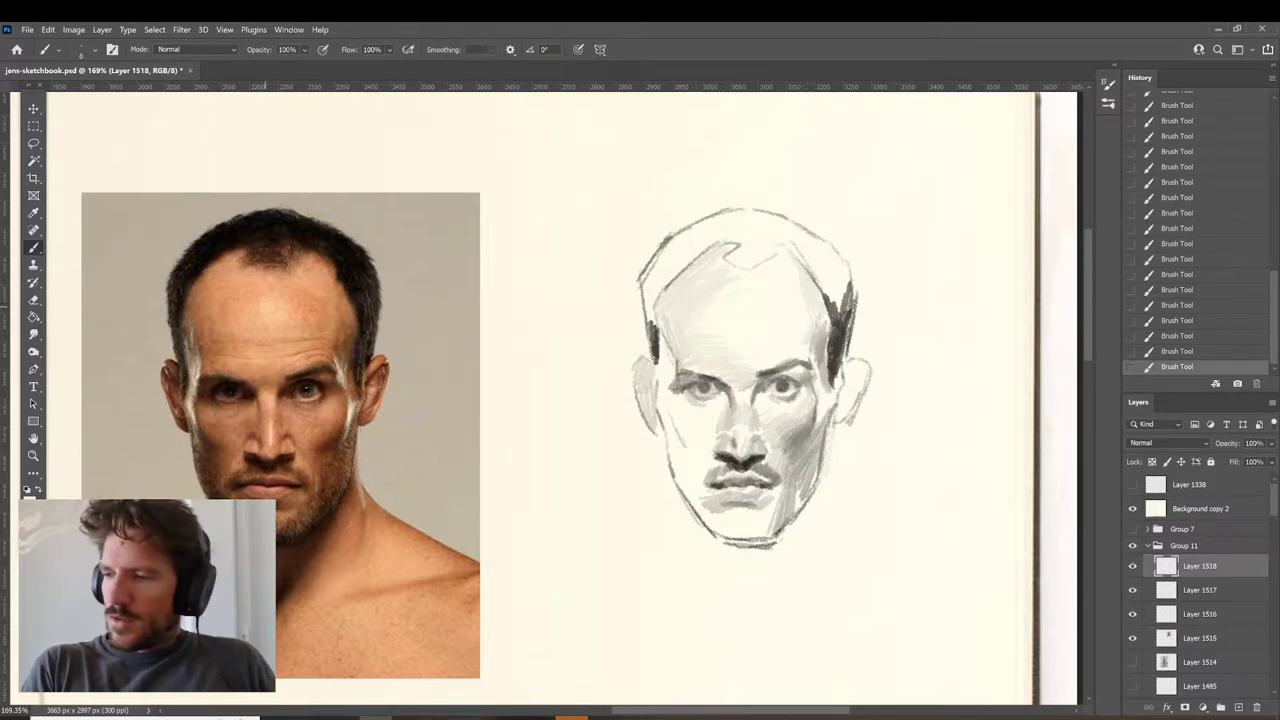
Mark the forehead highlight, hairline, temples and brow area in red on the reference photo.
key(n)
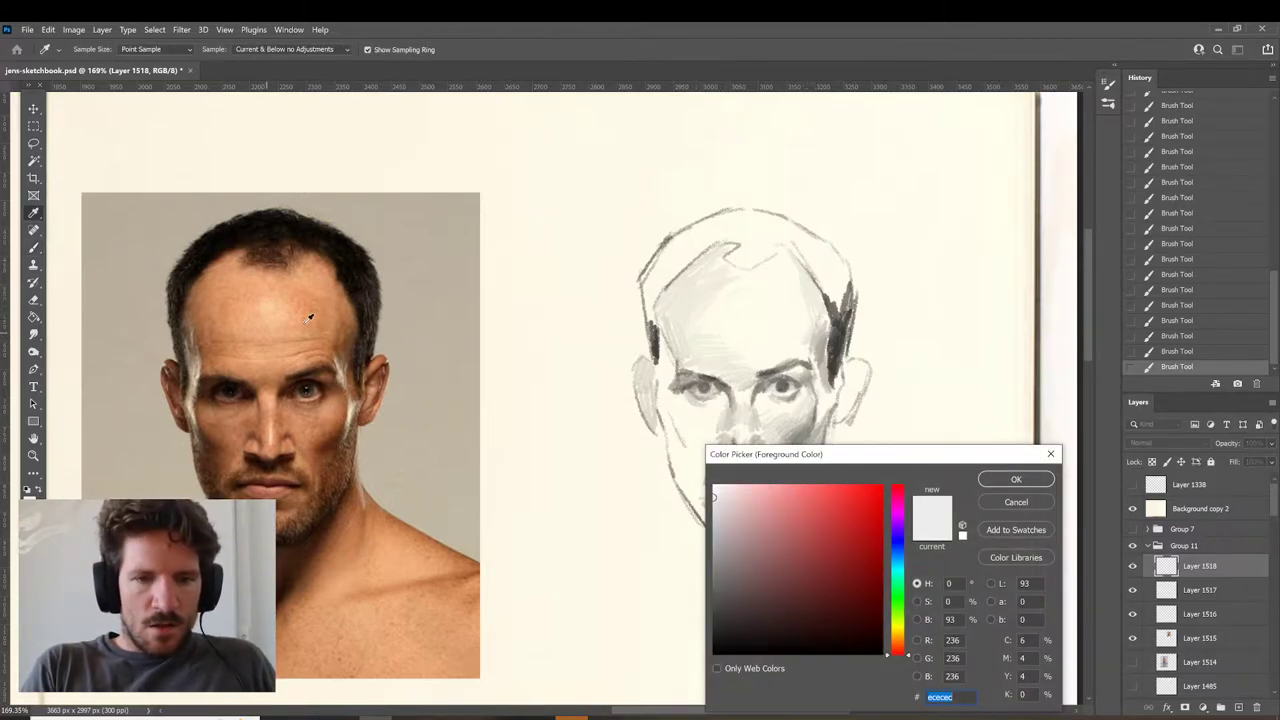
click(1012, 478)
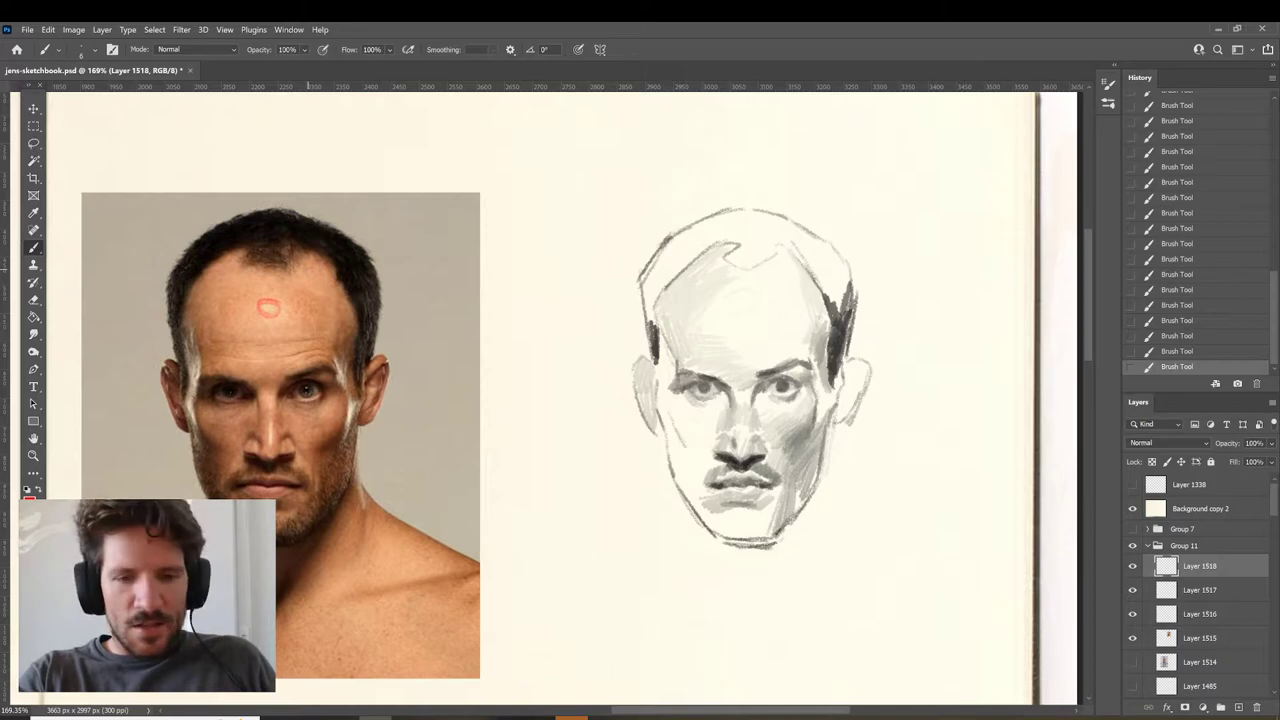
key(ctrl+z)
key(ctrl+z)
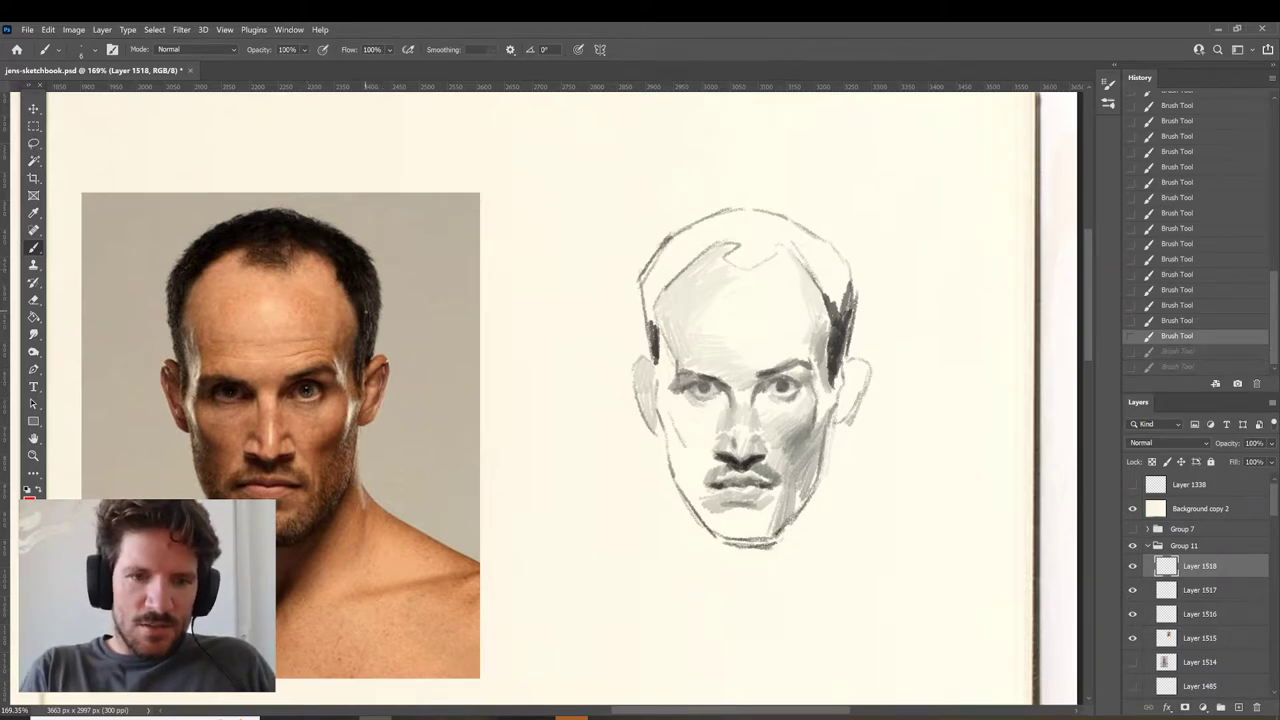
key(ctrl+shift+z)
key(ctrl+shift+z)
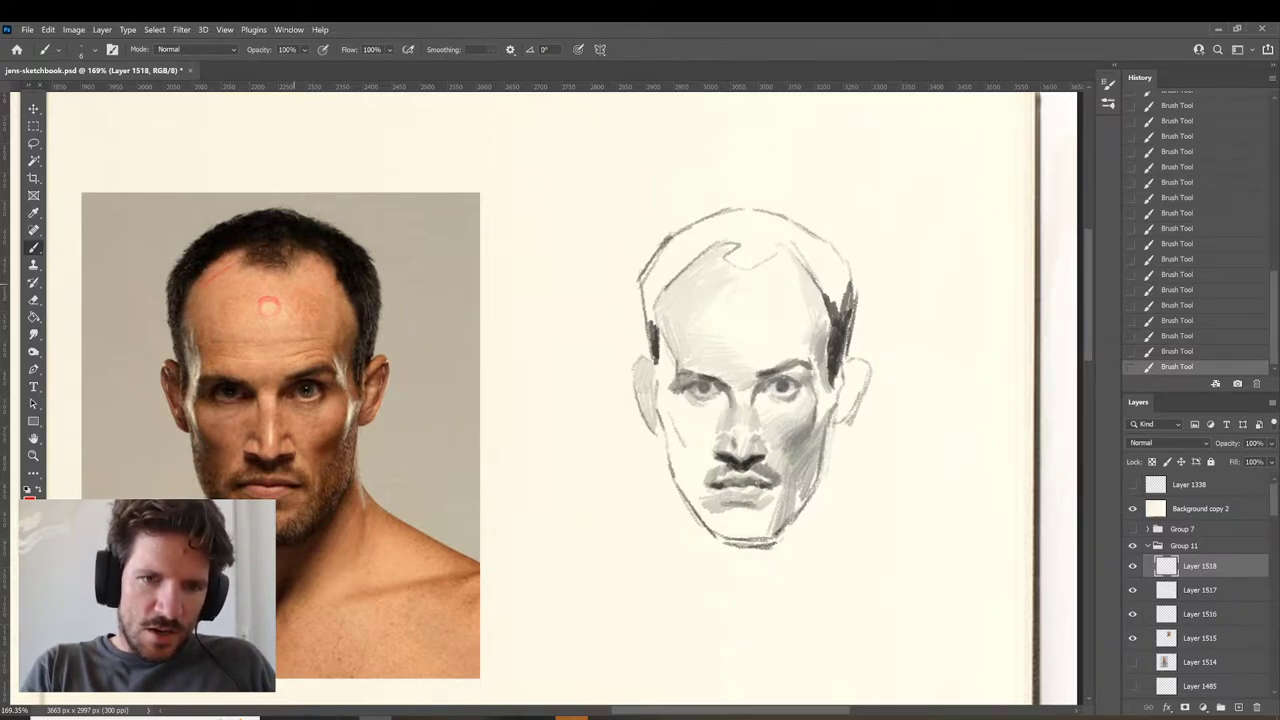
drag(199, 345, 196, 372)
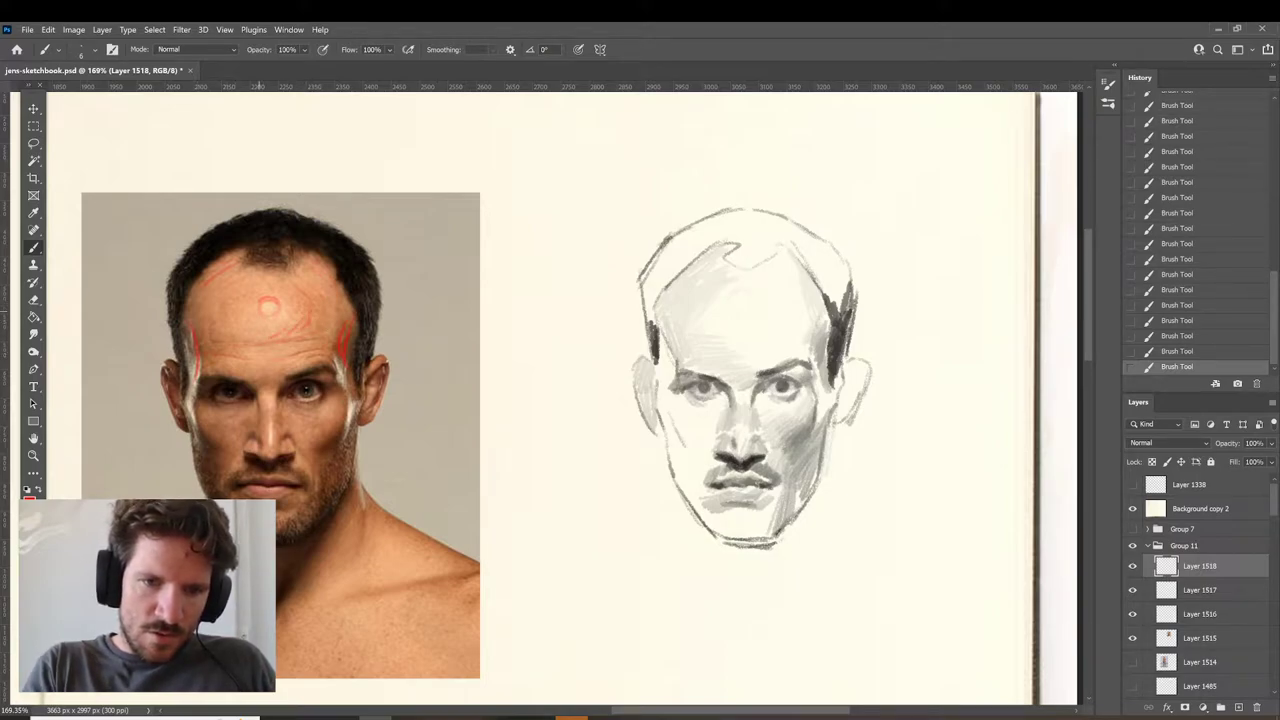
drag(279, 375, 273, 385)
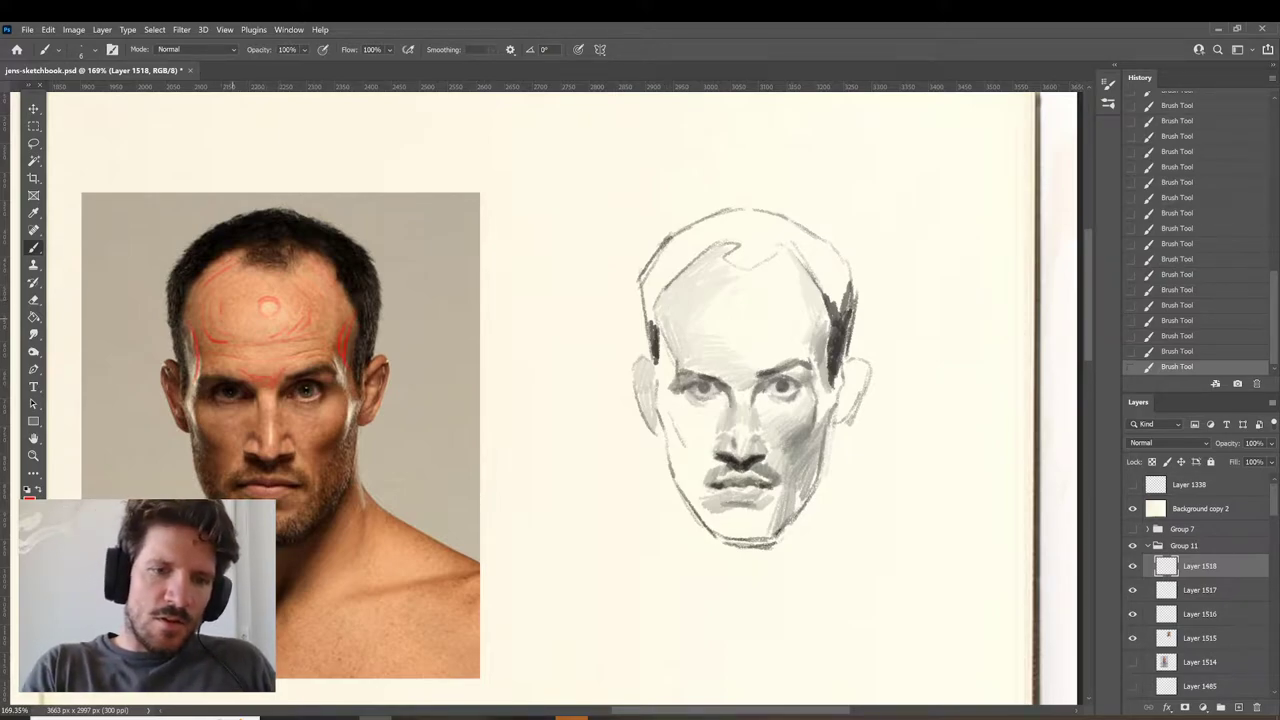
Toggle the sketch layer's visibility as a check and clear the red marks from the reference photo with a lasso selection.
click(1132, 566)
click(1132, 566)
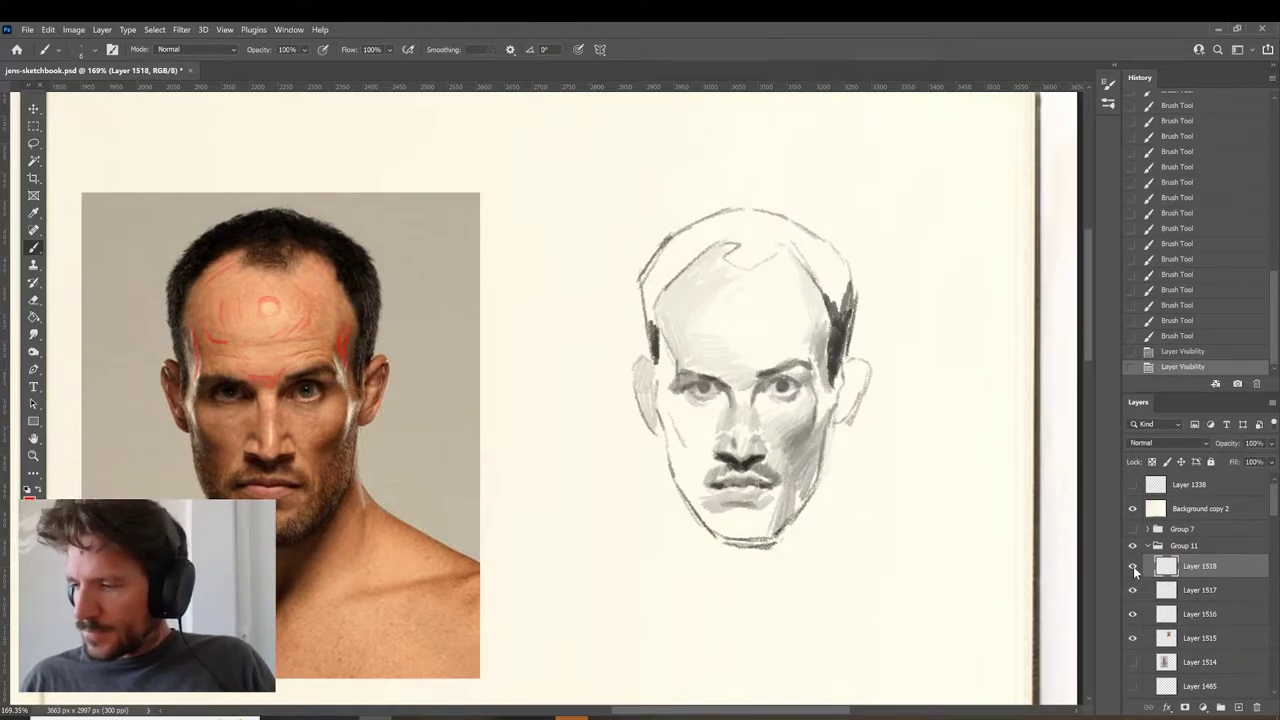
key(l)
mouse_move(375, 292)
mouse_down()
mouse_move(183, 477)
mouse_move(440, 440)
mouse_up()
key(Delete)
key(ctrl+d)
key(b)
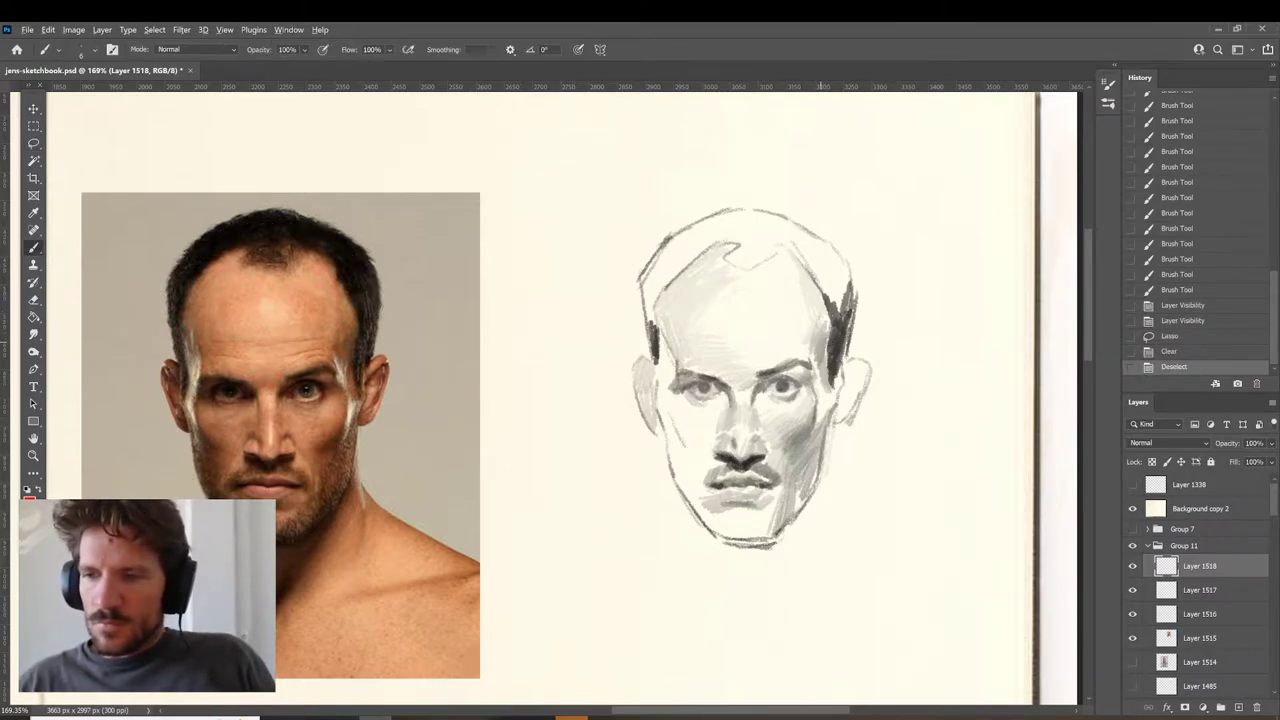
Add light shading strokes to the forehead above the right eyebrow.
mouse_move(806, 322)
mouse_down()
mouse_move(818, 341)
mouse_move(805, 328)
mouse_move(798, 338)
mouse_up()
drag(796, 350, 792, 338)
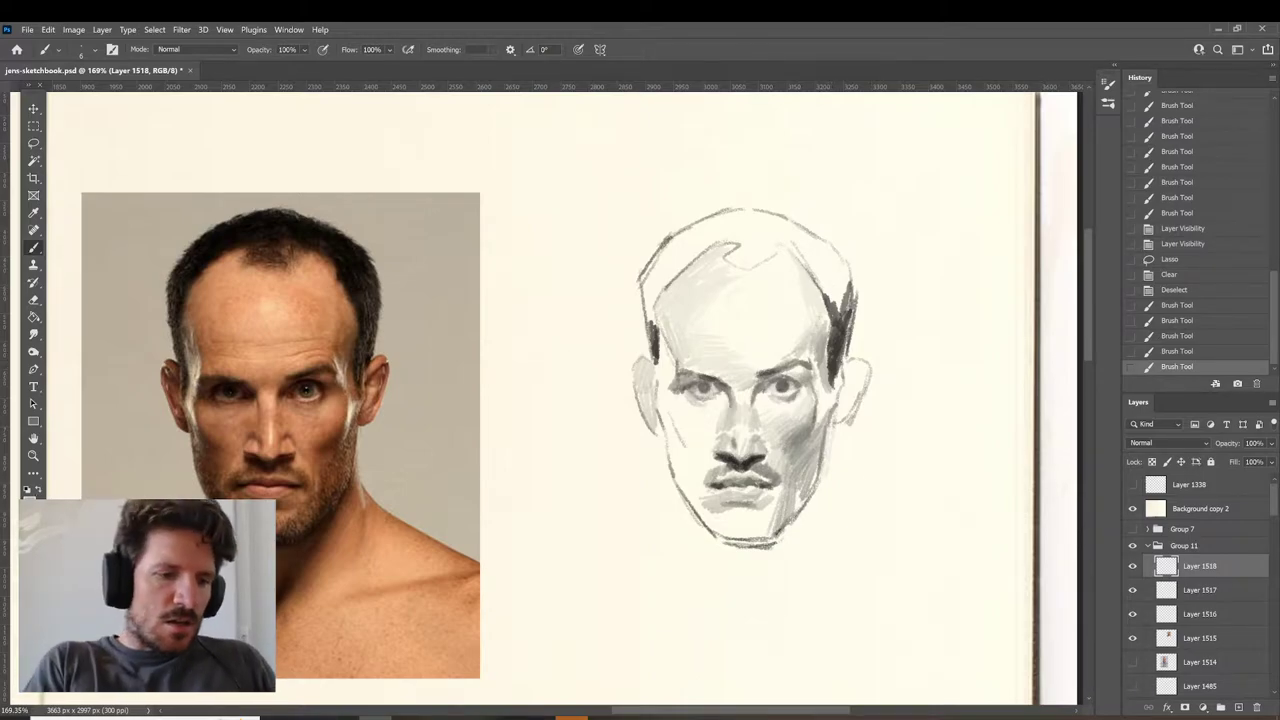
Set the brush color to red ff0000 and trace the temple ridges and eye sockets over the photo on a new layer.
click(30, 503)
drag(785, 537, 990, 472)
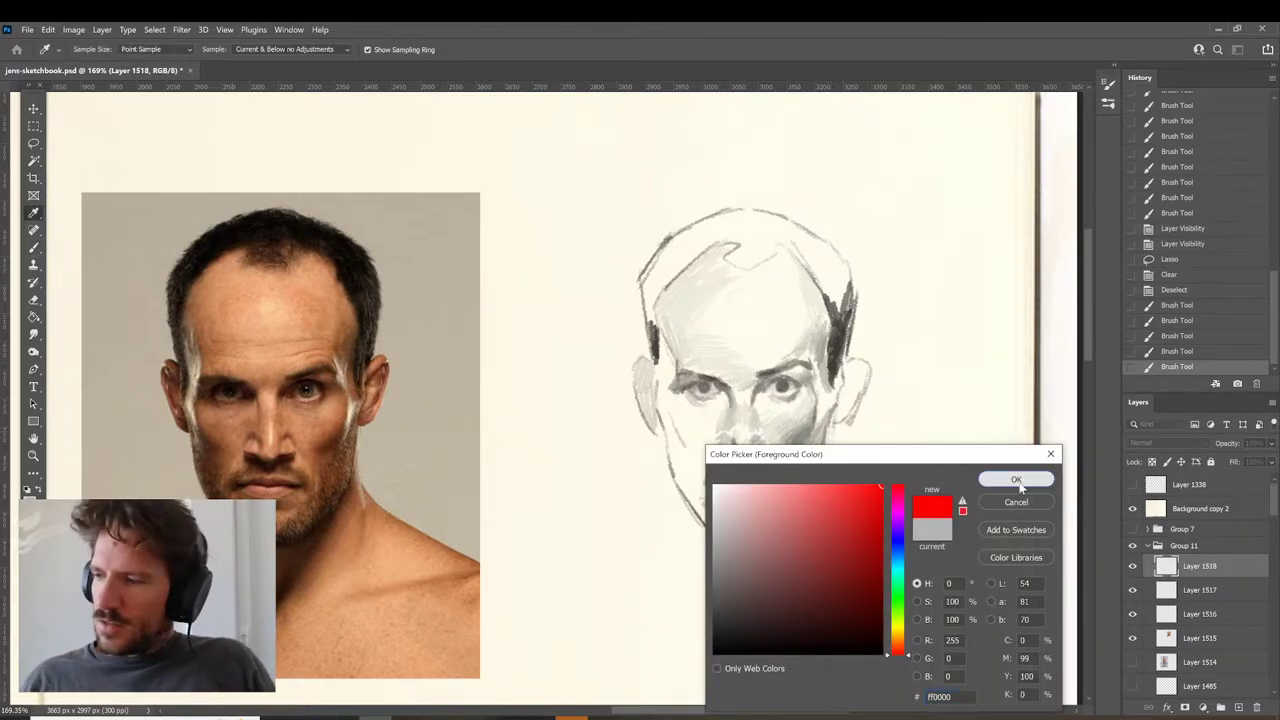
click(1020, 479)
click(1238, 707)
drag(346, 320, 346, 377)
drag(187, 321, 193, 387)
mouse_move(337, 348)
mouse_down()
mouse_move(345, 377)
mouse_move(325, 370)
mouse_move(308, 410)
mouse_up()
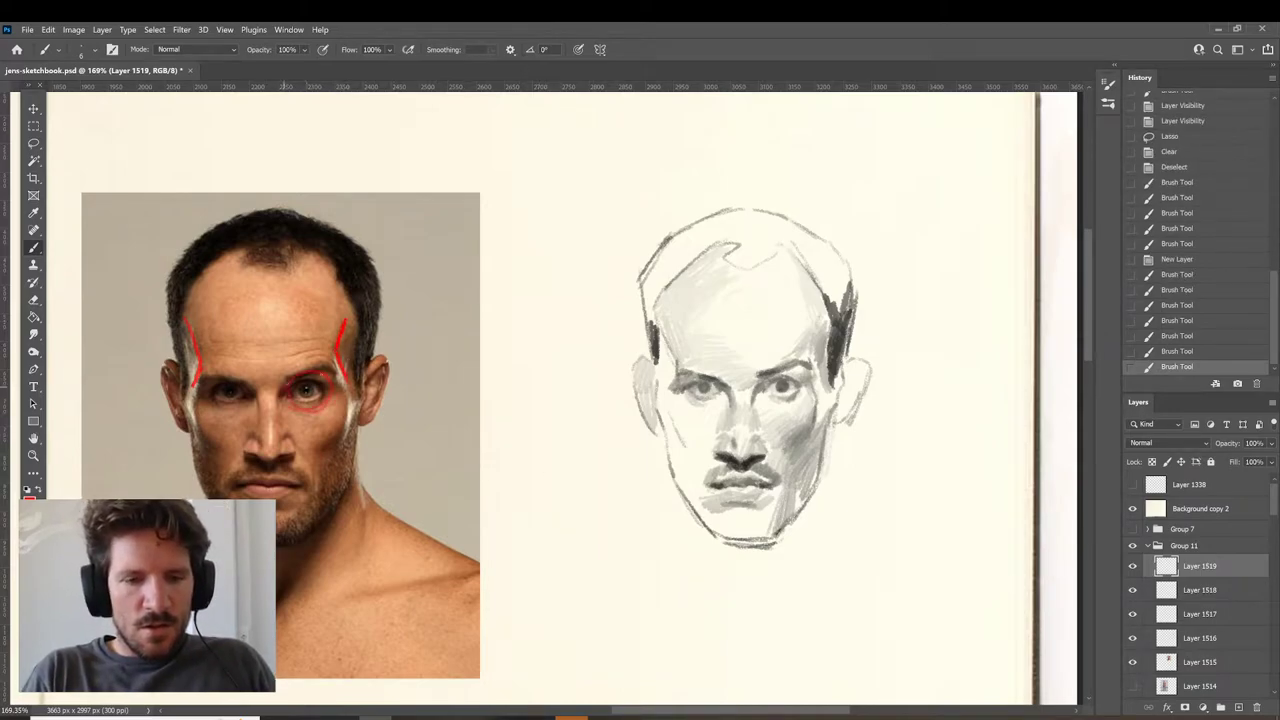
mouse_move(242, 385)
mouse_down()
mouse_move(204, 391)
mouse_move(250, 400)
mouse_up()
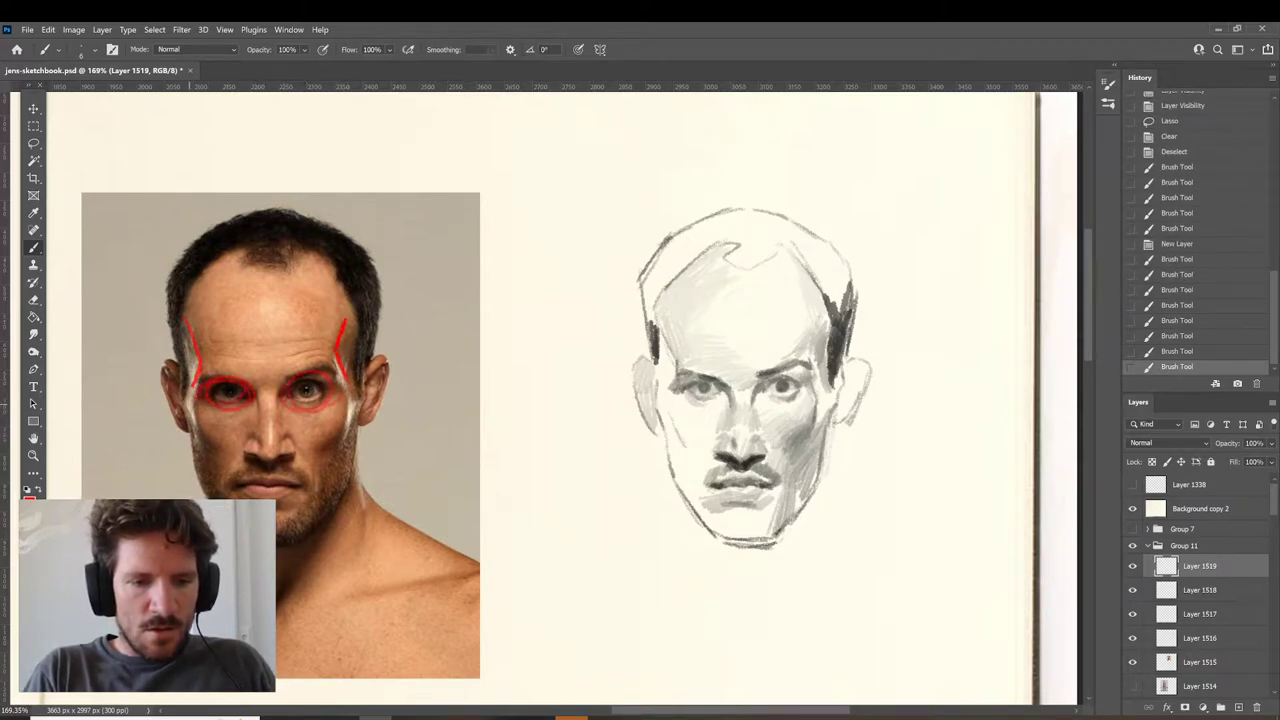
Complete the red skull over the photo with cheekbones, jaw, teeth, nose opening and cranium outline.
drag(221, 457, 222, 468)
drag(354, 402, 324, 445)
mouse_move(323, 446)
mouse_down()
mouse_move(266, 474)
mouse_move(290, 482)
mouse_move(243, 484)
mouse_move(236, 472)
mouse_move(304, 495)
mouse_up()
drag(355, 422, 342, 494)
drag(340, 498, 290, 536)
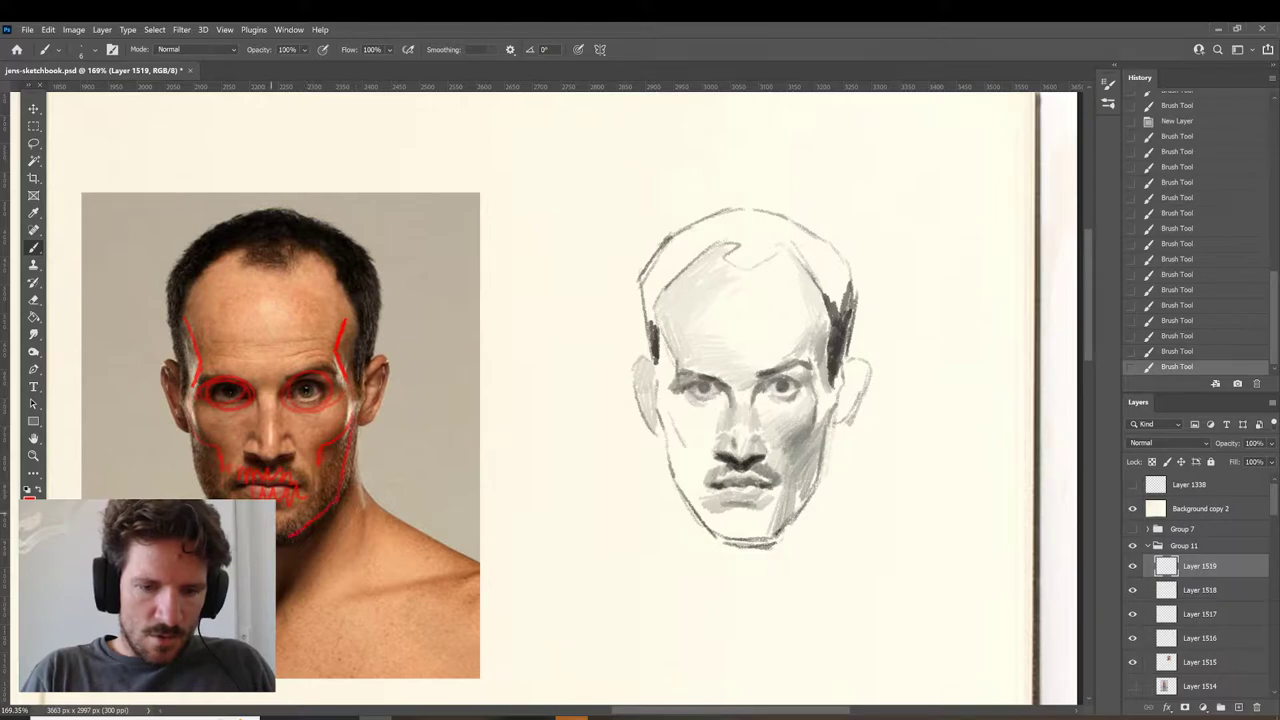
drag(258, 428, 277, 434)
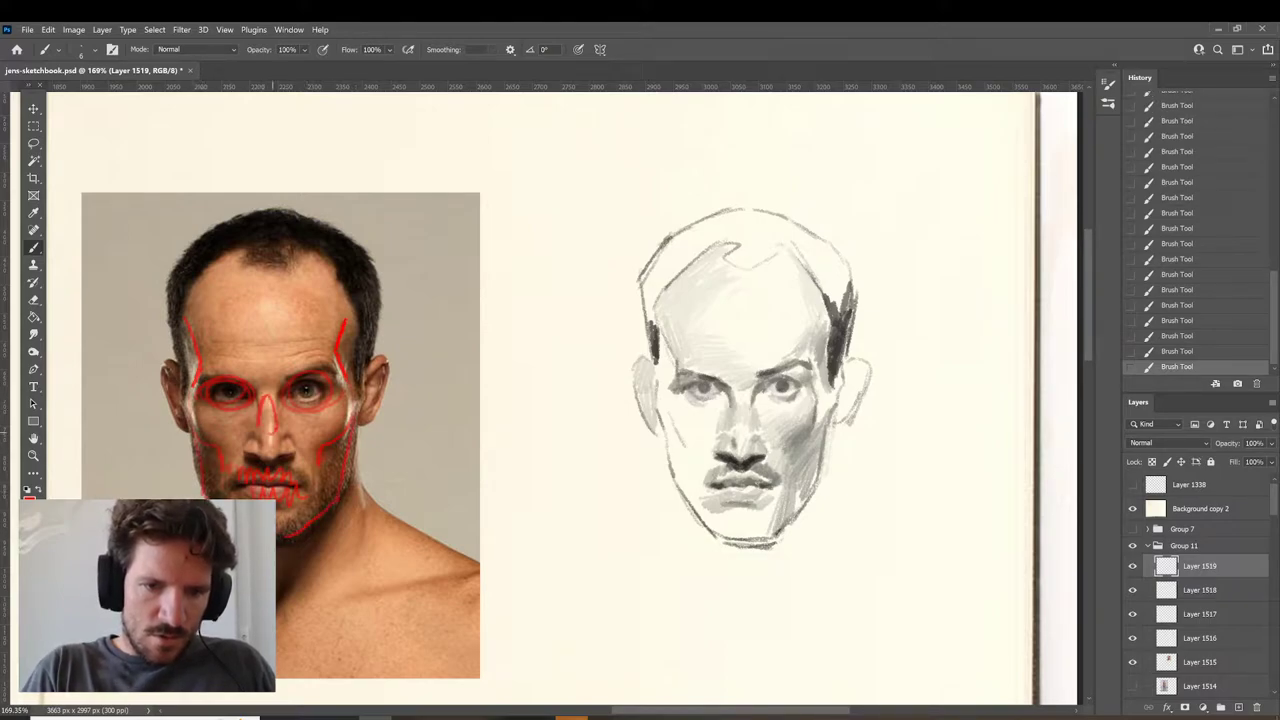
mouse_move(187, 378)
mouse_down()
mouse_move(256, 224)
mouse_move(390, 358)
mouse_up()
mouse_move(290, 220)
mouse_down()
mouse_move(372, 277)
mouse_move(376, 356)
mouse_up()
Move the red skull drawing off the man's face, up into the gap between photo and sketch.
key(v)
mouse_move(451, 491)
mouse_down()
mouse_move(571, 457)
mouse_move(736, 437)
mouse_move(650, 455)
mouse_up()
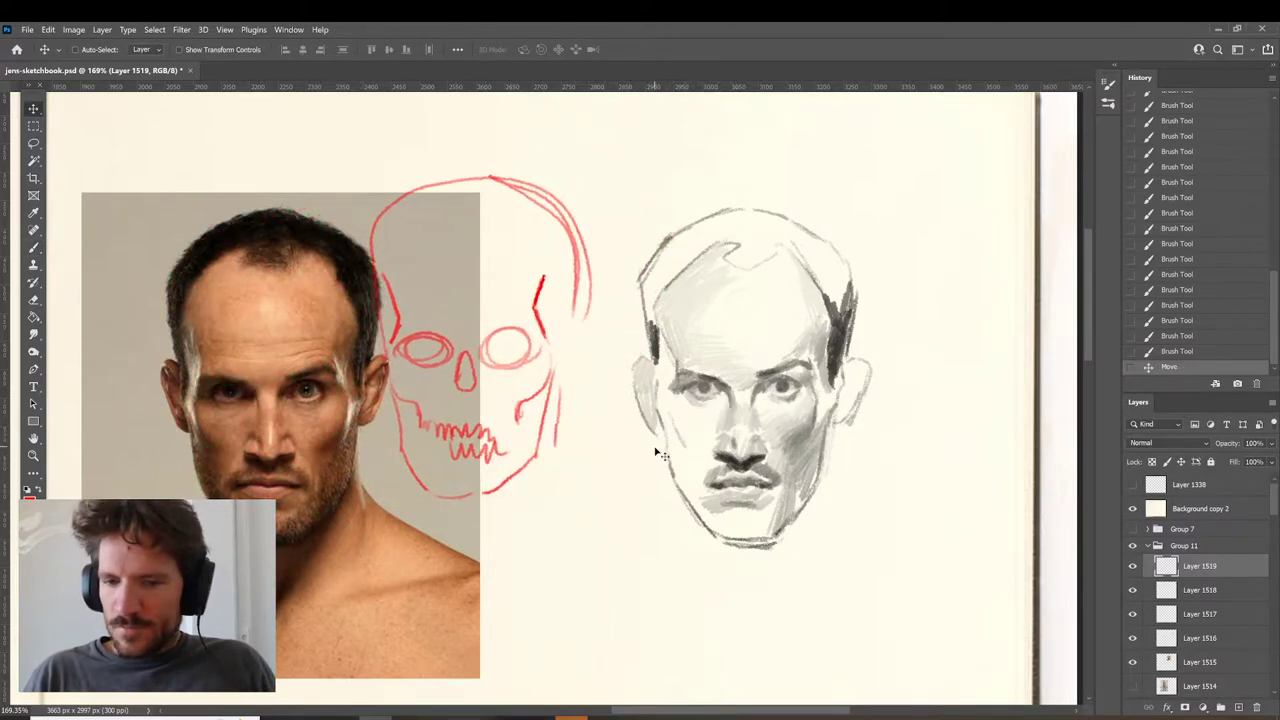
drag(878, 593, 904, 472)
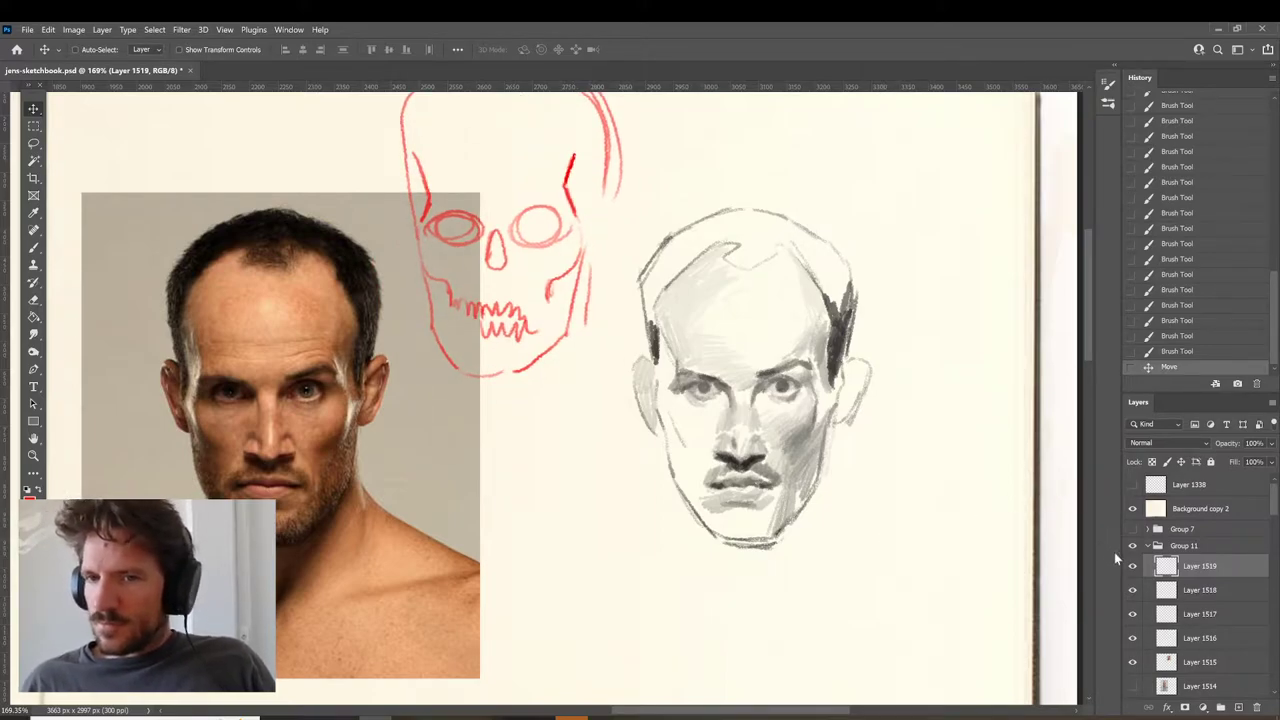
Hide the skull layer, return to Layer 1518 and shade the right cheek beside the nose with a sampled tone.
click(1216, 591)
key(b)
alt+click(804, 443)
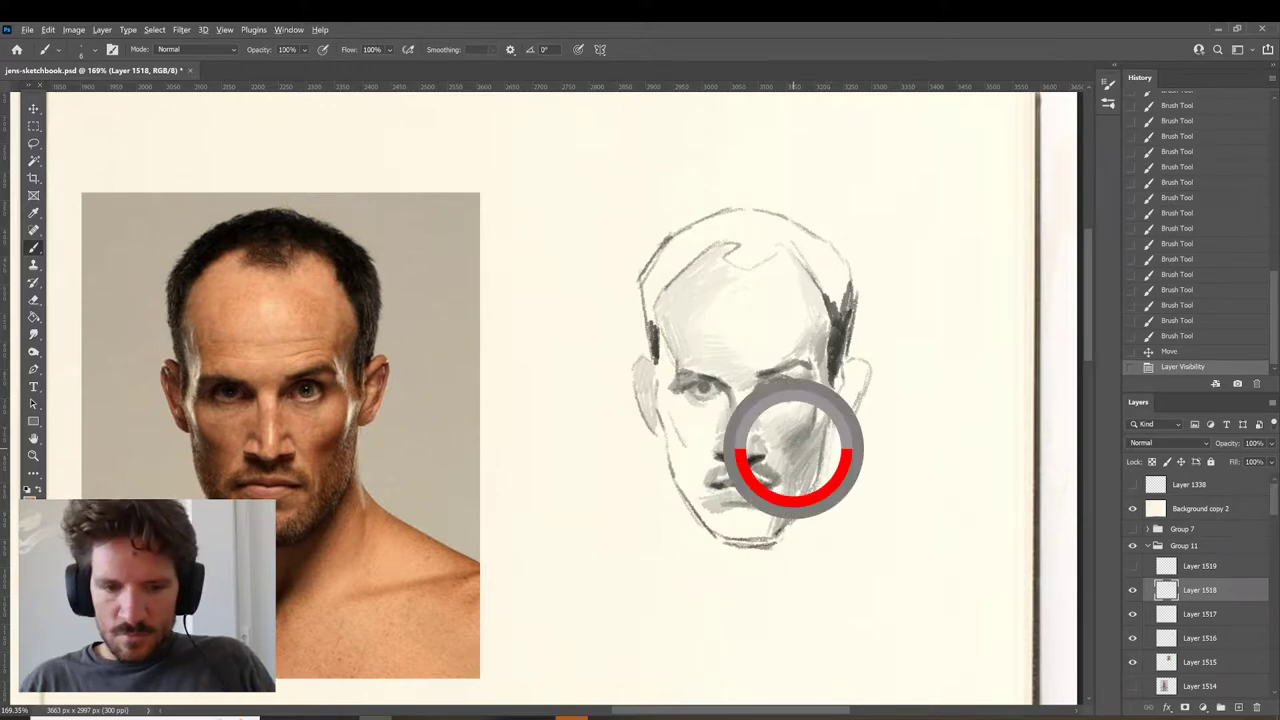
drag(773, 446, 782, 437)
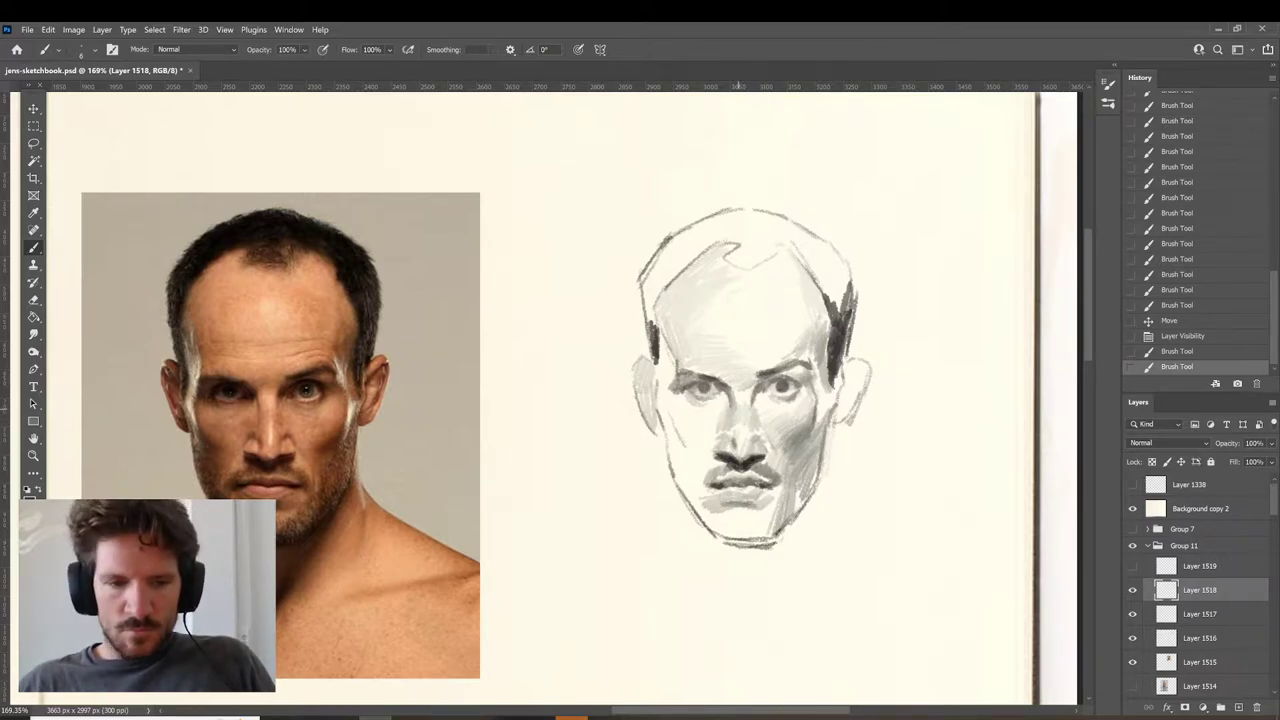
Refine the shading on the tip of the nose with tones sampled around it, picking up the lower right cheek's tone.
alt+click(741, 441)
drag(738, 441, 734, 446)
alt+click(734, 445)
drag(737, 438, 735, 445)
alt+click(790, 479)
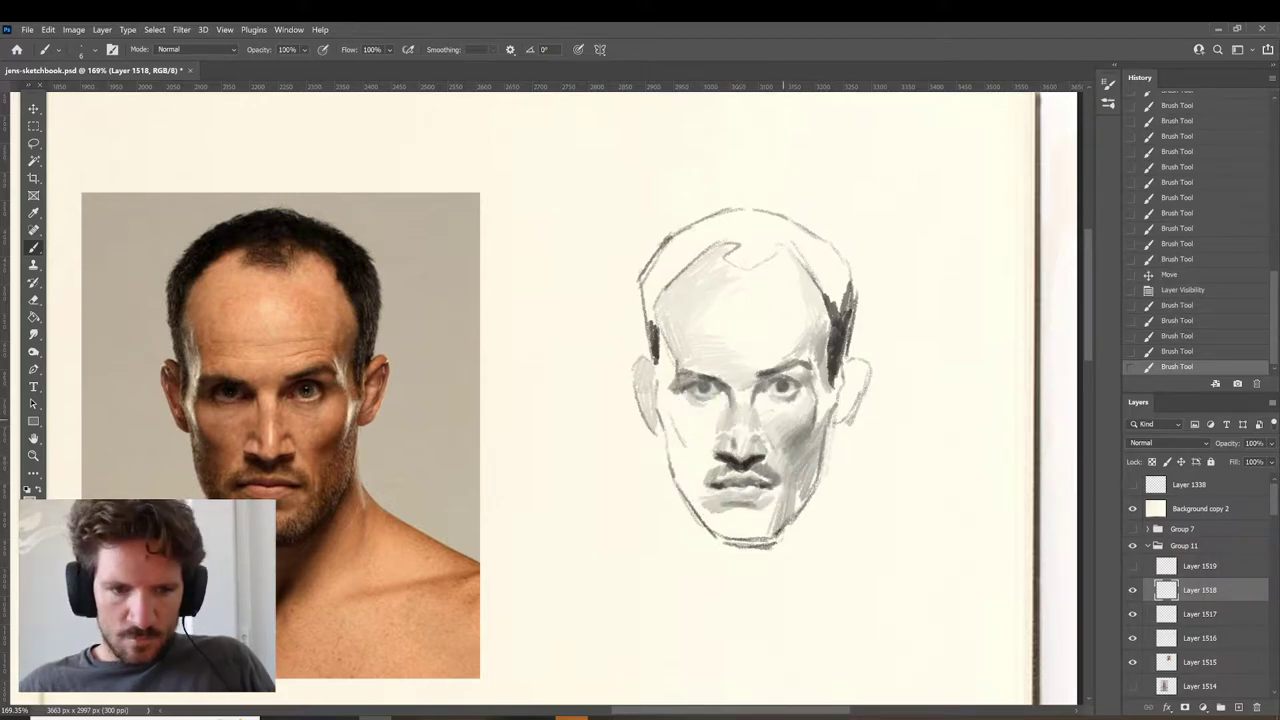
Shade the sketch's left cheek, jawline and chin with a mid-grey stubble tone.
mouse_move(669, 406)
mouse_down()
mouse_move(693, 506)
mouse_move(694, 480)
mouse_up()
drag(694, 470, 697, 508)
drag(696, 464, 701, 511)
drag(698, 458, 707, 511)
drag(704, 480, 714, 507)
drag(713, 486, 718, 508)
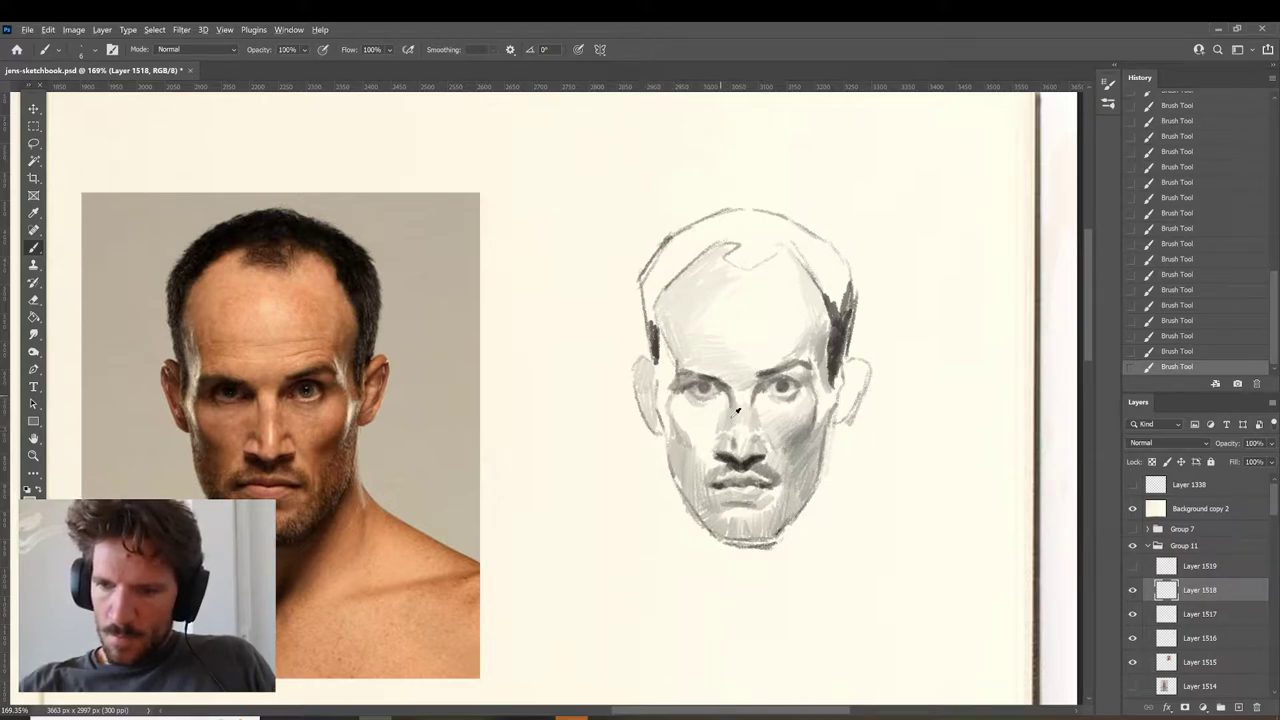
Accent both ears with a dark tone and fill the hair at the forehead peak and along the right side of the head.
alt+click(750, 457)
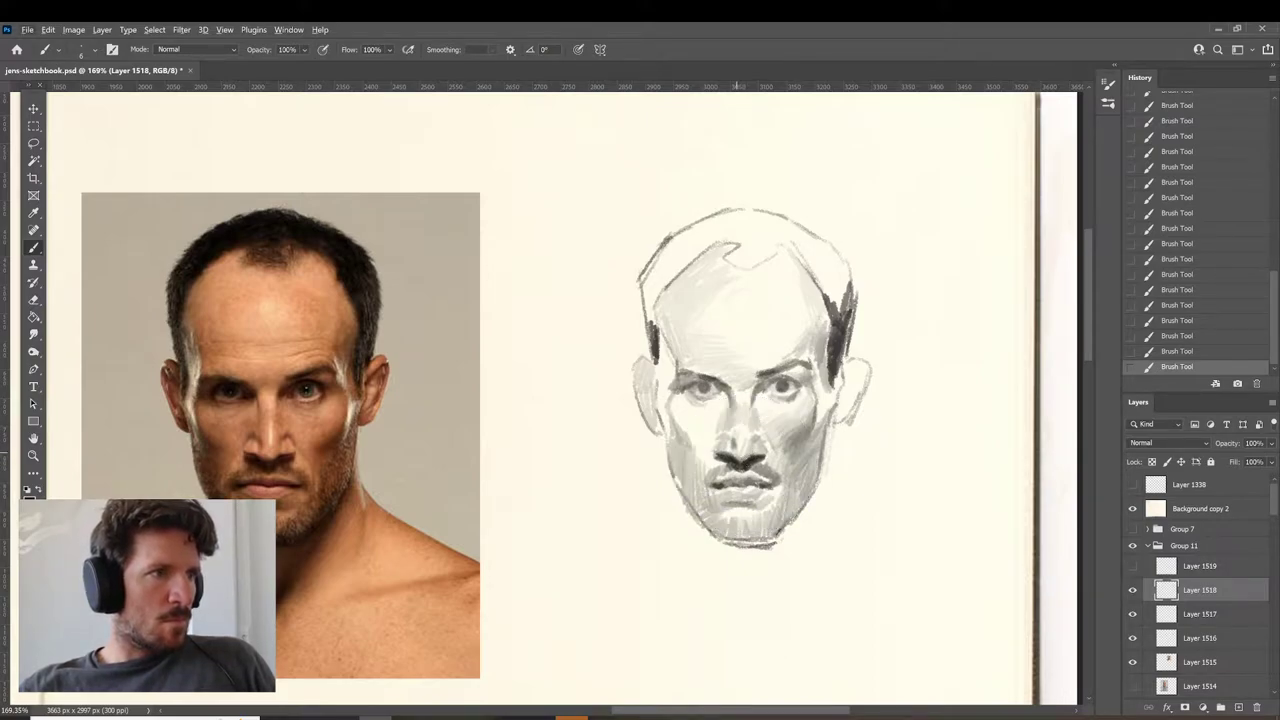
alt+click(744, 464)
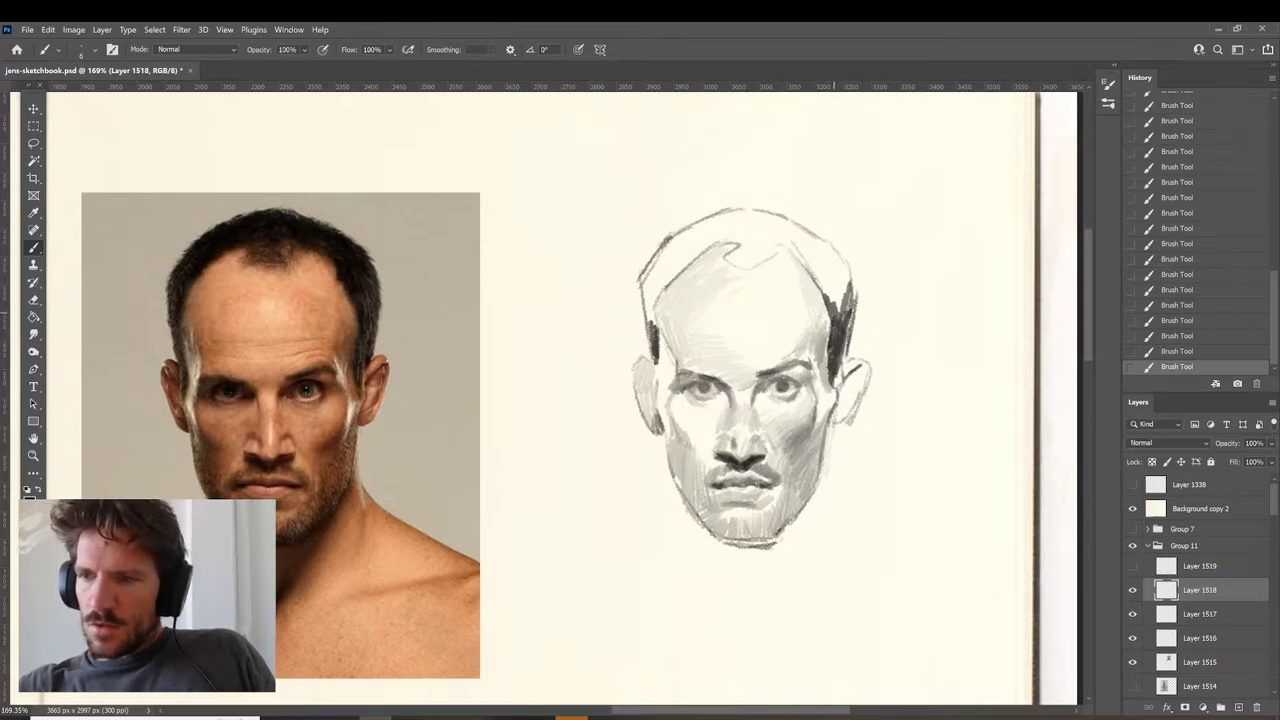
mouse_move(816, 268)
mouse_down()
mouse_move(842, 312)
mouse_move(846, 265)
mouse_move(834, 304)
mouse_move(826, 280)
mouse_up()
alt+click(835, 314)
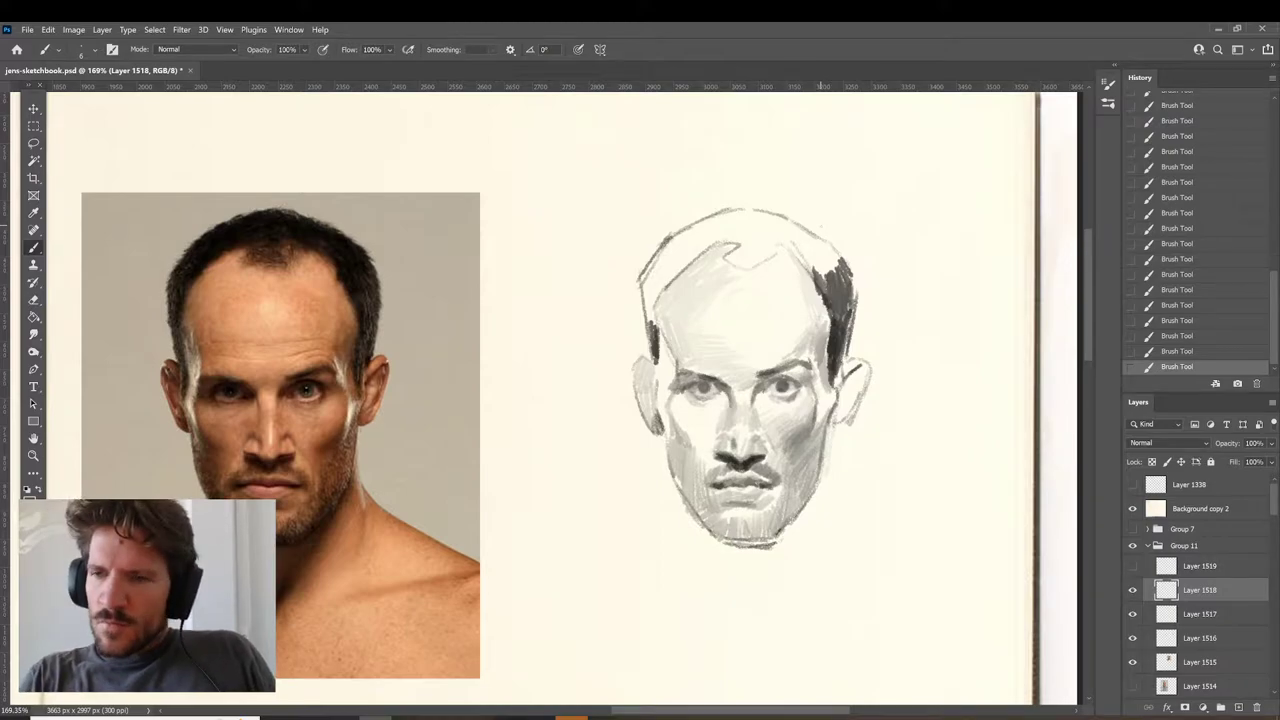
mouse_move(732, 242)
mouse_down()
mouse_move(760, 250)
mouse_move(735, 254)
mouse_move(746, 265)
mouse_move(776, 249)
mouse_move(727, 236)
mouse_move(768, 250)
mouse_move(728, 260)
mouse_move(766, 260)
mouse_move(720, 230)
mouse_move(755, 220)
mouse_move(709, 232)
mouse_move(754, 218)
mouse_move(710, 230)
mouse_move(732, 210)
mouse_move(760, 234)
mouse_move(742, 210)
mouse_move(736, 240)
mouse_up()
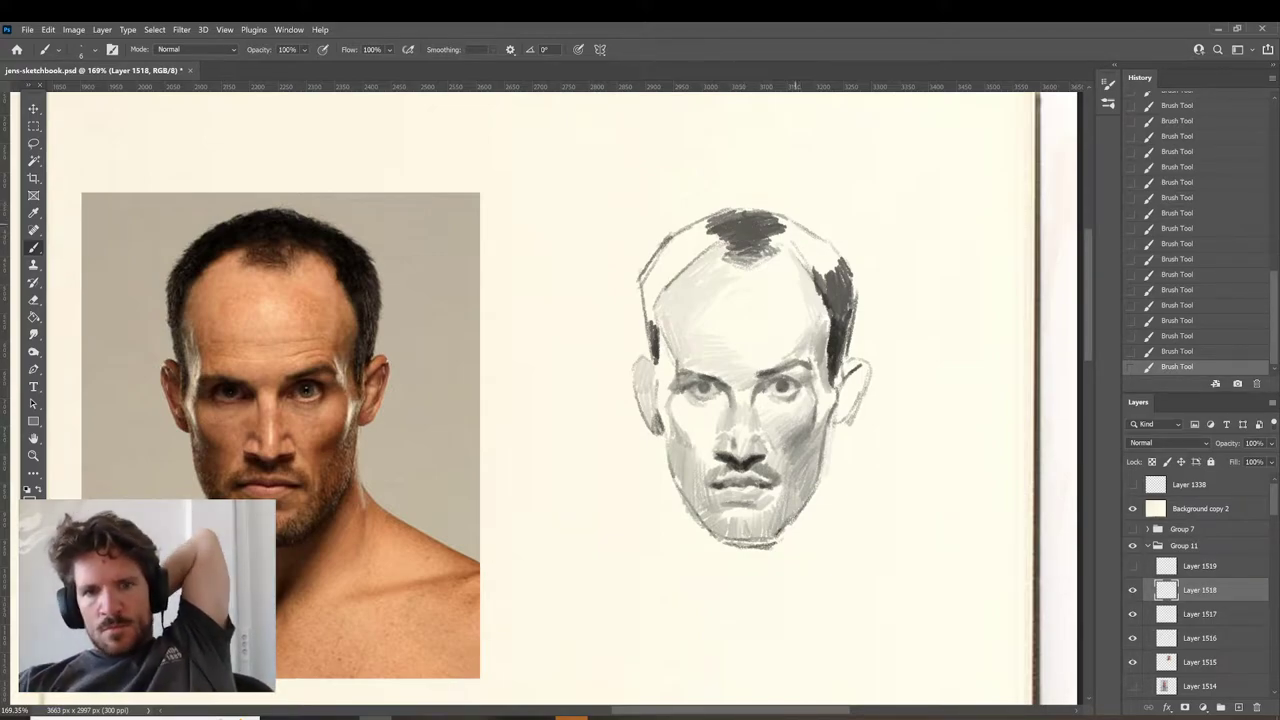
mouse_move(820, 258)
mouse_down()
mouse_move(806, 274)
mouse_move(832, 274)
mouse_up()
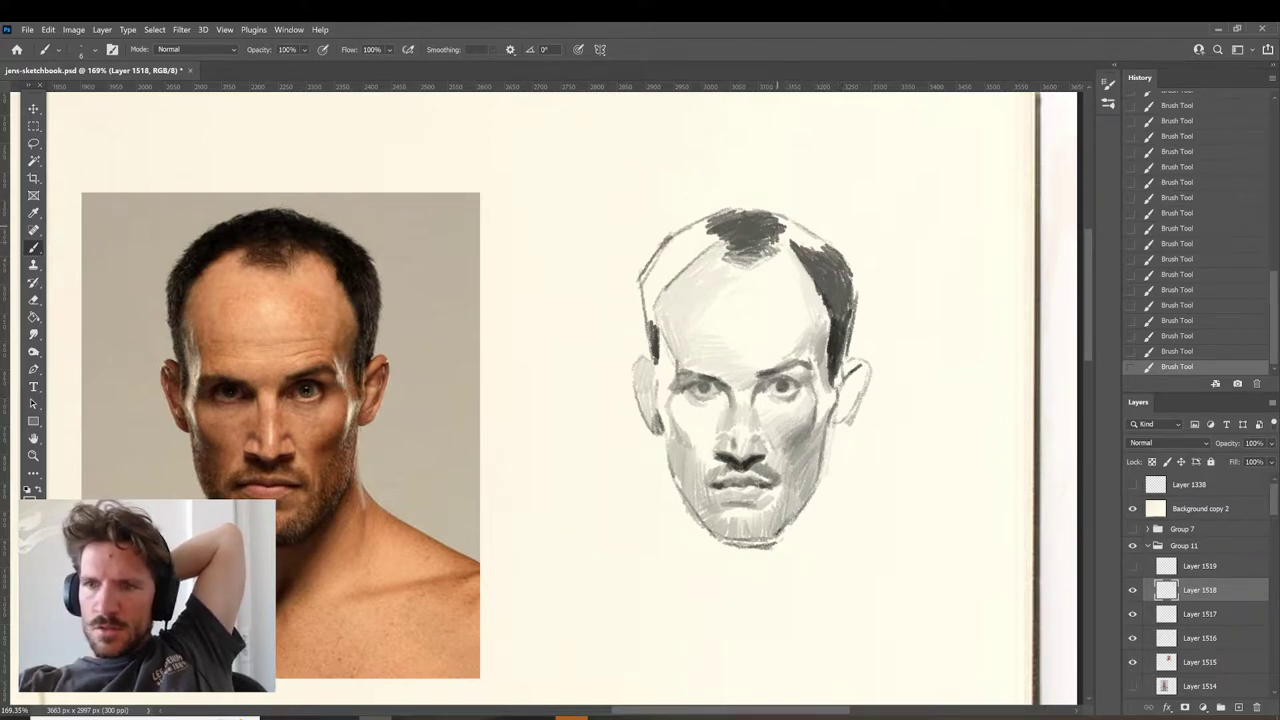
mouse_move(786, 225)
mouse_down()
mouse_move(820, 251)
mouse_move(802, 226)
mouse_move(790, 235)
mouse_move(808, 240)
mouse_up()
Fill the hair on the left side from sideburn to crown with dark strokes, closing the gap to the hair peak.
mouse_move(669, 275)
mouse_down()
mouse_move(650, 325)
mouse_move(661, 382)
mouse_up()
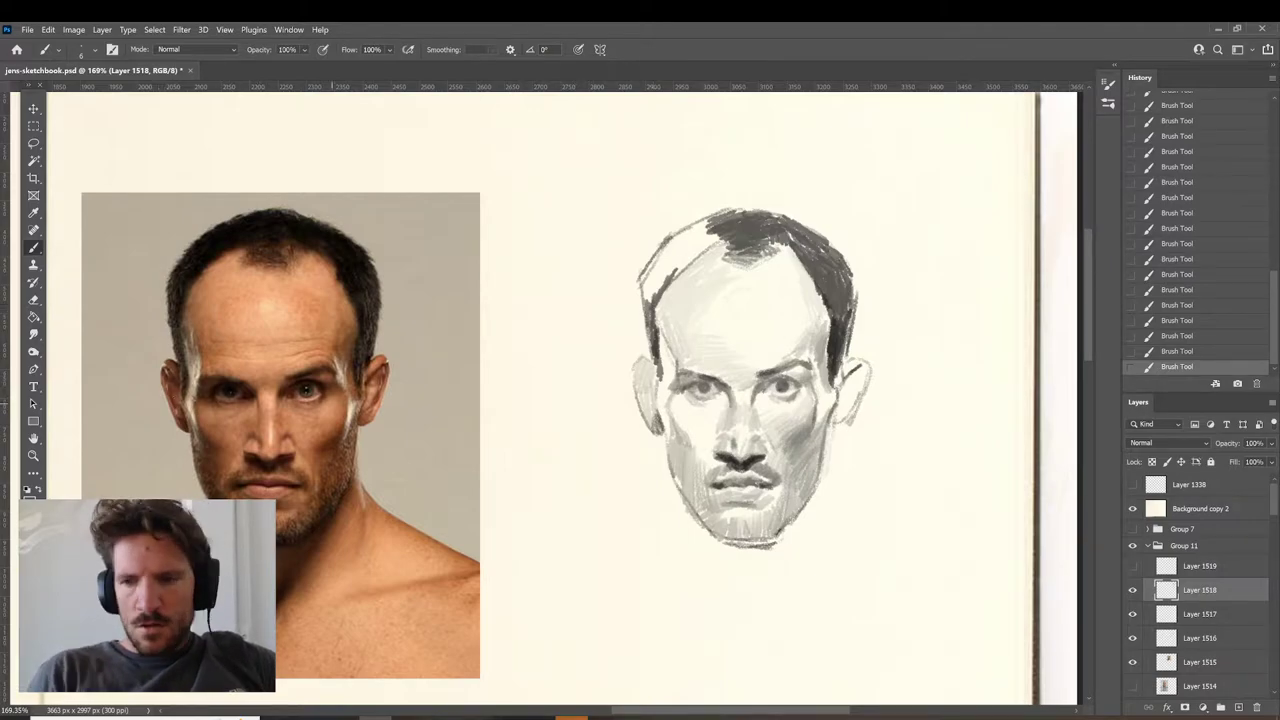
drag(658, 364, 654, 394)
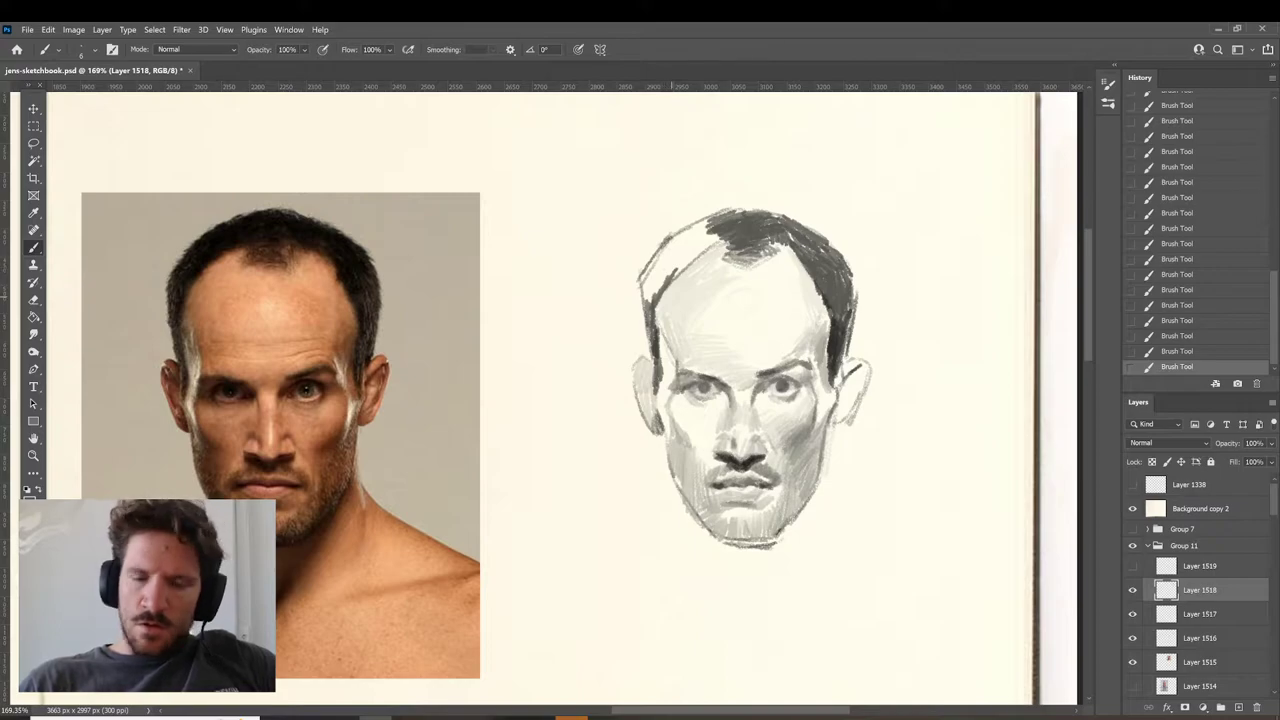
mouse_move(664, 276)
mouse_down()
mouse_move(650, 306)
mouse_move(642, 288)
mouse_move(672, 282)
mouse_move(650, 260)
mouse_up()
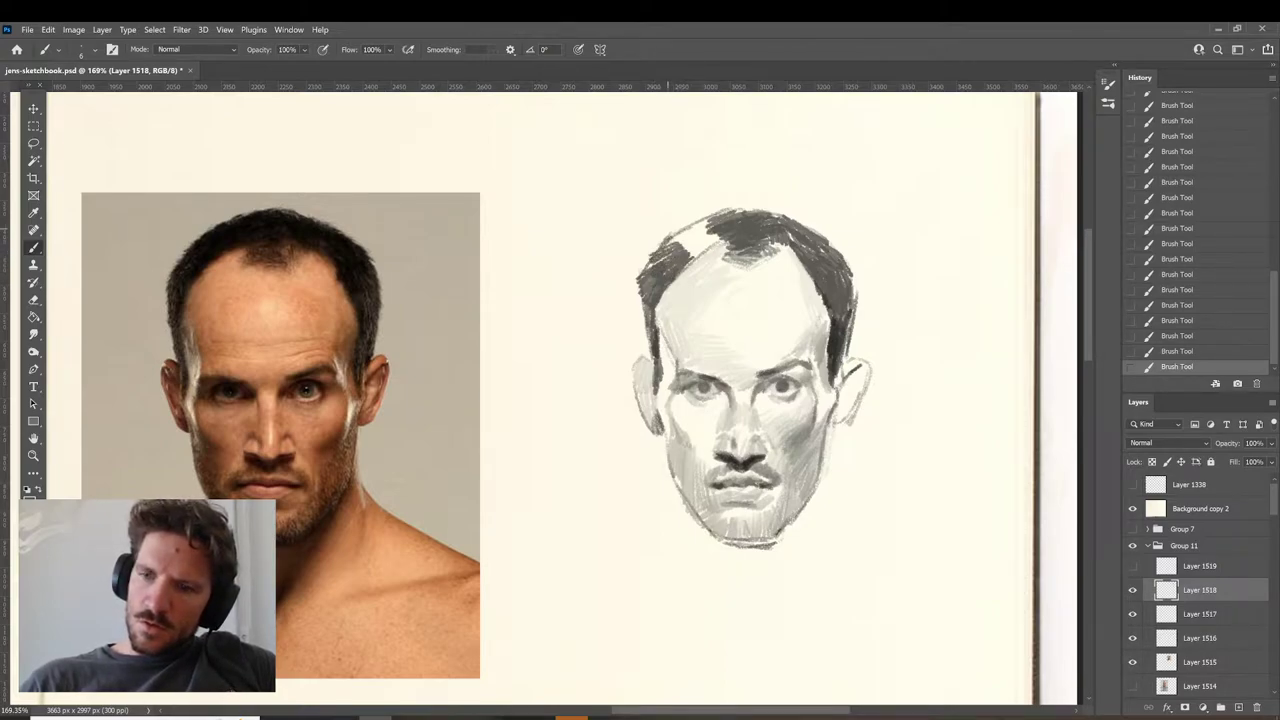
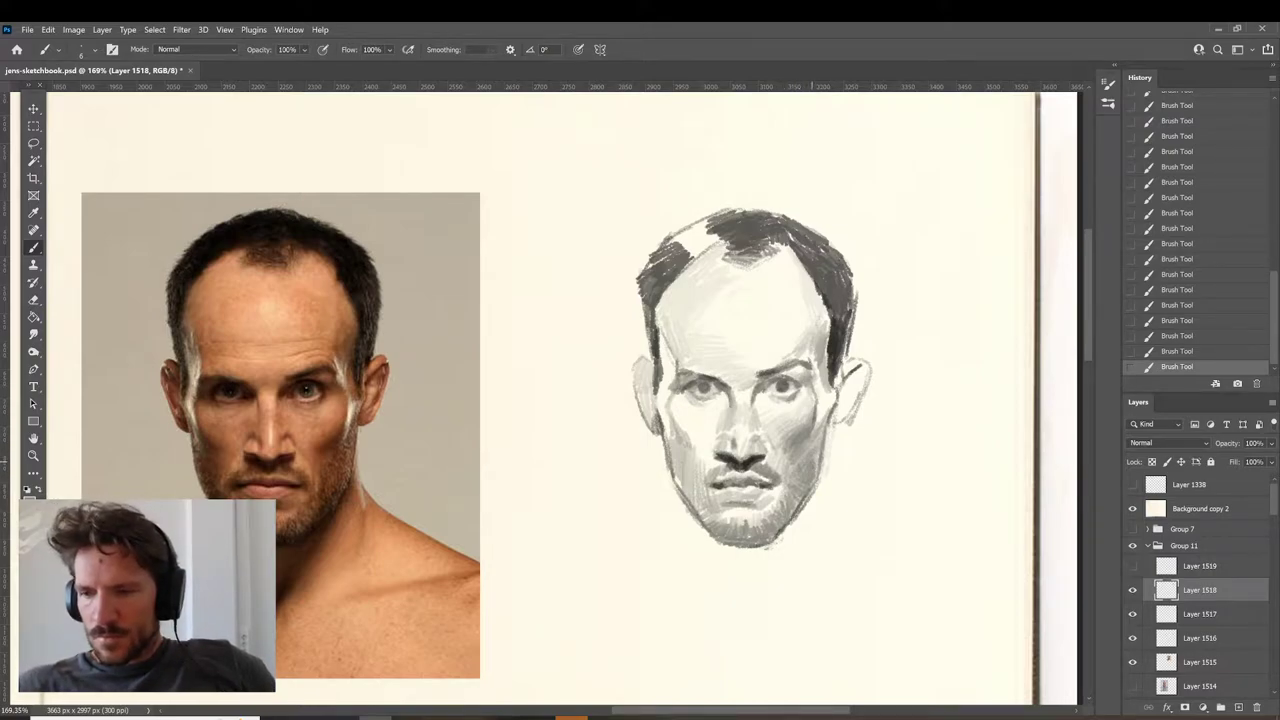
alt+click(834, 360)
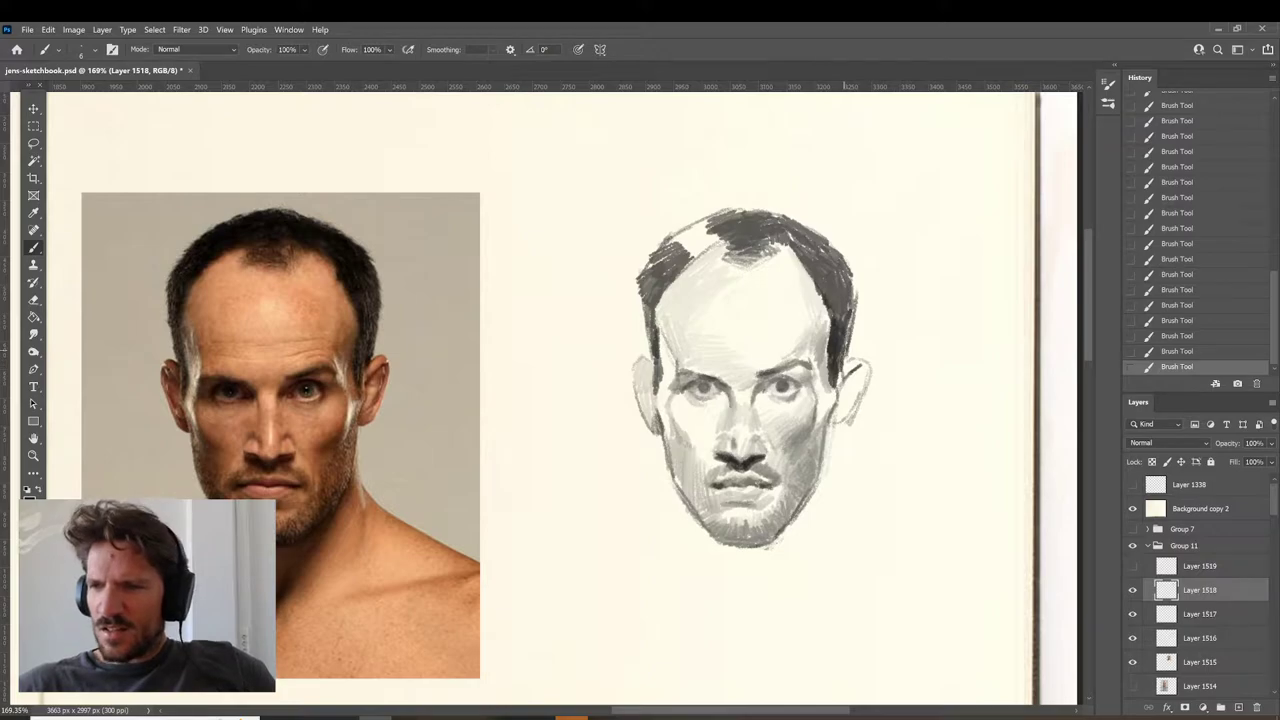
mouse_move(688, 262)
mouse_down()
mouse_move(716, 231)
mouse_move(688, 248)
mouse_move(695, 236)
mouse_move(672, 238)
mouse_up()
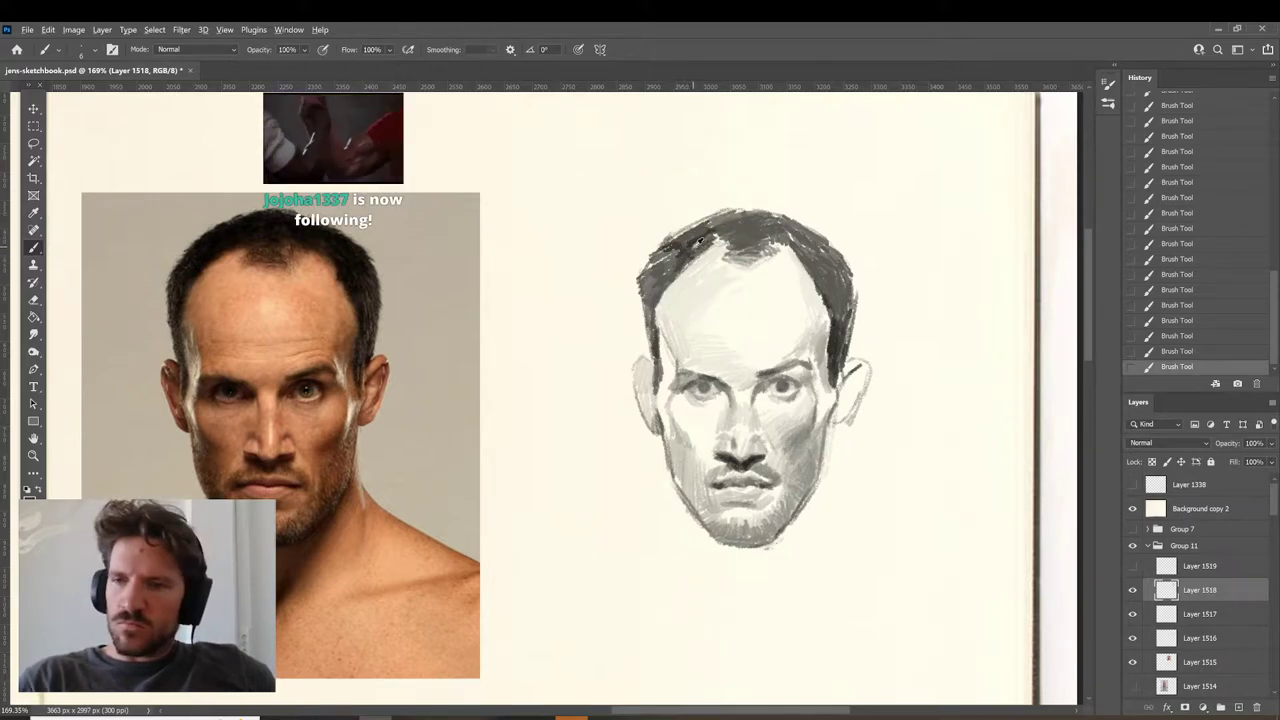
mouse_move(669, 272)
mouse_down()
mouse_move(646, 262)
mouse_move(651, 350)
mouse_up()
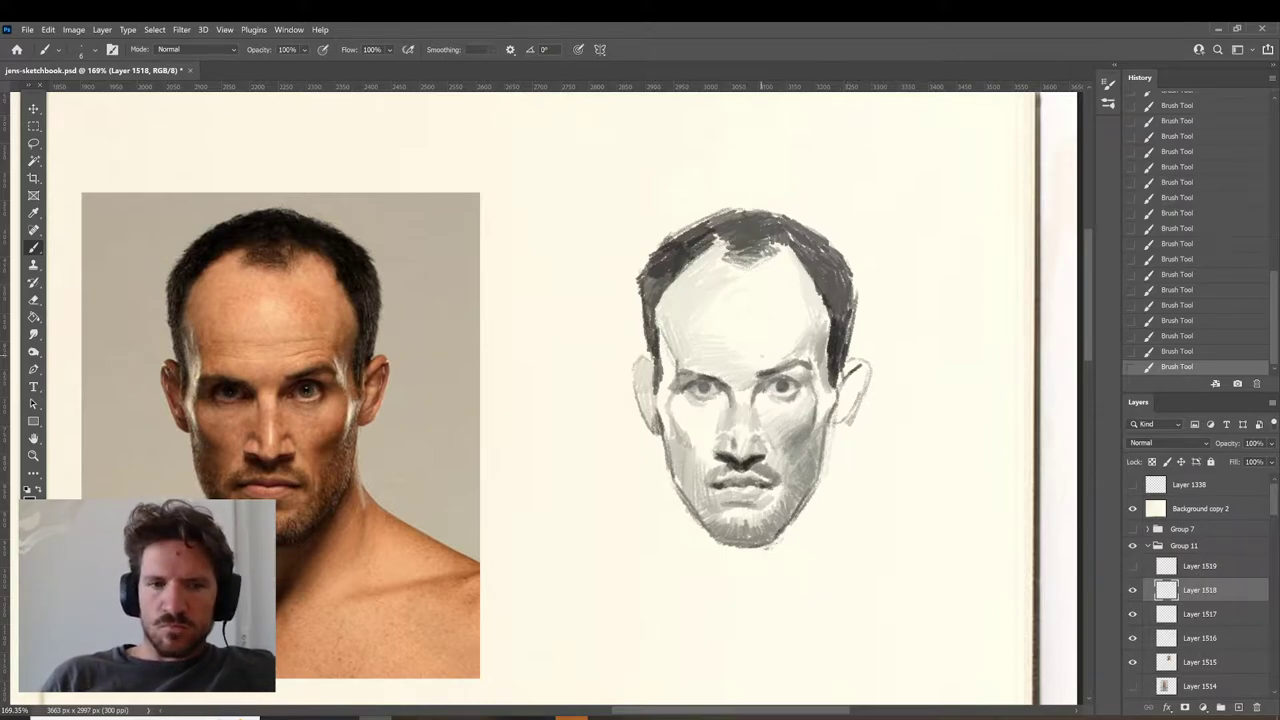
Outline the top and outer edge of the left ear, then sample the dark tone at its lobe.
drag(652, 362, 628, 375)
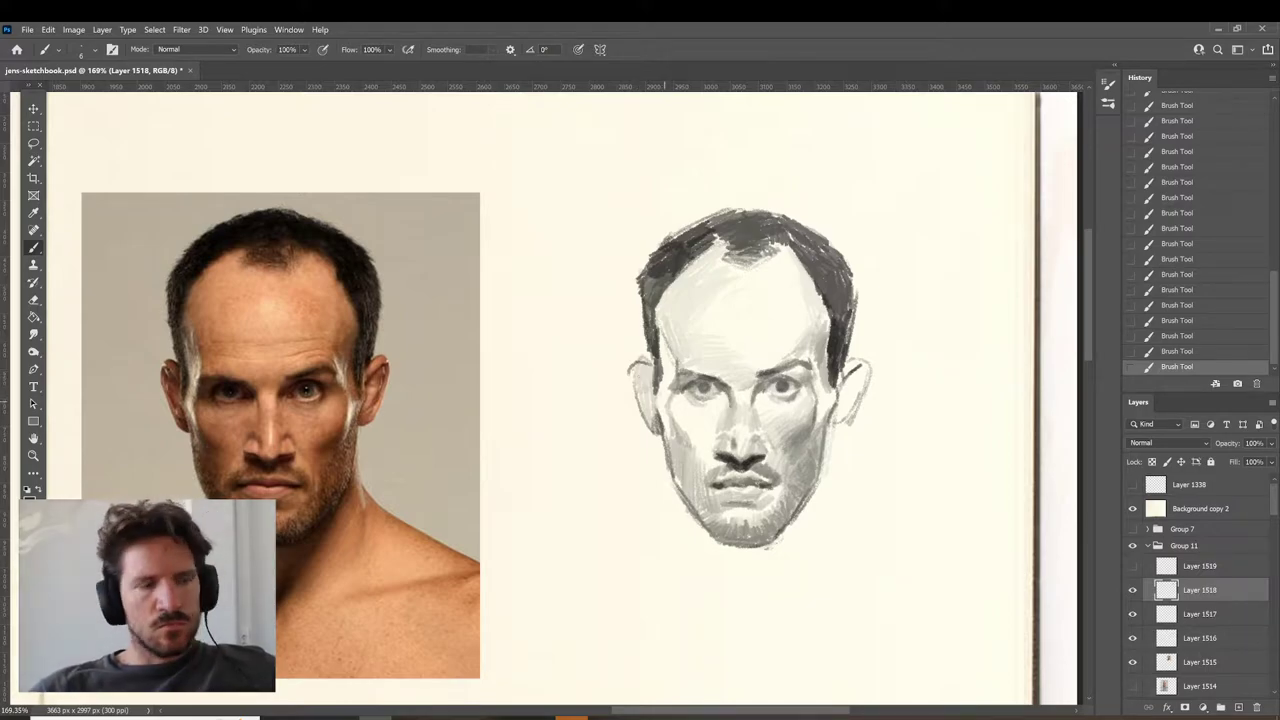
drag(630, 373, 638, 410)
alt+click(657, 423)
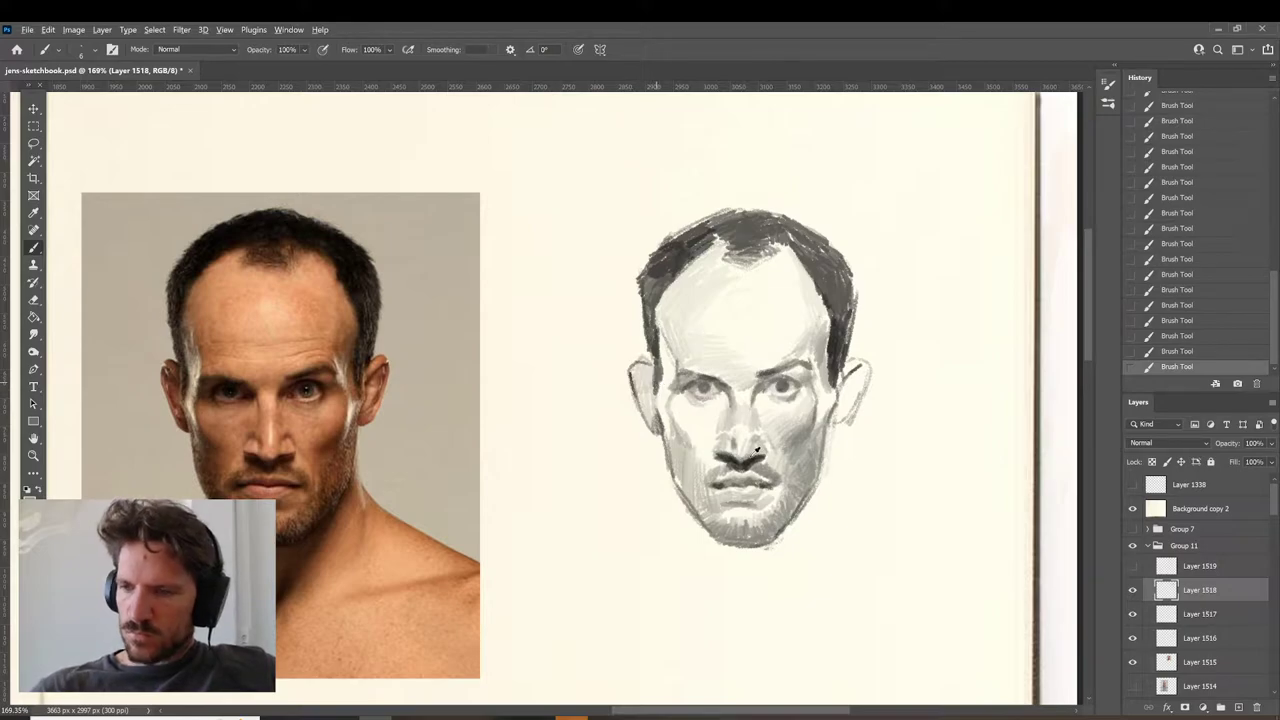
Touch up the nose with tones sampled around its tip and deepen the shadow under the left cheekbone.
alt+click(749, 460)
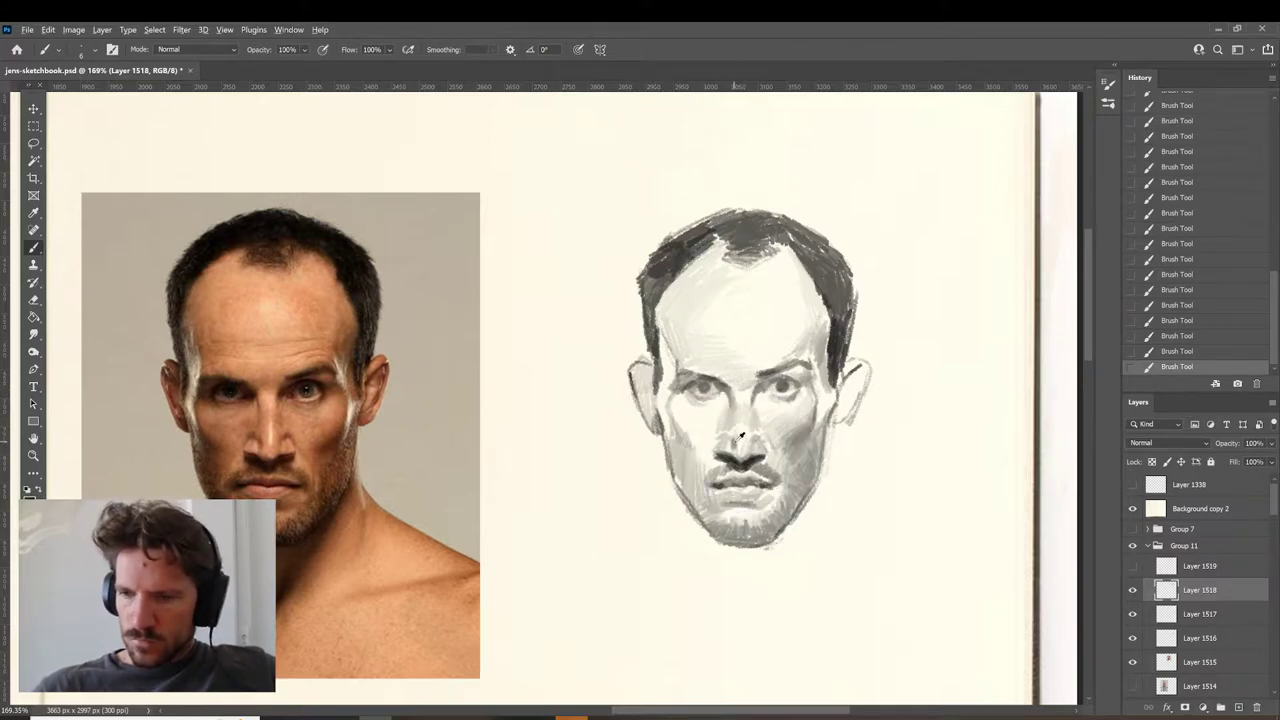
alt+click(735, 441)
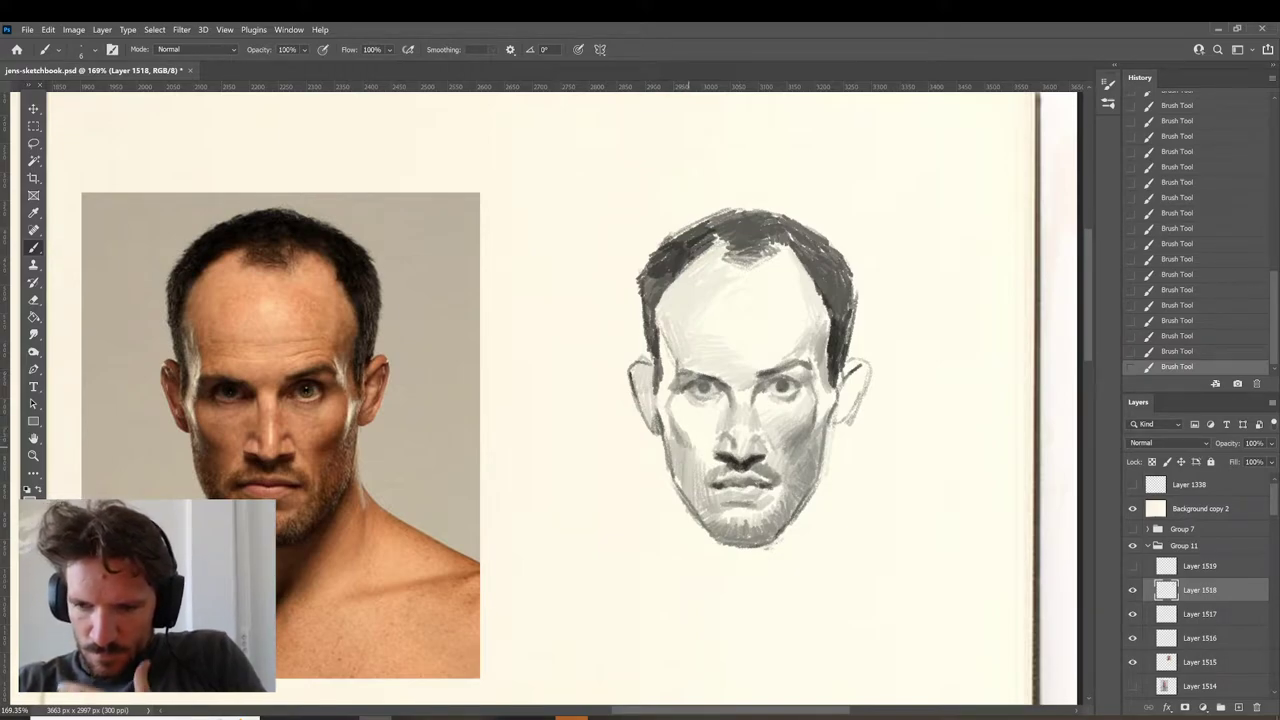
drag(677, 438, 676, 462)
alt+click(678, 437)
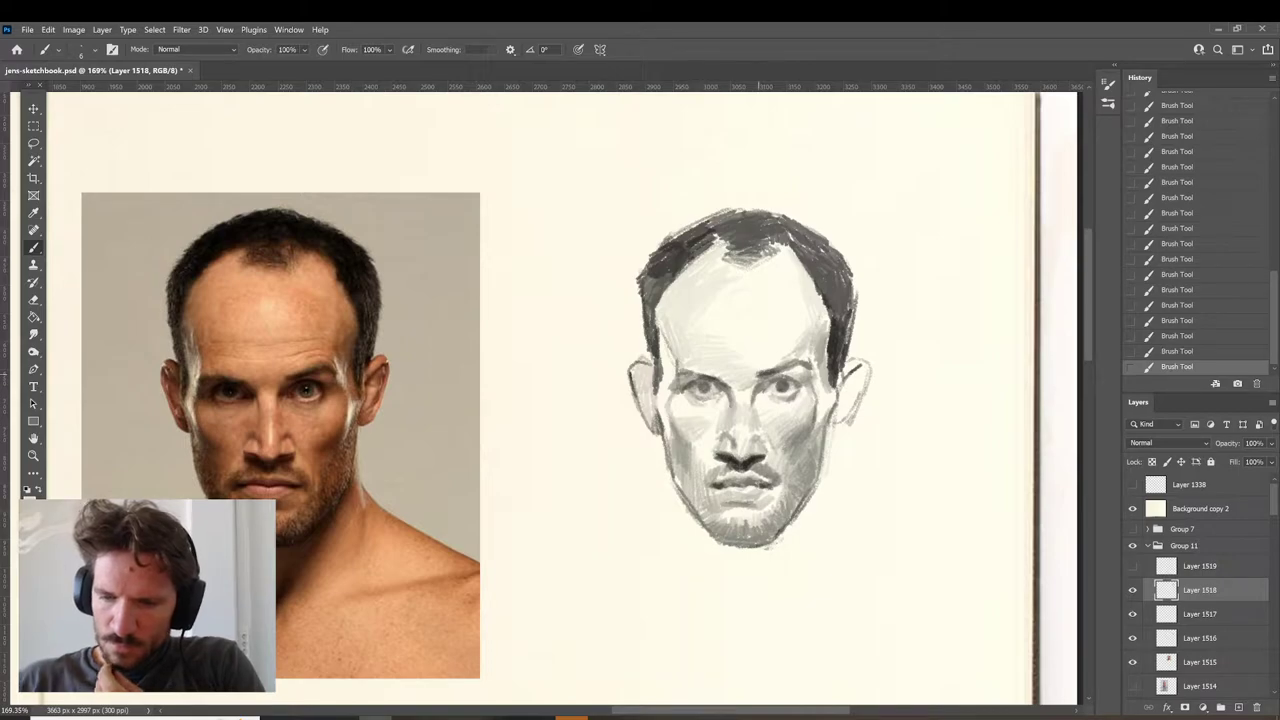
Even out the forehead shading around its central highlight with sampled tones and touch up the right eye.
alt+click(677, 365)
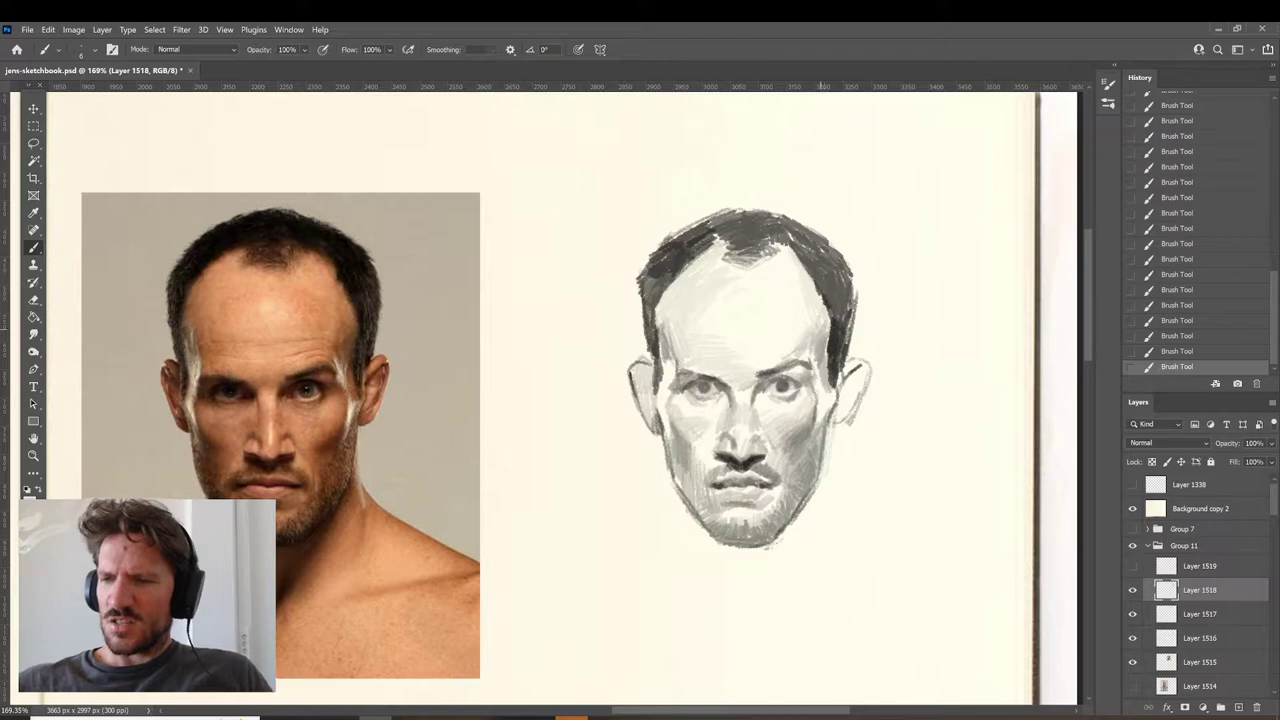
alt+click(812, 291)
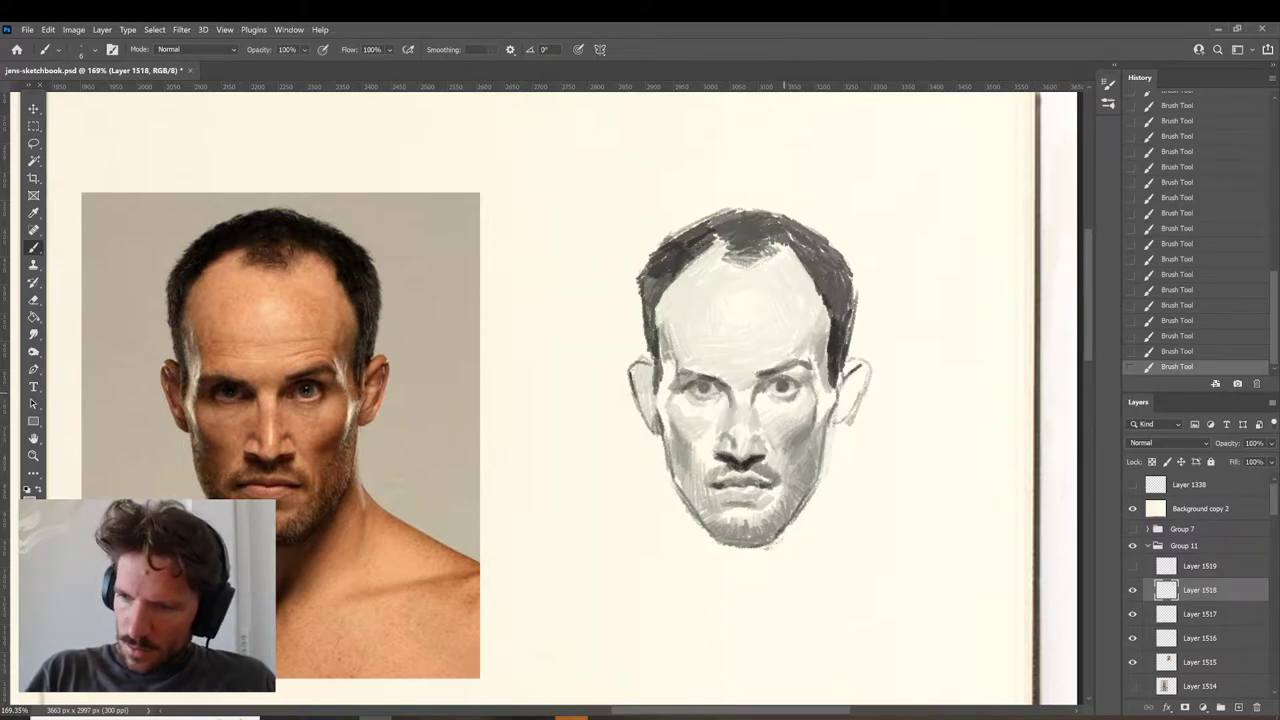
drag(816, 382, 804, 392)
key(ctrl+z)
click(782, 391)
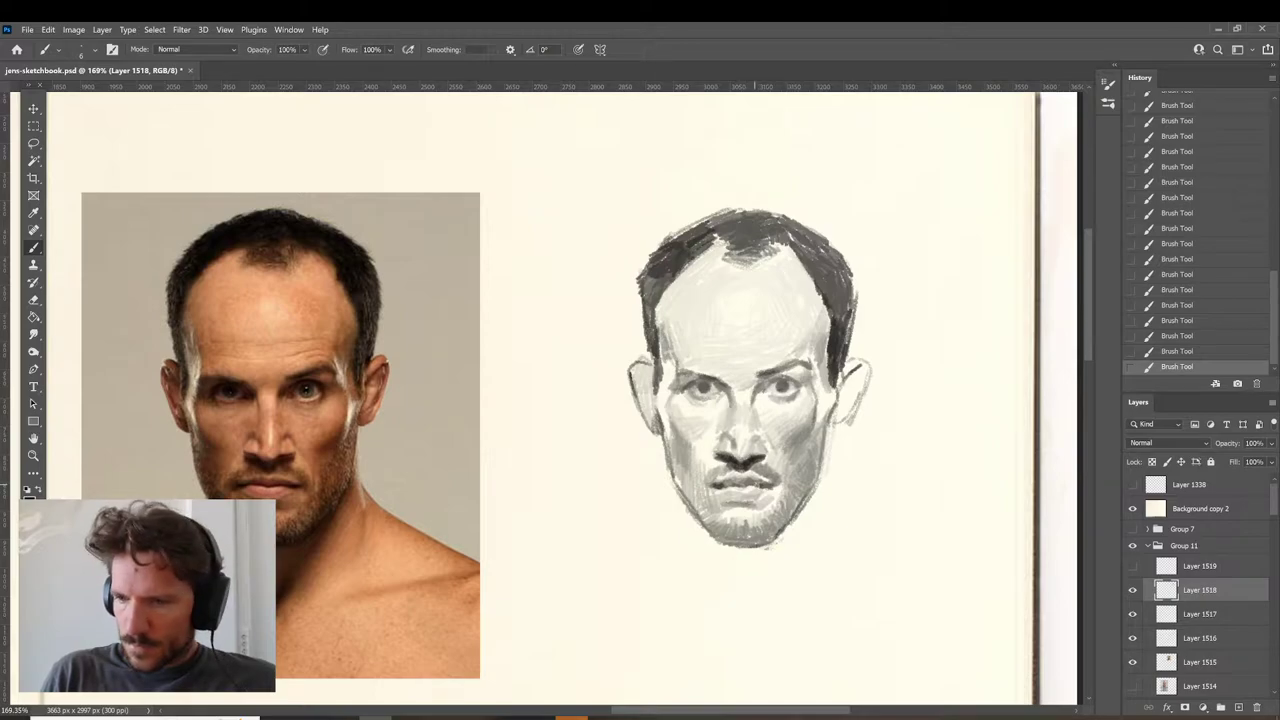
Undo the last mouth stroke, redraw the line between the lips and refine the area under the nose with sampled tones.
key(ctrl+z)
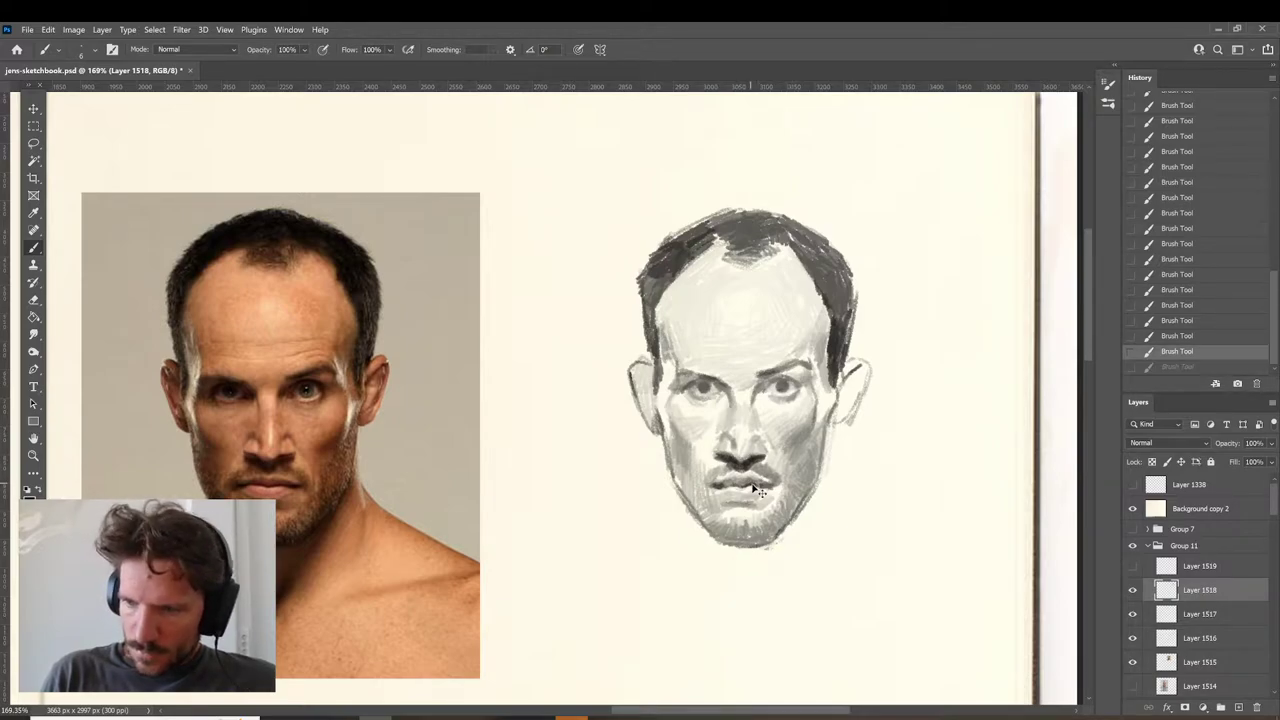
drag(752, 484, 732, 486)
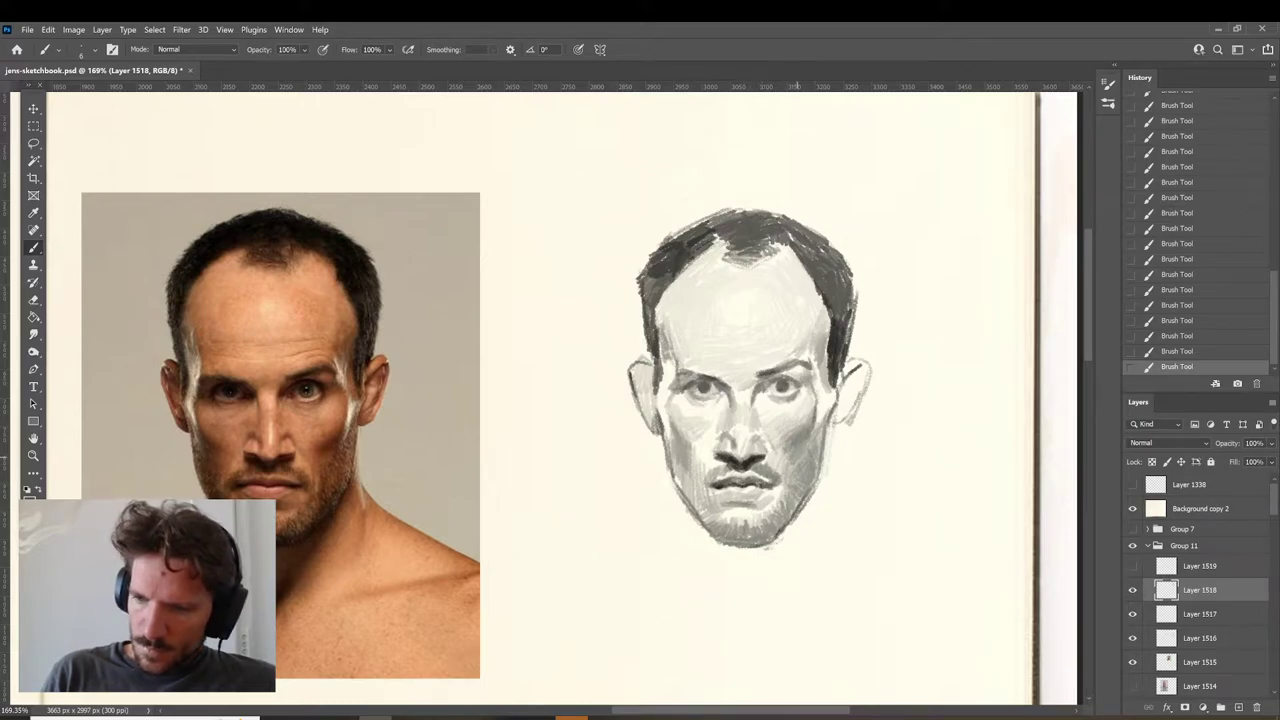
alt+click(729, 466)
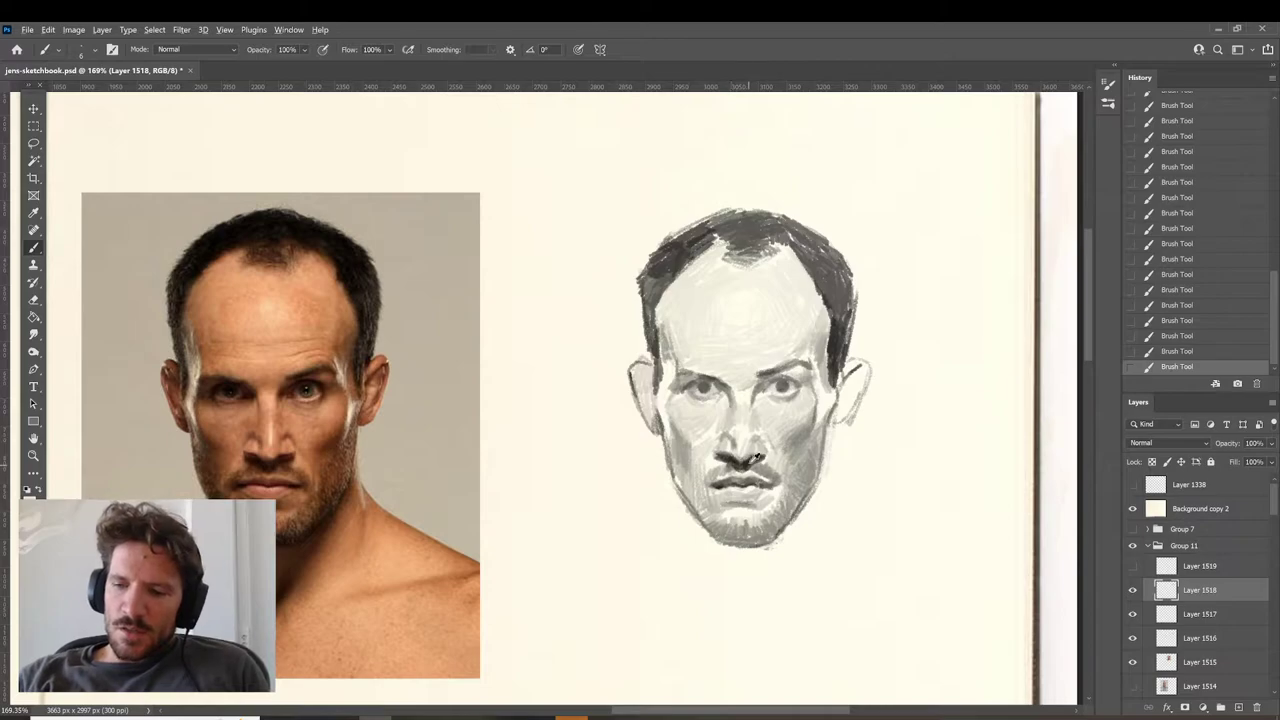
alt+click(746, 463)
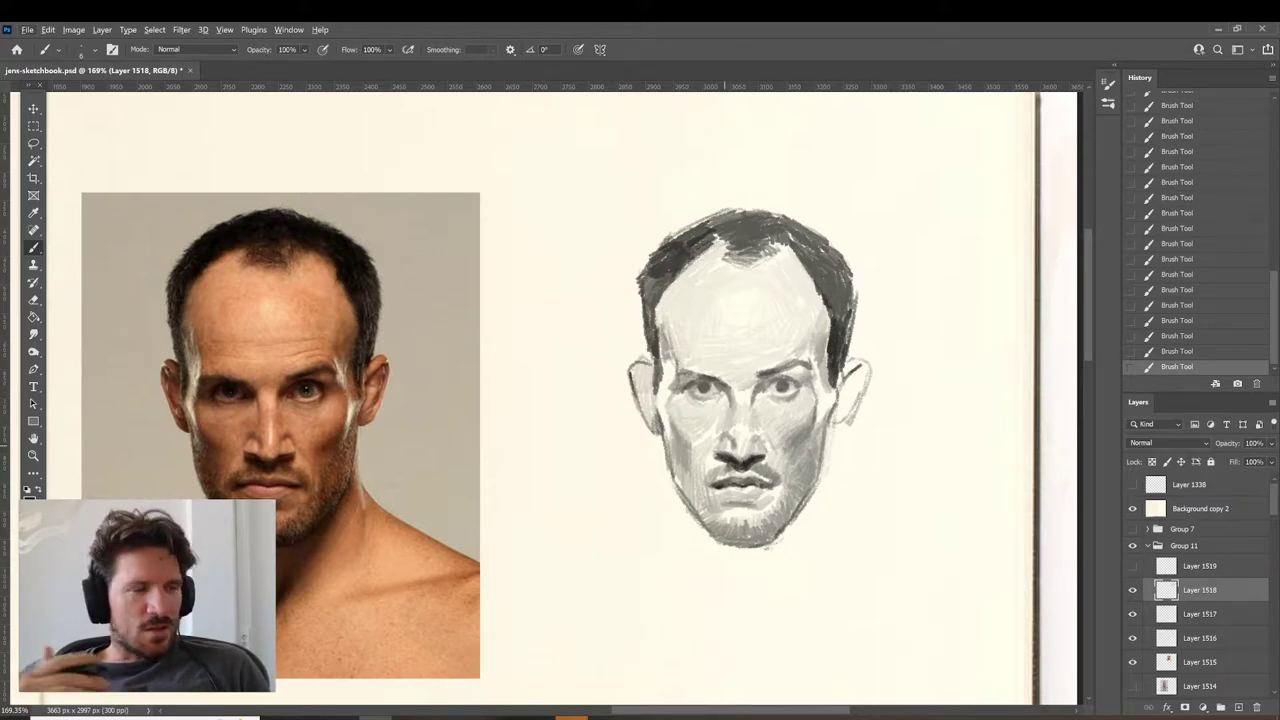
alt+click(745, 467)
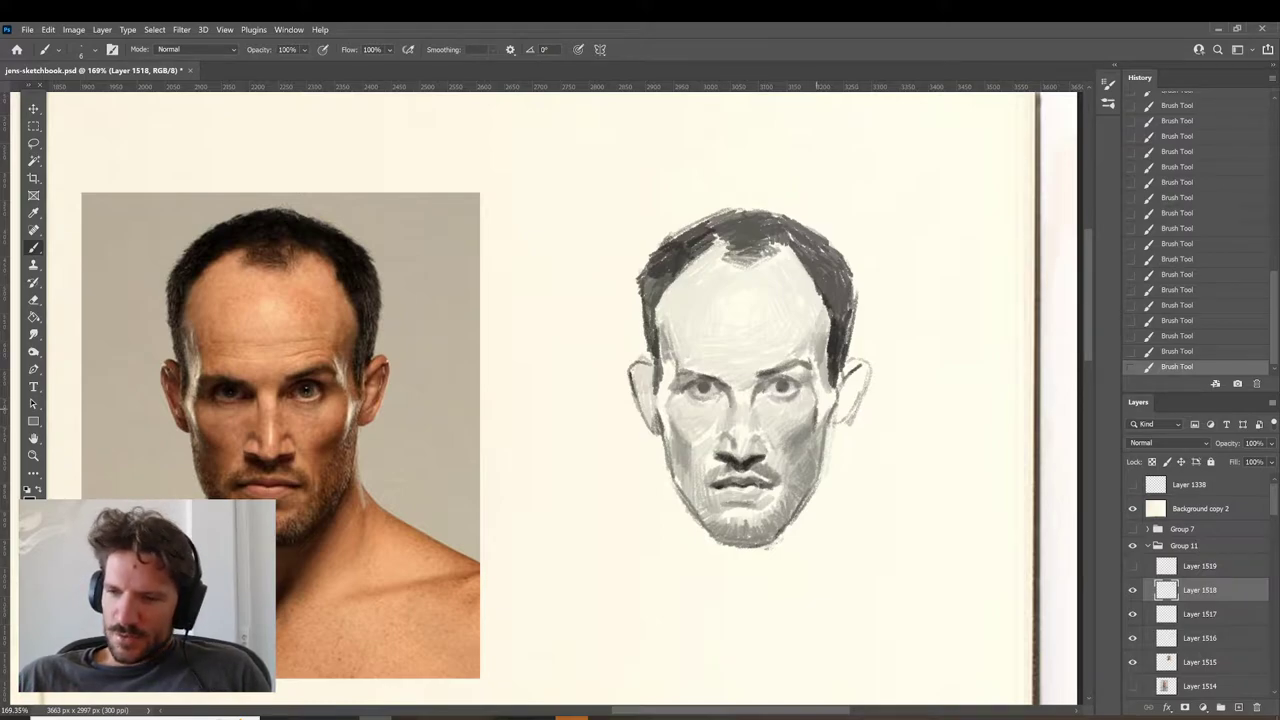
Deepen the shadow on the right cheek with a tone sampled near the ear, comparing it against the state two strokes earlier.
alt+click(820, 415)
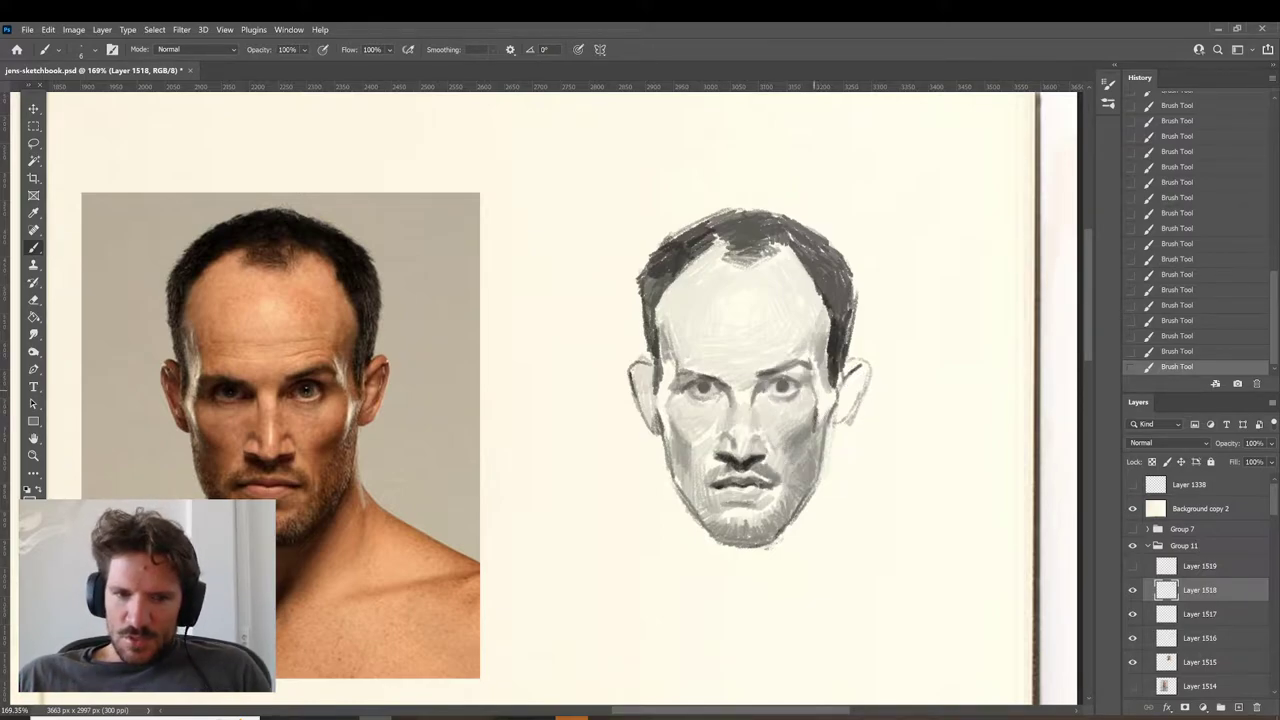
drag(814, 423, 790, 444)
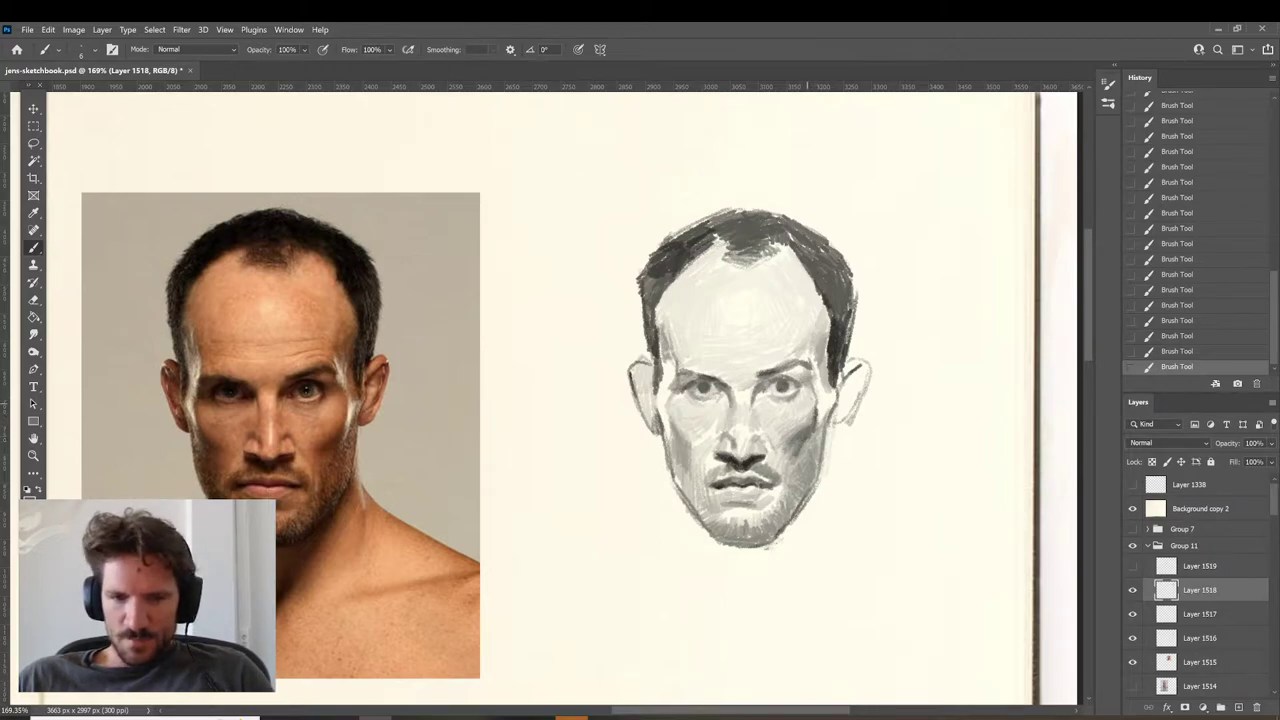
key(ctrl+z)
key(ctrl+z)
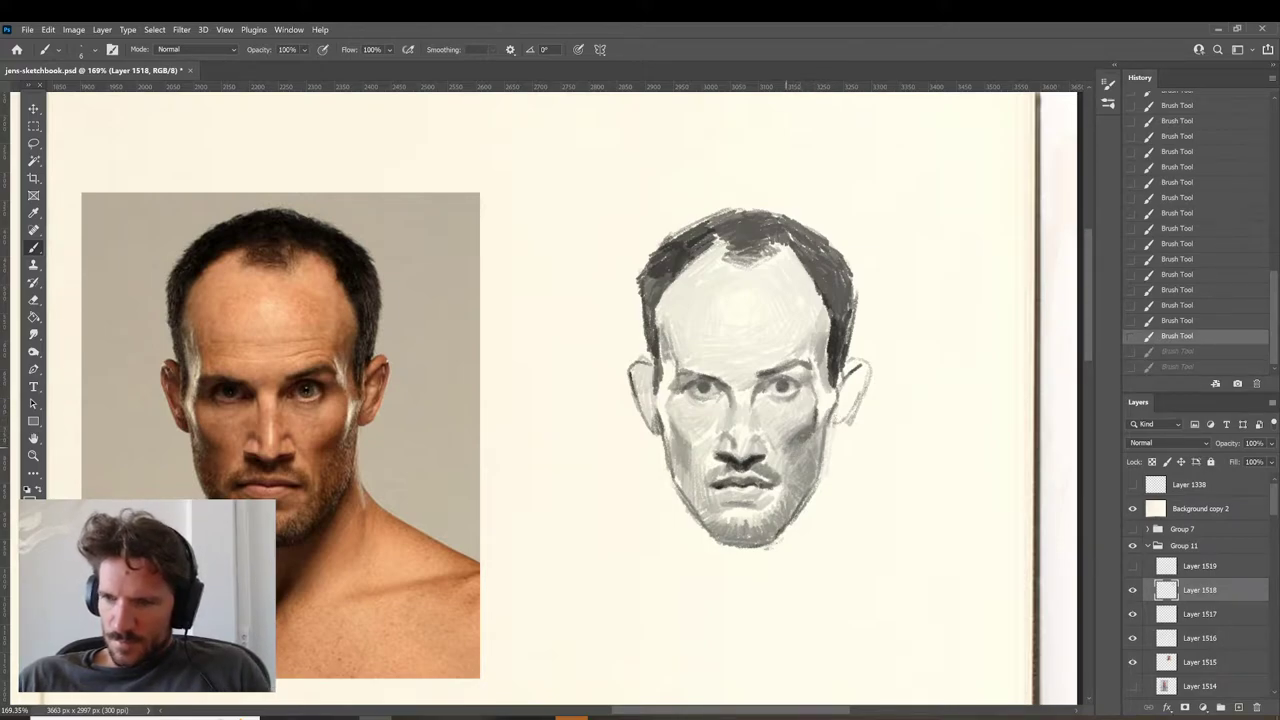
key(ctrl+shift+z)
key(ctrl+shift+z)
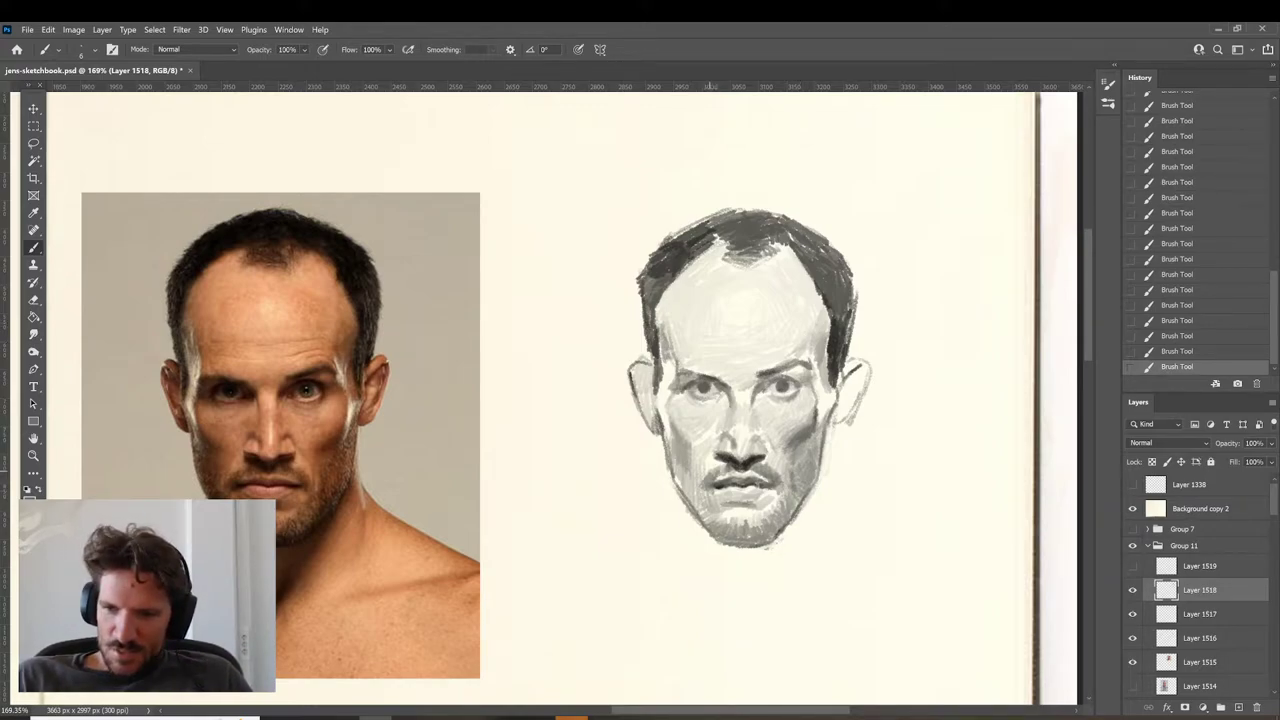
Refine the facial shading with tones sampled at the mouth corner and under the nose, checking the last two strokes by undoing and restoring them.
alt+click(719, 487)
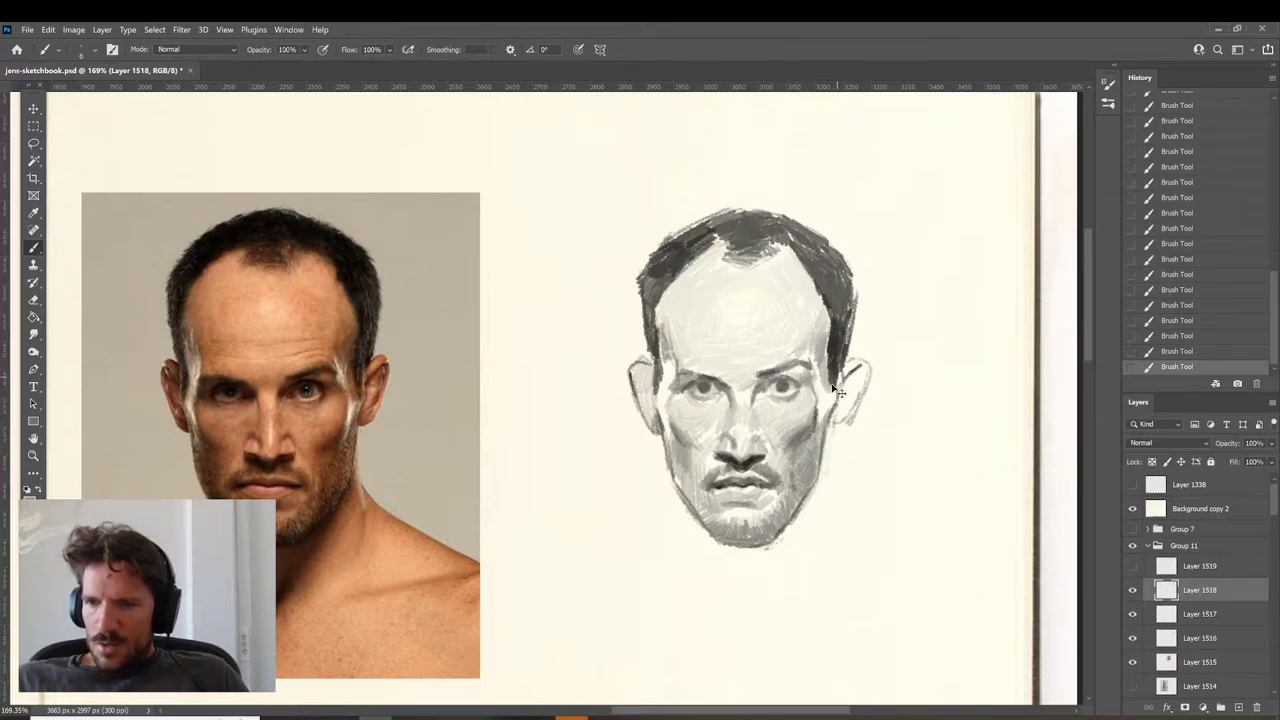
key(ctrl+z)
key(ctrl+z)
alt+click(749, 461)
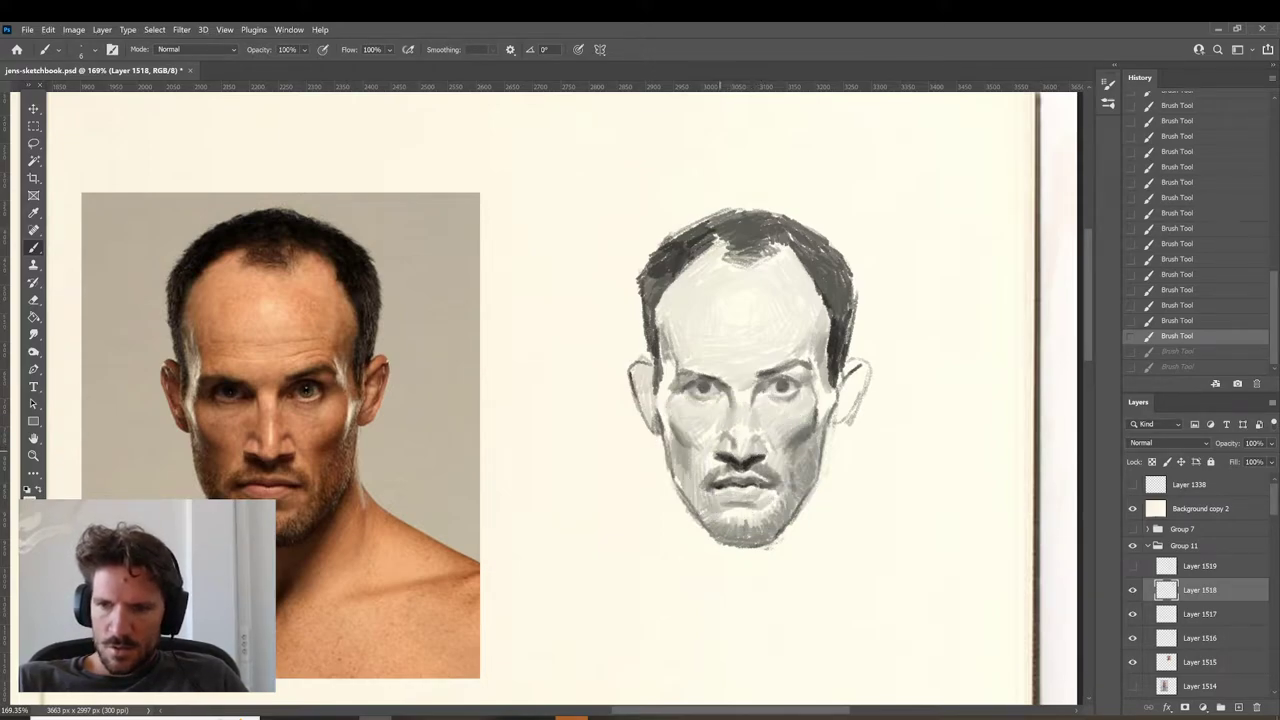
key(ctrl+shift+z)
key(ctrl+shift+z)
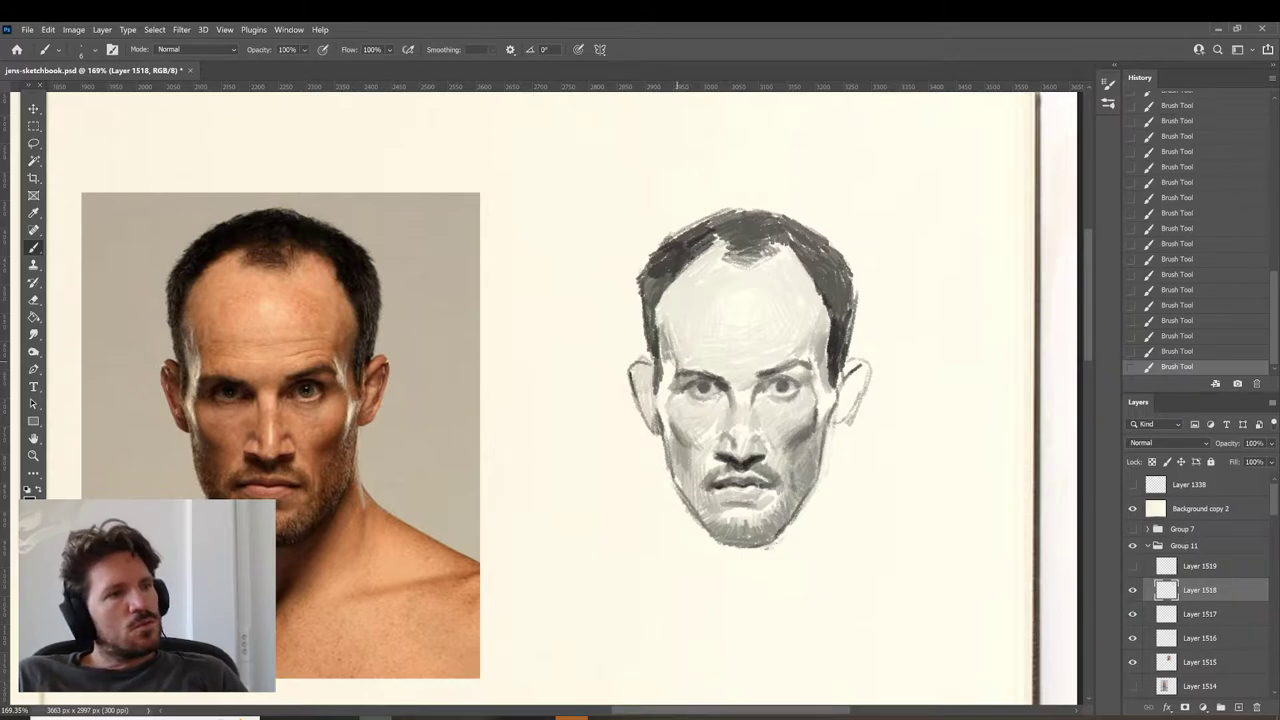
Compare the portrait without and with the last three brush strokes, then keep them.
key(ctrl+z)
key(ctrl+z)
key(ctrl+z)
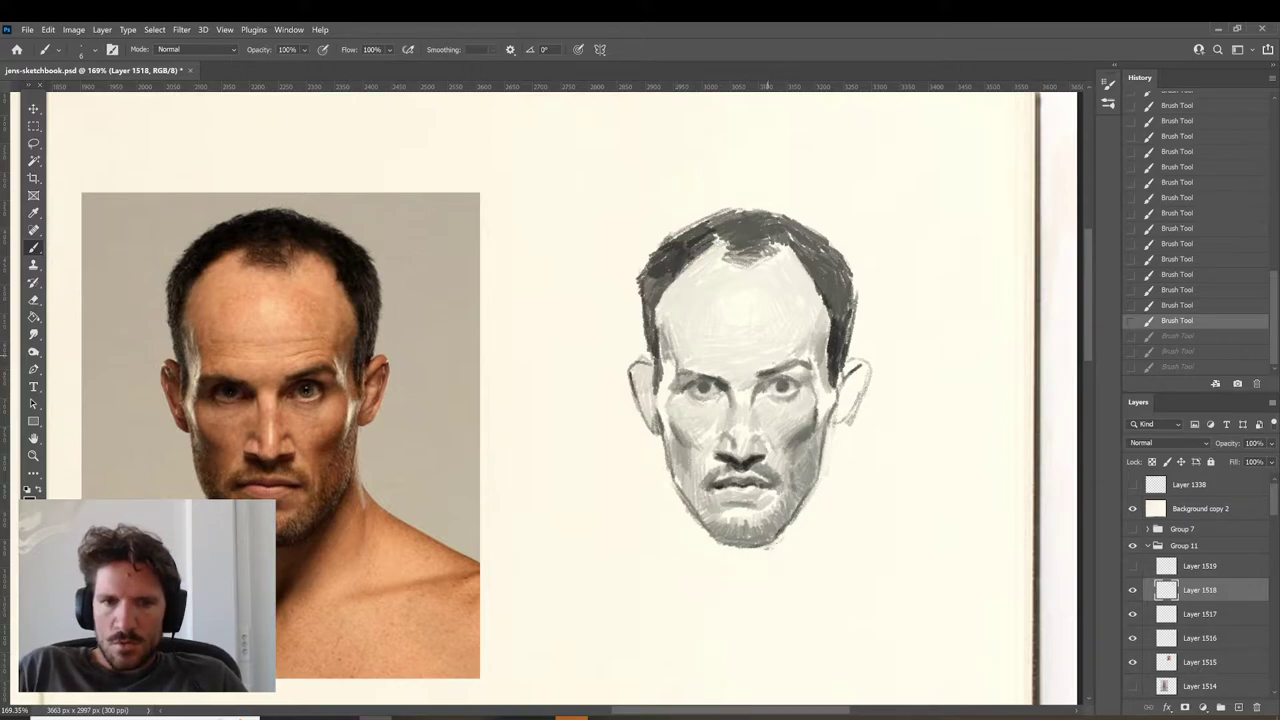
key(ctrl+shift+z)
key(ctrl+shift+z)
key(ctrl+shift+z)
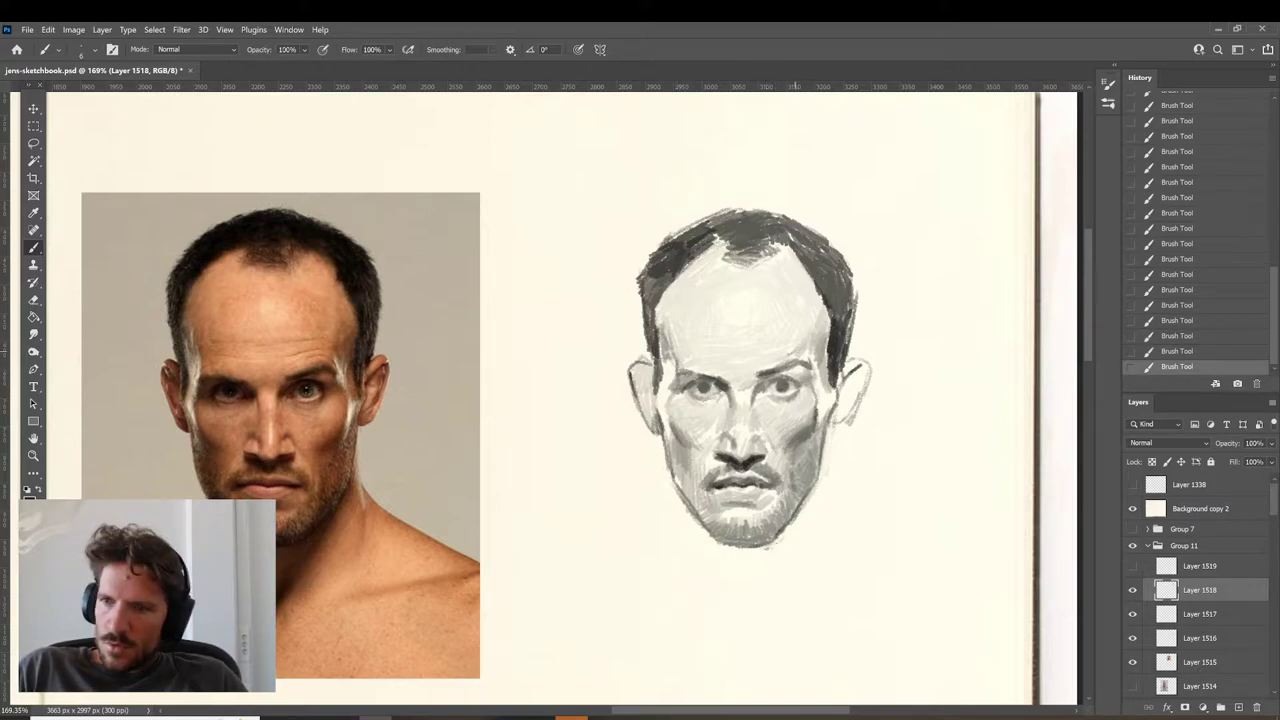
Undo the last two brush strokes, add a short stroke at the right temple above the brow, and compare the portrait without and with it.
key(ctrl+z)
key(ctrl+z)
drag(814, 356, 816, 347)
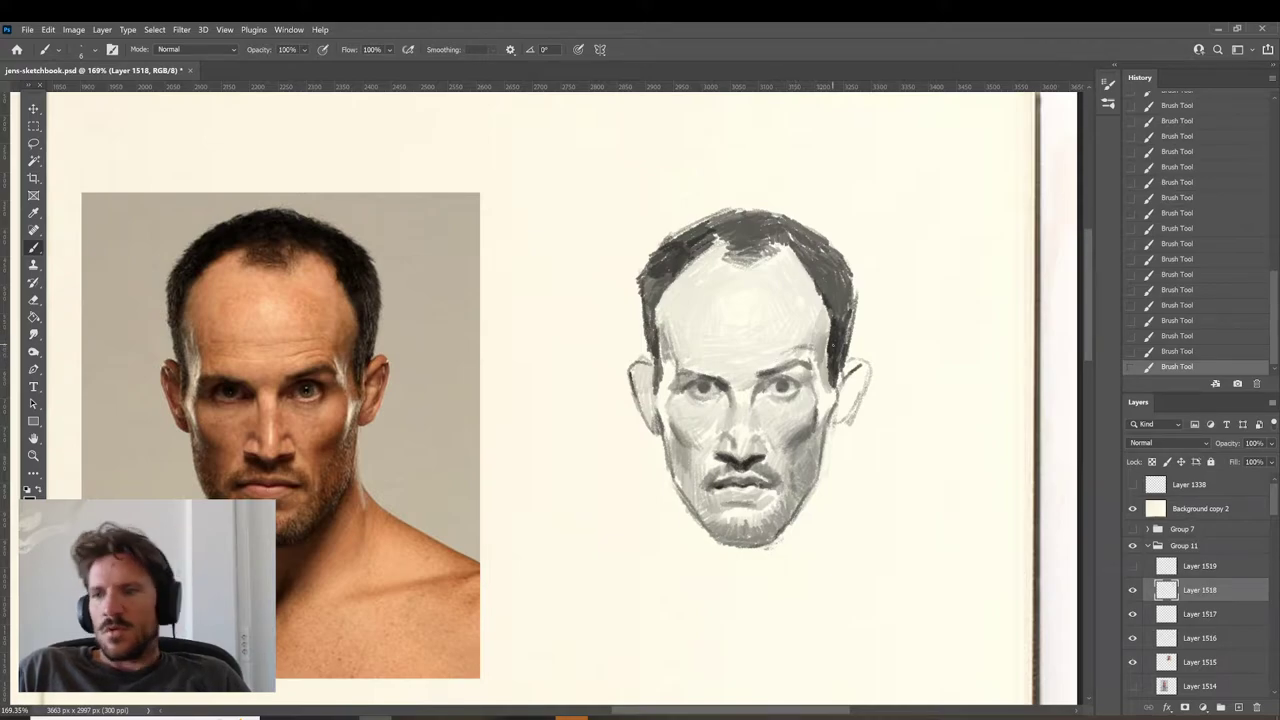
key(ctrl+z)
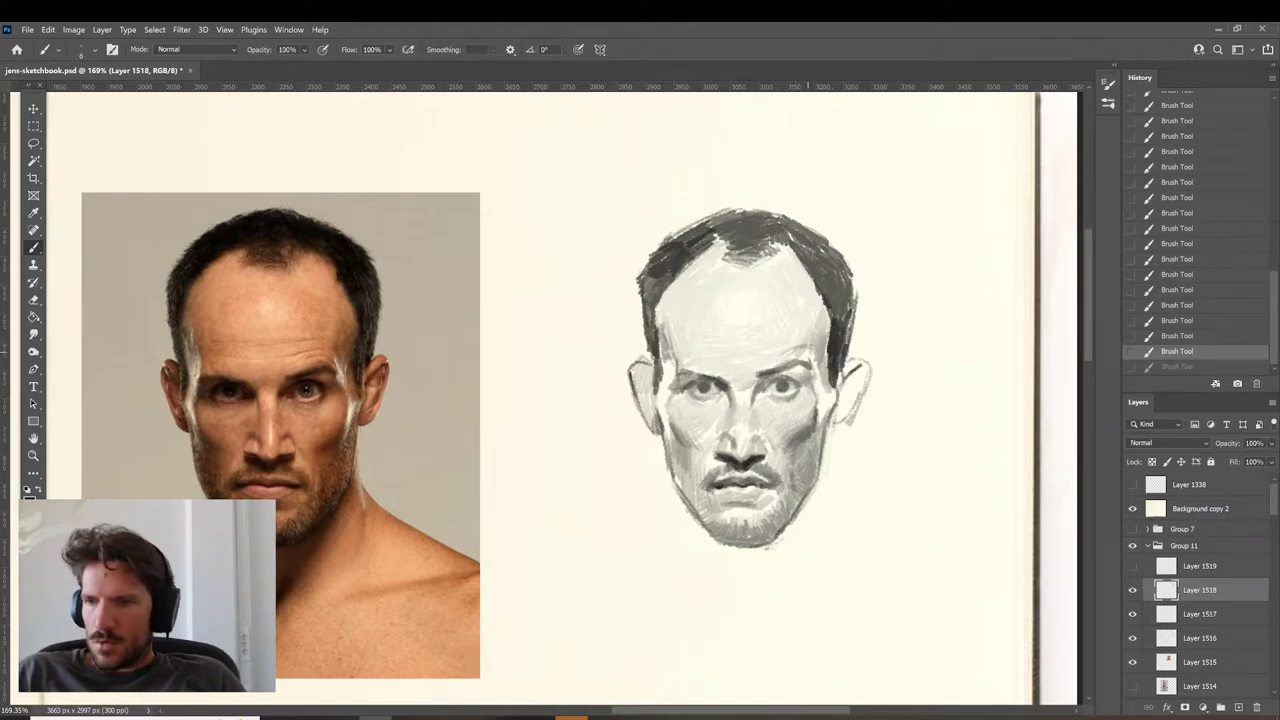
key(ctrl+shift+z)
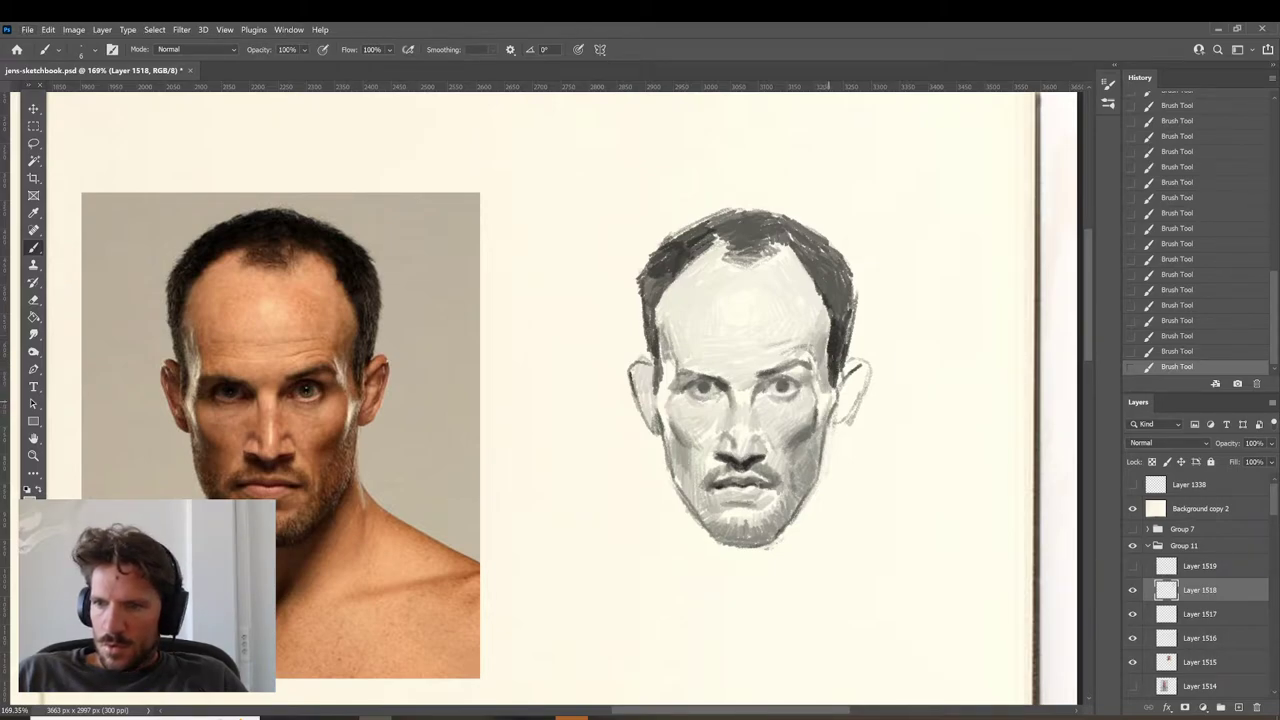
Shade the inside and lower edge of the right ear with tones sampled around it, checking the last stroke by undoing and restoring it.
alt+click(851, 373)
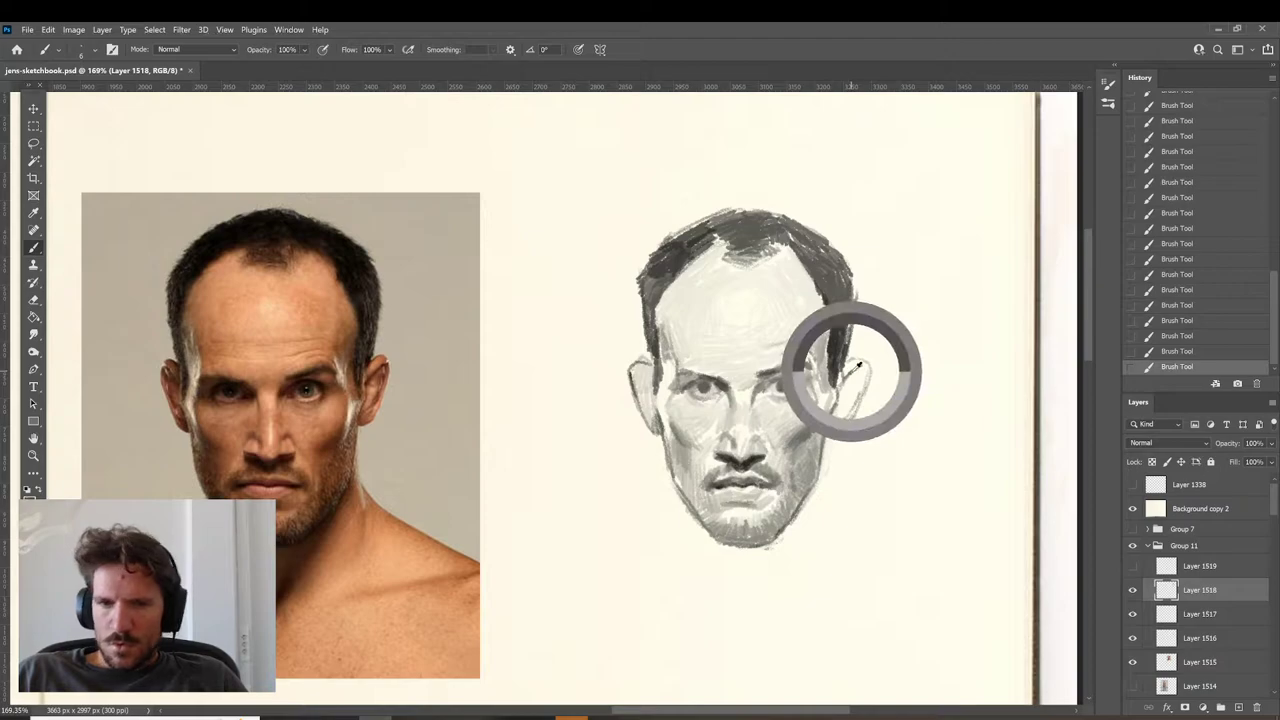
drag(852, 362, 840, 371)
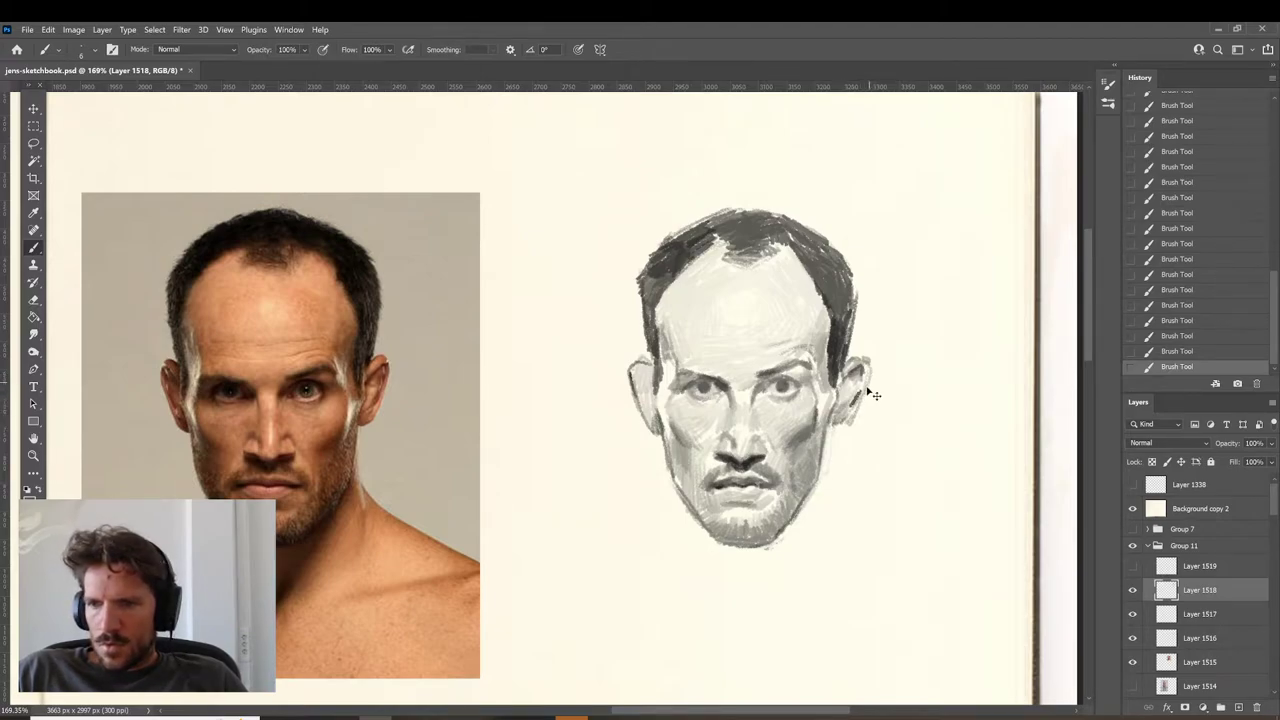
key(ctrl+z)
key(ctrl+shift+z)
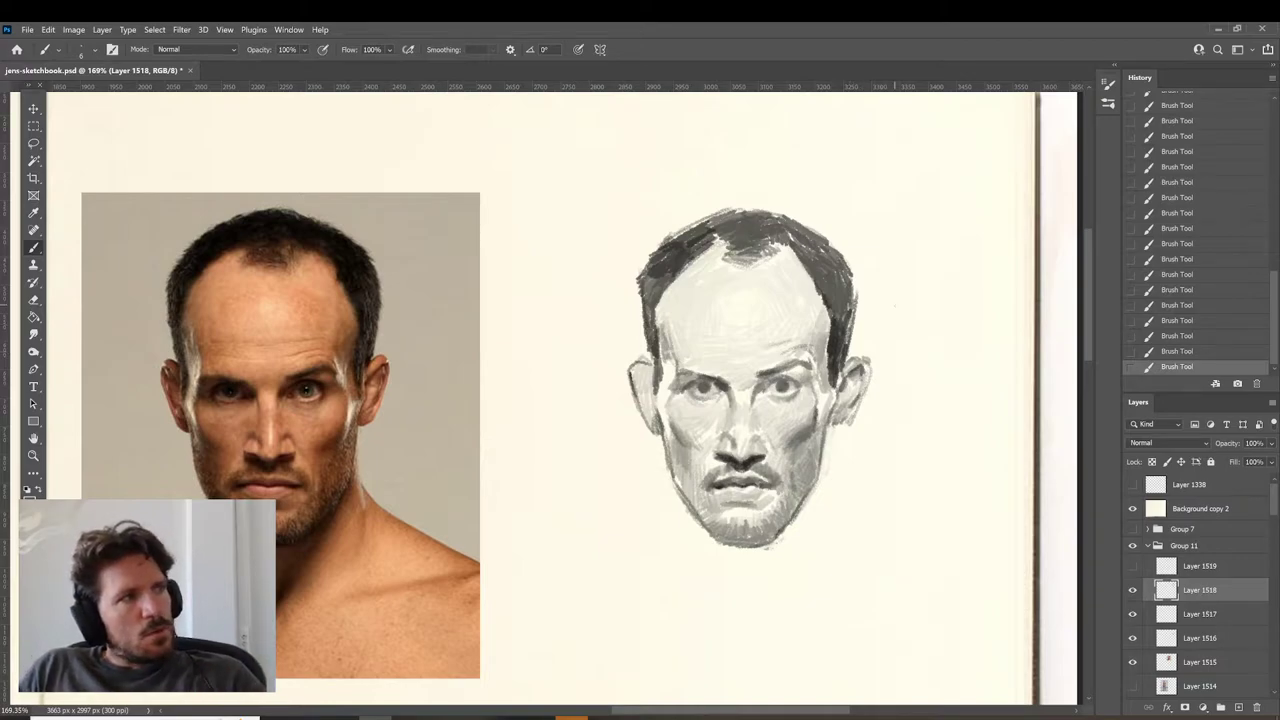
alt+click(868, 405)
drag(859, 410, 850, 425)
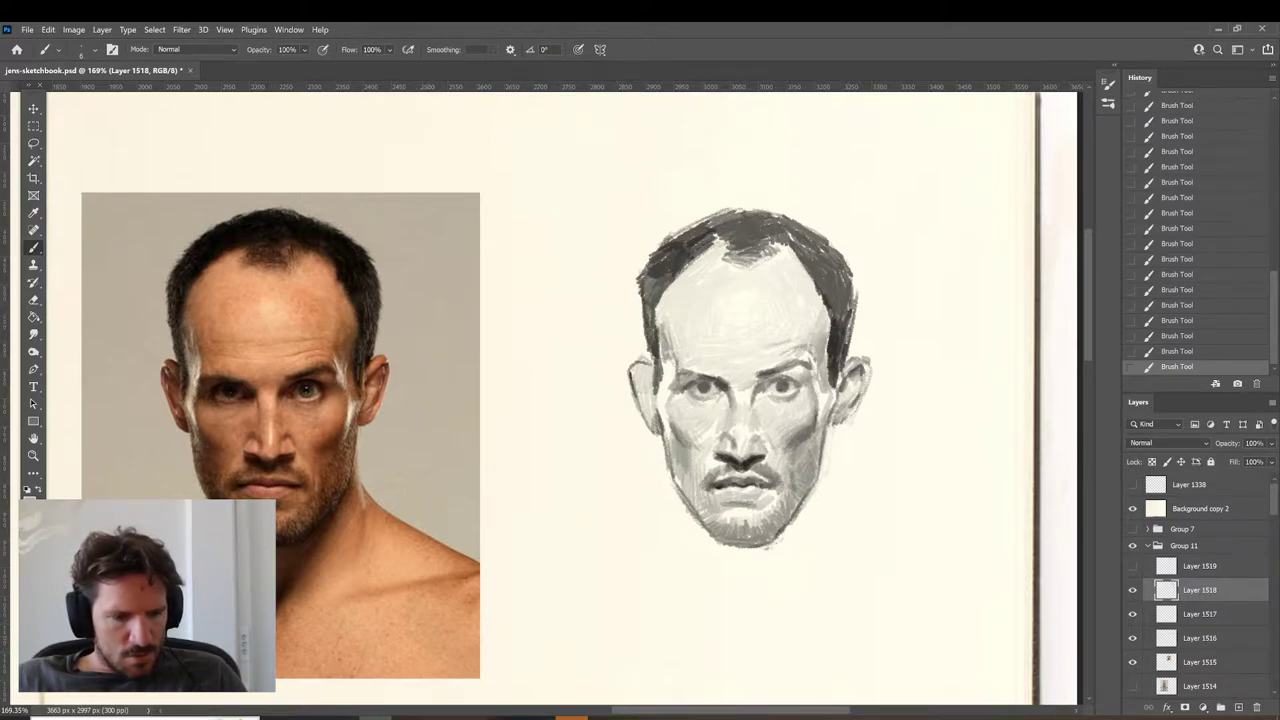
Search Windows for "audacity", replacing the query with "audio driver".
key(super)
text(au)
key(BackSpace)
key(BackSpace)
text(dacity)
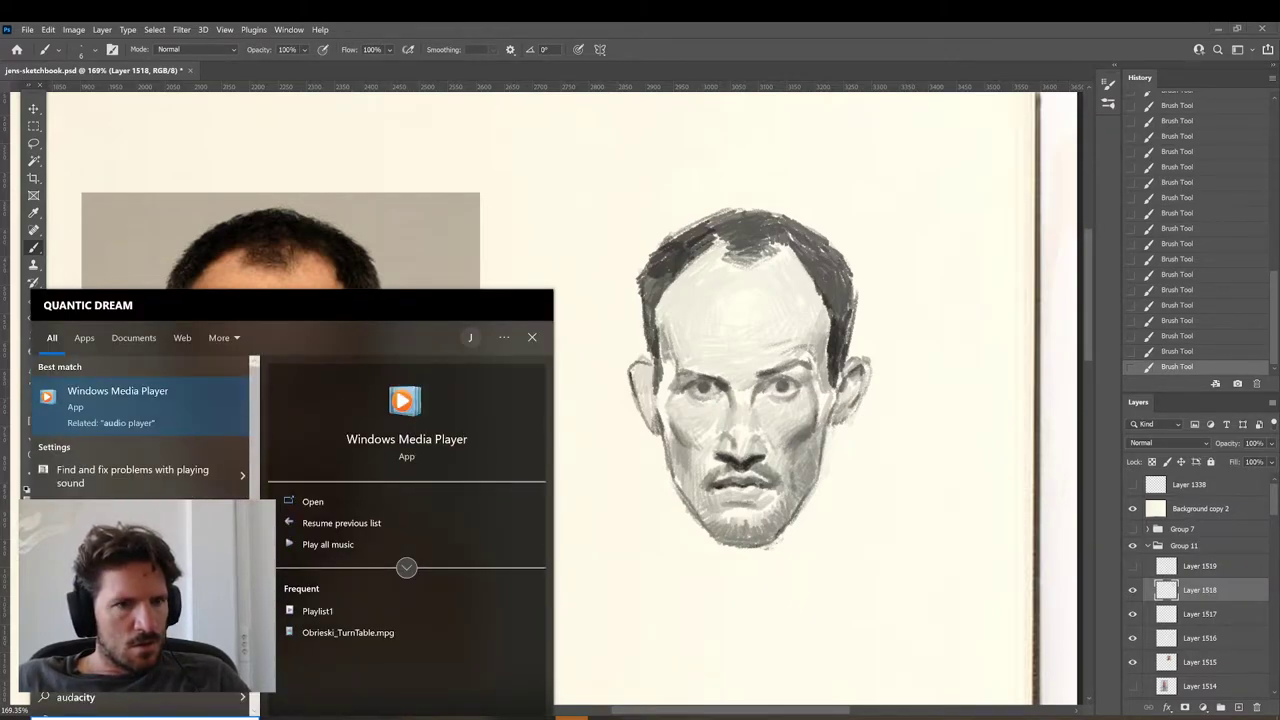
key(BackSpace)
key(BackSpace)
key(BackSpace)
key(BackSpace)
key(BackSpace)
text(io driver)
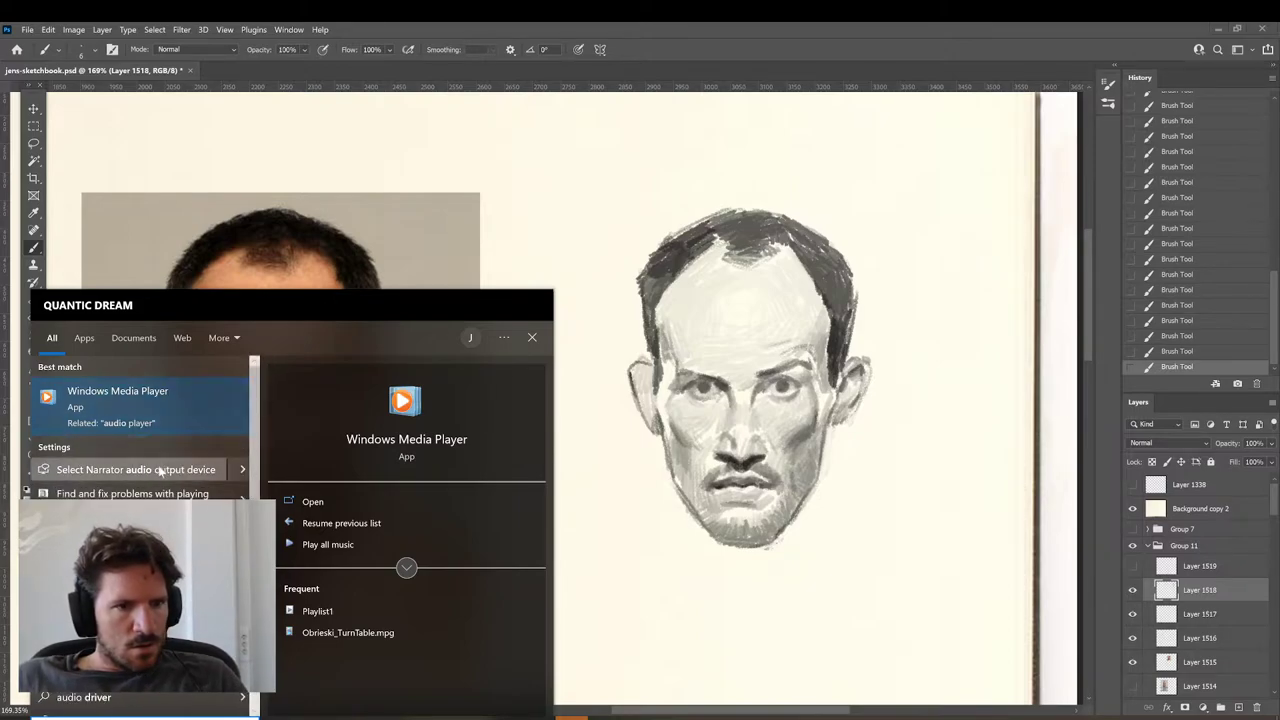
Open the Windows sound settings and show the options of the Speakers output device in the list of managed sound devices.
click(150, 532)
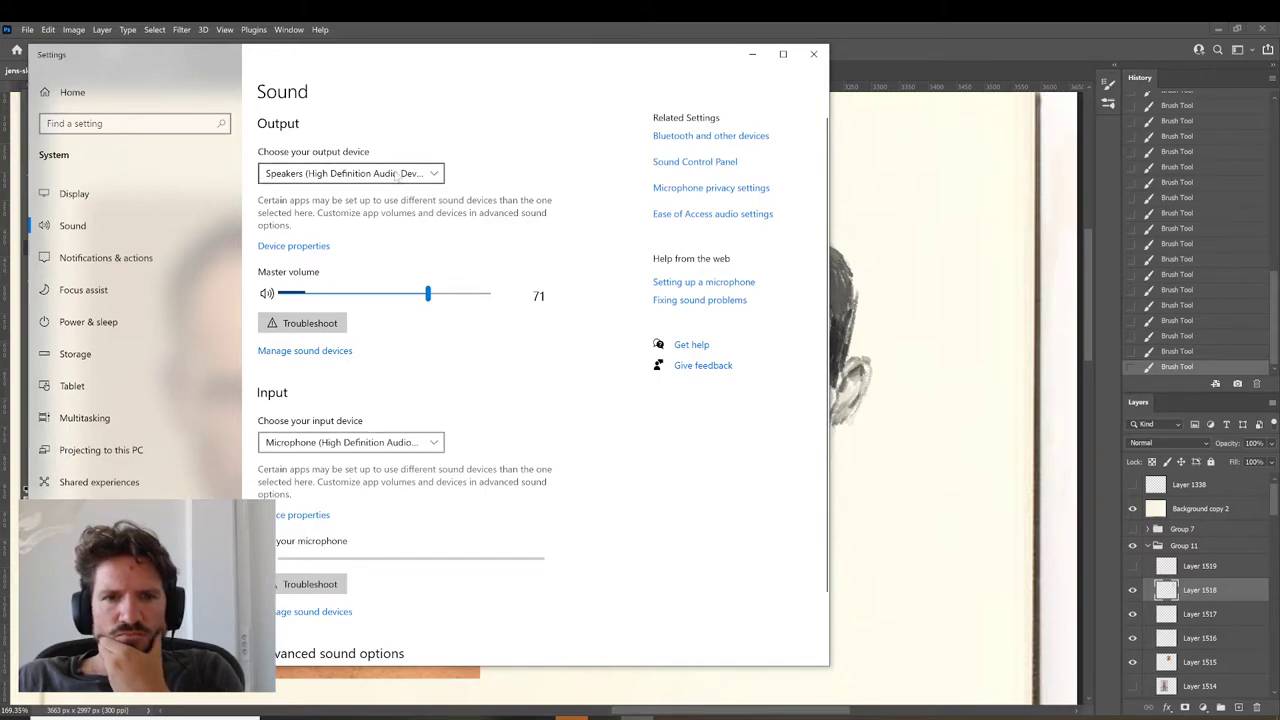
click(336, 350)
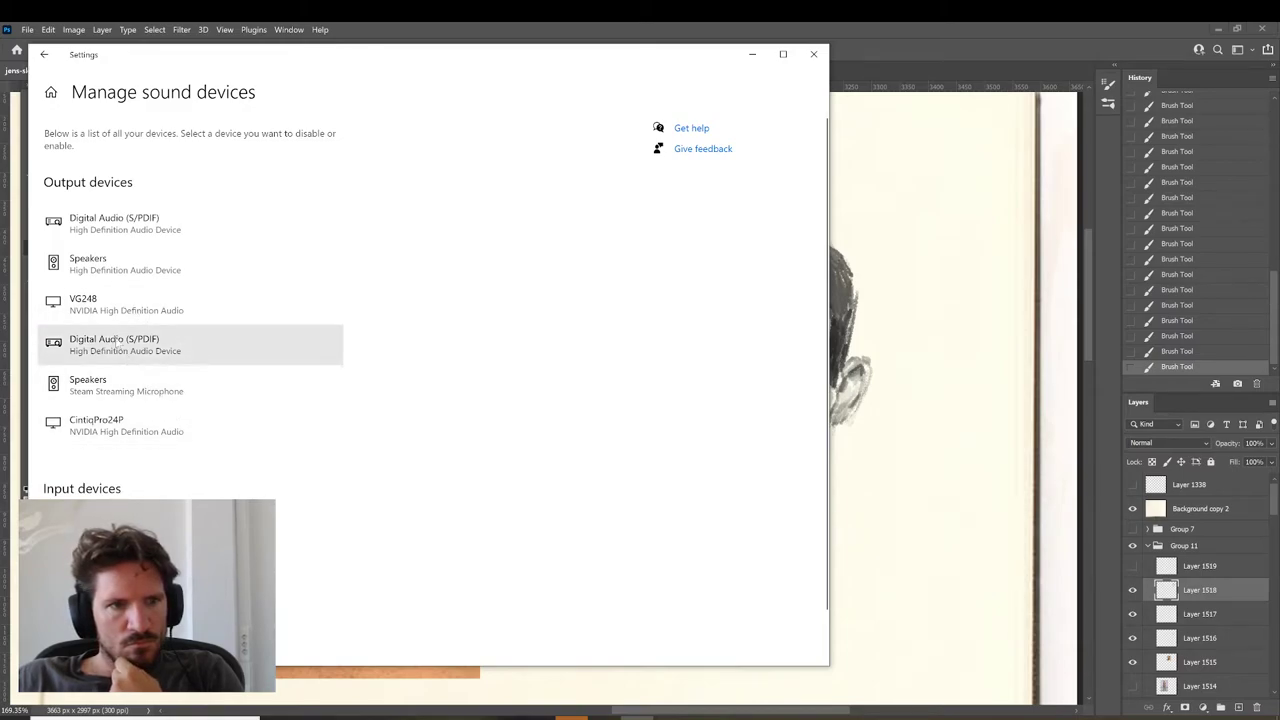
click(175, 270)
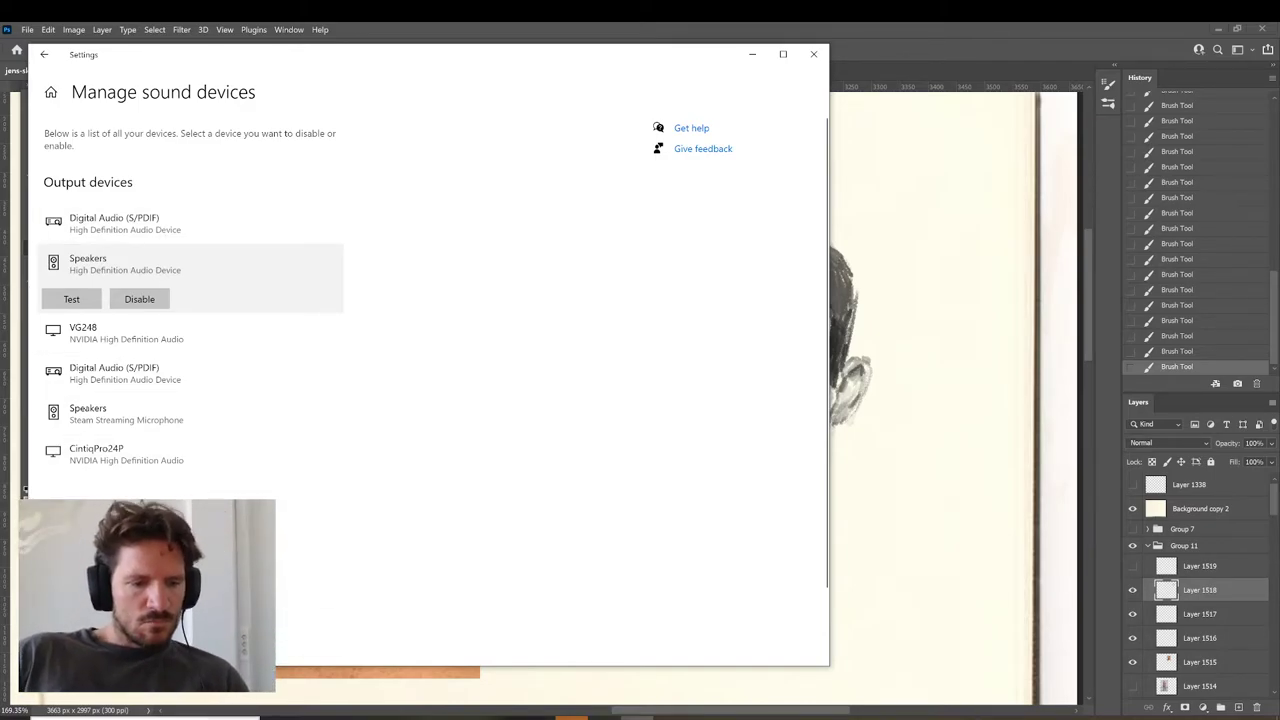
Launch Spotify from the Windows search and return to the main Sound page of the Windows settings.
click(145, 718)
text(s)
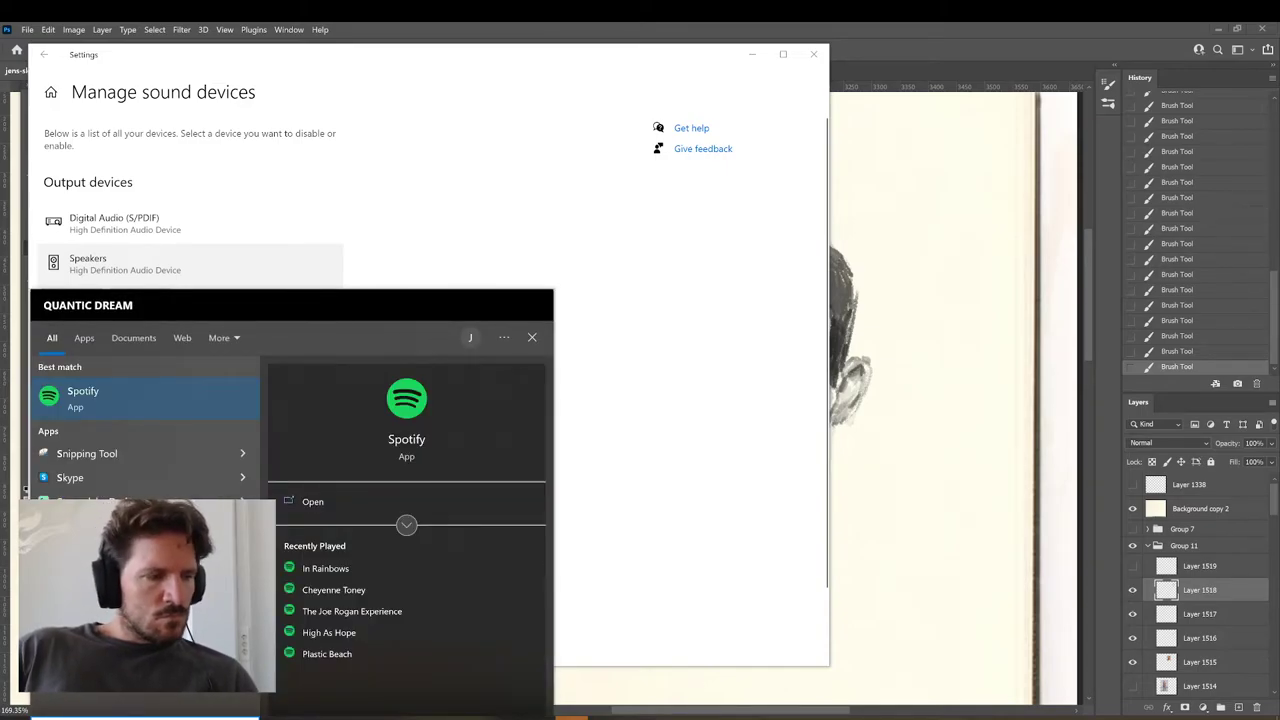
key(Return)
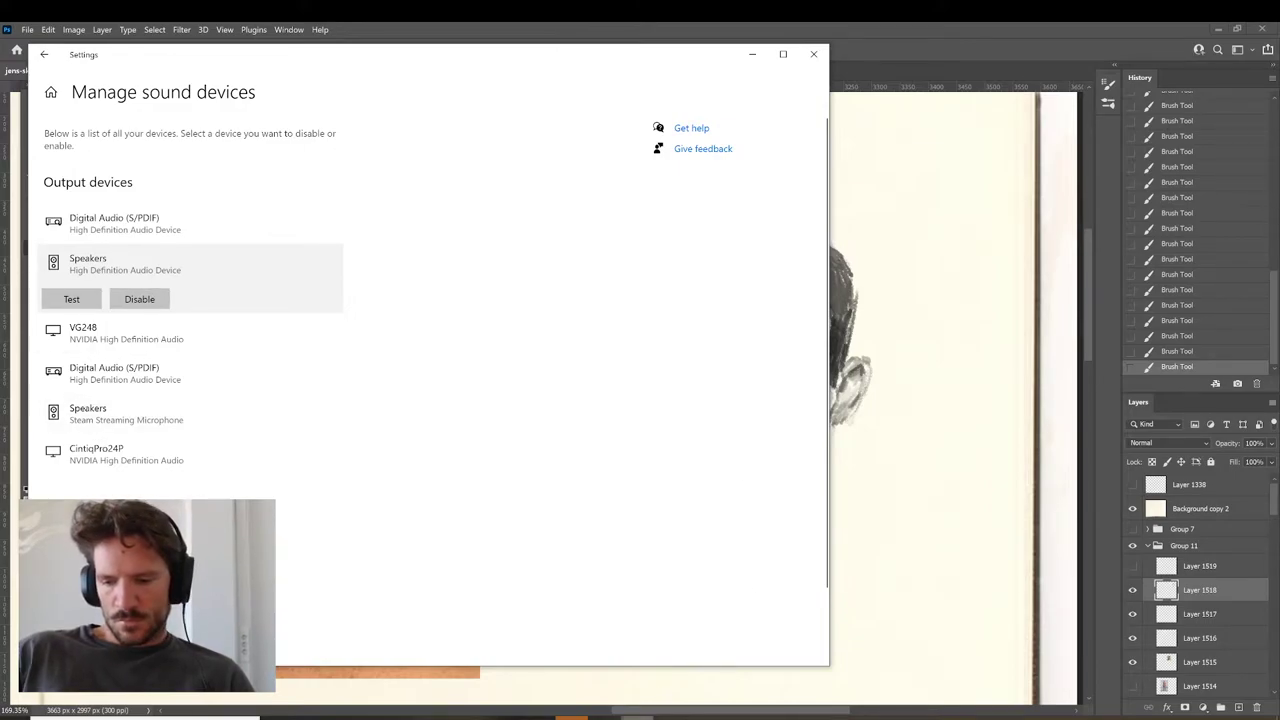
key(alt+Tab)
key(alt+Tab)
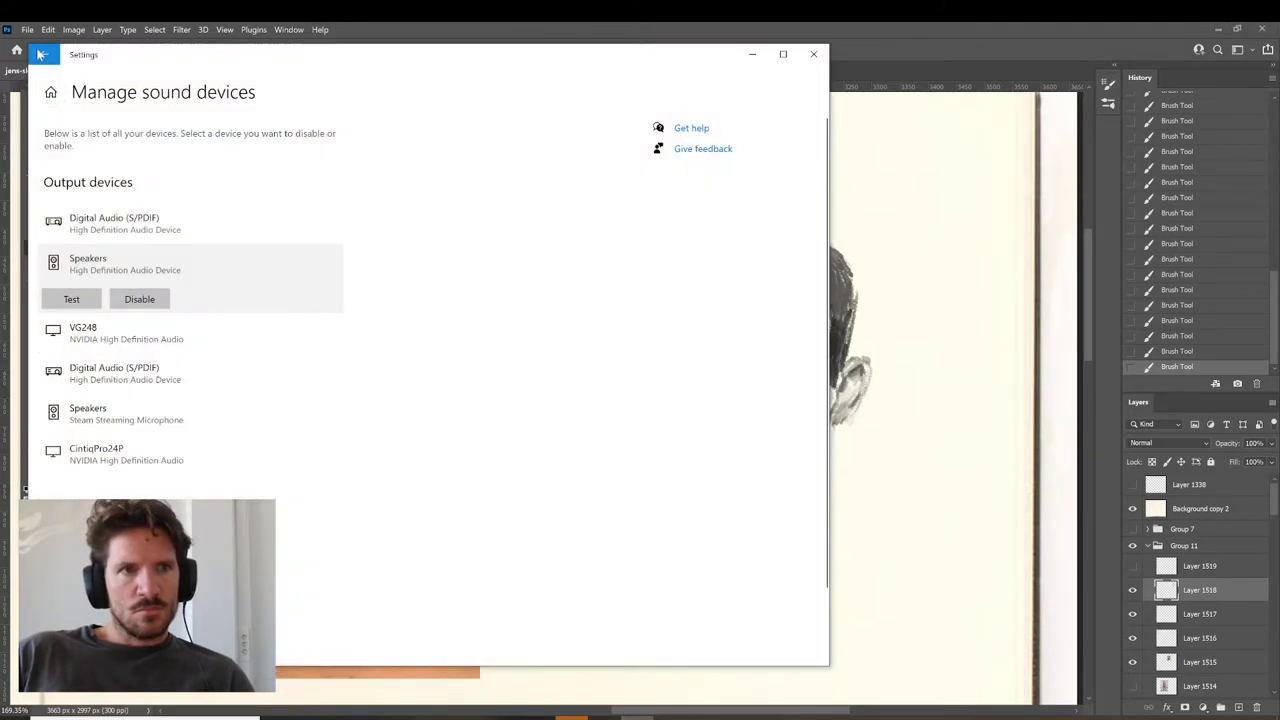
click(40, 55)
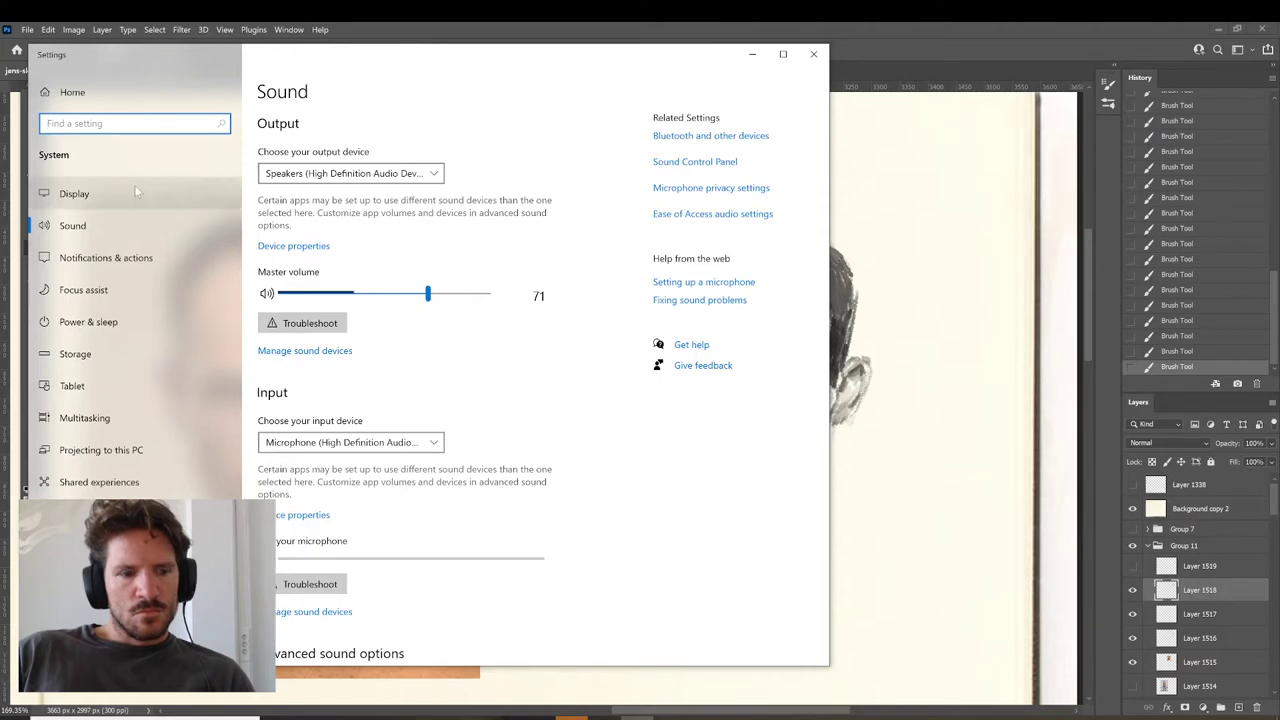
Open the Control Panel through the Windows search and bring up its Sound dialog with the playback devices.
click(112, 717)
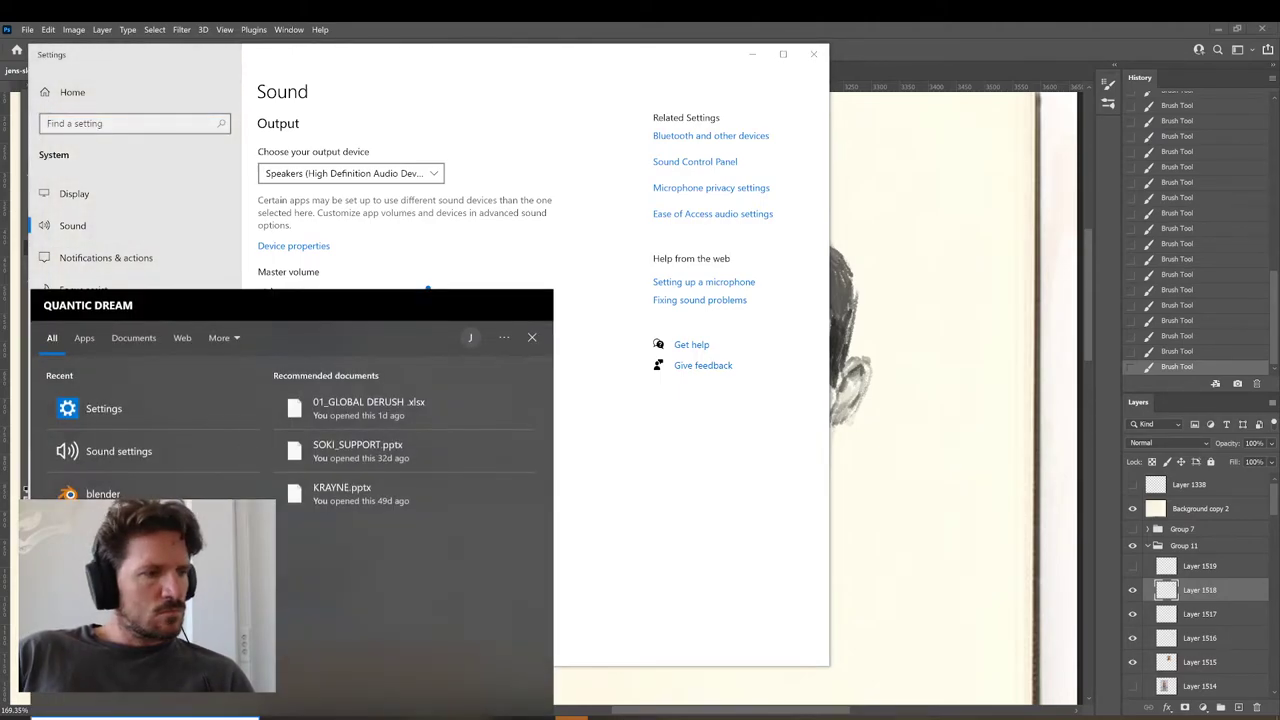
text(co)
click(139, 408)
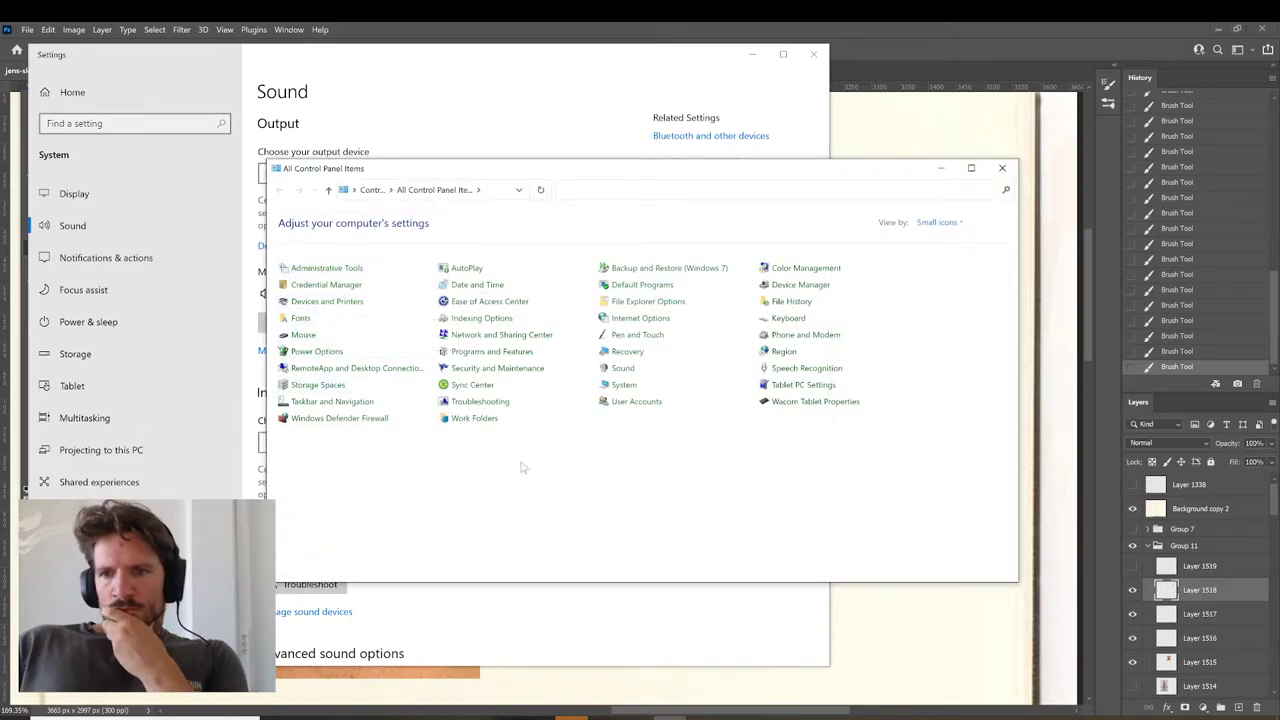
click(630, 374)
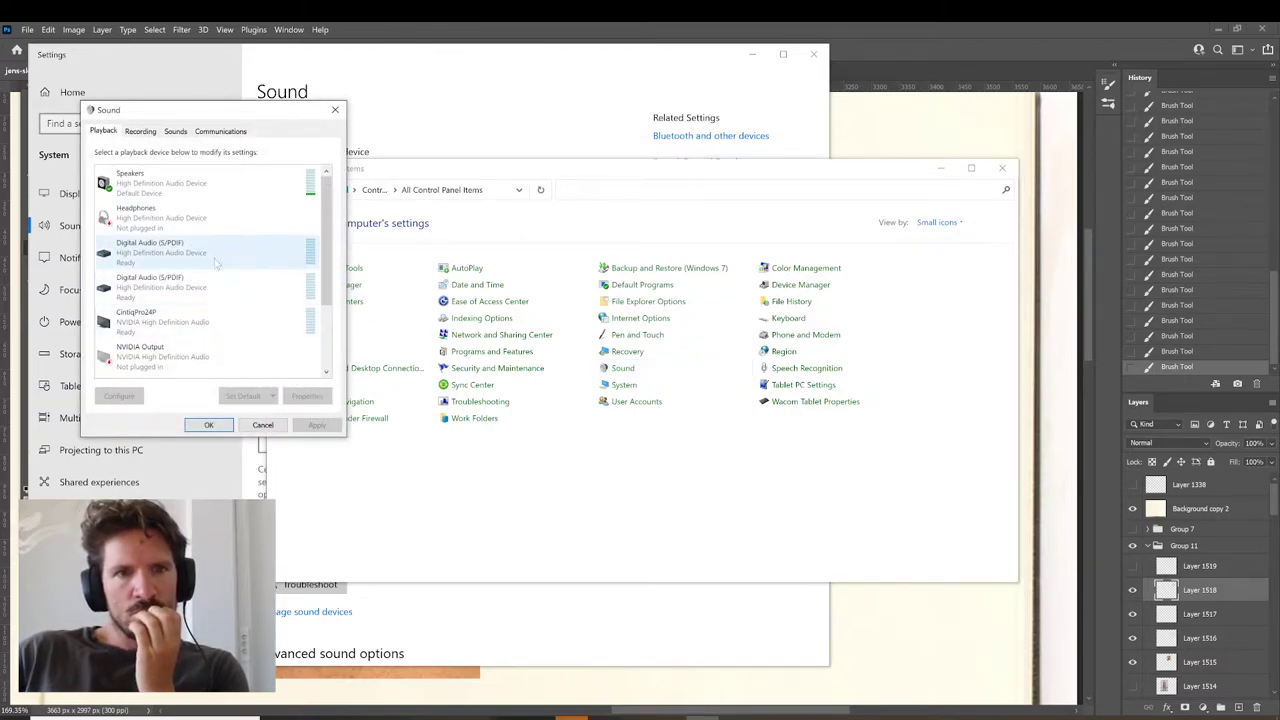
Open the properties of the Speakers playback device and review its levels, enhancements, spatial sound, advanced and general settings.
right_click(208, 186)
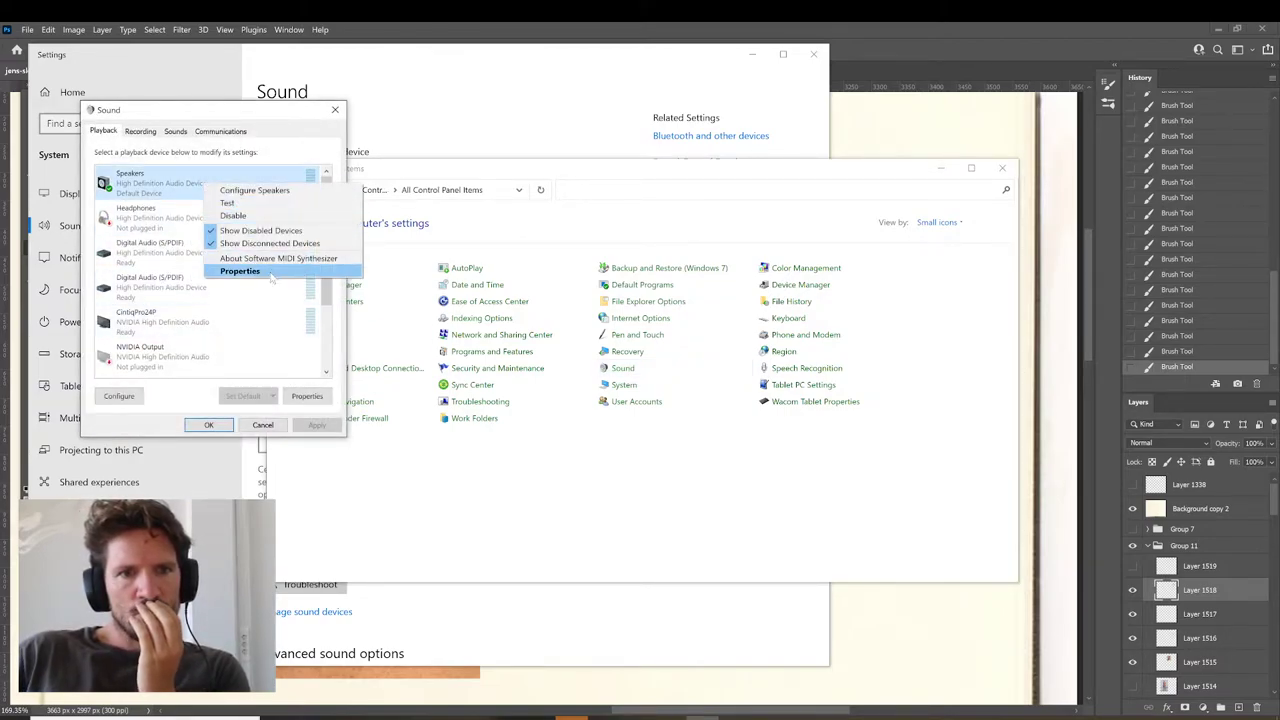
click(240, 271)
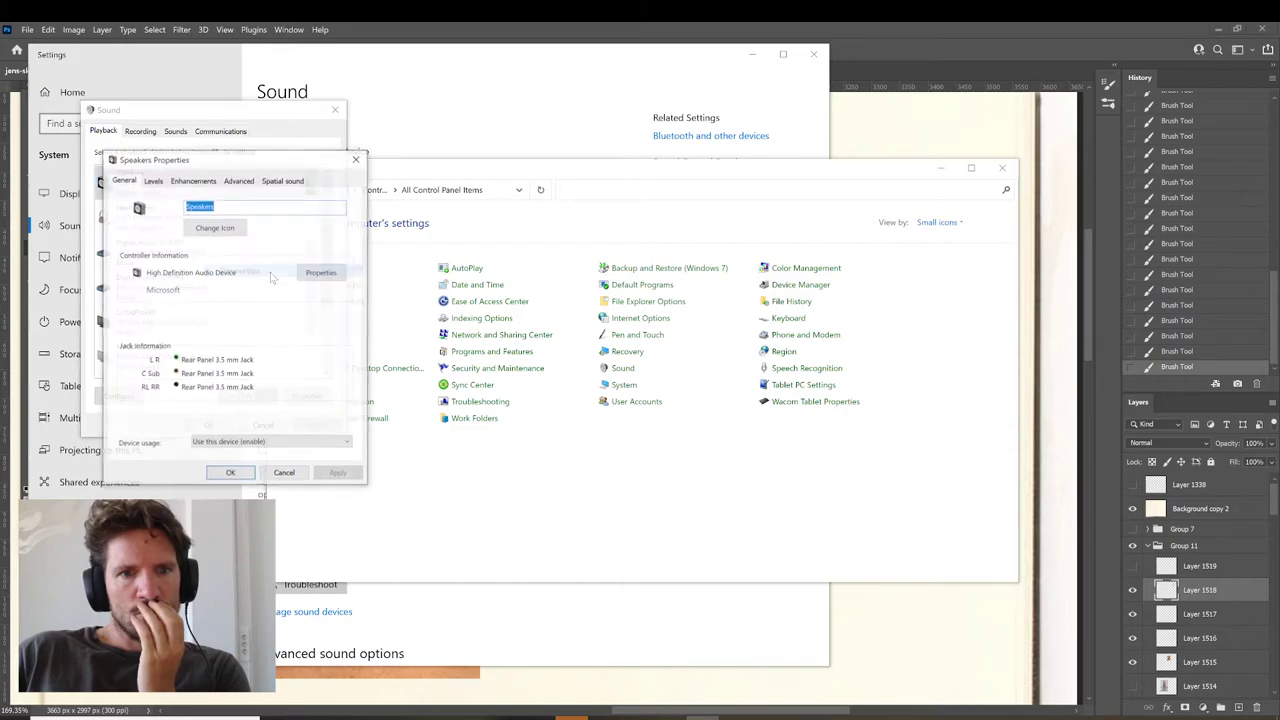
click(155, 183)
click(193, 181)
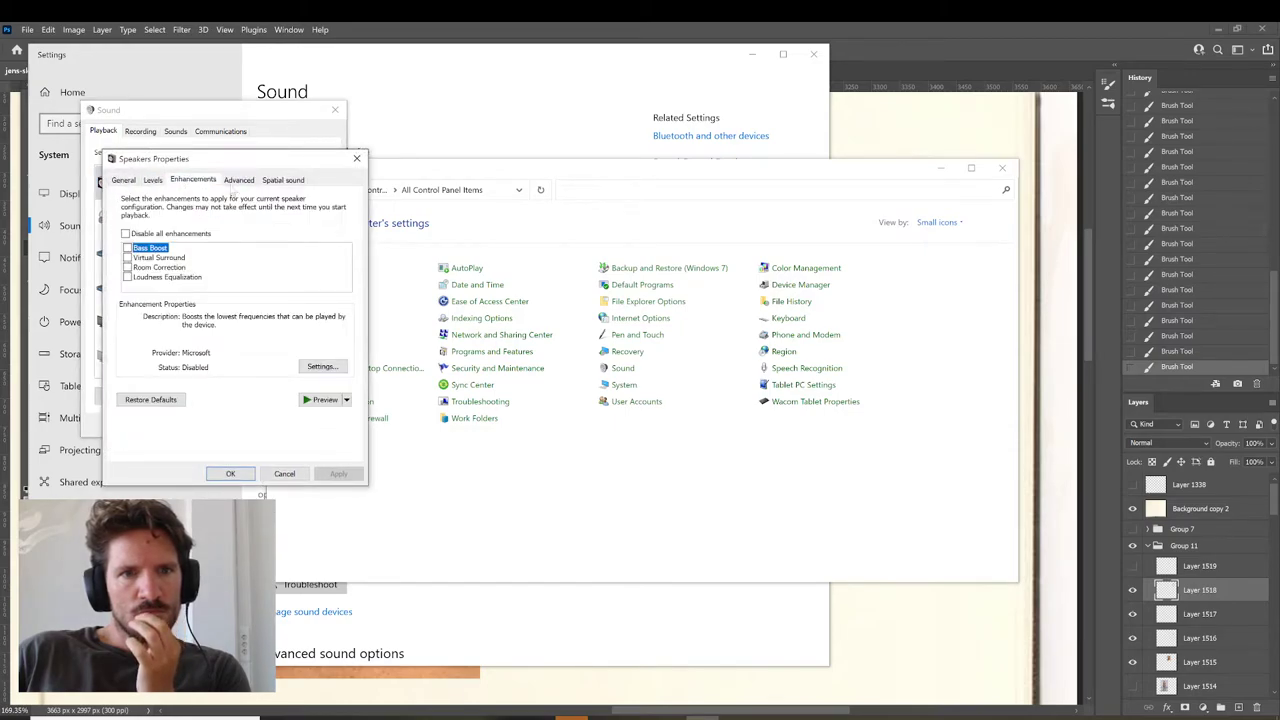
click(290, 181)
click(240, 181)
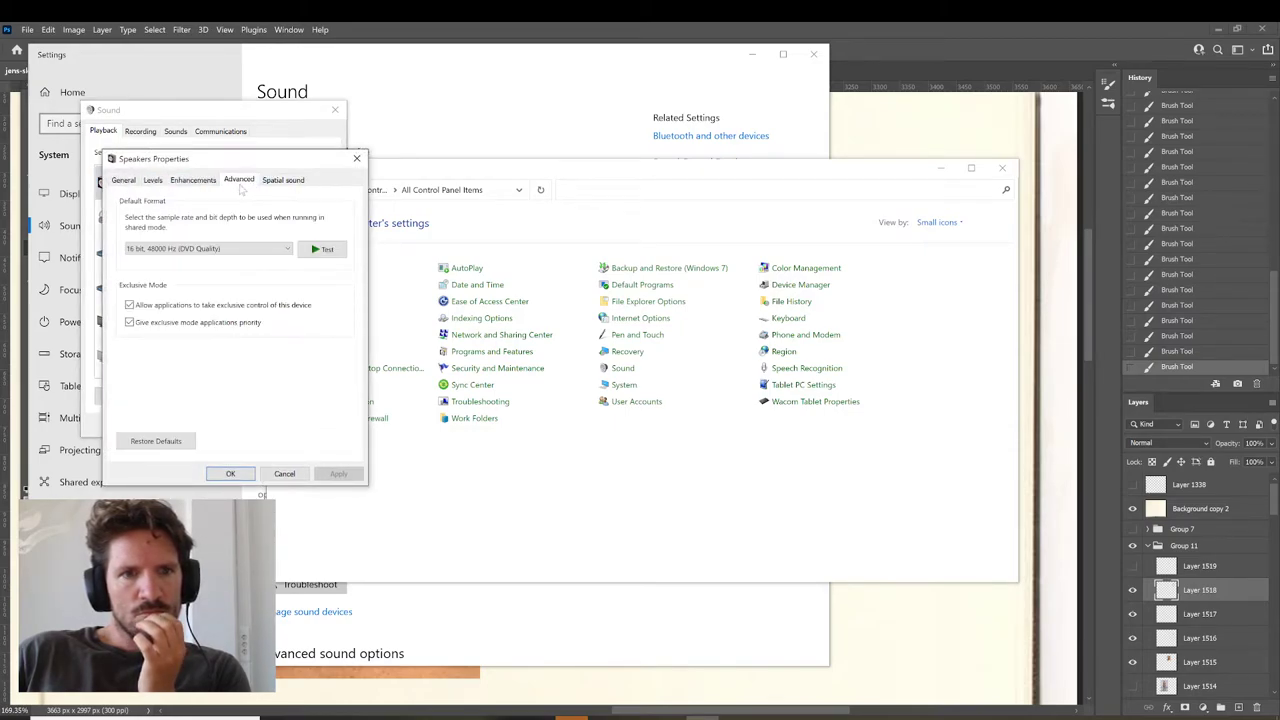
click(126, 182)
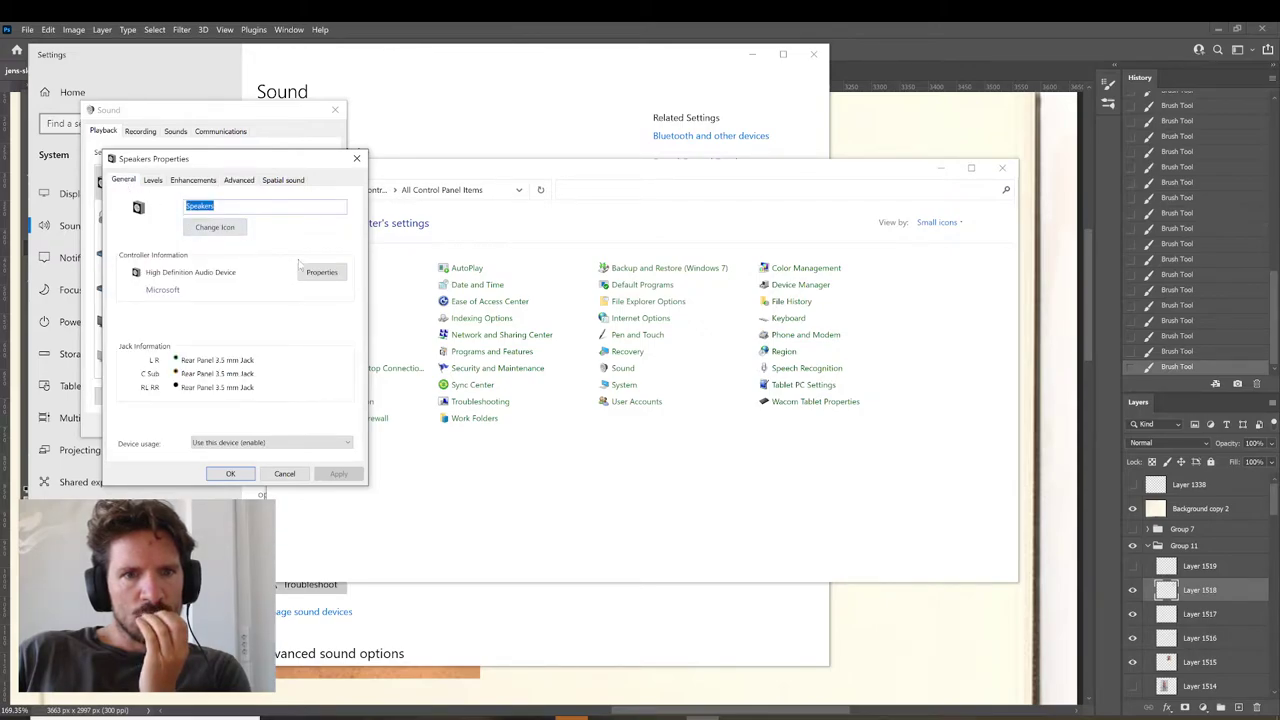
Inspect the details and events of the High Definition Audio Device controller, and close its properties without changes.
click(322, 279)
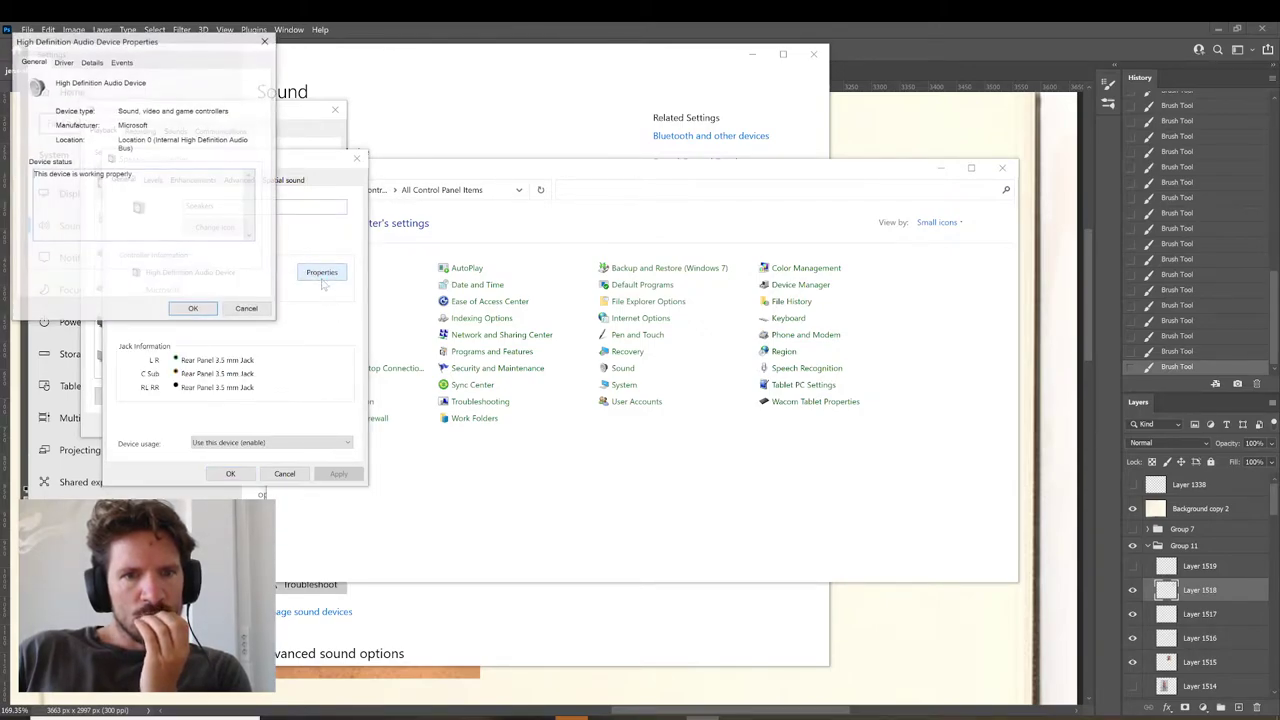
click(91, 62)
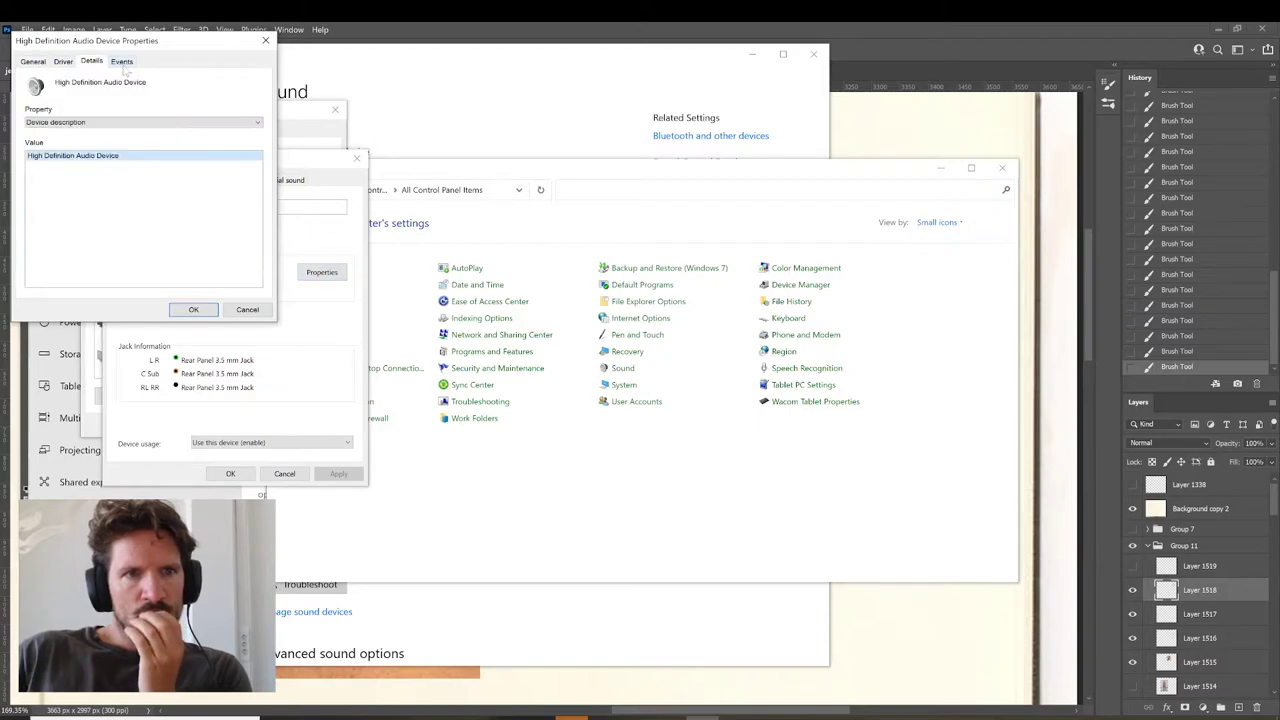
click(122, 62)
click(248, 310)
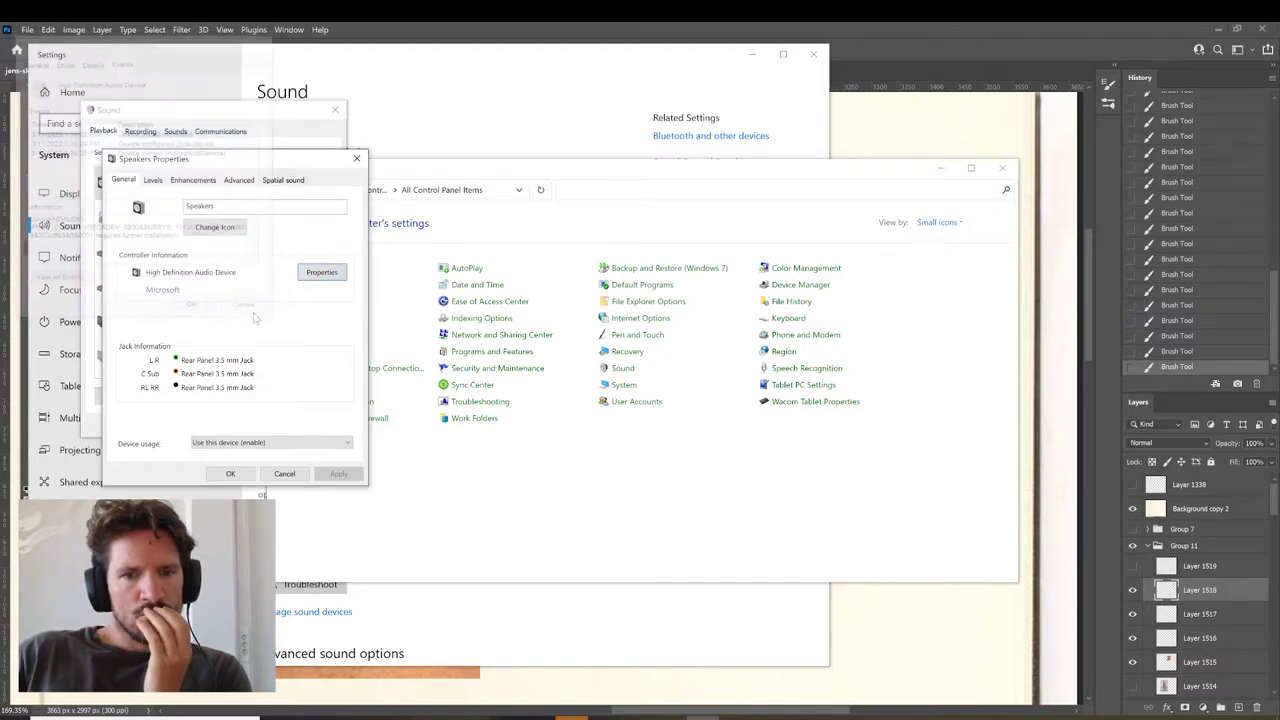
Check the levels and enhancements of the Speakers device again and dismiss its properties without changes.
click(153, 180)
click(192, 181)
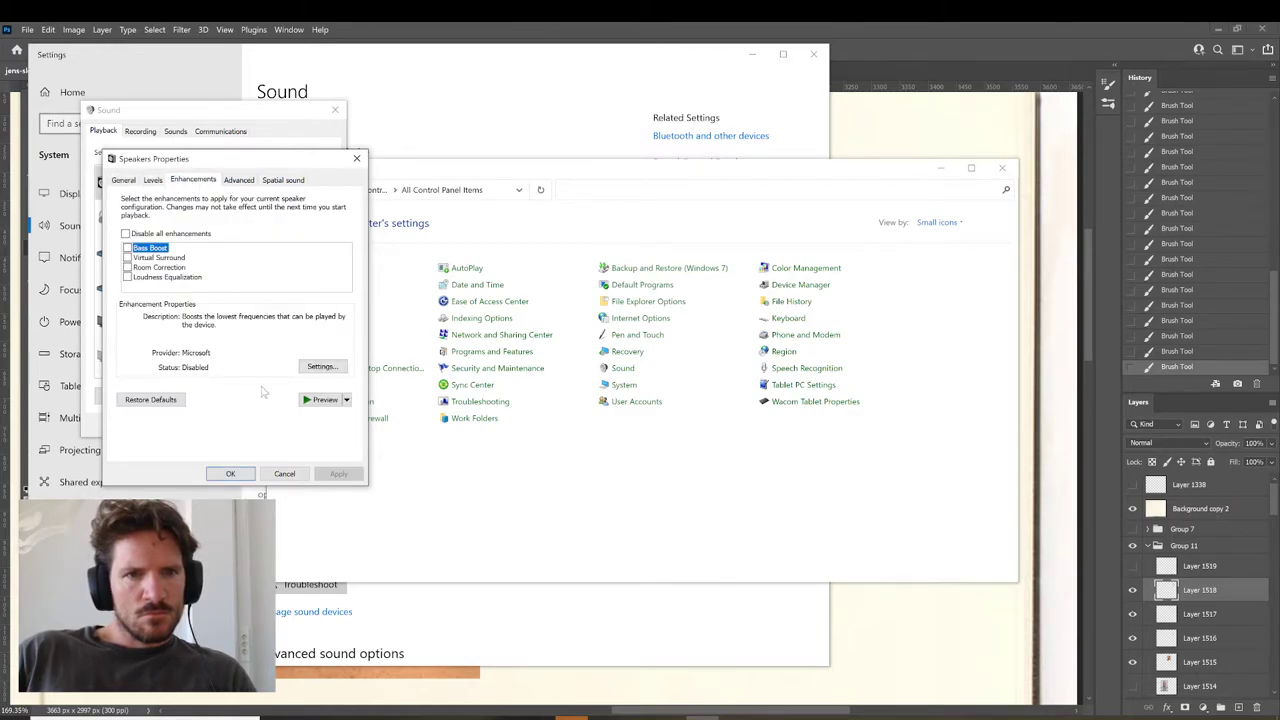
click(286, 473)
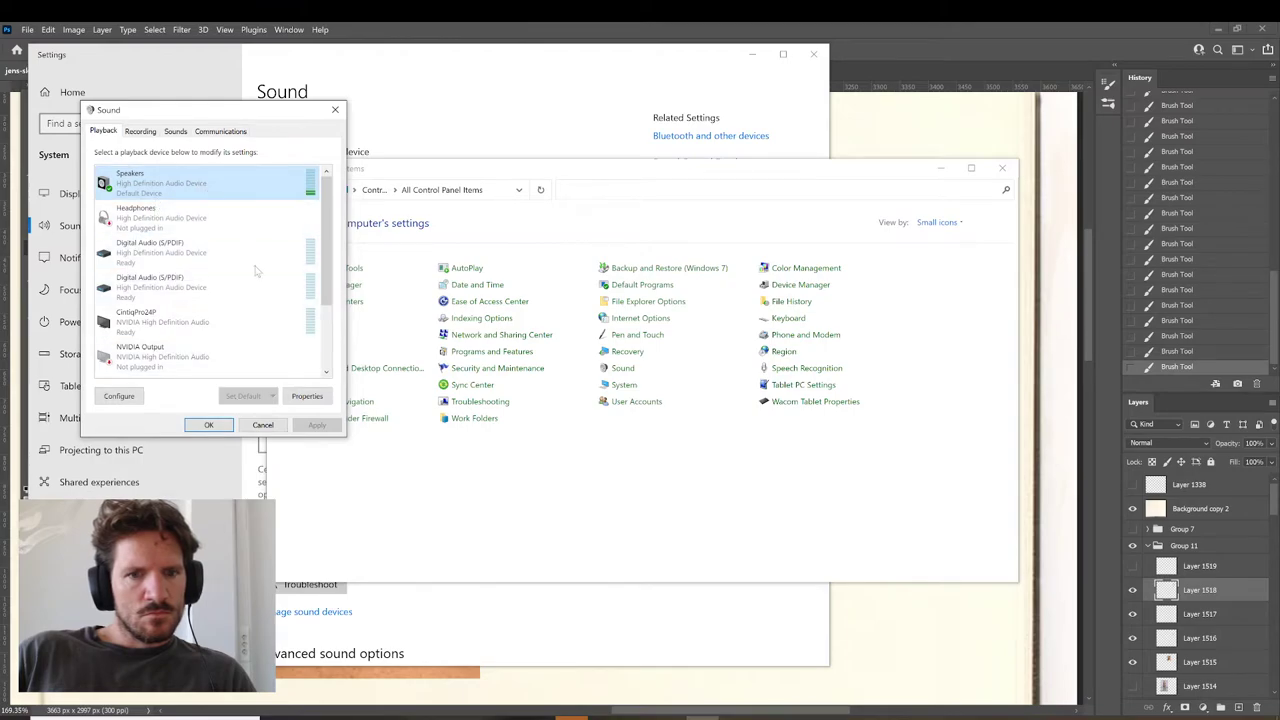
Reopen the Speakers properties, examine the levels, enhancements, default format and spatial sound format, and close them.
click(311, 394)
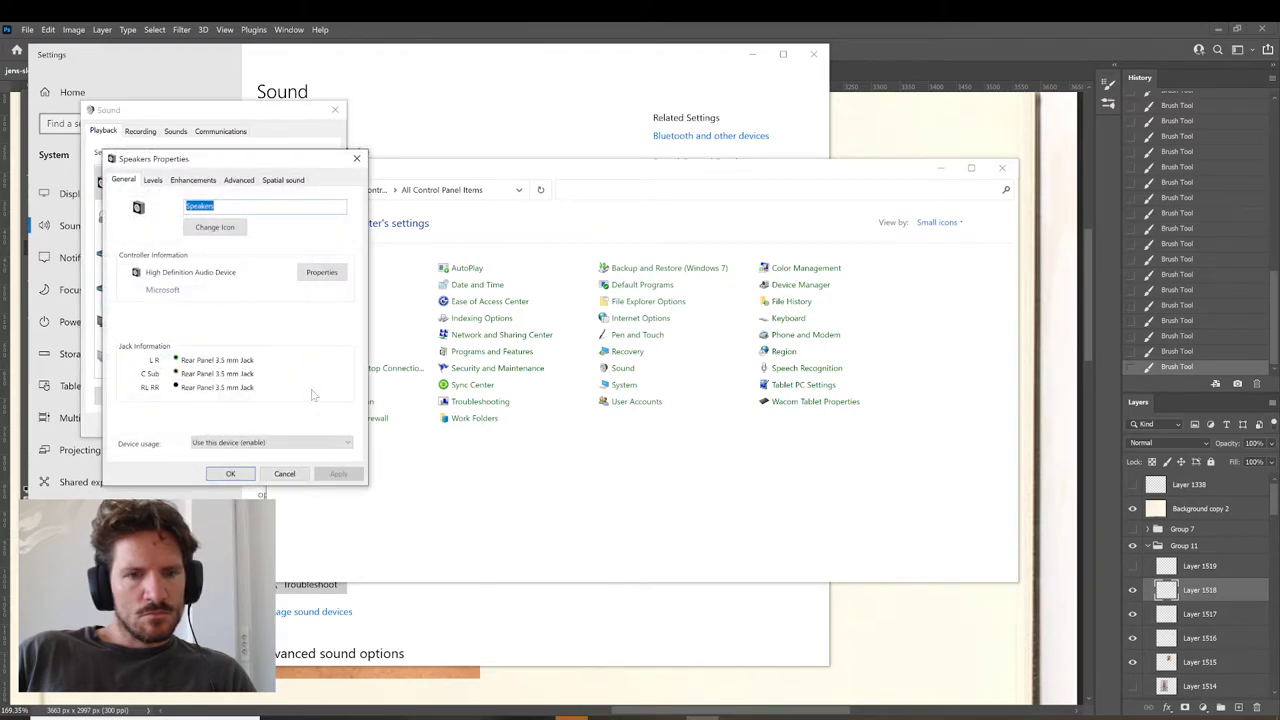
click(152, 180)
click(184, 180)
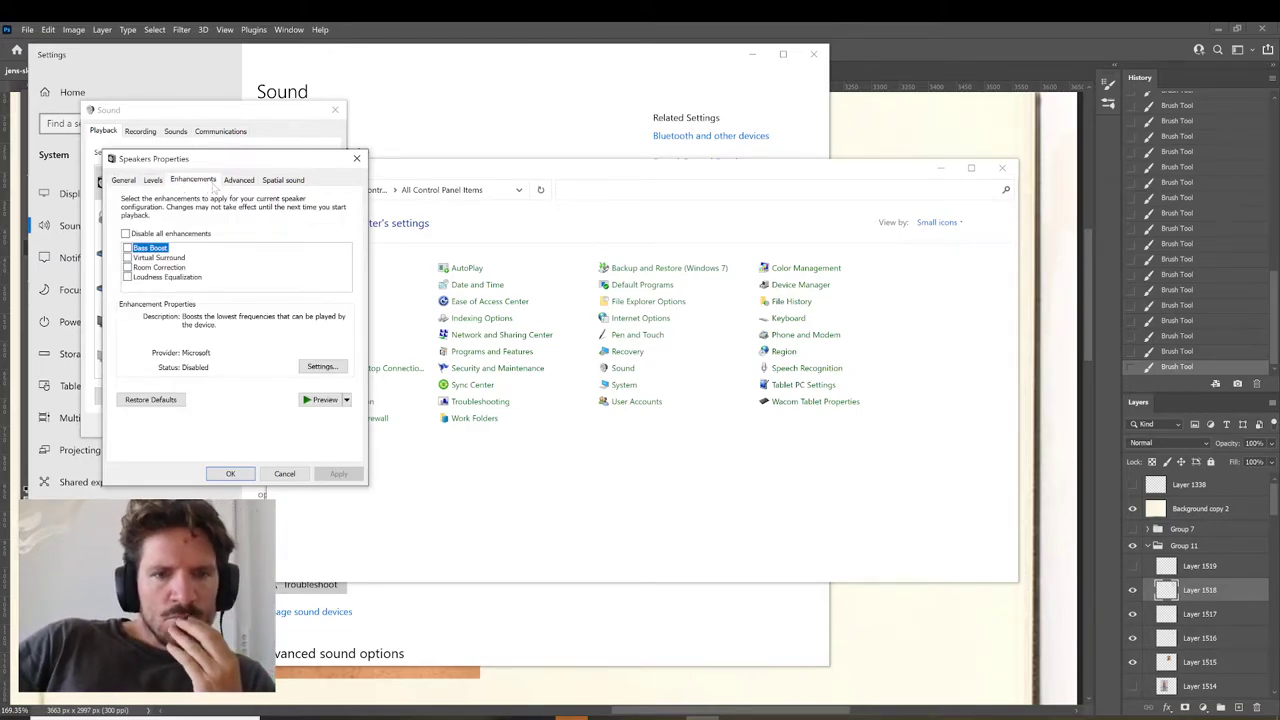
click(236, 180)
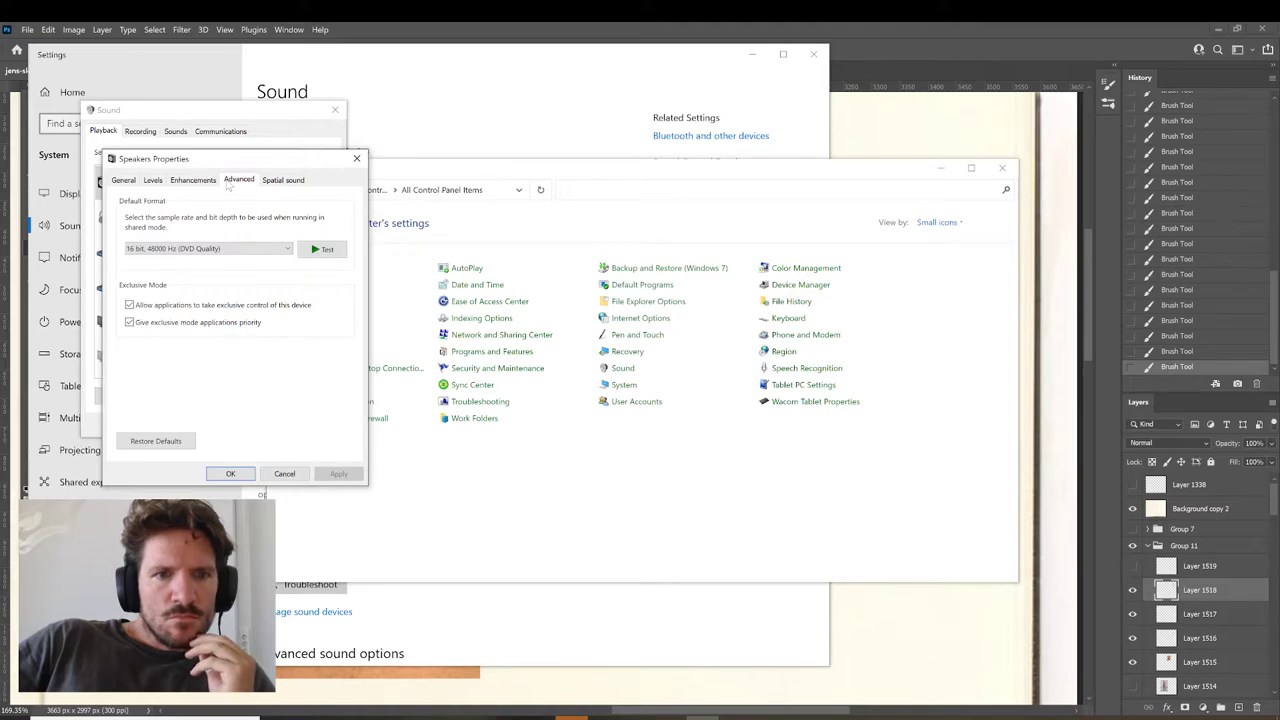
click(274, 181)
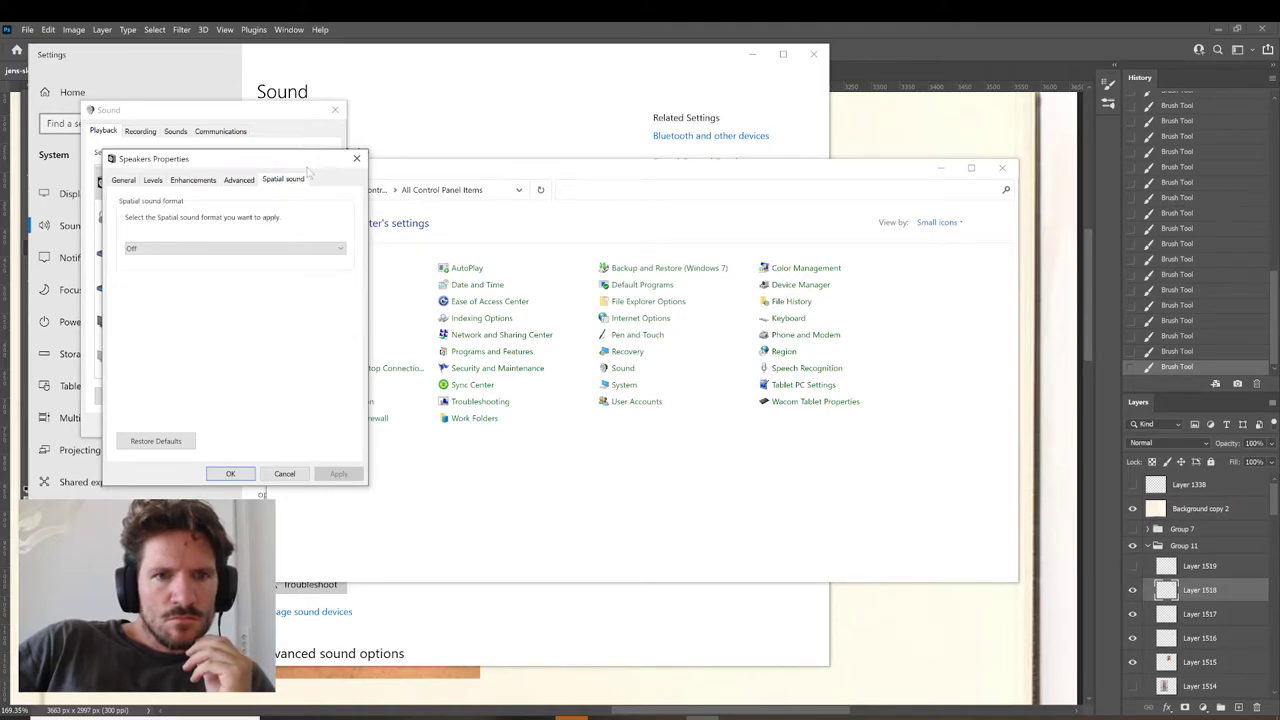
click(356, 158)
Open the speaker setup for the Speakers playback device to view its audio channel configuration, and cancel it.
right_click(189, 183)
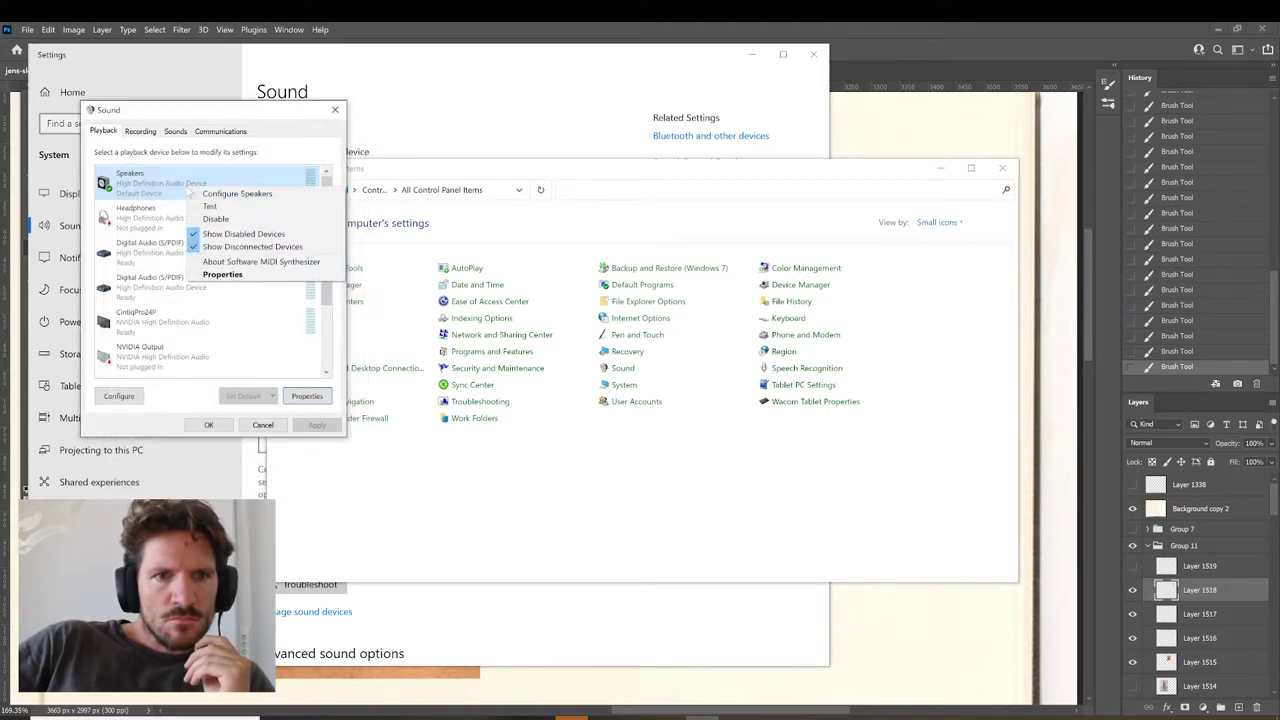
click(238, 195)
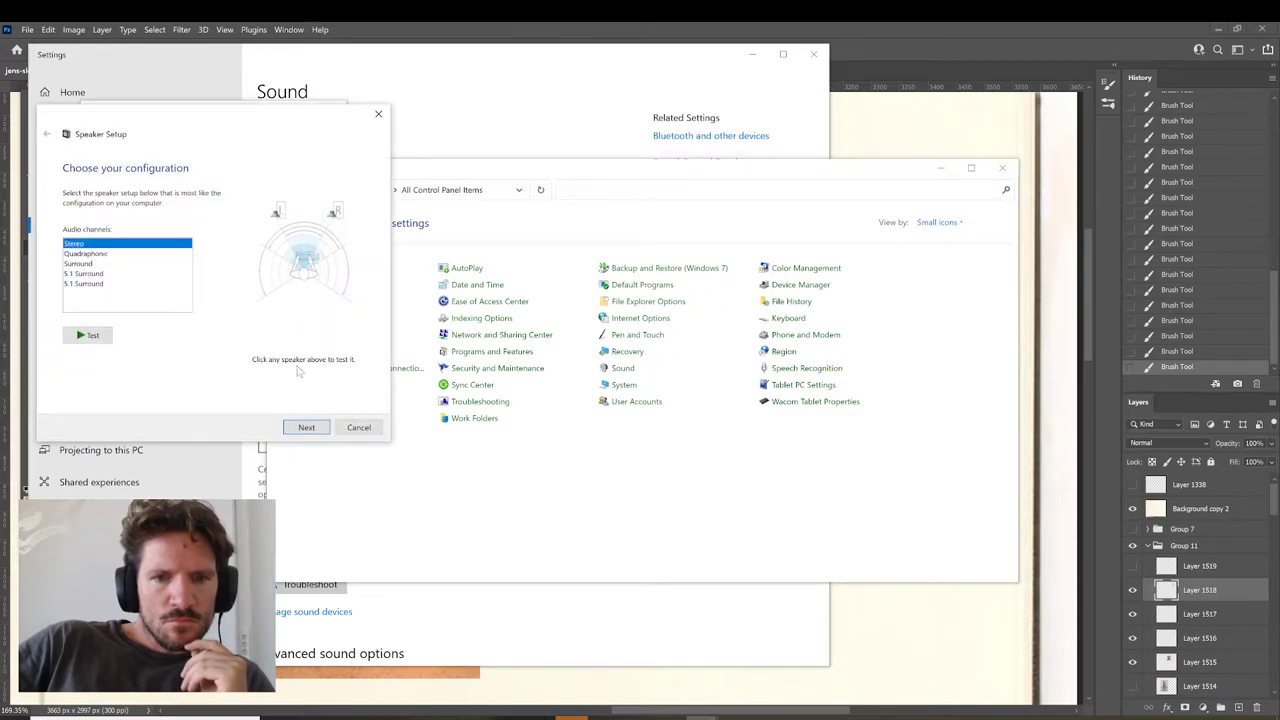
click(358, 428)
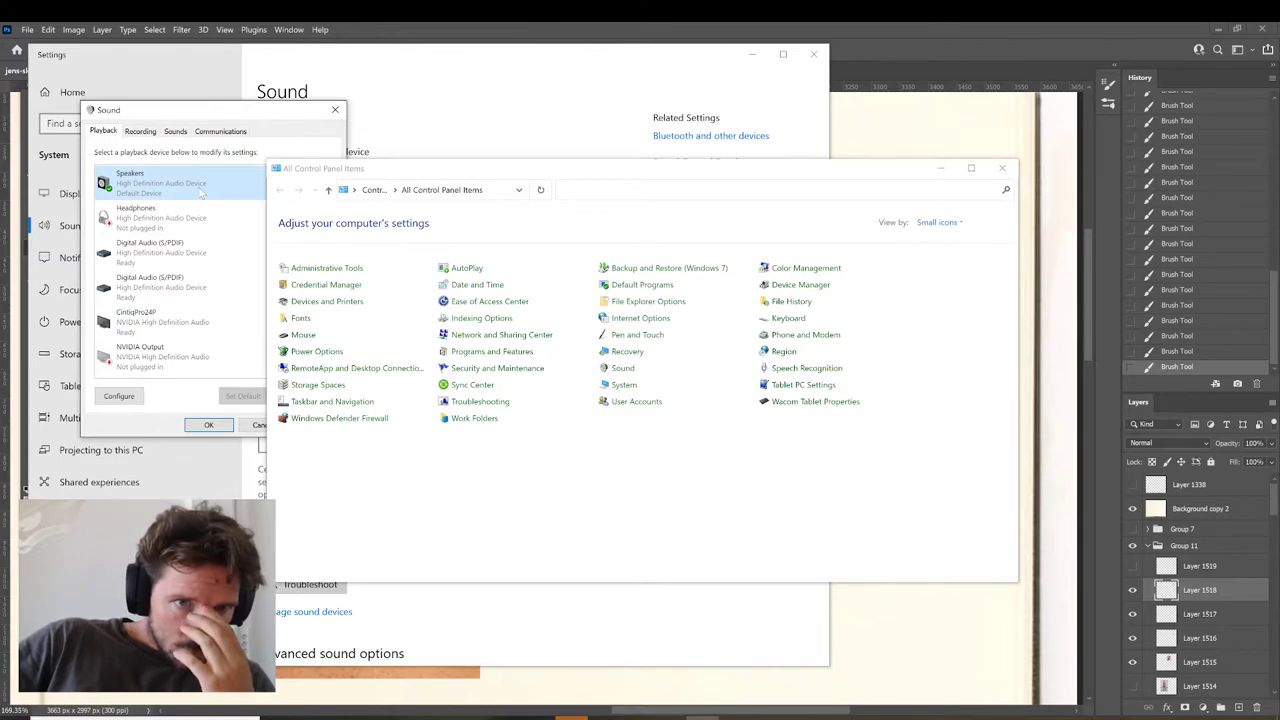
Move the Sound dialog aside, review its recording devices, system sounds and communications settings, and return to the playback devices.
drag(189, 116, 119, 223)
click(70, 236)
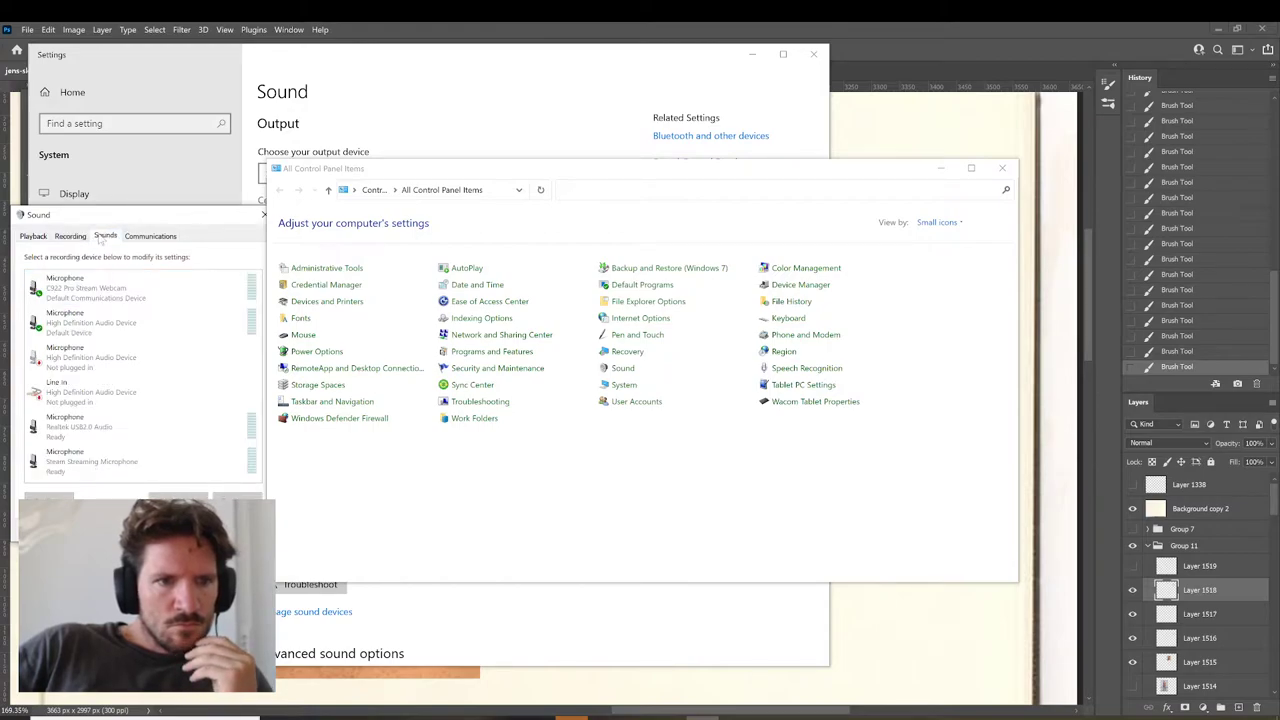
click(105, 236)
click(142, 237)
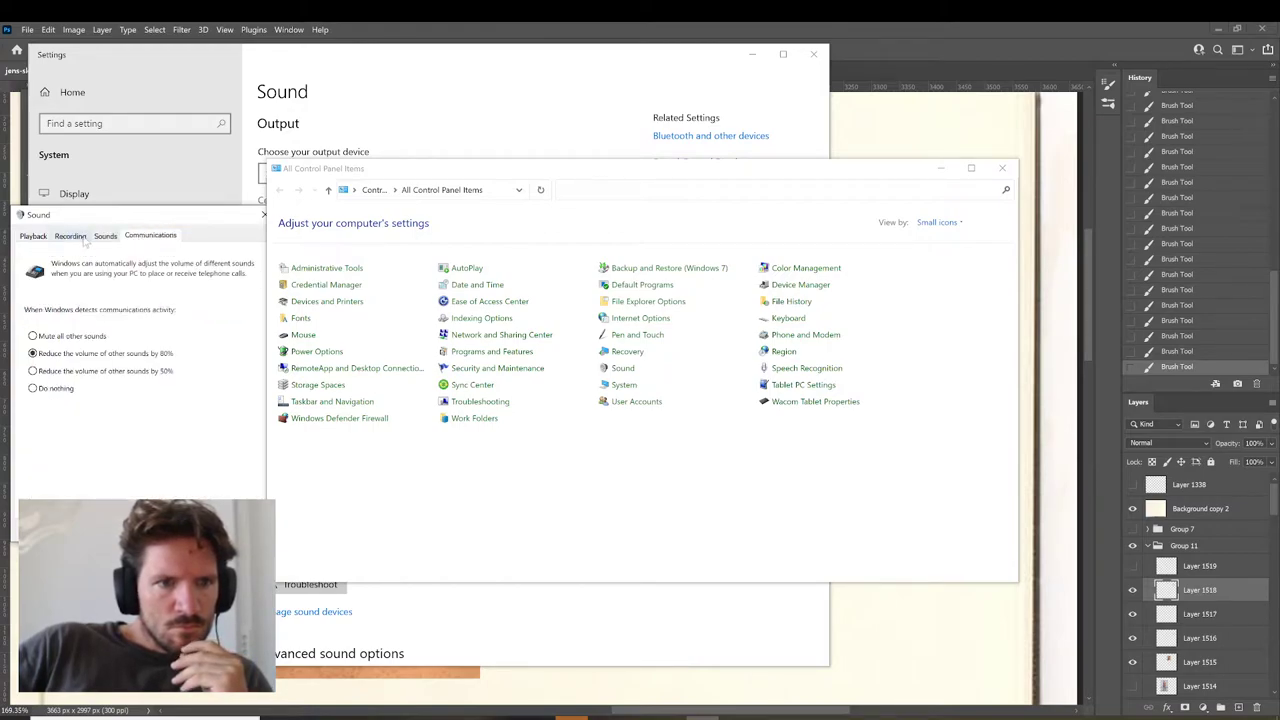
click(33, 236)
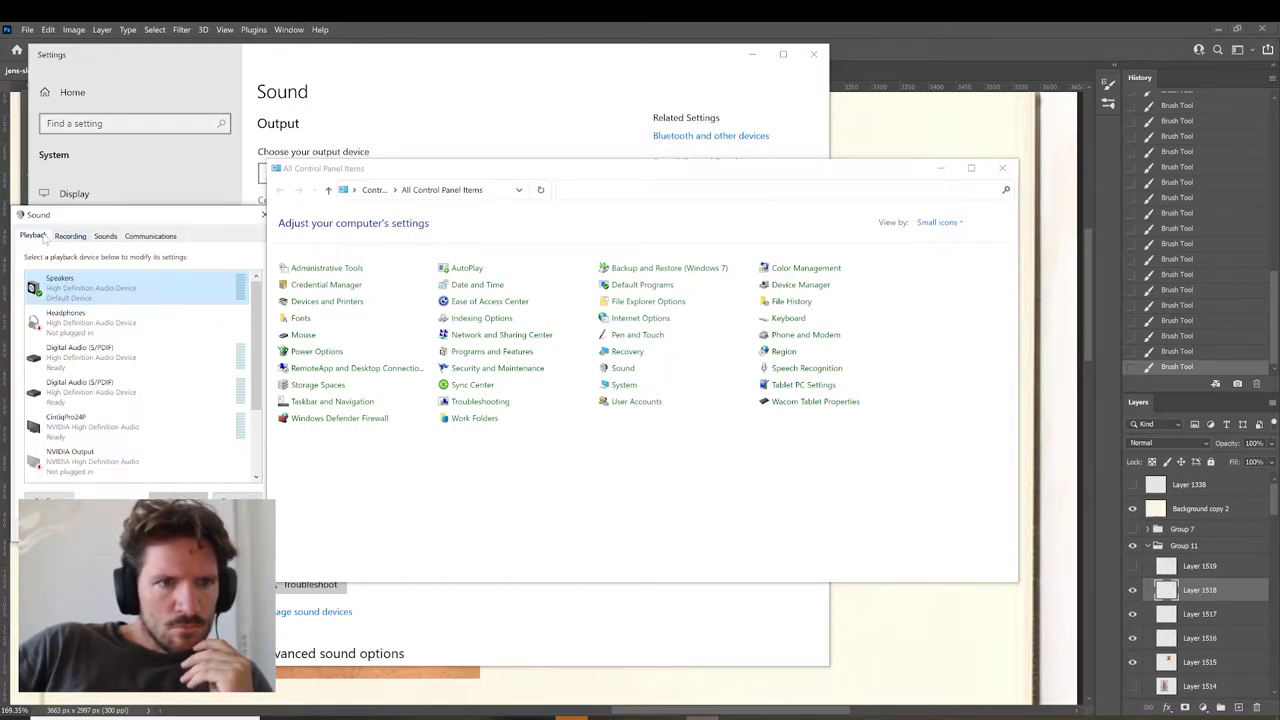
Recheck the Speakers device's channel setup, levels and enhancements, and dismiss its setup and properties without changes.
right_click(146, 287)
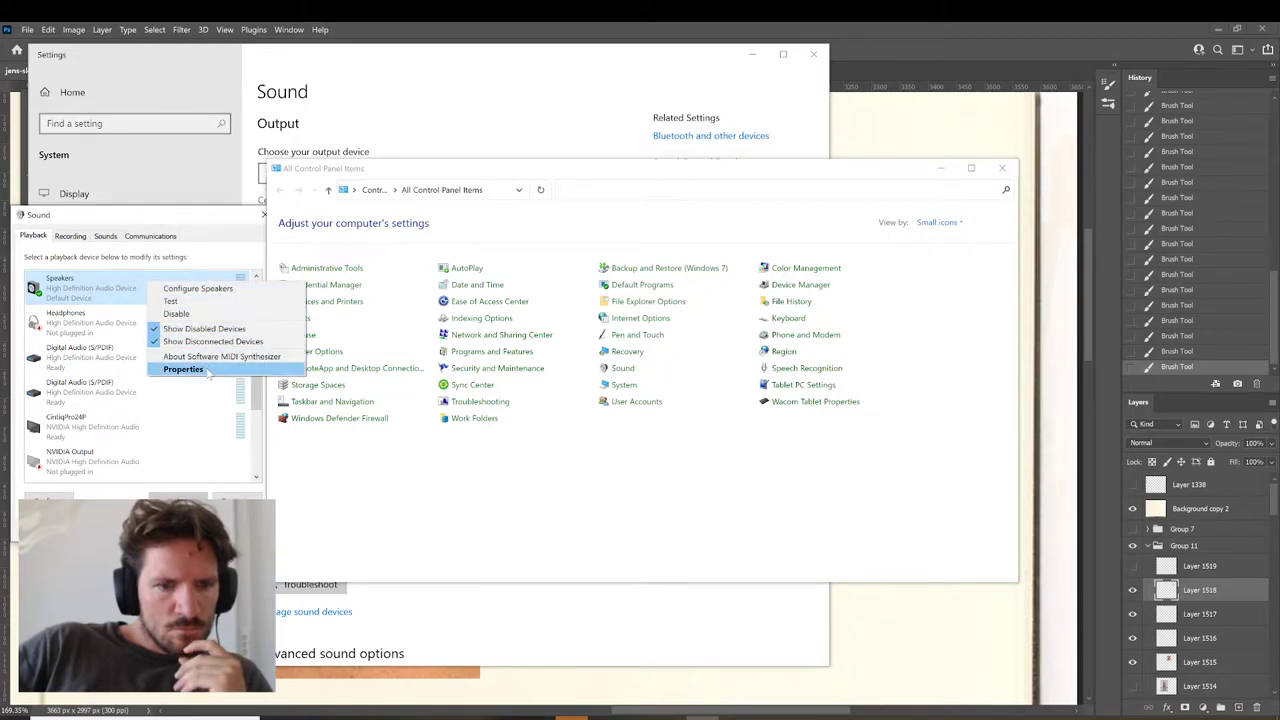
click(198, 288)
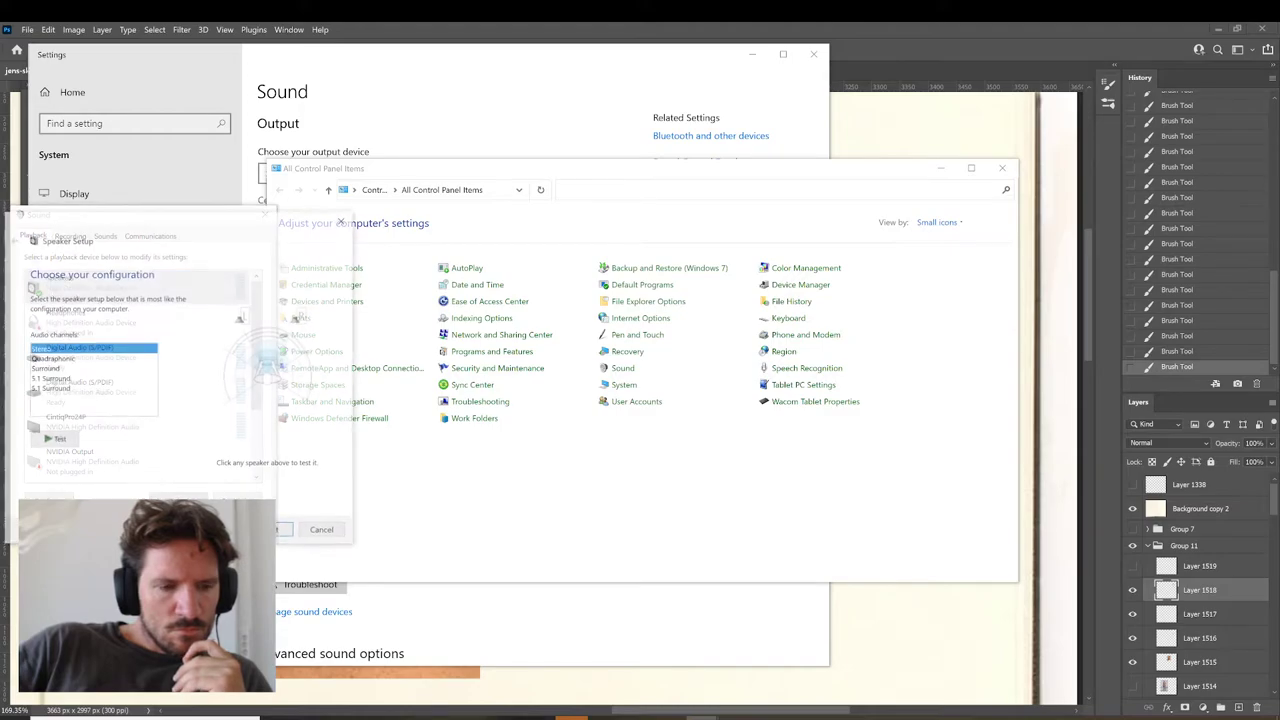
click(324, 533)
right_click(140, 283)
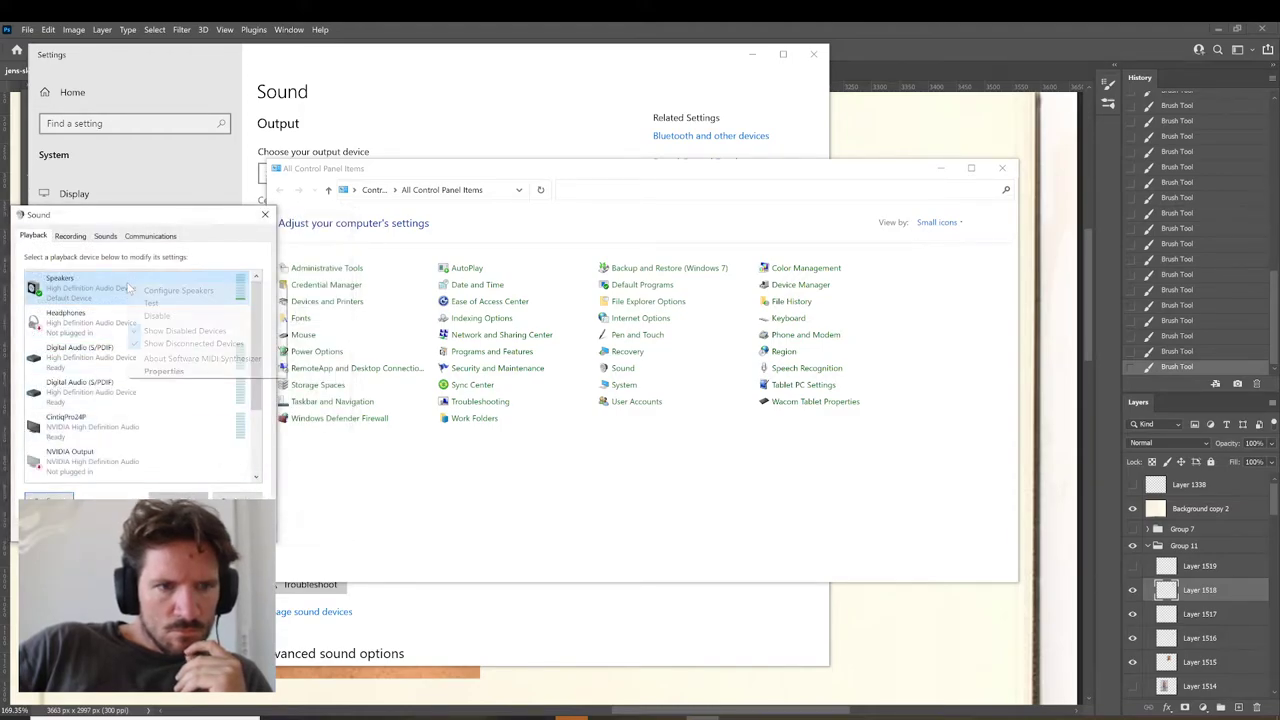
click(210, 372)
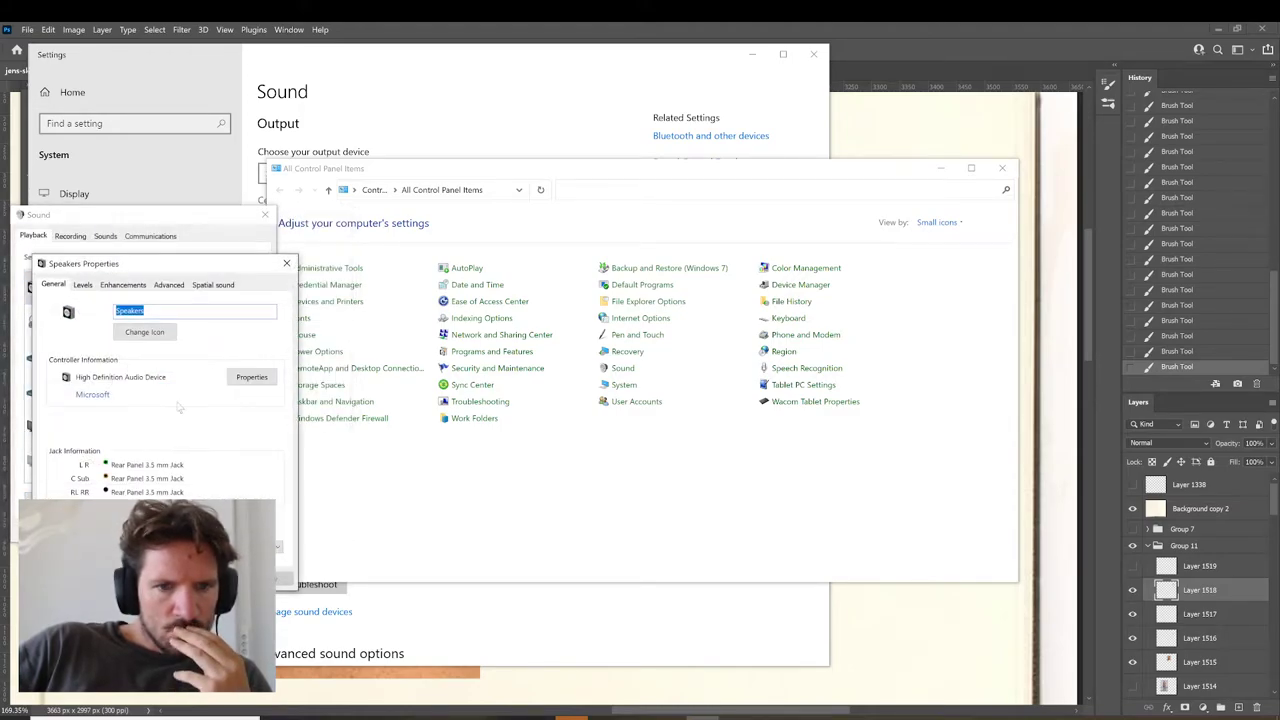
click(86, 288)
click(108, 286)
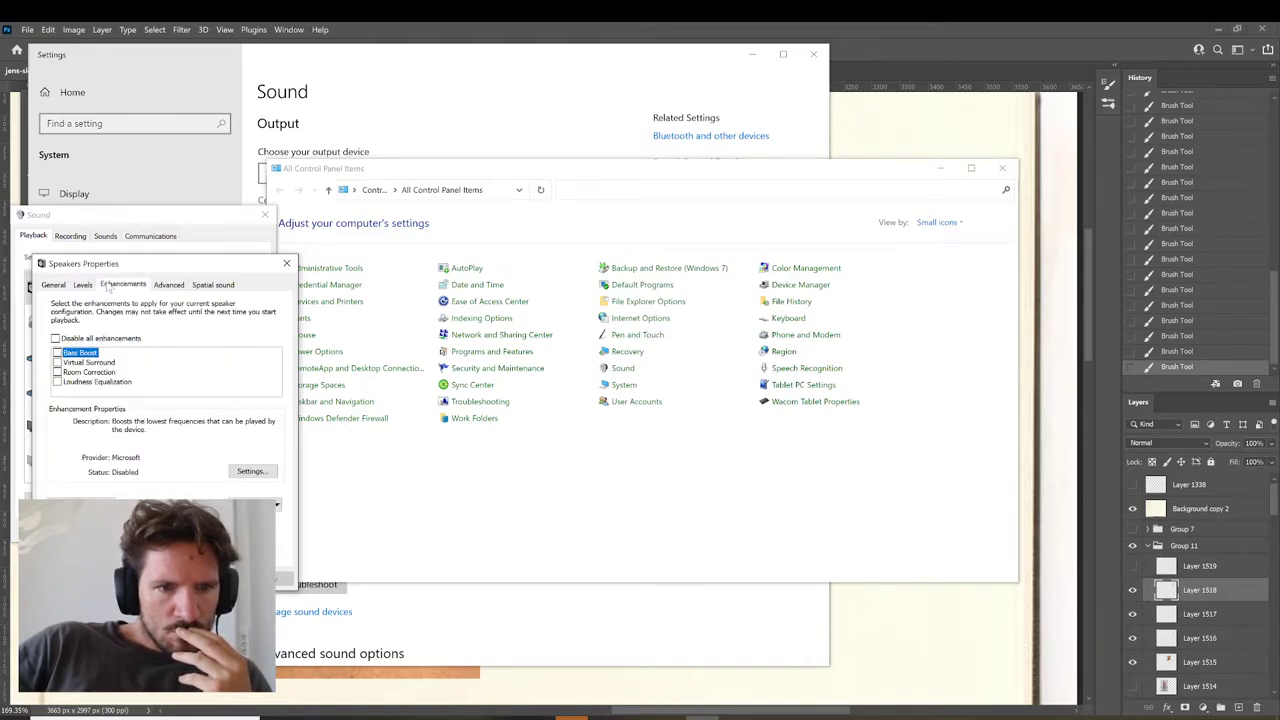
click(165, 579)
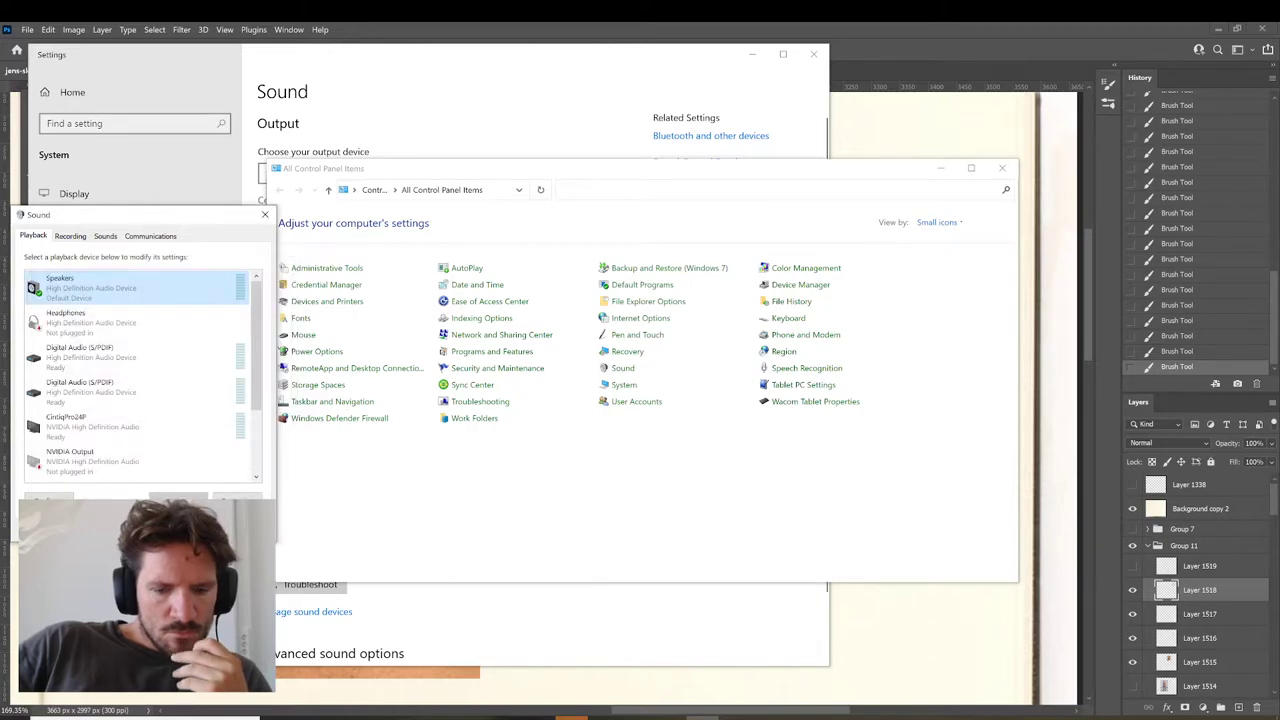
Switch to the YouTube page in the browser, browse the suggested videos, and start music playback in Spotify.
mouse_move(342, 717)
click(342, 678)
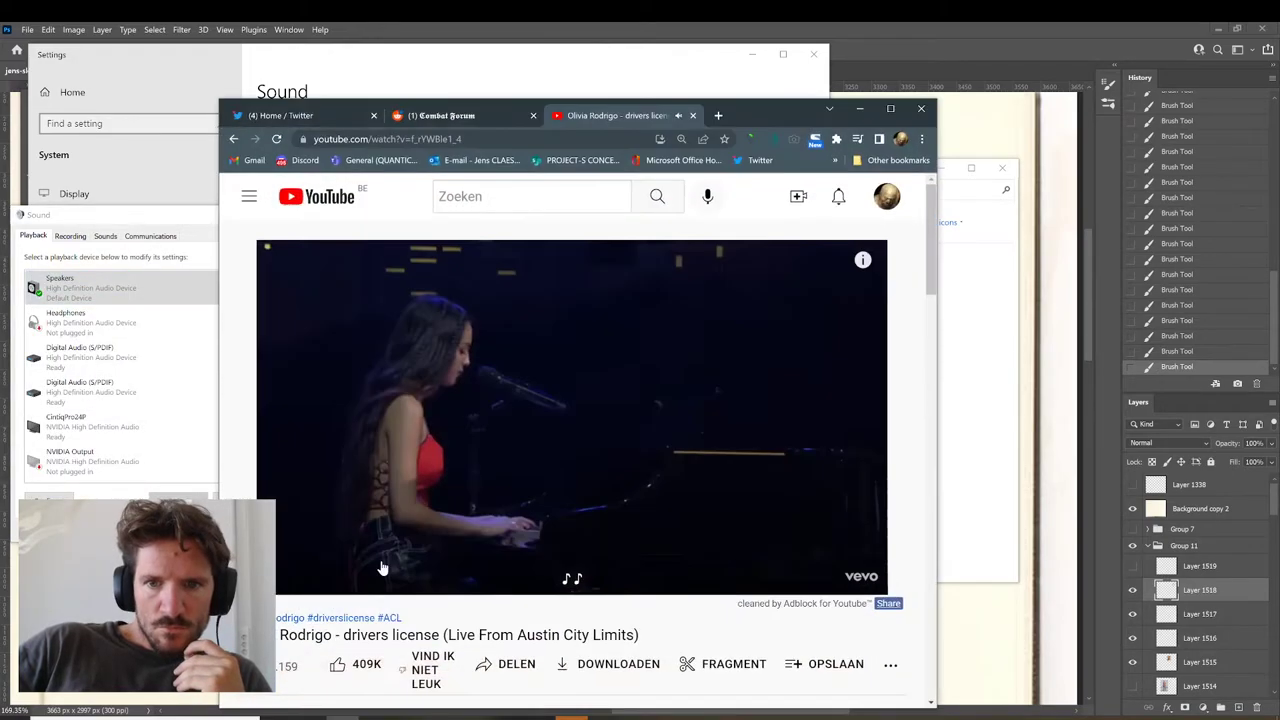
scroll(353, 495, down, 6)
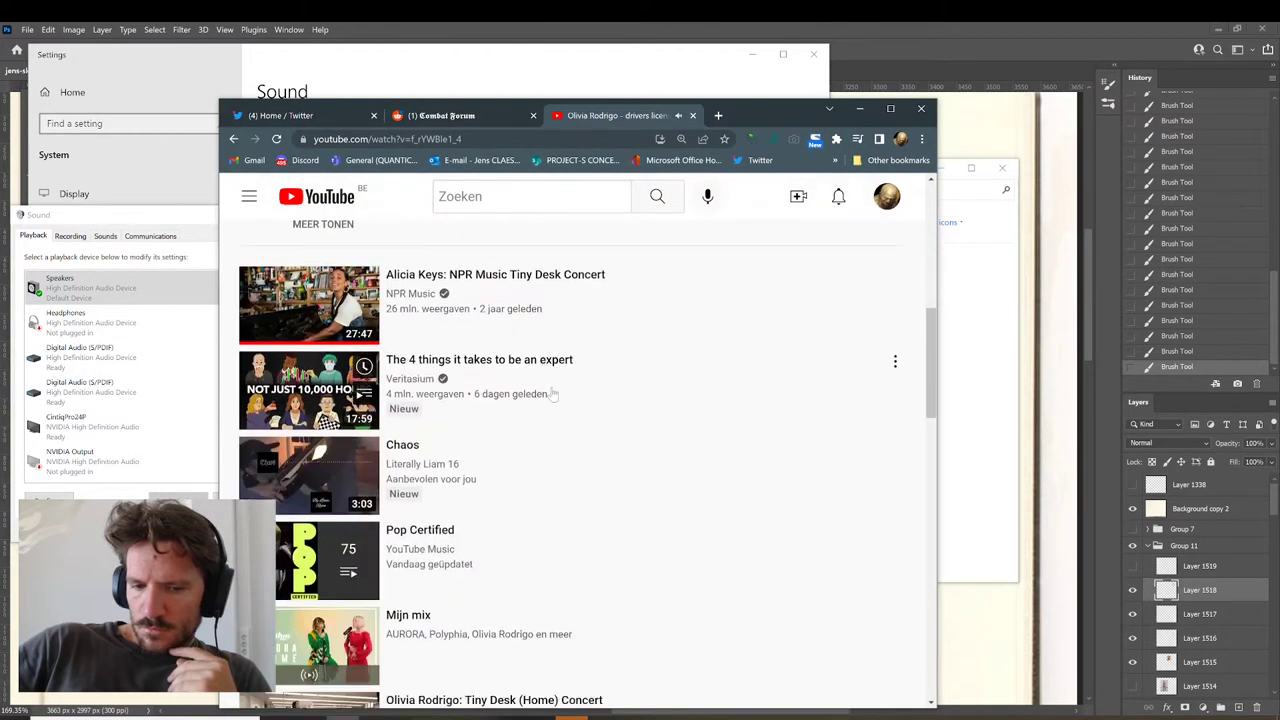
scroll(651, 350, down, 5)
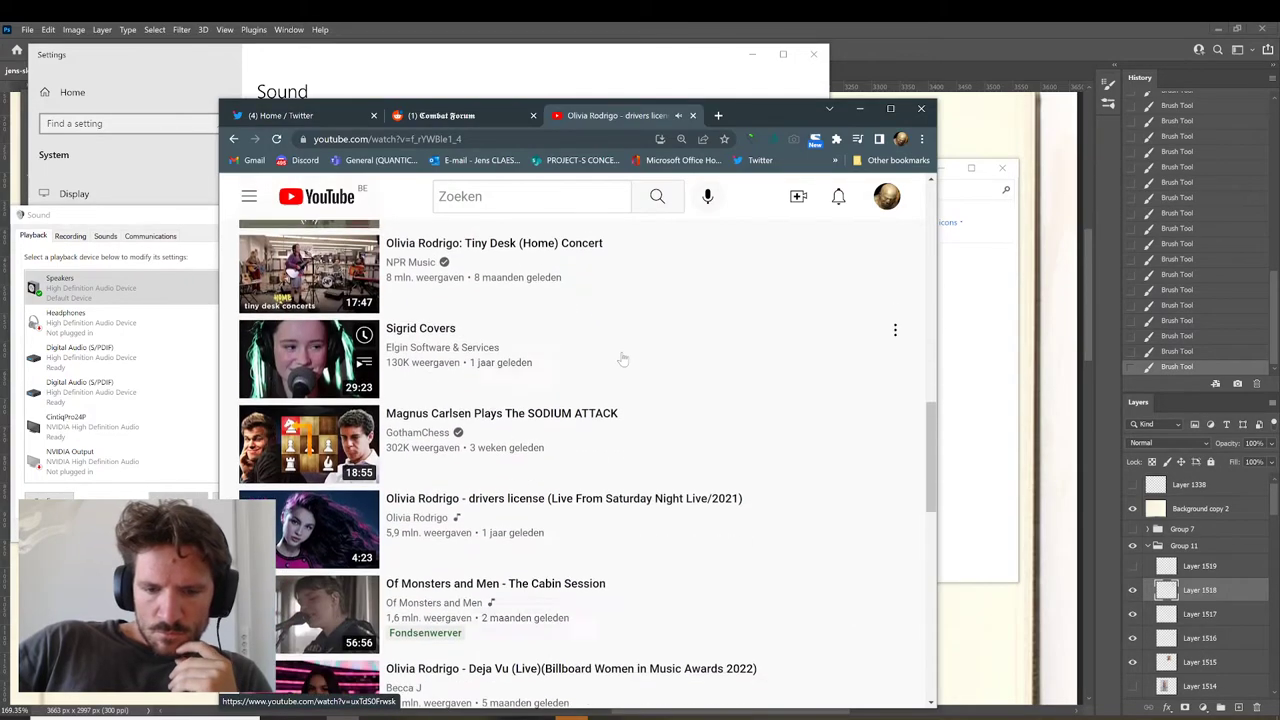
scroll(651, 350, down, 2)
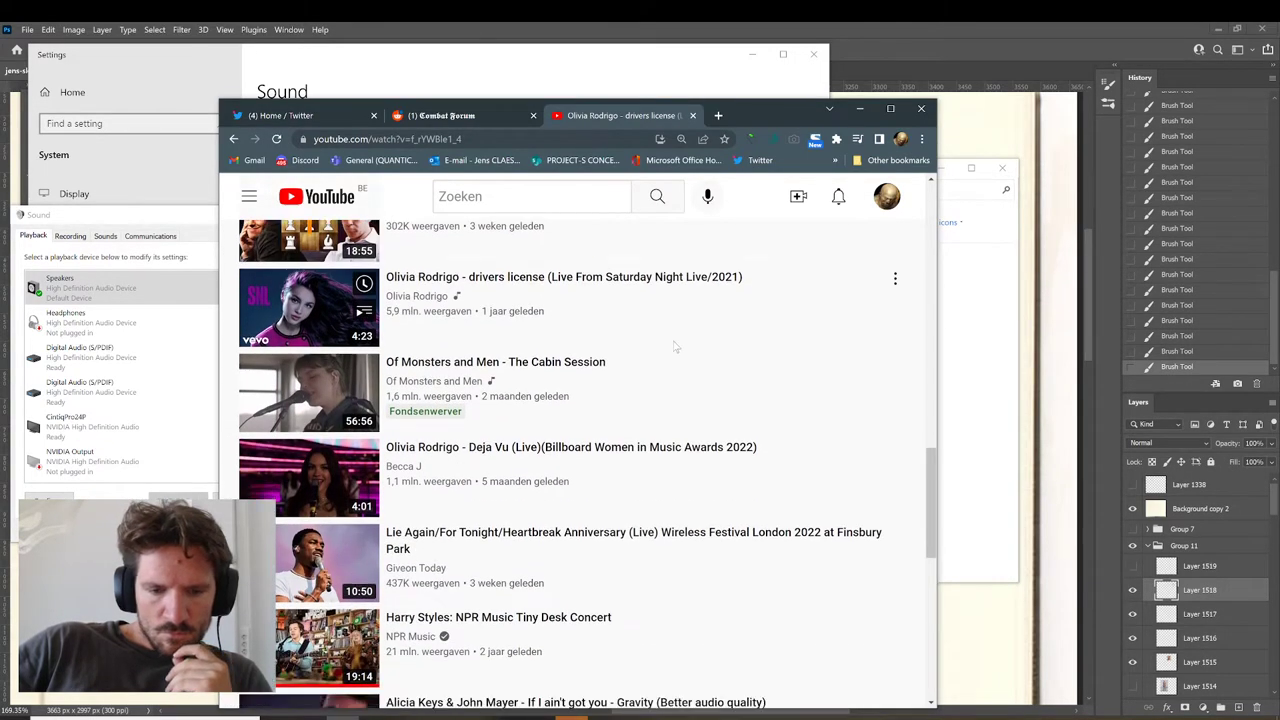
scroll(675, 347, down, 1)
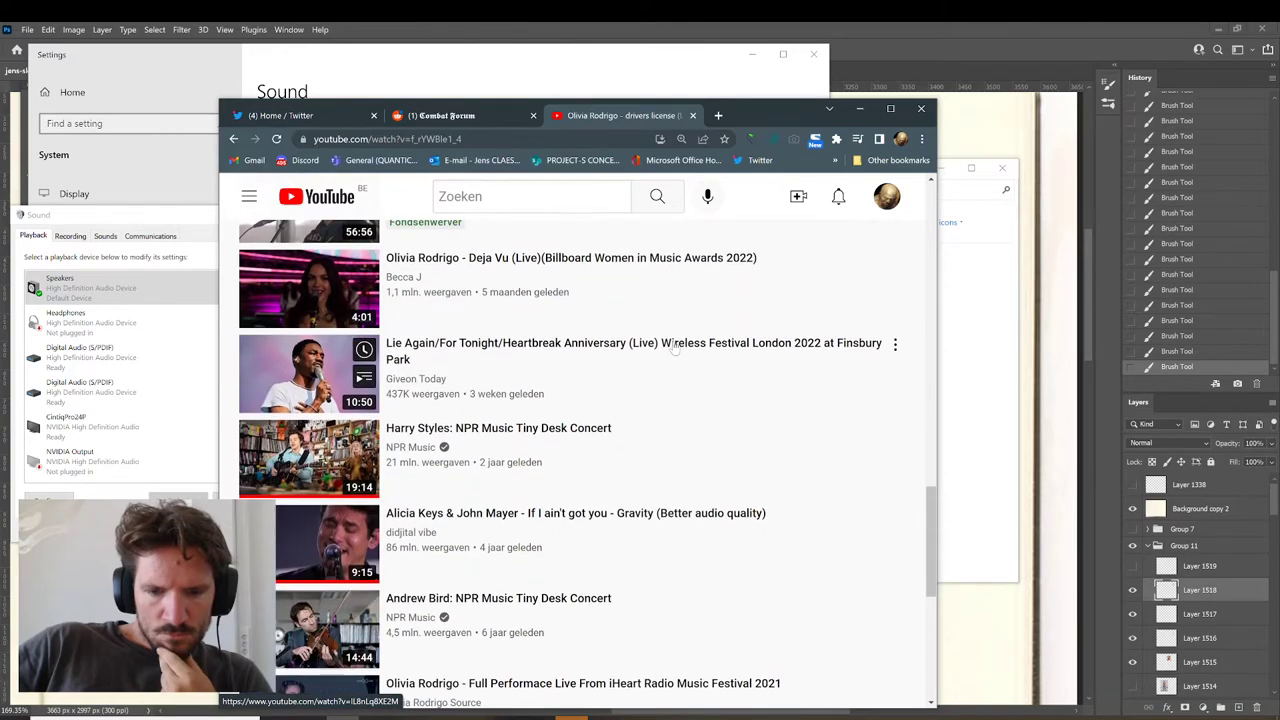
scroll(675, 347, down, 1)
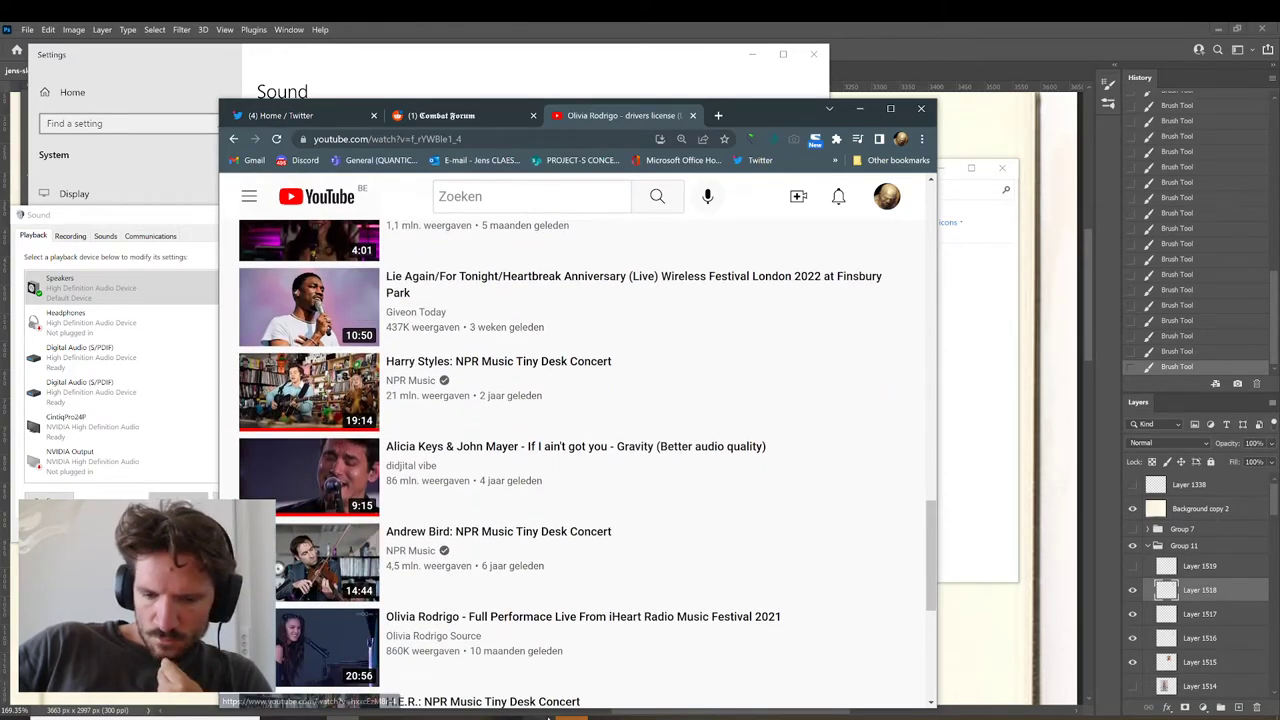
click(538, 700)
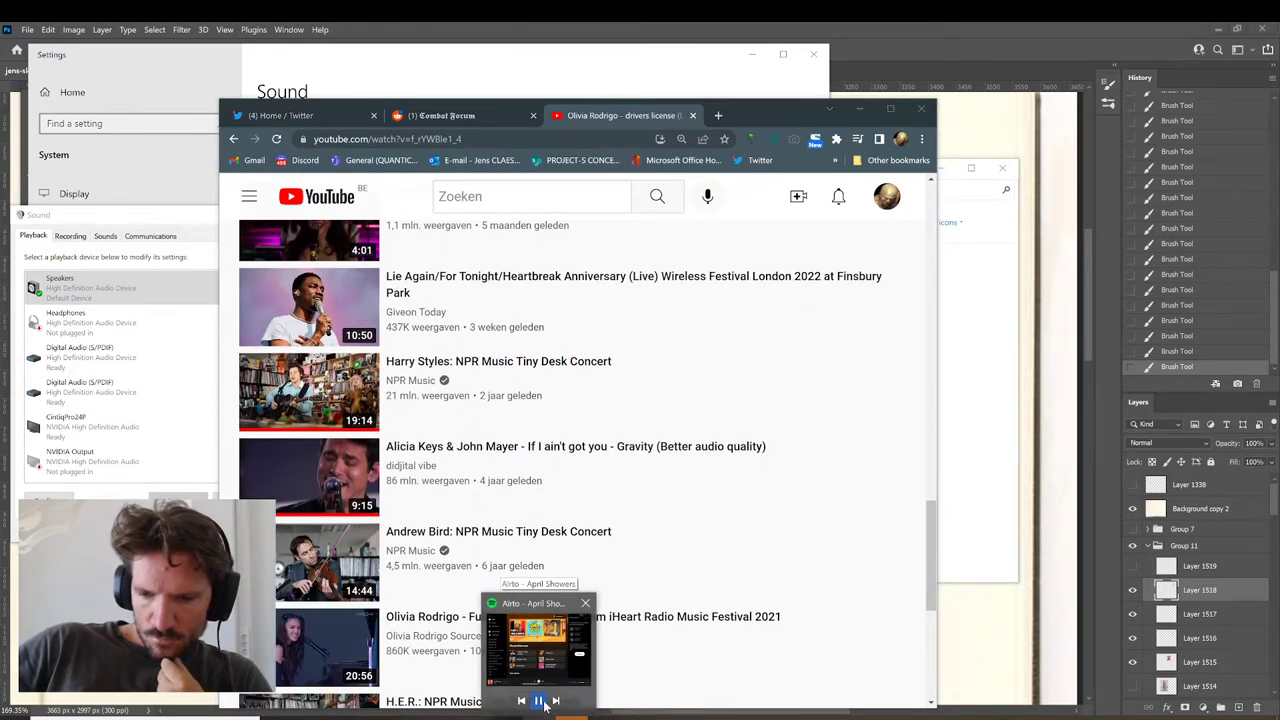
Return to the Photoshop portrait and darken the hair above the centre of the forehead with brush strokes.
click(967, 642)
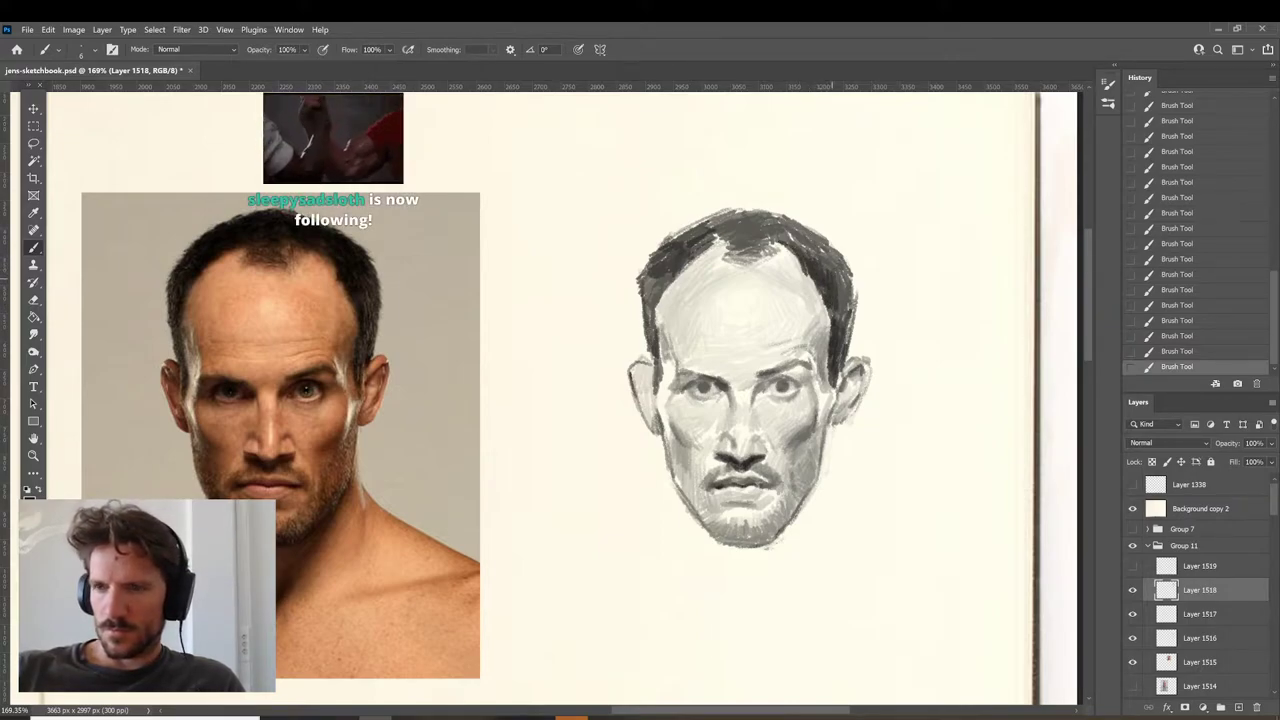
mouse_move(760, 236)
mouse_down()
mouse_move(735, 260)
mouse_move(722, 244)
mouse_move(737, 228)
mouse_up()
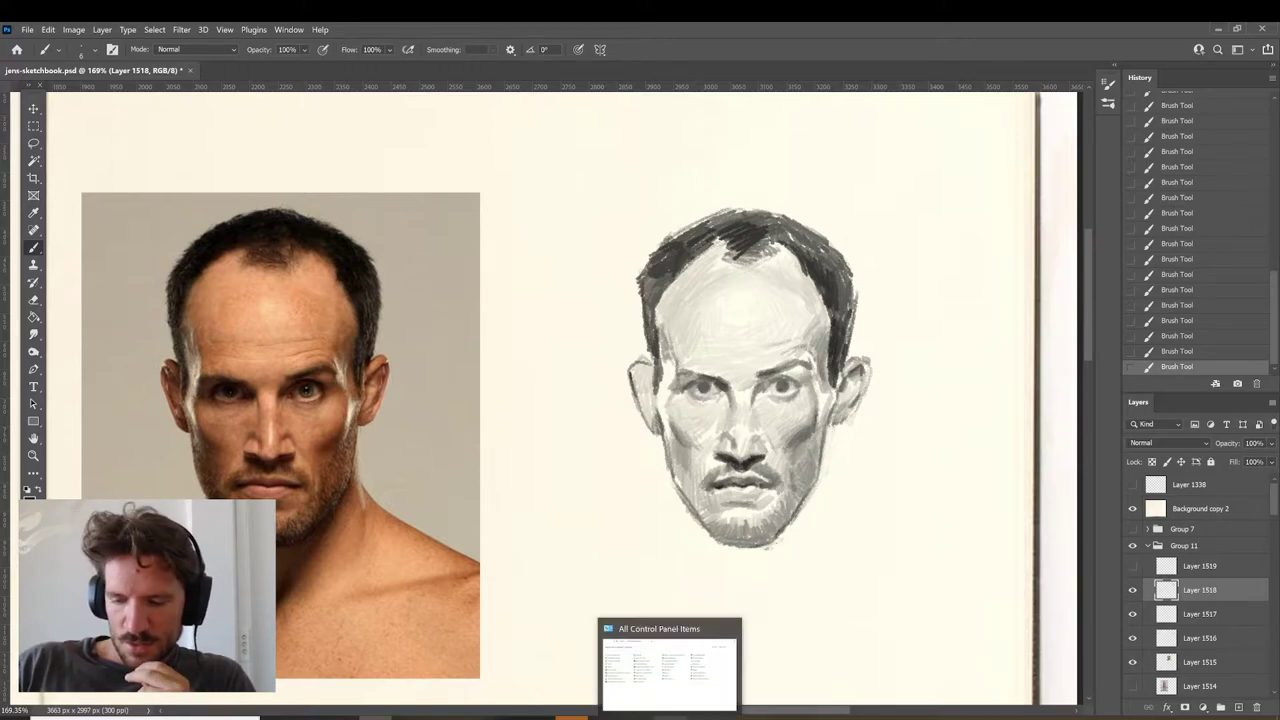
Reopen the Sound dialog and enable Listen to this device in the C922 Pro Stream Webcam microphone's properties.
click(703, 717)
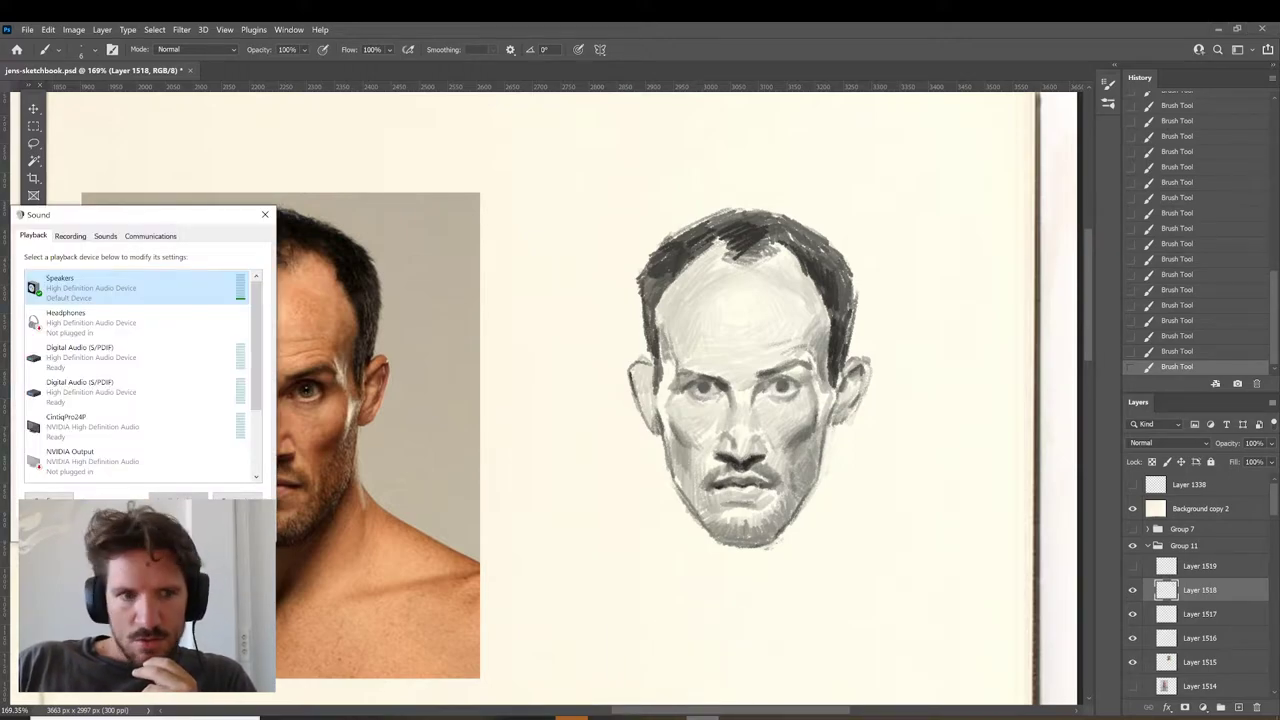
click(62, 238)
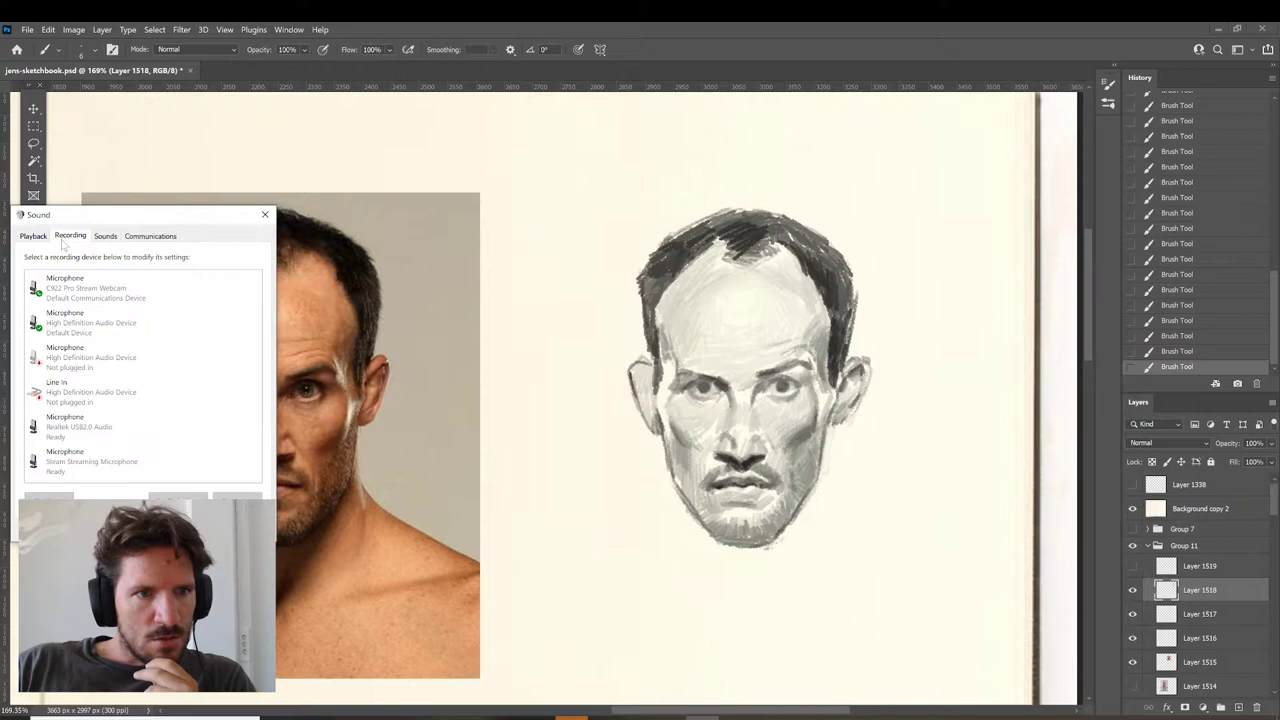
right_click(185, 291)
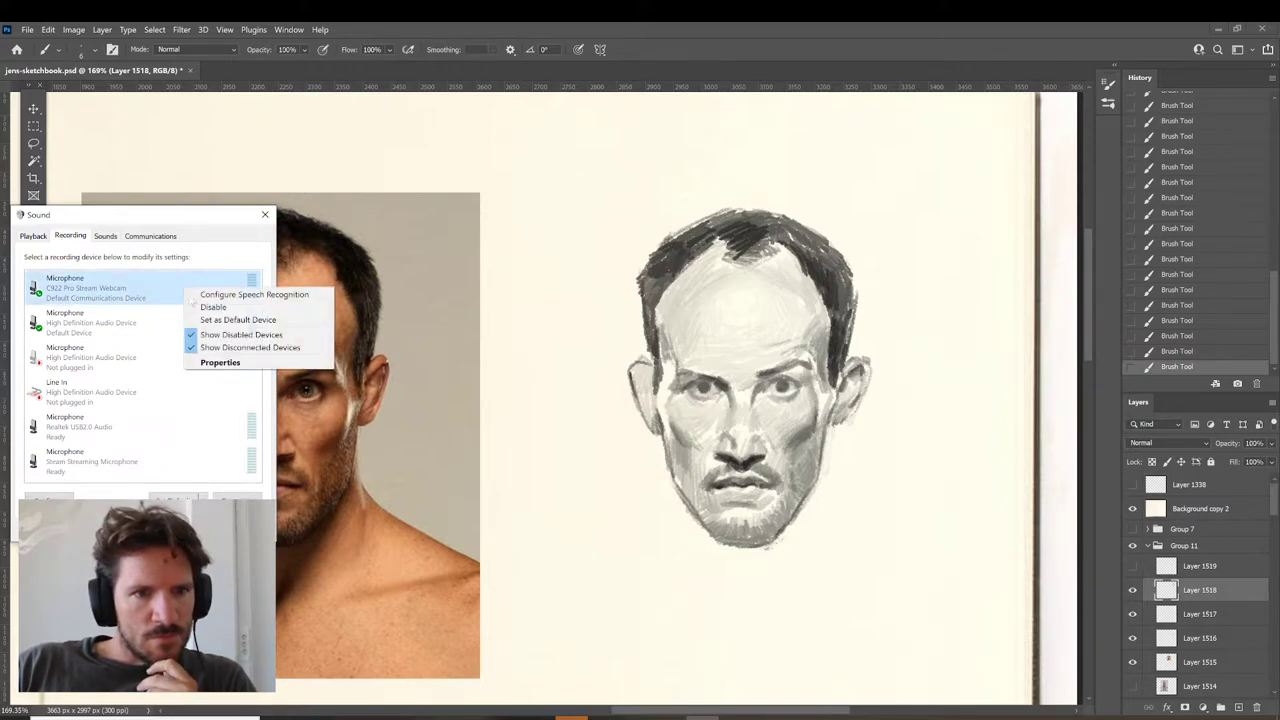
click(250, 358)
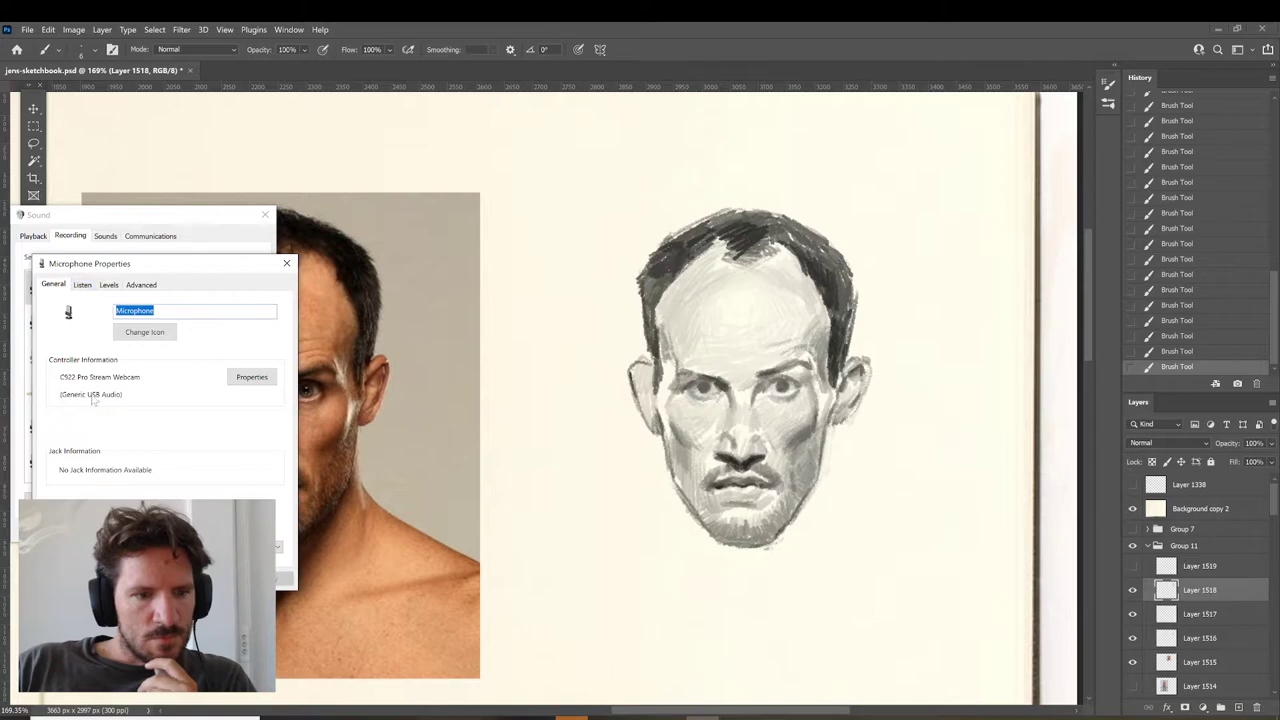
click(81, 286)
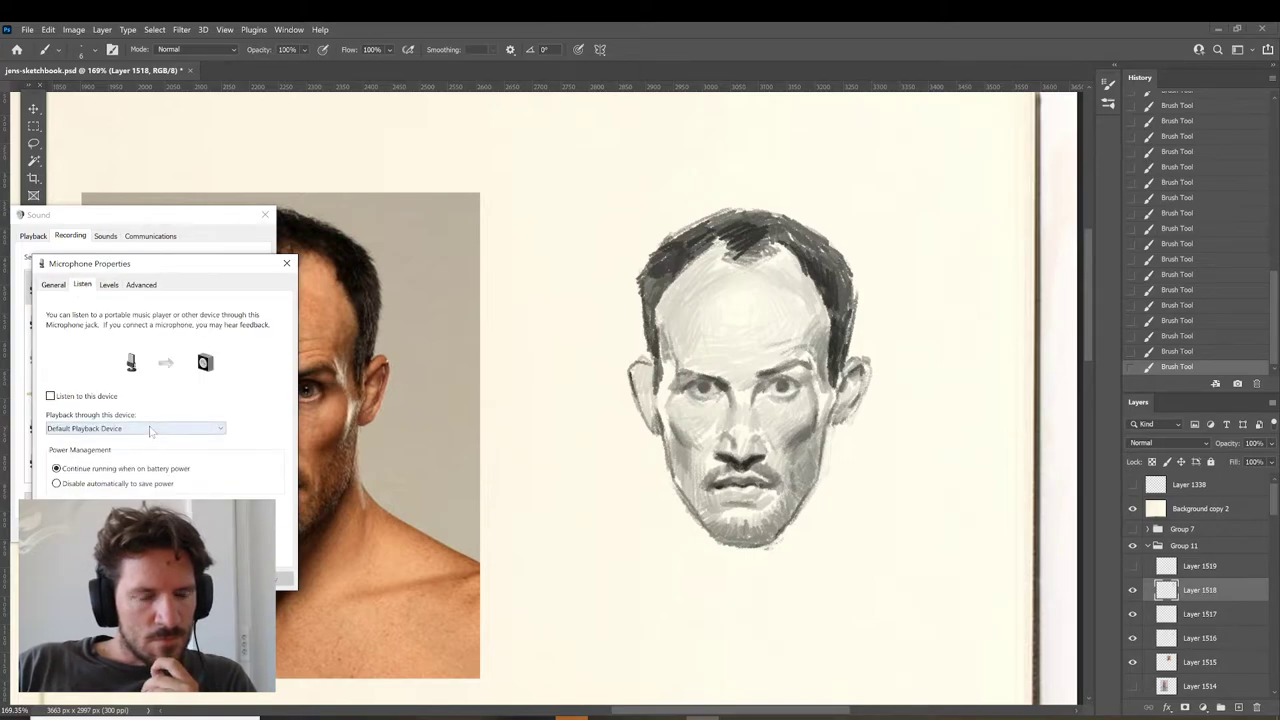
click(105, 397)
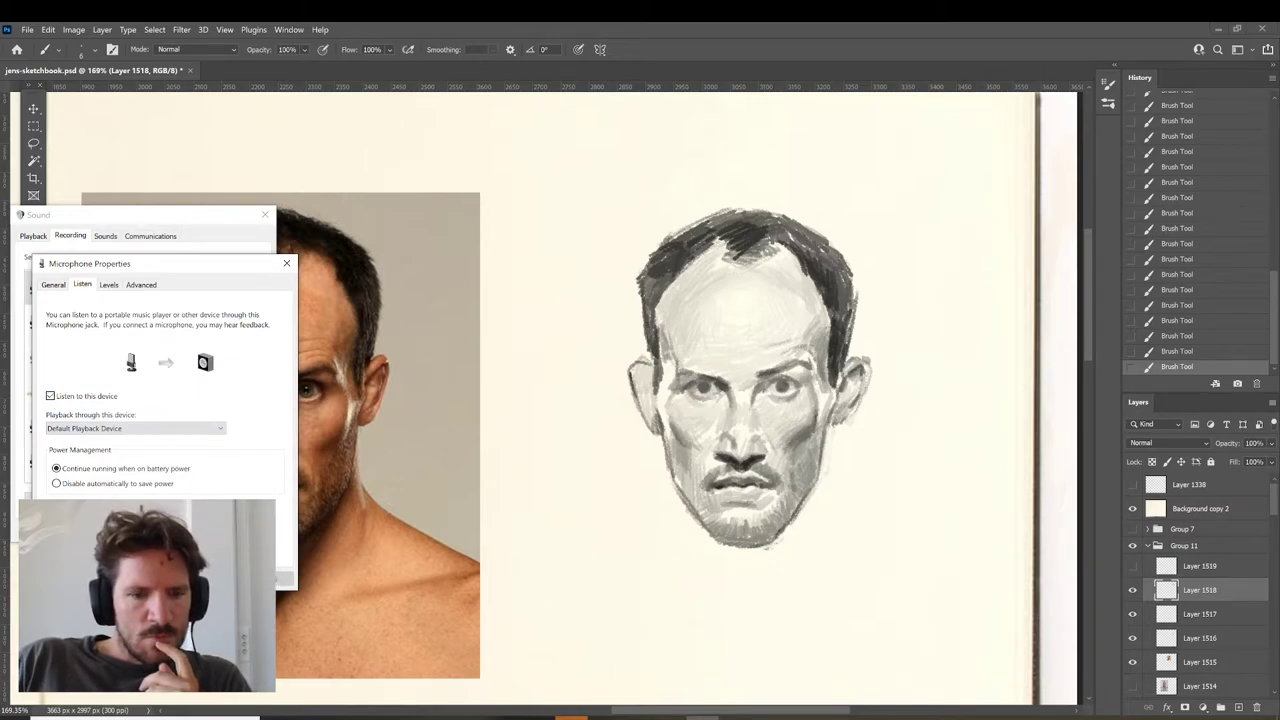
Apply the webcam microphone's Listen to this device setting, return to the portrait and sample a tone beside the eye.
click(162, 579)
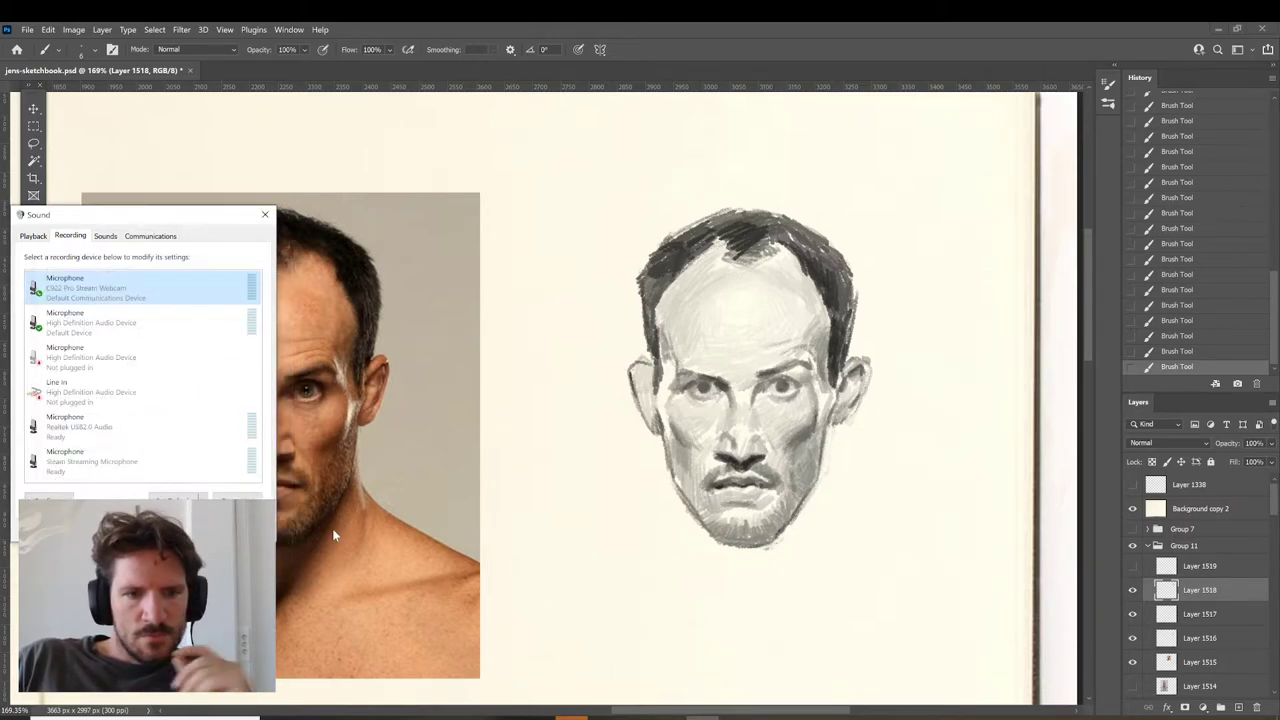
click(597, 521)
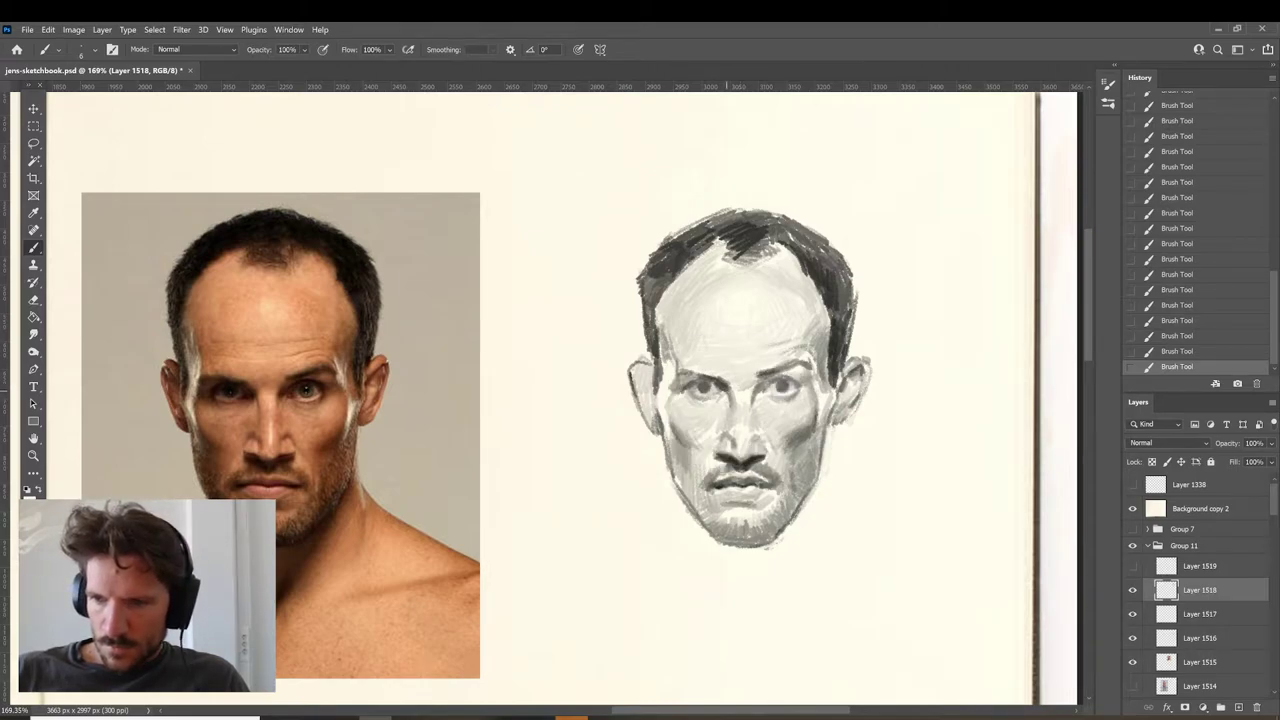
alt+click(721, 399)
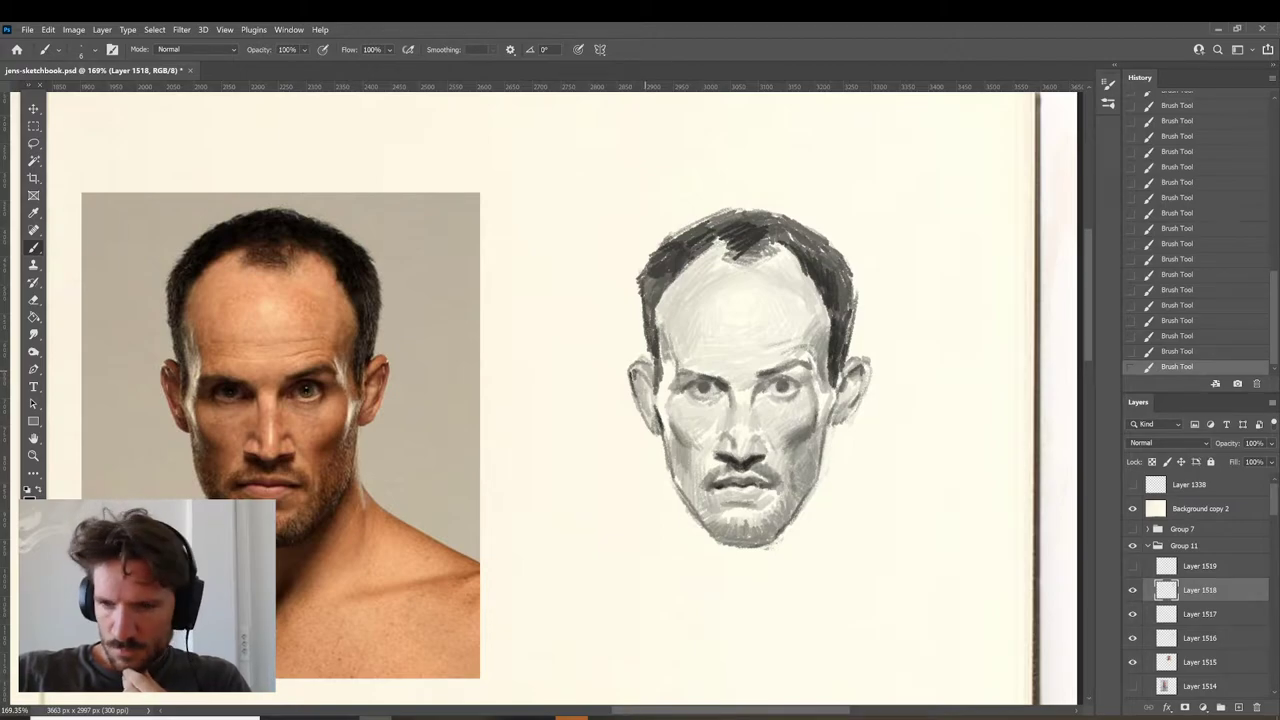
Turn off Listen to this device for the C922 Pro Stream Webcam microphone and close the Sound settings.
click(704, 717)
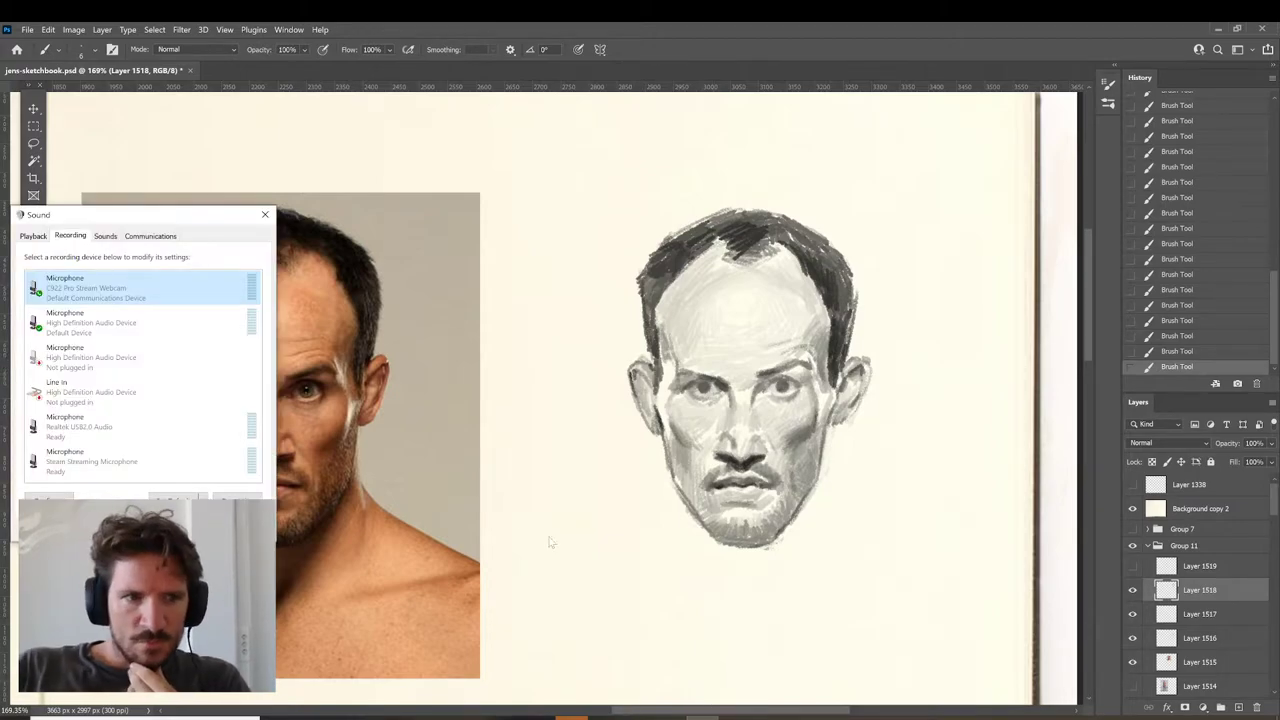
right_click(180, 294)
click(205, 369)
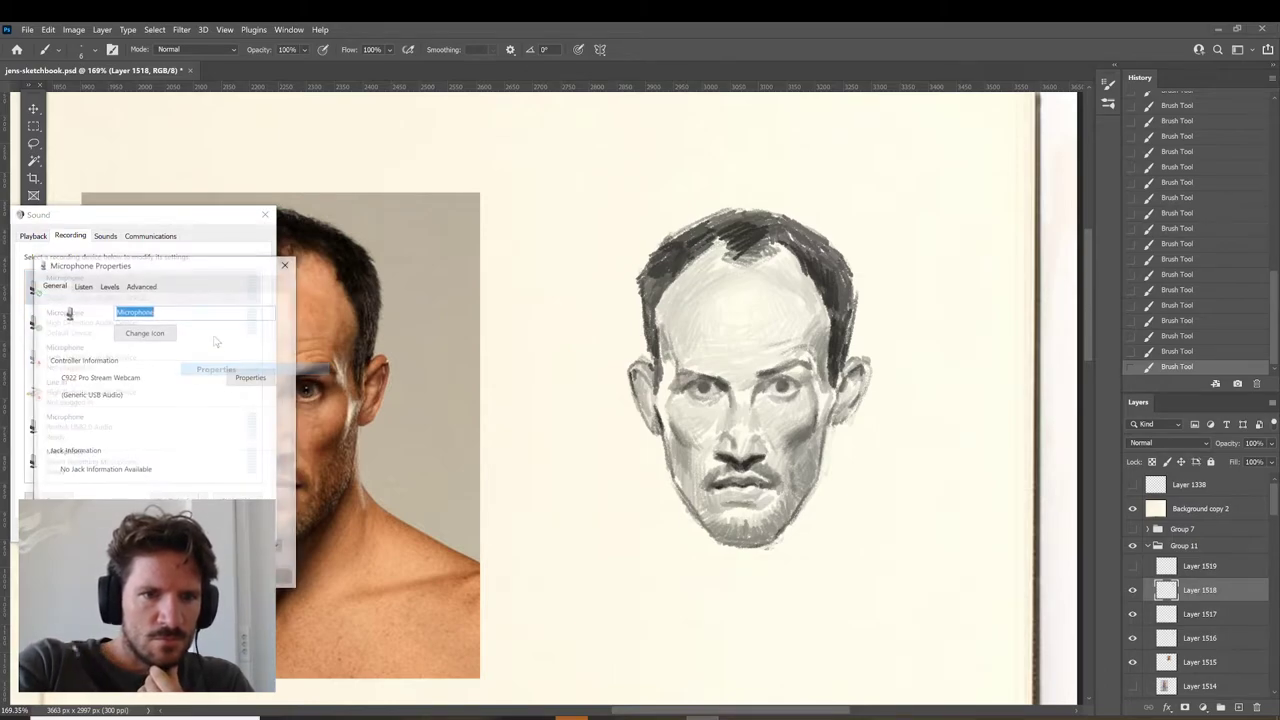
click(86, 285)
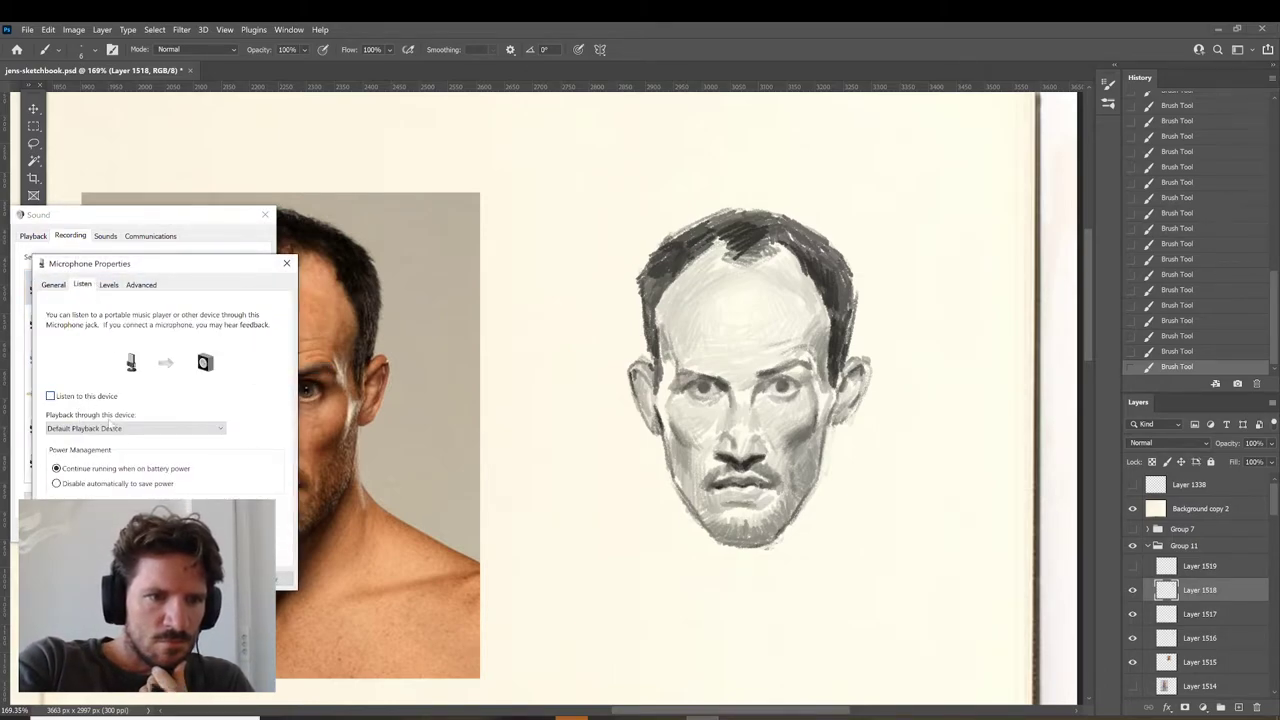
click(212, 579)
click(266, 213)
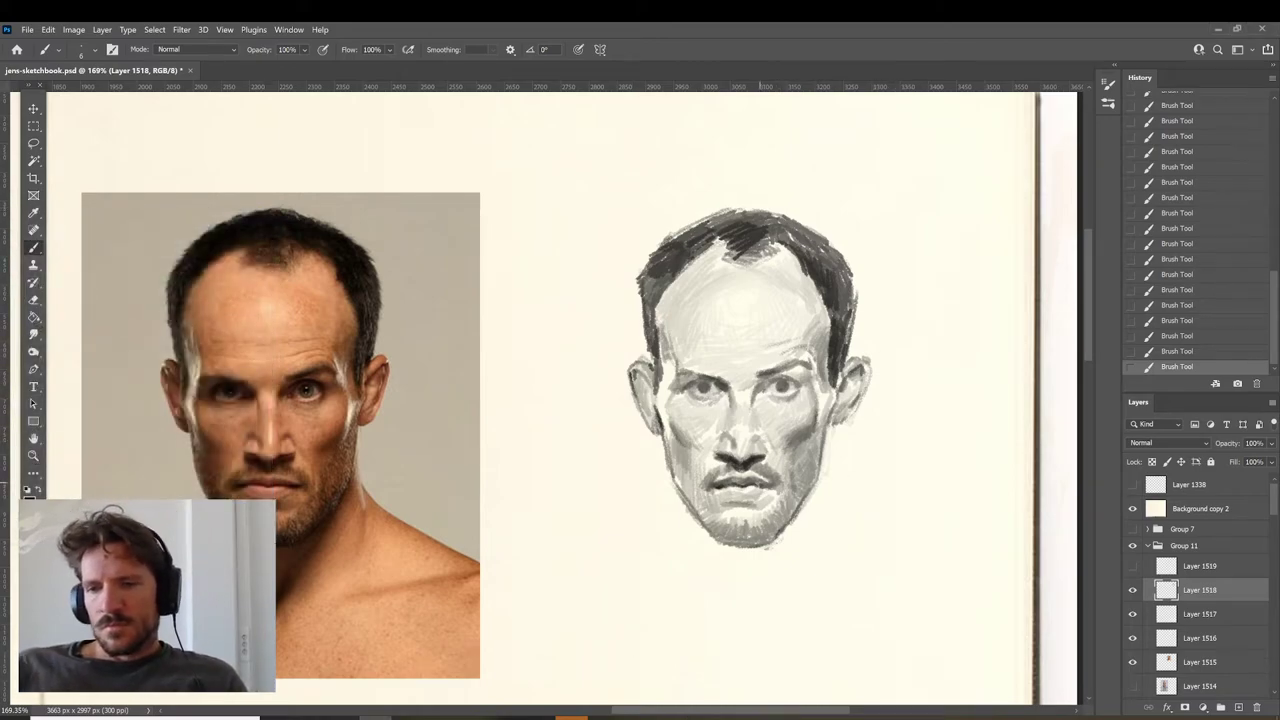
Compare the portrait without and with its last three brush strokes.
key(ctrl+z)
key(ctrl+z)
key(ctrl+z)
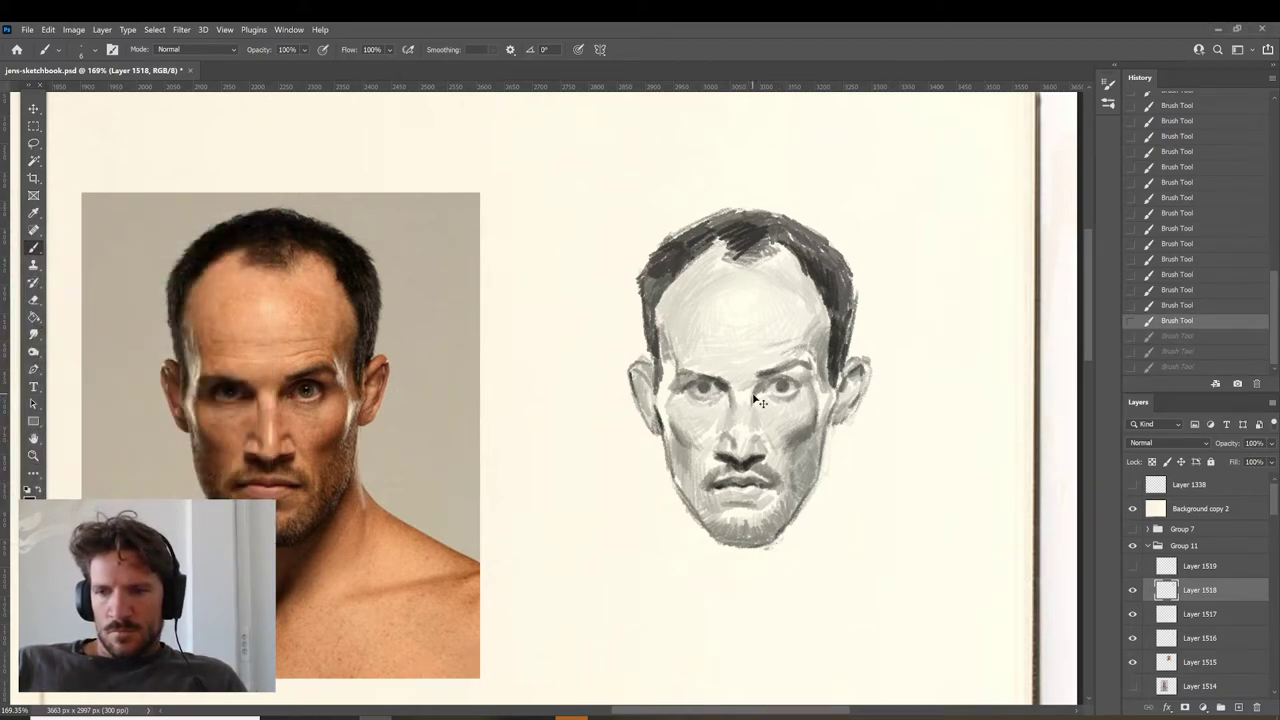
key(ctrl+shift+z)
key(ctrl+shift+z)
key(ctrl+shift+z)
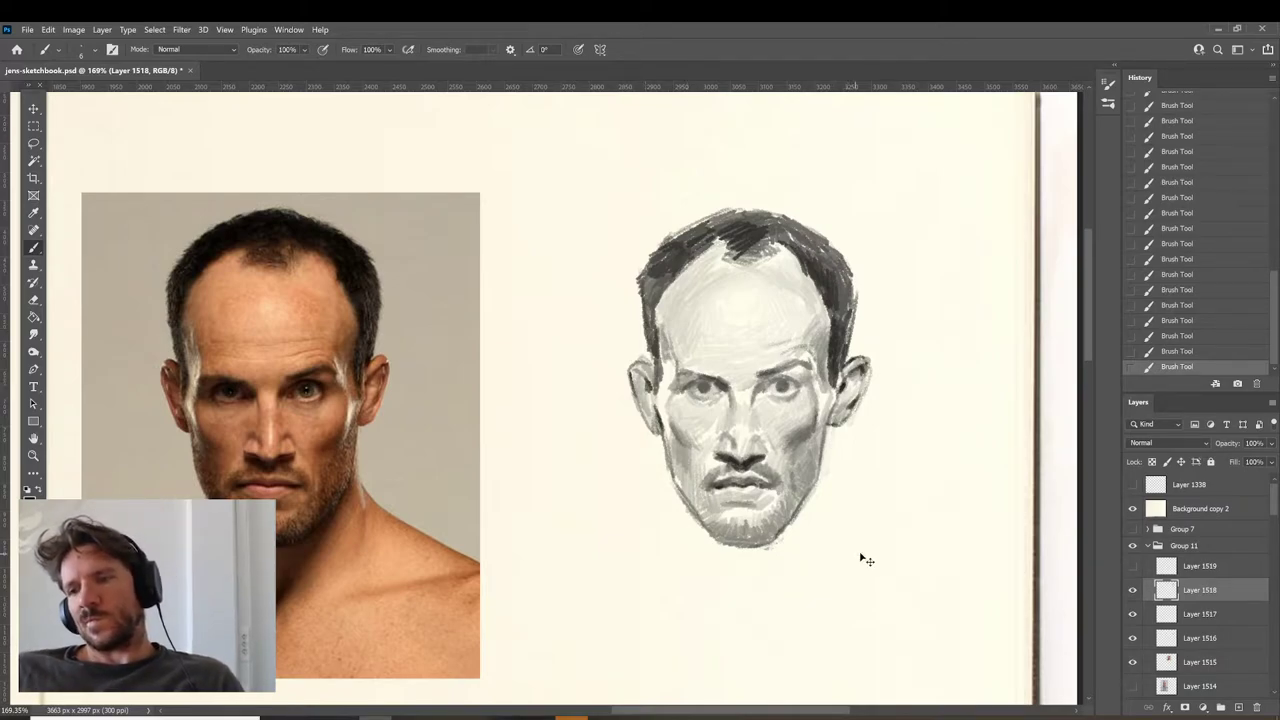
Undo the last three brush strokes and compare the portrait with Layer 1518 hidden and shown.
key(ctrl+z)
key(ctrl+z)
key(ctrl+z)
click(1133, 592)
click(1133, 592)
Cut the sketched ears out of Layer 1518, paste them in place on a new layer and set its opacity to 64%.
key(l)
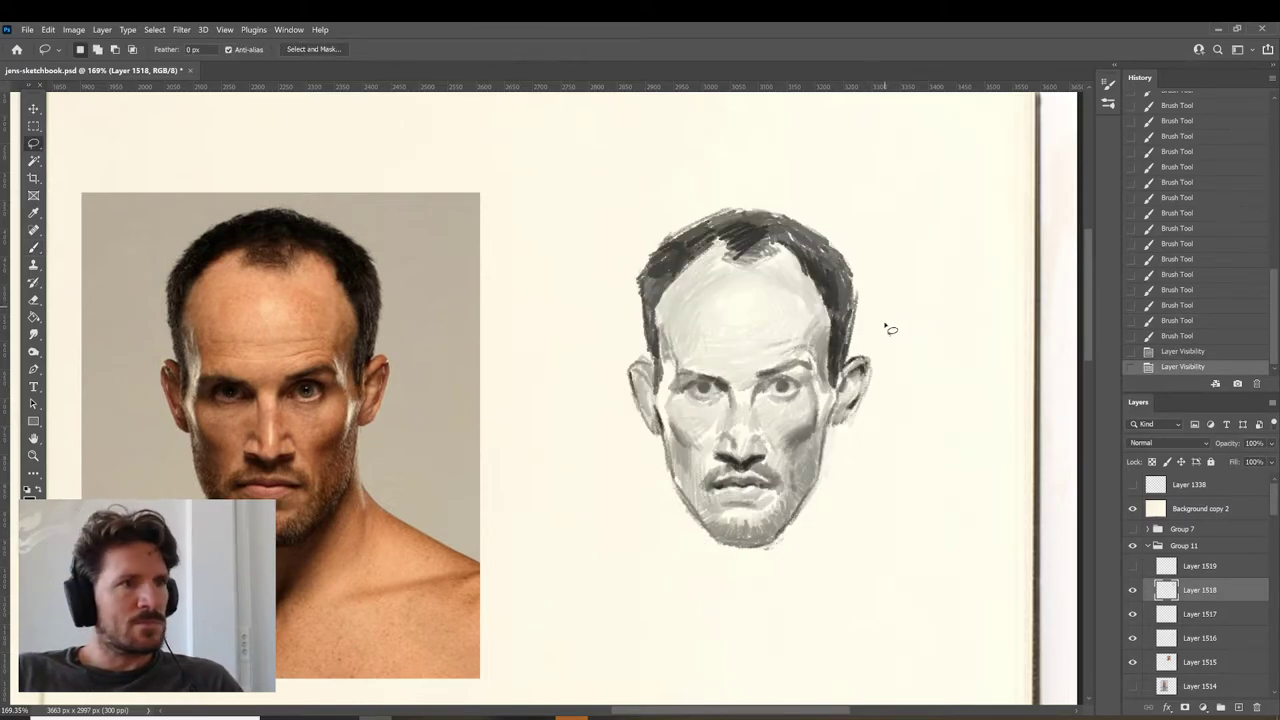
drag(874, 352, 834, 436)
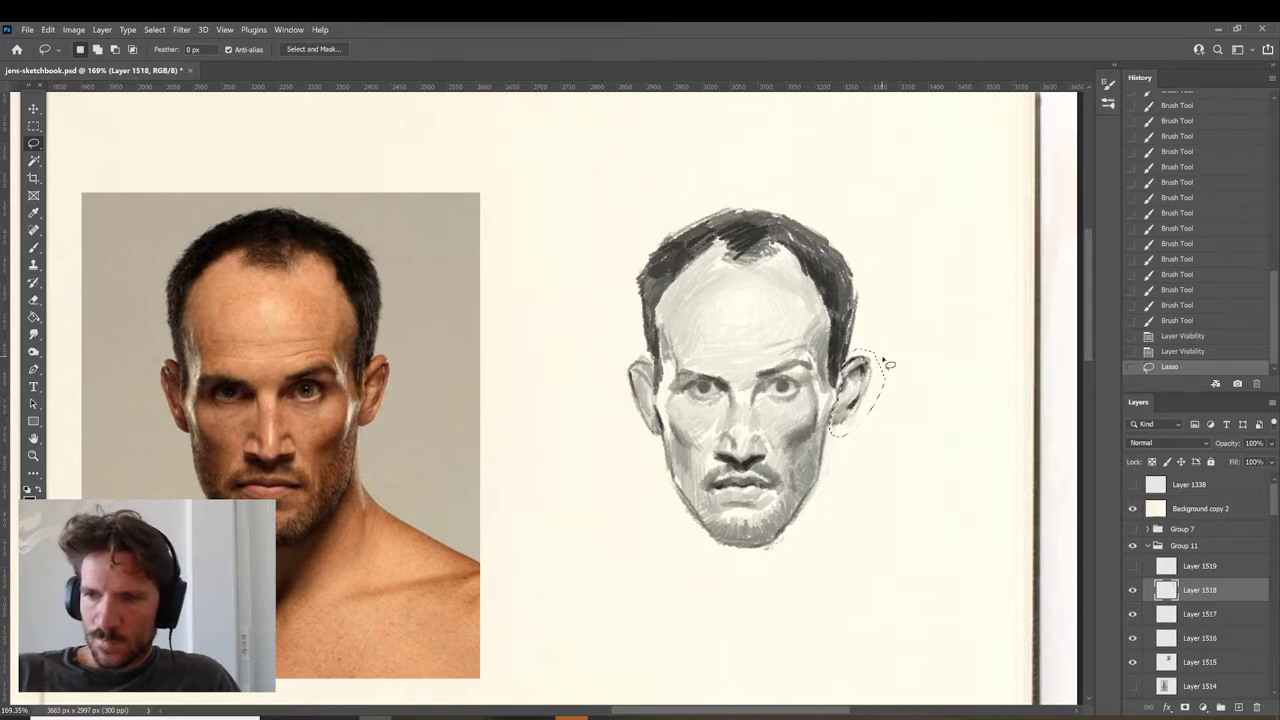
mouse_move(650, 350)
mouse_down()
mouse_move(657, 457)
mouse_move(652, 350)
mouse_up()
key(ctrl+x)
key(ctrl+shift+v)
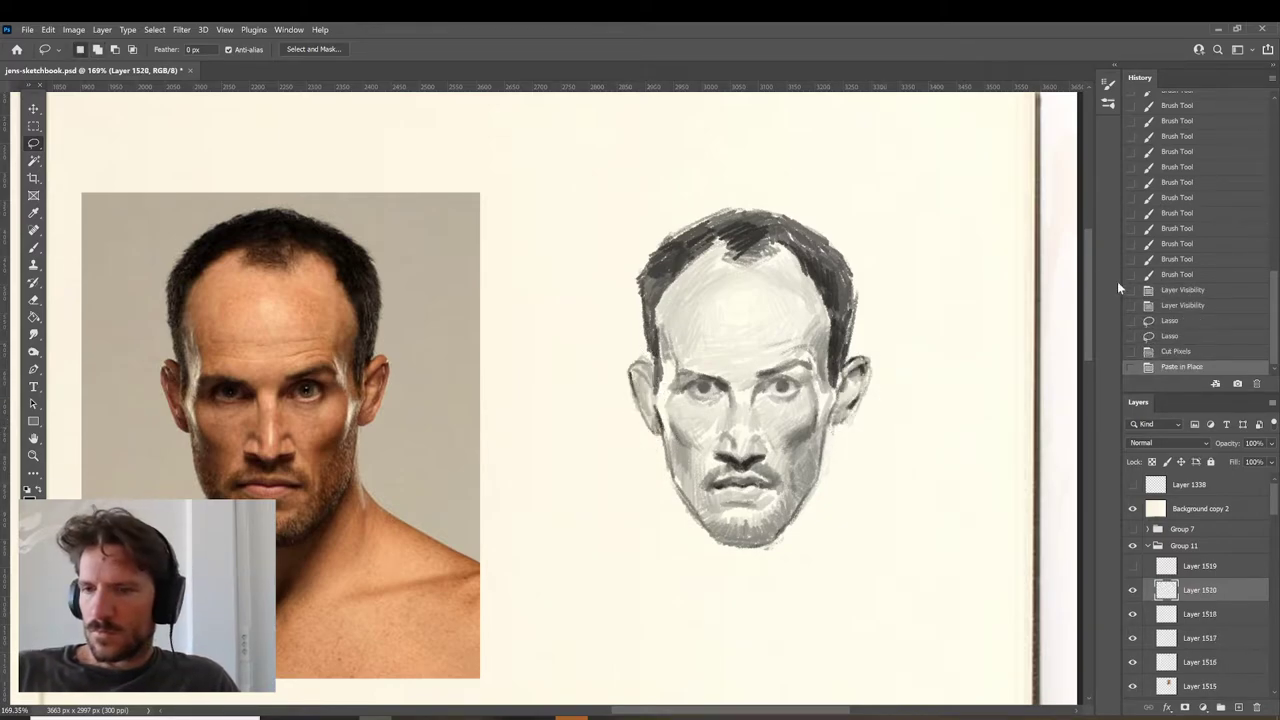
drag(1230, 447, 1215, 446)
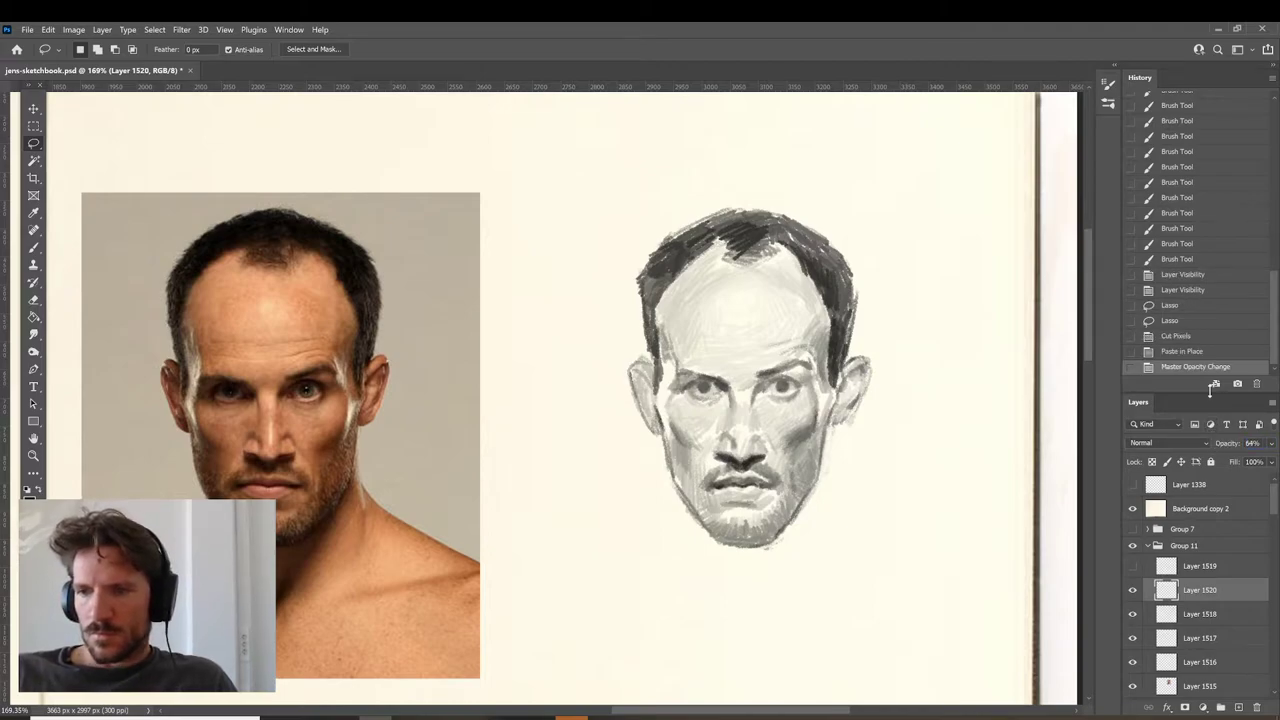
Brush shading into the inner folds and lobe of the portrait's right-hand ear.
key(b)
mouse_move(851, 378)
mouse_down()
mouse_move(859, 355)
mouse_move(858, 394)
mouse_up()
drag(856, 370, 846, 418)
drag(850, 410, 842, 422)
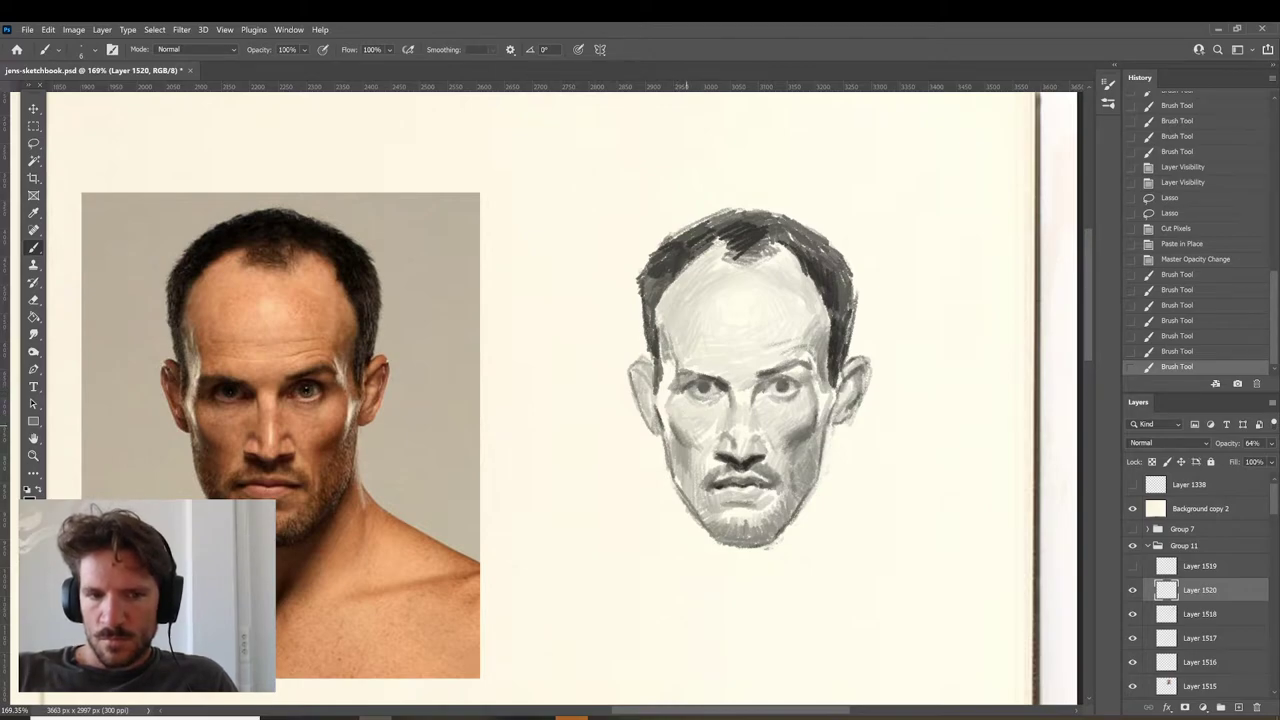
Refine the outline, inner fold and lobe of the portrait's left-hand ear with short brush strokes.
drag(664, 416, 657, 428)
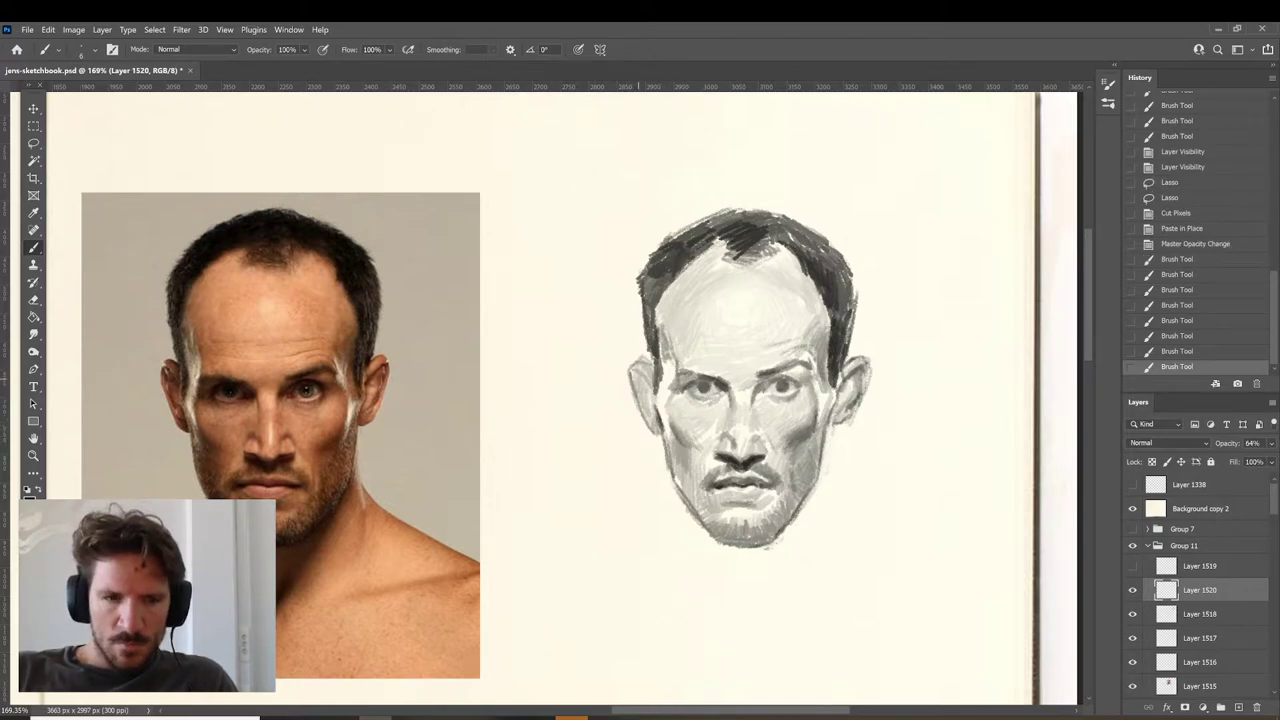
mouse_move(644, 383)
mouse_down()
mouse_move(637, 396)
mouse_move(641, 358)
mouse_up()
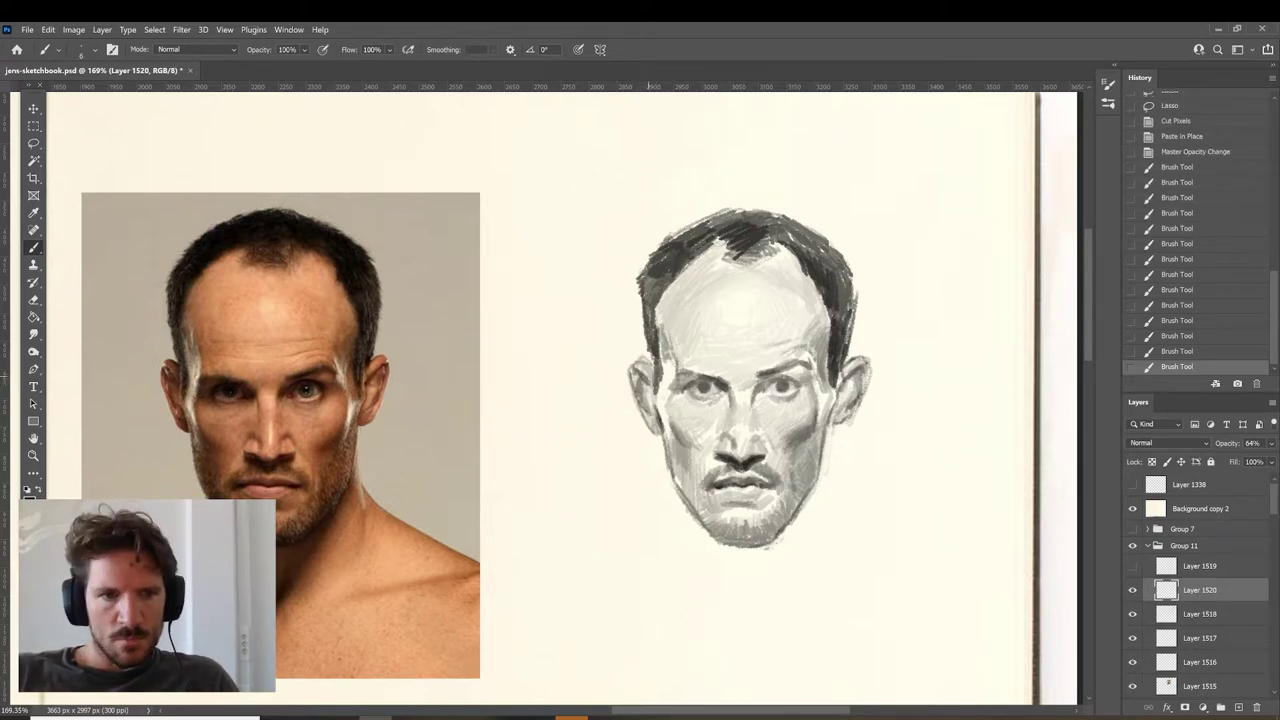
drag(631, 370, 638, 402)
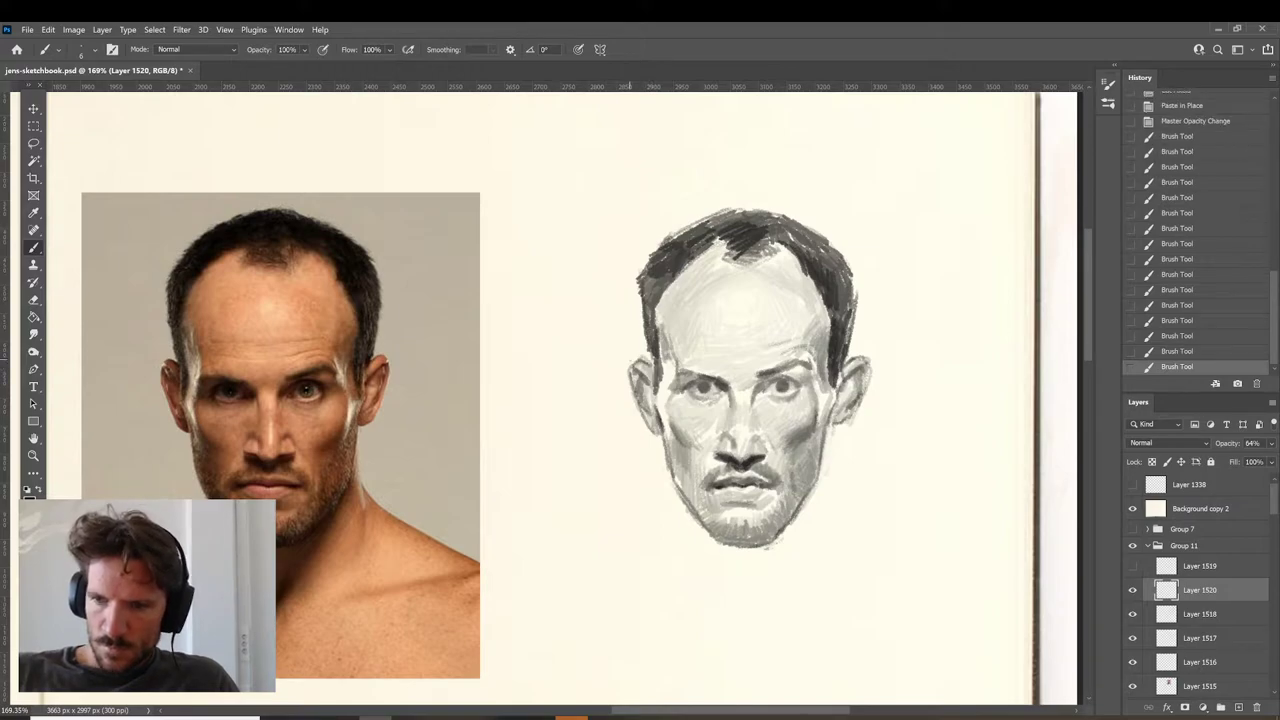
alt+click(640, 431)
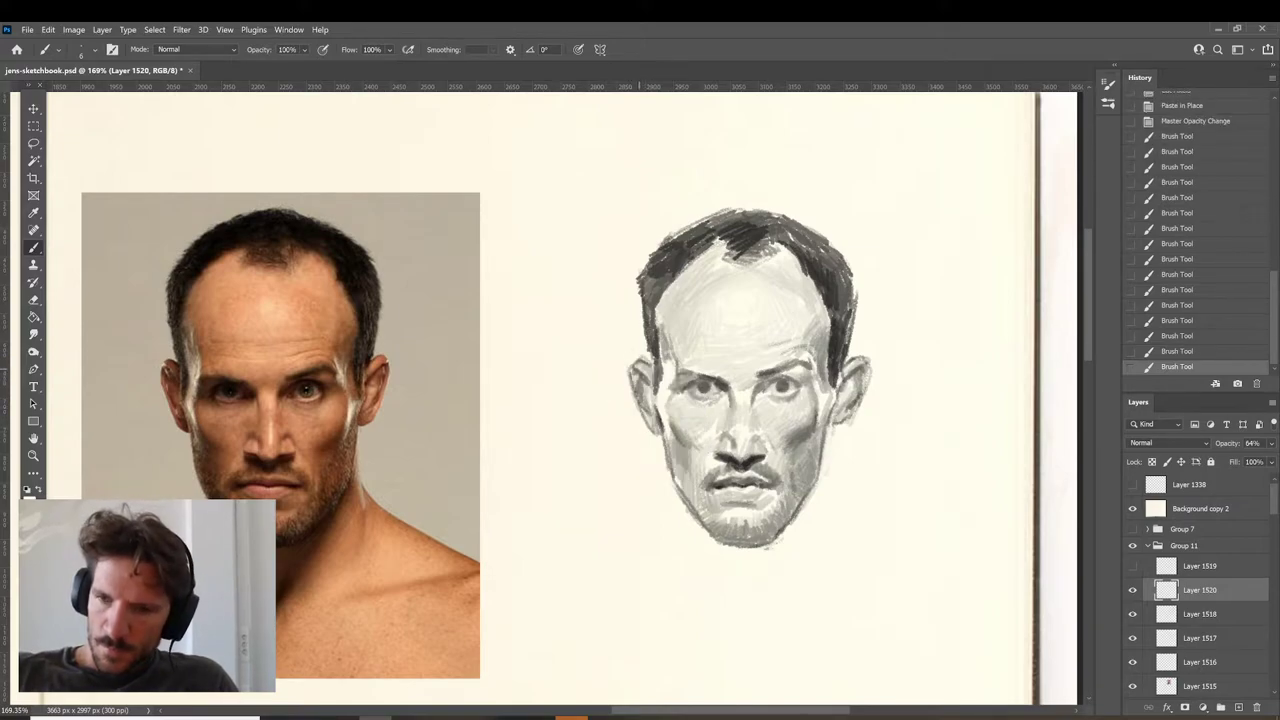
mouse_move(635, 365)
mouse_down()
mouse_move(646, 359)
mouse_move(628, 364)
mouse_up()
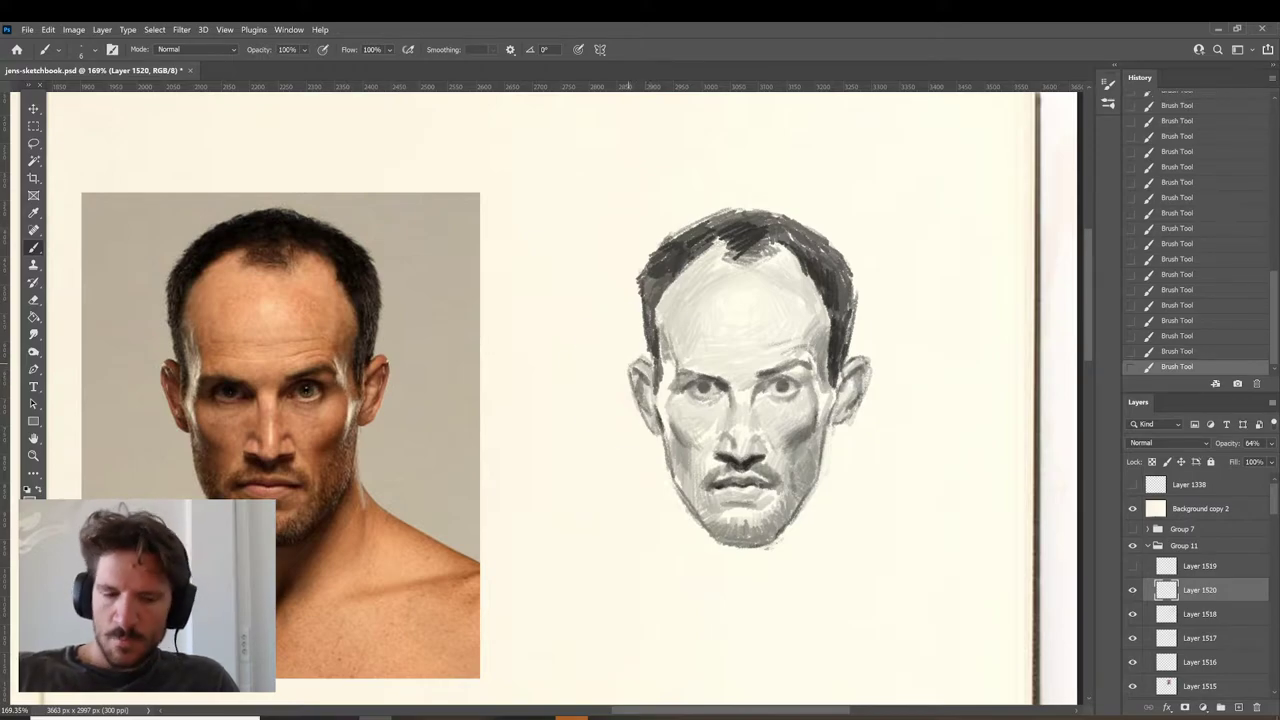
Sample tones from the side hair, nose and moustache area and deepen the beard, jaw and cheek shading.
alt+click(836, 356)
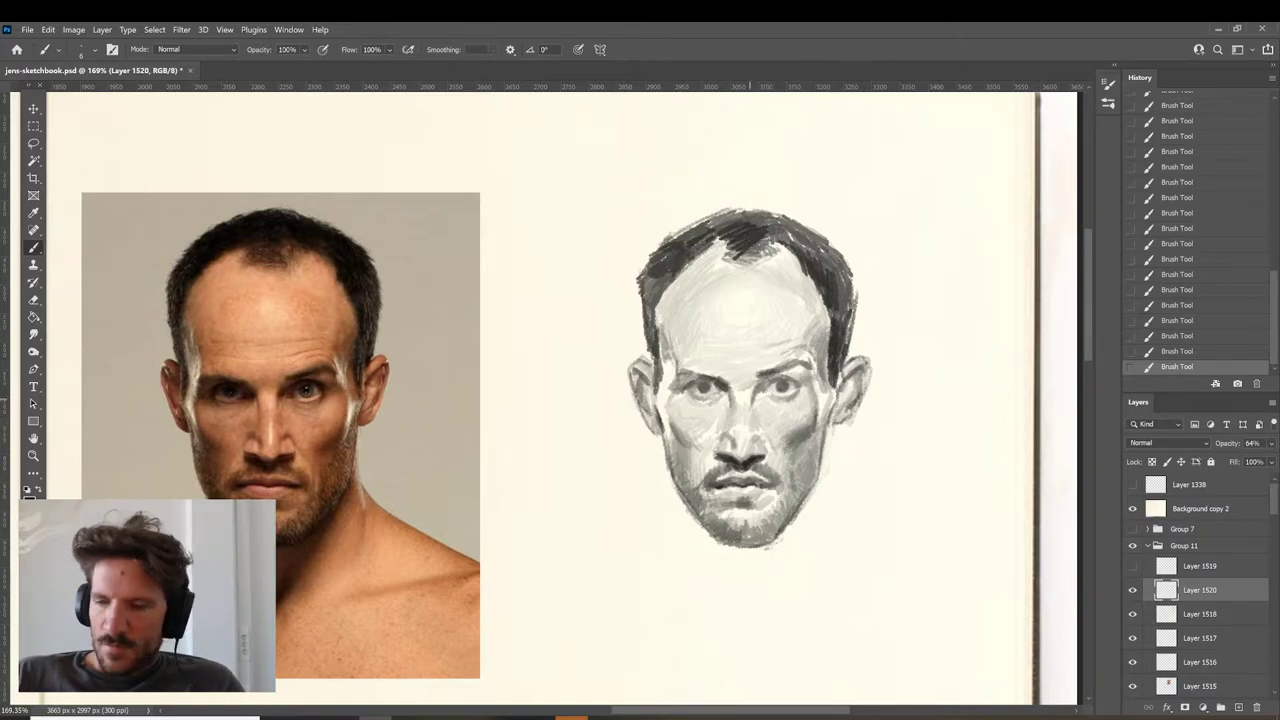
alt+click(758, 440)
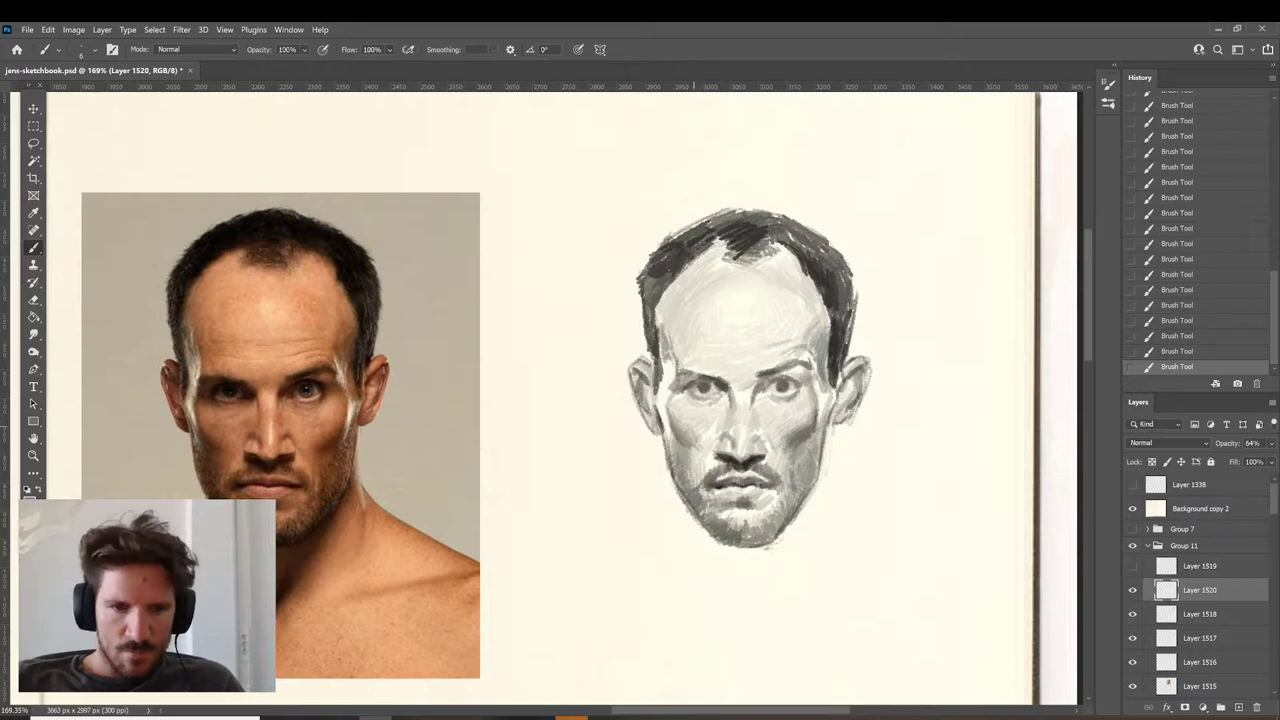
alt+click(746, 460)
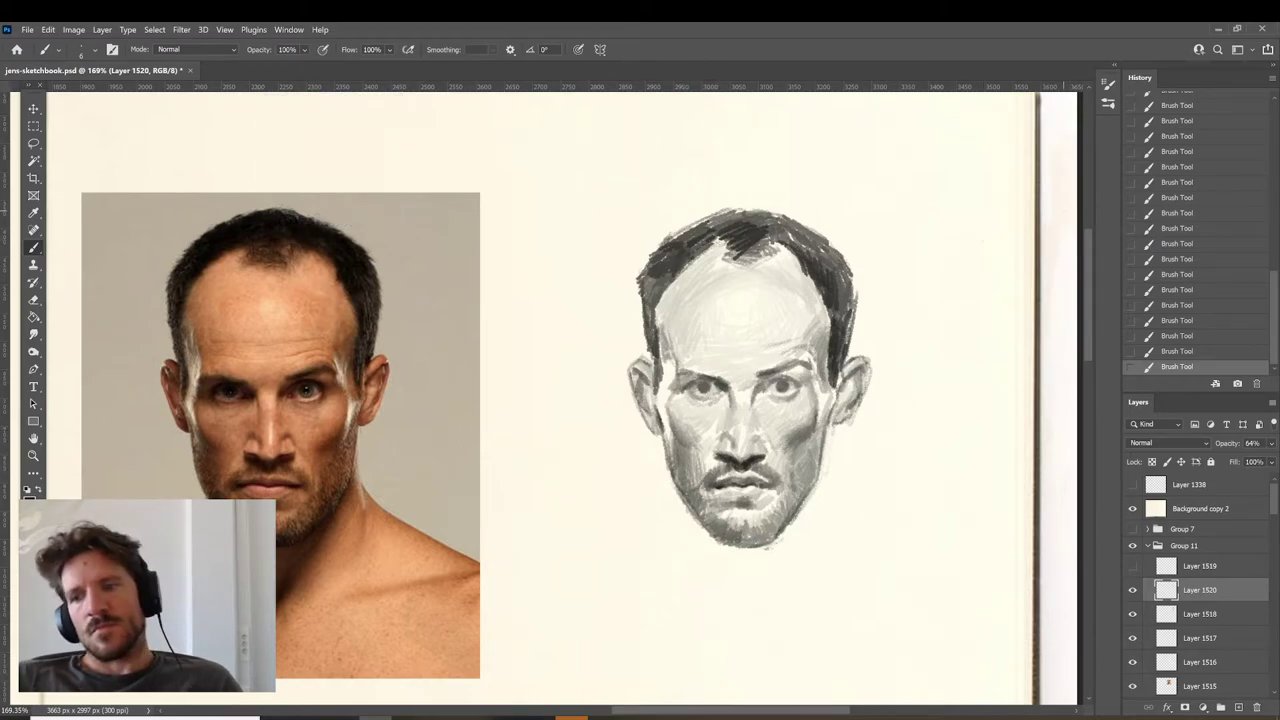
Compare the face without and with its last eight brush strokes.
key(ctrl+z)
key(ctrl+z)
key(ctrl+z)
key(ctrl+z)
key(ctrl+z)
key(ctrl+z)
key(ctrl+z)
key(ctrl+z)
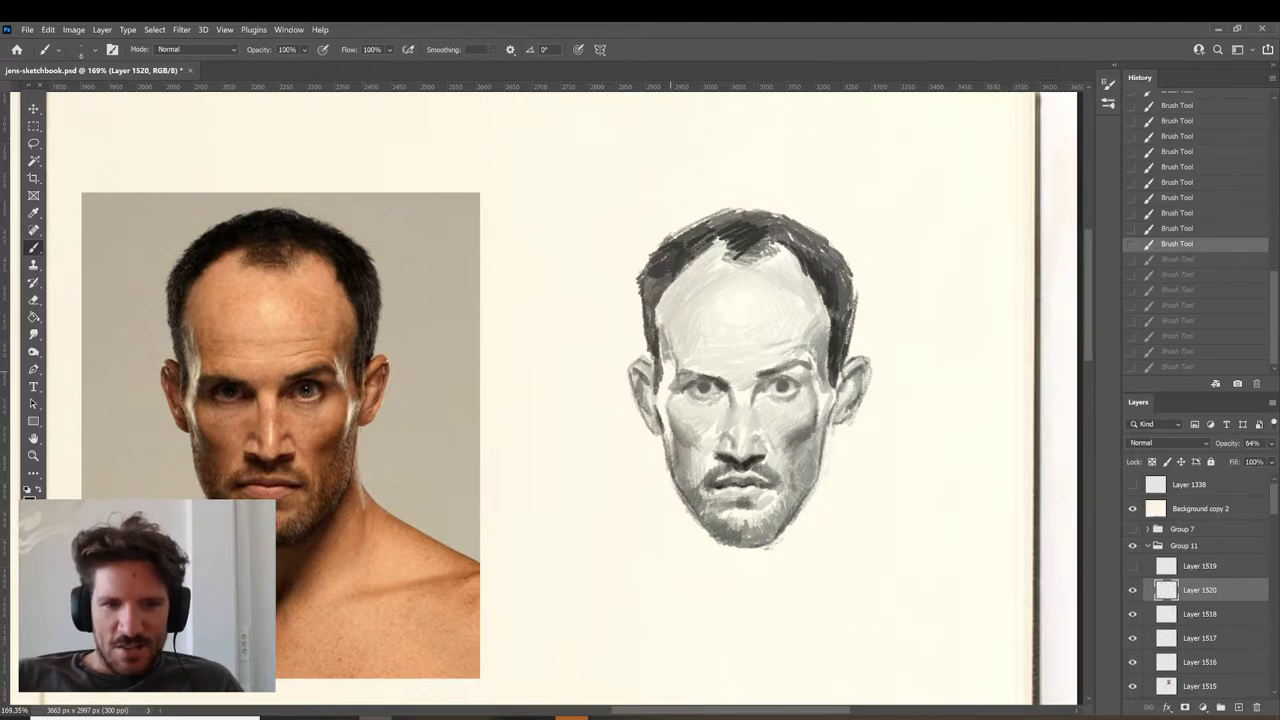
key(ctrl+shift+z)
key(ctrl+shift+z)
key(ctrl+shift+z)
key(ctrl+shift+z)
key(ctrl+shift+z)
key(ctrl+shift+z)
key(ctrl+shift+z)
key(ctrl+shift+z)
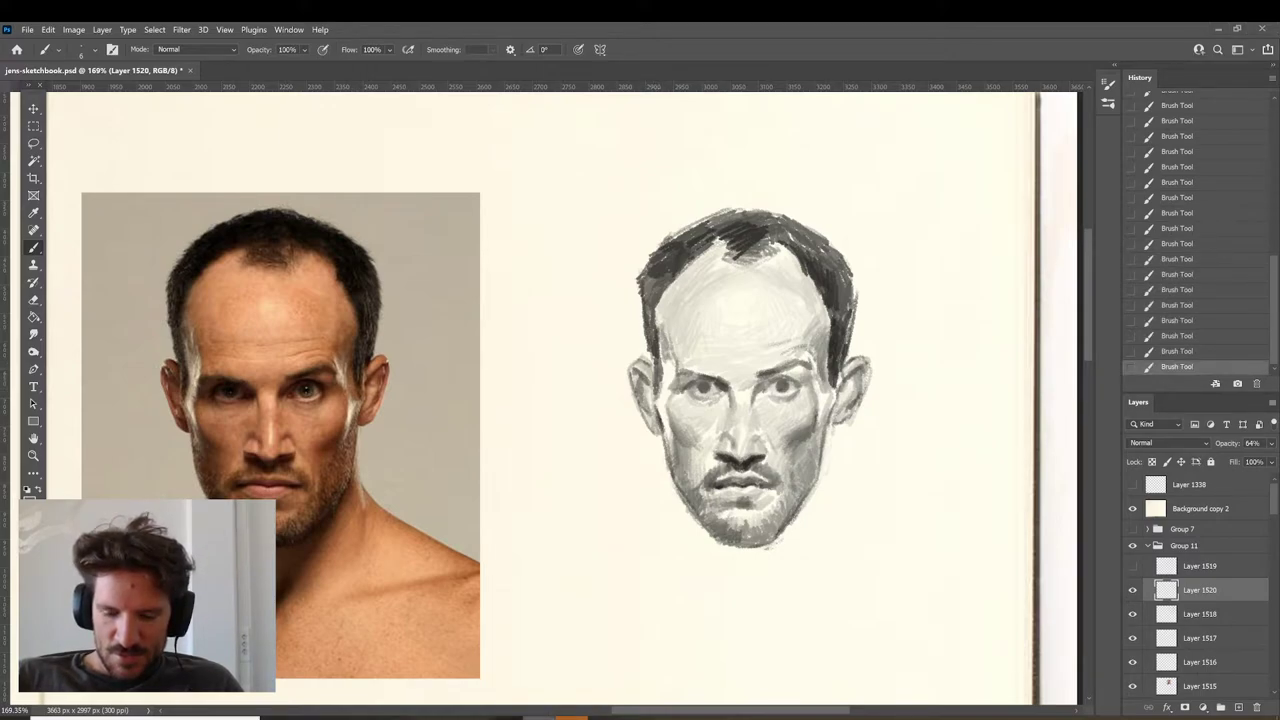
Copy the photo's head onto a new layer, align it over the drawn face and set its blend mode to Color.
mouse_move(557, 714)
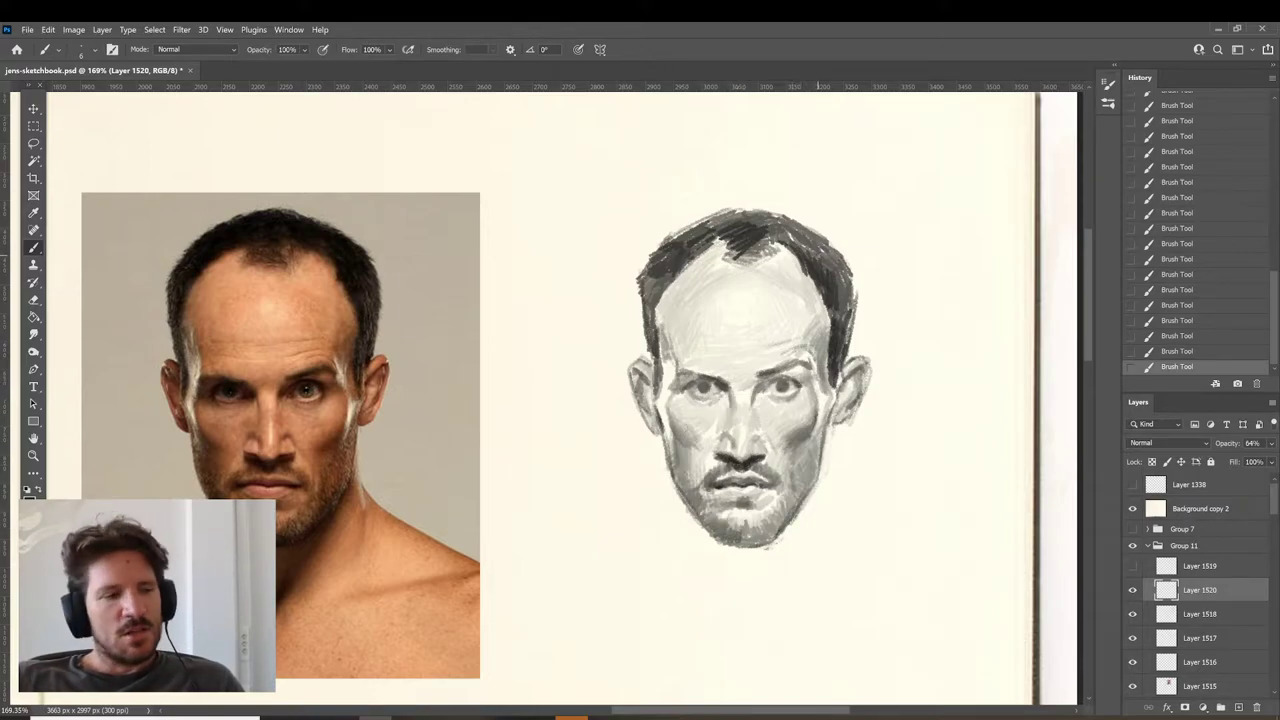
key(l)
mouse_move(406, 251)
mouse_down()
mouse_move(113, 351)
mouse_move(395, 574)
mouse_move(455, 277)
mouse_up()
key(ctrl+shift+c)
key(ctrl+shift+v)
key(v)
mouse_move(488, 508)
mouse_down()
mouse_move(520, 494)
mouse_move(895, 474)
mouse_move(881, 474)
mouse_up()
click(1168, 442)
click(1170, 683)
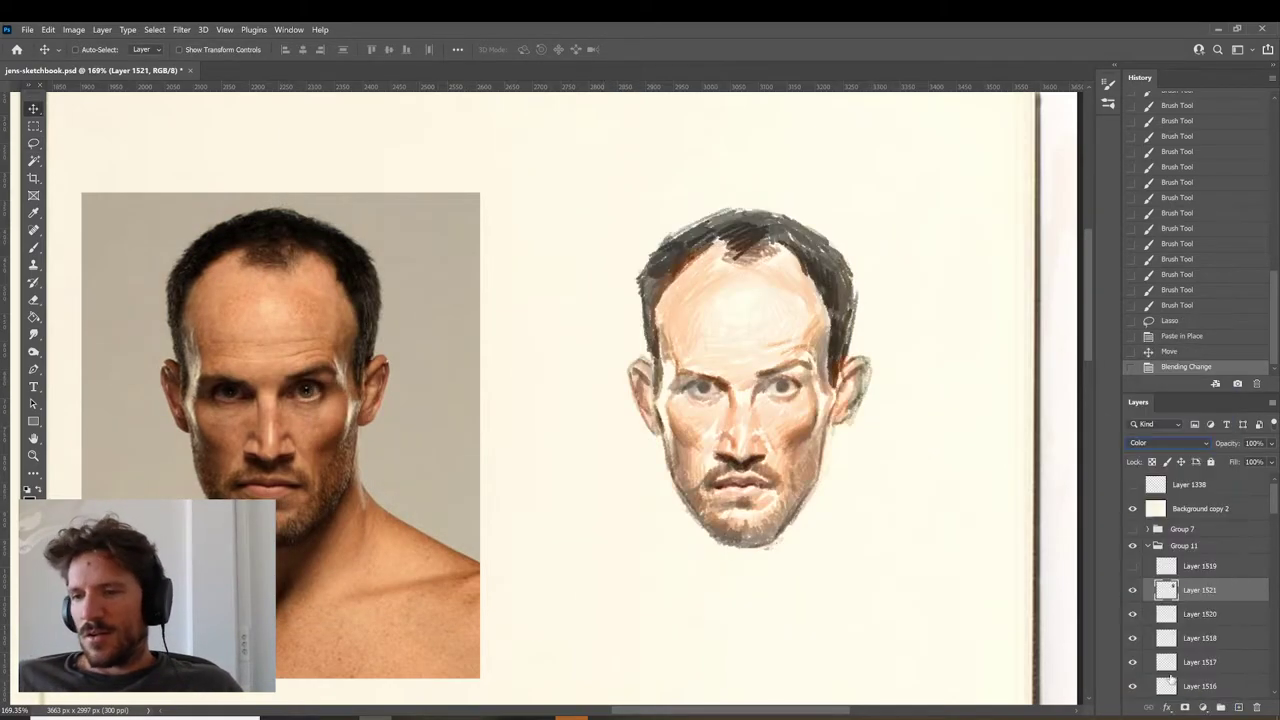
drag(921, 522, 937, 523)
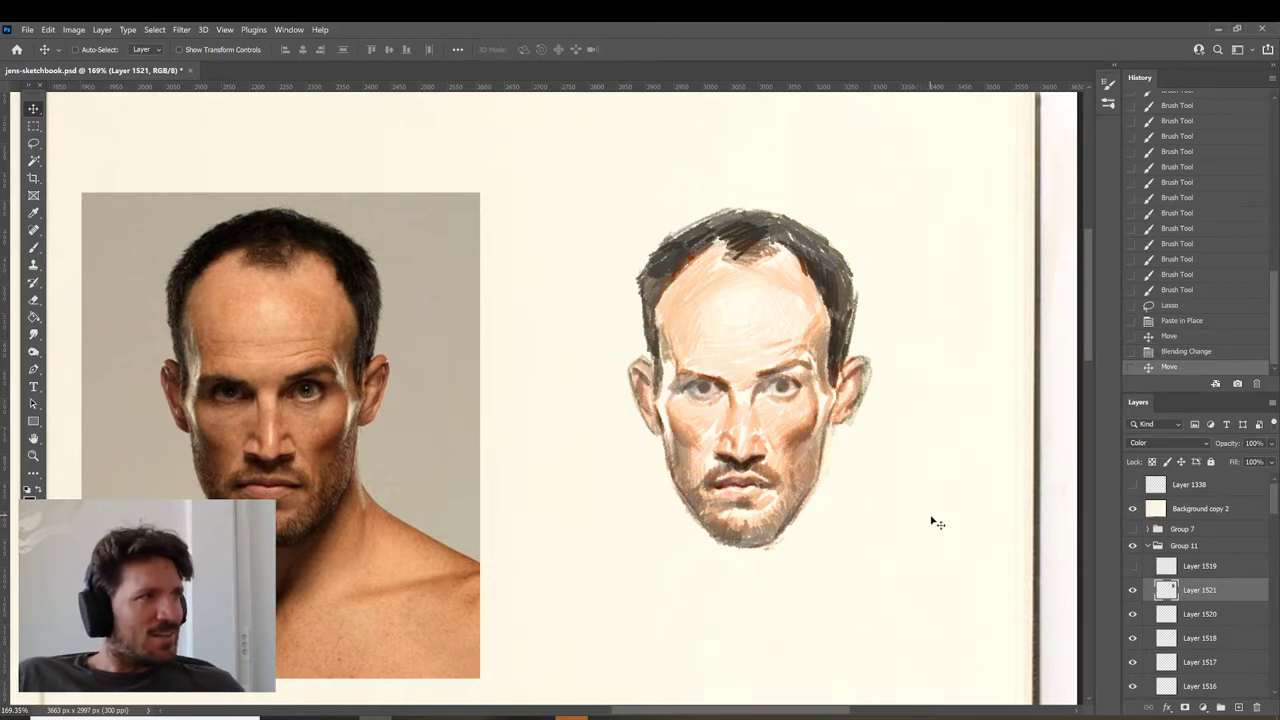
Examine the tinted portrait from farther out and delete the colour overlay layer.
key(z)
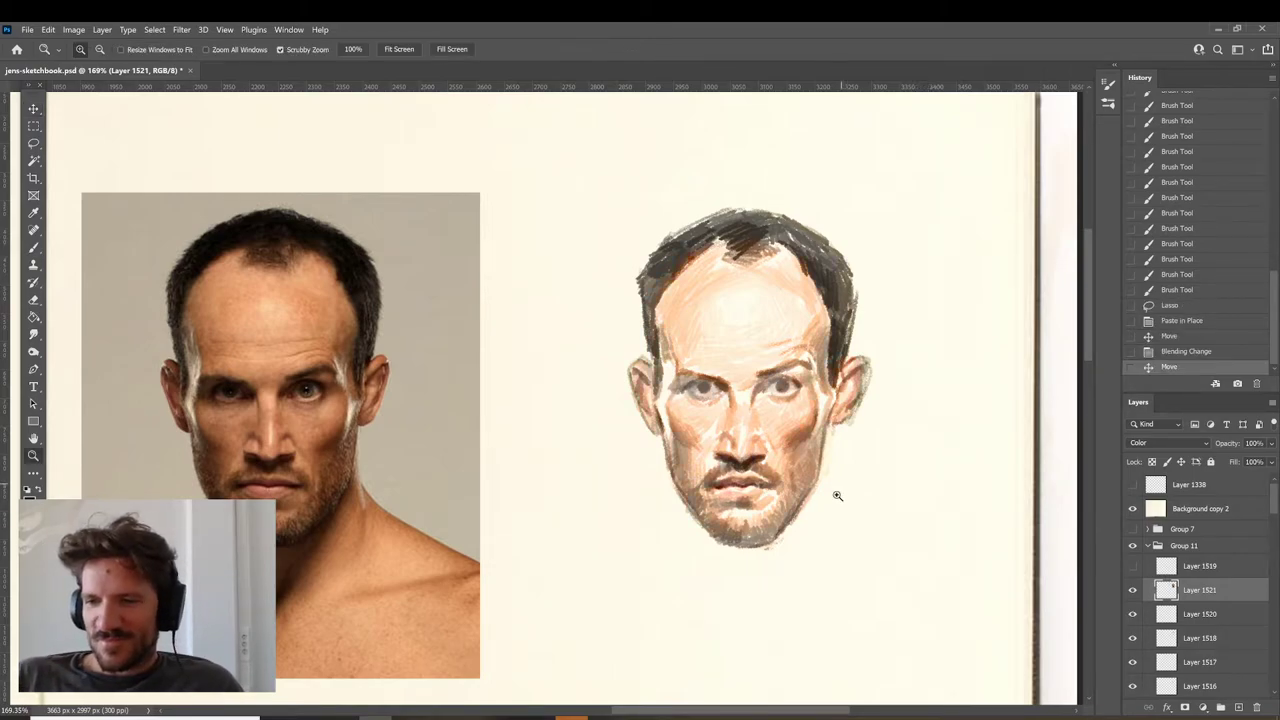
drag(837, 495, 784, 544)
drag(819, 485, 795, 606)
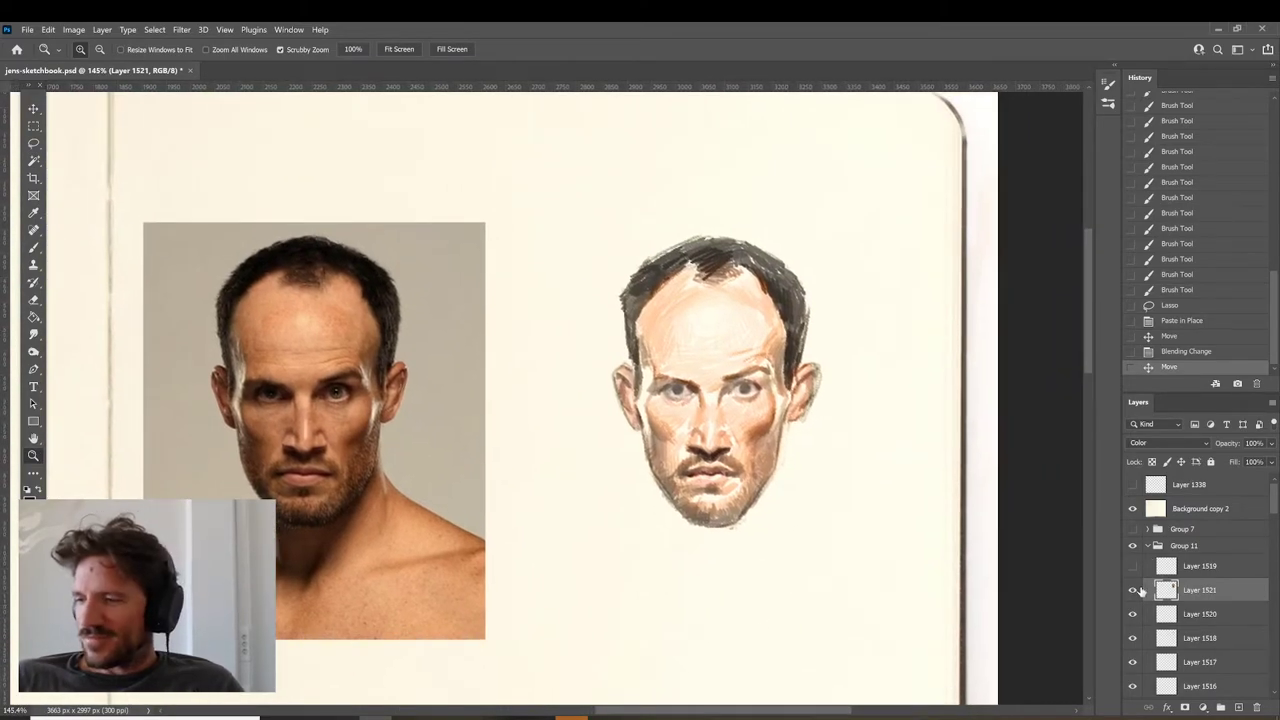
click(1256, 707)
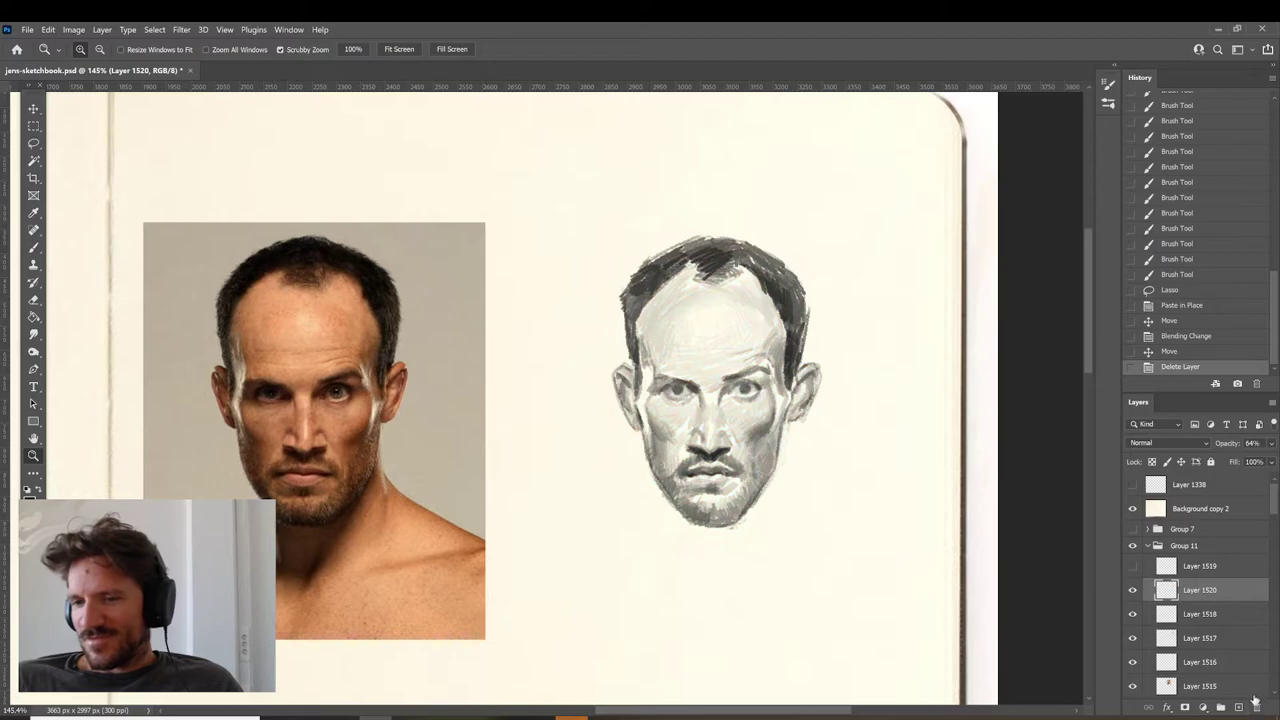
Brush small shading strokes onto the right-hand cheek of the portrait on Layer 1518.
click(1230, 614)
key(b)
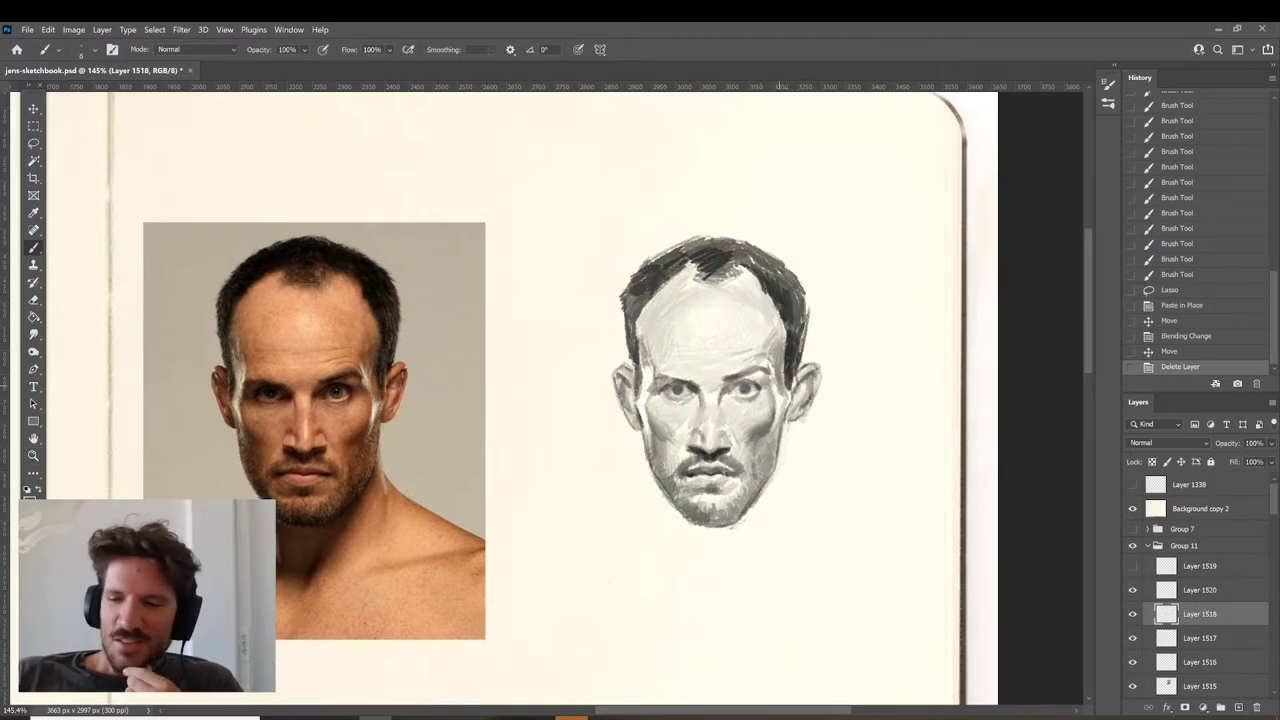
drag(760, 440, 758, 435)
drag(758, 435, 757, 432)
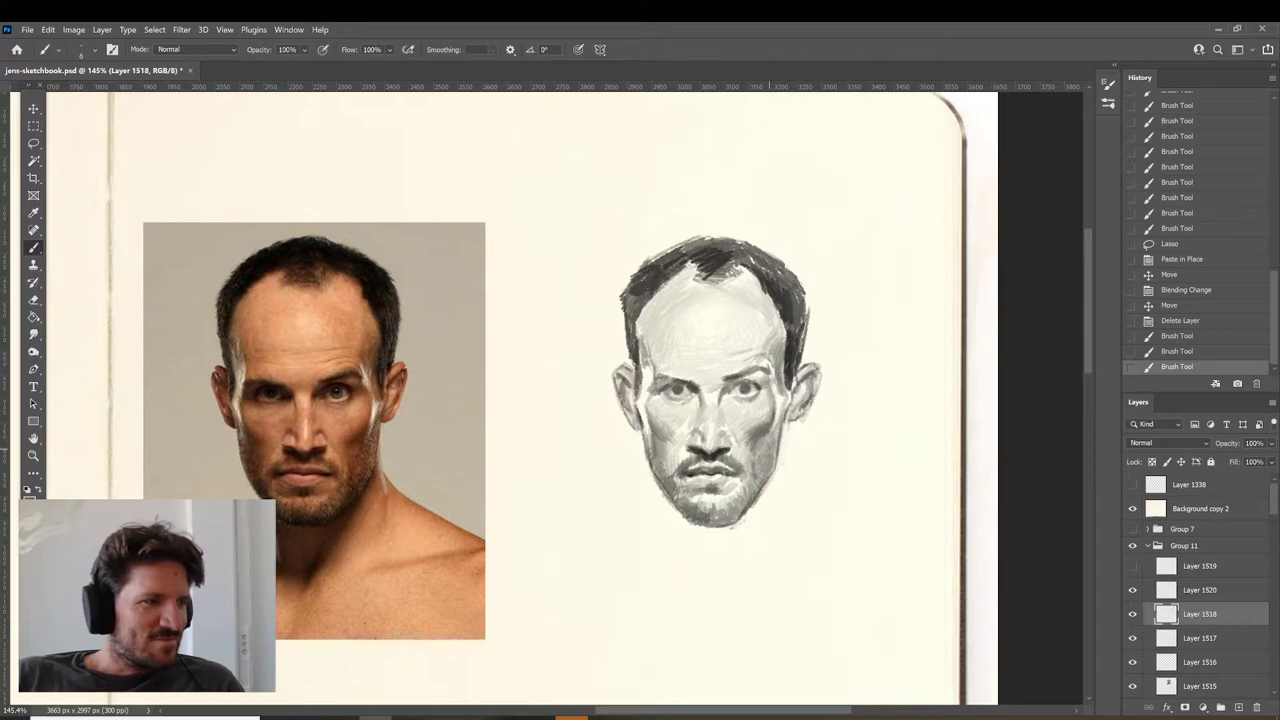
Darken the contour of the right-hand jaw and the underside of the chin with the brush.
drag(764, 485, 742, 516)
drag(748, 510, 733, 524)
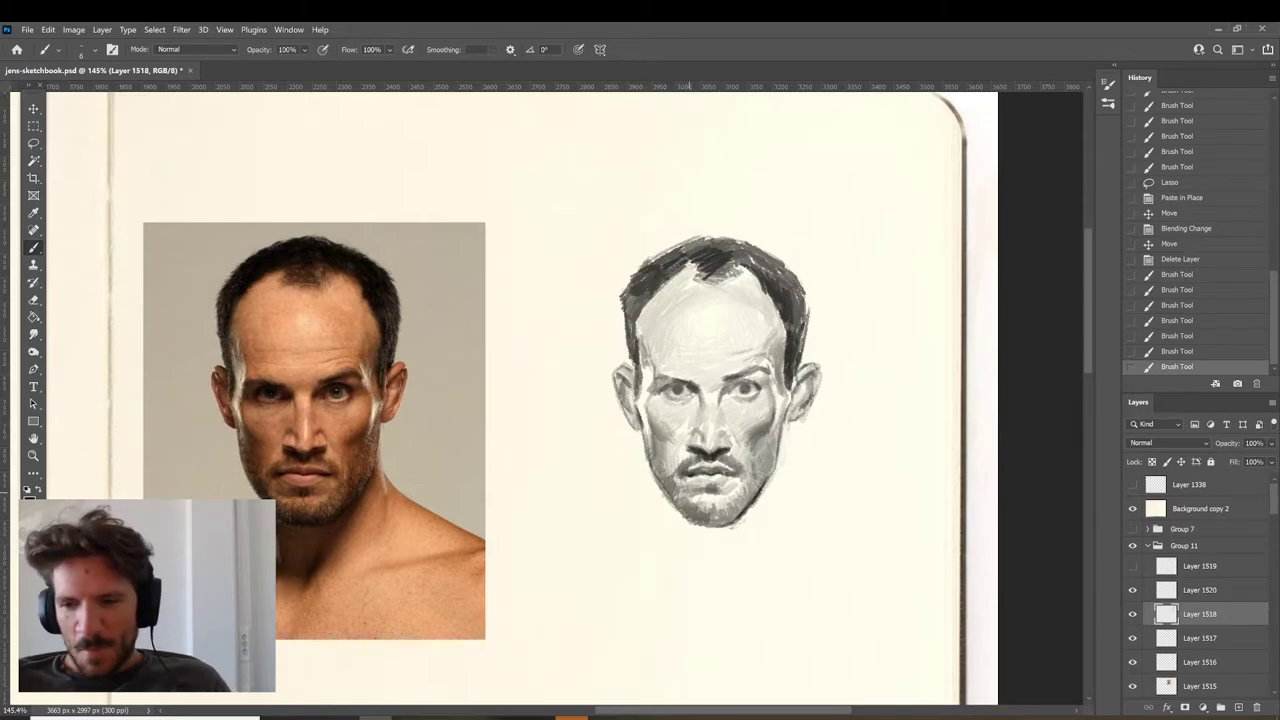
drag(694, 522, 735, 521)
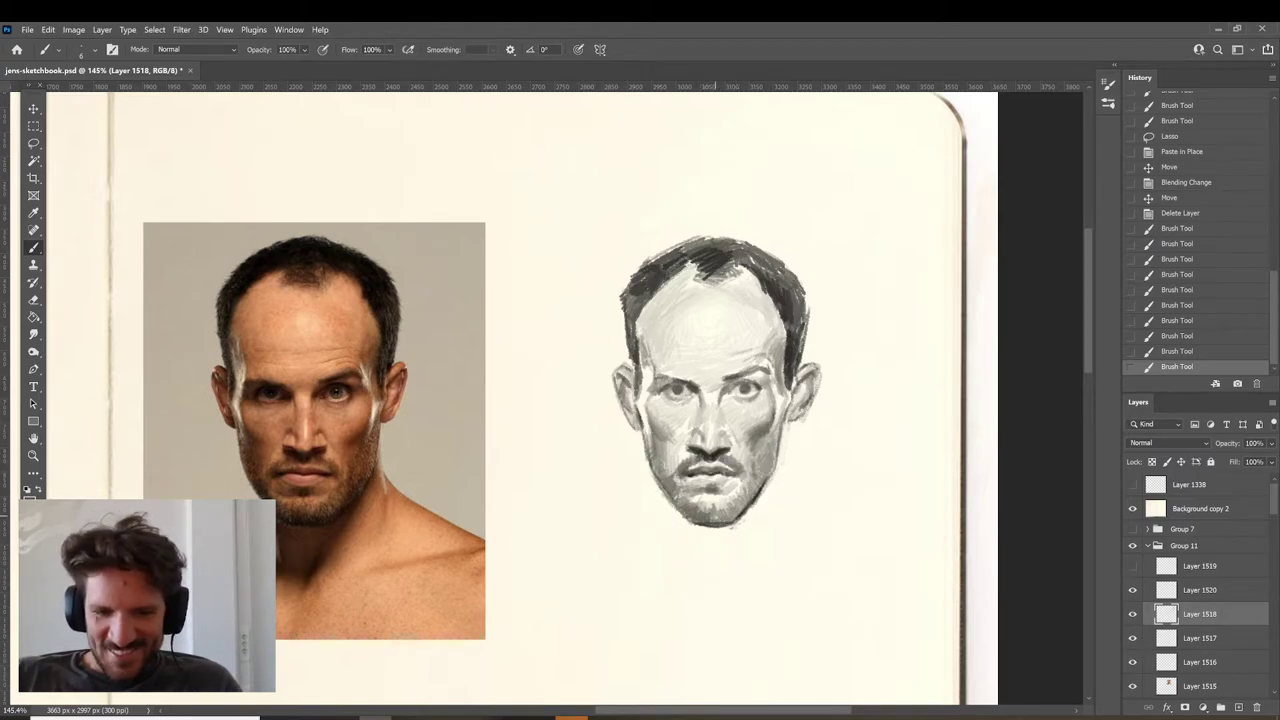
Add a row of short upward stubble strokes across the chin.
drag(713, 516, 717, 510)
drag(711, 515, 713, 508)
drag(708, 513, 709, 506)
drag(704, 511, 705, 504)
drag(700, 509, 702, 503)
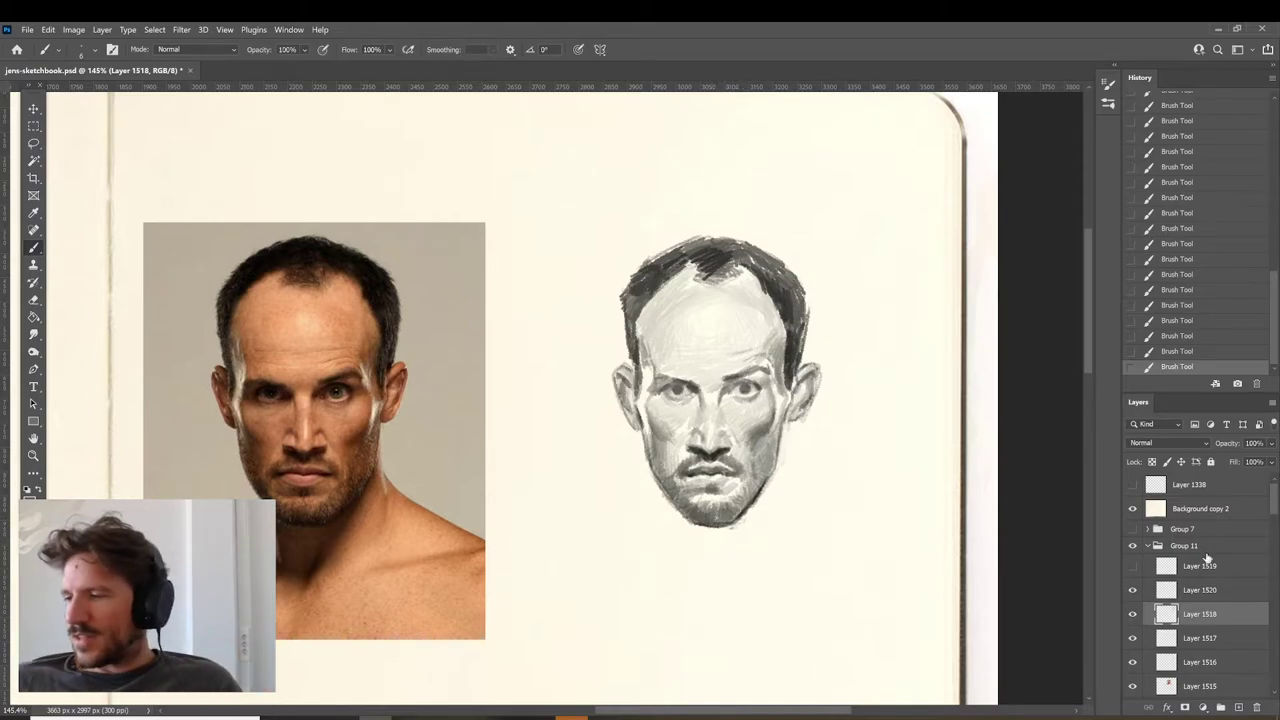
Move the photo layer, Layer 1515, above Layer 1520 and briefly show the red skull sketch on Layer 1519.
drag(1190, 688, 1205, 580)
click(1133, 590)
click(1133, 590)
key(v)
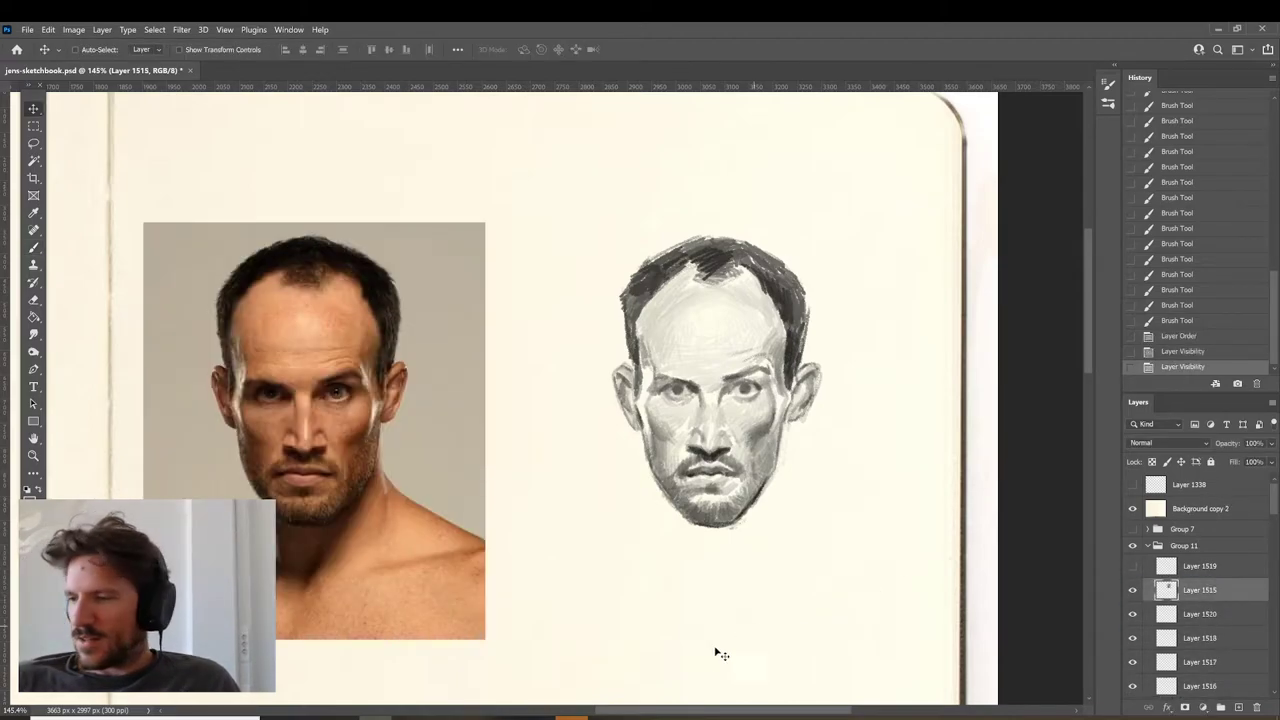
click(1150, 572)
click(1133, 566)
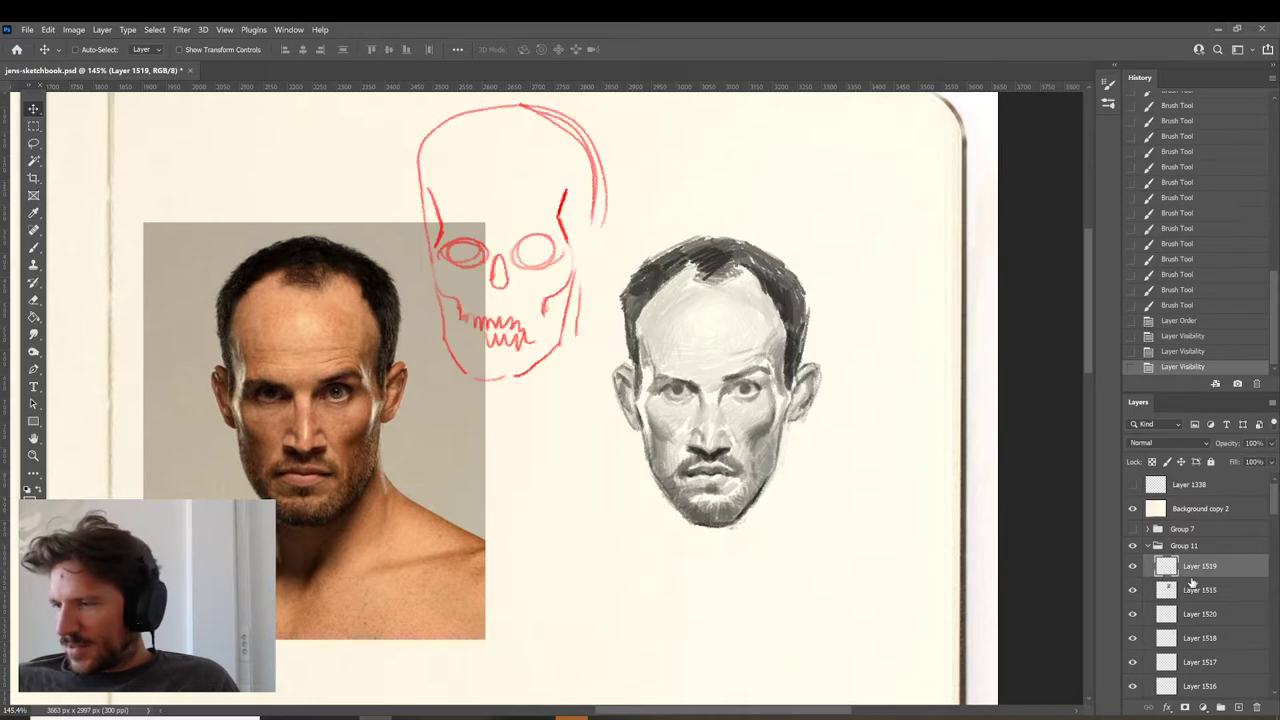
click(1133, 566)
Overlay a duplicate of the Layer 1515 photo on the drawn face in Color blend mode, then hide that copy.
drag(1200, 590, 1238, 707)
mouse_move(465, 502)
mouse_down()
mouse_move(857, 486)
mouse_move(879, 502)
mouse_up()
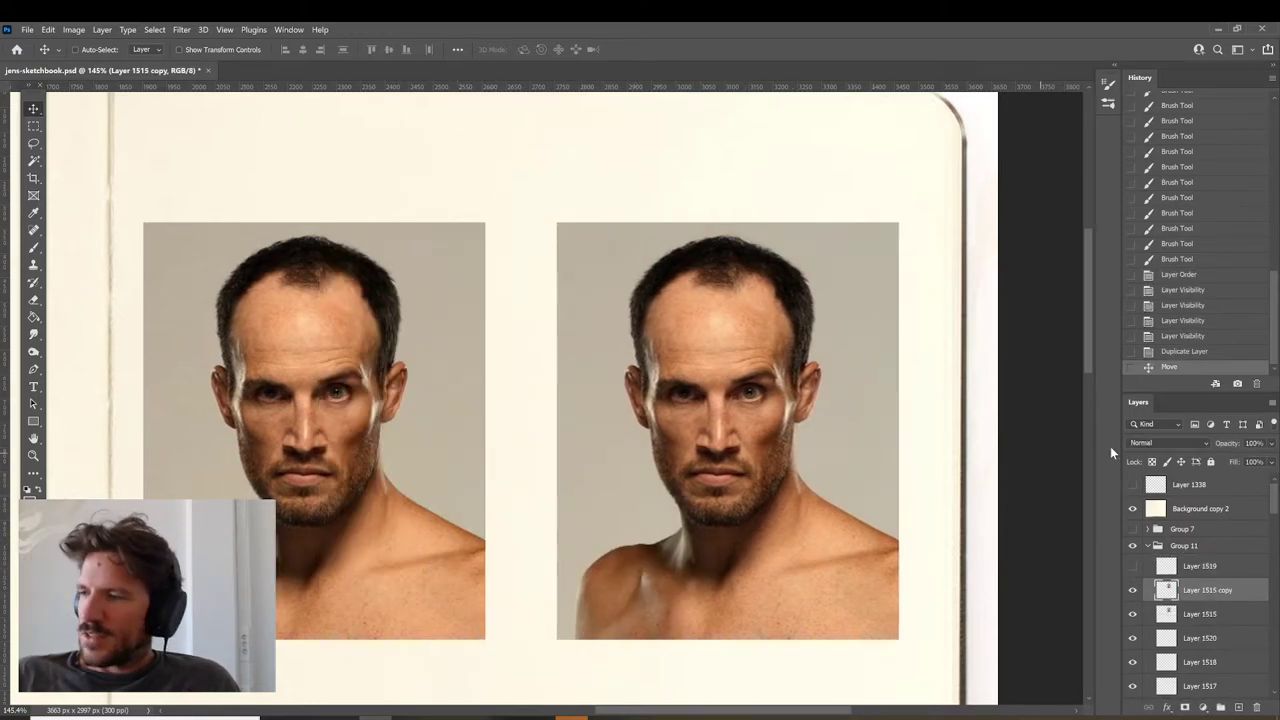
click(1168, 442)
click(1160, 688)
drag(832, 546, 827, 546)
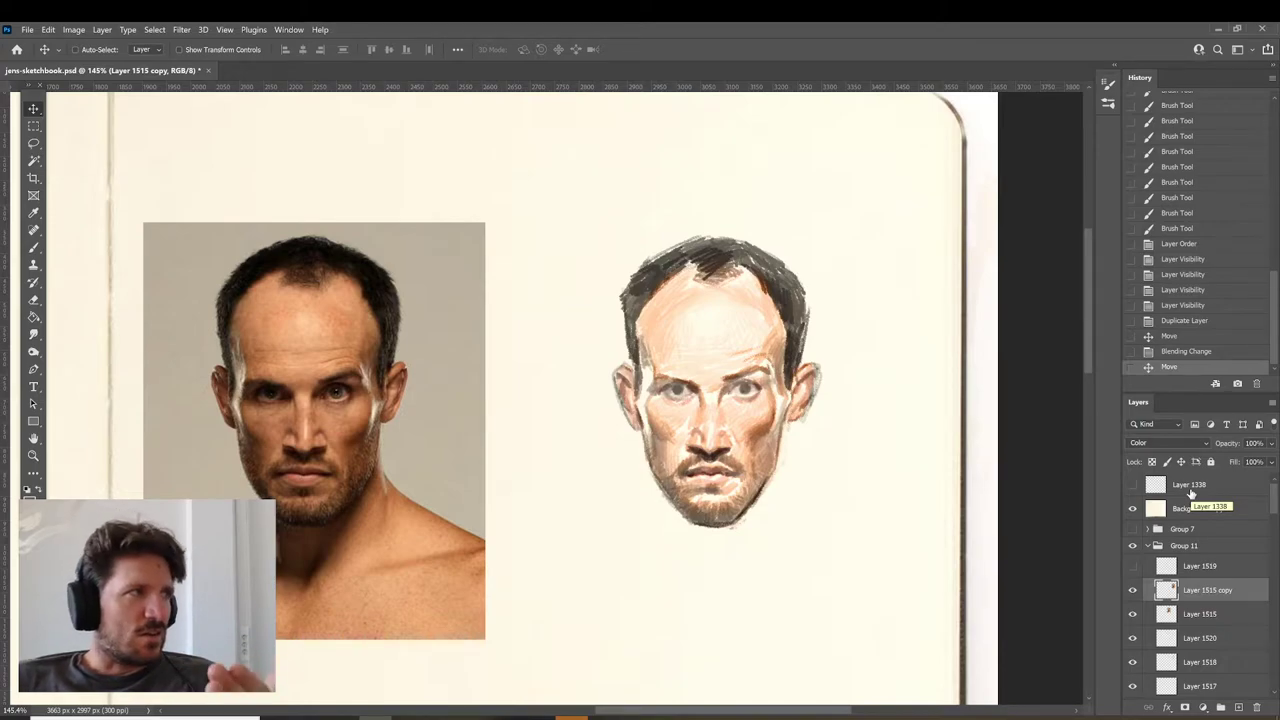
click(1133, 590)
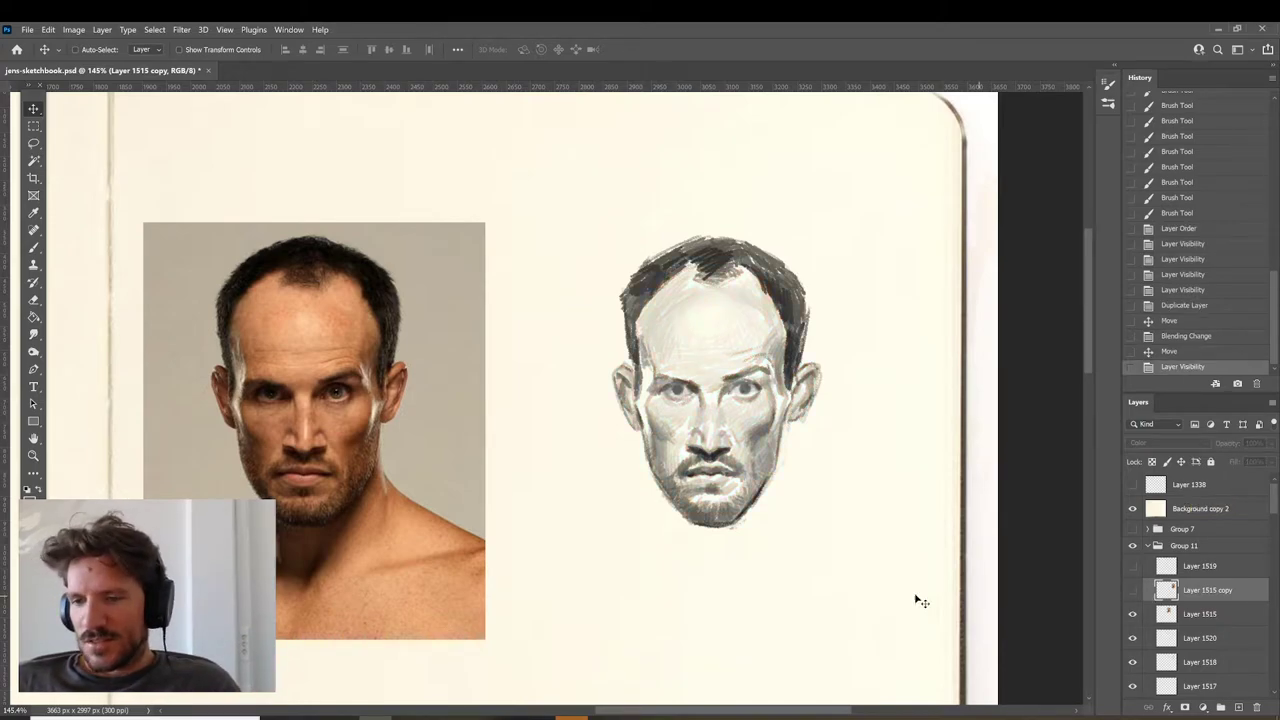
Add a new empty layer directly above Layer 1520 for further brushwork.
key(z)
click(1212, 638)
key(b)
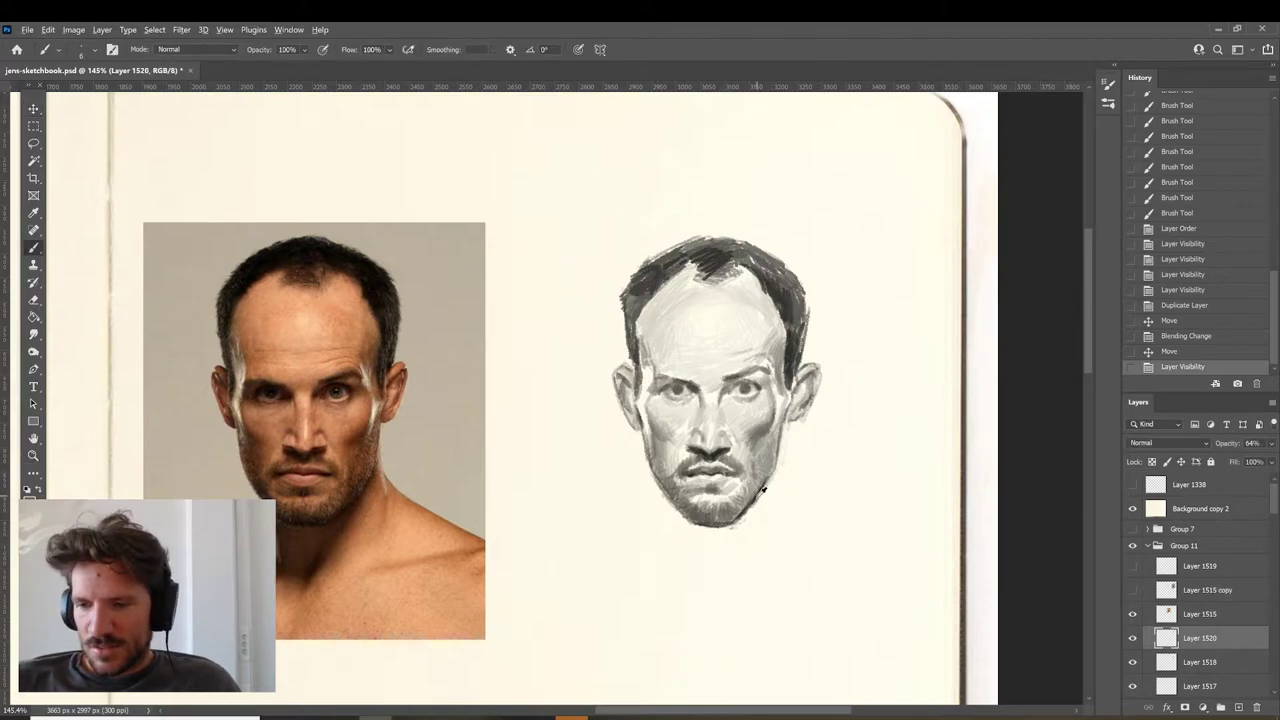
alt+click(762, 490)
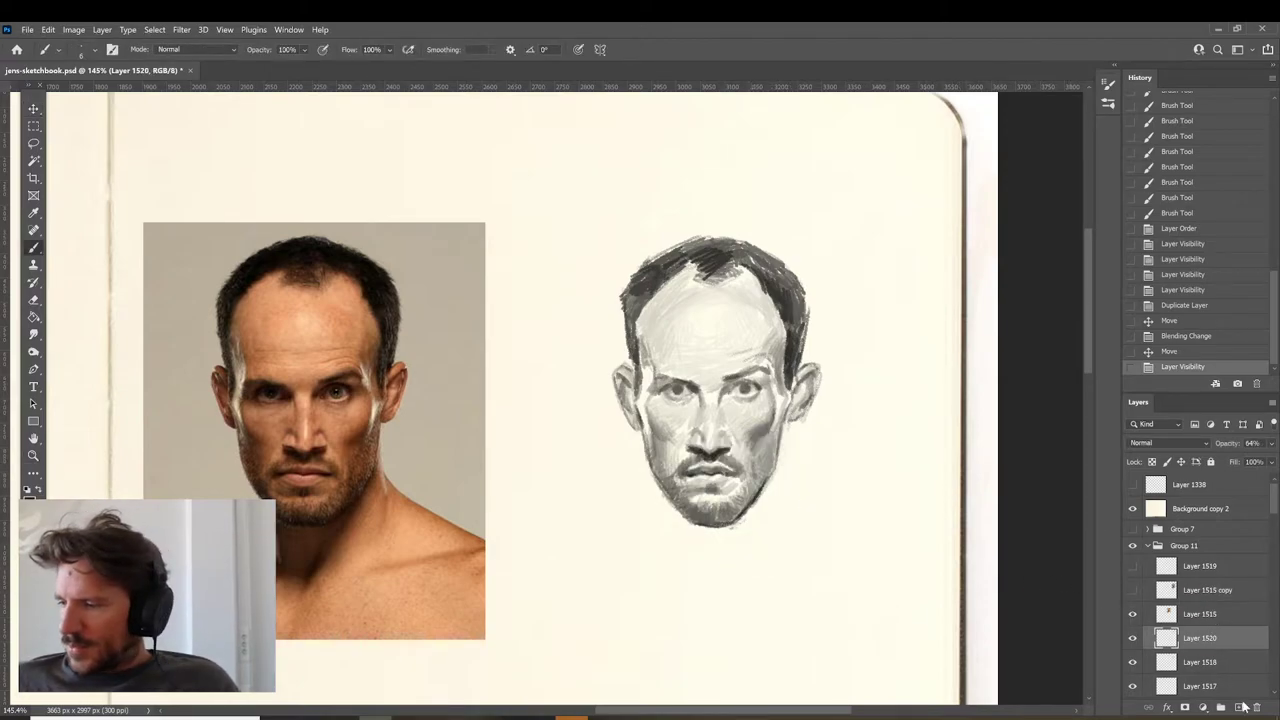
click(1238, 708)
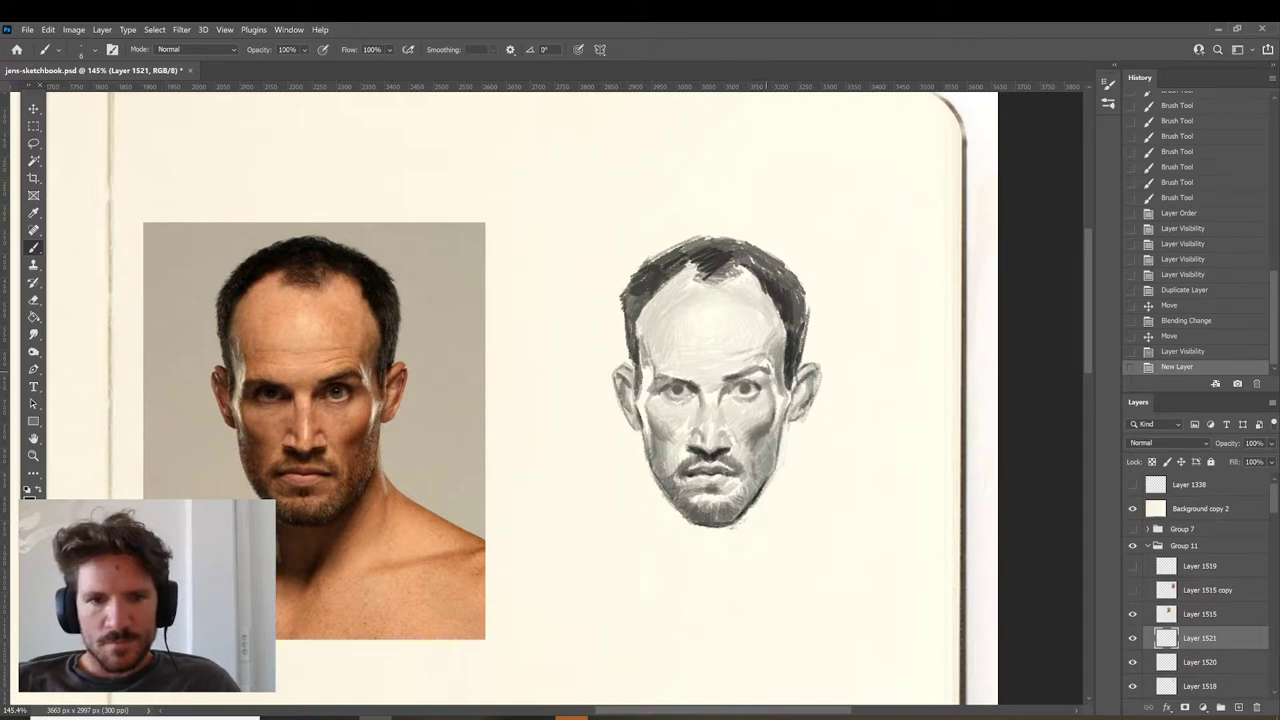
Brush short strokes in sampled grey tones along the bridge and sides of the nose on Layer 1521.
alt+click(720, 385)
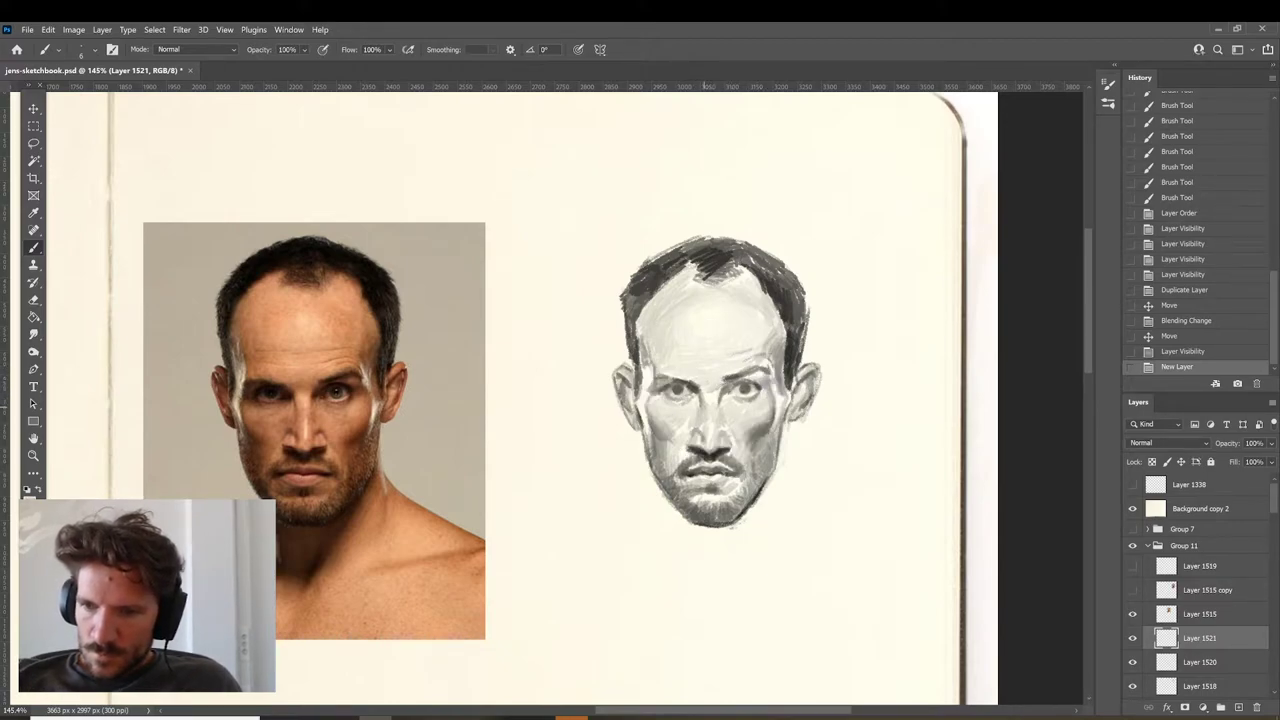
drag(700, 392, 707, 395)
alt+click(707, 395)
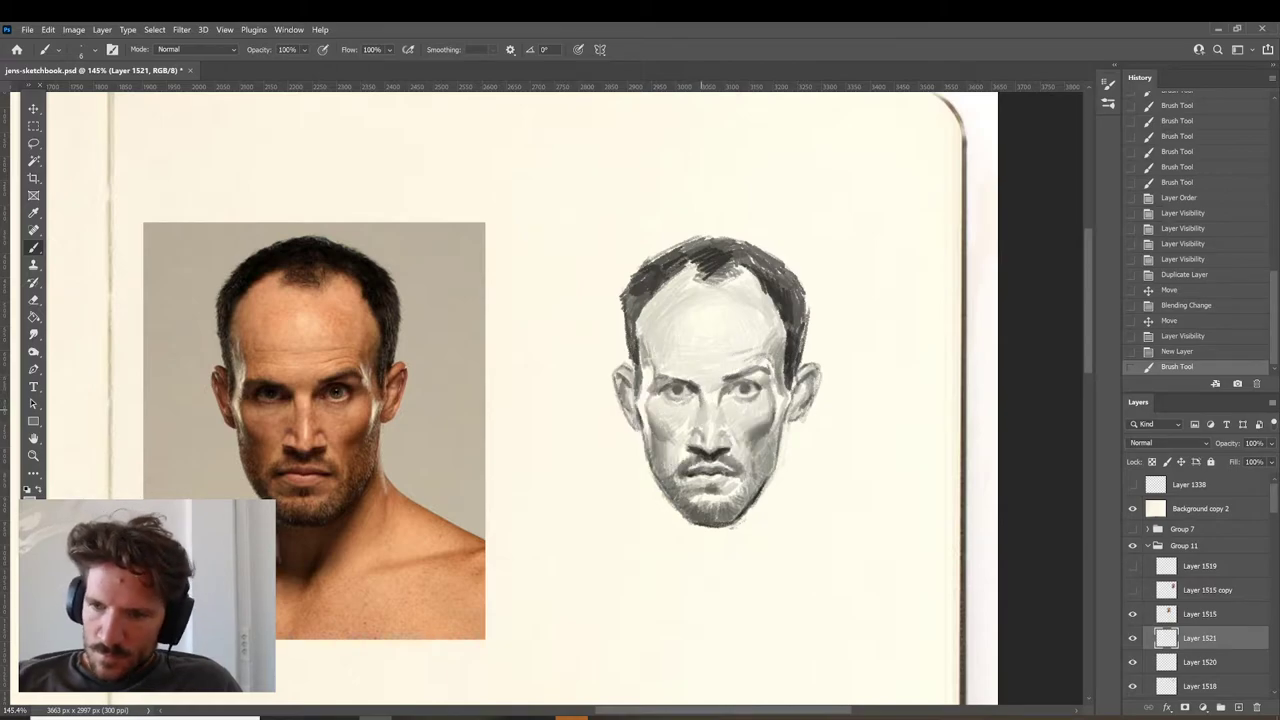
drag(698, 411, 692, 421)
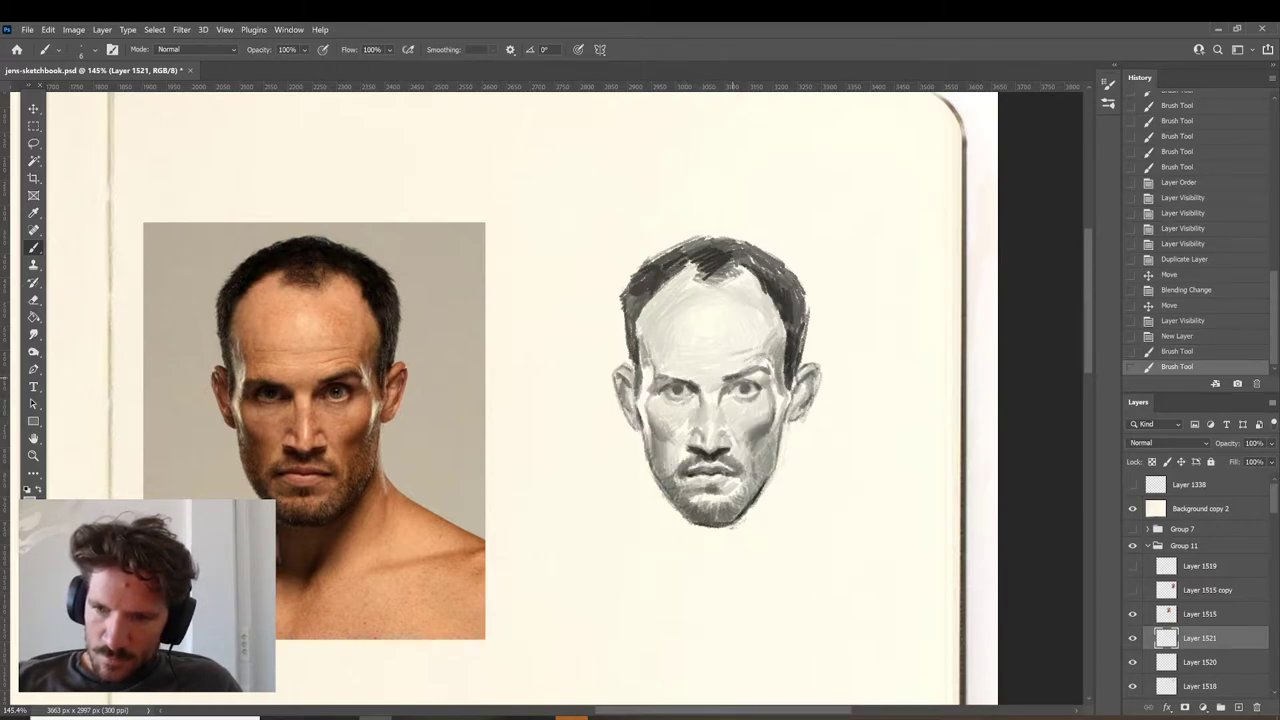
drag(719, 417, 721, 426)
alt+click(720, 388)
drag(698, 384, 702, 377)
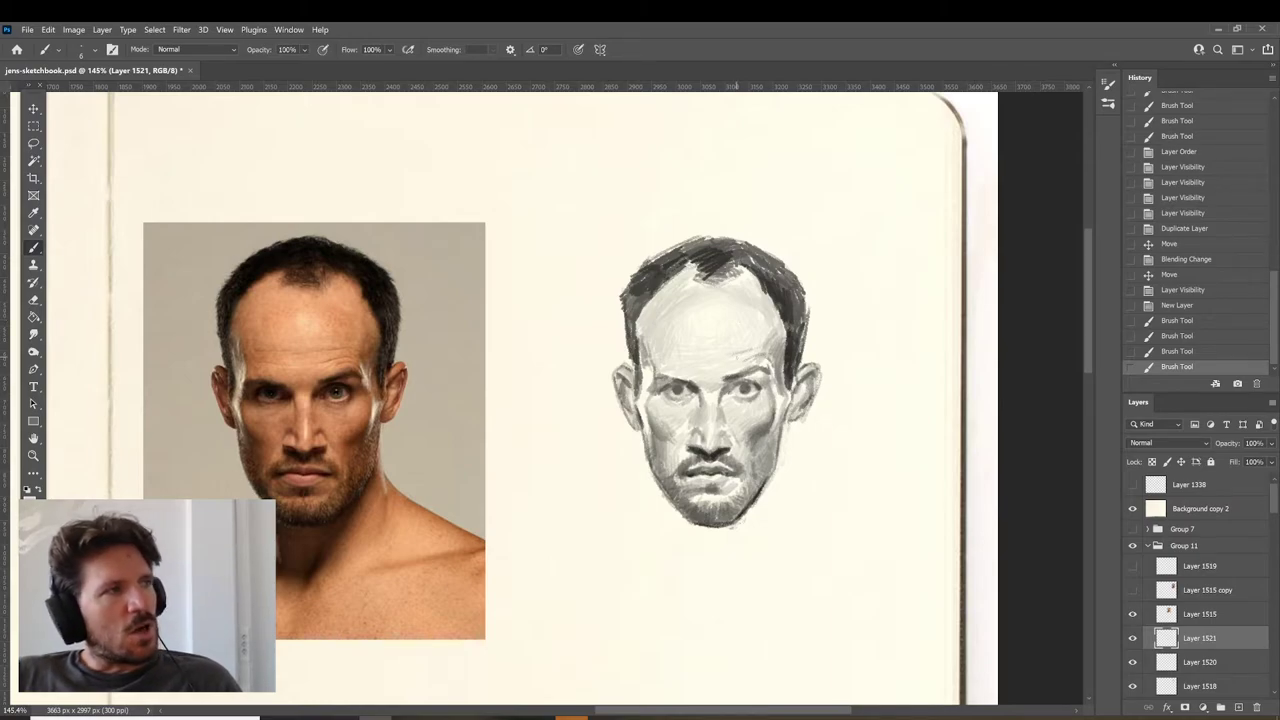
click(1192, 443)
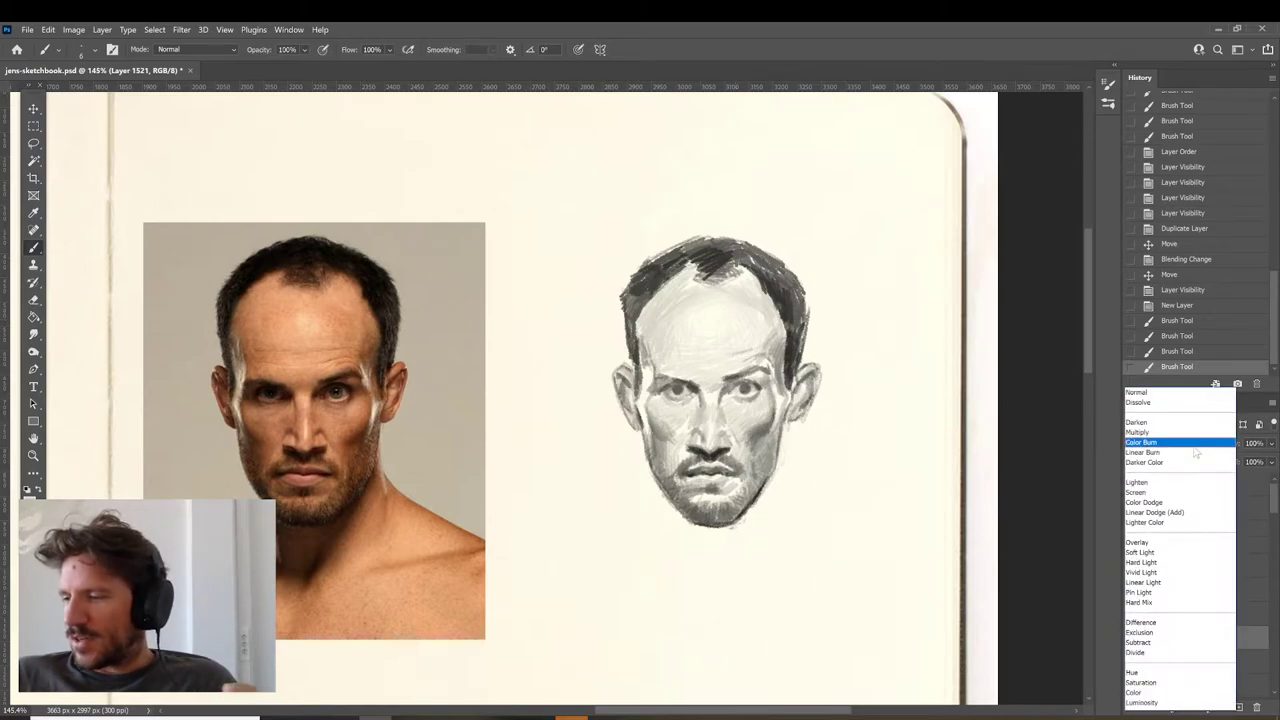
key(Escape)
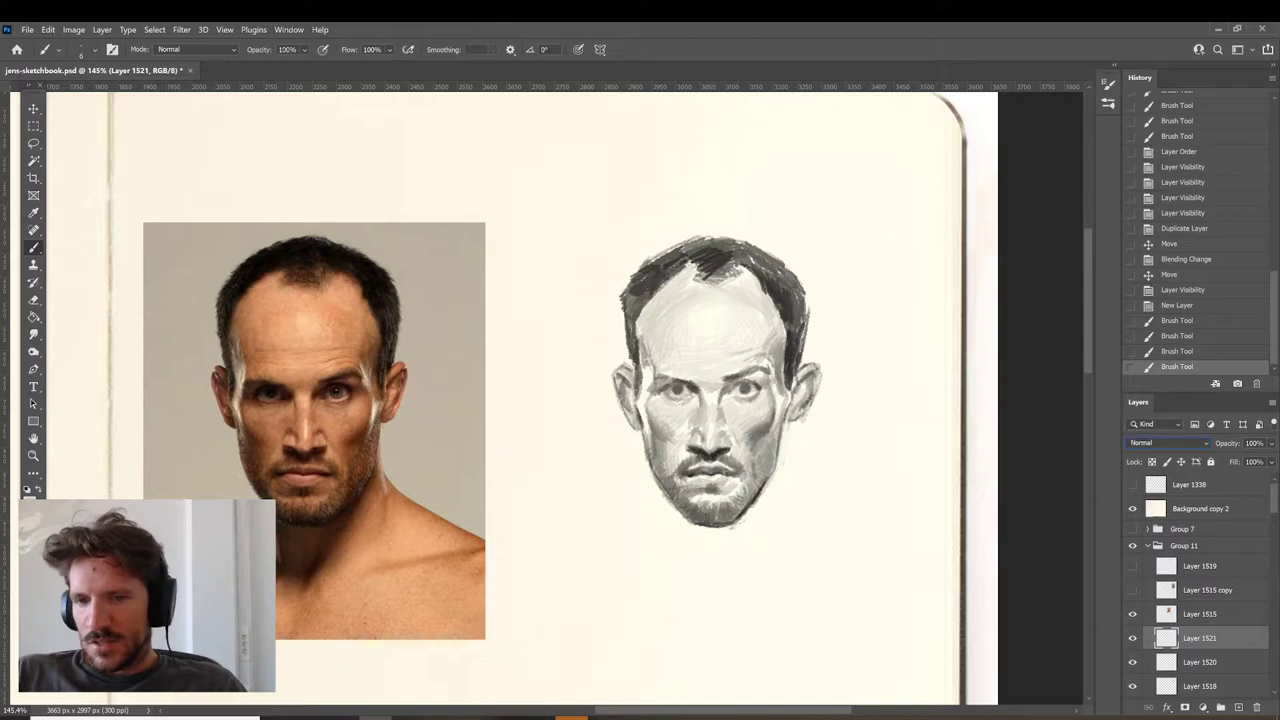
Blend the area between the eyebrows into the lower forehead with brush strokes in sampled greys.
alt+click(717, 389)
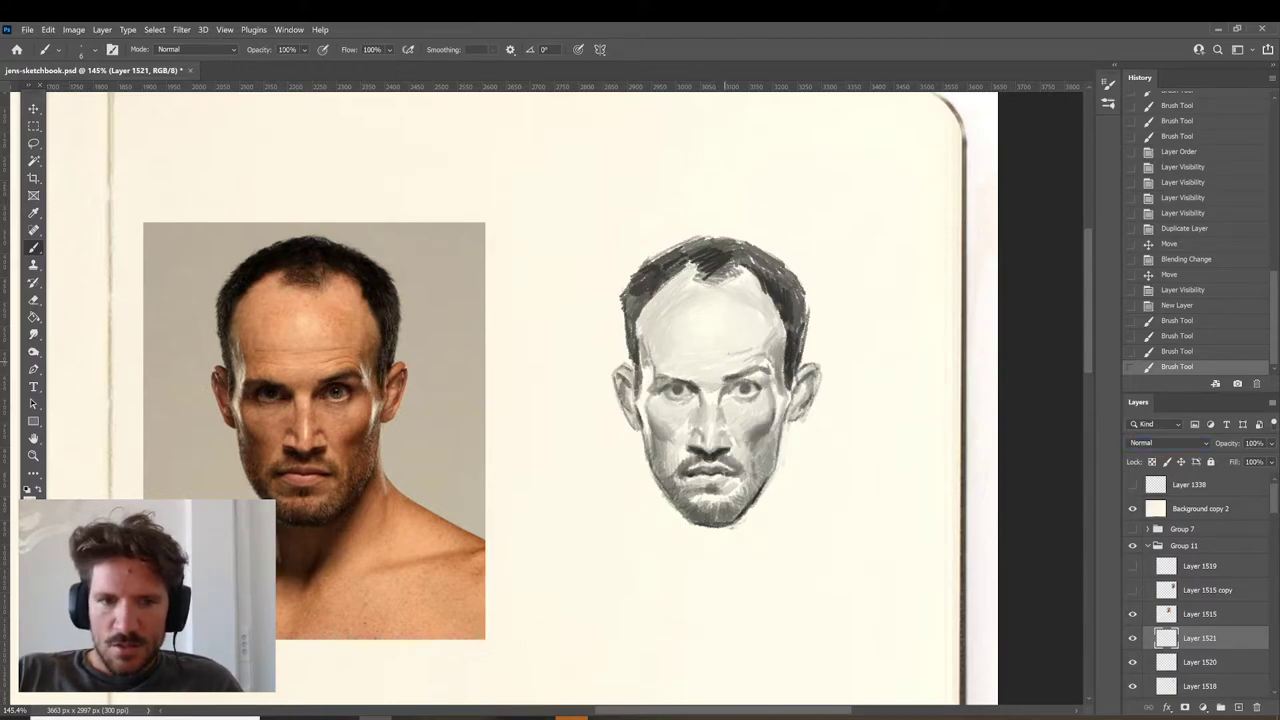
mouse_move(705, 382)
mouse_down()
mouse_move(723, 360)
mouse_move(729, 369)
mouse_up()
alt+click(715, 396)
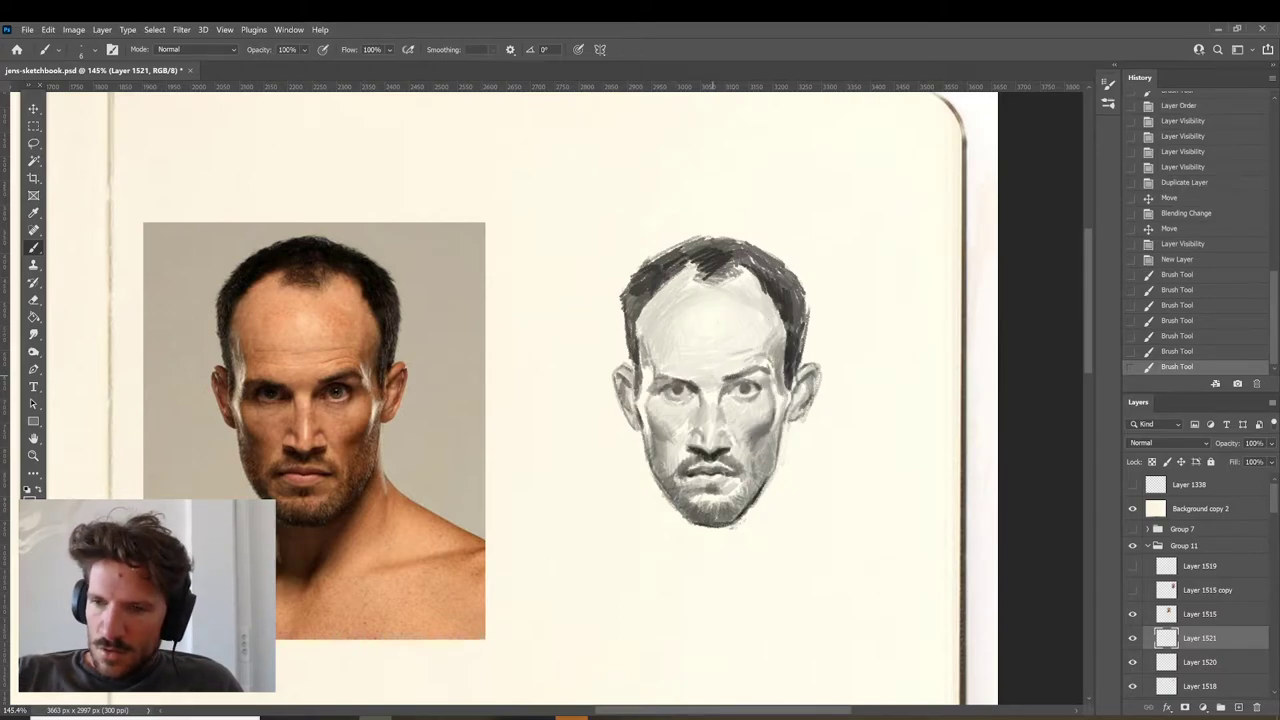
drag(694, 381, 706, 373)
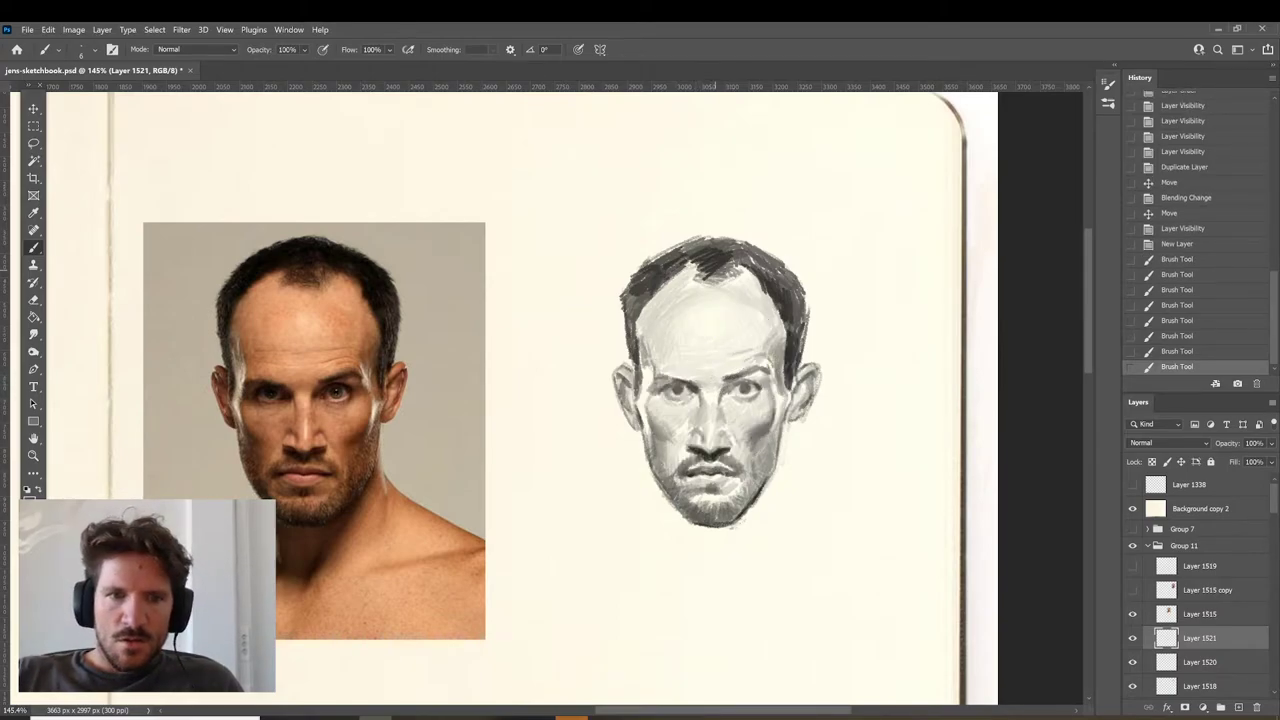
Soften the left-hand temple above the eyebrow with small brush strokes in sampled light greys.
alt+click(651, 361)
drag(653, 365, 660, 356)
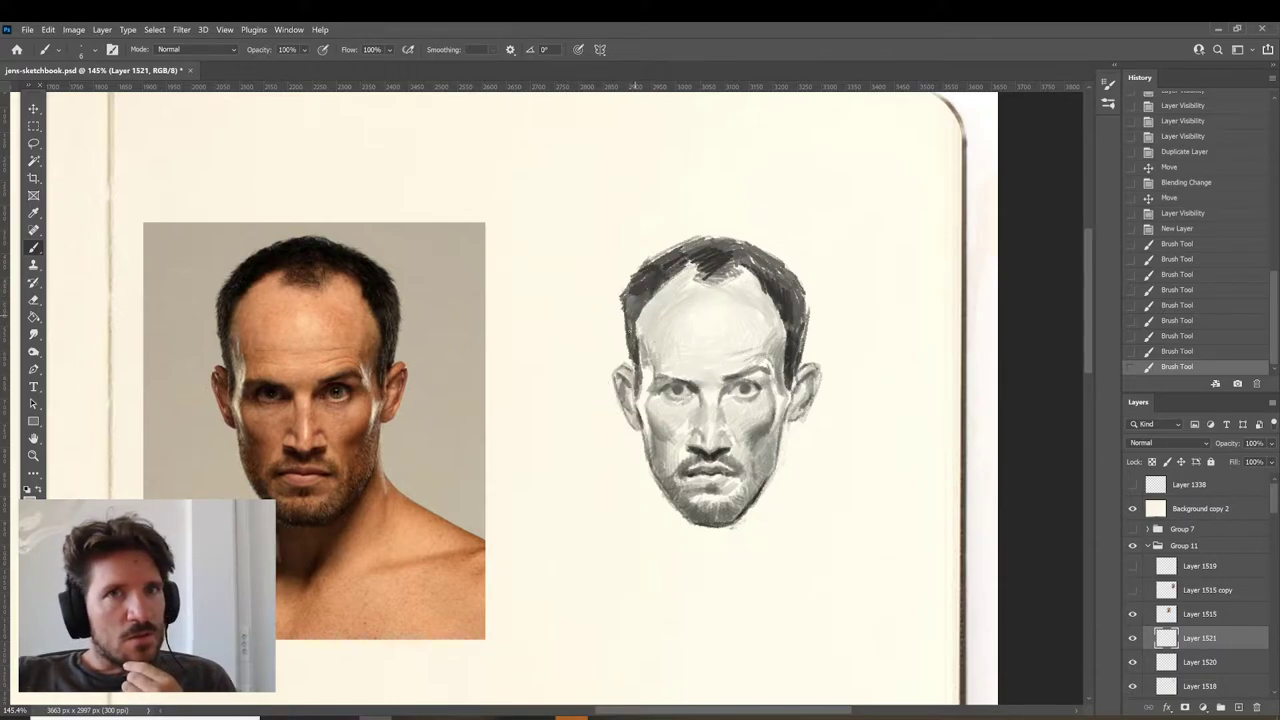
alt+click(655, 361)
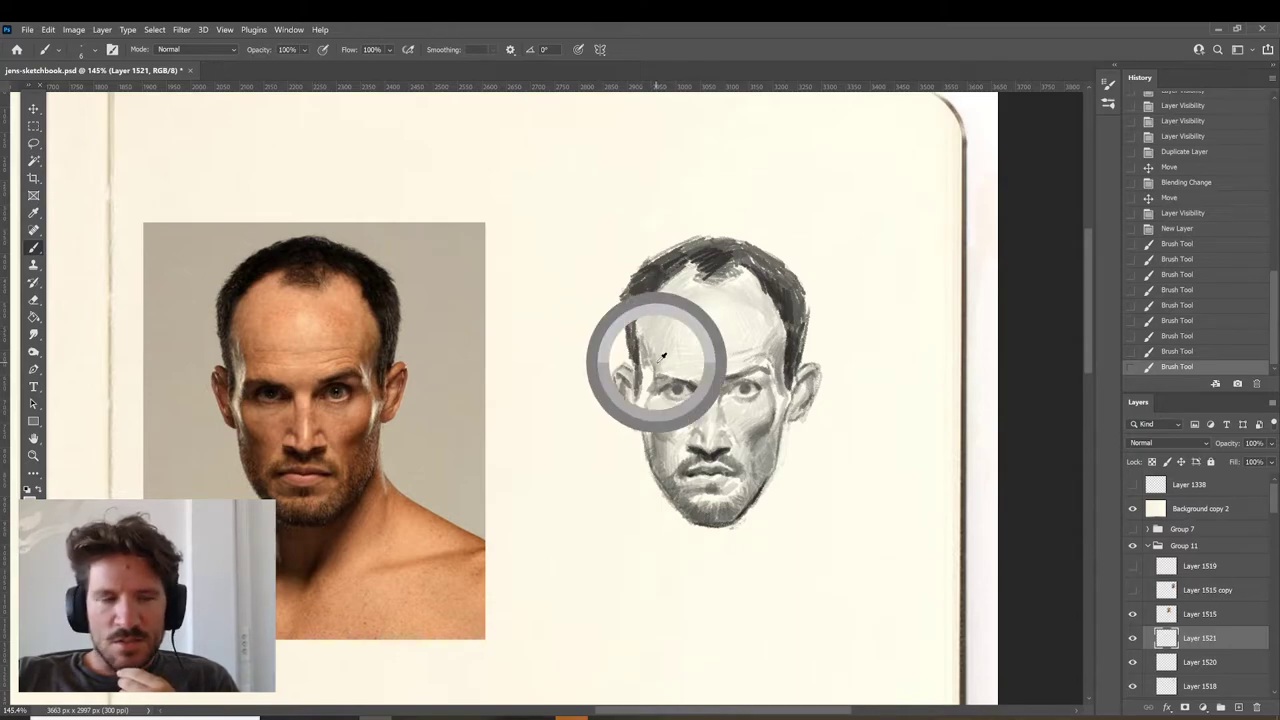
drag(660, 354, 660, 354)
alt+click(660, 354)
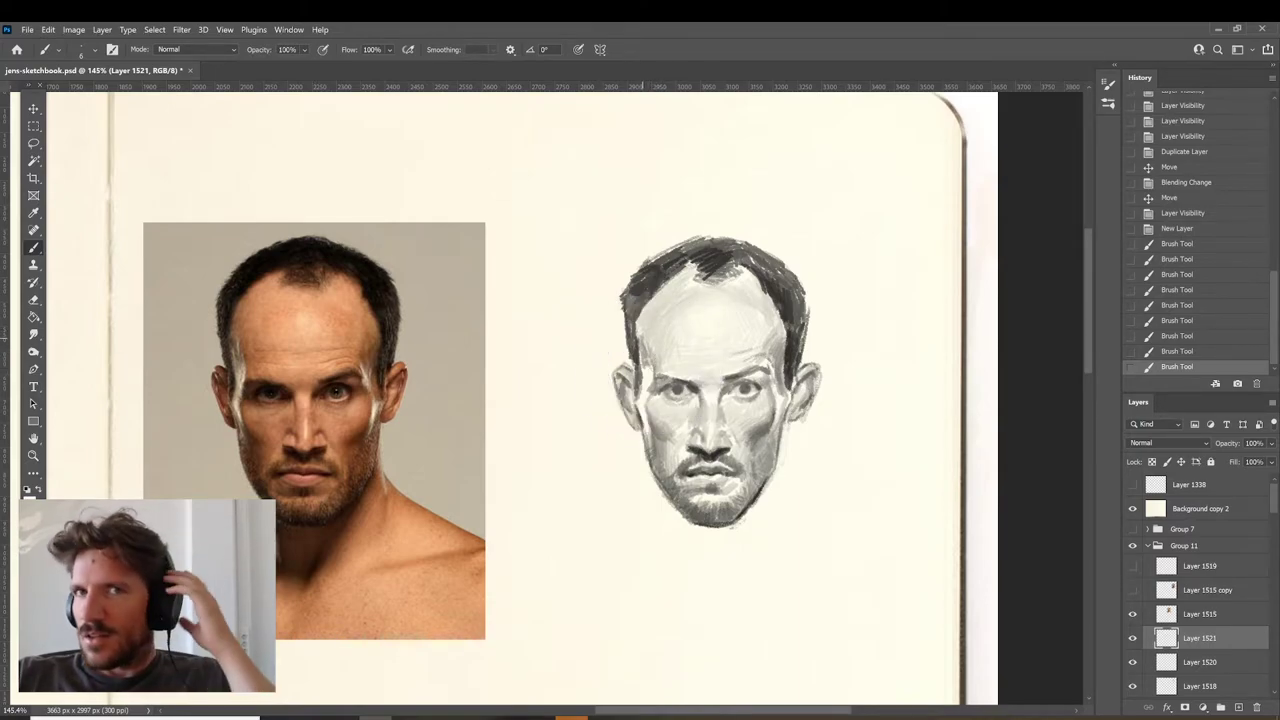
click(650, 352)
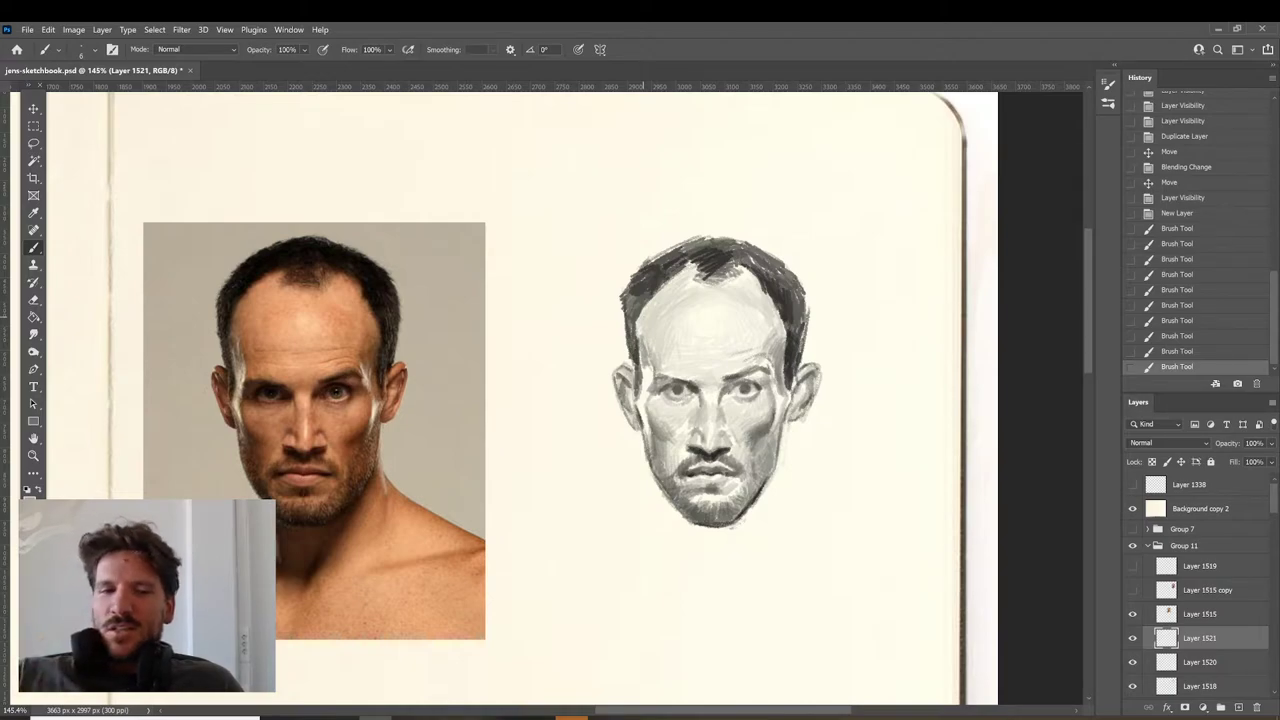
drag(647, 350, 651, 334)
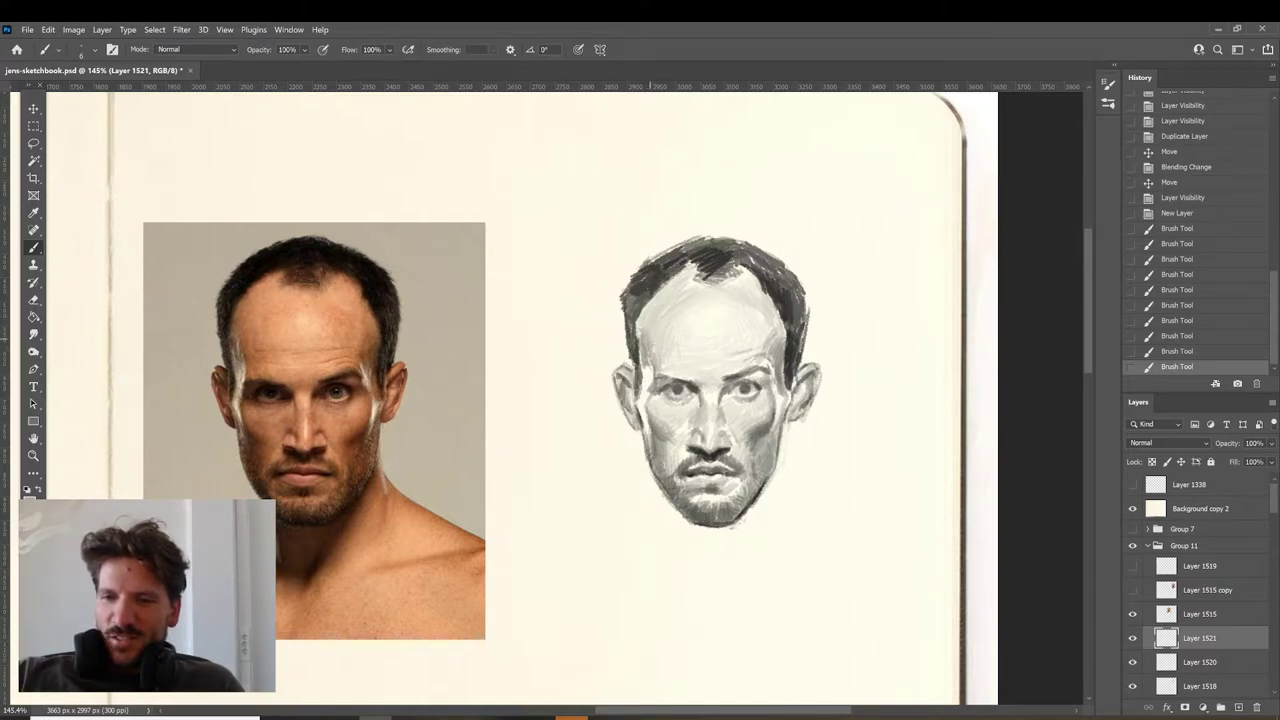
alt+click(652, 342)
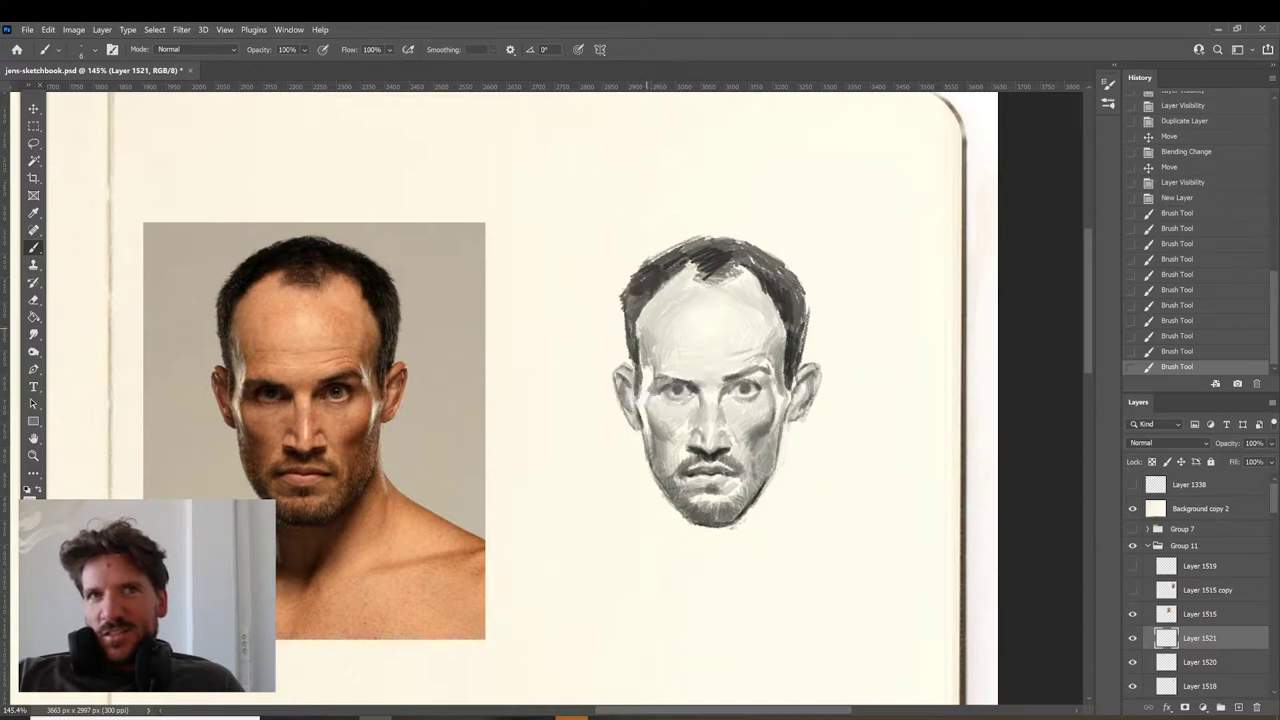
Shade the left-hand side of the forehead up to the hairline with strokes in tones sampled at the temple.
drag(649, 337, 643, 315)
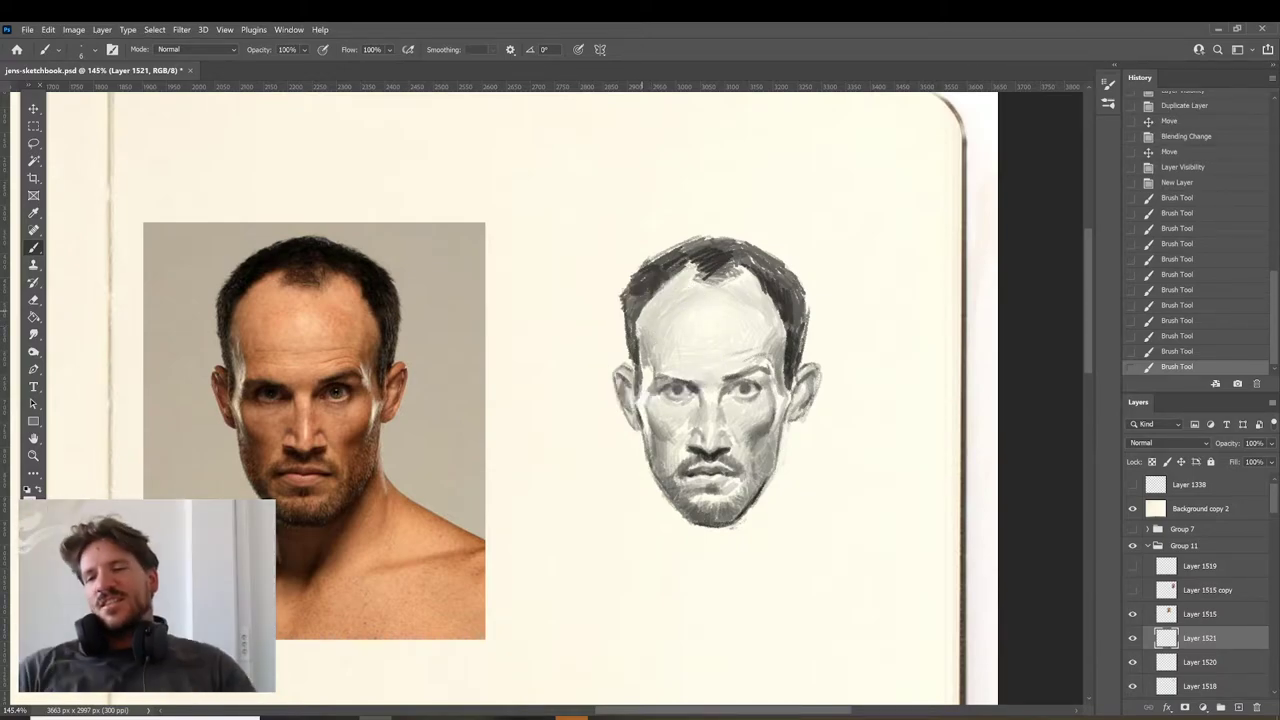
alt+click(646, 352)
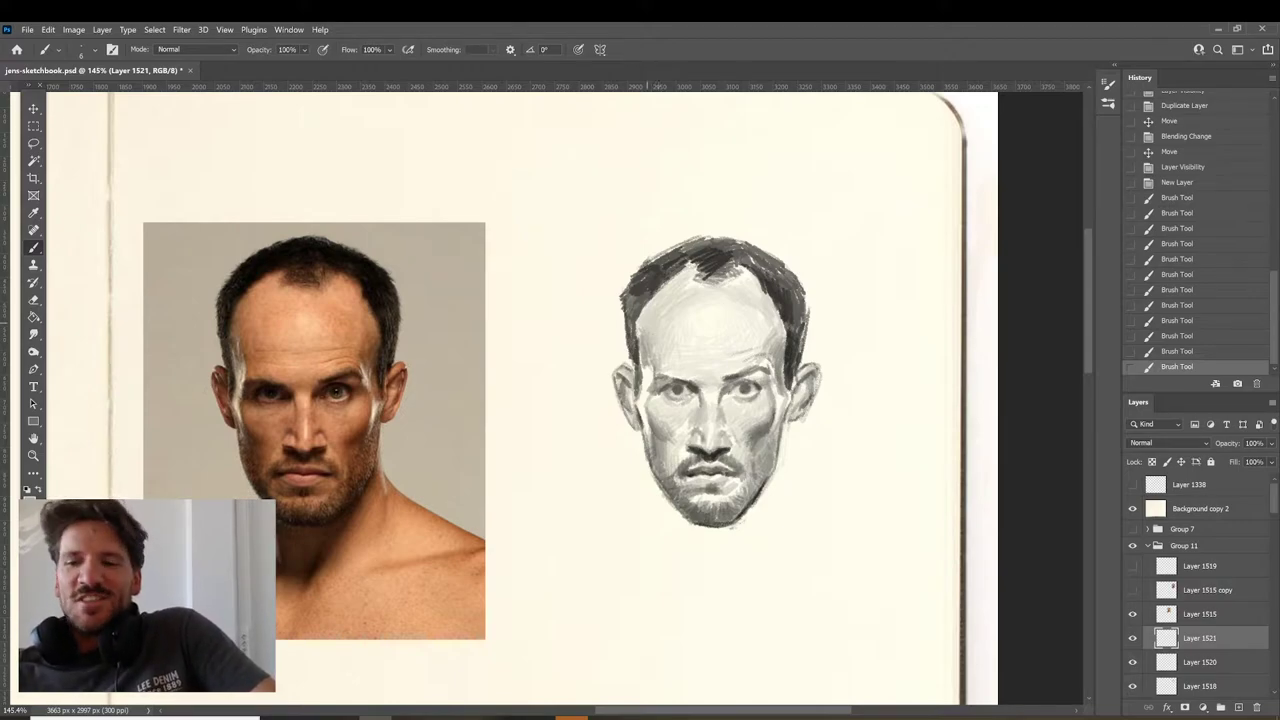
alt+click(644, 352)
drag(641, 336, 650, 325)
drag(649, 345, 660, 316)
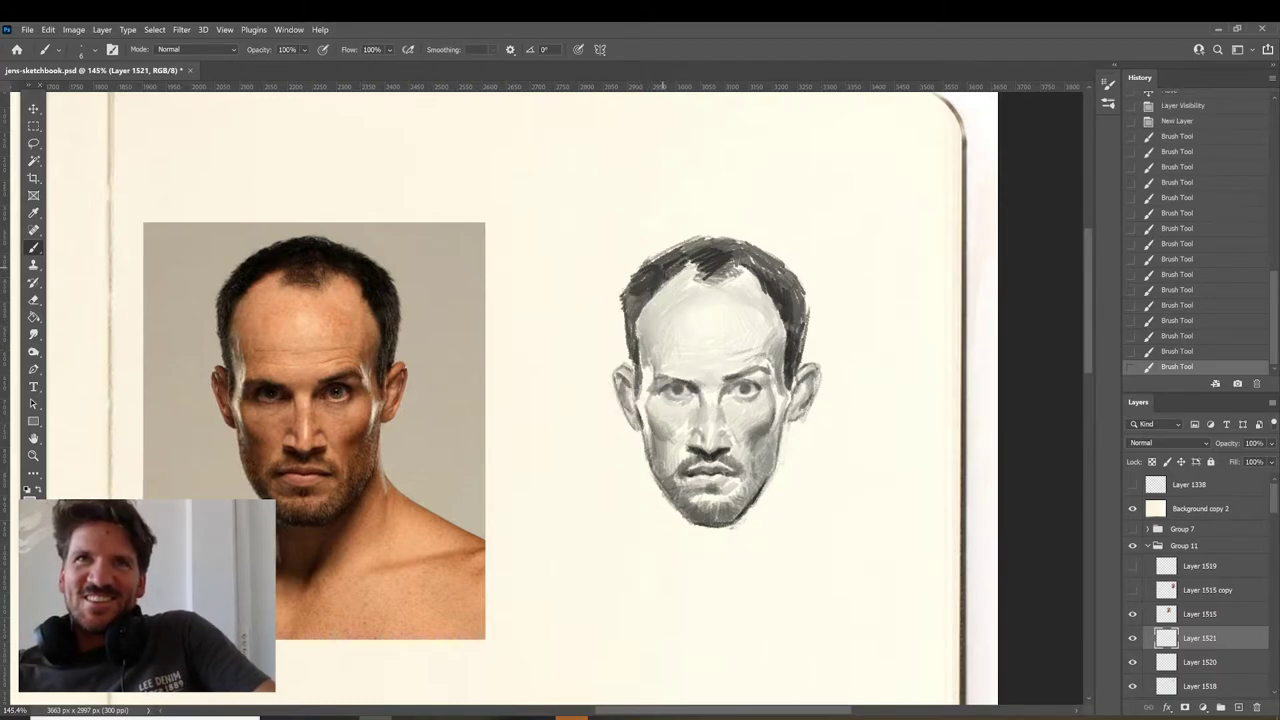
alt+click(645, 353)
mouse_move(642, 305)
mouse_down()
mouse_move(636, 320)
mouse_move(628, 298)
mouse_up()
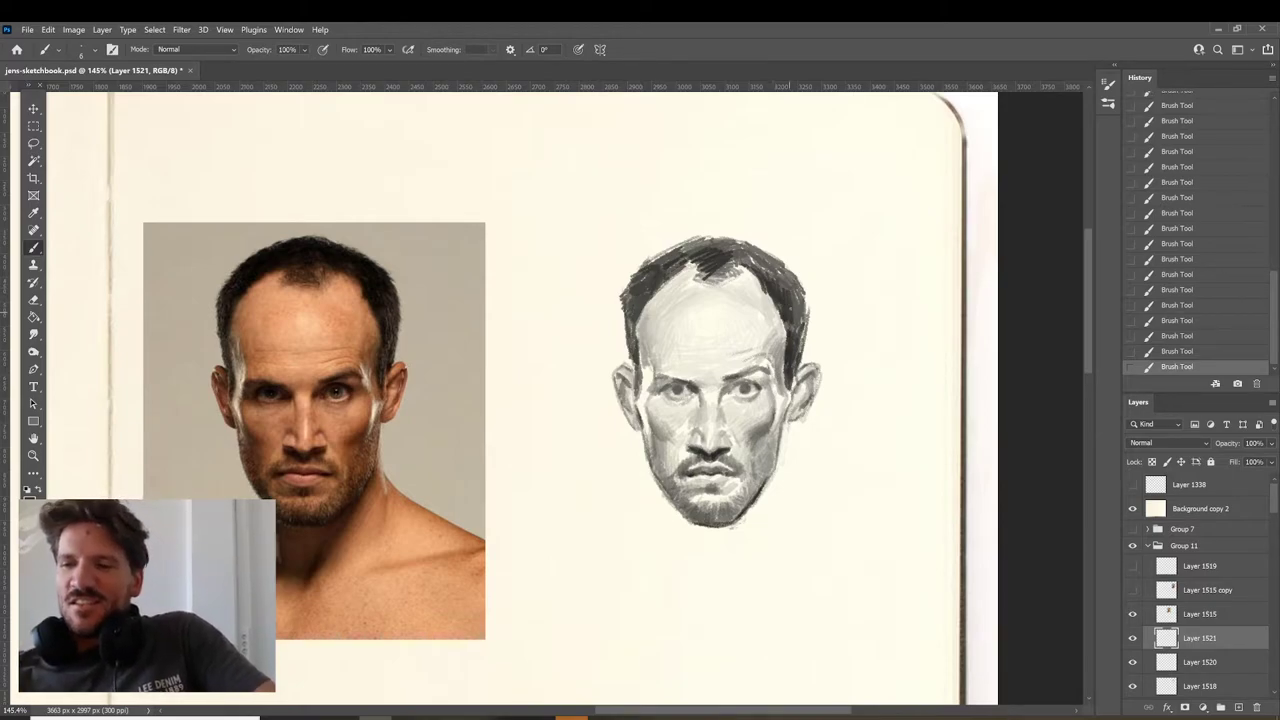
Darken the hair along the right-hand side, the central hairline tuft and the crown with dark brush strokes.
drag(804, 319, 800, 347)
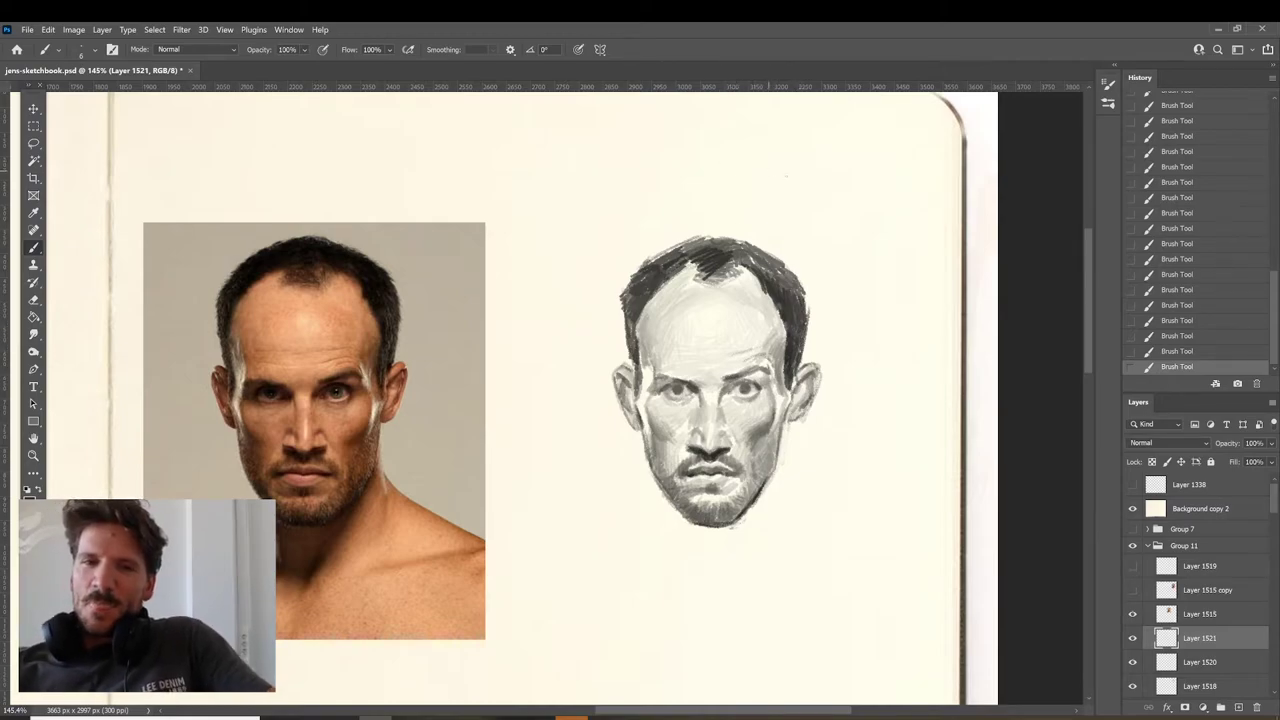
drag(725, 266, 733, 278)
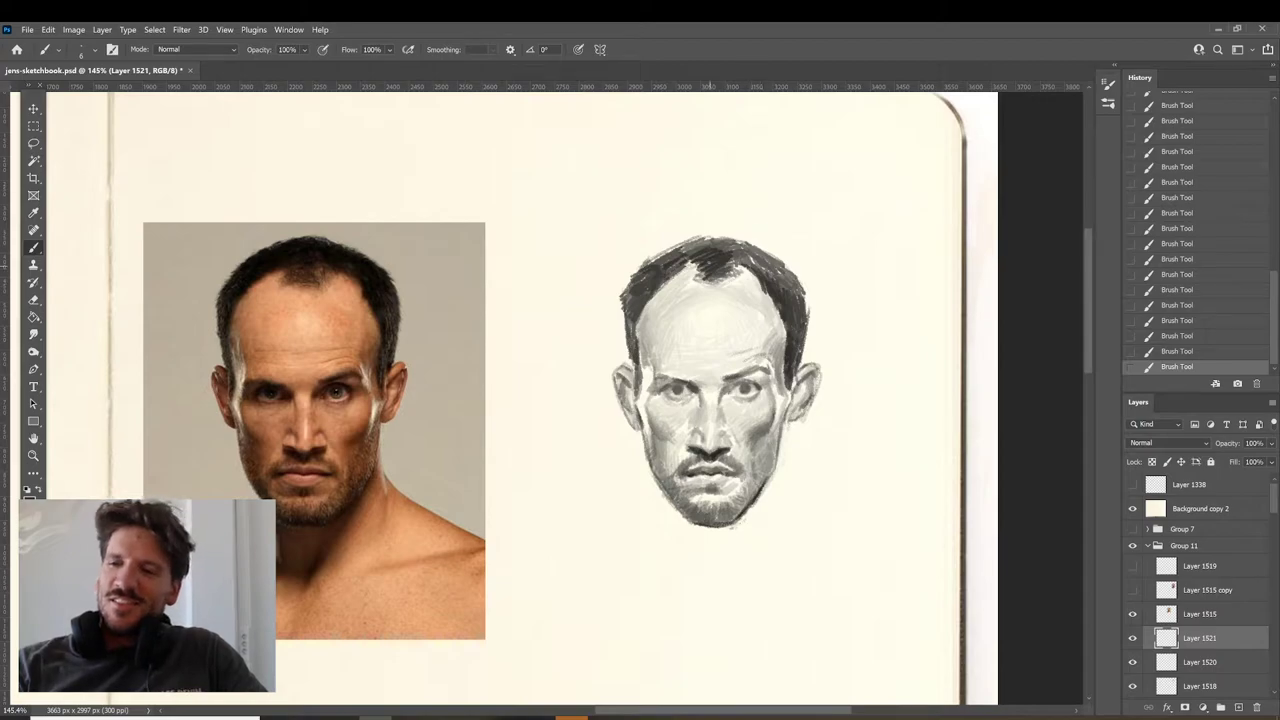
drag(676, 269, 692, 268)
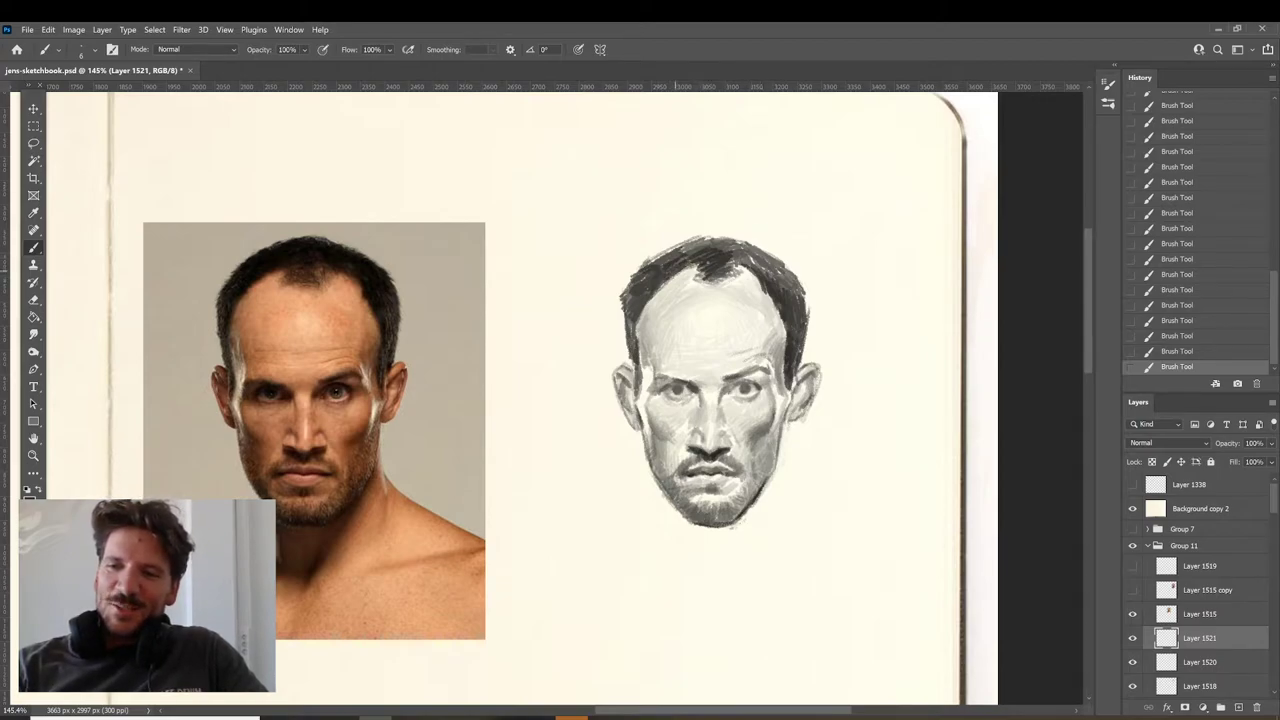
alt+click(711, 266)
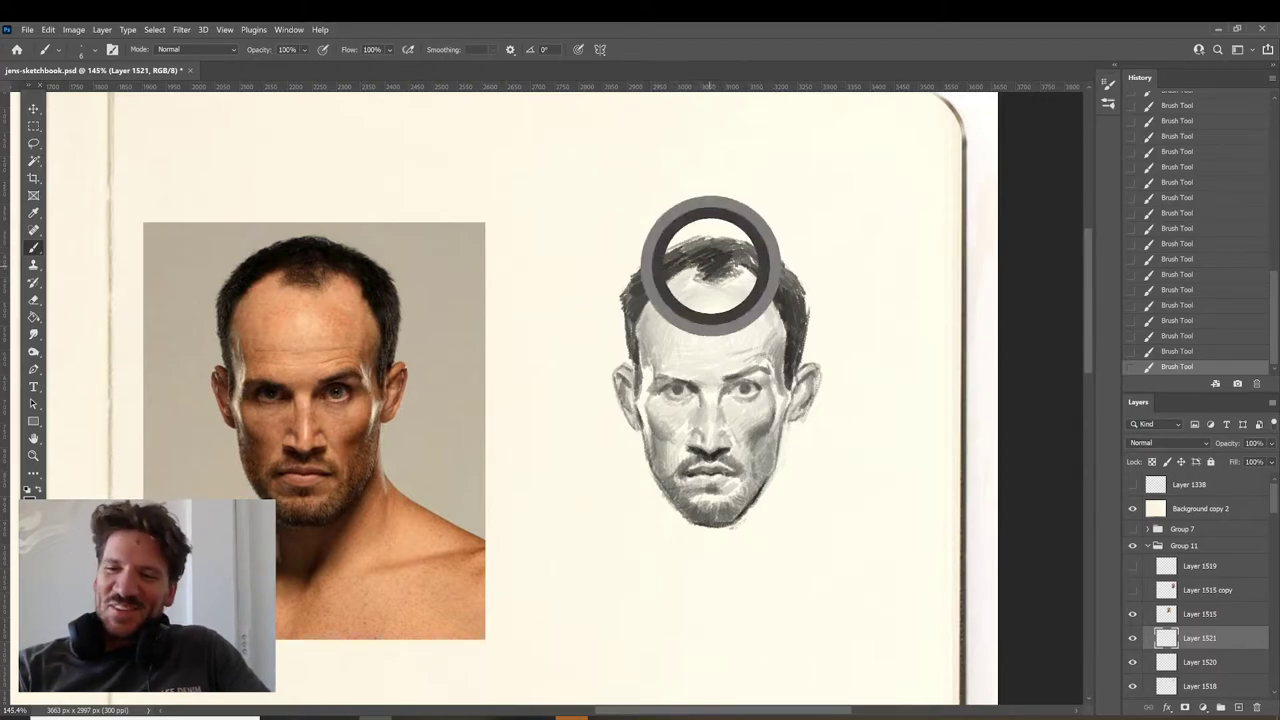
drag(698, 248, 660, 247)
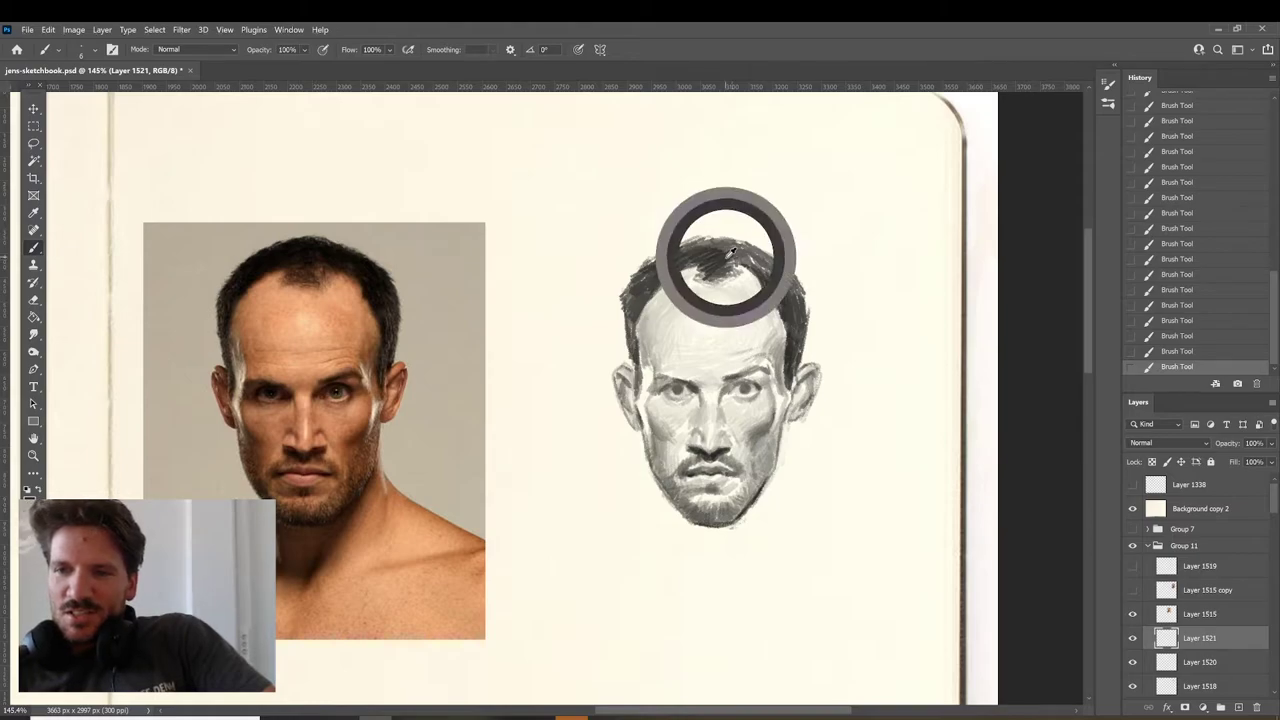
drag(719, 248, 754, 257)
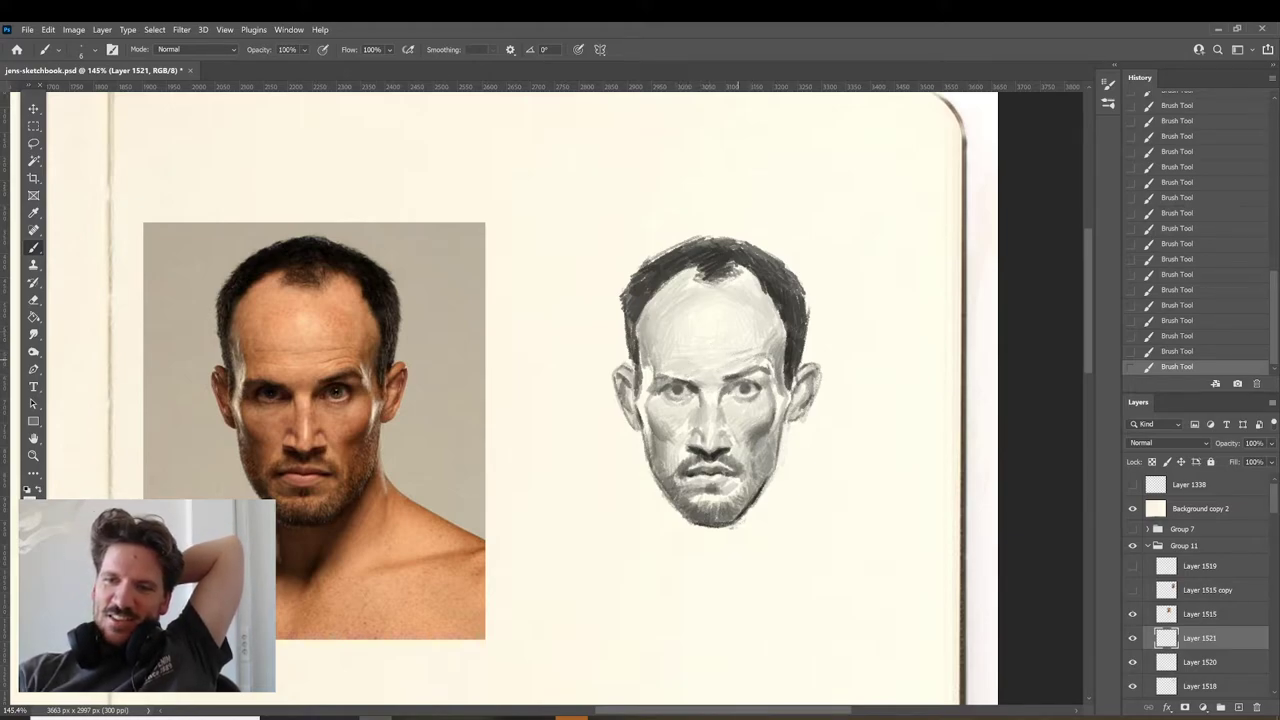
alt+click(763, 328)
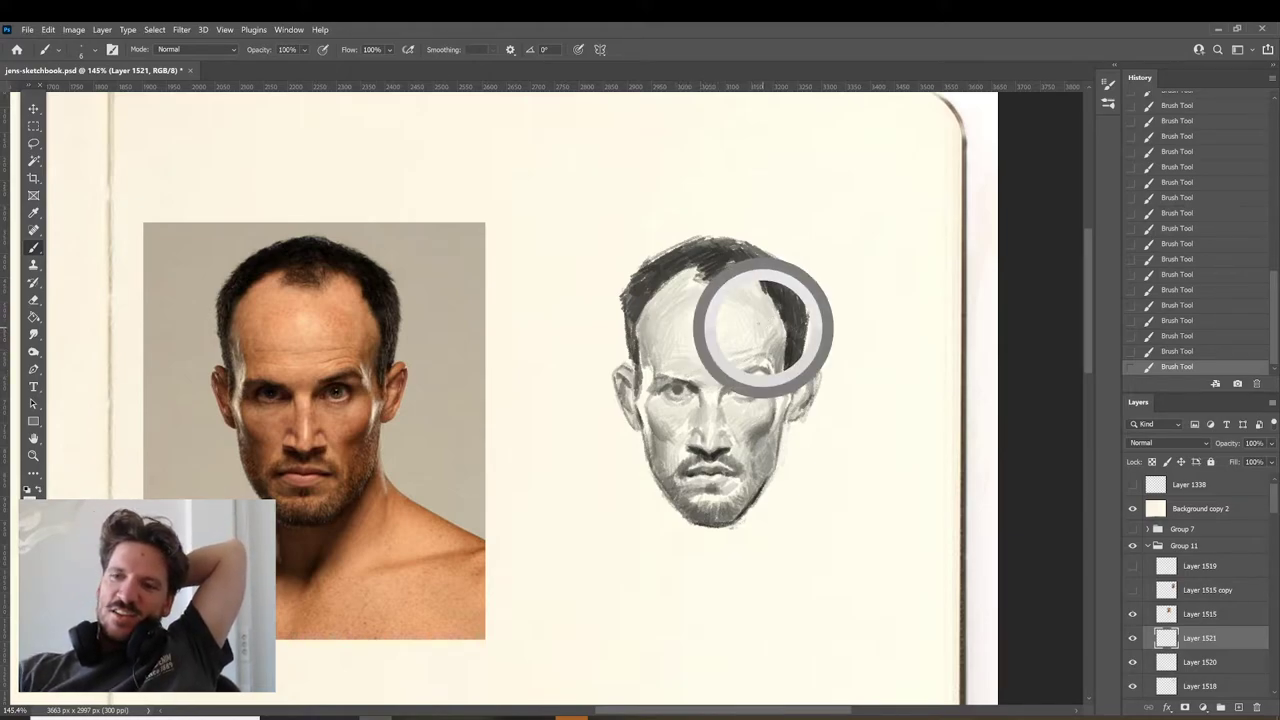
key(z)
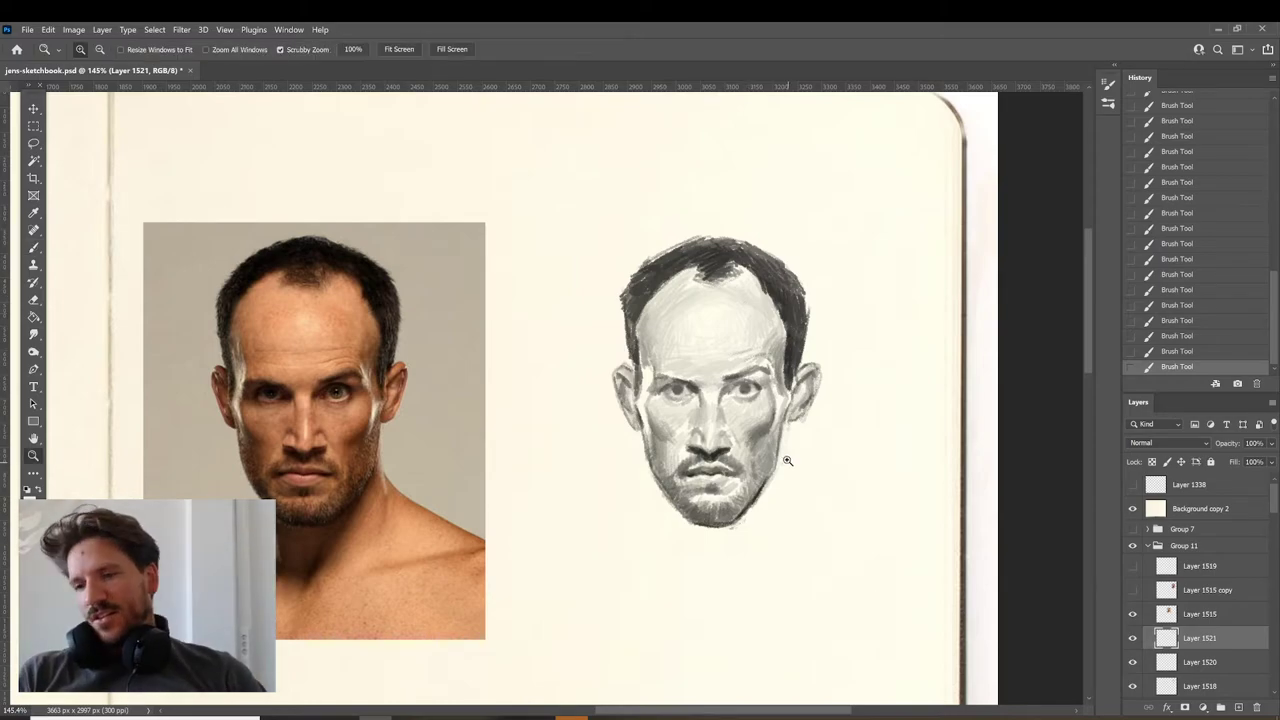
Collapse Group 11 and group 8 in the layer stack.
drag(786, 462, 715, 462)
click(1148, 546)
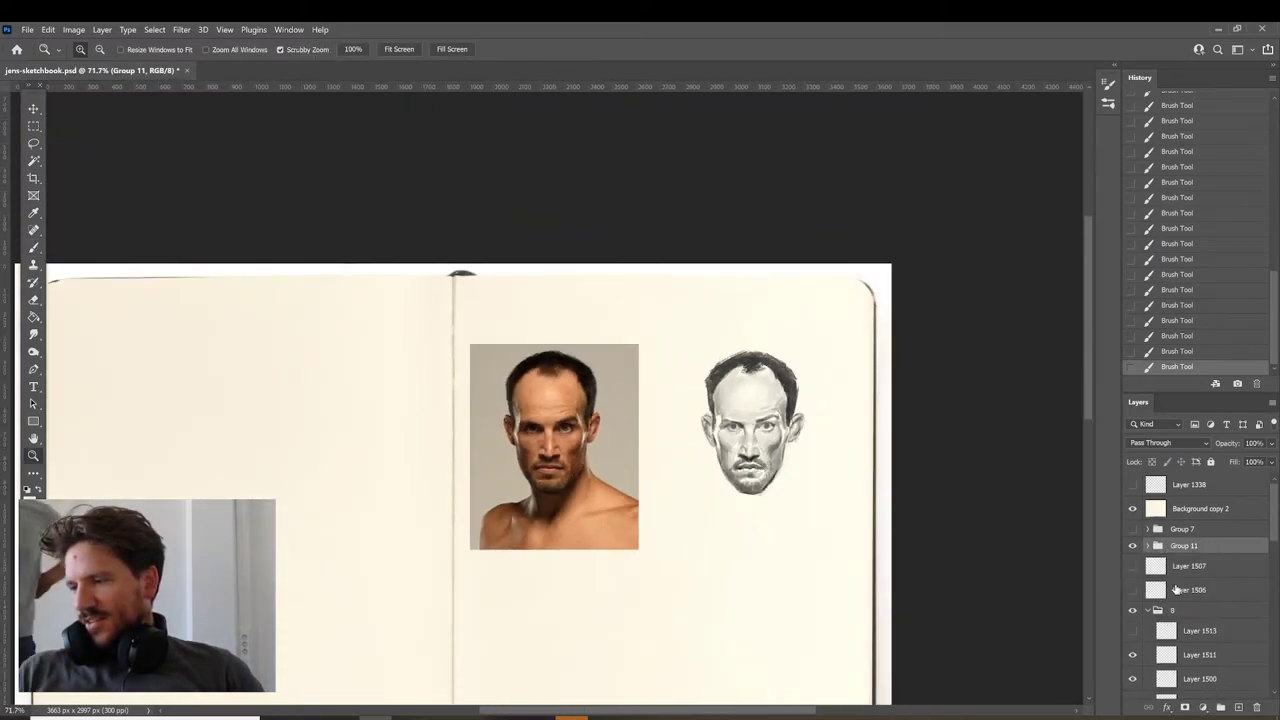
click(1147, 610)
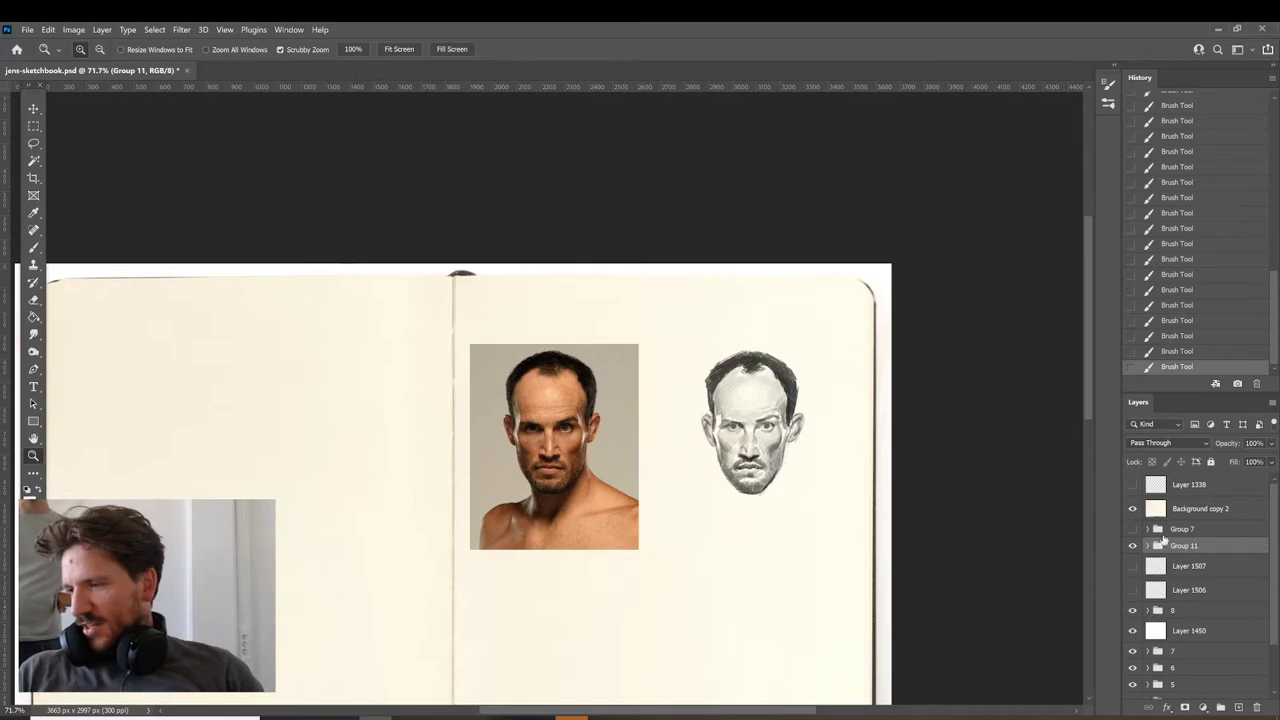
drag(790, 585, 799, 531)
scroll(790, 434, up, 1)
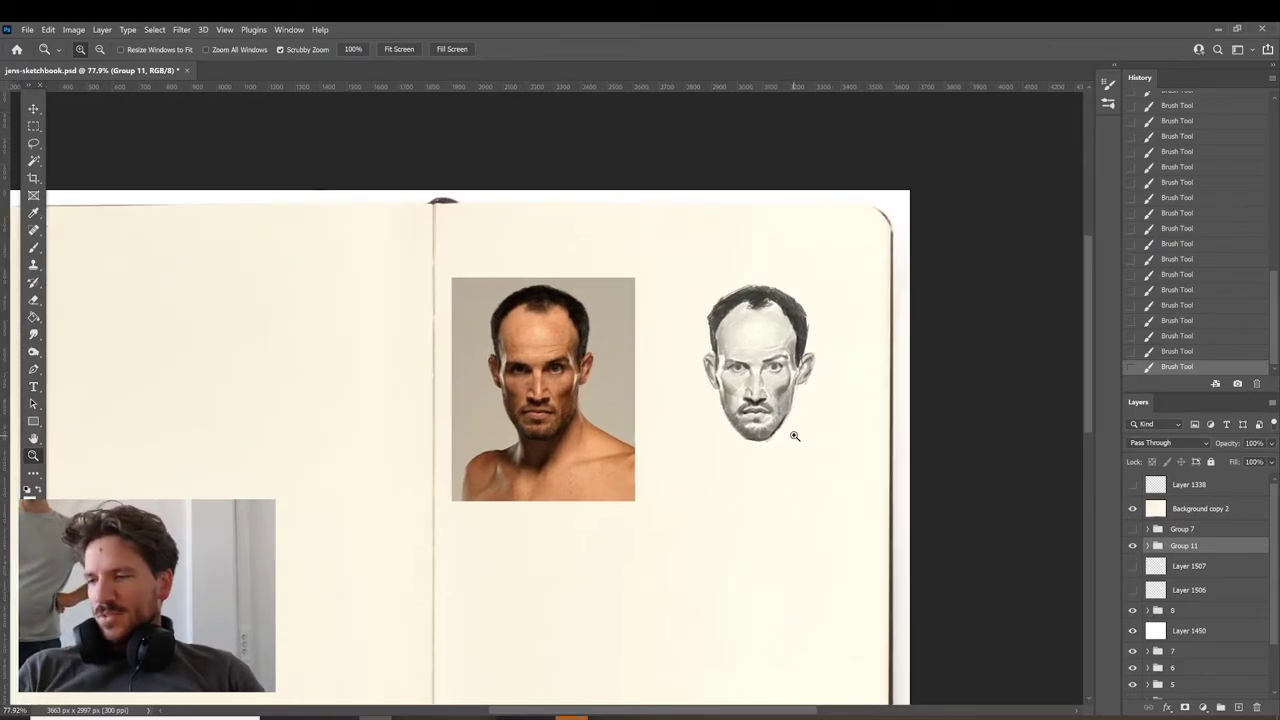
Hide Group 11, Layer 1450 and groups 8 through 2 to view the sketchbook page in group 1.
click(1133, 545)
drag(832, 581, 834, 350)
click(1133, 611)
drag(1133, 631, 1134, 688)
scroll(1270, 620, down, 3)
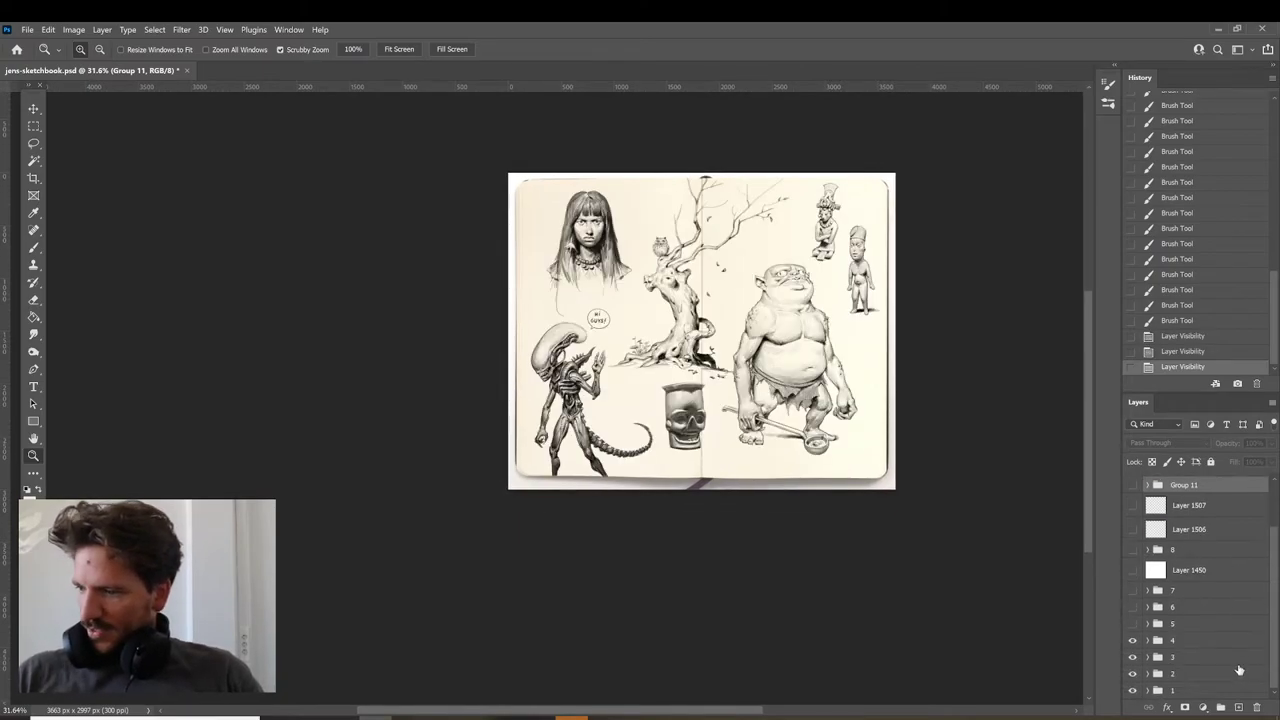
click(1133, 688)
double_click(832, 410)
drag(783, 416, 757, 497)
scroll(735, 487, up, 2)
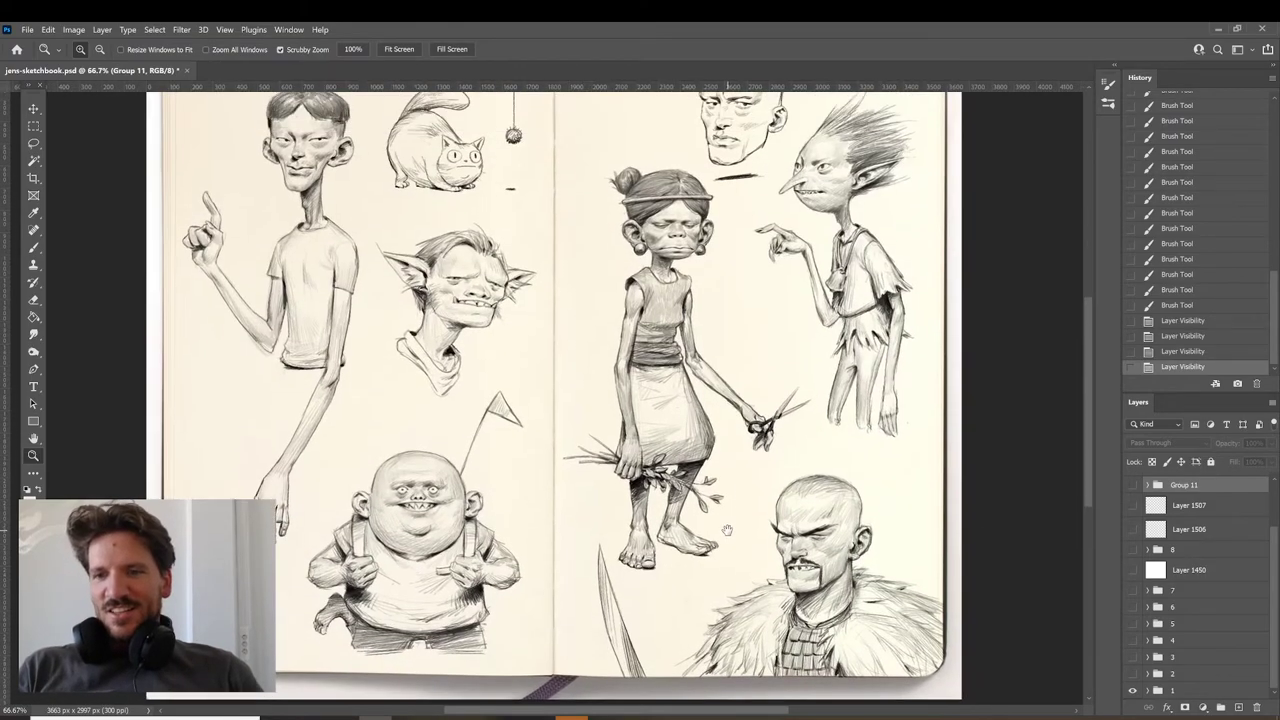
Show groups 2 through 8 one after another to examine the drawings on each sketchbook page.
click(1133, 673)
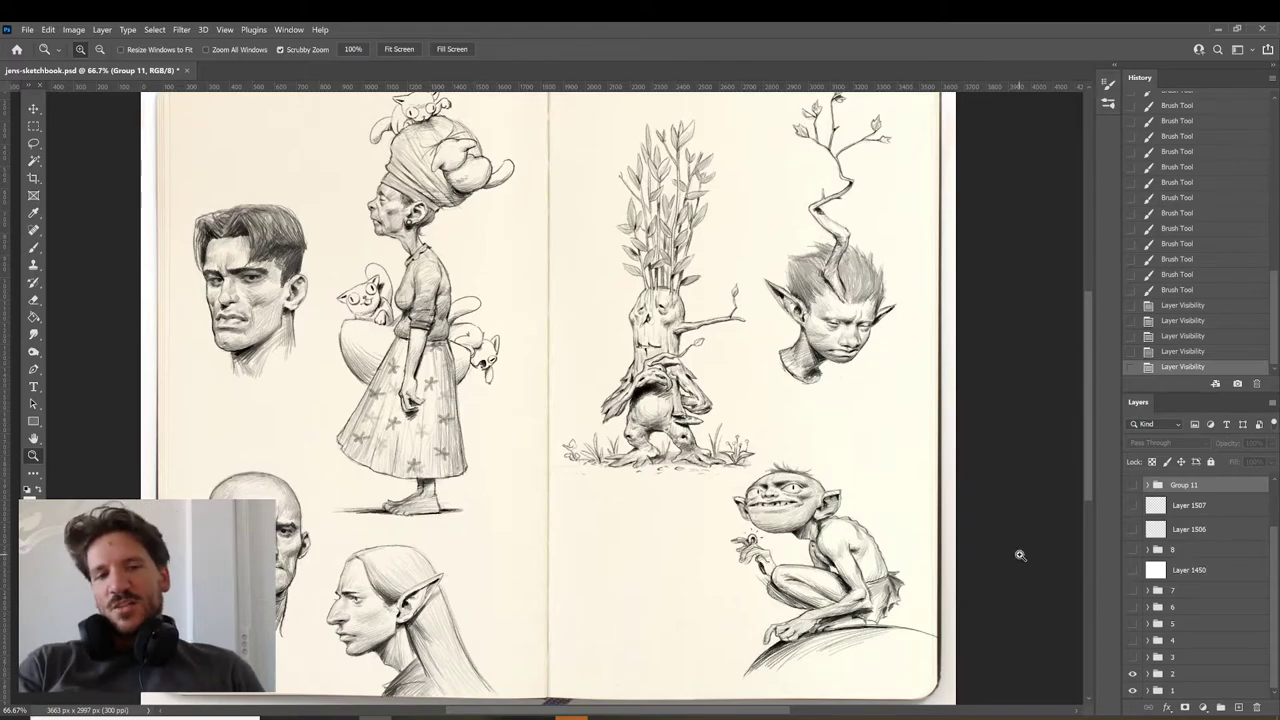
click(1133, 658)
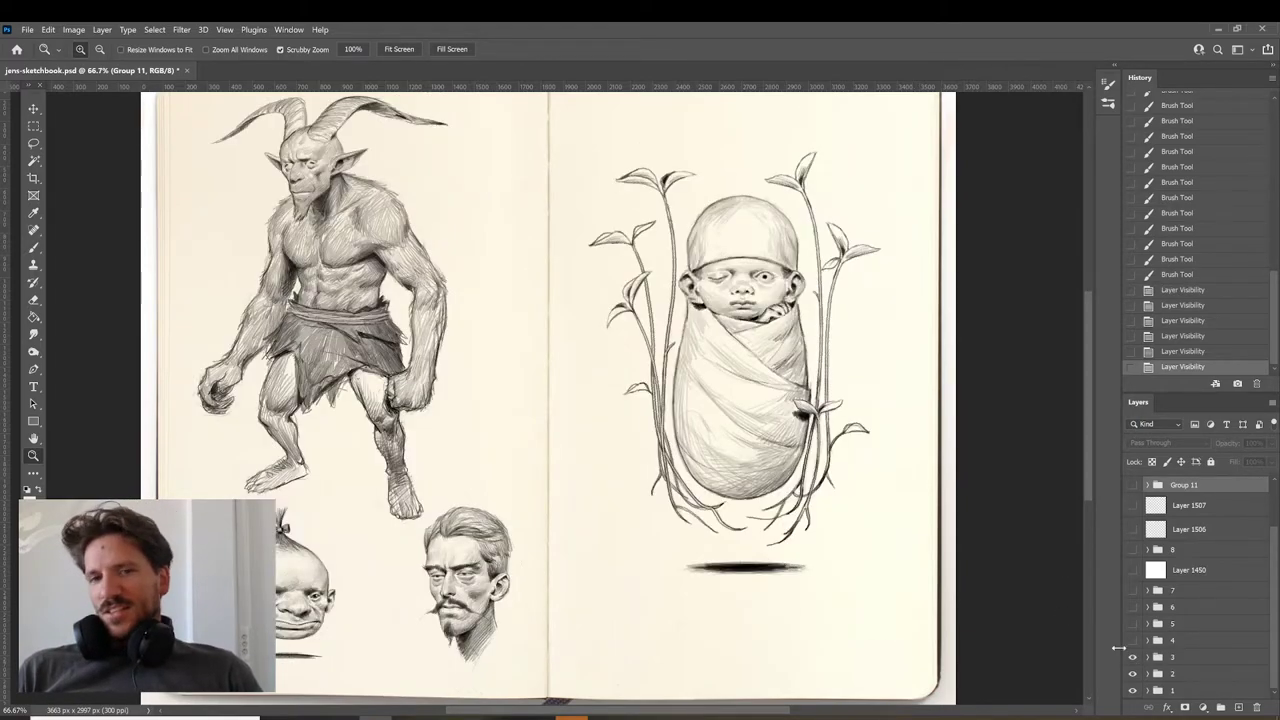
drag(947, 593, 985, 630)
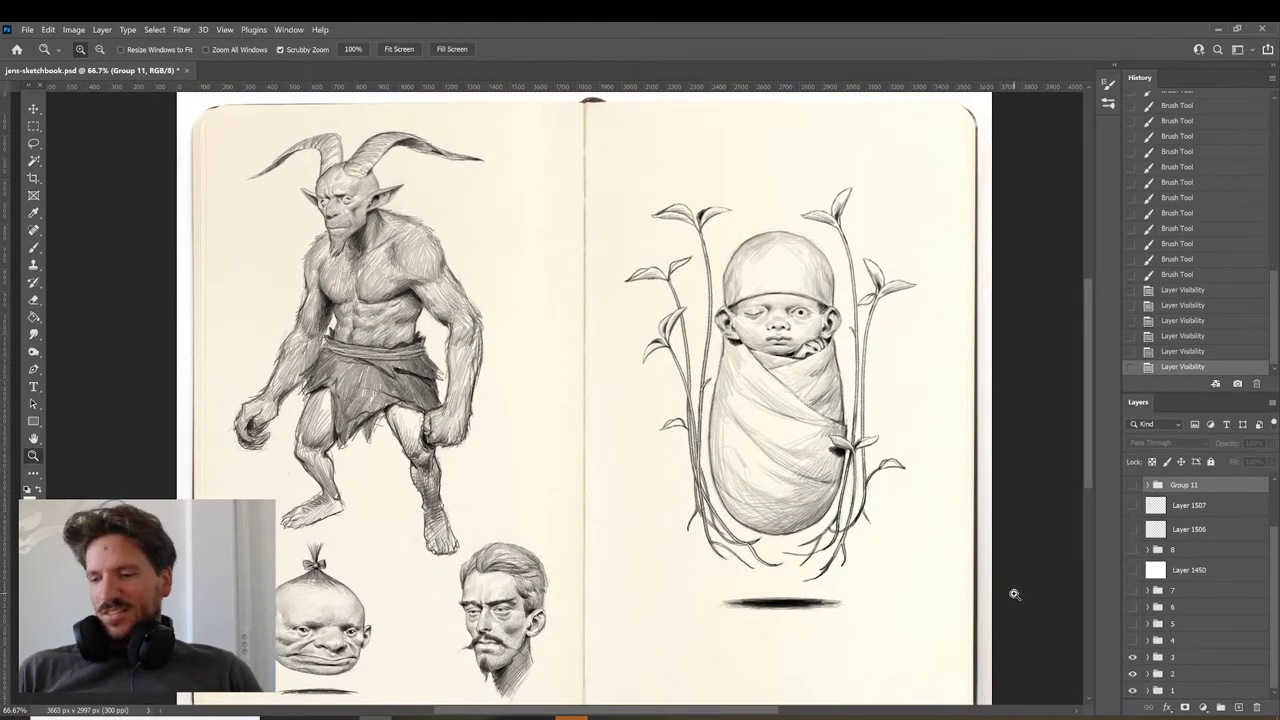
click(1133, 640)
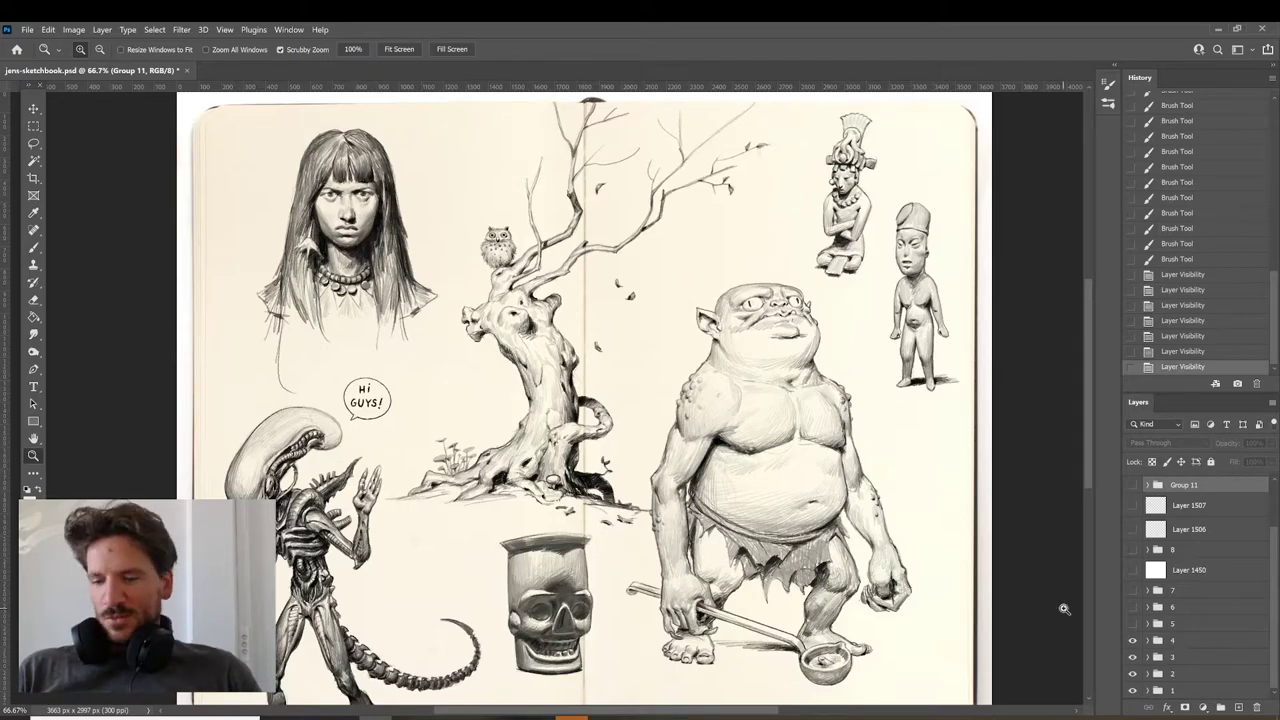
click(1133, 623)
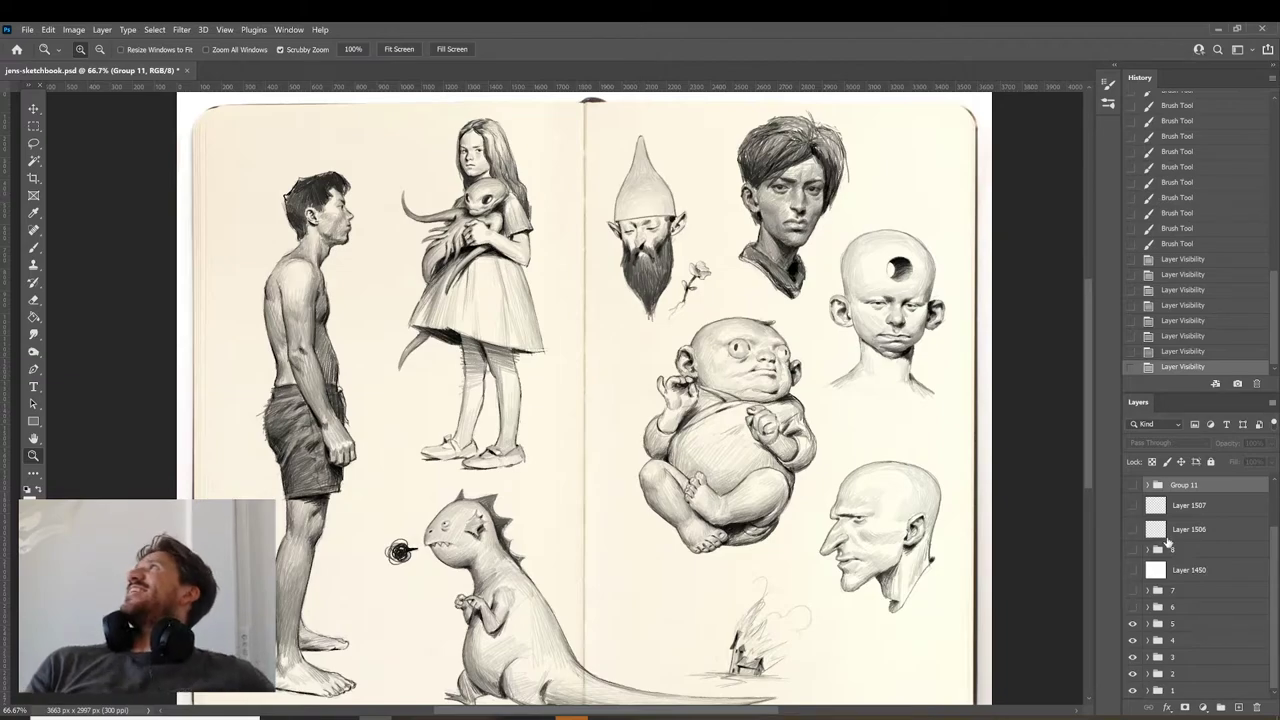
click(1133, 608)
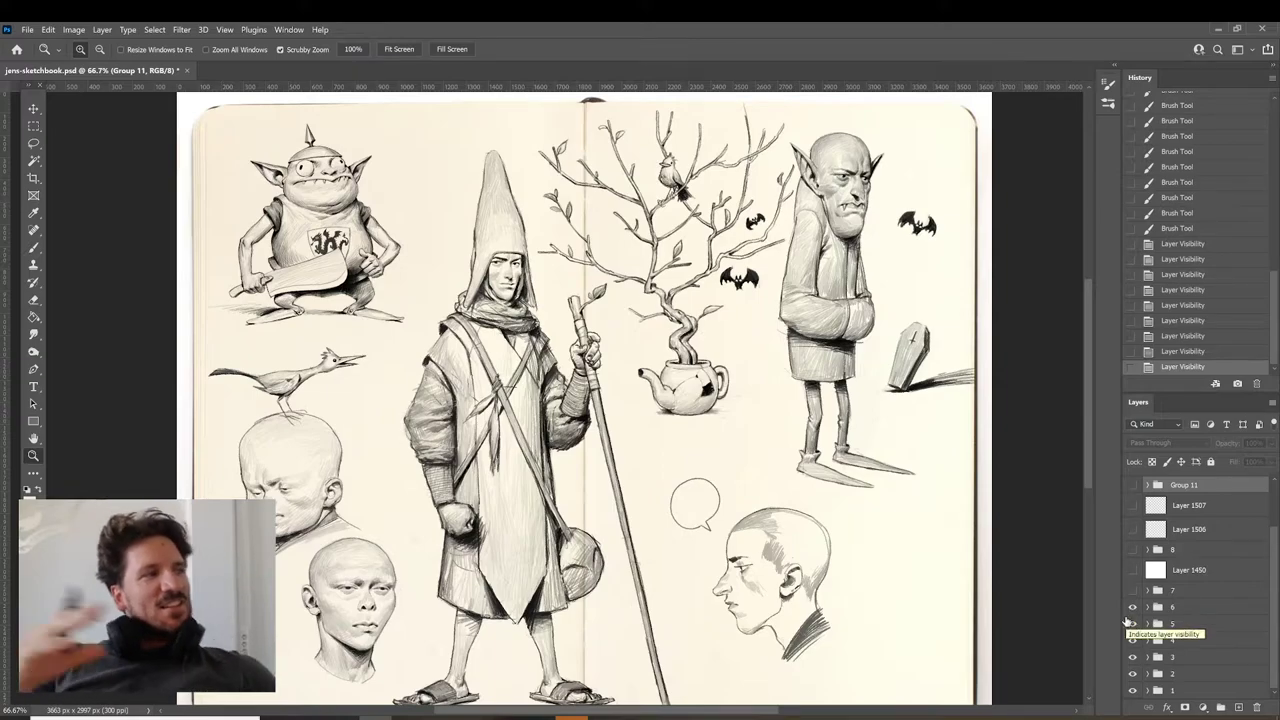
click(1133, 591)
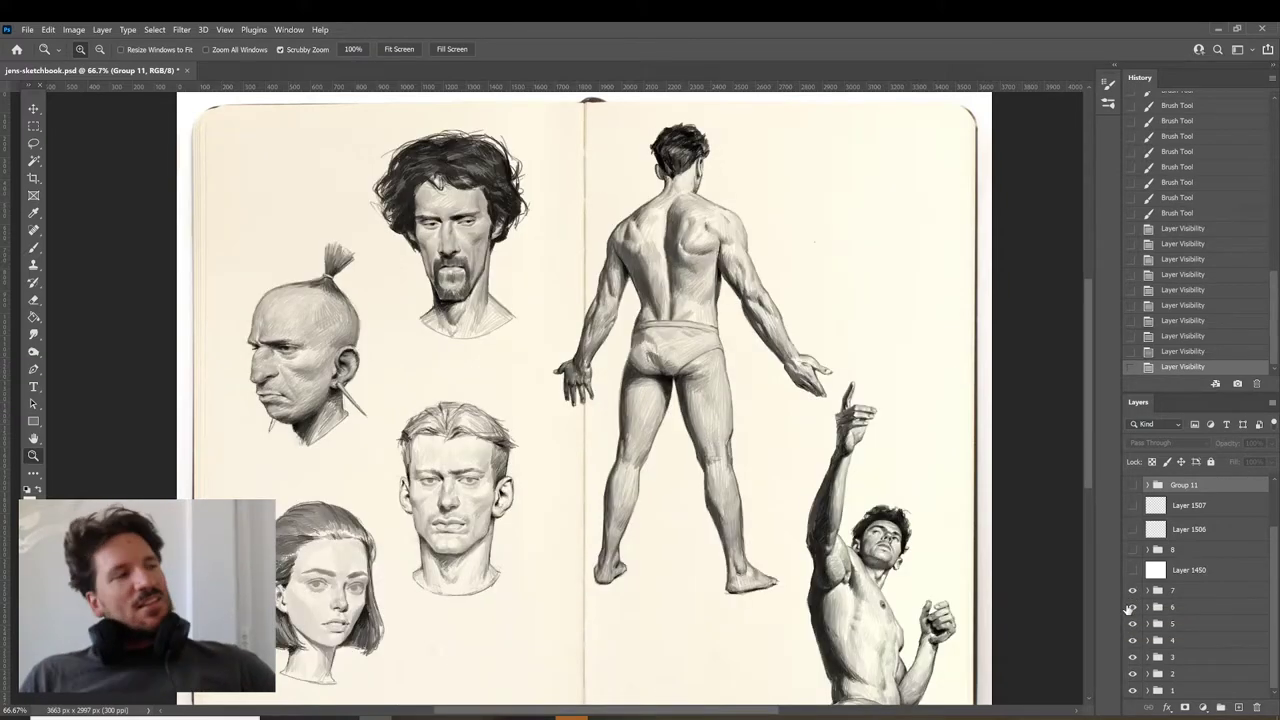
click(1133, 591)
click(1133, 591)
click(1133, 549)
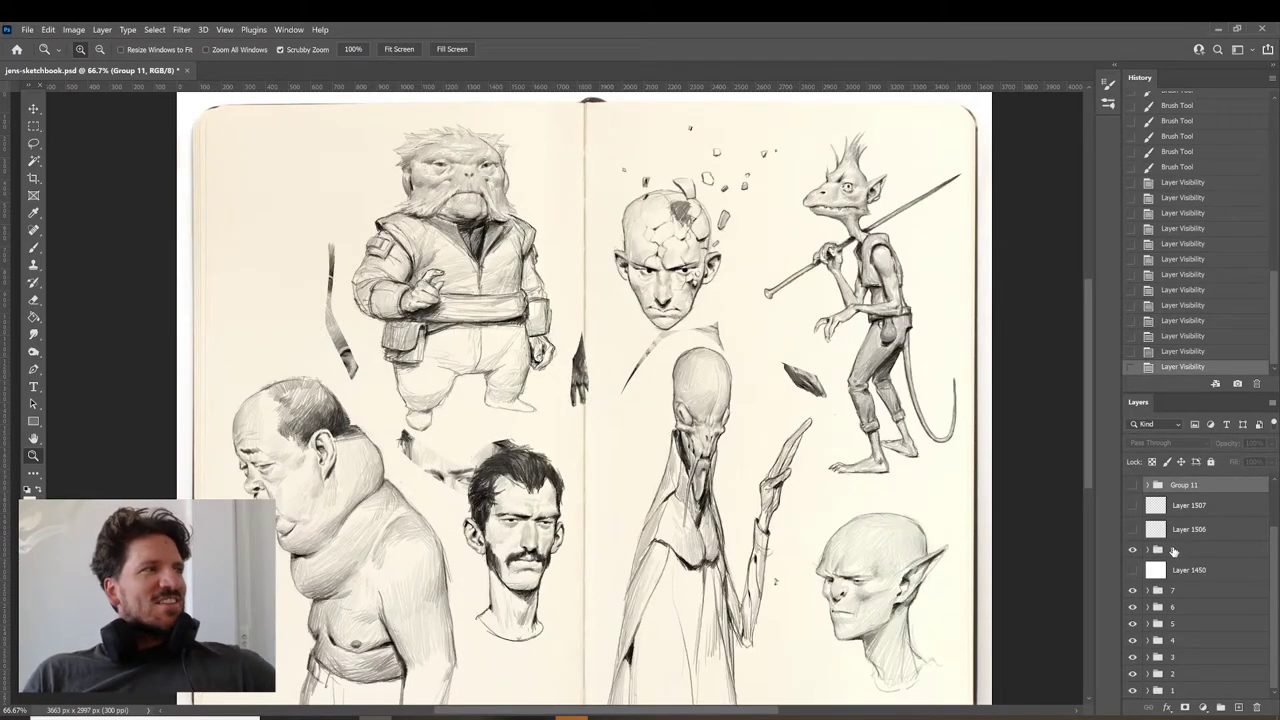
Show Group 11 again, expand it and select Layer 1515 for painting.
click(1134, 486)
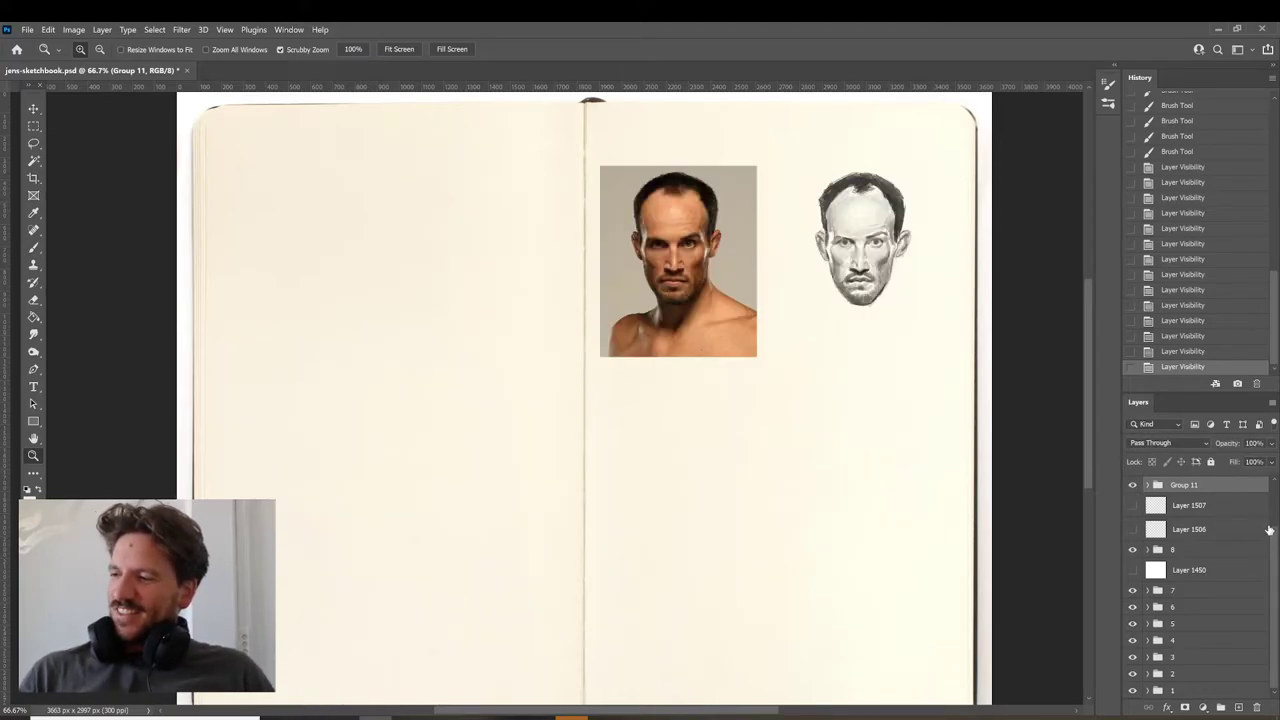
scroll(1250, 515, up, 3)
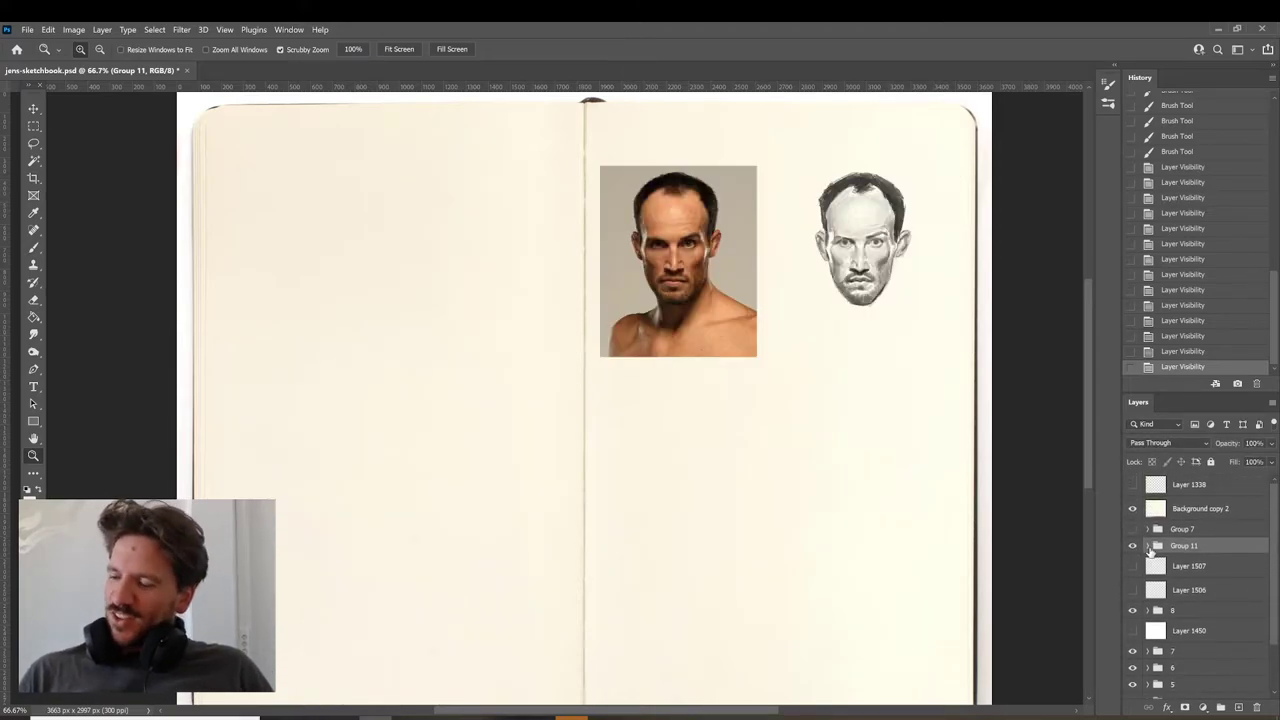
click(1147, 546)
click(1213, 617)
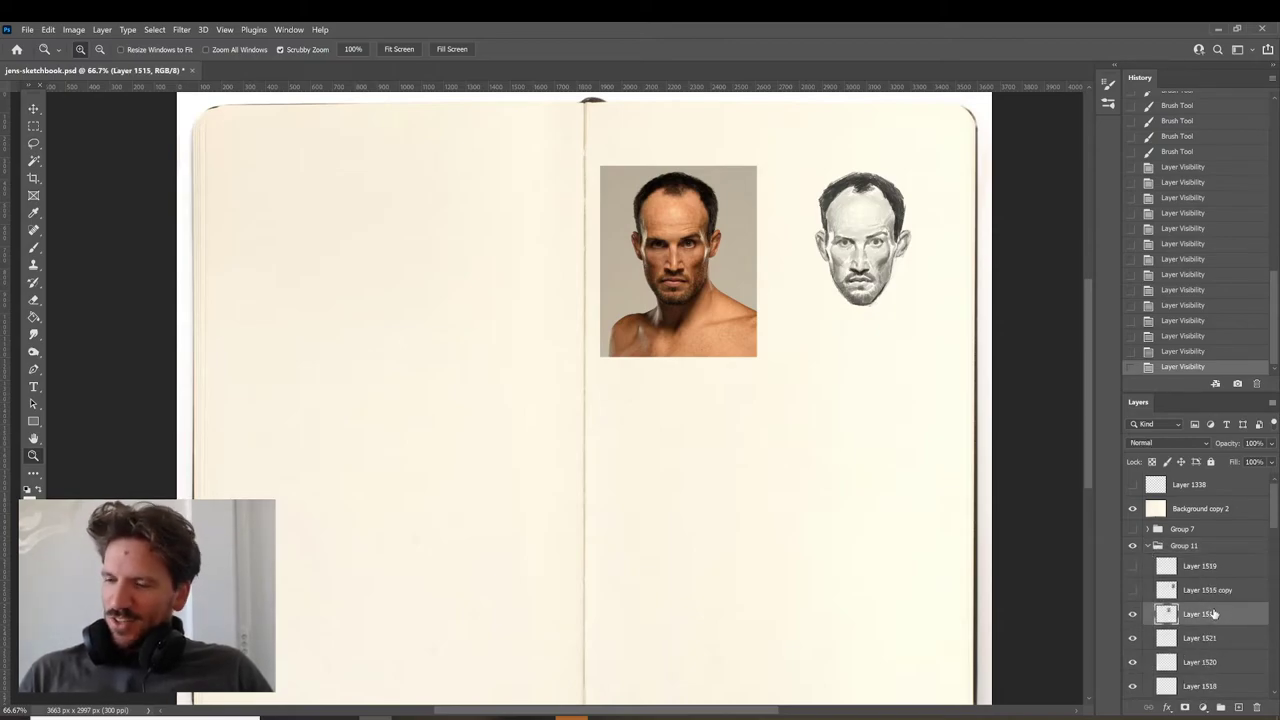
Touch up the right-hand side of the forehead and darken the central hairline tuft with small brush strokes.
drag(882, 218, 912, 231)
key(b)
drag(901, 301, 821, 405)
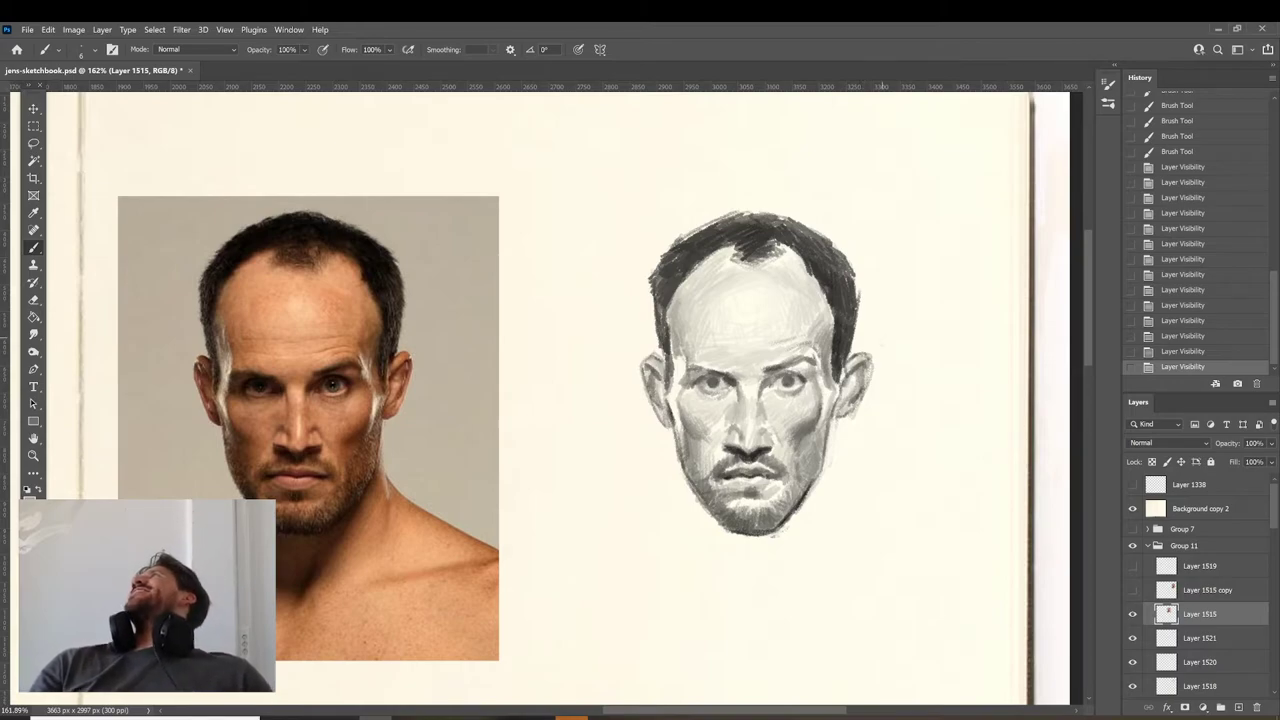
mouse_move(829, 308)
mouse_down()
mouse_move(823, 326)
mouse_move(821, 310)
mouse_up()
mouse_move(820, 300)
mouse_down()
mouse_move(815, 333)
mouse_move(808, 315)
mouse_up()
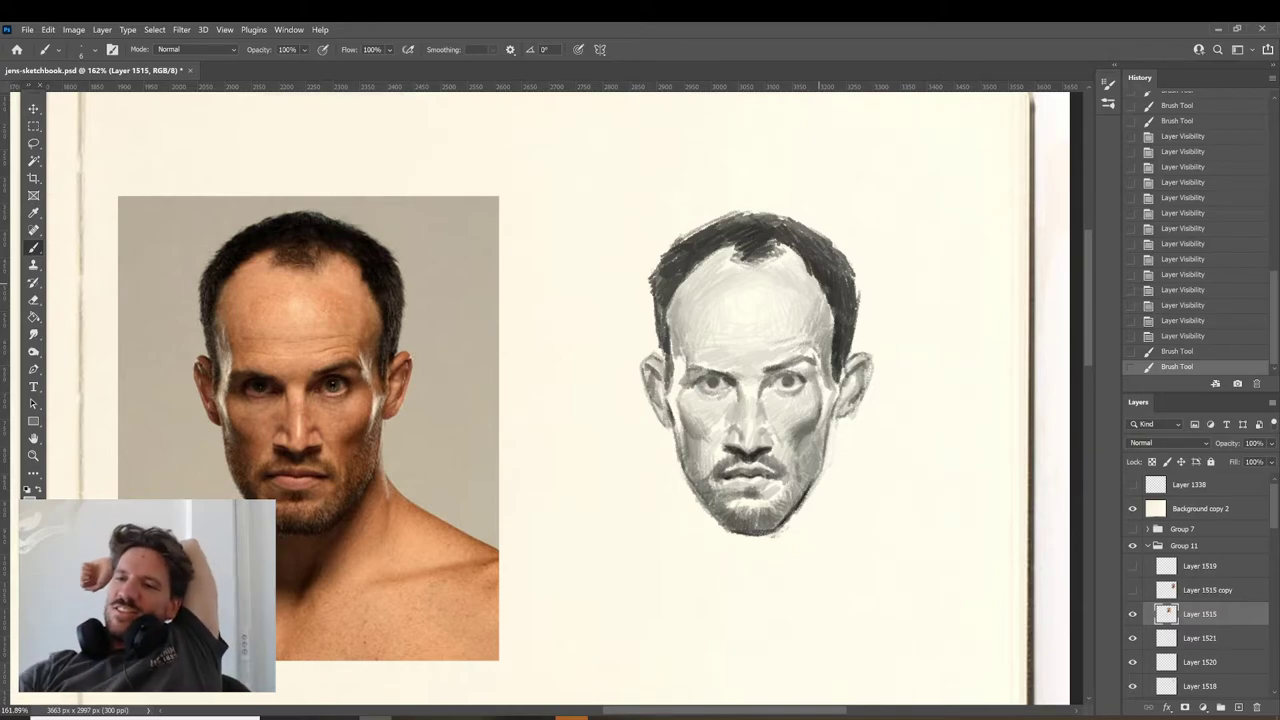
mouse_move(778, 250)
mouse_down()
mouse_move(790, 244)
mouse_move(722, 260)
mouse_move(760, 248)
mouse_up()
mouse_move(774, 250)
mouse_down()
mouse_move(742, 259)
mouse_move(797, 250)
mouse_up()
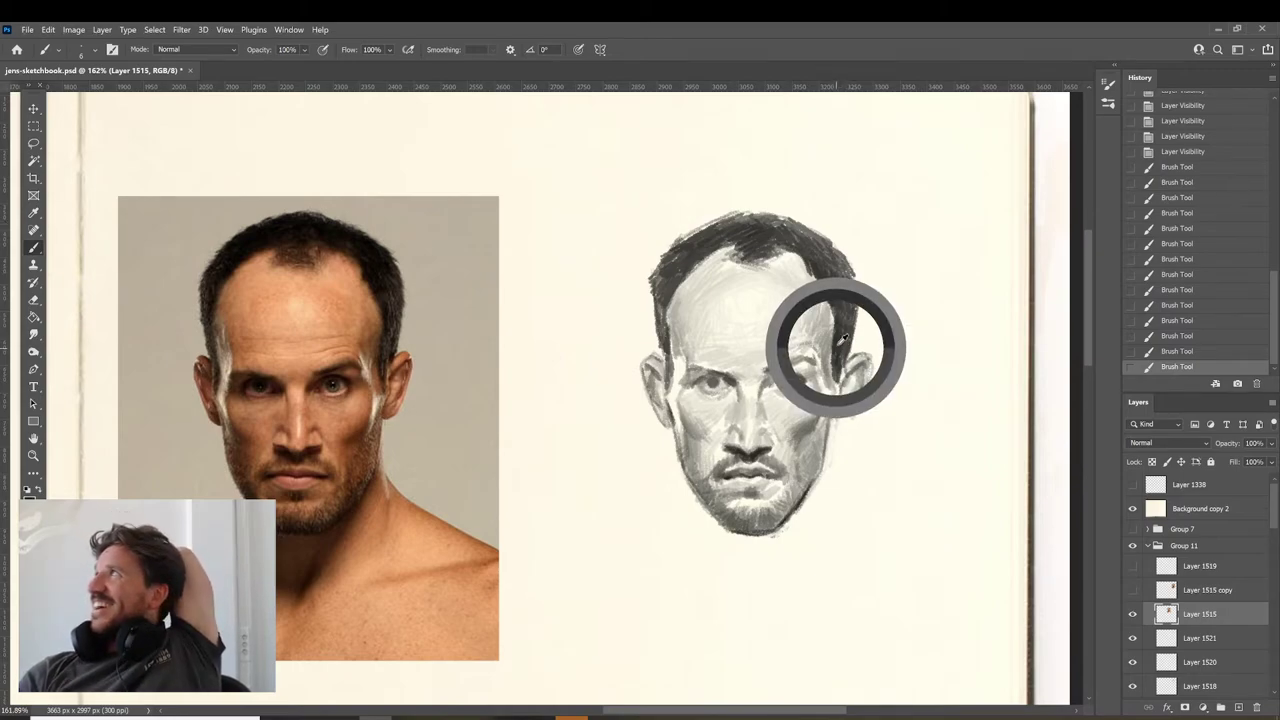
Darken and sharpen the right-hand eyebrow with brush strokes, sampling grey tones beneath its outer end.
mouse_move(789, 364)
mouse_down()
mouse_move(804, 359)
mouse_move(790, 363)
mouse_up()
drag(782, 366, 805, 357)
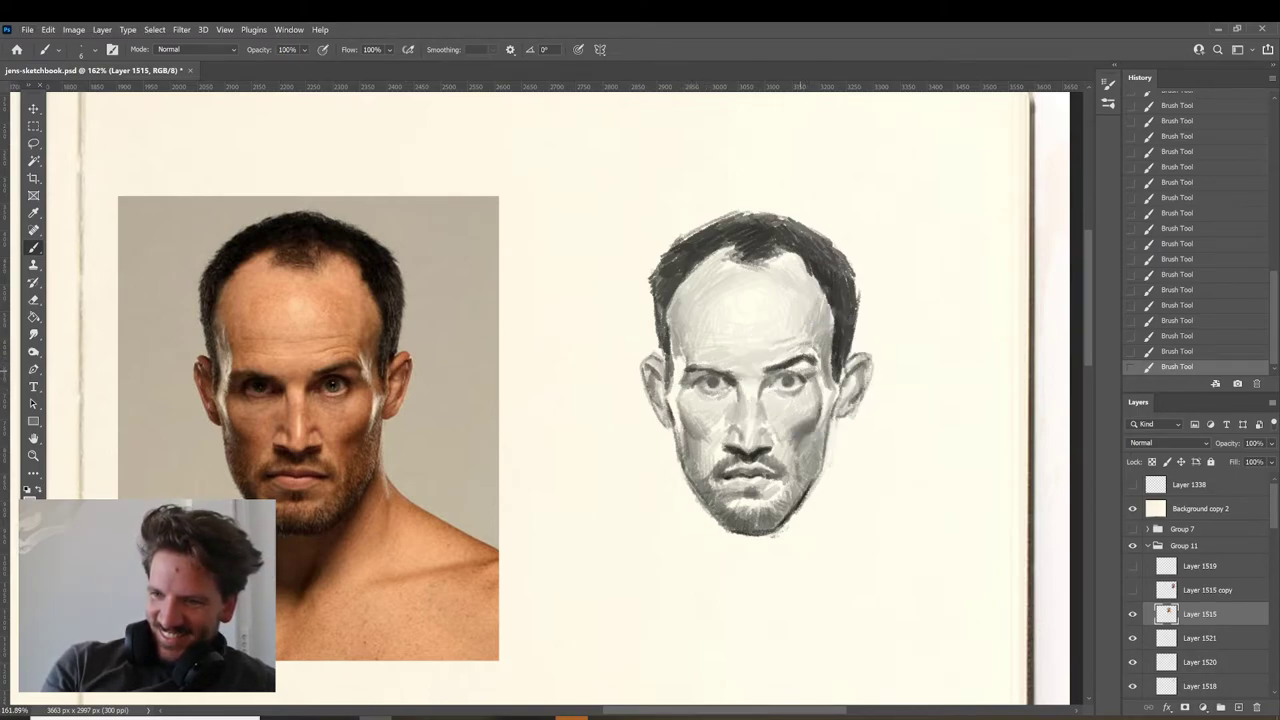
alt+click(812, 375)
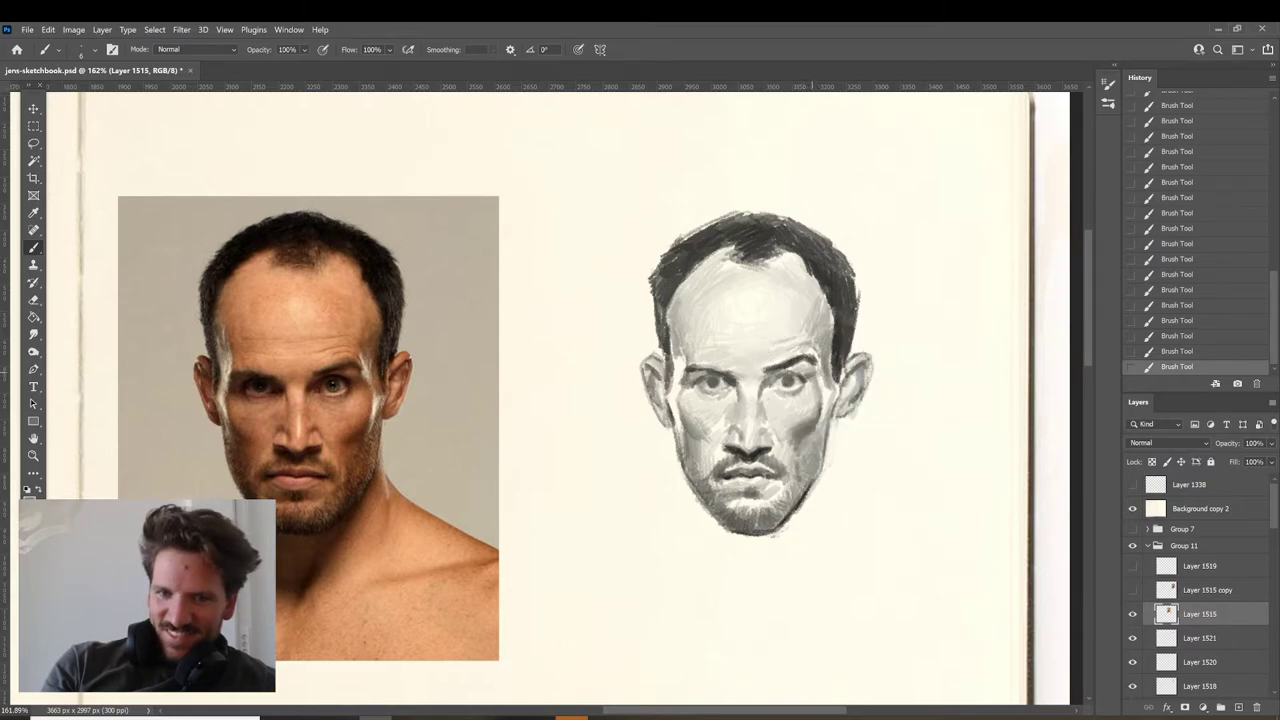
alt+click(812, 374)
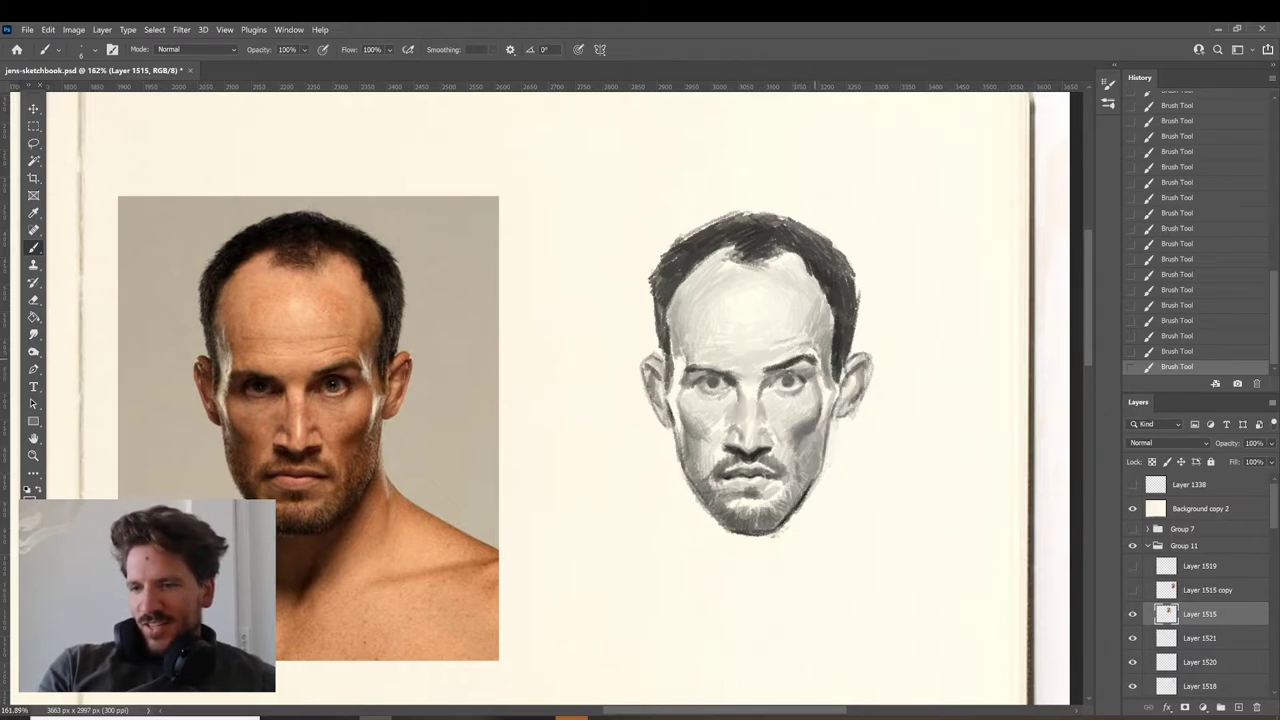
Undo the last two brush strokes and rework the right-hand upper eyelid with a grey sampled beside the eye.
key(ctrl+z)
key(ctrl+z)
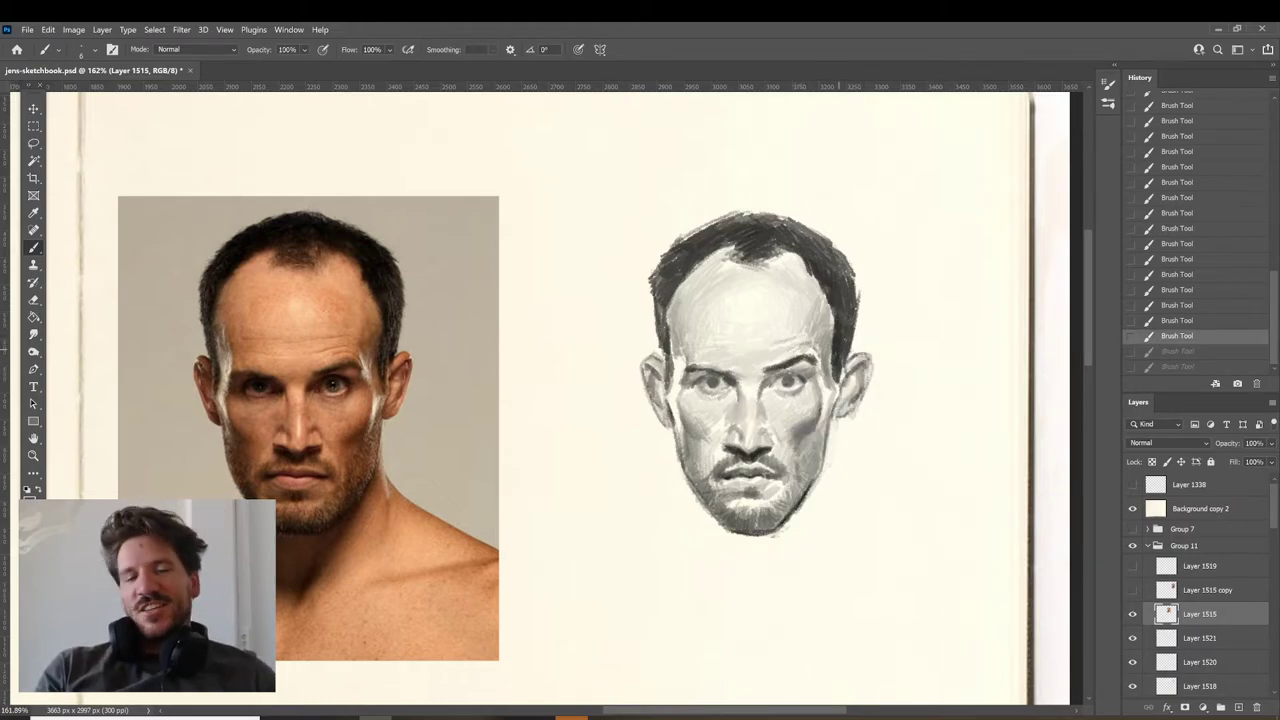
alt+click(806, 375)
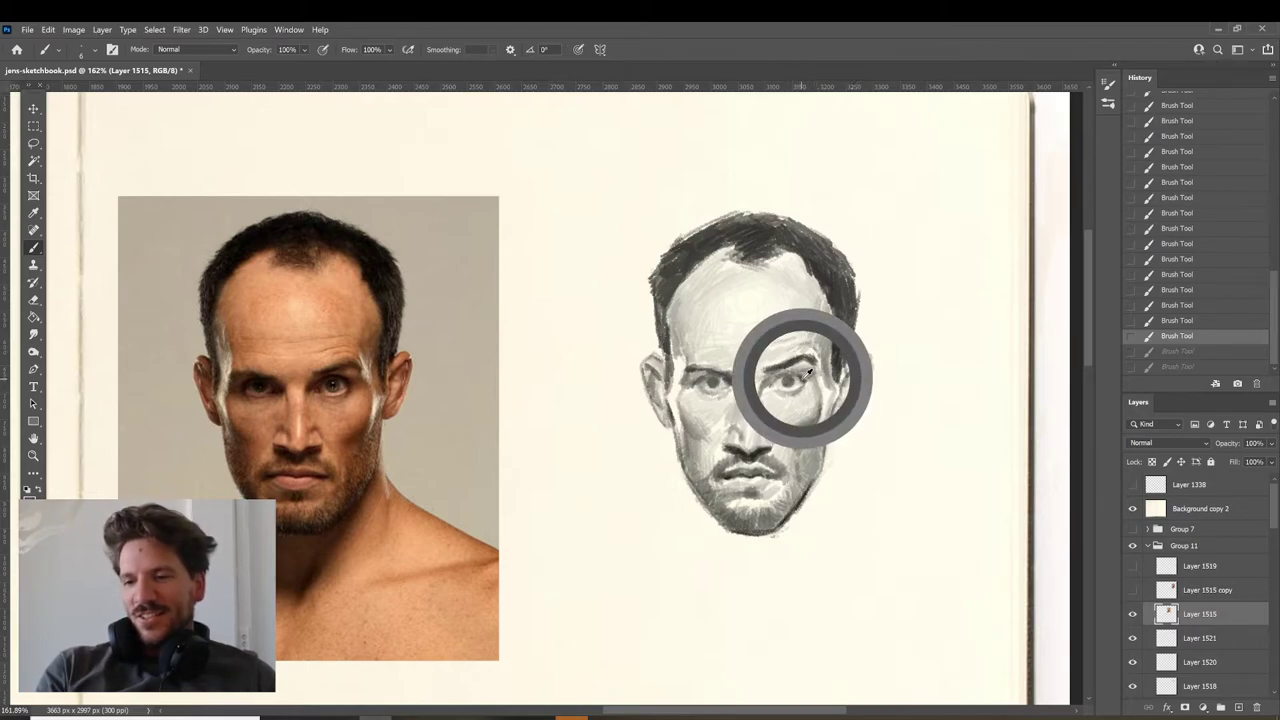
drag(798, 378, 785, 375)
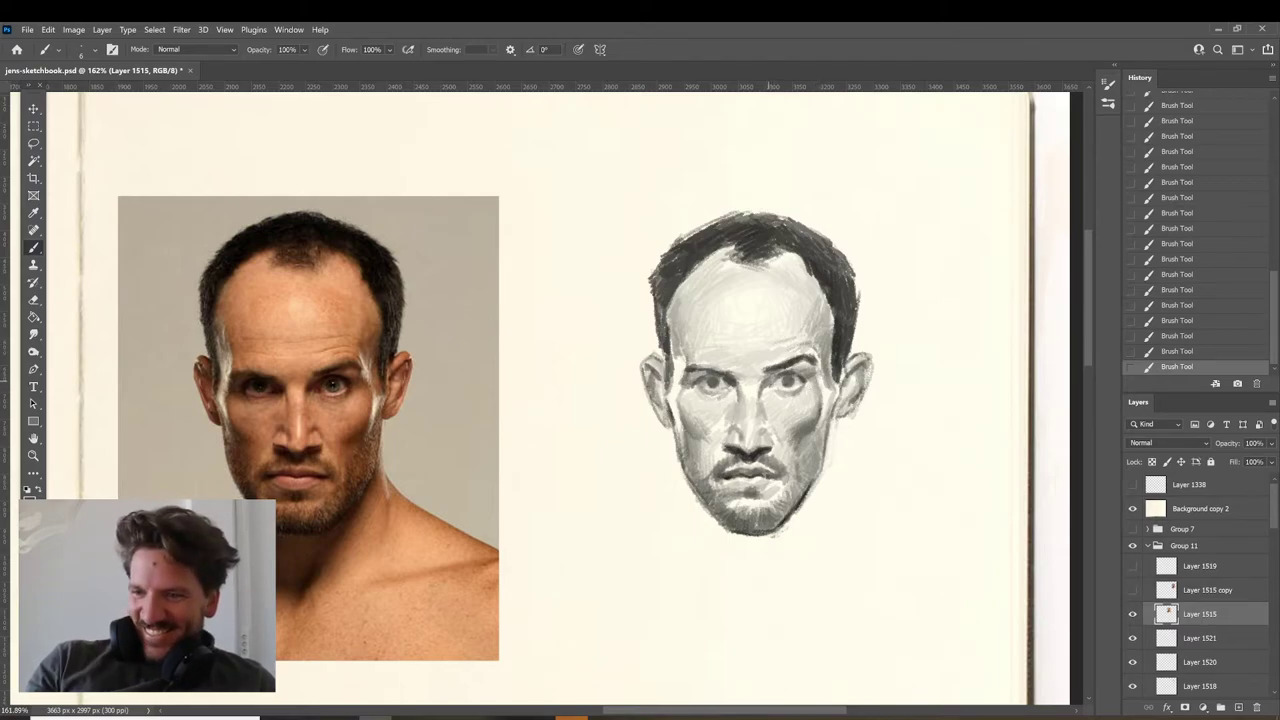
Step back through the recent brush strokes and restore them to compare the right-hand eye before and after.
key(ctrl+z)
key(ctrl+z)
key(ctrl+z)
key(ctrl+z)
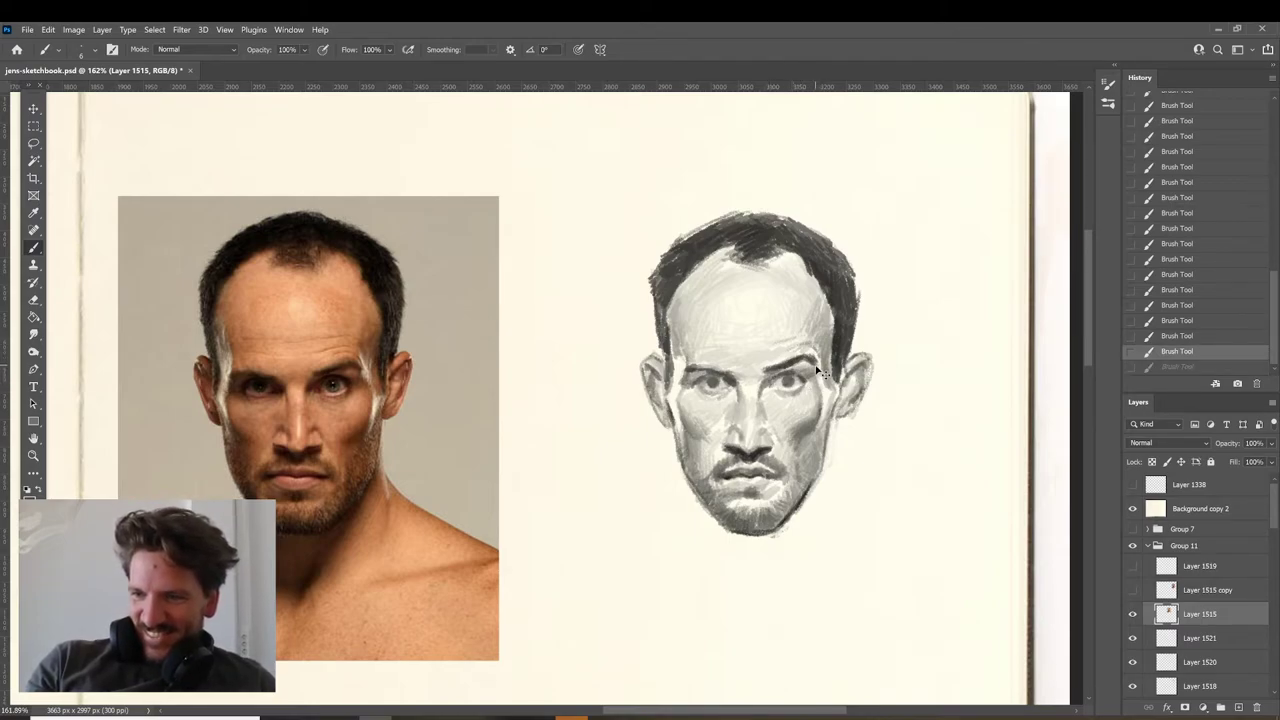
key(ctrl+z)
key(ctrl+z)
key(ctrl+z)
key(ctrl+z)
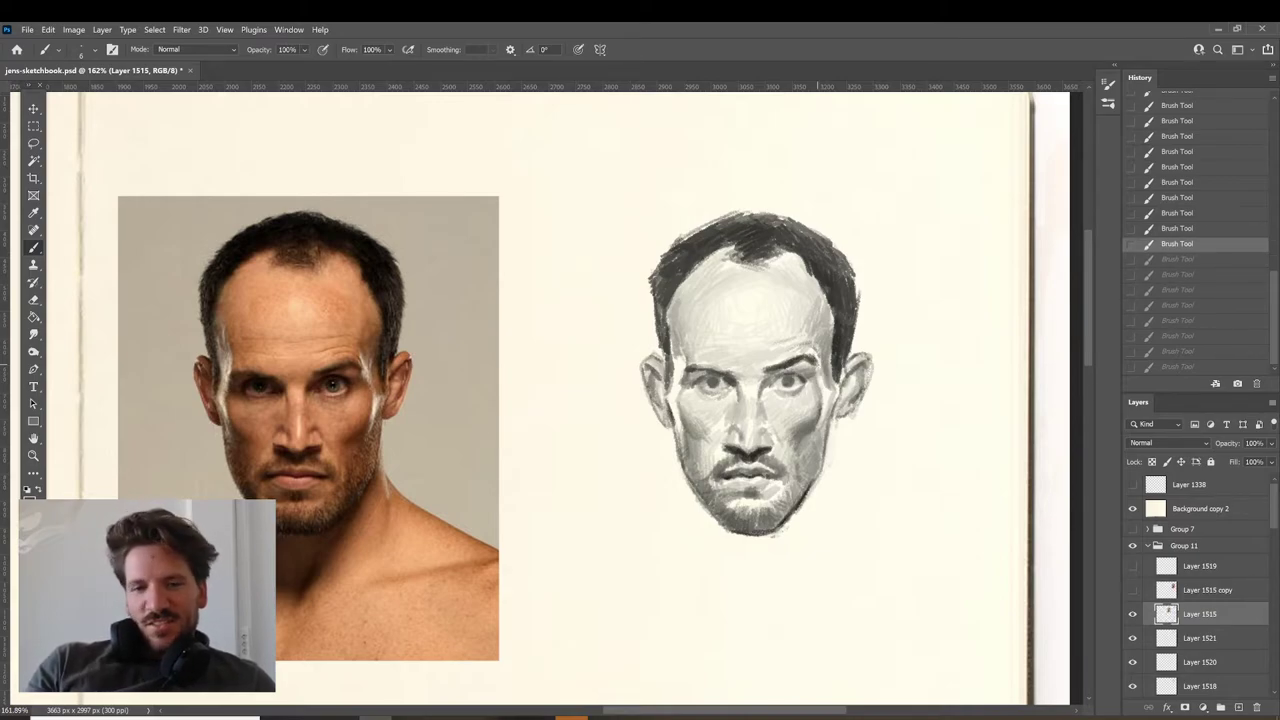
key(ctrl+shift+z)
key(ctrl+shift+z)
key(ctrl+shift+z)
key(ctrl+shift+z)
key(ctrl+shift+z)
key(ctrl+shift+z)
key(ctrl+shift+z)
key(ctrl+shift+z)
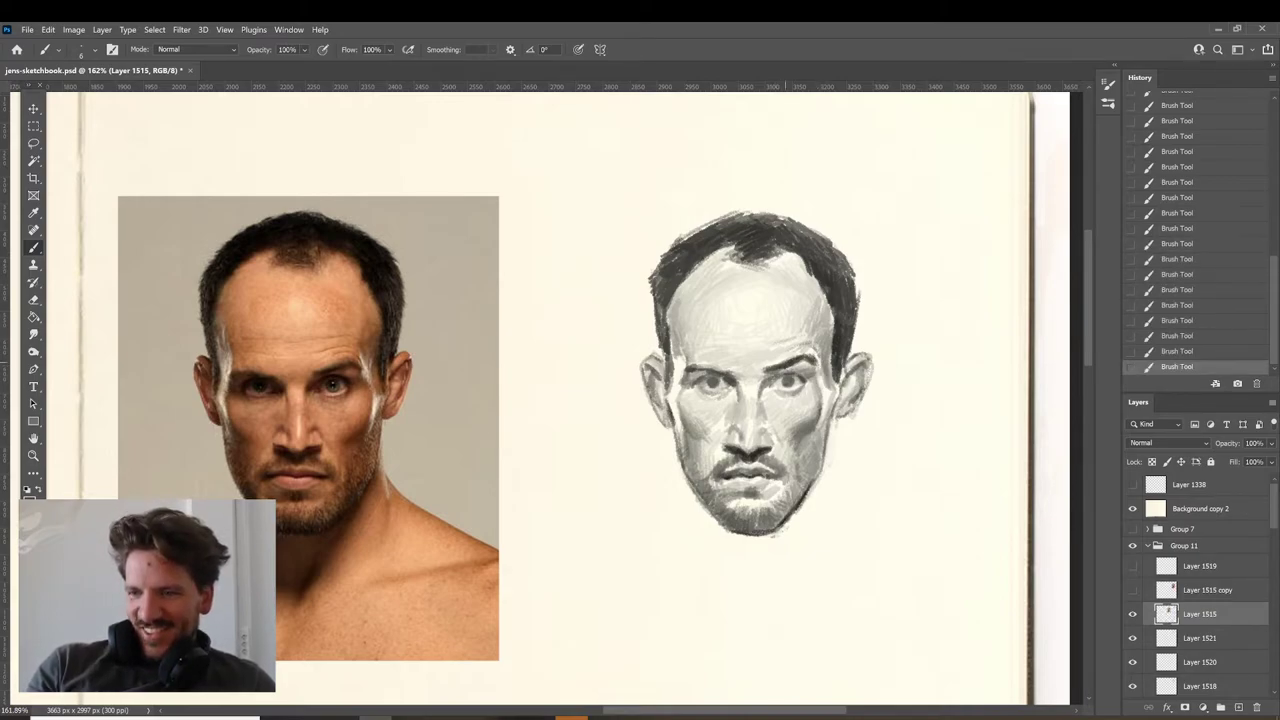
Undo and restore the latest few strokes to compare the left-hand eye and eyebrow area before and after.
key(ctrl+z)
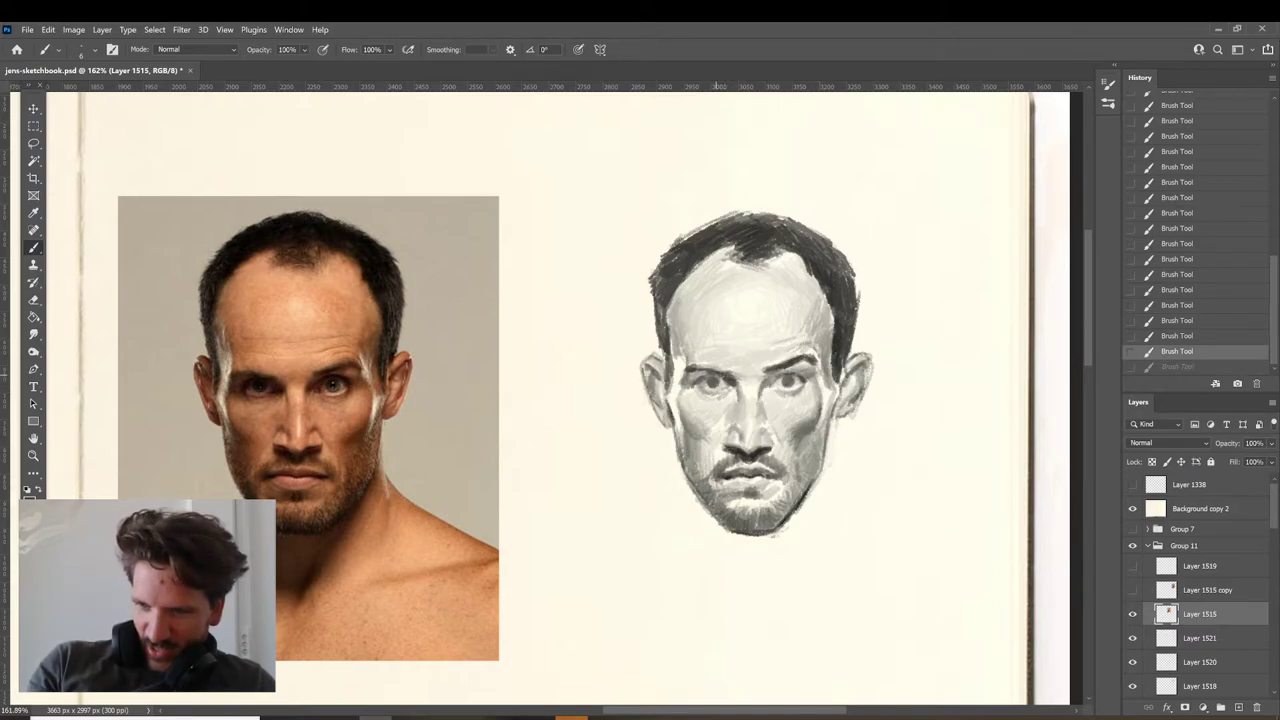
key(ctrl+shift+z)
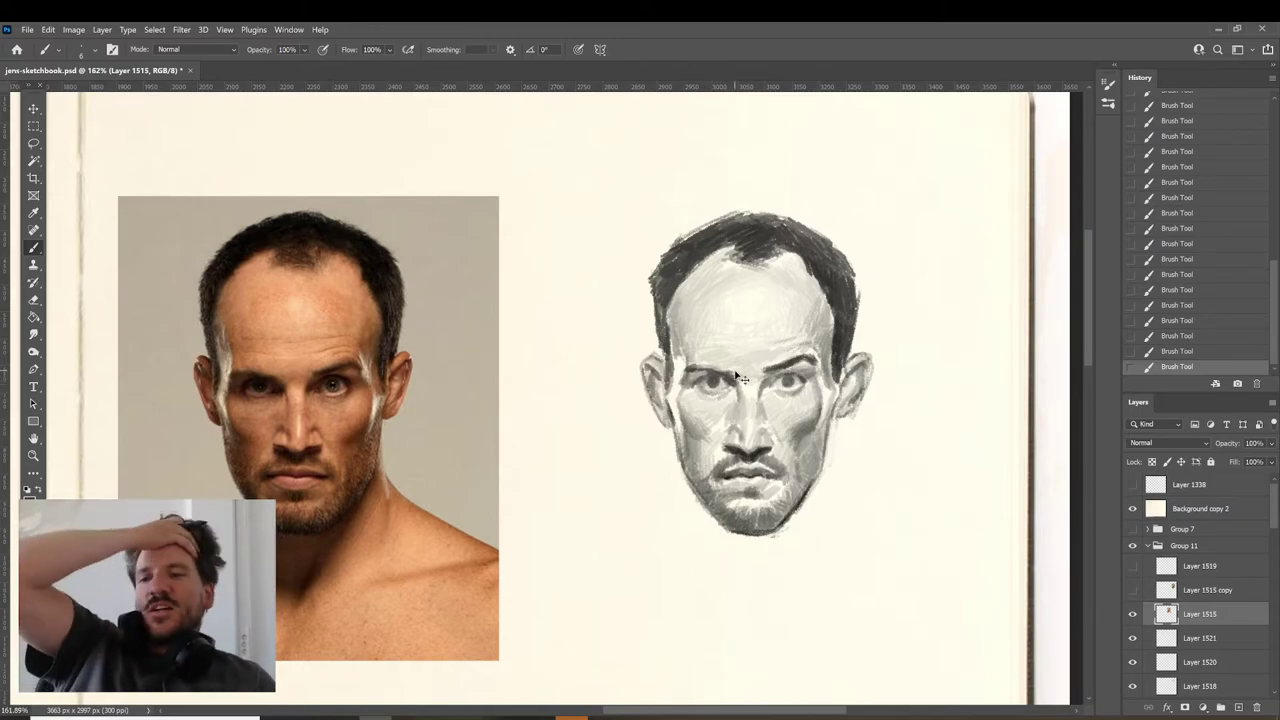
key(ctrl+z)
key(ctrl+z)
key(ctrl+z)
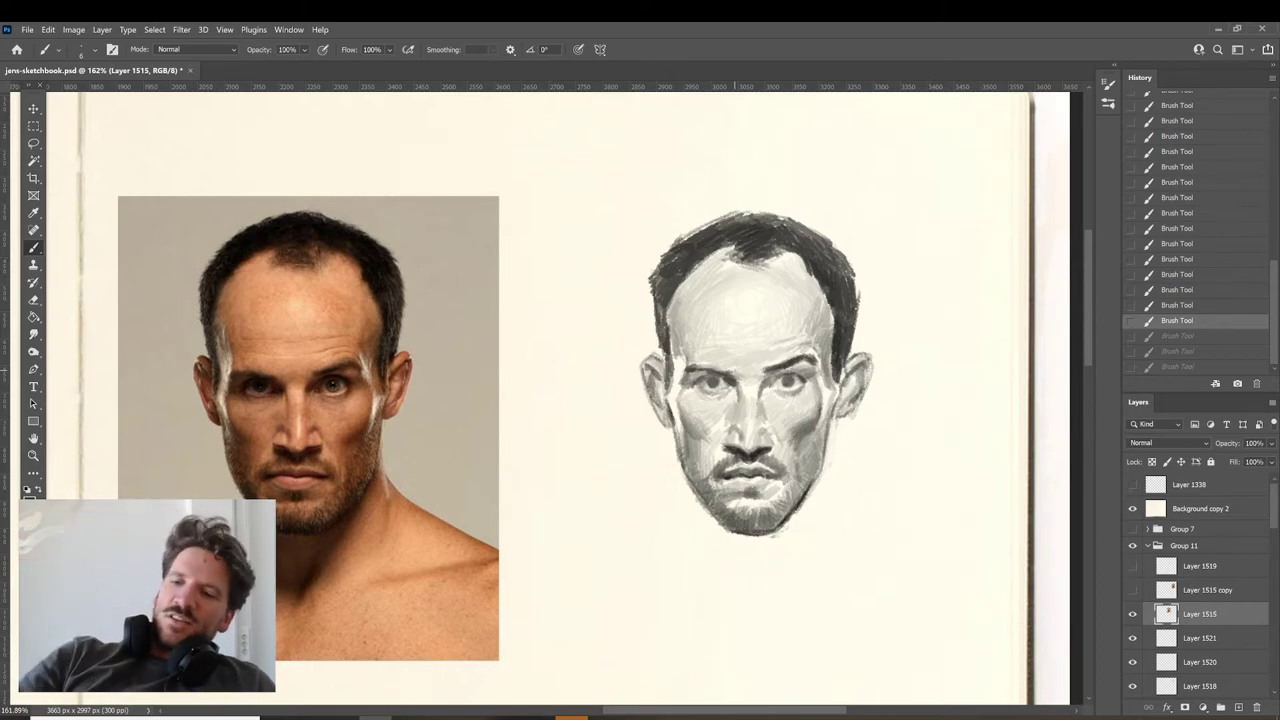
key(ctrl+shift+z)
key(ctrl+shift+z)
key(ctrl+shift+z)
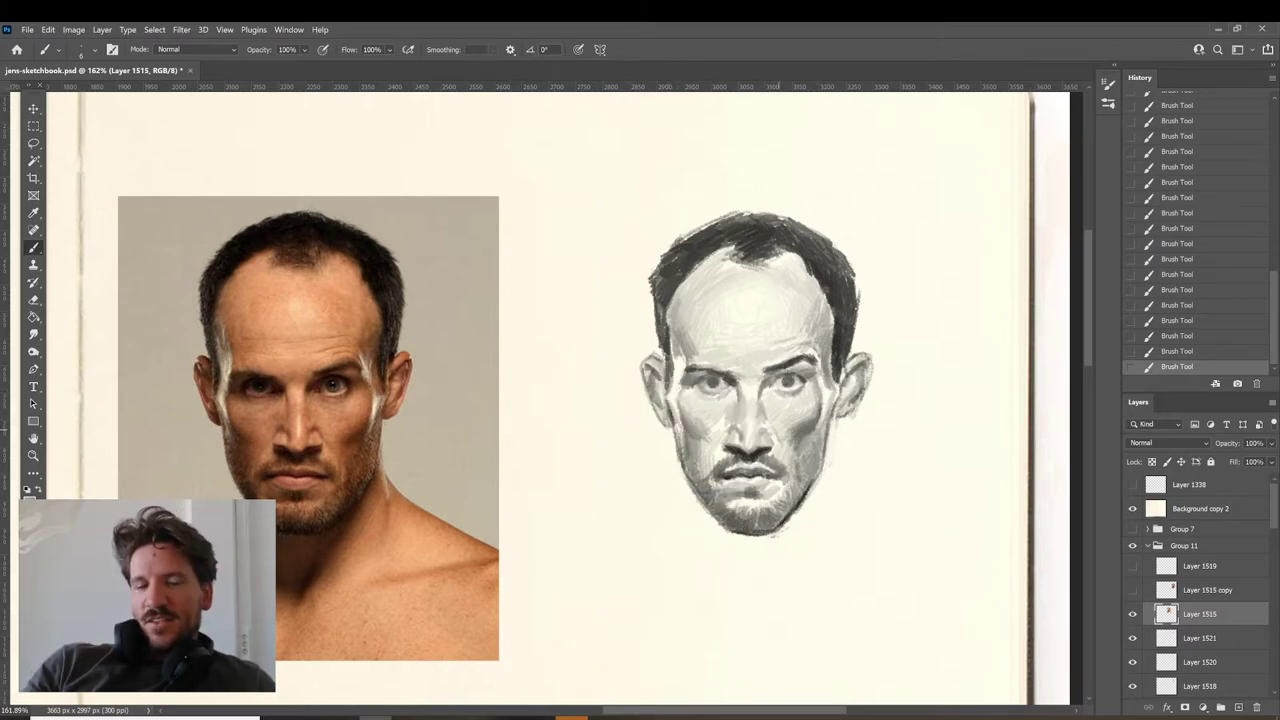
Undo and restore the last two brush strokes to compare the result, sampling the dark tone beneath the nose.
key(ctrl+z)
key(ctrl+z)
alt+click(757, 455)
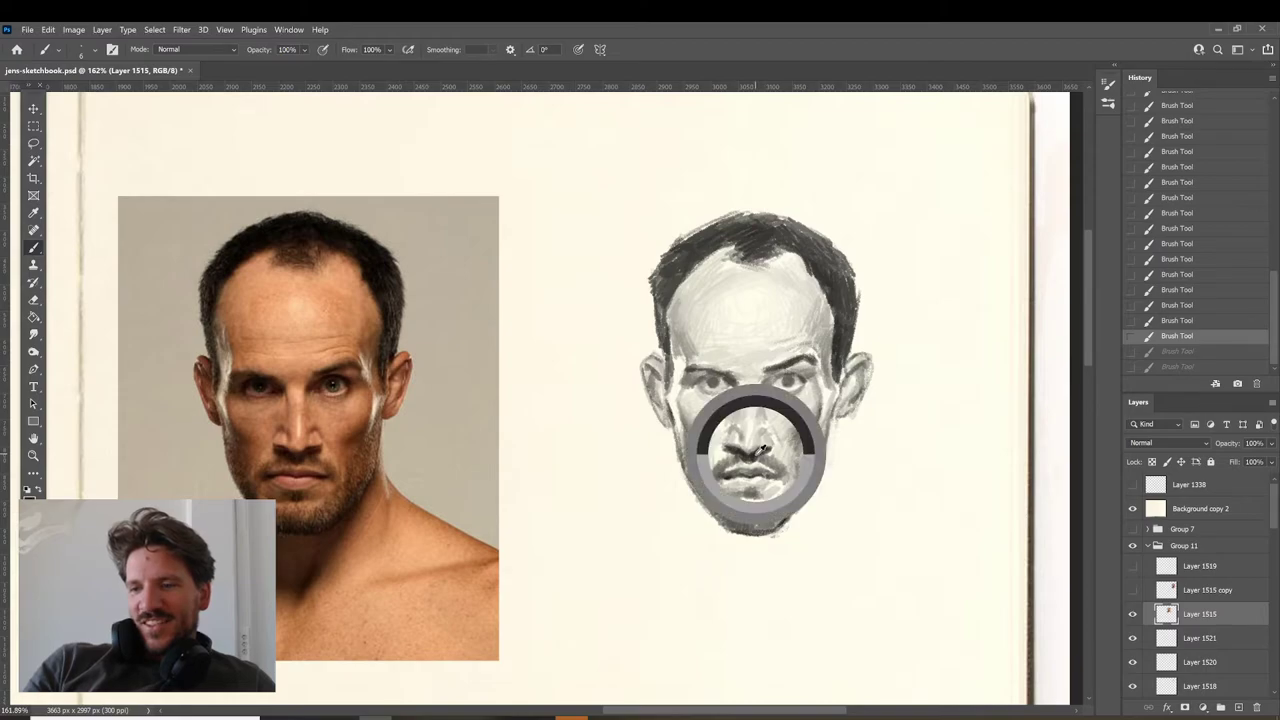
alt+click(758, 454)
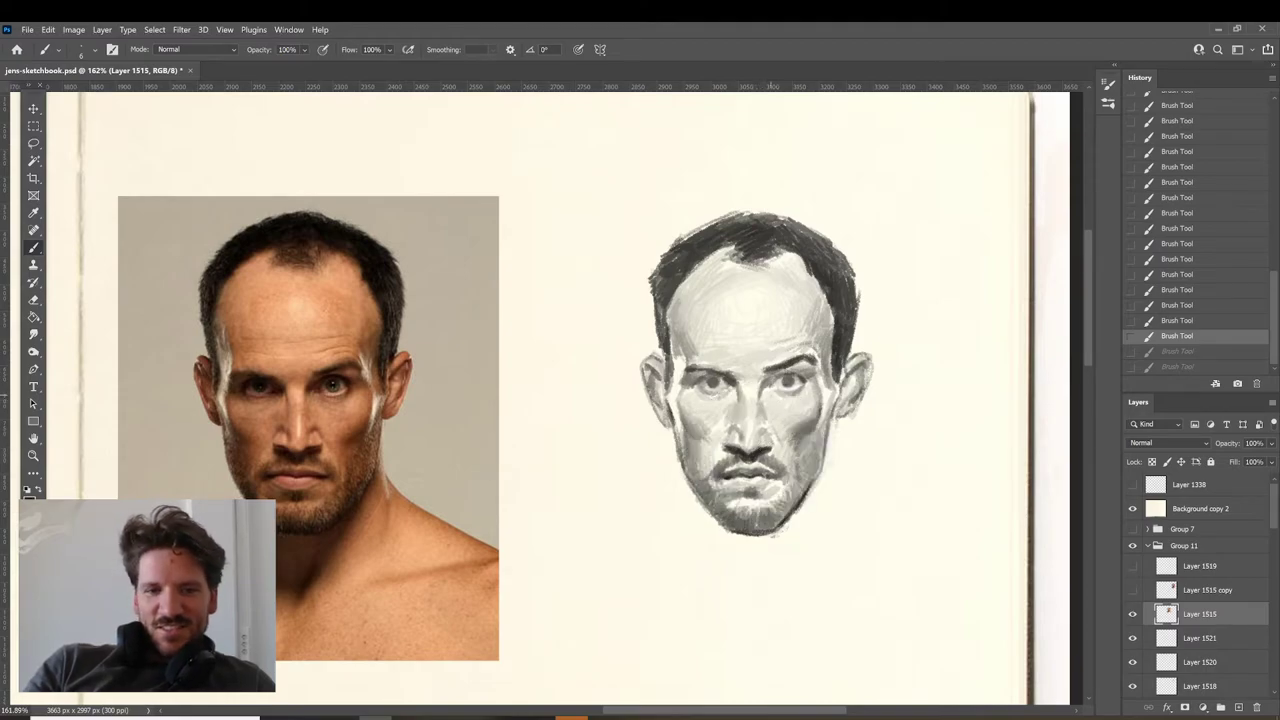
key(ctrl+shift+z)
key(ctrl+shift+z)
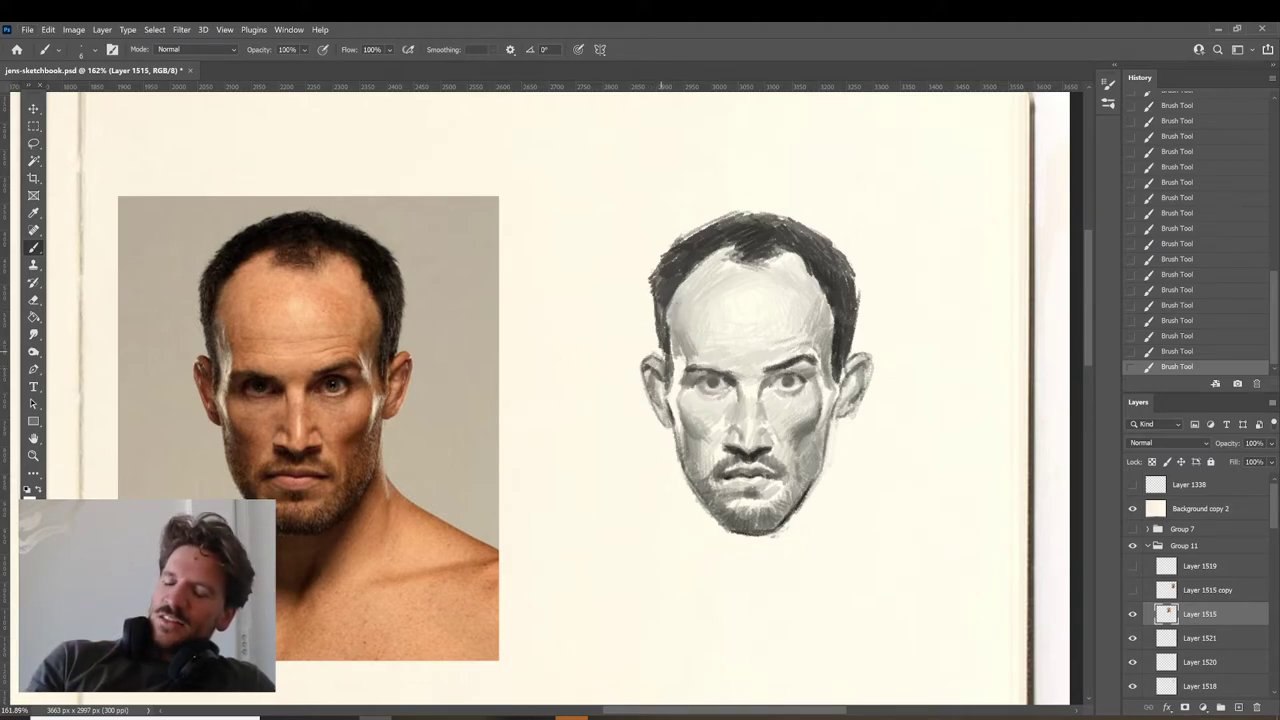
Compare the latest stroke by undoing and restoring it, and refine the right-hand ear's shading with tones sampled around the ear.
key(ctrl+z)
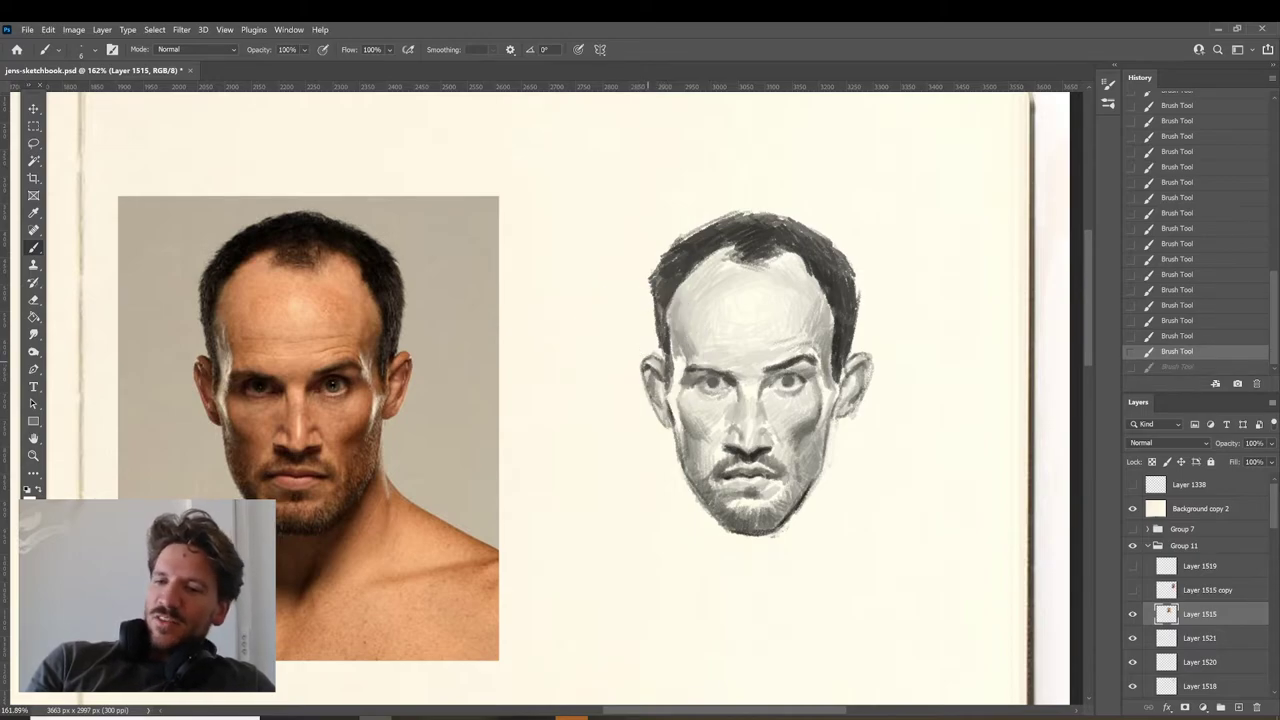
key(ctrl+shift+z)
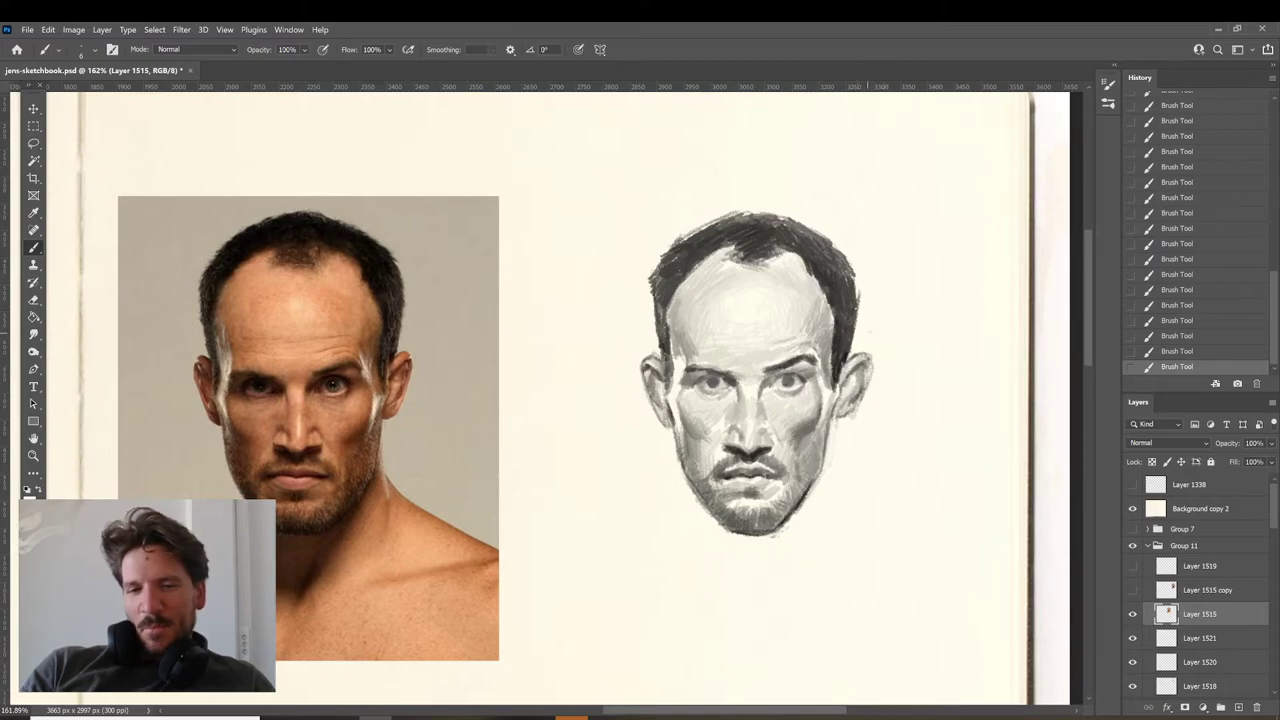
alt+click(850, 352)
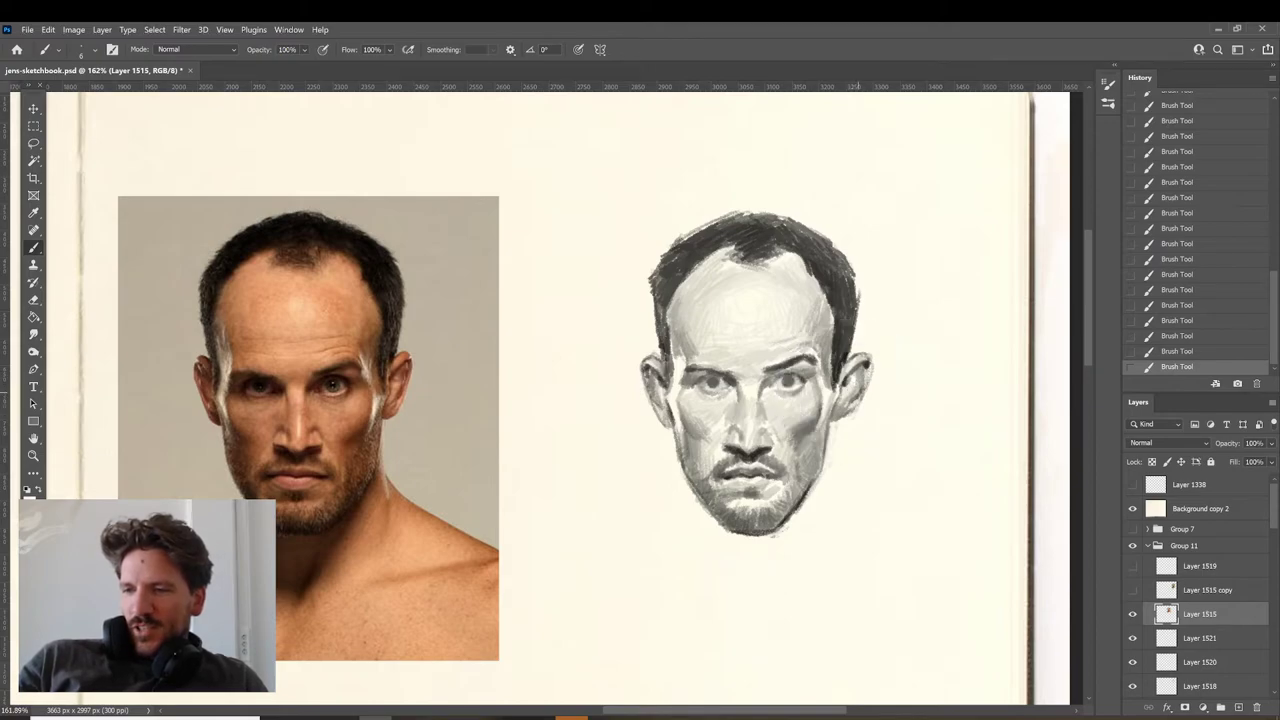
alt+click(863, 395)
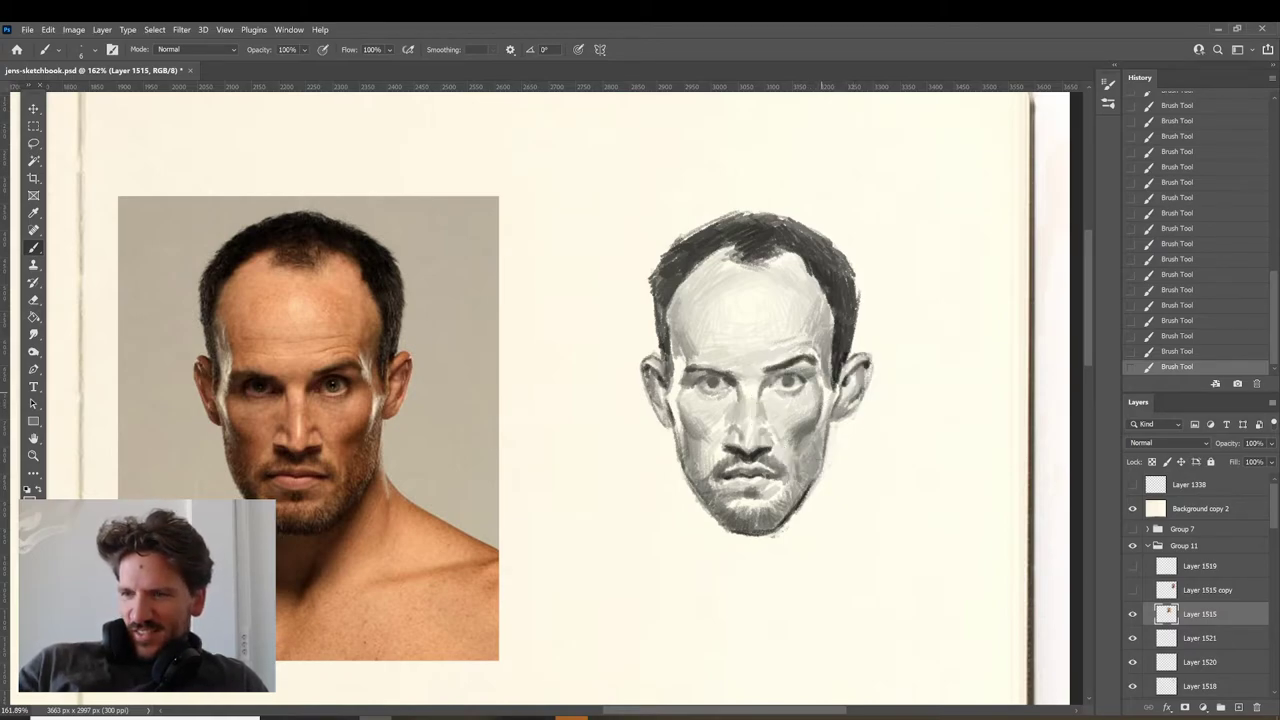
Touch up the right-hand eye with a grey sampled beside it, undoing and restoring the last stroke to compare.
alt+click(804, 379)
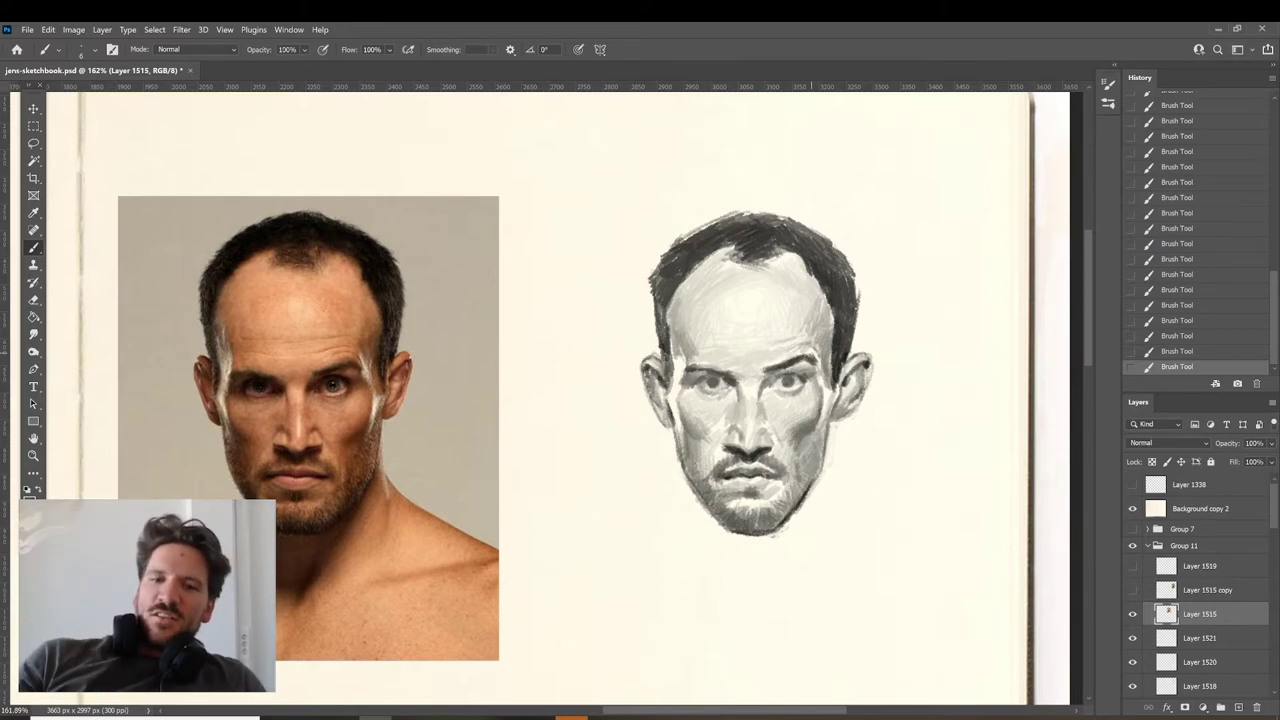
key(ctrl+z)
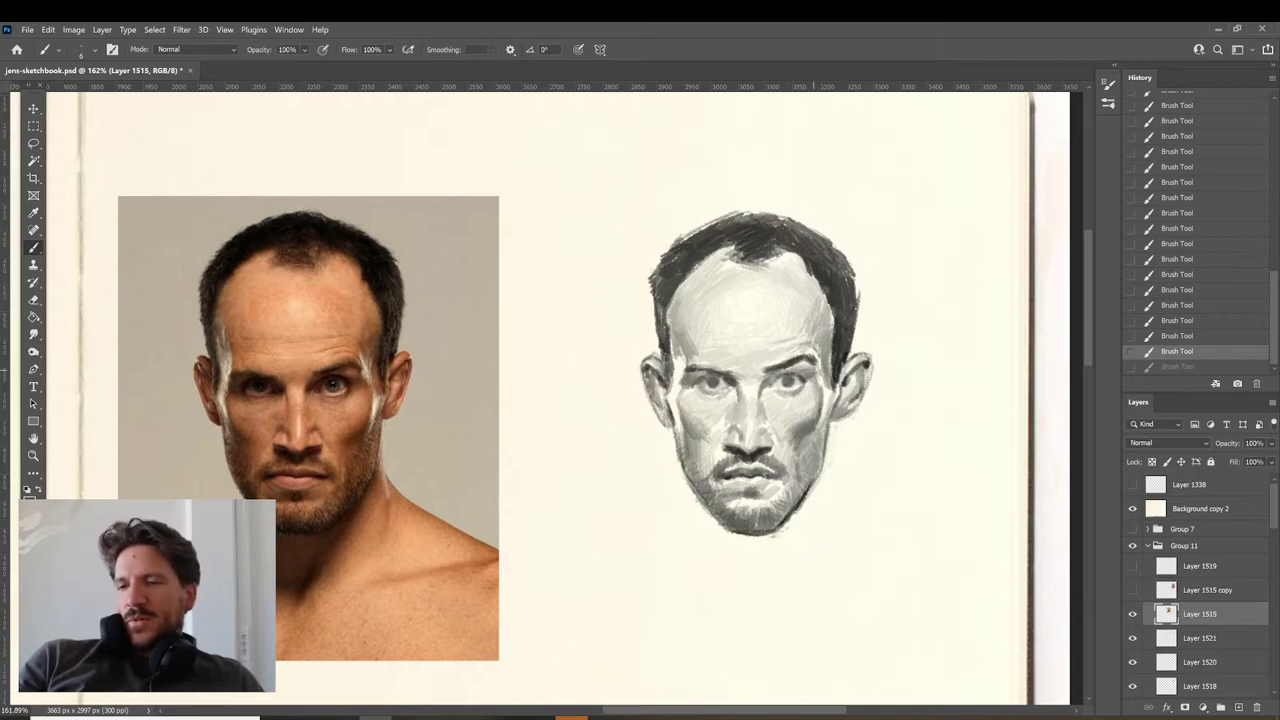
key(ctrl+shift+z)
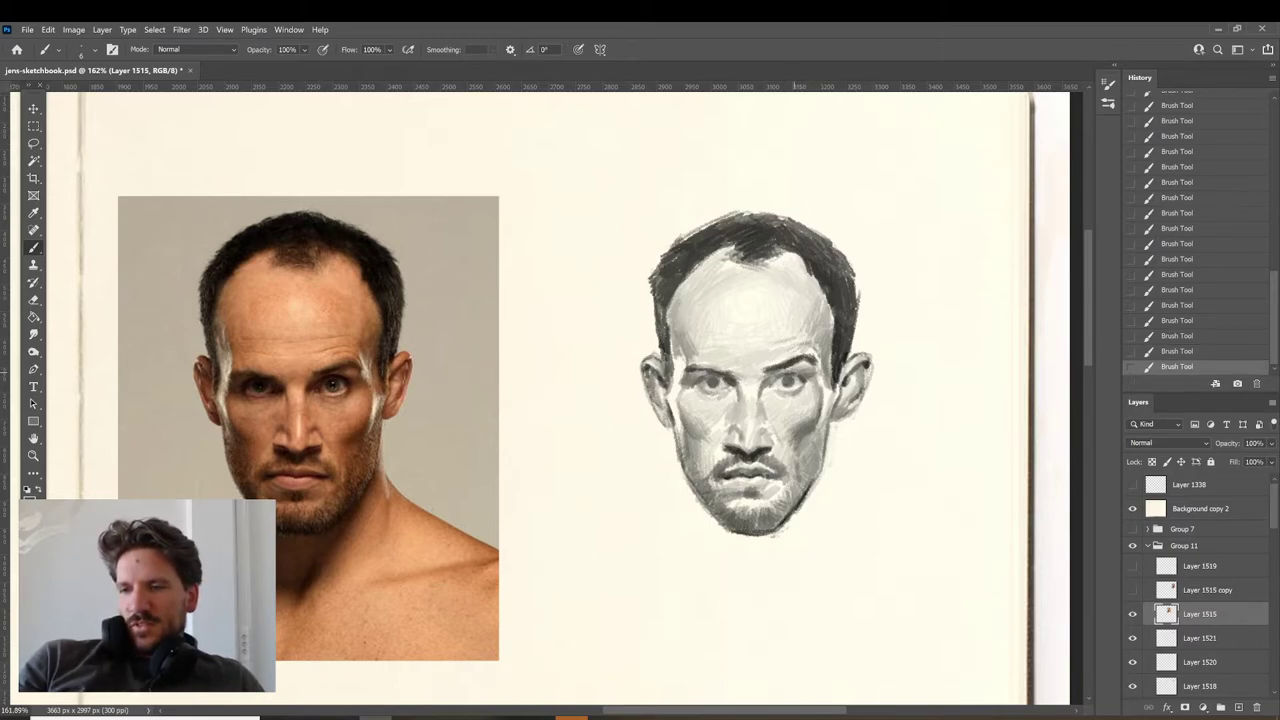
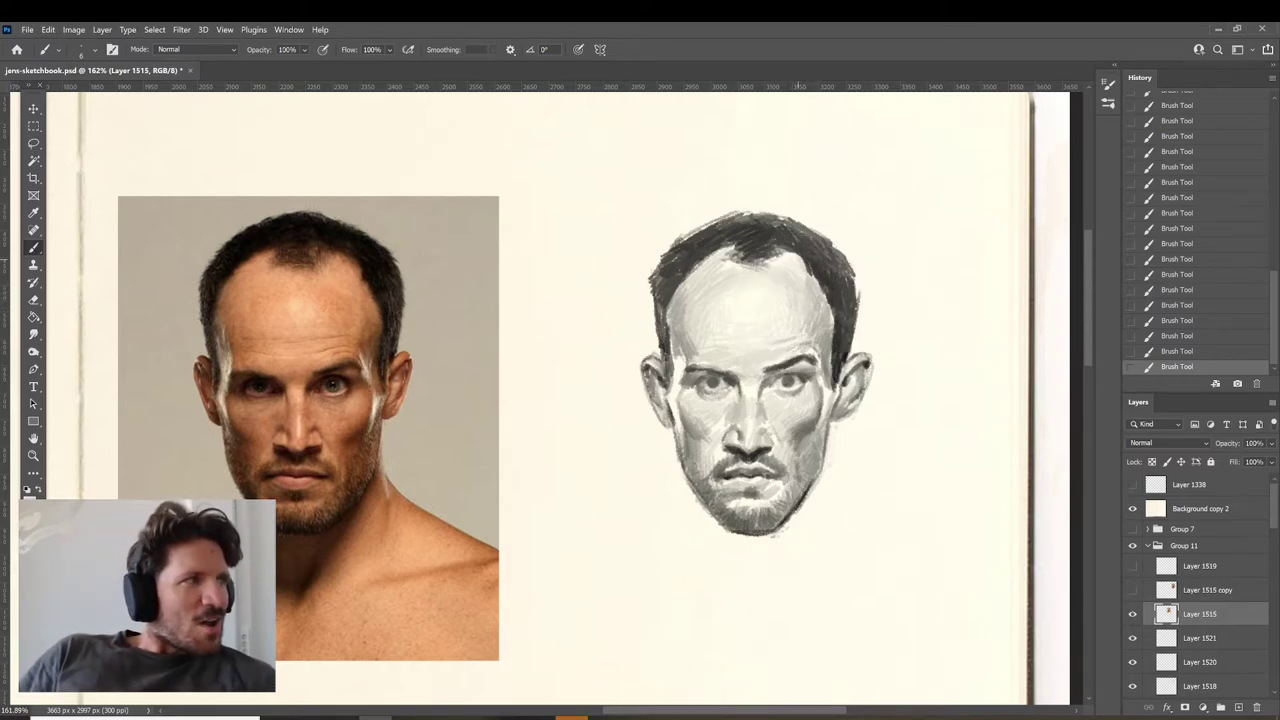
Shade the lower forehead and brow with greys sampled above the right-hand eyebrow, checking the last stroke by undoing and restoring it.
alt+click(812, 332)
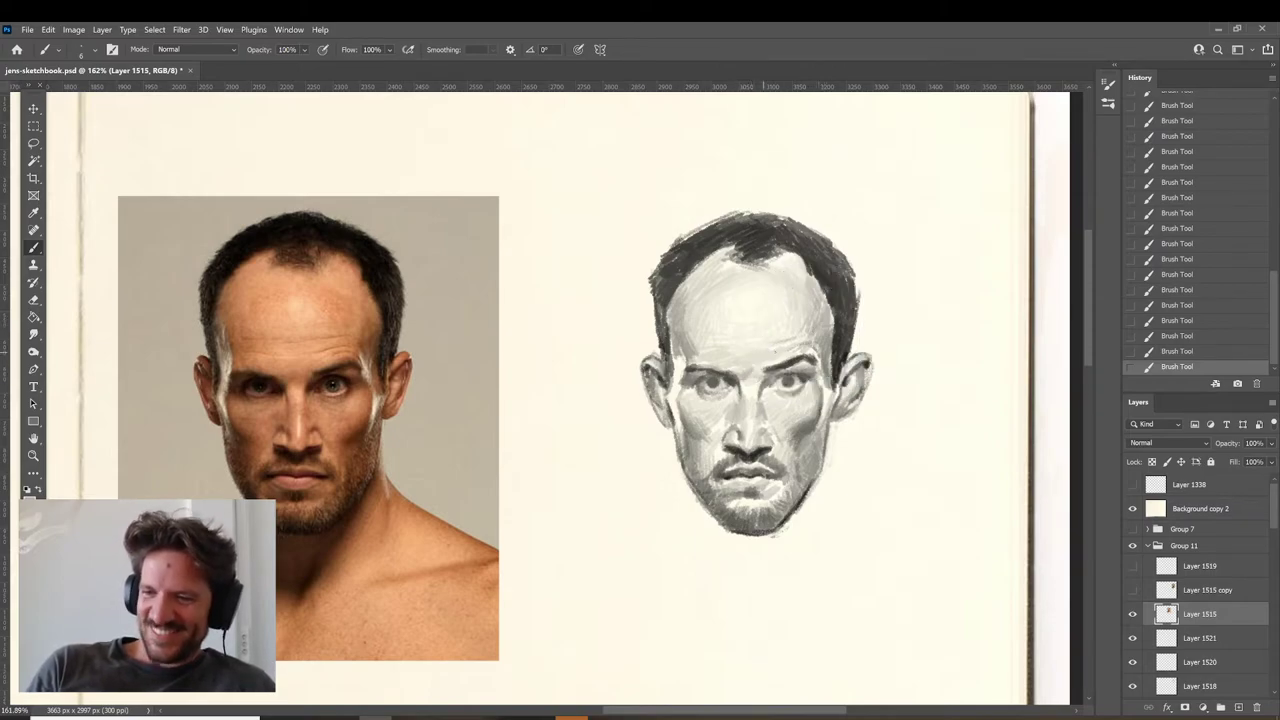
click(764, 368)
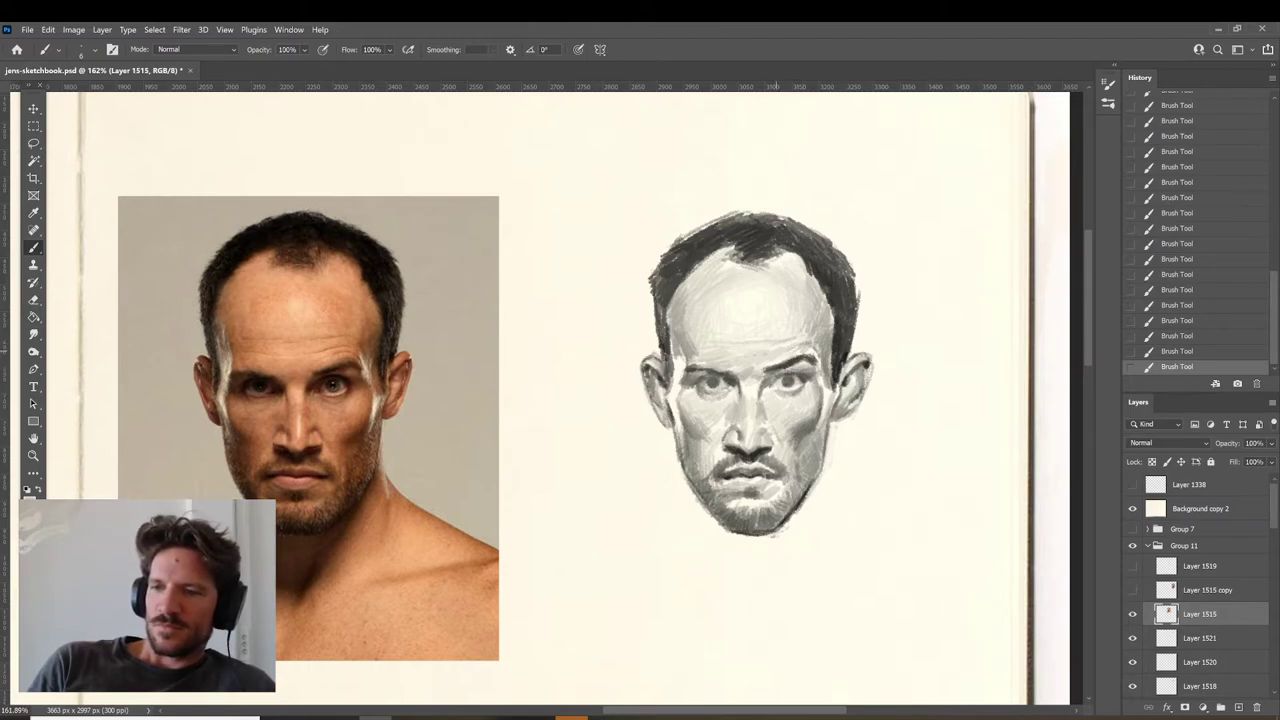
key(ctrl+z)
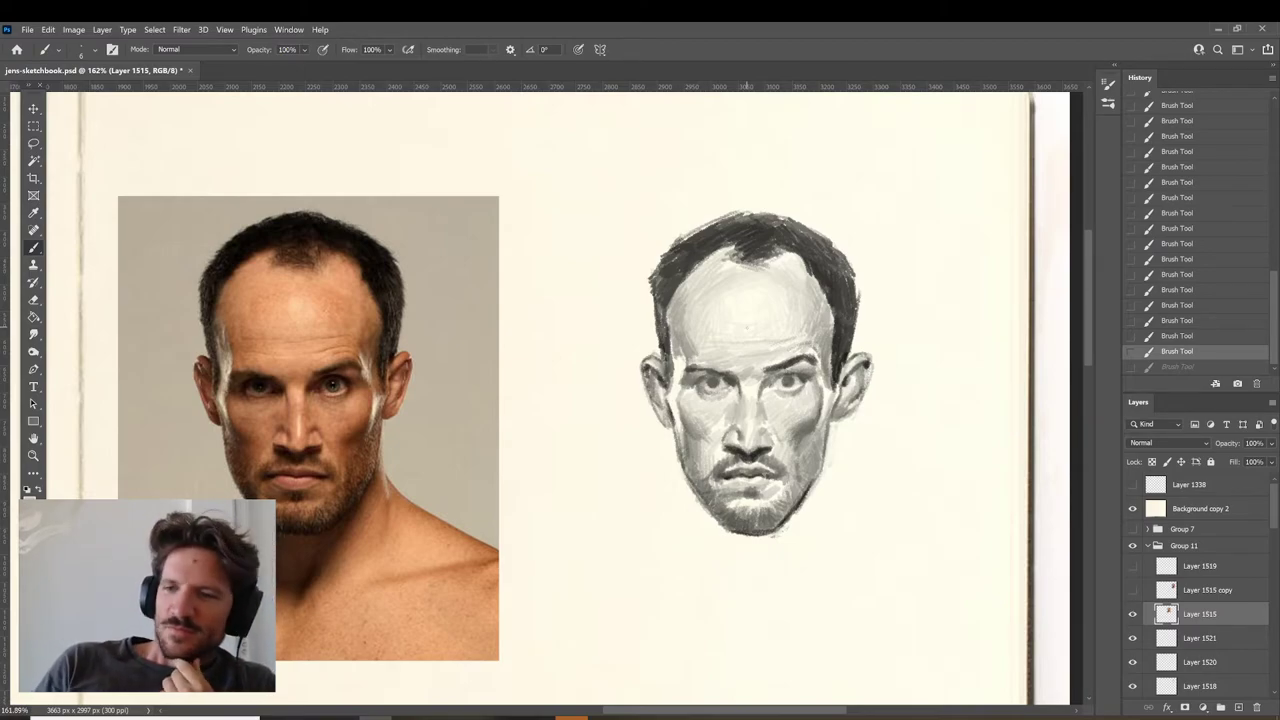
key(ctrl+shift+z)
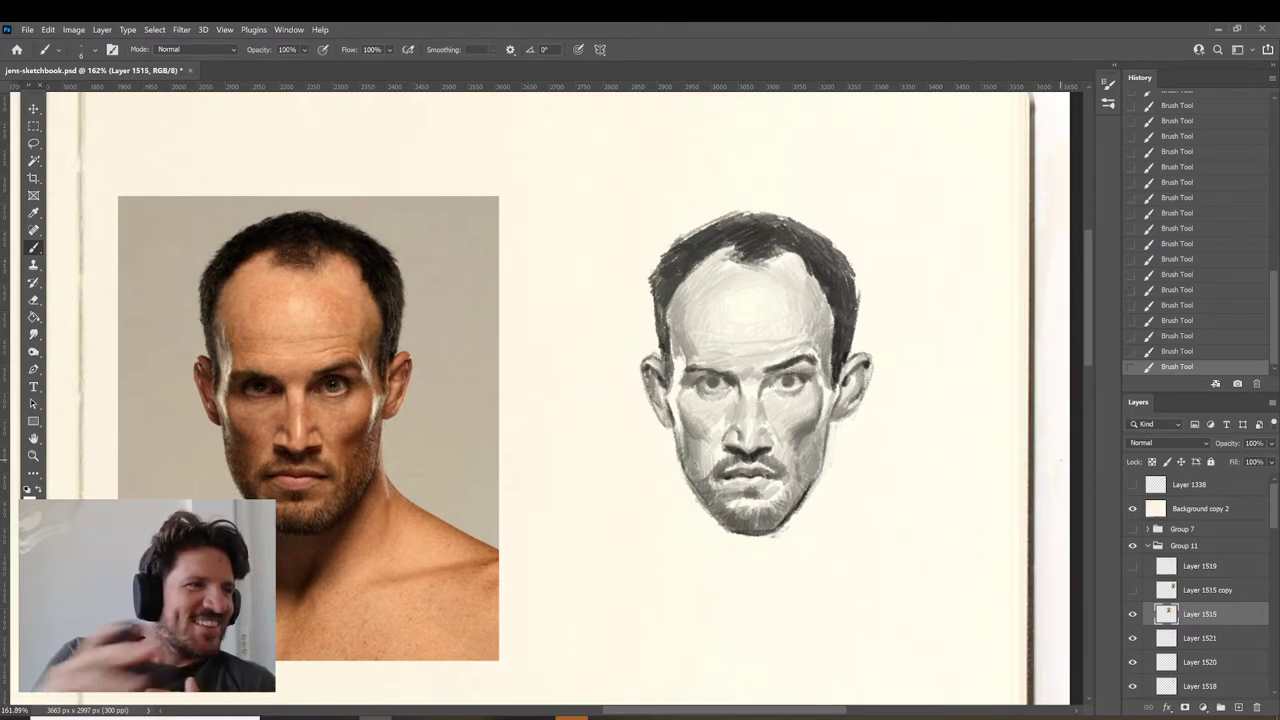
alt+click(799, 341)
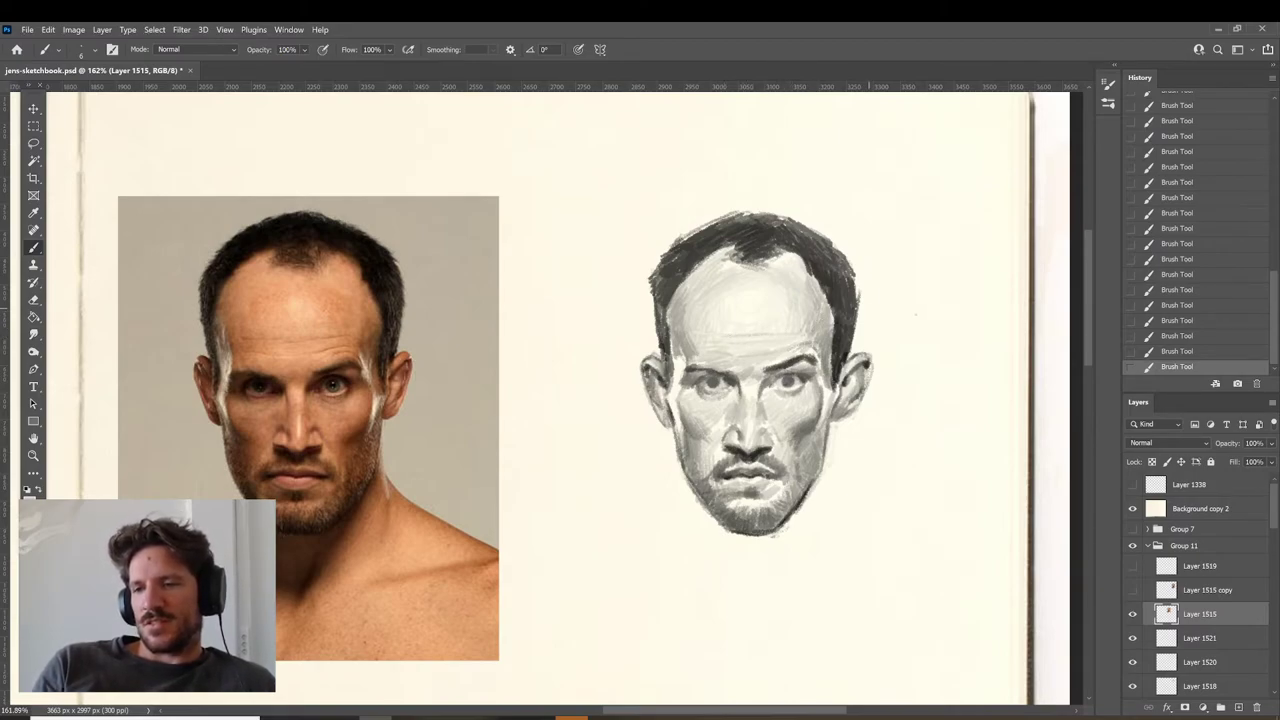
Step back through the recent forehead strokes and restore them to compare the shading before and after.
key(ctrl+z)
key(ctrl+z)
key(ctrl+z)
key(ctrl+z)
key(ctrl+z)
key(ctrl+z)
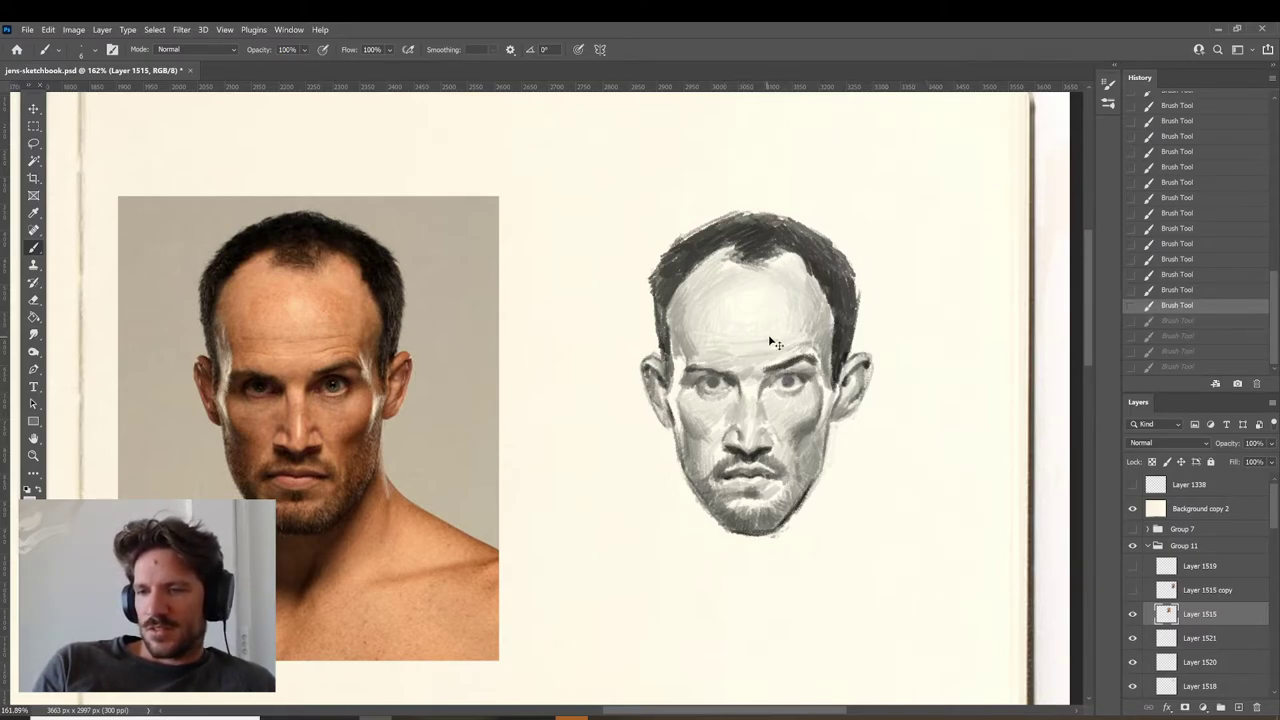
key(ctrl+shift+z)
key(ctrl+shift+z)
key(ctrl+shift+z)
key(ctrl+shift+z)
key(ctrl+shift+z)
key(ctrl+shift+z)
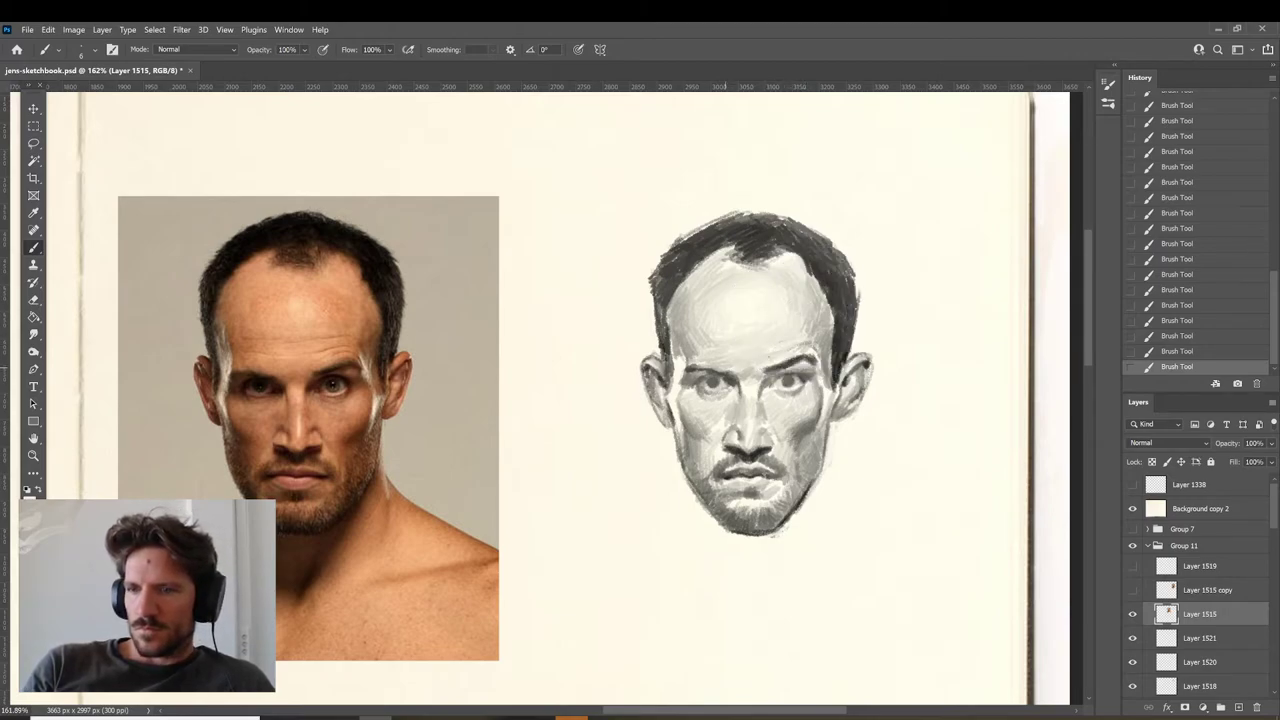
Undo the last forehead stroke and toggle the visibility of Layer 1515 off and on to check its contribution.
key(ctrl+z)
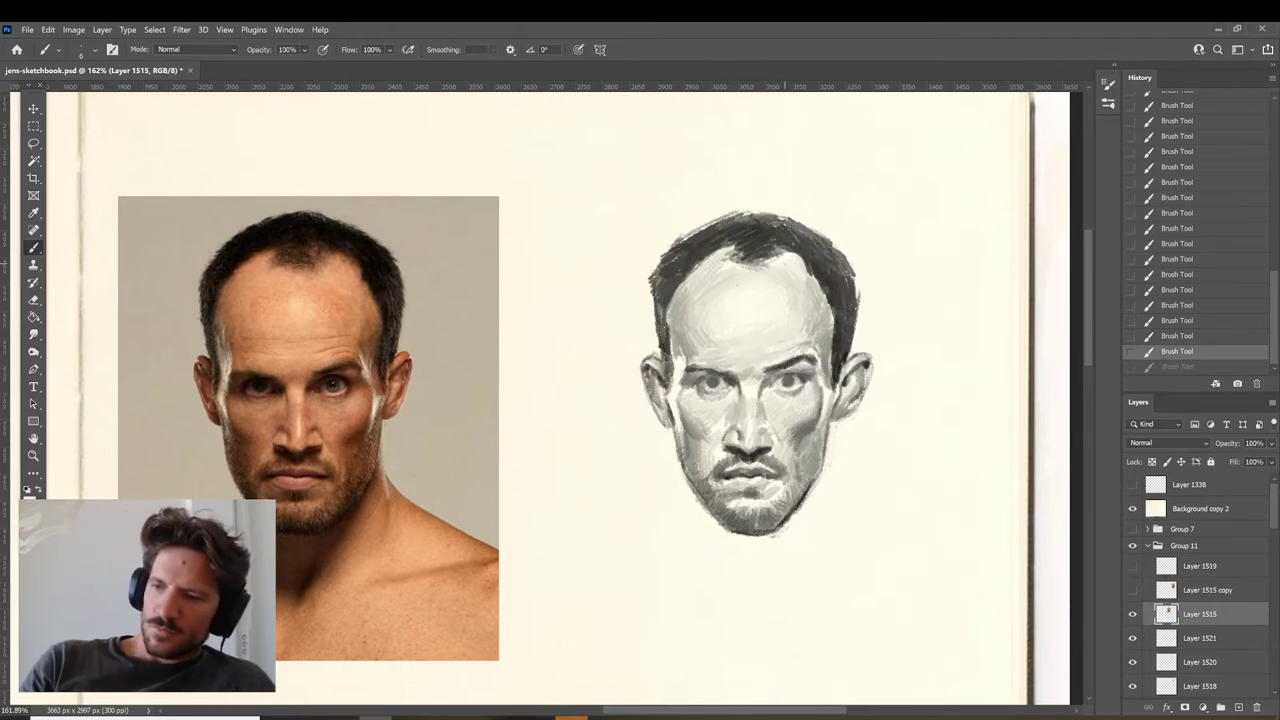
click(1132, 614)
click(1132, 614)
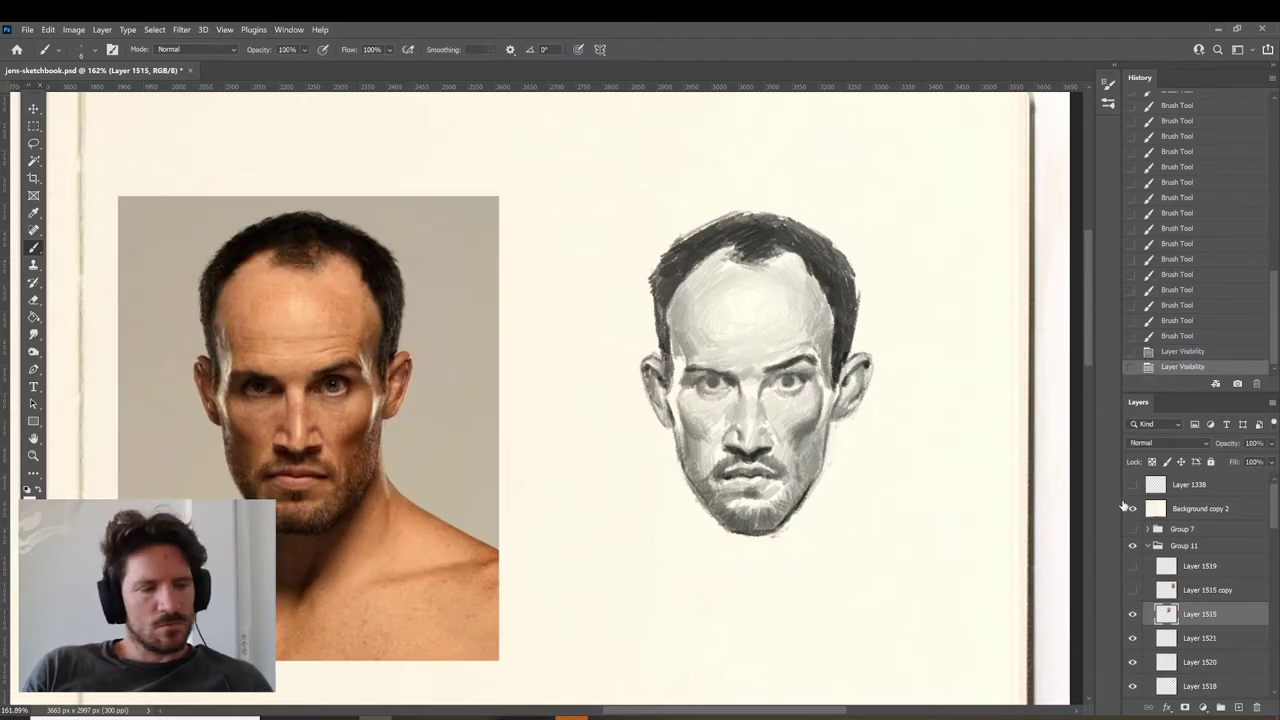
Lasso the forehead area, cut it and paste it in place on its own layer with the opacity reduced to 64%.
key(l)
mouse_move(850, 304)
mouse_down()
mouse_move(801, 349)
mouse_move(749, 373)
mouse_move(682, 348)
mouse_move(756, 240)
mouse_up()
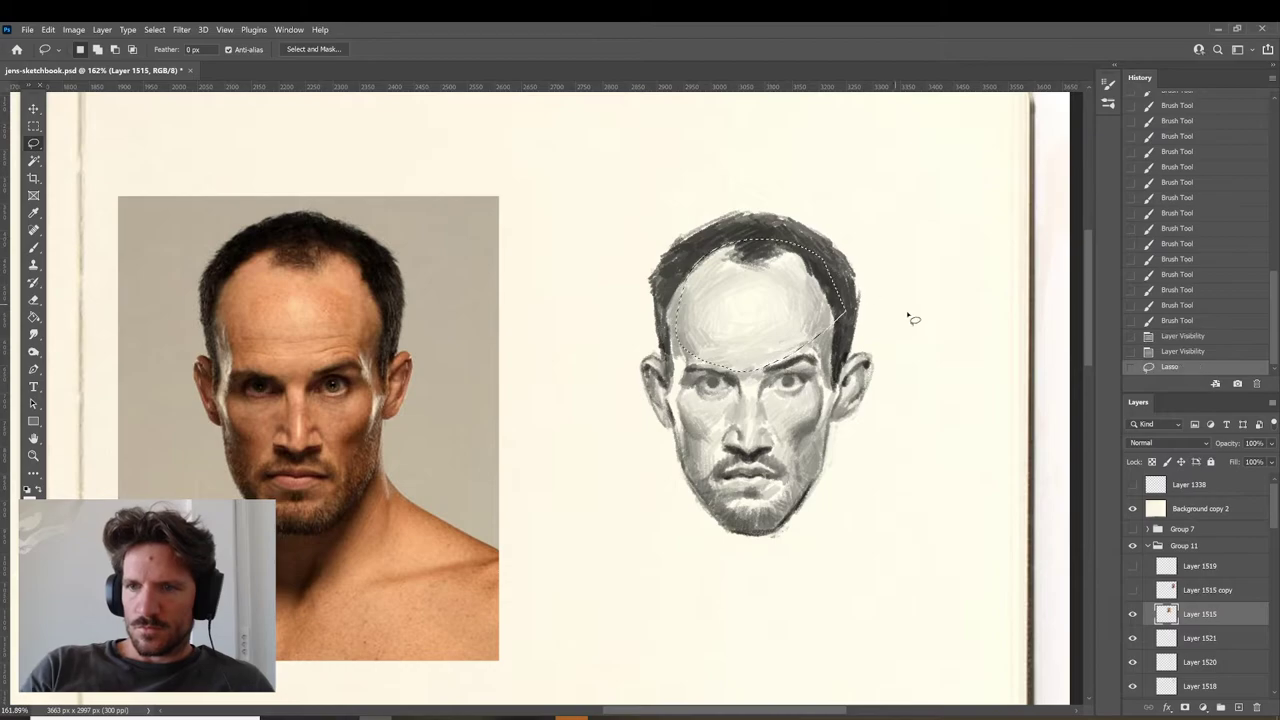
key(ctrl+x)
key(ctrl+shift+v)
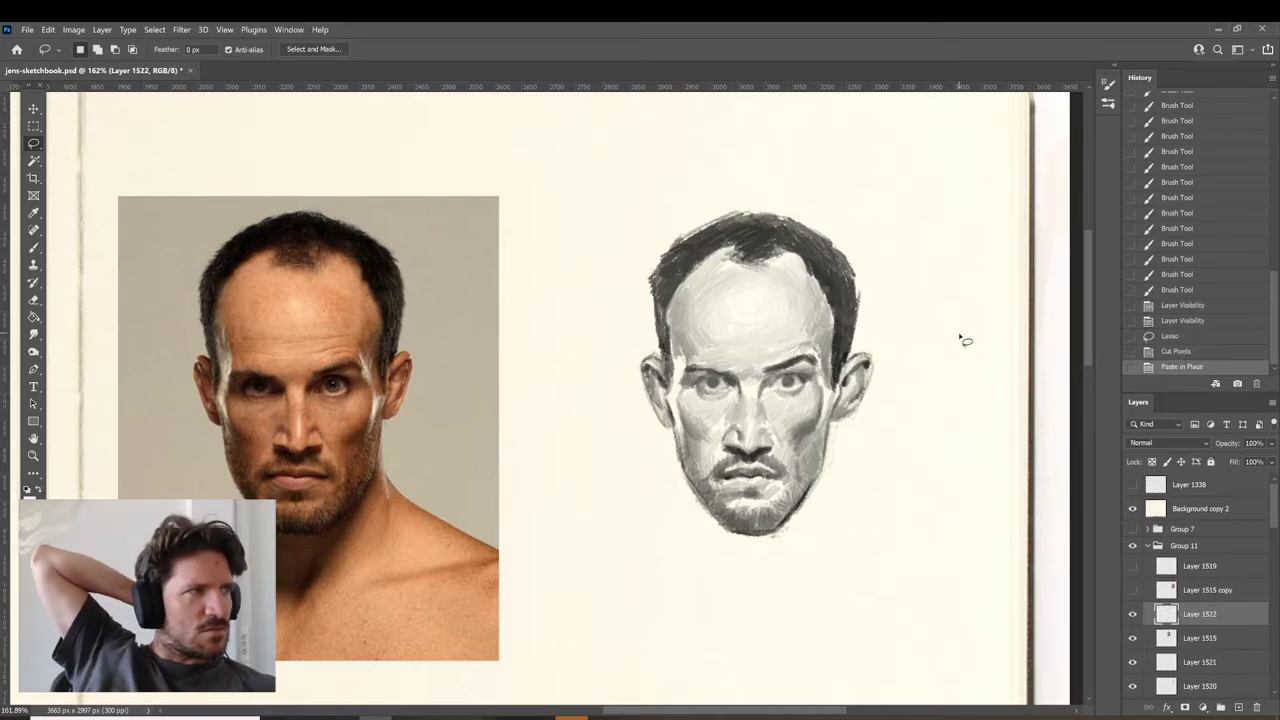
mouse_move(1227, 446)
mouse_down()
mouse_move(1216, 447)
mouse_move(1235, 443)
mouse_up()
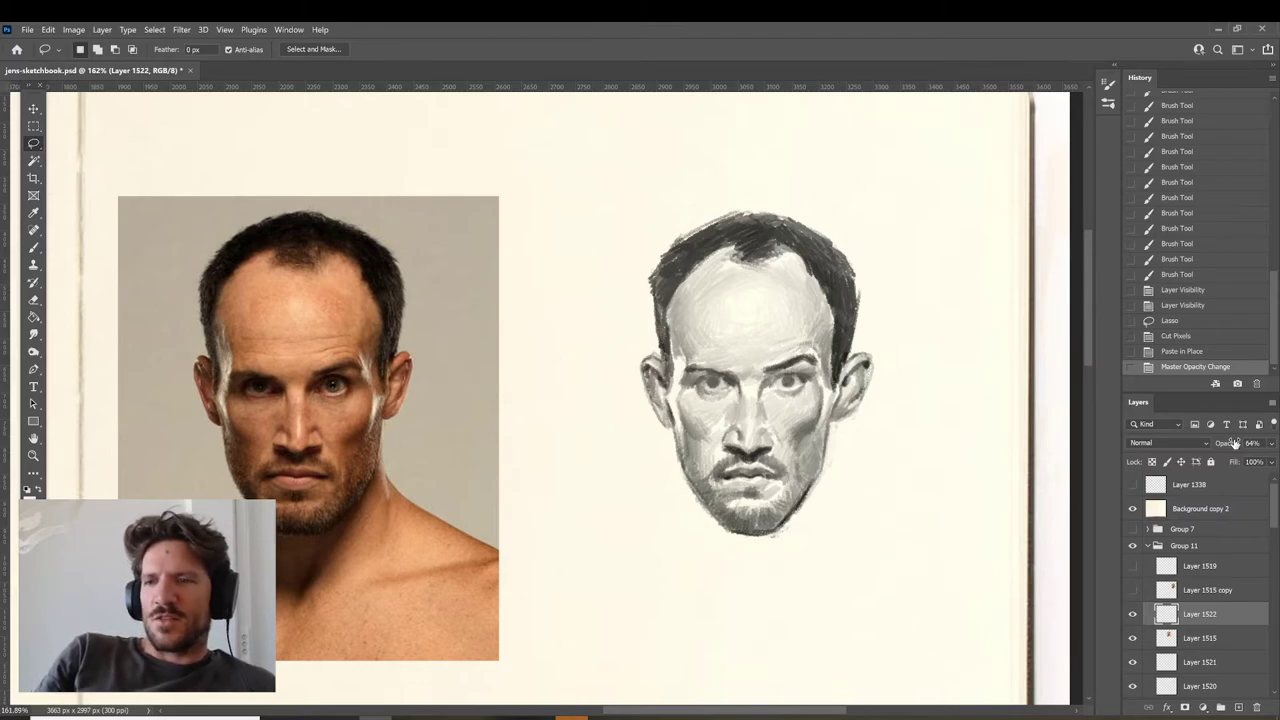
Add a new layer and paint short hair strokes along the front hairline above the forehead.
click(1239, 707)
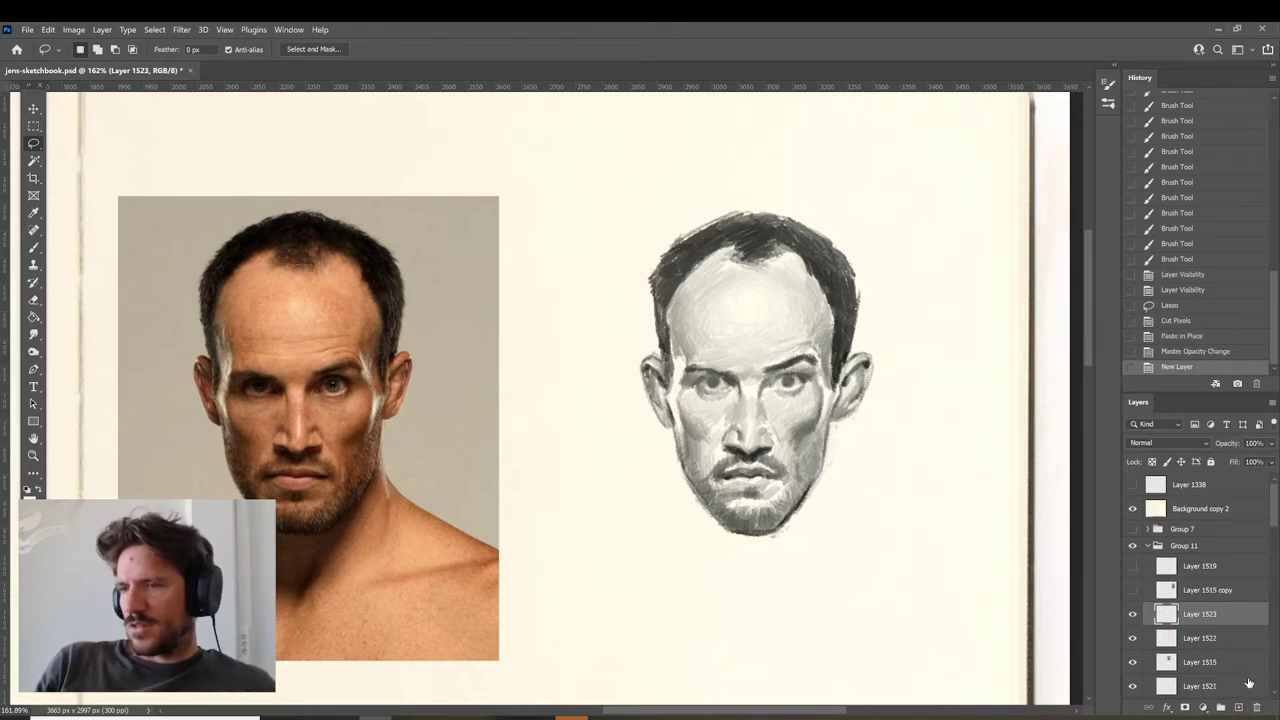
key(b)
mouse_move(730, 247)
mouse_down()
mouse_move(743, 245)
mouse_move(726, 257)
mouse_move(743, 264)
mouse_up()
key(ctrl+z)
key(ctrl+z)
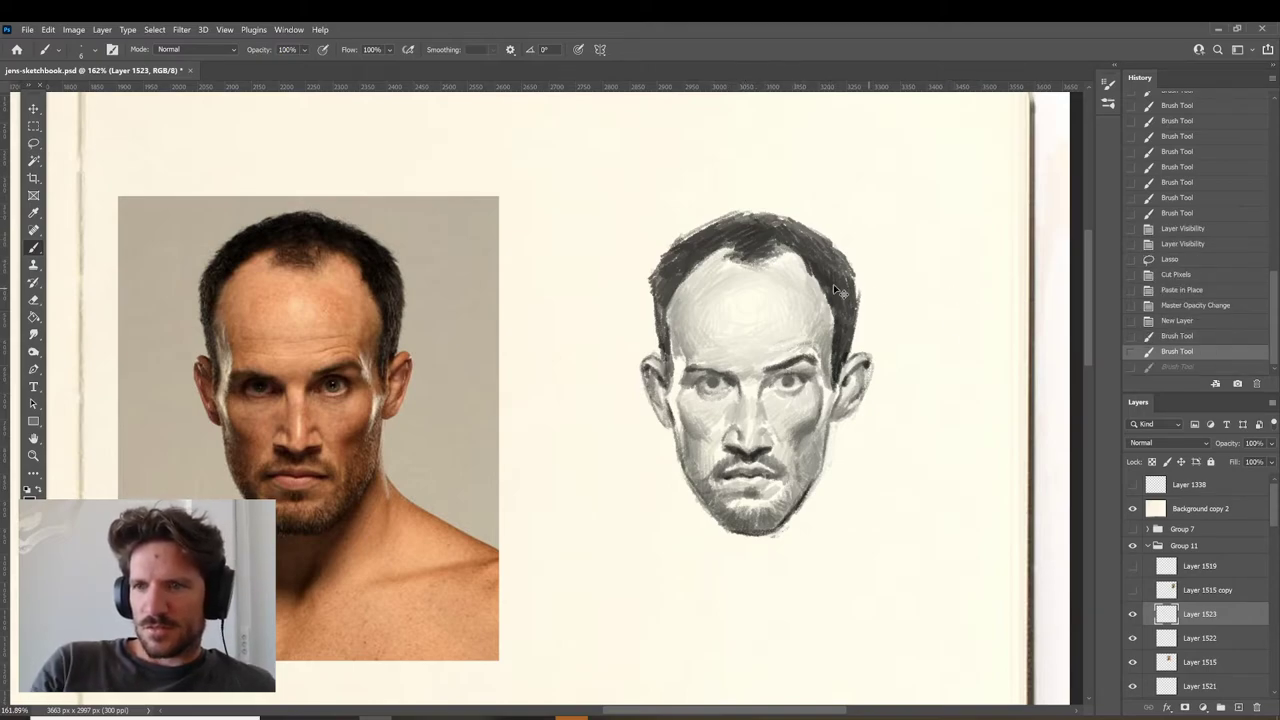
key(ctrl+shift+z)
key(ctrl+shift+z)
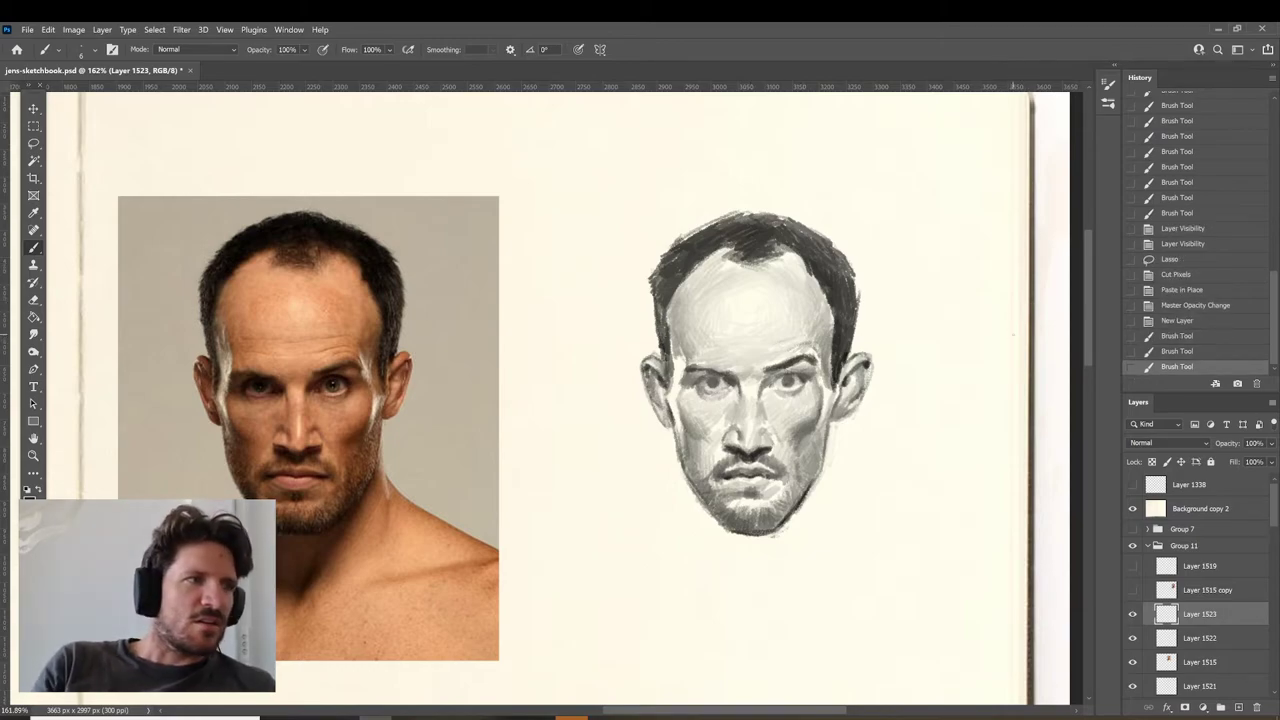
drag(763, 264, 775, 251)
drag(770, 262, 783, 249)
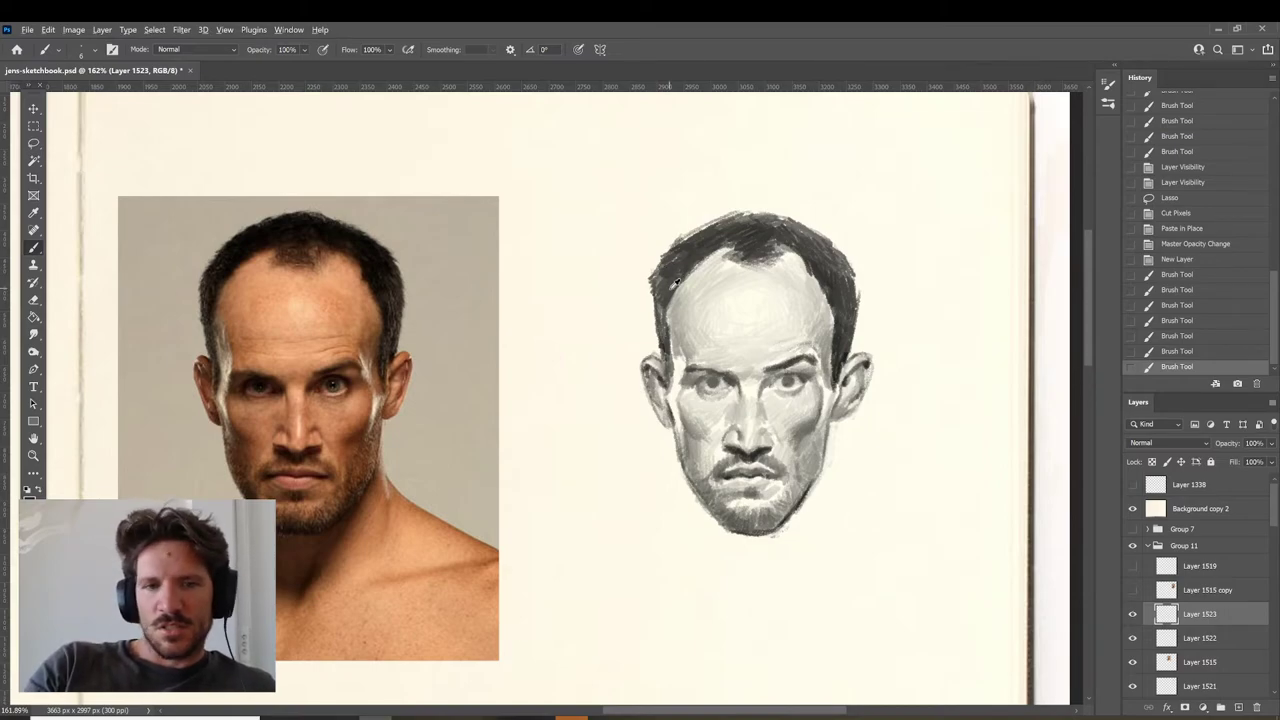
Refine the hair edge at the left-hand temple and the right-hand sideburn beside the ear with short brush strokes.
key(ctrl+shift+z)
key(ctrl+shift+z)
key(ctrl+shift+z)
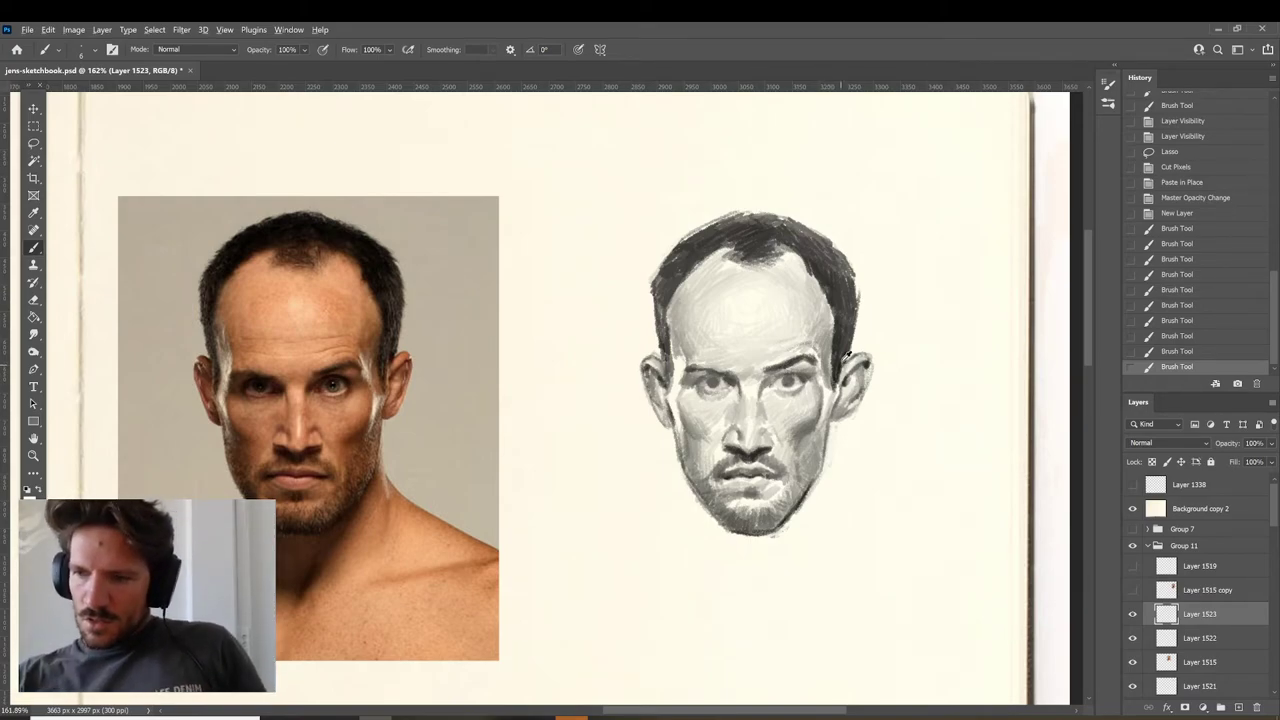
key(ctrl+shift+z)
key(ctrl+shift+z)
key(ctrl+shift+z)
key(ctrl+shift+z)
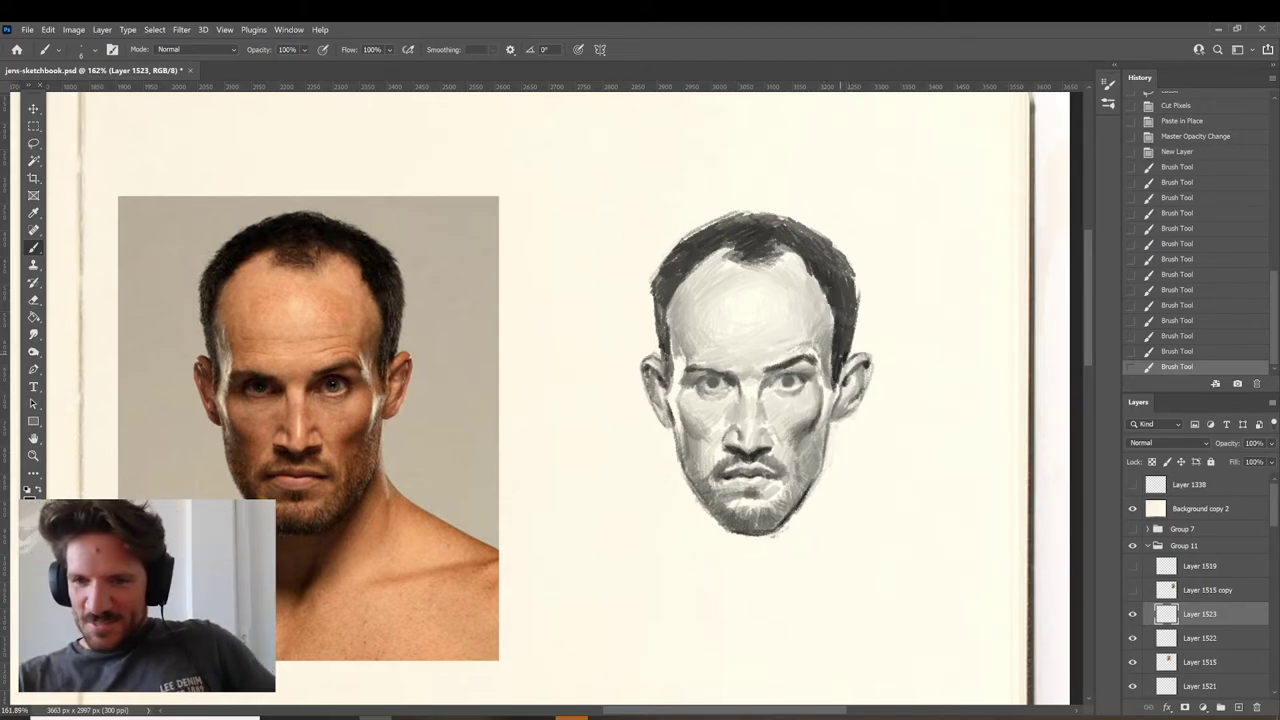
drag(841, 348, 843, 358)
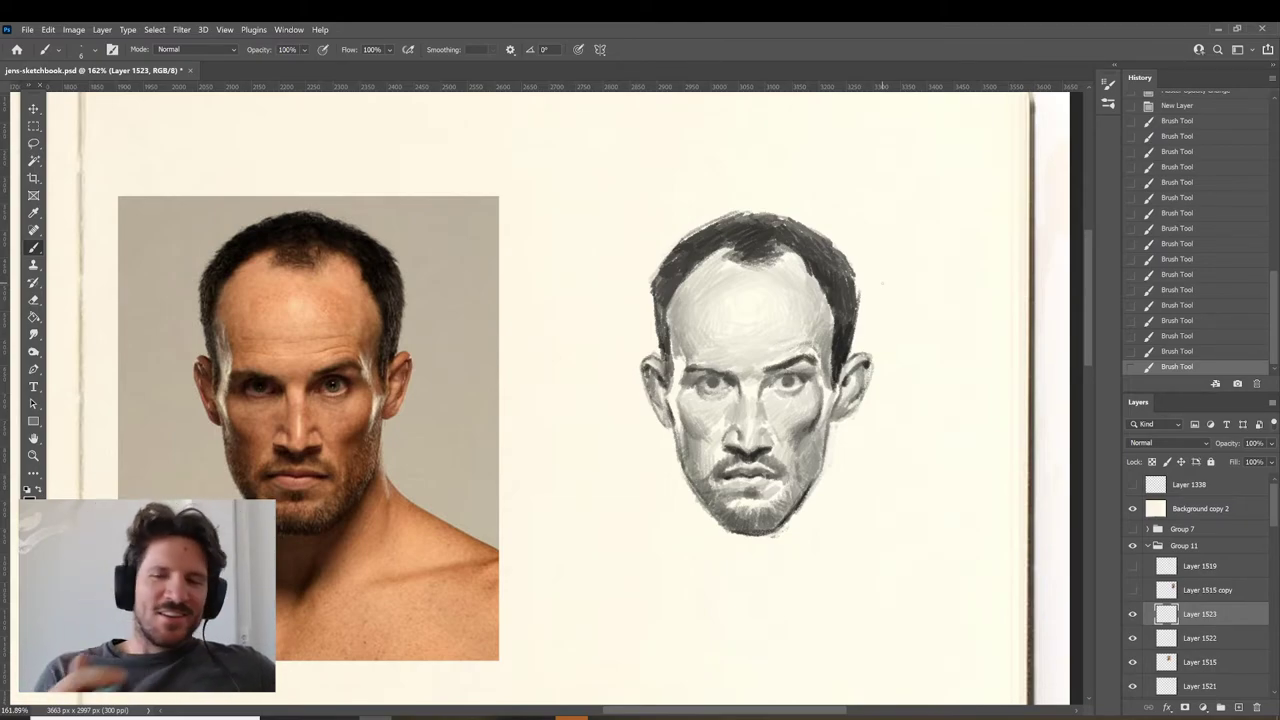
Sketch a narrow wedge diagram above the portrait, divide and hatch its thin end, and underline that section.
mouse_move(570, 167)
mouse_down()
mouse_move(705, 139)
mouse_move(680, 164)
mouse_move(720, 165)
mouse_move(709, 139)
mouse_move(580, 167)
mouse_up()
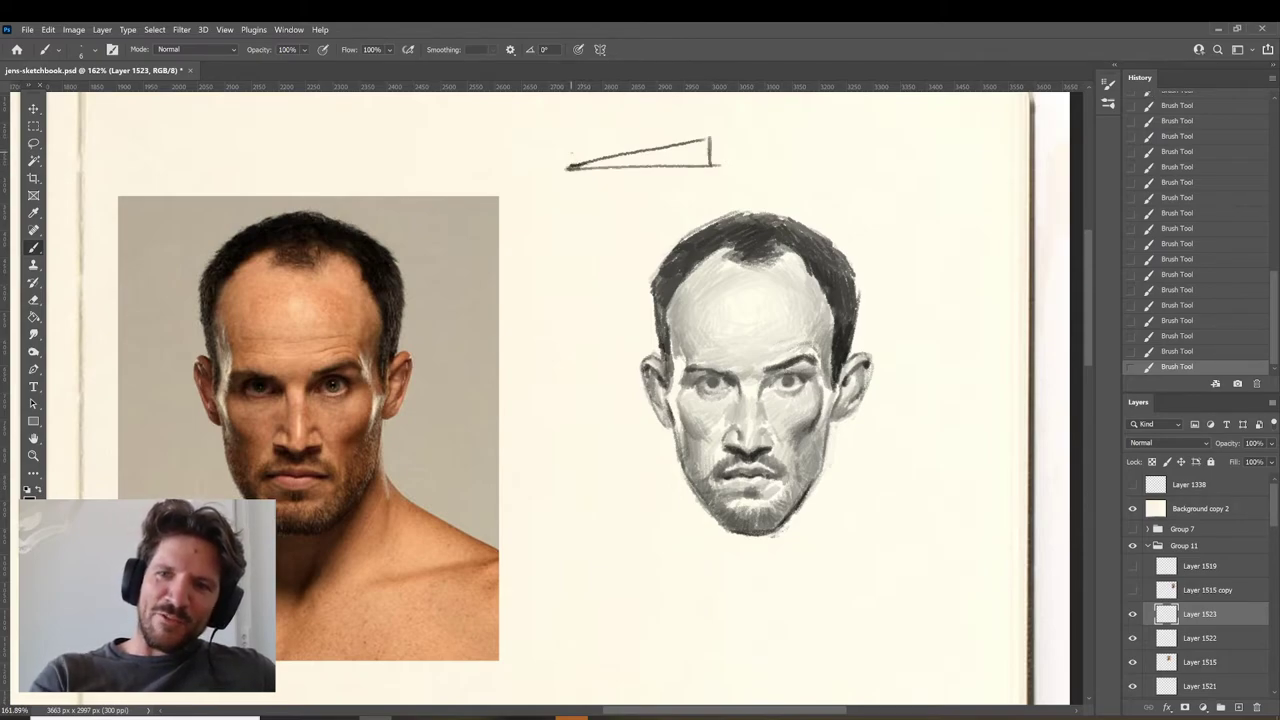
mouse_move(651, 149)
mouse_down()
mouse_move(651, 166)
mouse_move(655, 126)
mouse_move(624, 166)
mouse_move(588, 168)
mouse_up()
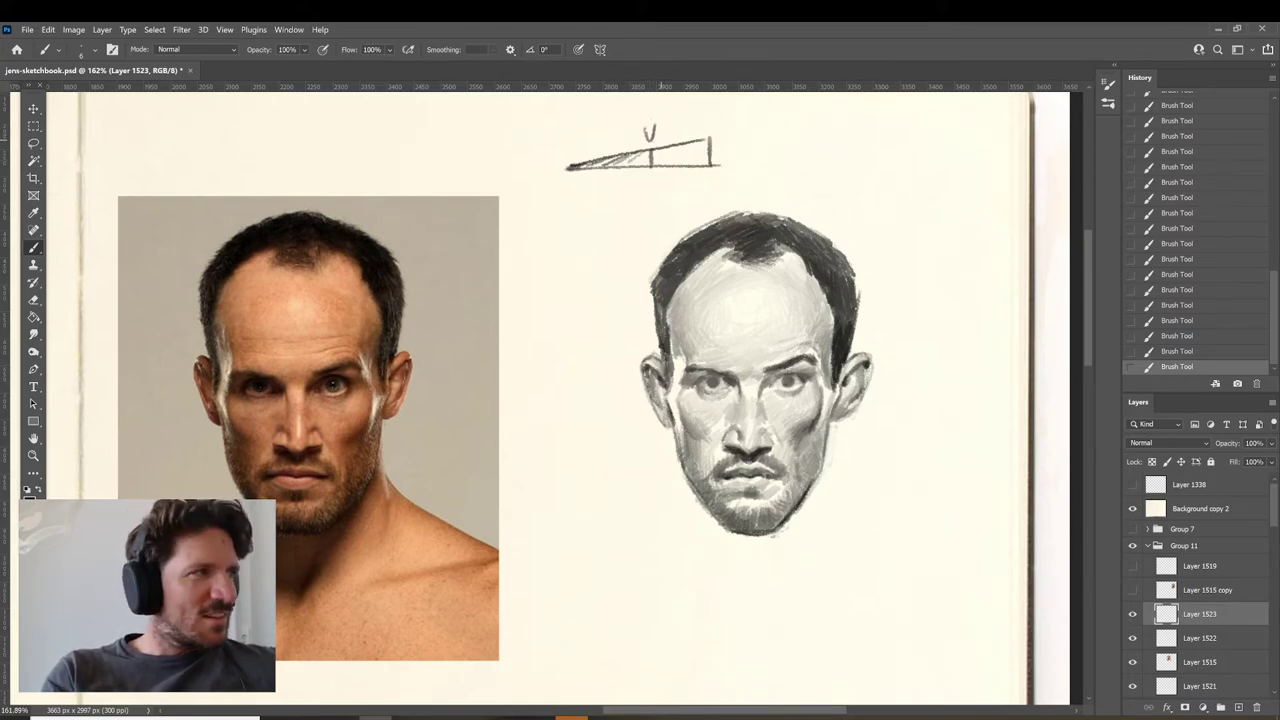
drag(651, 171, 582, 184)
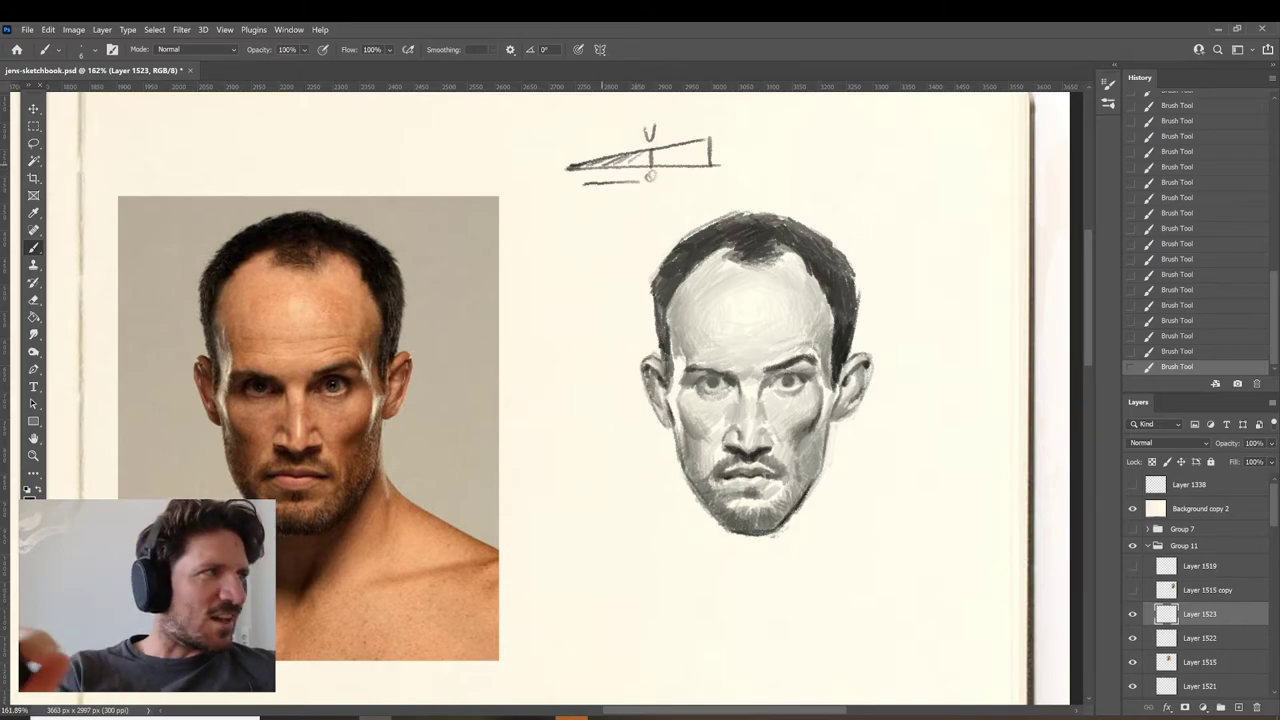
Select the wedge diagram above the portrait with the Lasso, delete it and deselect.
key(l)
mouse_move(743, 172)
mouse_down()
mouse_move(571, 194)
mouse_move(740, 175)
mouse_up()
key(Delete)
key(ctrl+d)
Darken the shadow under the right-hand cheekbone with strokes in a grey sampled from the cheek.
drag(822, 488, 619, 469)
key(b)
alt+click(610, 408)
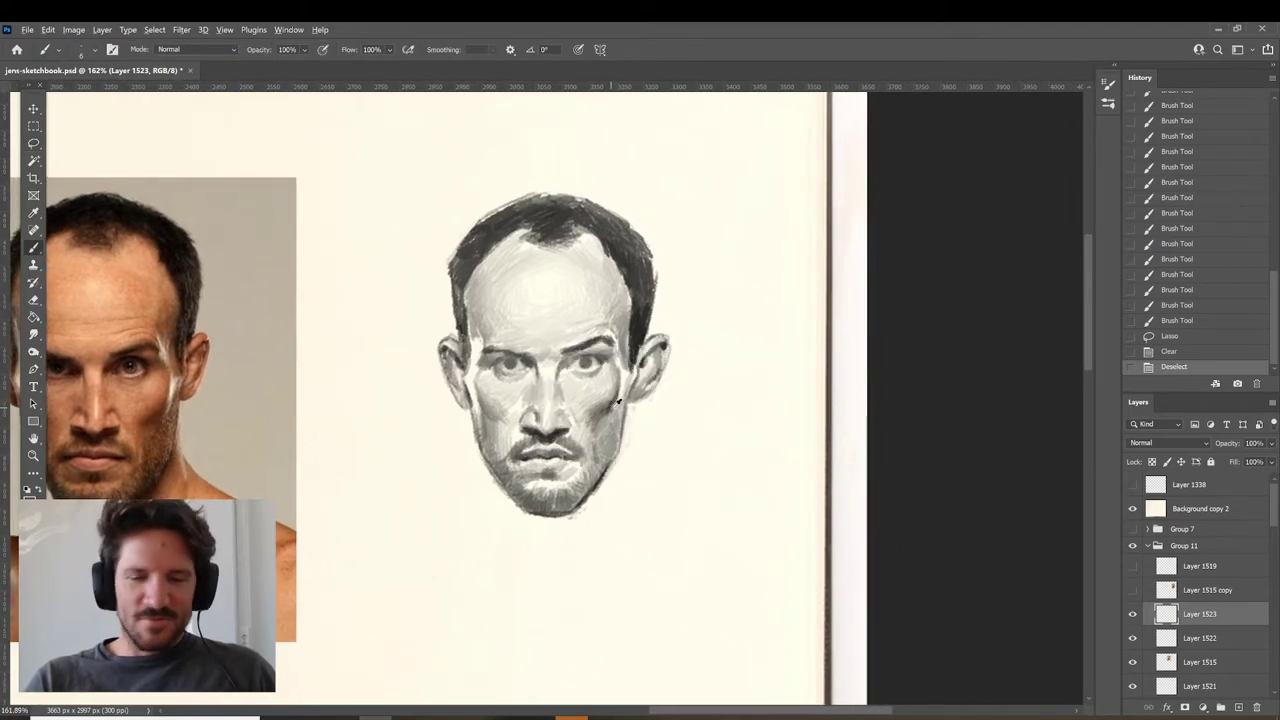
drag(604, 408, 619, 388)
drag(615, 434, 624, 396)
alt+click(605, 403)
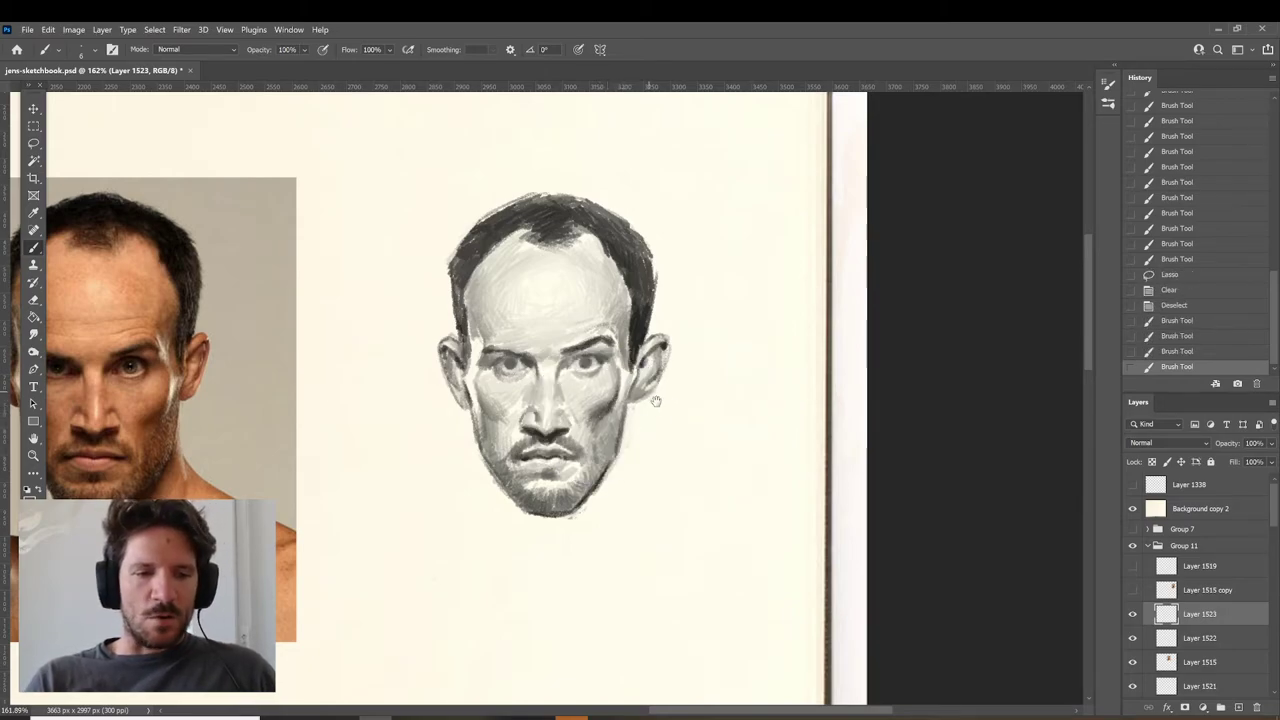
Add darker beard shading along the right-hand jaw and up the left-hand jaw and lower cheek.
drag(677, 403, 756, 390)
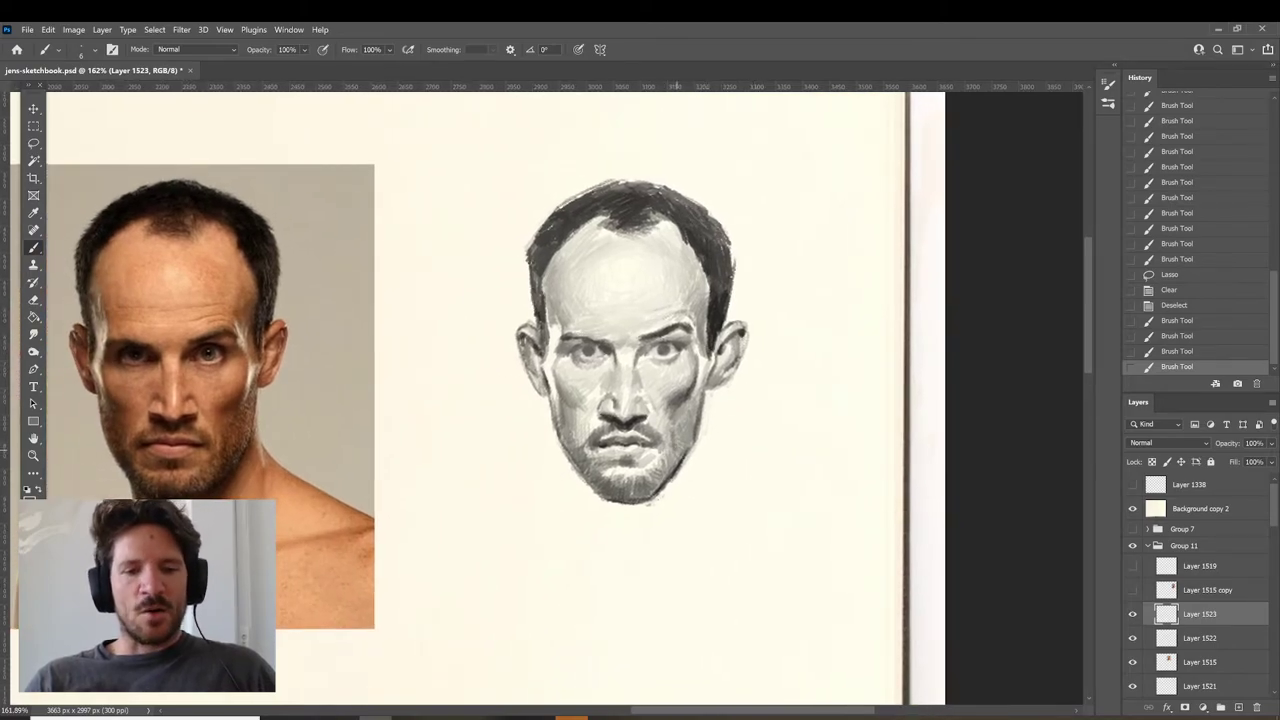
mouse_move(675, 452)
mouse_down()
mouse_move(661, 480)
mouse_move(688, 440)
mouse_up()
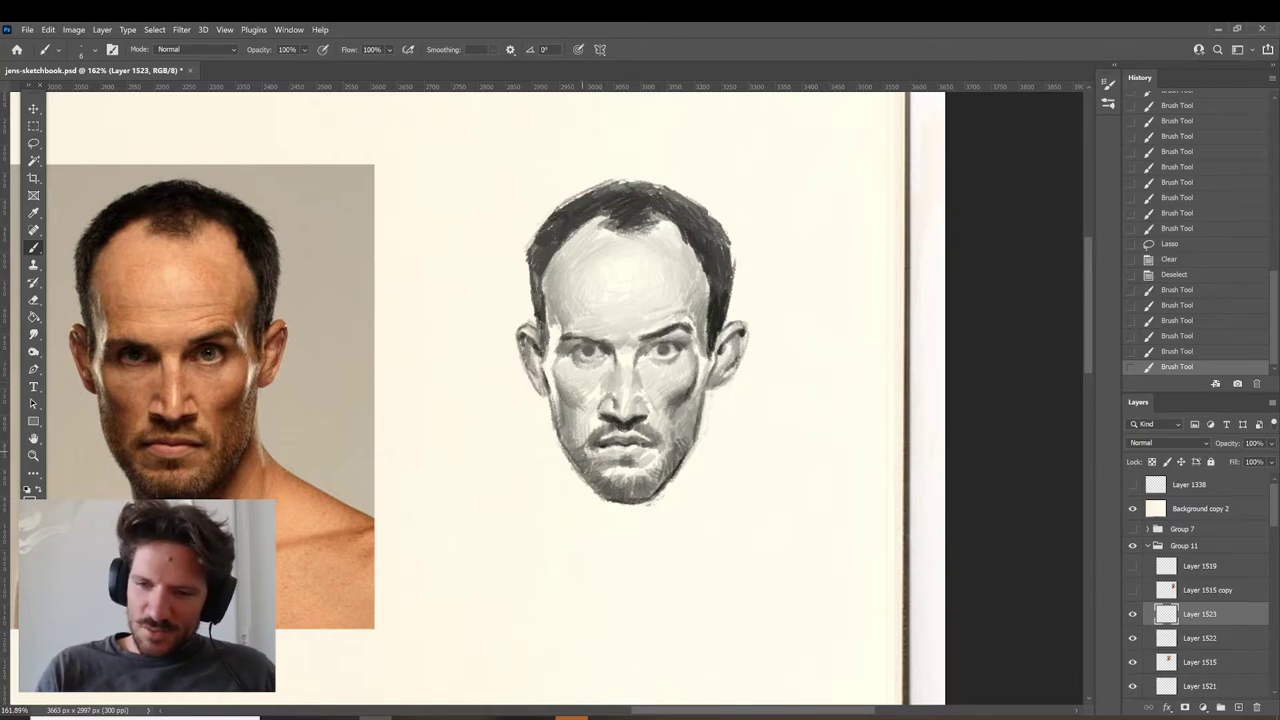
drag(578, 462, 570, 424)
drag(574, 452, 578, 424)
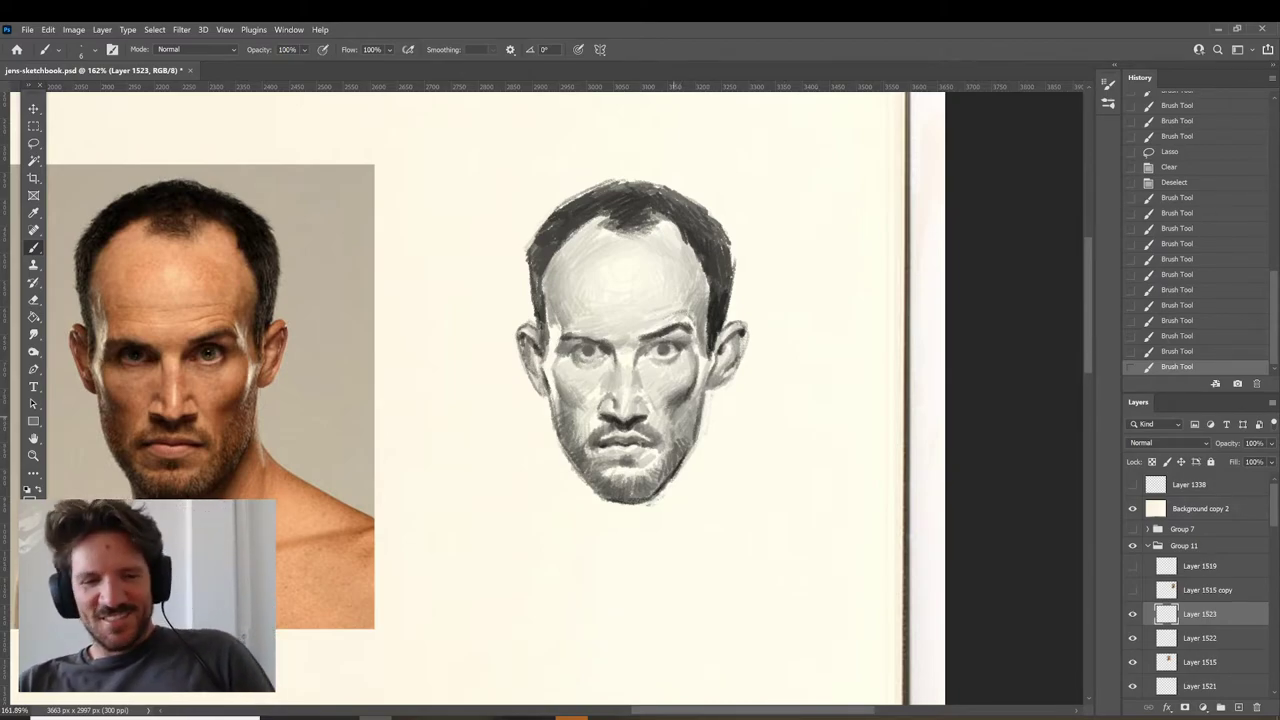
Add darker beard strokes along the right-hand cheek and left-hand jaw, then compare the portrait with and without Layer 1523.
drag(692, 384, 684, 396)
drag(689, 384, 683, 406)
drag(690, 397, 684, 421)
drag(691, 409, 685, 436)
mouse_move(687, 416)
mouse_down()
mouse_move(675, 442)
mouse_move(688, 424)
mouse_up()
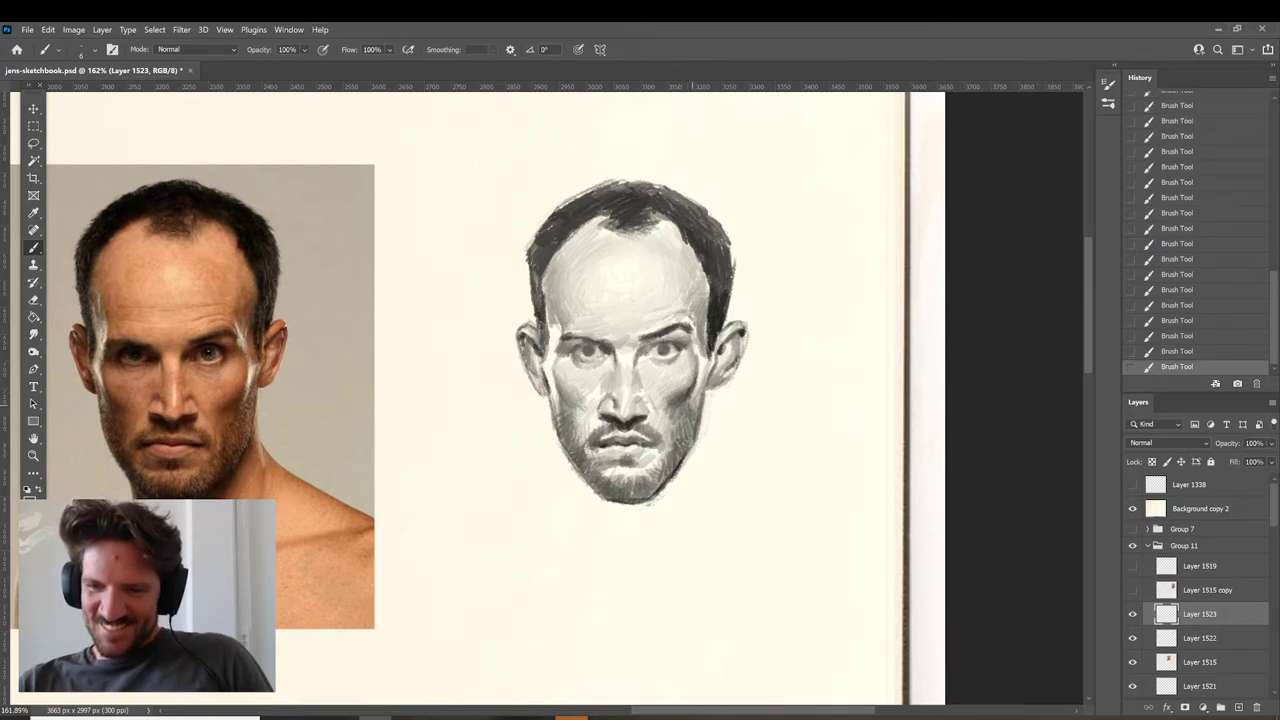
alt+click(630, 421)
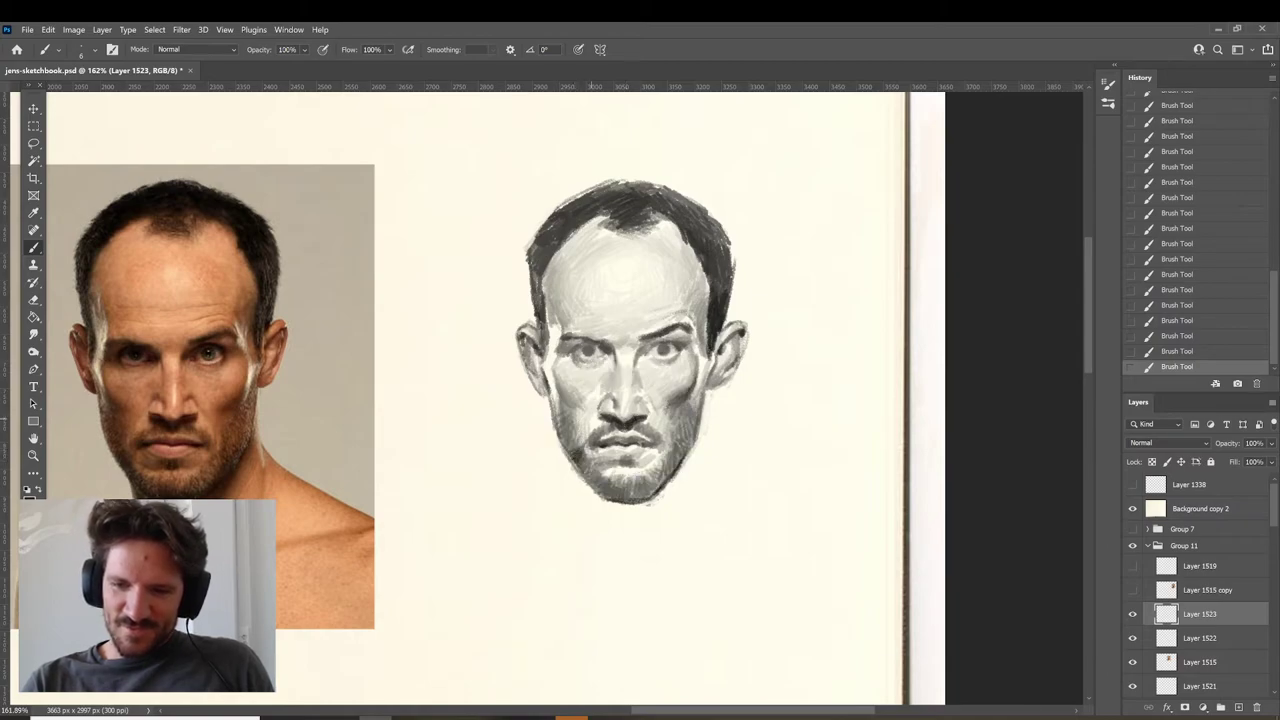
drag(587, 449, 581, 469)
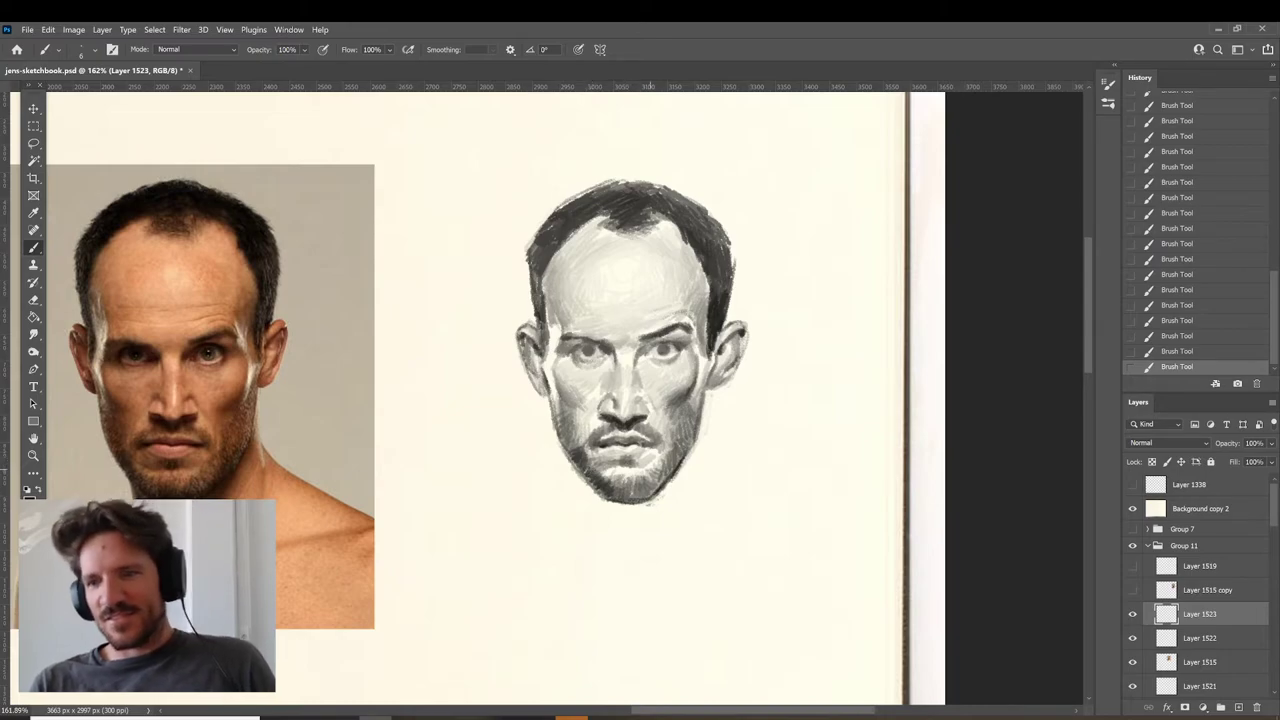
click(1132, 614)
click(1132, 614)
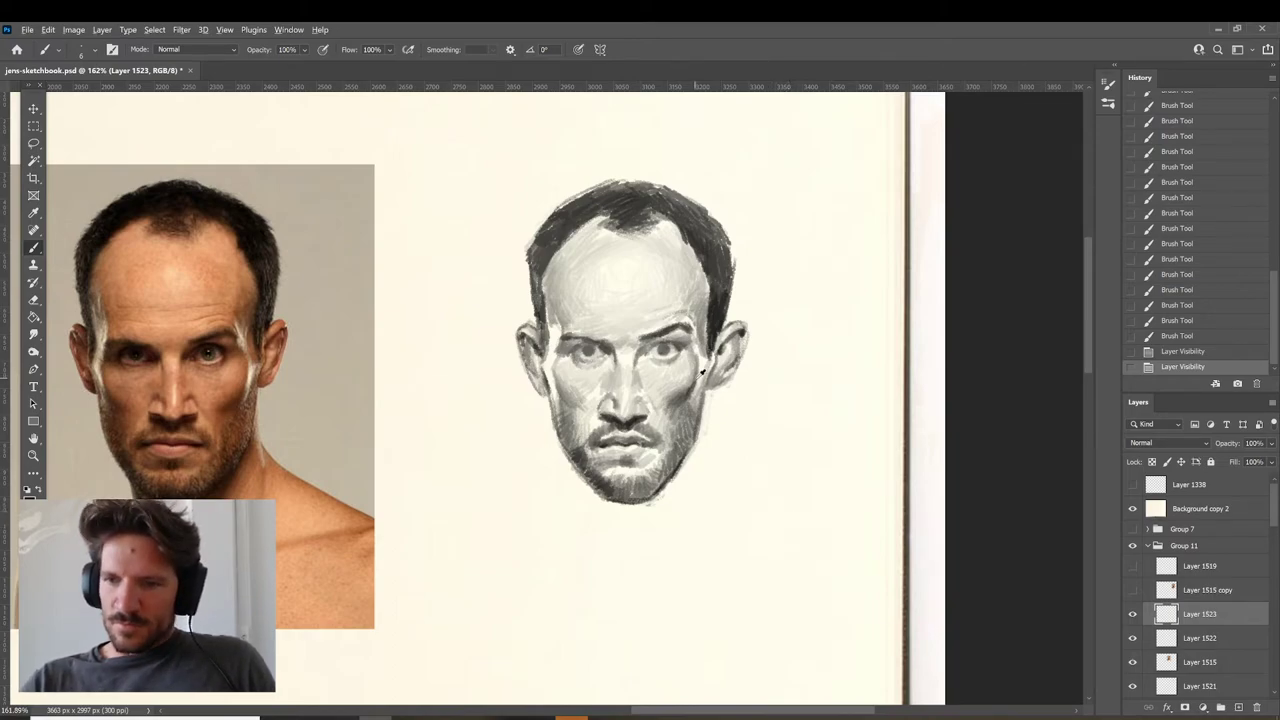
Rework the shading below the right-hand cheekbone with sampled greys and add a small stroke beneath the left-hand eye.
mouse_move(700, 368)
mouse_down()
mouse_move(697, 394)
mouse_move(668, 393)
mouse_up()
alt+click(732, 408)
alt+click(684, 396)
drag(665, 386, 655, 396)
drag(664, 386, 658, 393)
drag(668, 382, 662, 390)
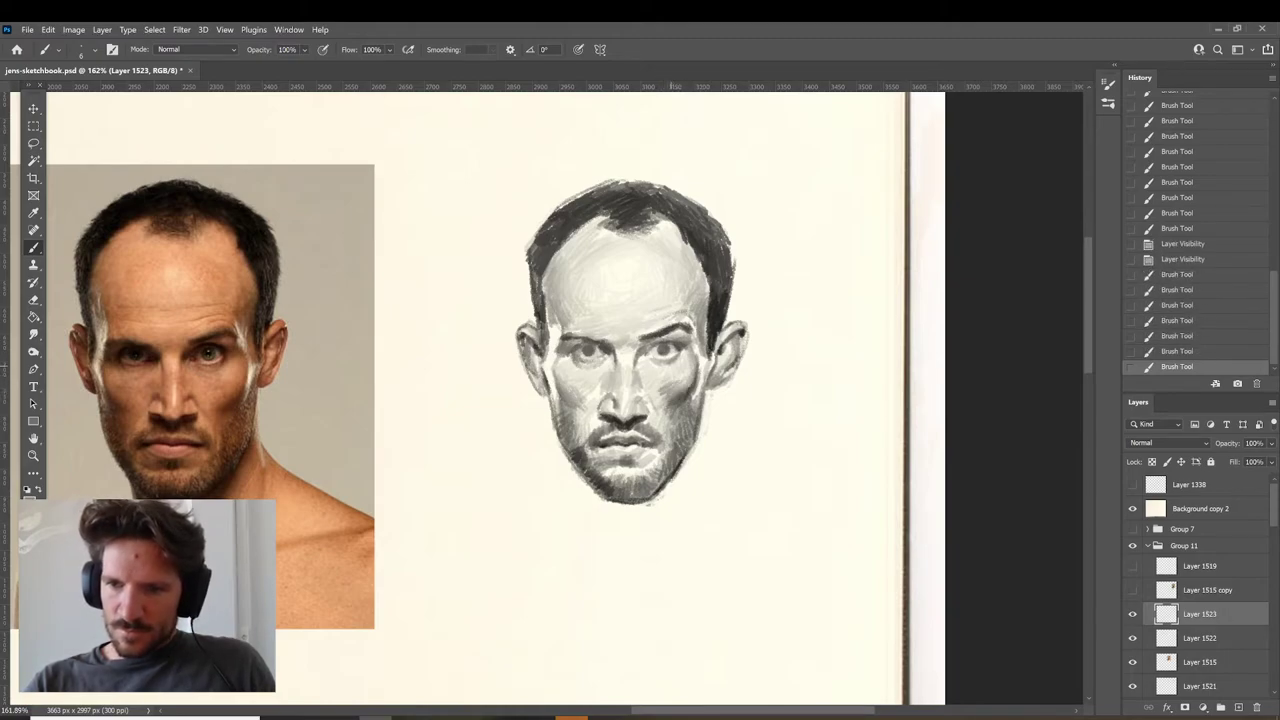
key(ctrl+z)
key(ctrl+z)
drag(687, 384, 658, 390)
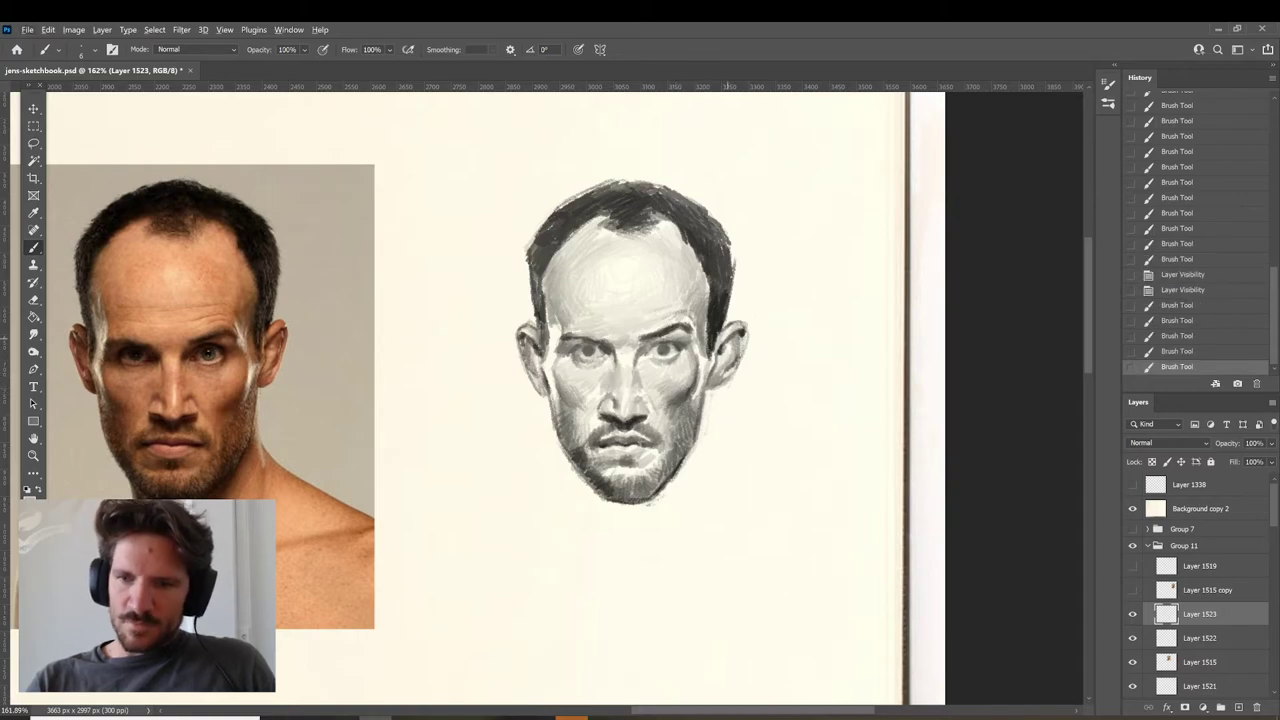
drag(569, 362, 565, 368)
alt+click(565, 352)
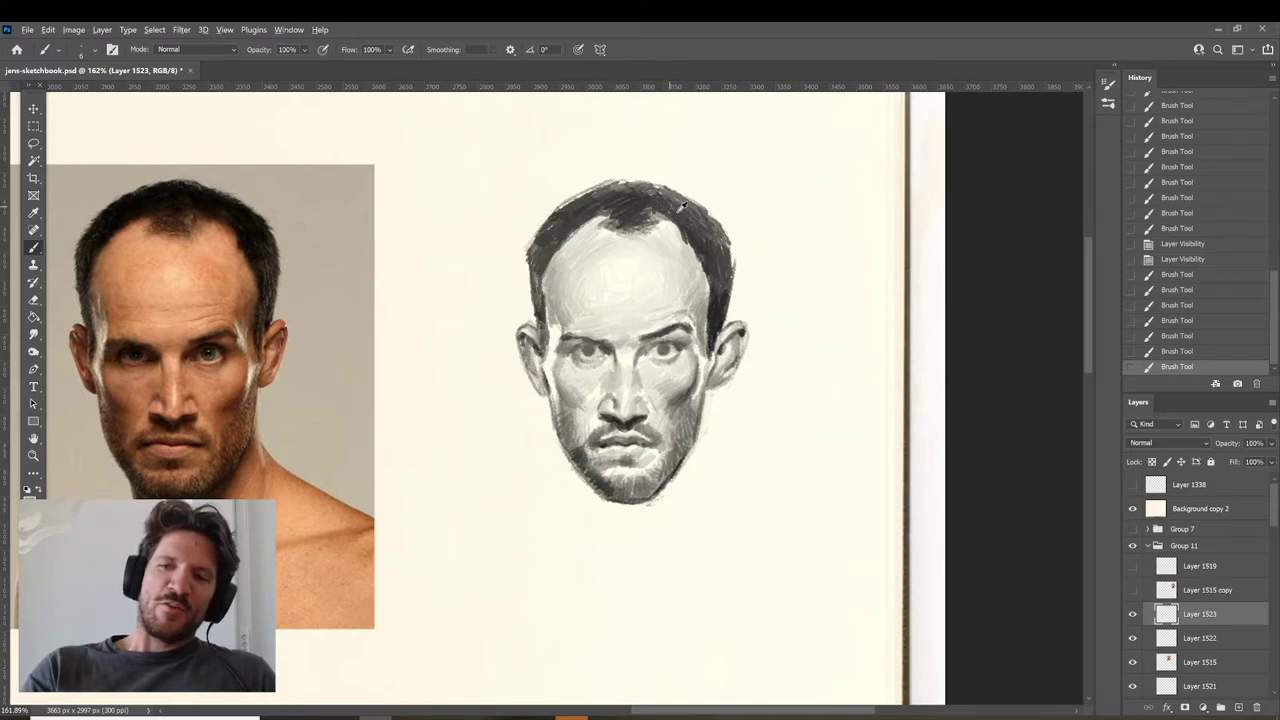
Sketch a floor line, a vertical wall and a figure lying on a bed below the portrait.
drag(711, 548, 677, 300)
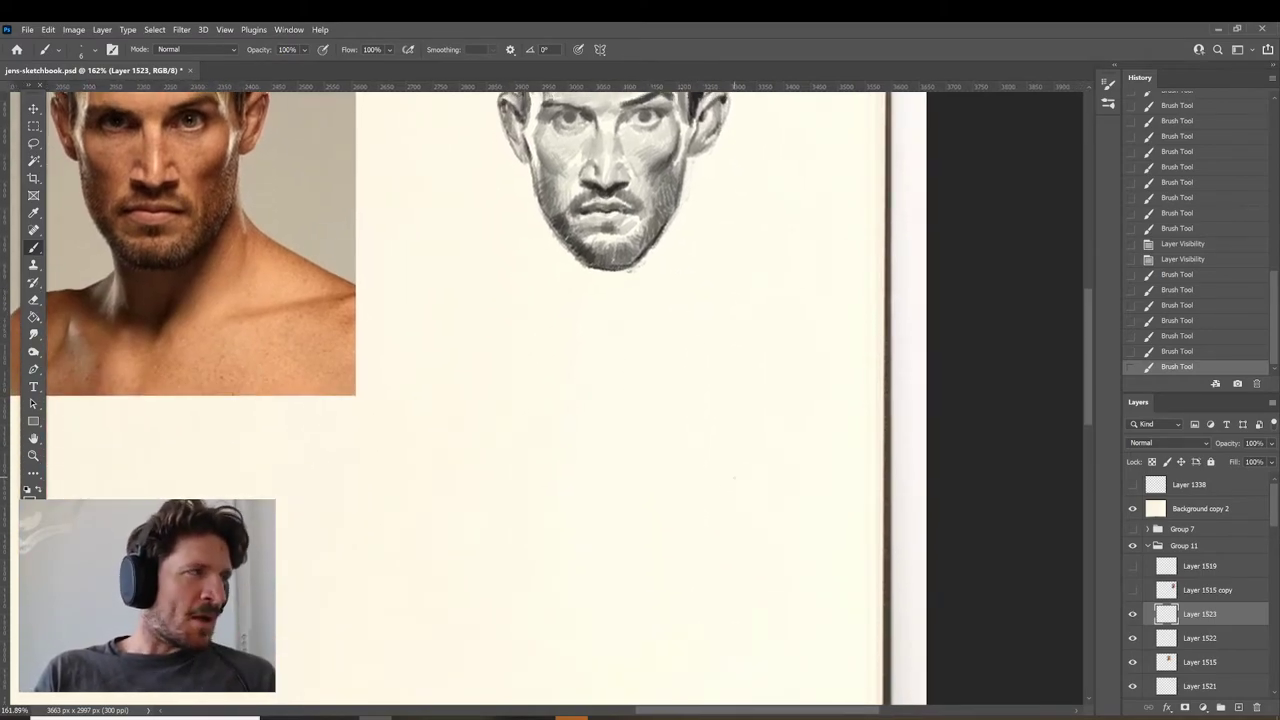
mouse_move(544, 367)
mouse_down()
mouse_move(544, 446)
mouse_move(423, 448)
mouse_up()
drag(545, 448, 601, 448)
drag(545, 341, 545, 368)
mouse_move(547, 376)
mouse_down()
mouse_move(601, 448)
mouse_move(630, 448)
mouse_up()
mouse_move(513, 429)
mouse_down()
mouse_move(432, 448)
mouse_move(528, 436)
mouse_move(498, 422)
mouse_move(467, 434)
mouse_move(444, 410)
mouse_move(440, 431)
mouse_move(470, 432)
mouse_up()
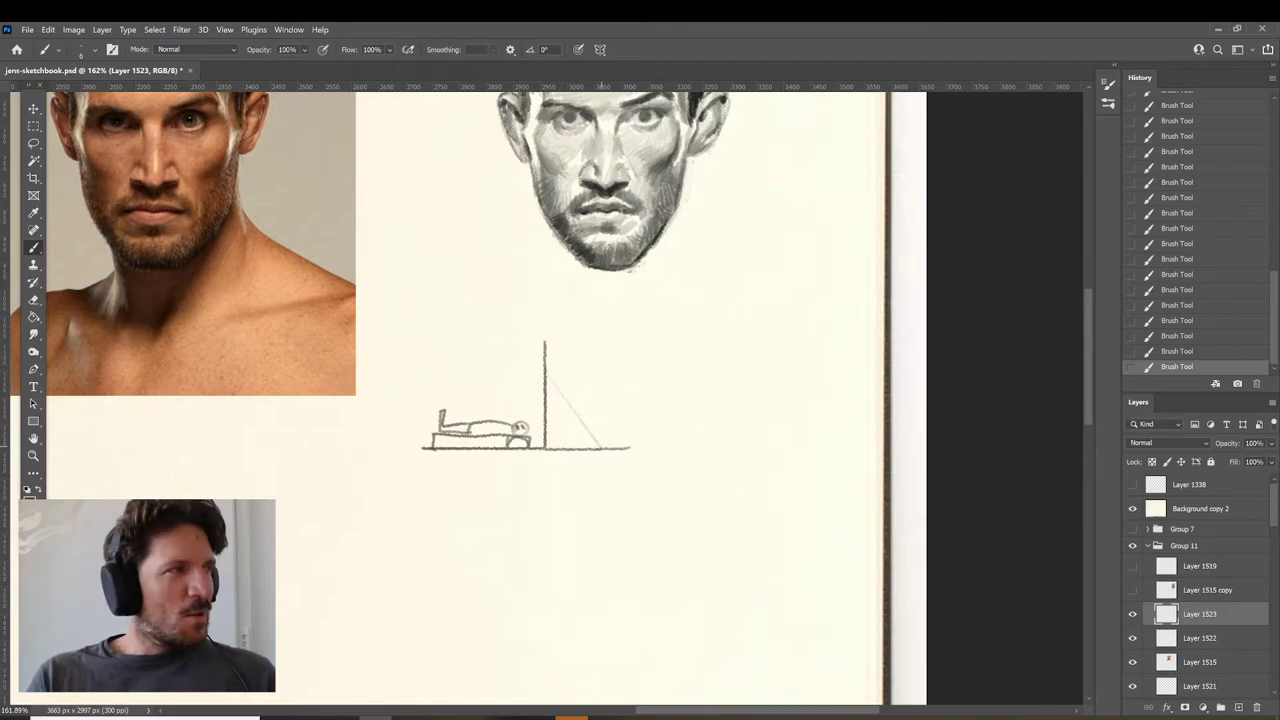
Add a television with radiating lines beside the sketched wall, extend the floor and draw an armchair facing it.
mouse_move(551, 389)
mouse_down()
mouse_move(574, 420)
mouse_move(548, 432)
mouse_move(572, 429)
mouse_move(550, 424)
mouse_move(549, 386)
mouse_up()
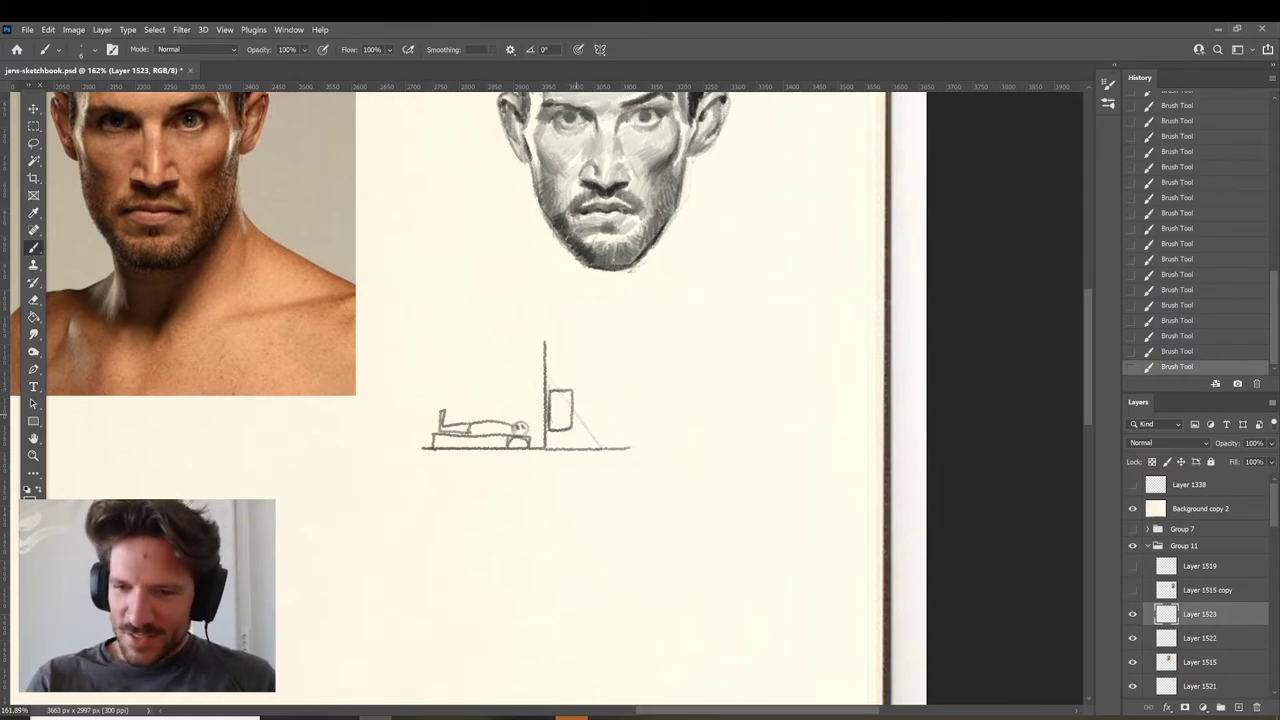
mouse_move(556, 432)
mouse_down()
mouse_move(556, 448)
mouse_move(718, 448)
mouse_up()
mouse_move(645, 428)
mouse_down()
mouse_move(675, 425)
mouse_move(680, 442)
mouse_move(690, 392)
mouse_move(683, 450)
mouse_up()
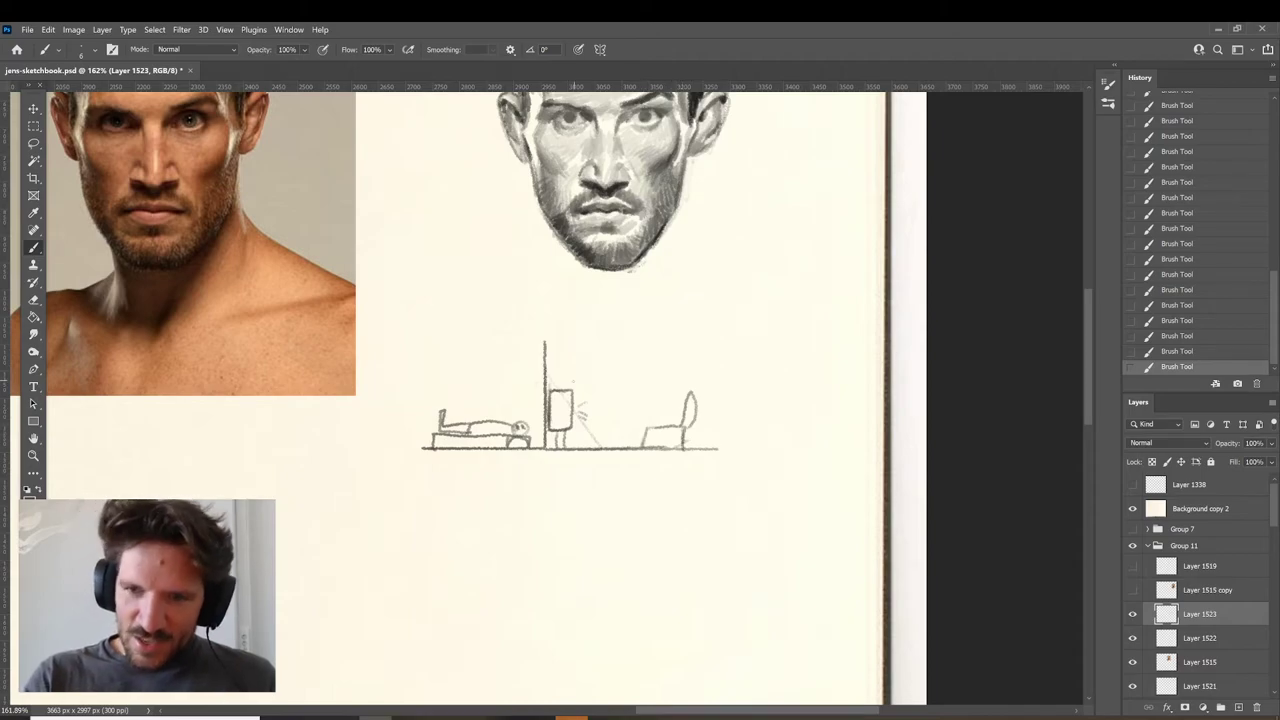
drag(580, 382, 595, 369)
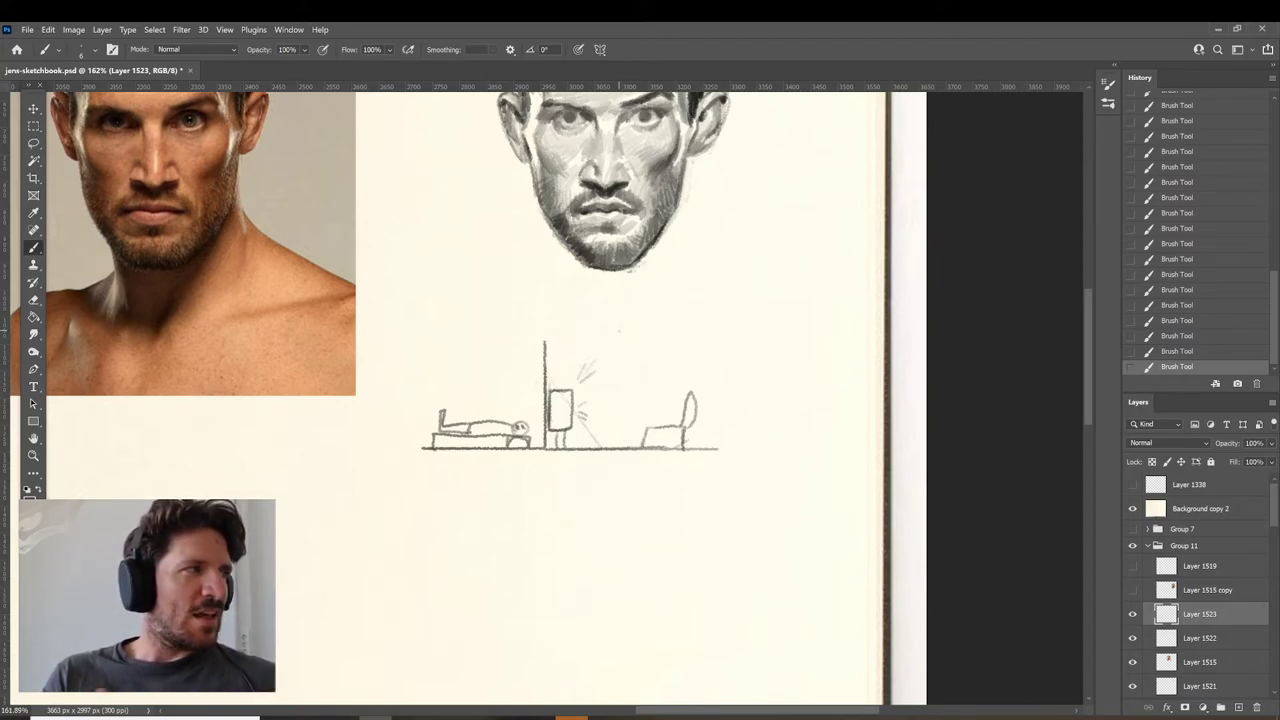
drag(576, 388, 586, 372)
drag(574, 384, 568, 368)
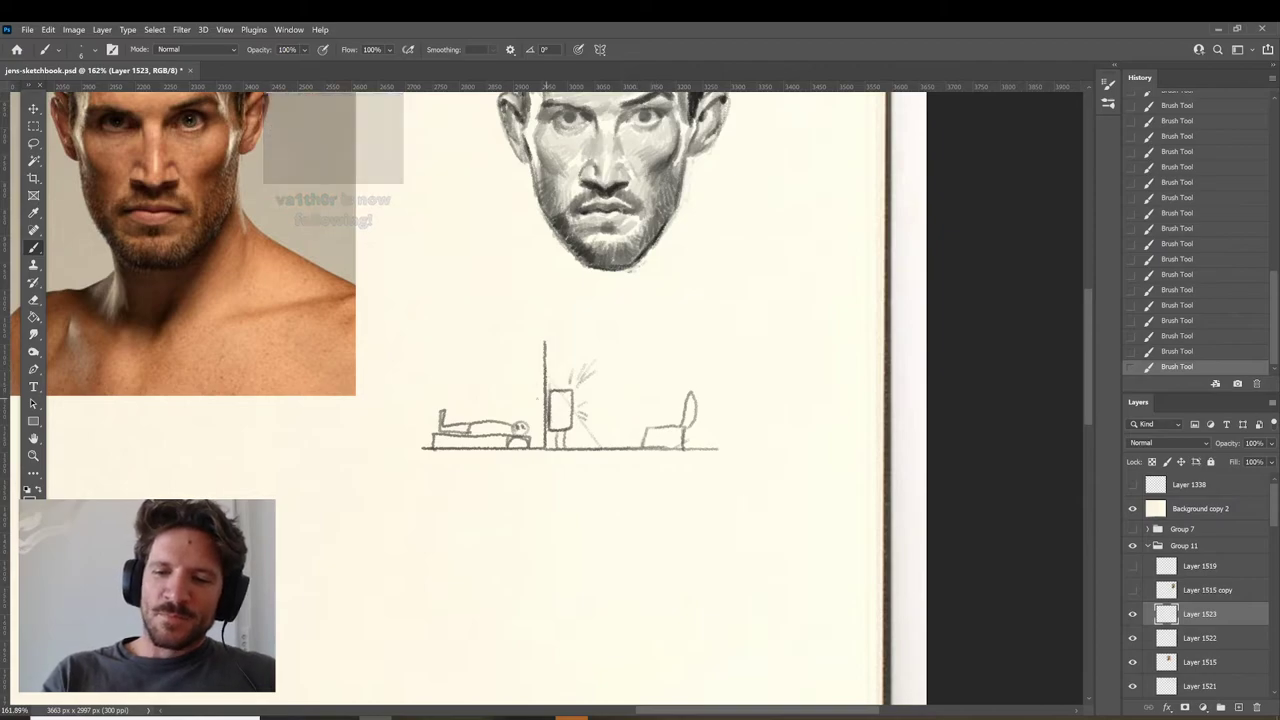
Draw a sleeping figure with Z letters in the armchair and a standing figure reaching out behind it.
mouse_move(682, 394)
mouse_down()
mouse_move(683, 412)
mouse_move(637, 419)
mouse_move(631, 446)
mouse_move(710, 349)
mouse_up()
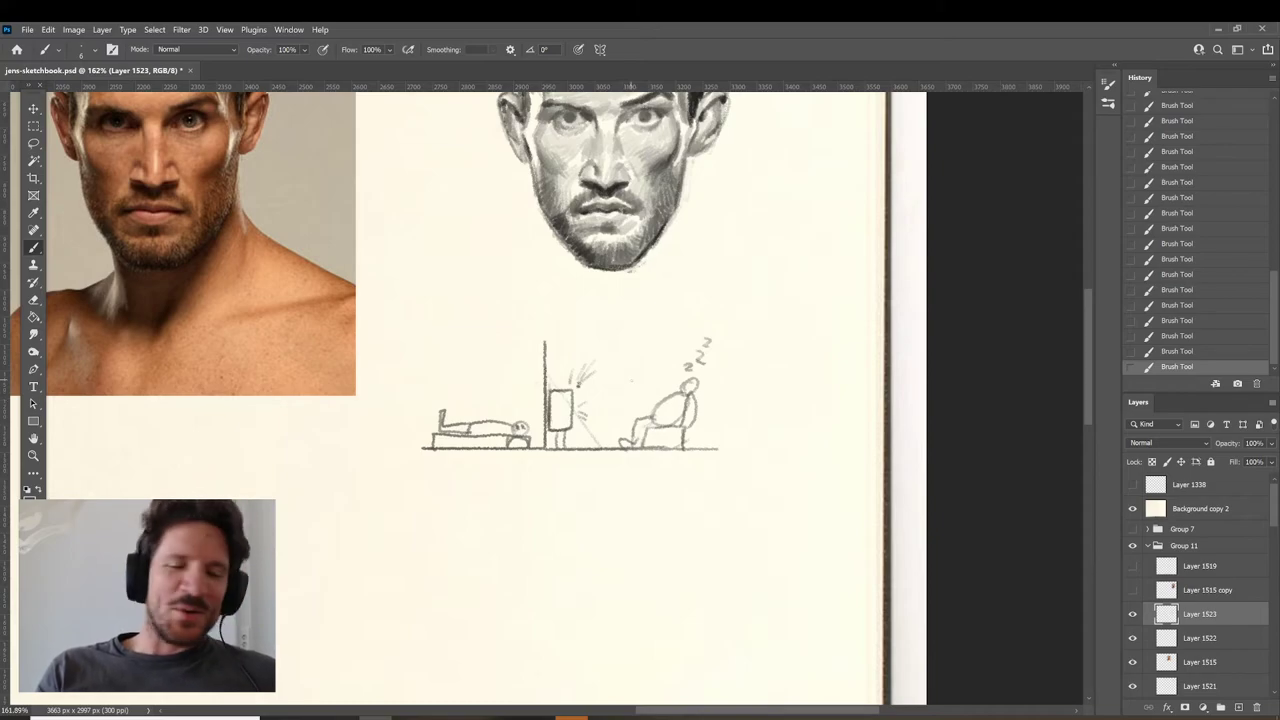
drag(711, 289, 727, 296)
mouse_move(784, 341)
mouse_down()
mouse_move(762, 416)
mouse_move(781, 420)
mouse_up()
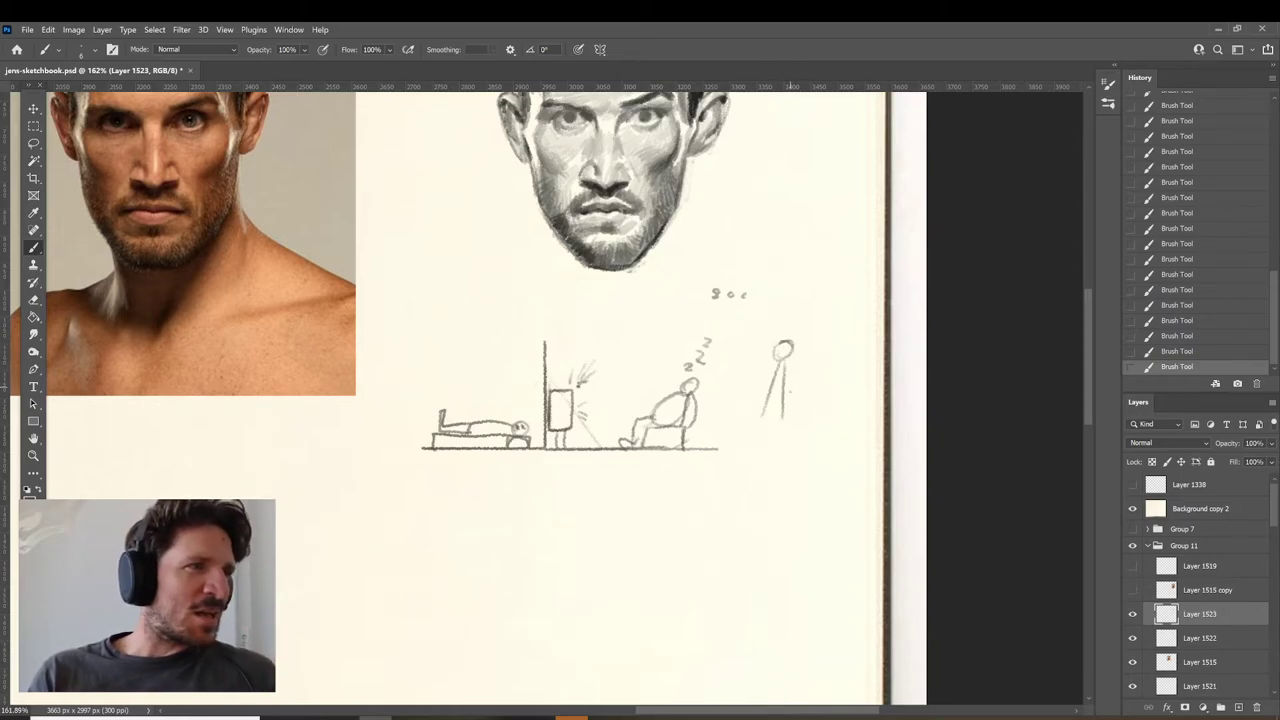
mouse_move(785, 361)
mouse_down()
mouse_move(787, 413)
mouse_move(770, 452)
mouse_move(740, 366)
mouse_move(716, 386)
mouse_up()
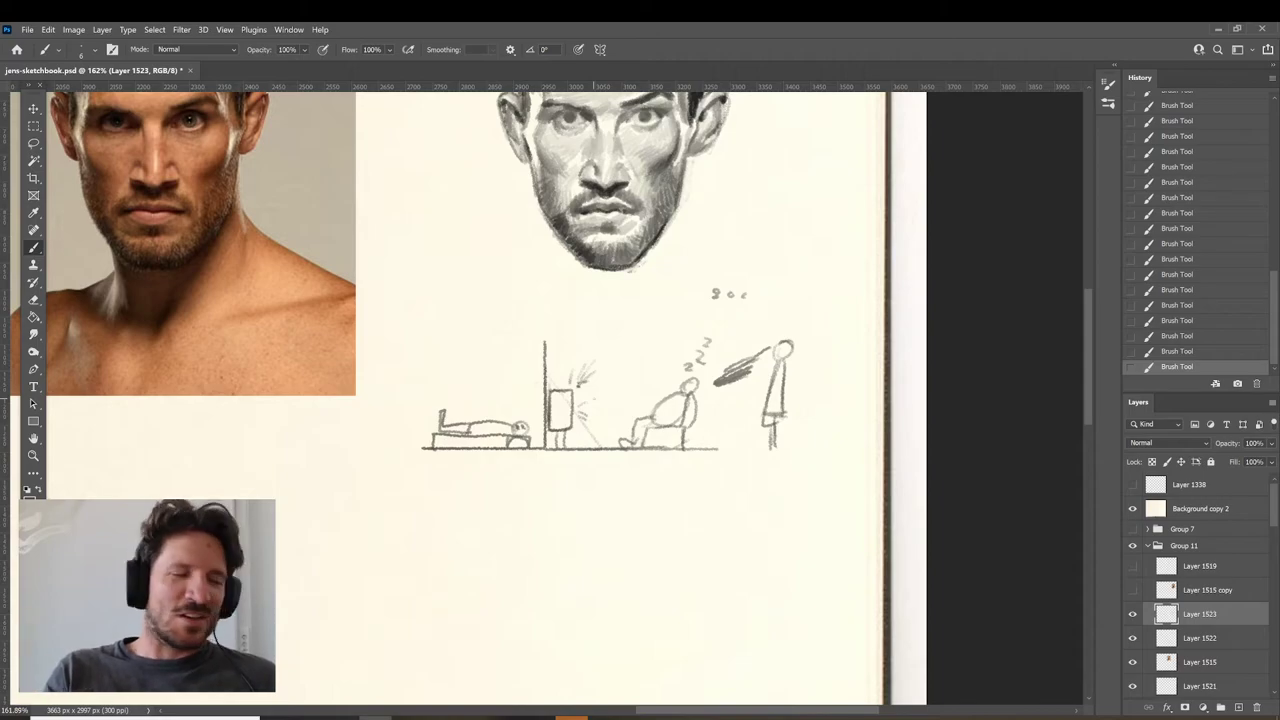
Select the room doodle below the portrait with the Lasso, delete it and deselect.
key(l)
mouse_move(829, 380)
mouse_down()
mouse_move(547, 308)
mouse_move(492, 520)
mouse_move(877, 486)
mouse_up()
key(Delete)
key(ctrl+d)
mouse_move(711, 450)
mouse_down()
mouse_move(591, 600)
mouse_move(605, 657)
mouse_up()
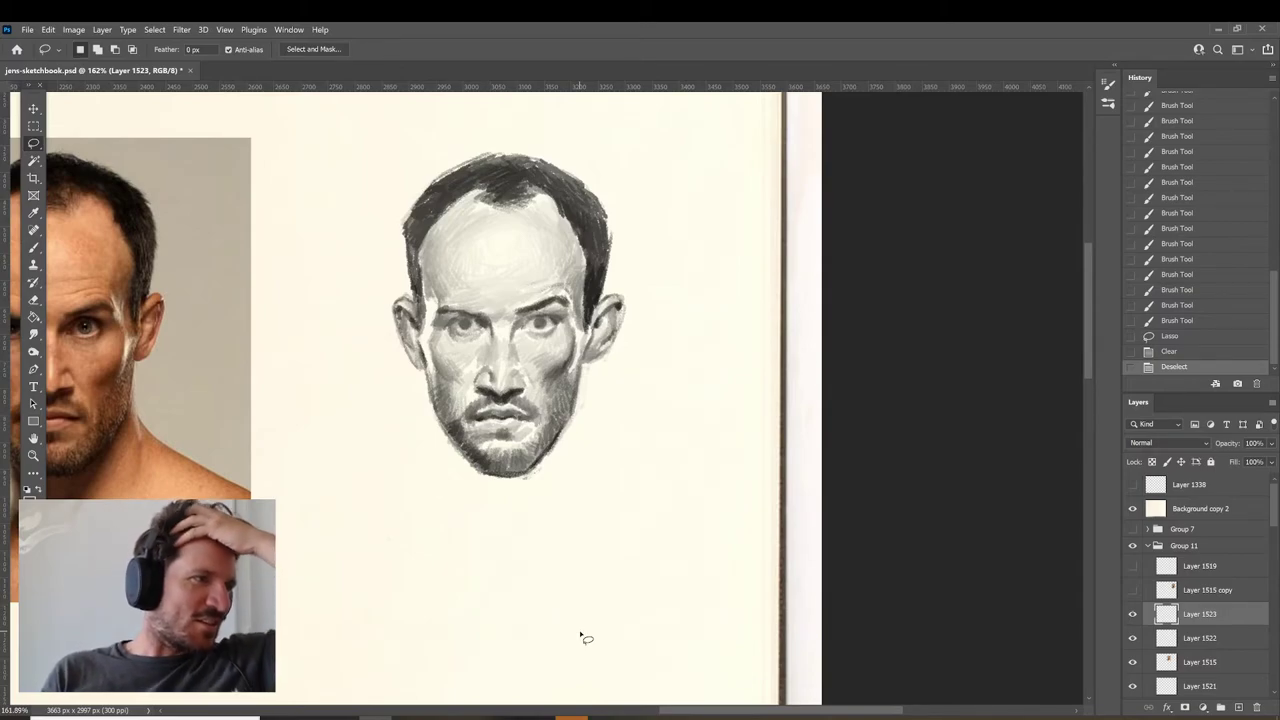
Compare the portrait with and without Layer 1523 and lower that layer's opacity to 42%.
click(1132, 614)
click(1132, 614)
click(1131, 615)
click(1130, 616)
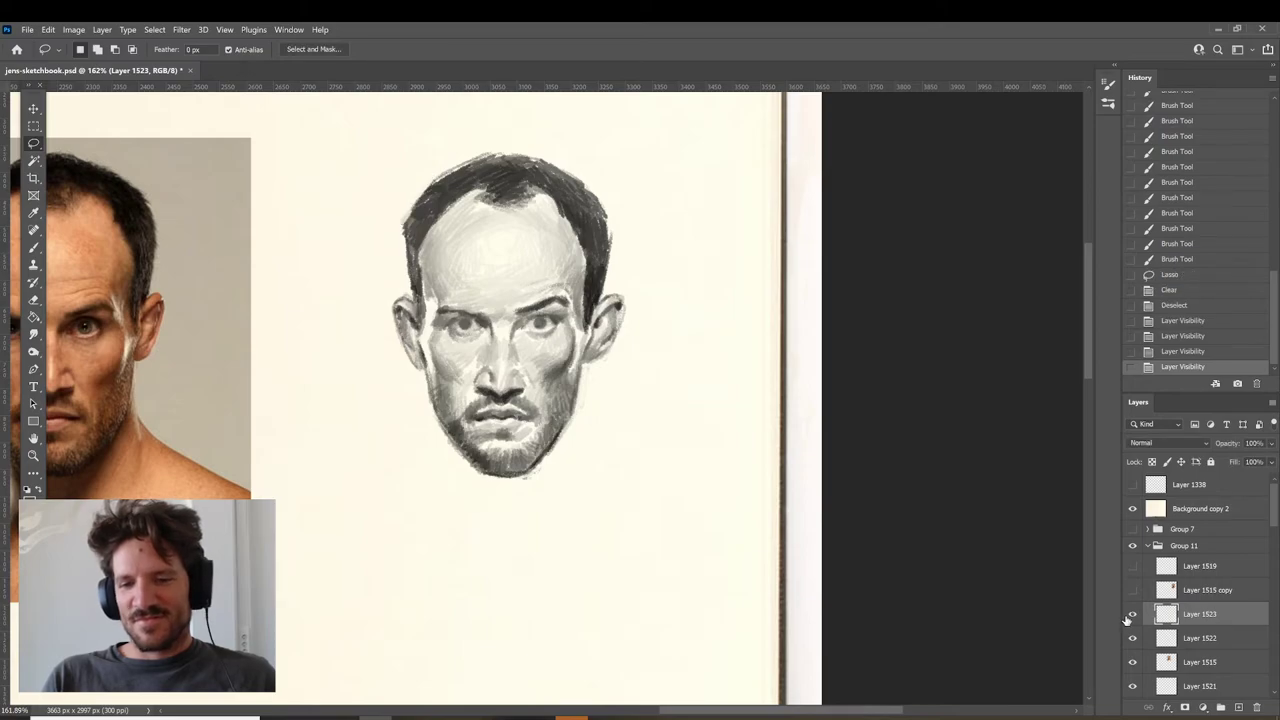
click(1130, 616)
click(1132, 614)
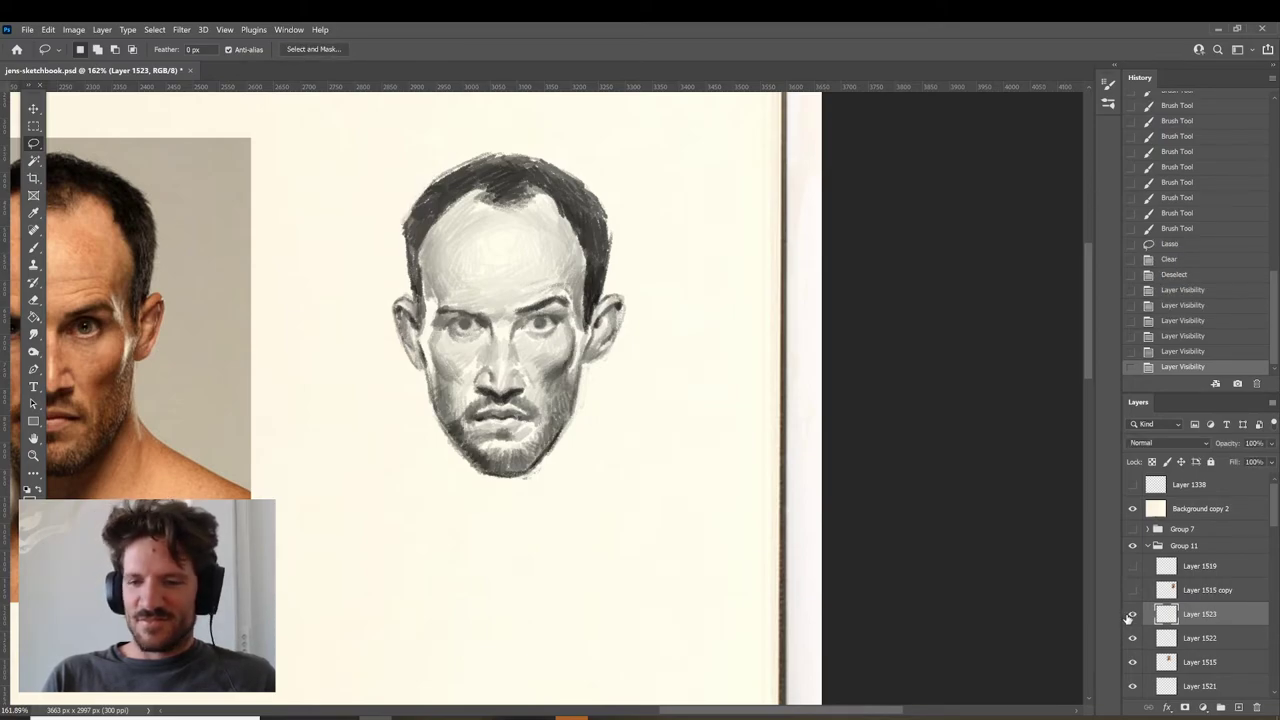
click(1213, 445)
drag(1212, 447, 1200, 448)
Erase parts of the Layer 1523 shading along the left-hand jaw and lower cheek.
key(e)
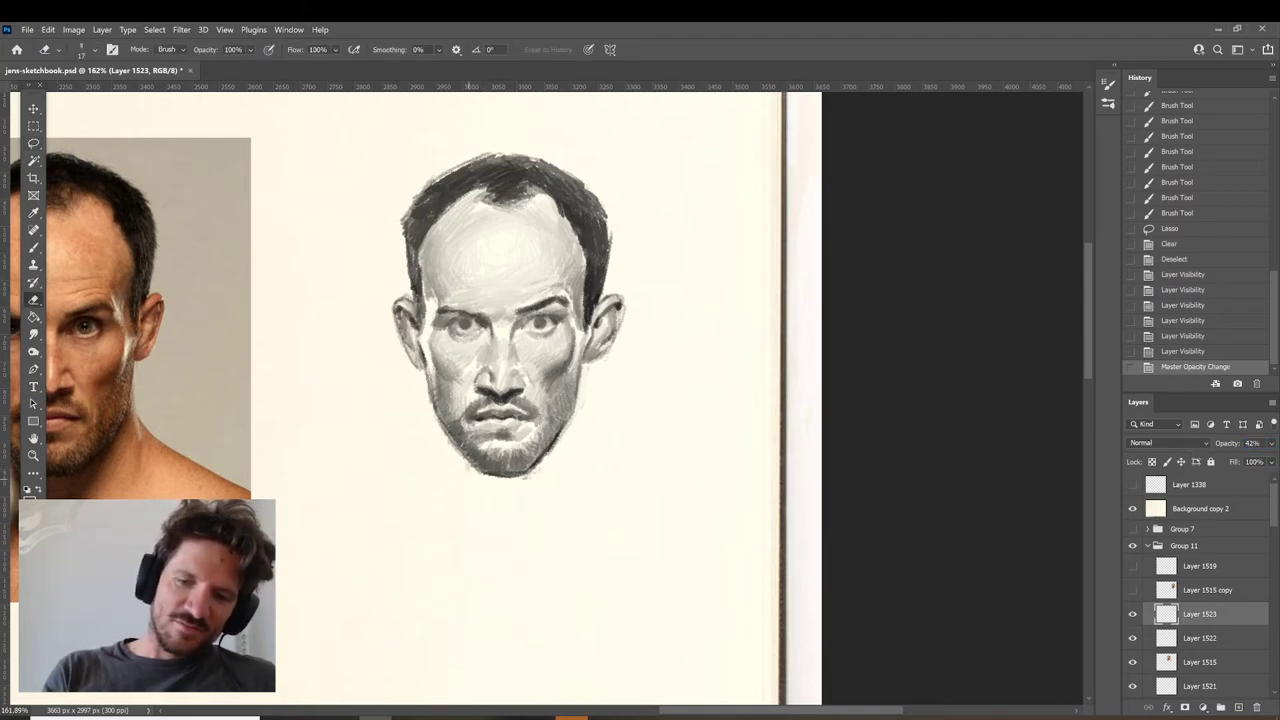
drag(466, 468, 478, 456)
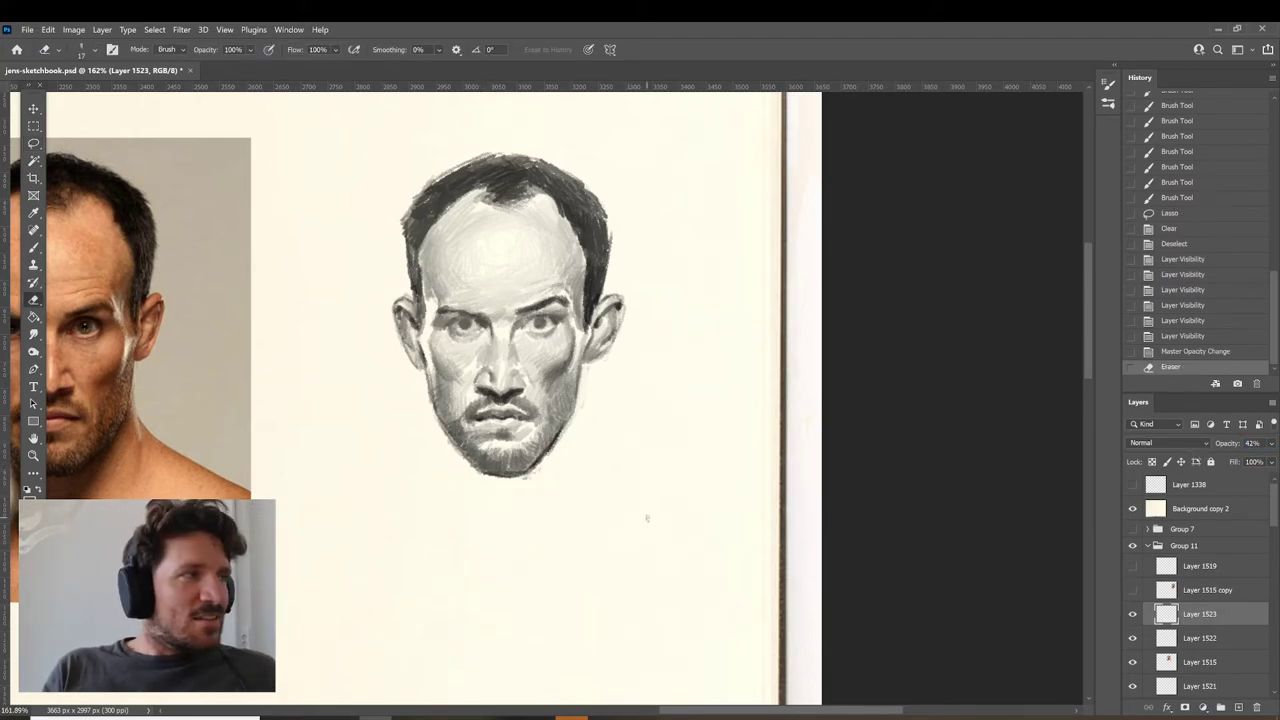
mouse_move(456, 430)
mouse_down()
mouse_move(458, 446)
mouse_move(411, 438)
mouse_up()
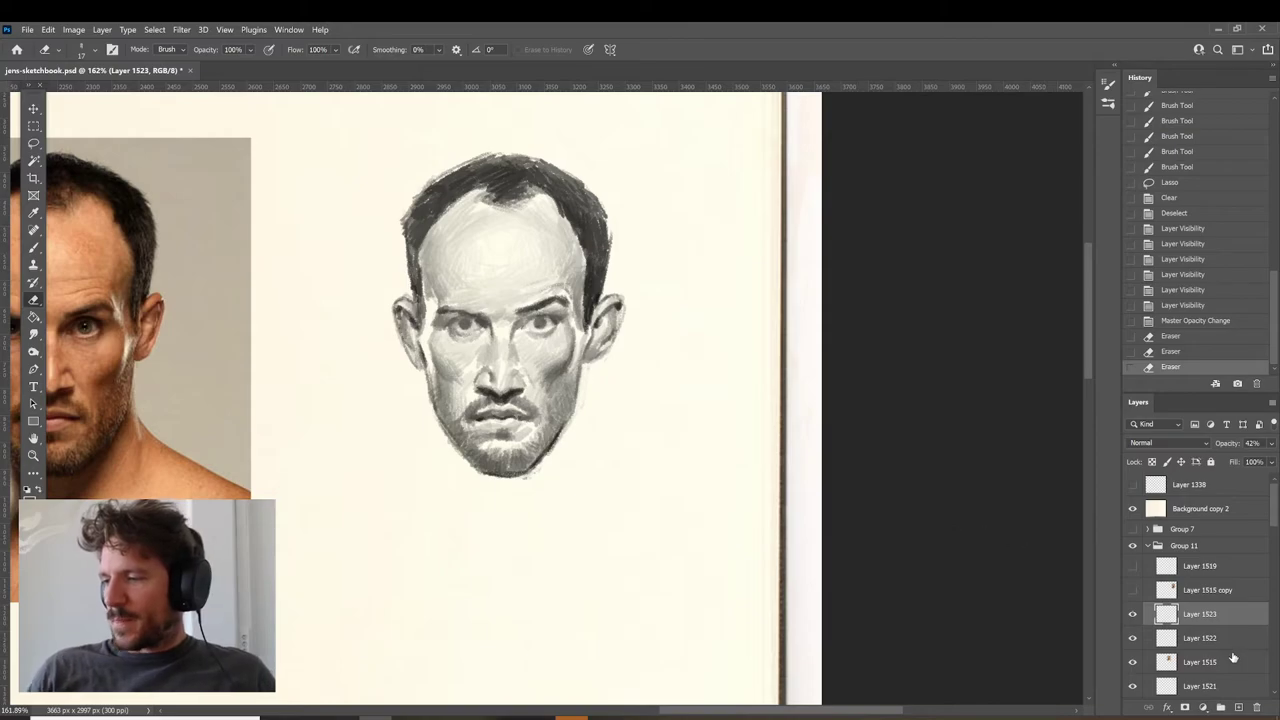
alt+click(588, 448)
key(Return)
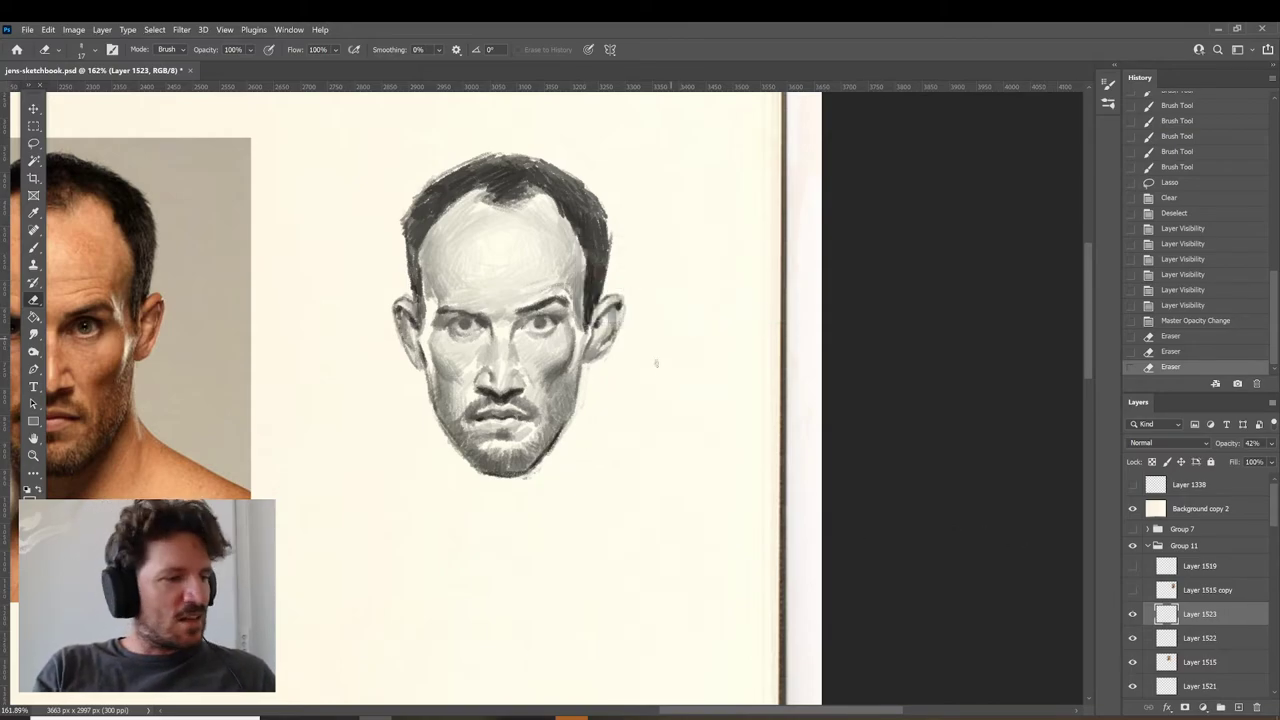
Add a new layer and repaint the right-hand jaw contour from below the ear down to the chin.
key(b)
click(1240, 708)
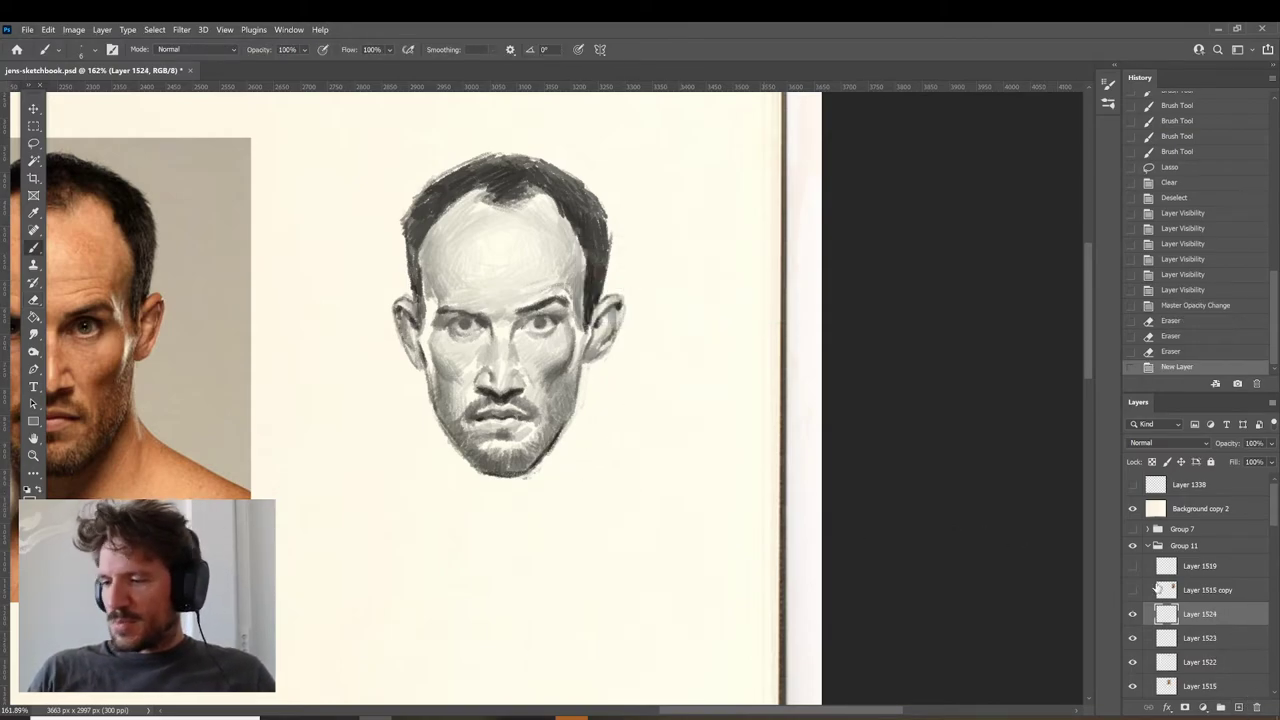
drag(560, 434, 534, 470)
mouse_move(570, 422)
mouse_down()
mouse_move(540, 466)
mouse_move(562, 440)
mouse_up()
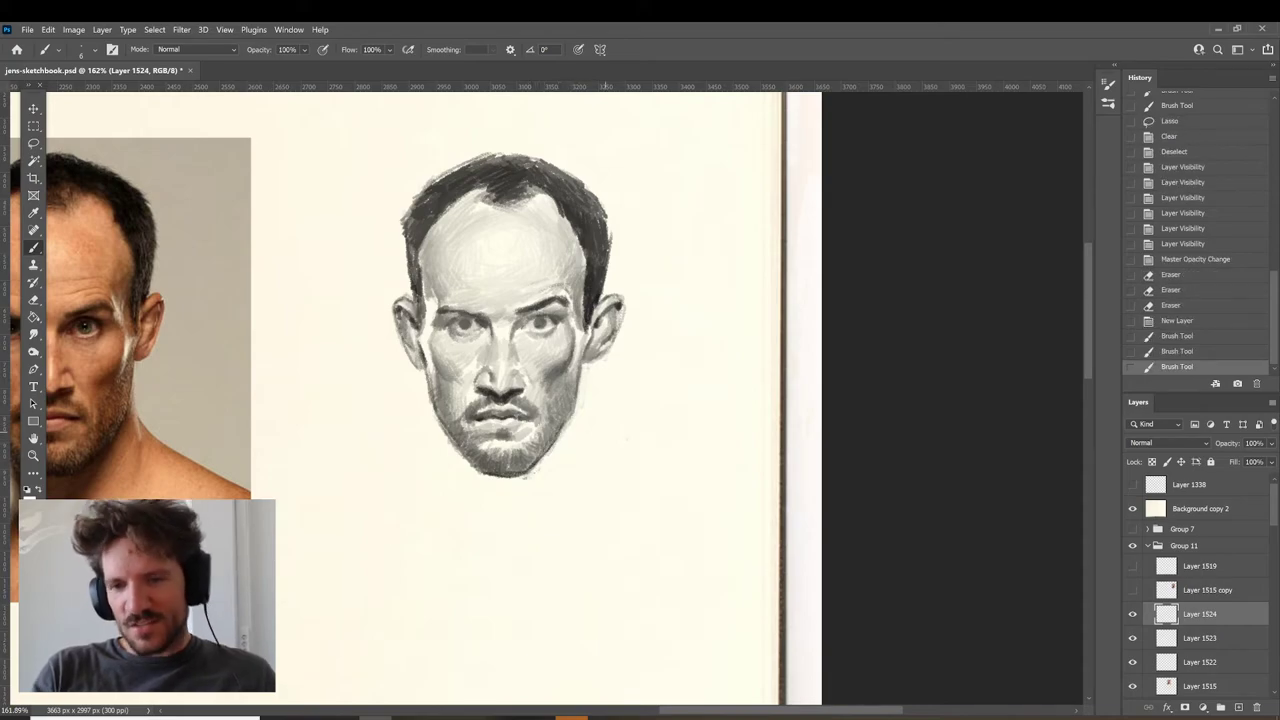
key(ctrl+z)
key(ctrl+z)
drag(583, 374, 572, 420)
drag(582, 378, 535, 470)
drag(568, 424, 516, 478)
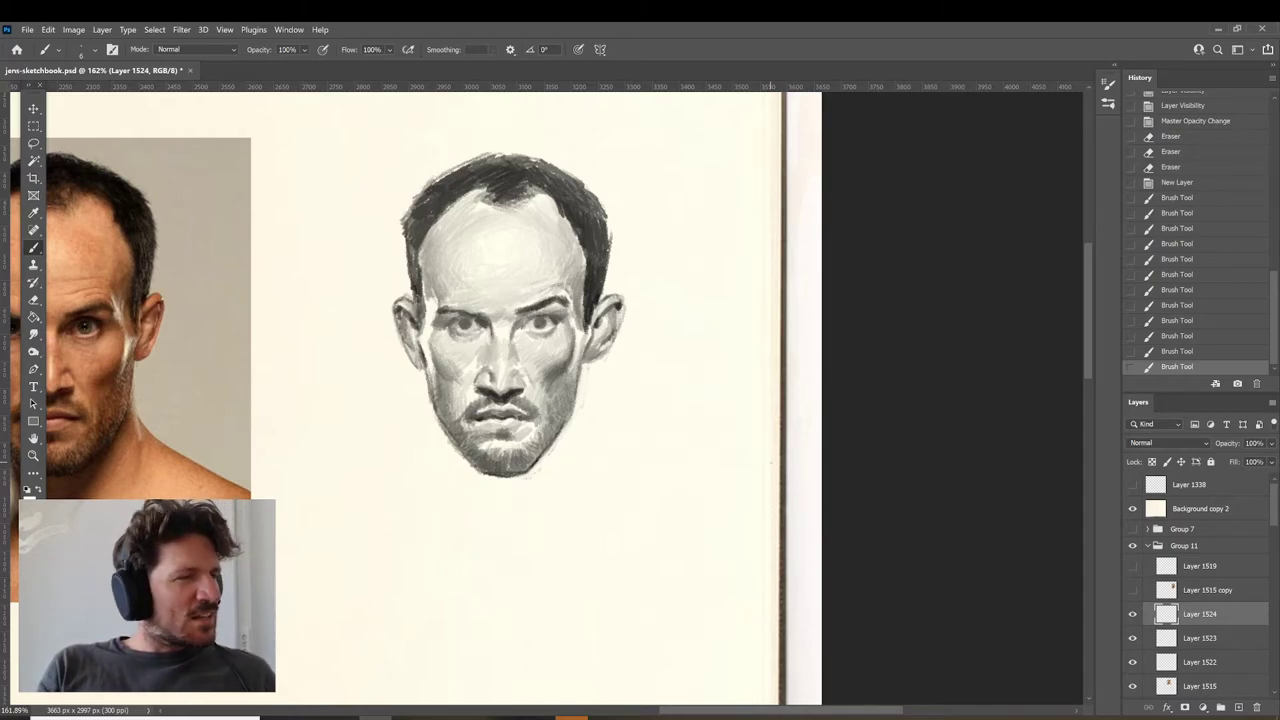
Refine the upper eyelids of both eyes with brush strokes in a grey sampled from the portrait.
mouse_move(545, 315)
mouse_down()
mouse_move(620, 346)
mouse_move(690, 348)
mouse_move(592, 348)
mouse_up()
alt+click(633, 358)
drag(579, 351, 602, 345)
drag(436, 352, 420, 354)
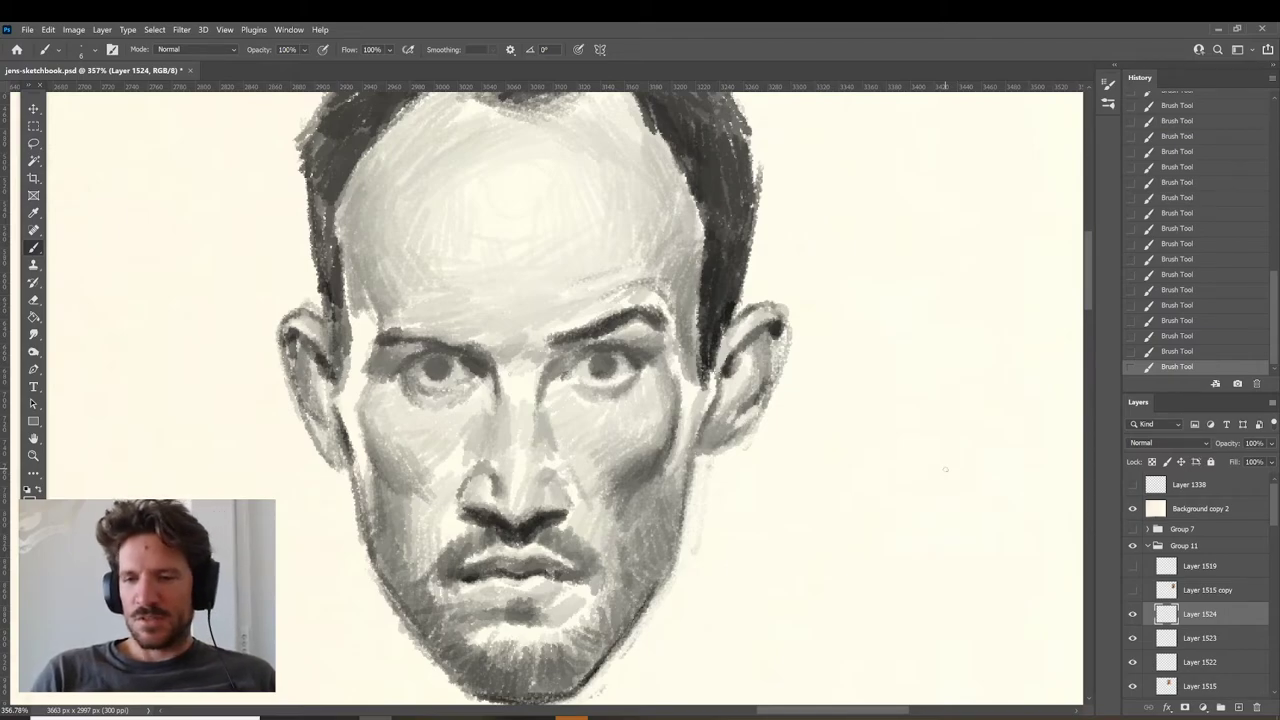
key(z)
drag(782, 482, 755, 504)
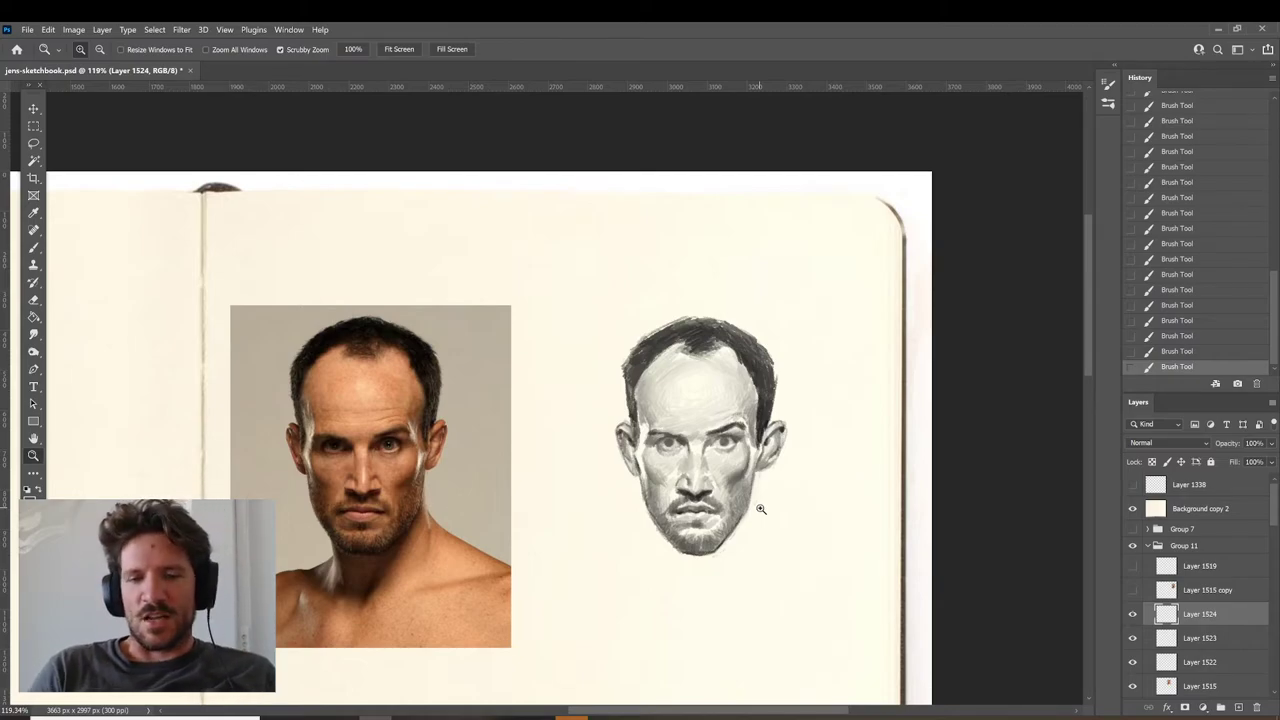
Touch up the shading beneath the right-hand eye with a short brush stroke.
drag(680, 432, 682, 436)
key(b)
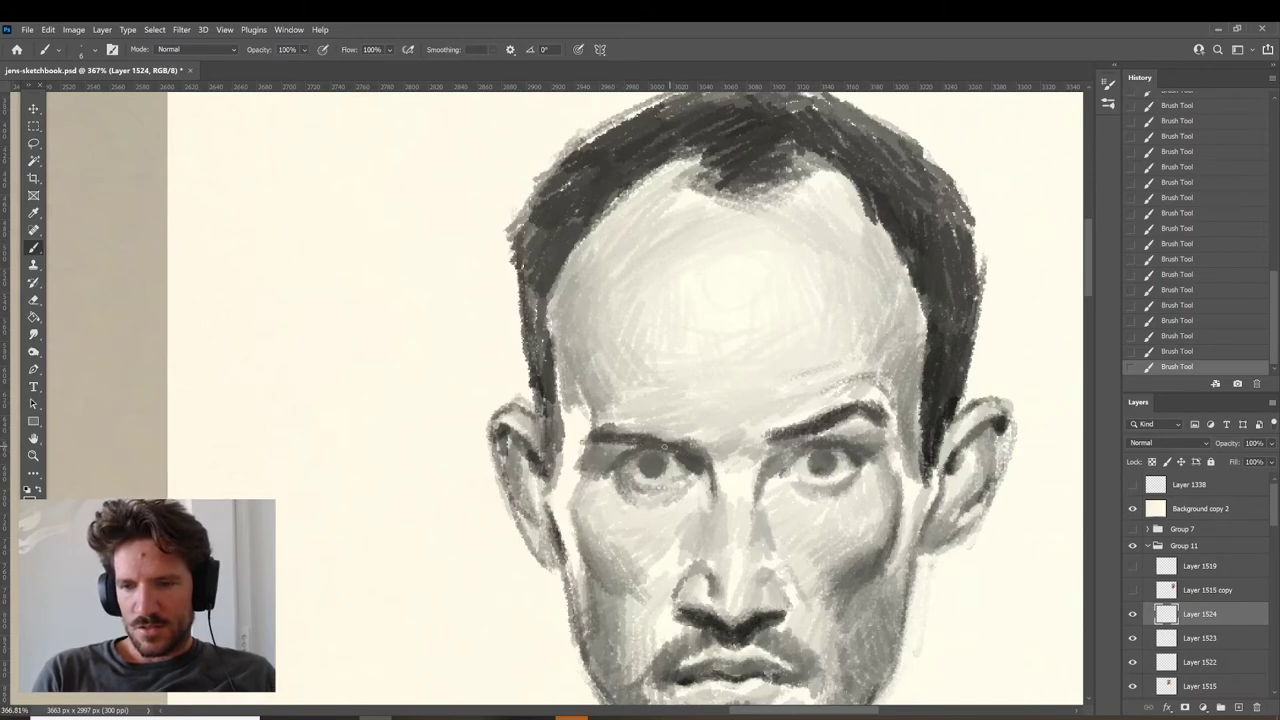
drag(842, 484, 878, 470)
Deepen the shadow in the right-hand cheek hollow and sample a grey beside the nose for further shading.
key(z)
drag(888, 462, 845, 462)
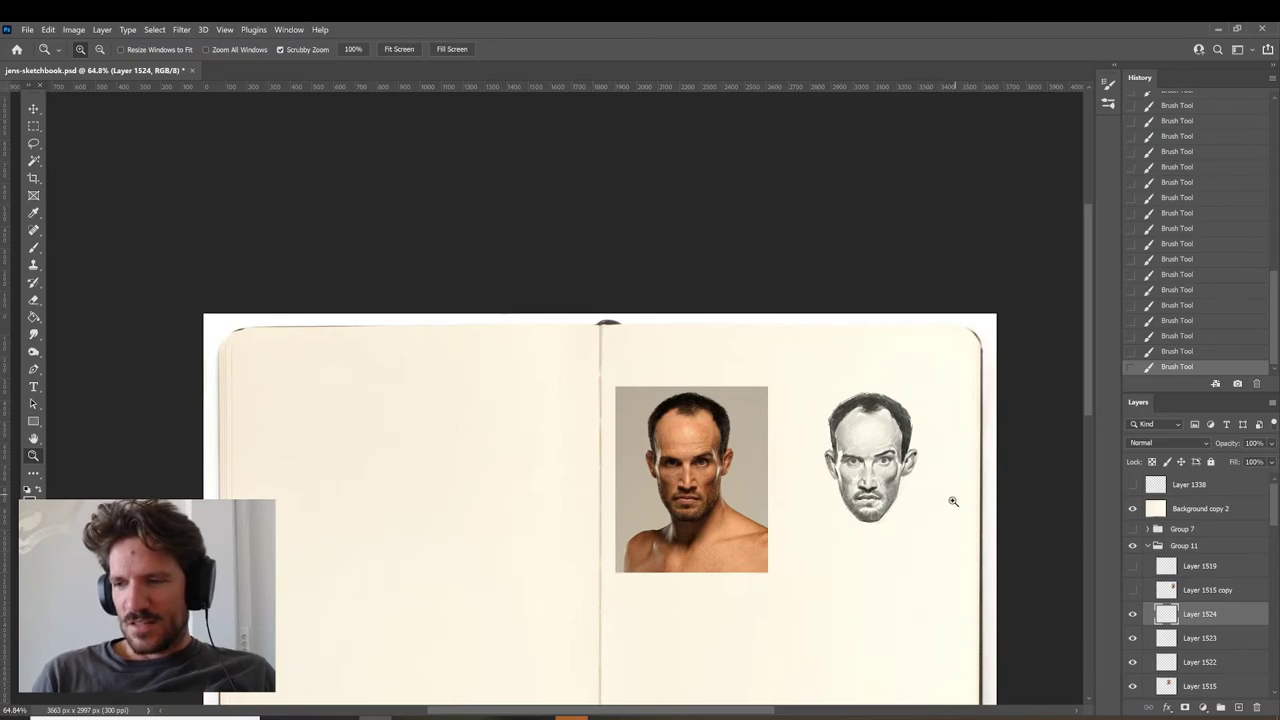
scroll(921, 487, up, 5)
key(b)
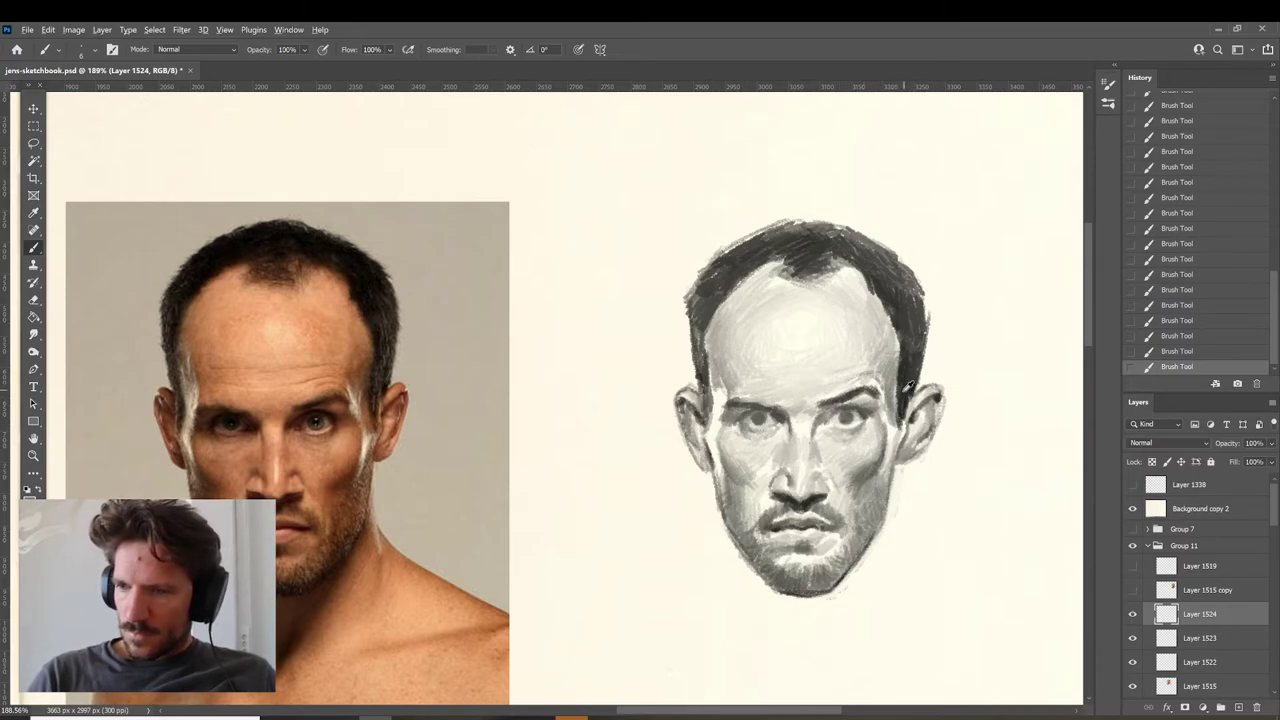
key(ctrl+z)
key(ctrl+shift+z)
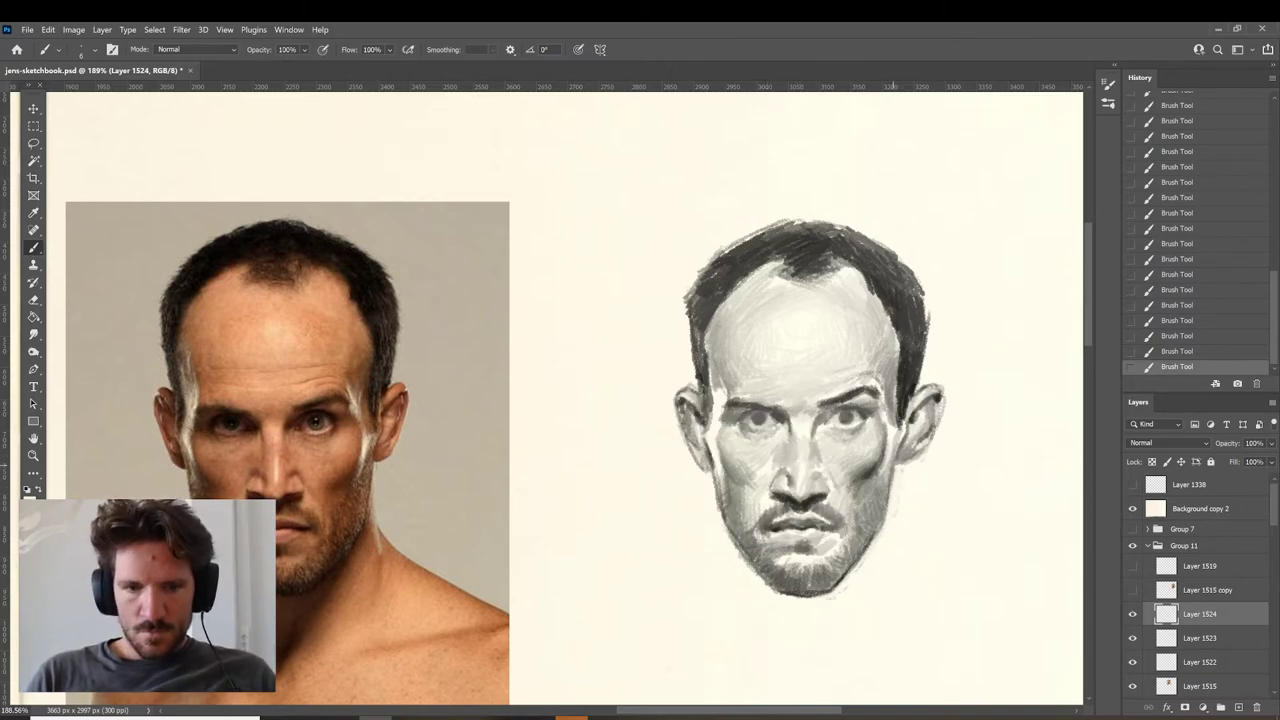
alt+click(789, 477)
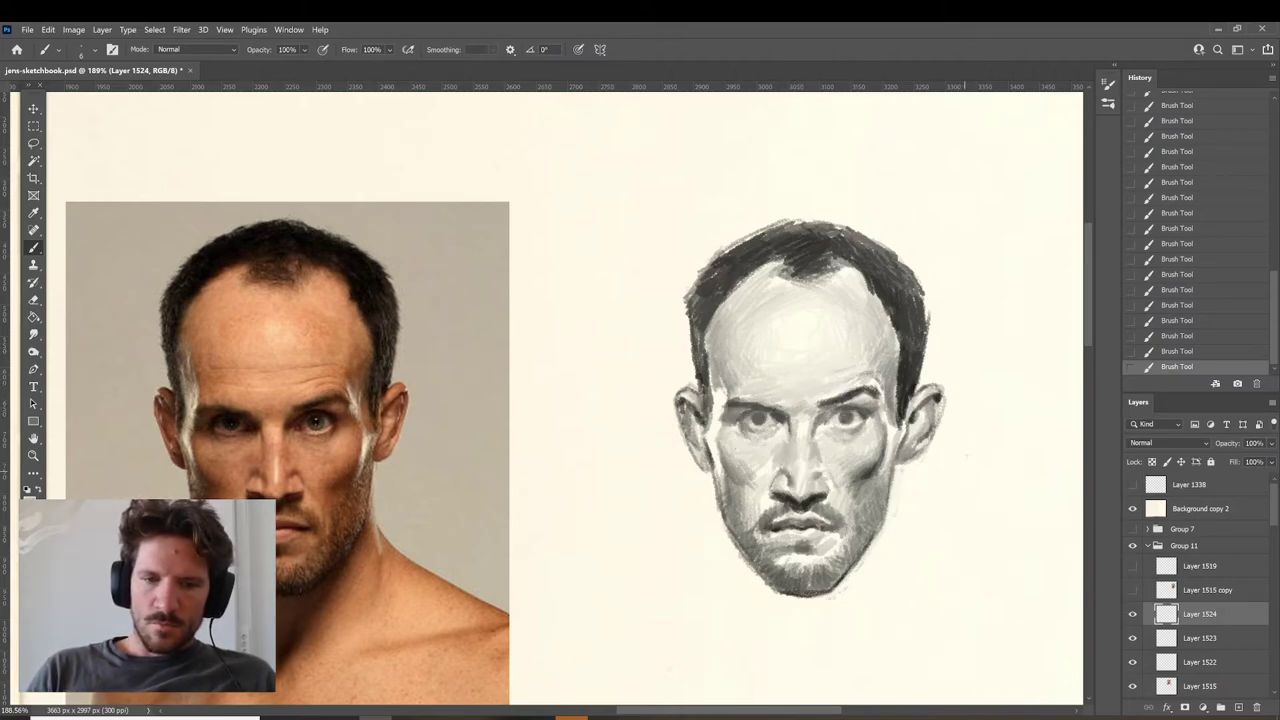
key(z)
mouse_move(886, 514)
mouse_down()
mouse_move(859, 542)
mouse_move(920, 517)
mouse_move(904, 506)
mouse_up()
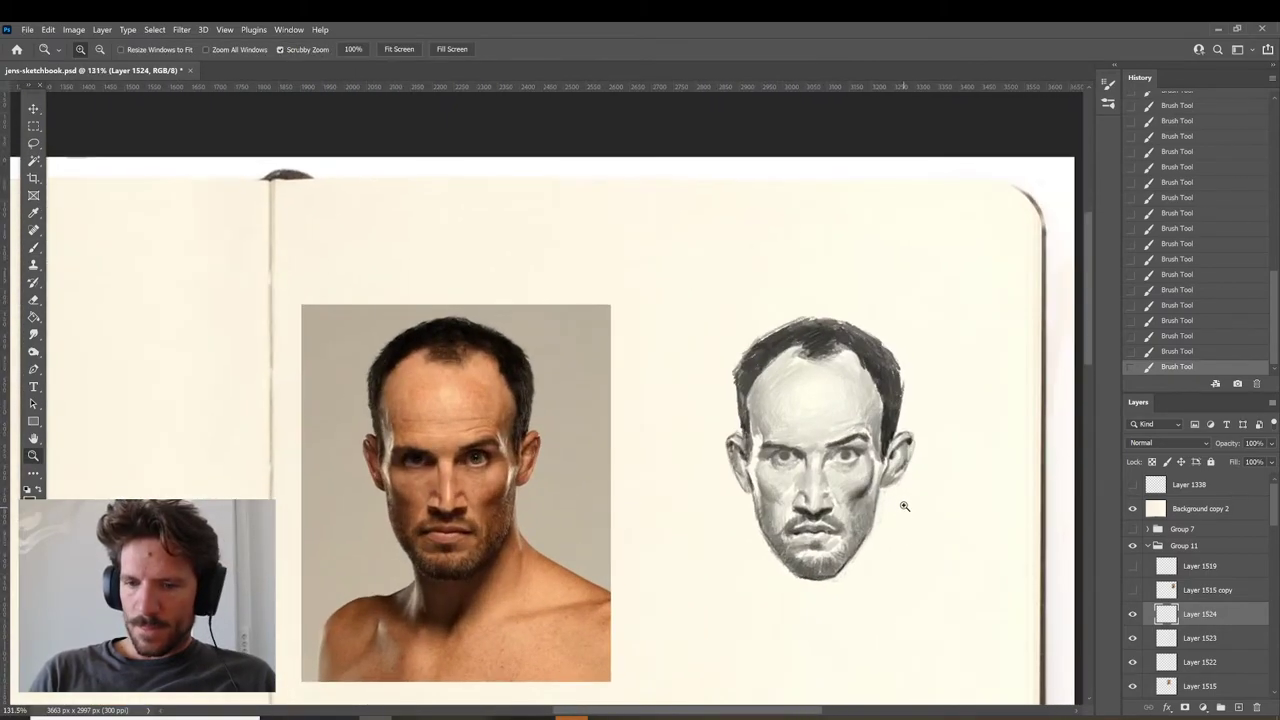
key(b)
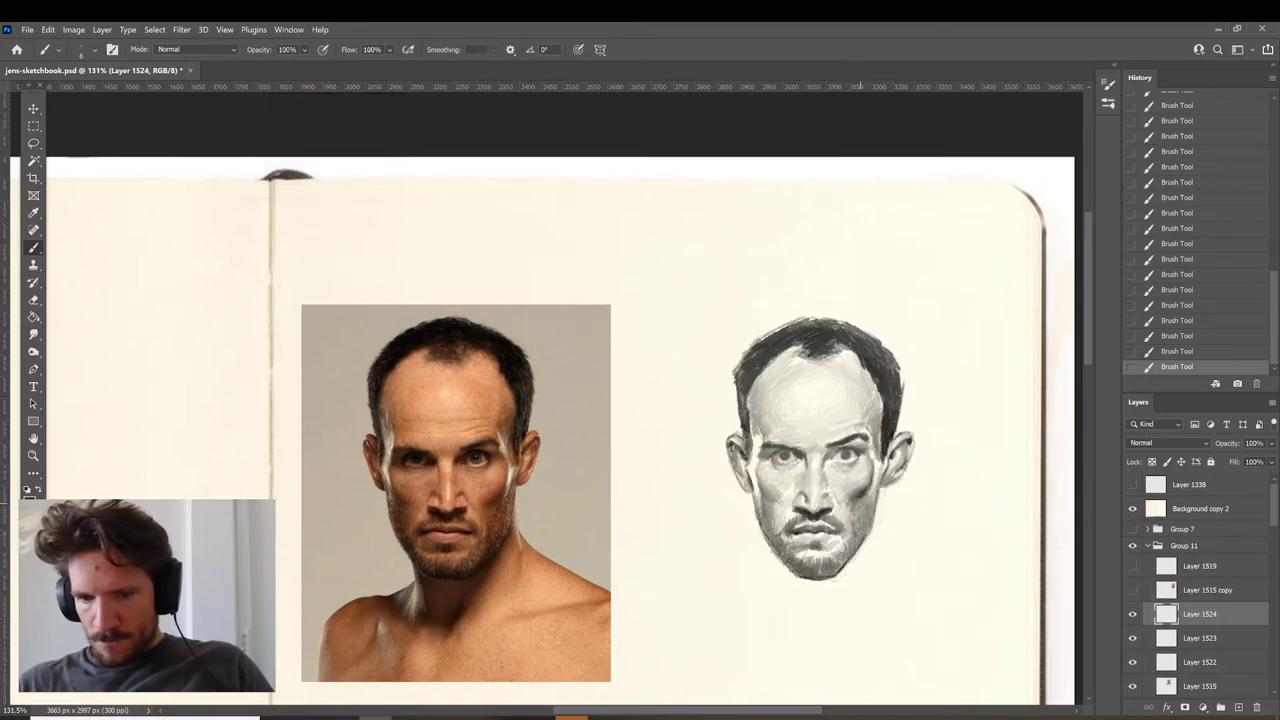
Soften the shadow in the right-hand cheek hollow with a brush stroke in a sampled grey.
alt+click(854, 518)
drag(867, 487, 855, 502)
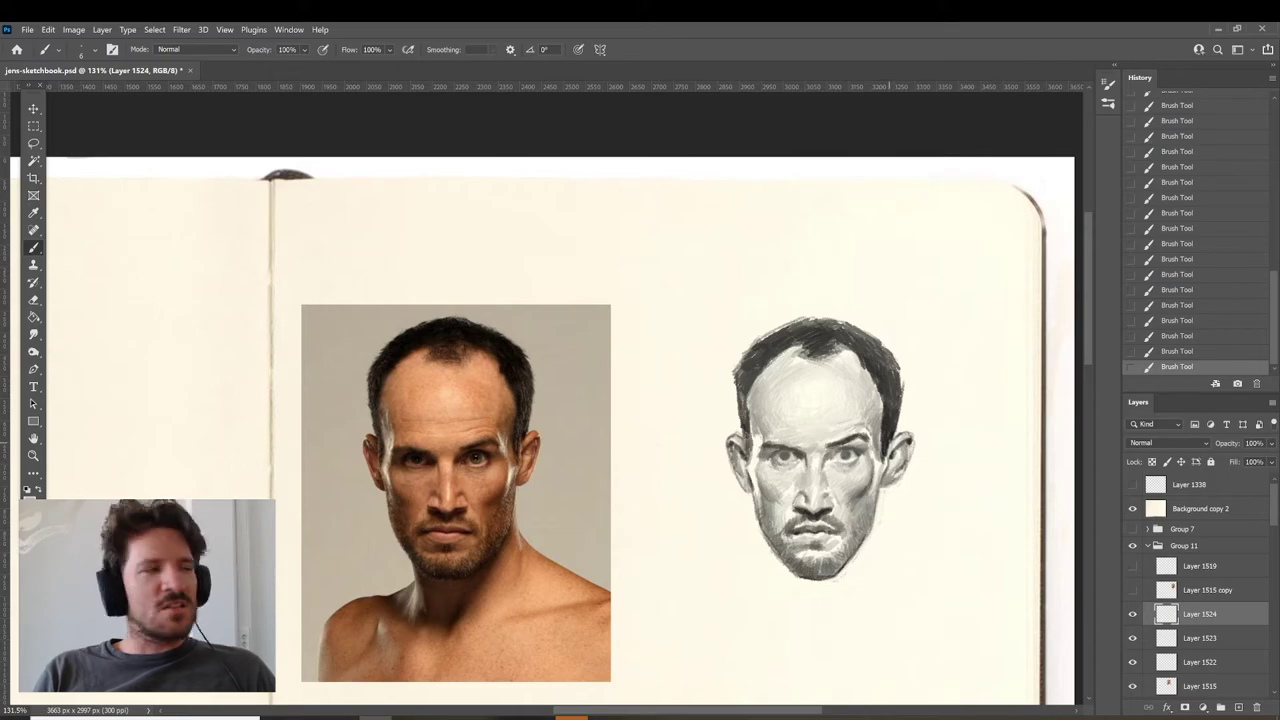
Sample greys beside the nose and at the right-hand temple for touching up the face shading.
drag(890, 474, 800, 420)
key(z)
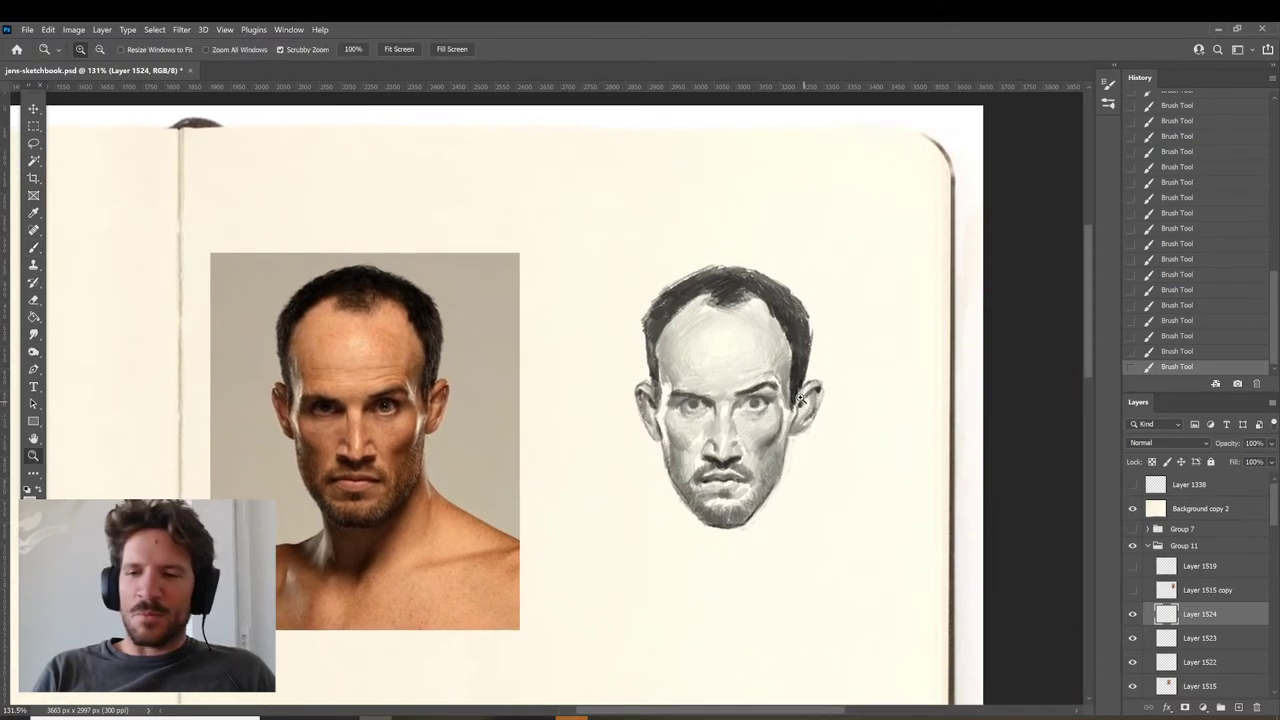
drag(730, 392, 747, 402)
key(b)
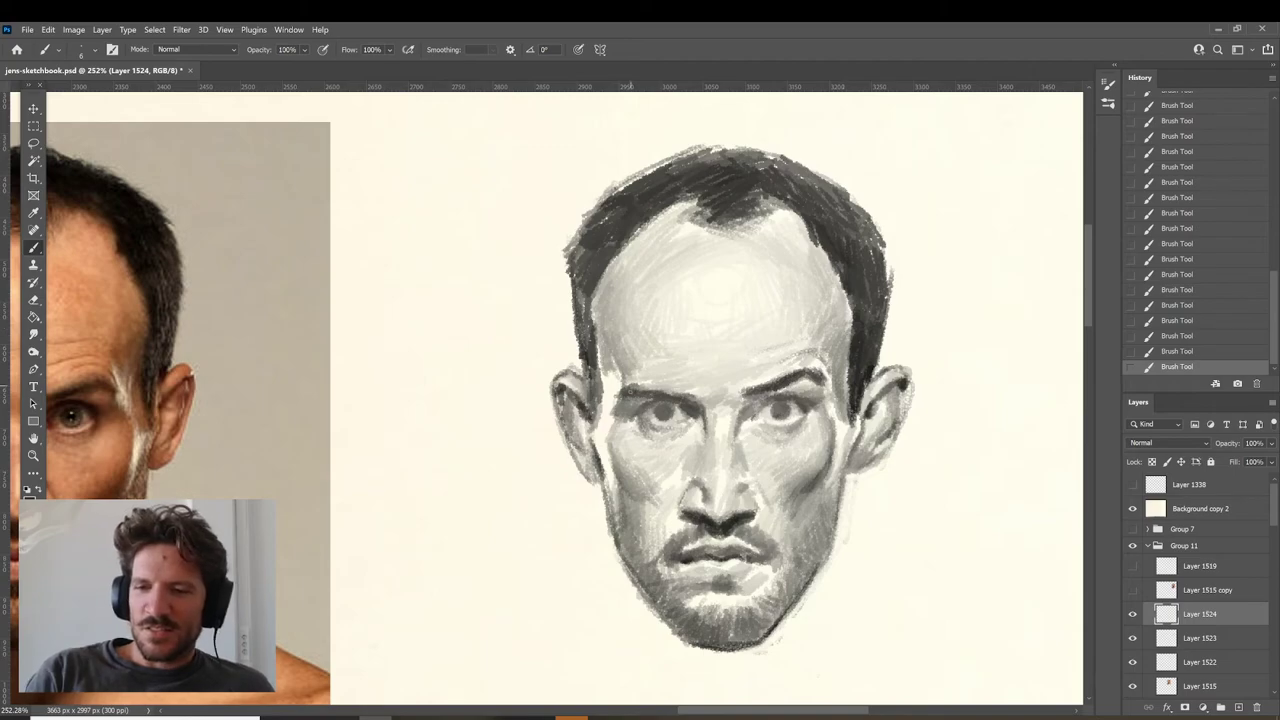
alt+click(734, 519)
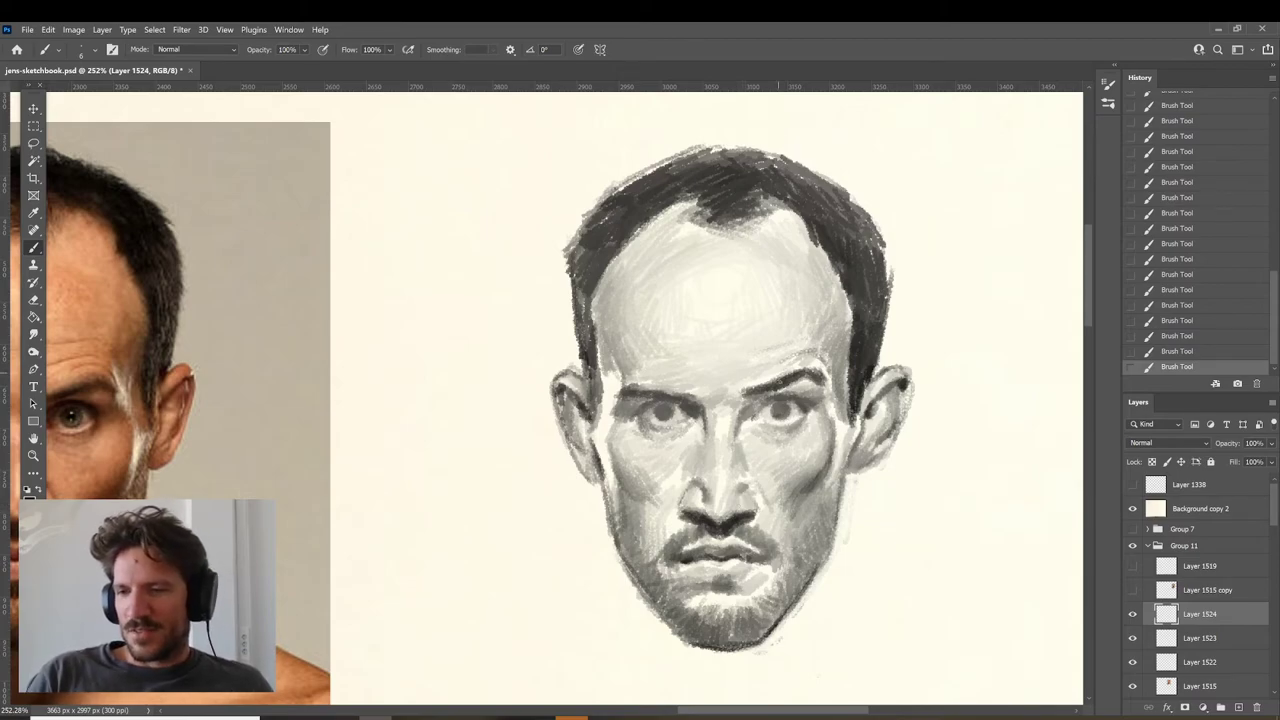
alt+click(869, 376)
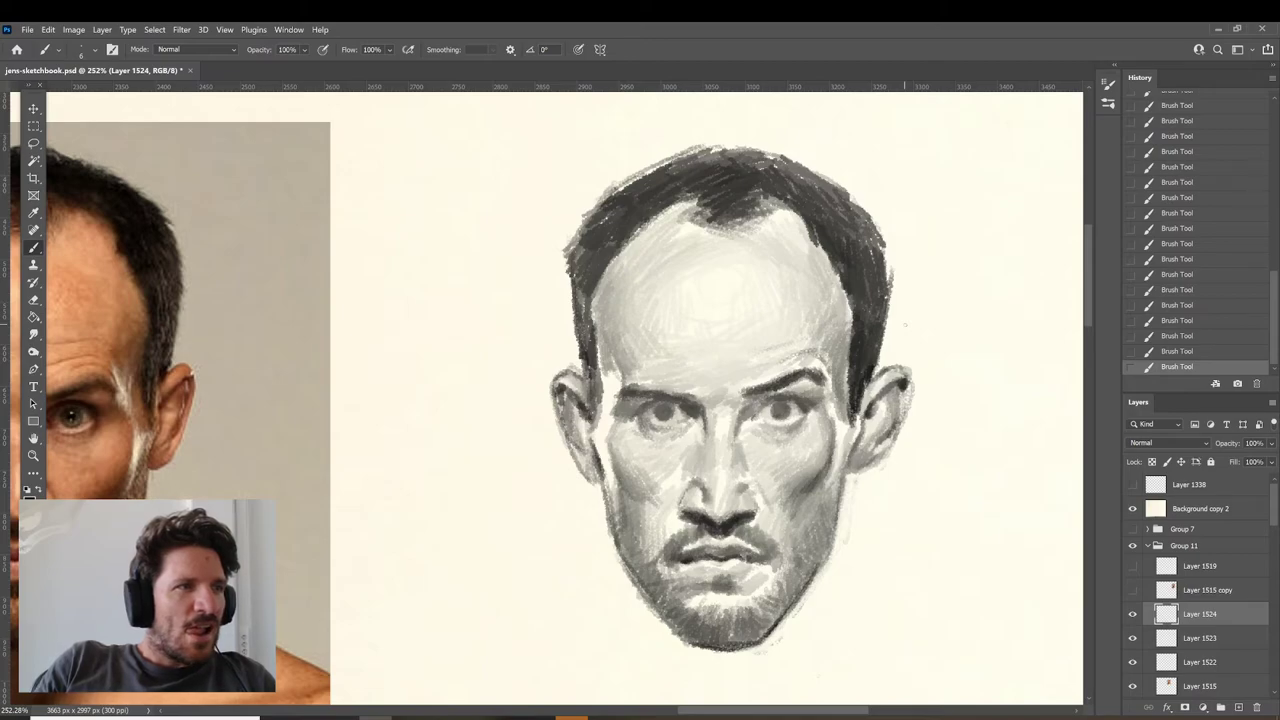
Brush faint furrow lines into the lower forehead above the right-hand eyebrow in a sampled grey.
key(z)
drag(888, 442, 790, 442)
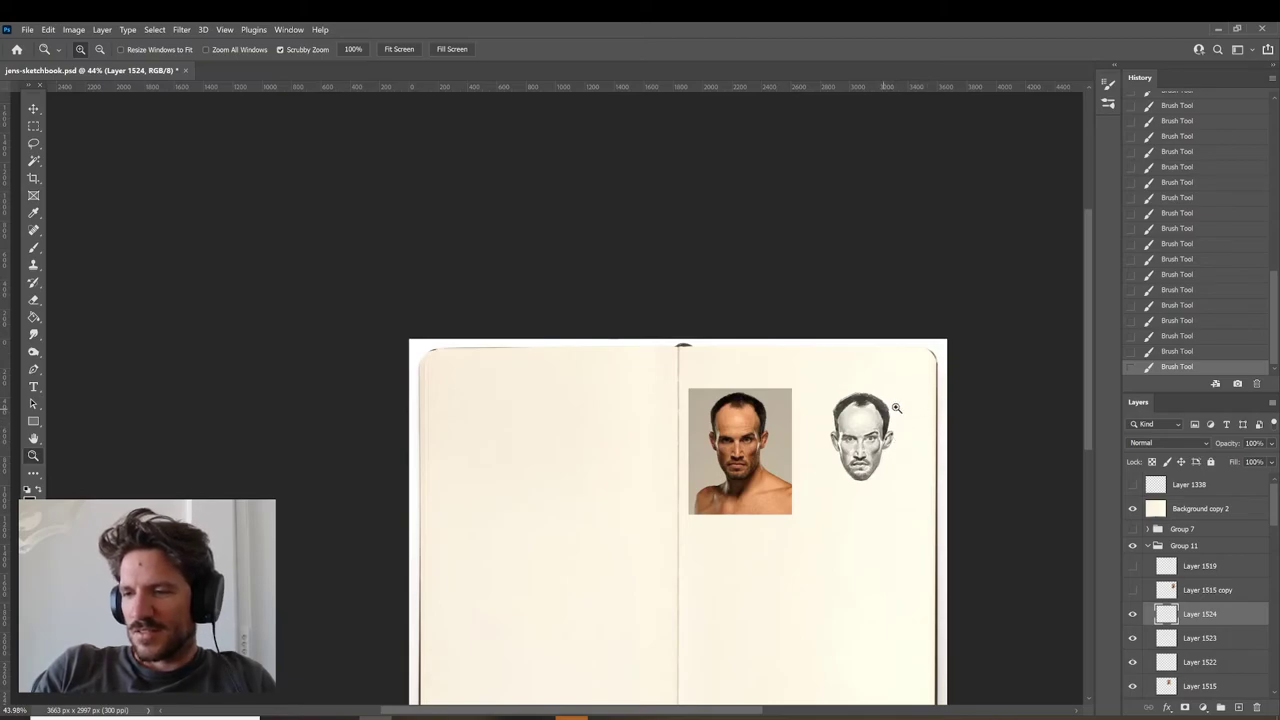
drag(885, 455, 915, 456)
key(b)
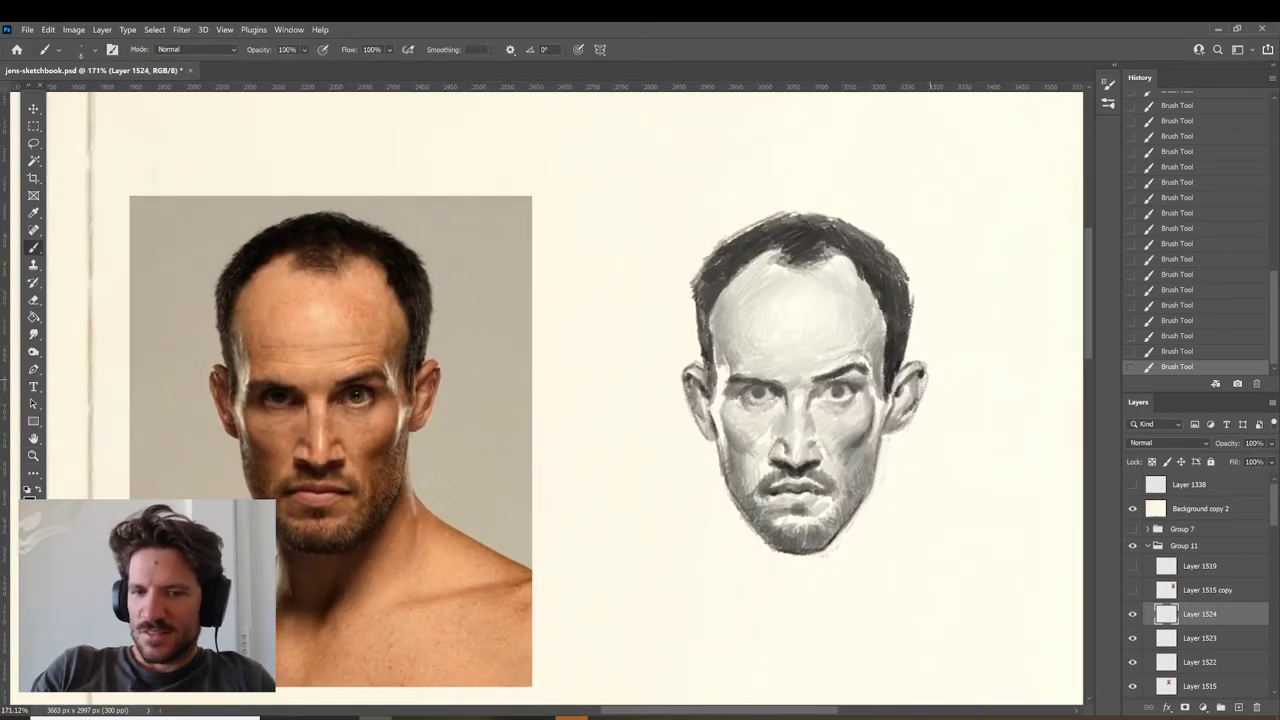
alt+click(873, 358)
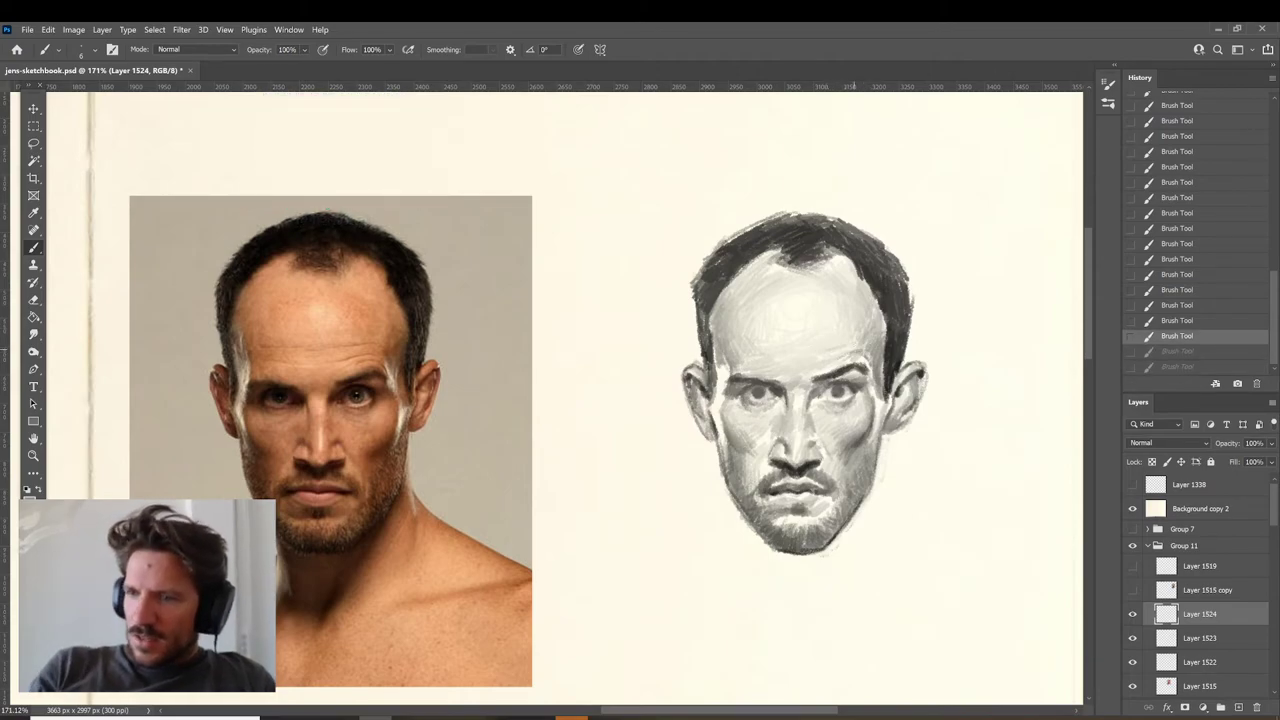
drag(822, 347, 844, 350)
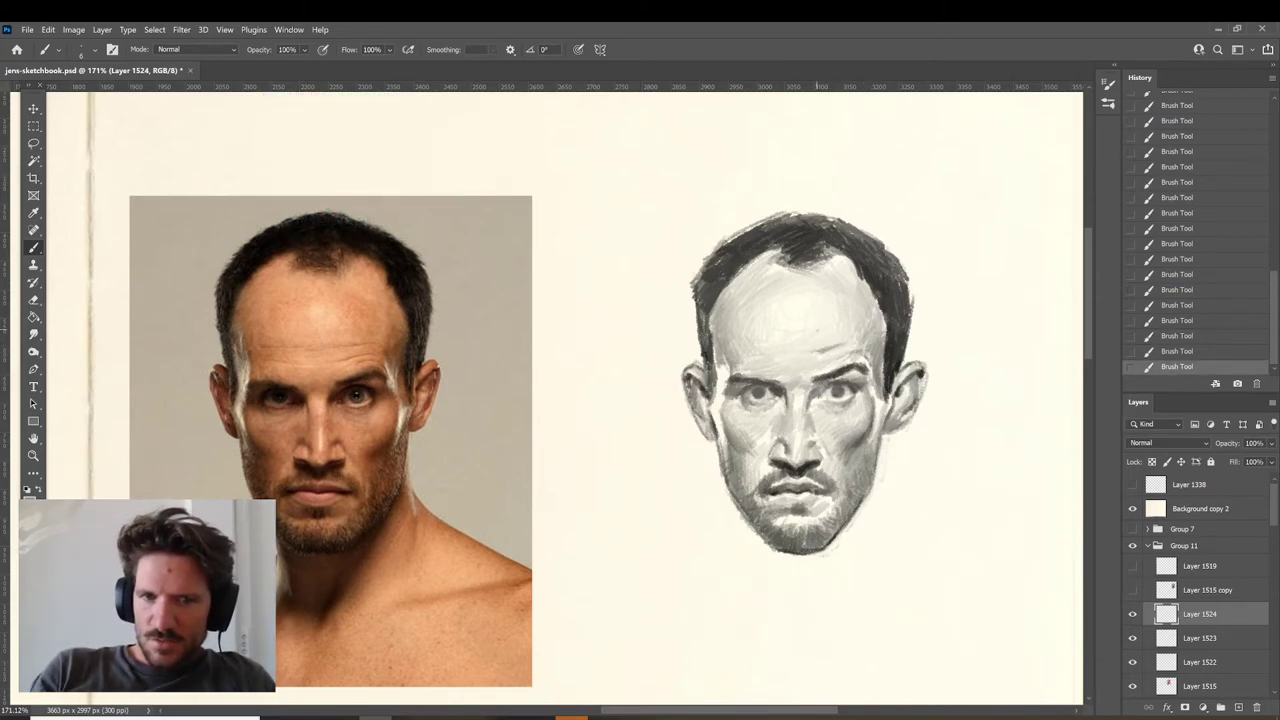
drag(846, 355, 806, 362)
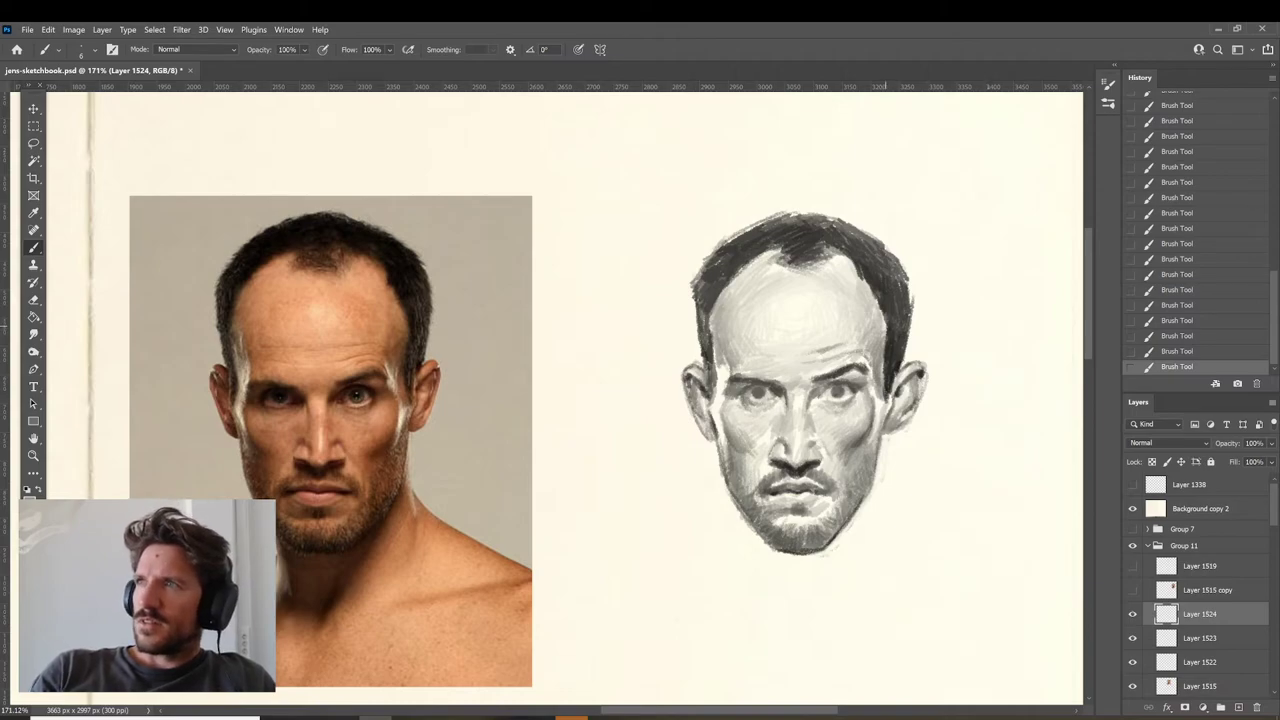
Refine the right-hand eyebrow and temple with greys sampled from the portrait, and save the document.
alt+click(853, 375)
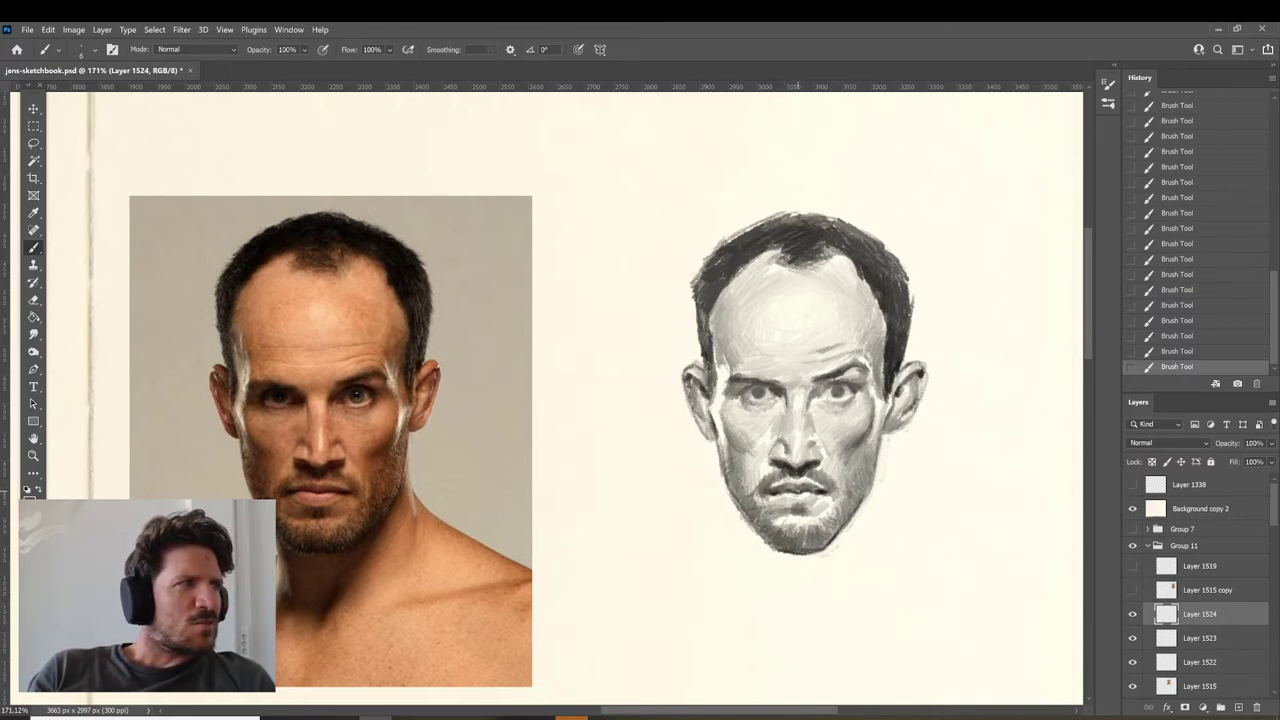
key(ctrl+s)
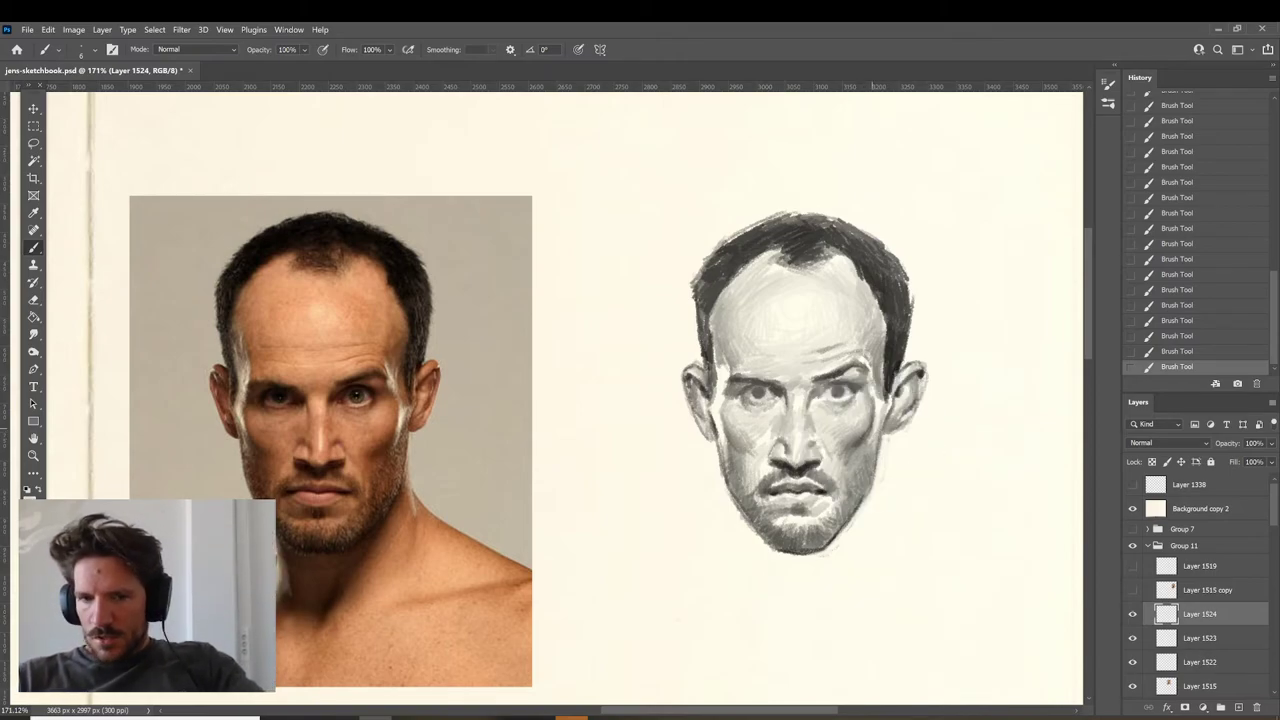
alt+click(882, 430)
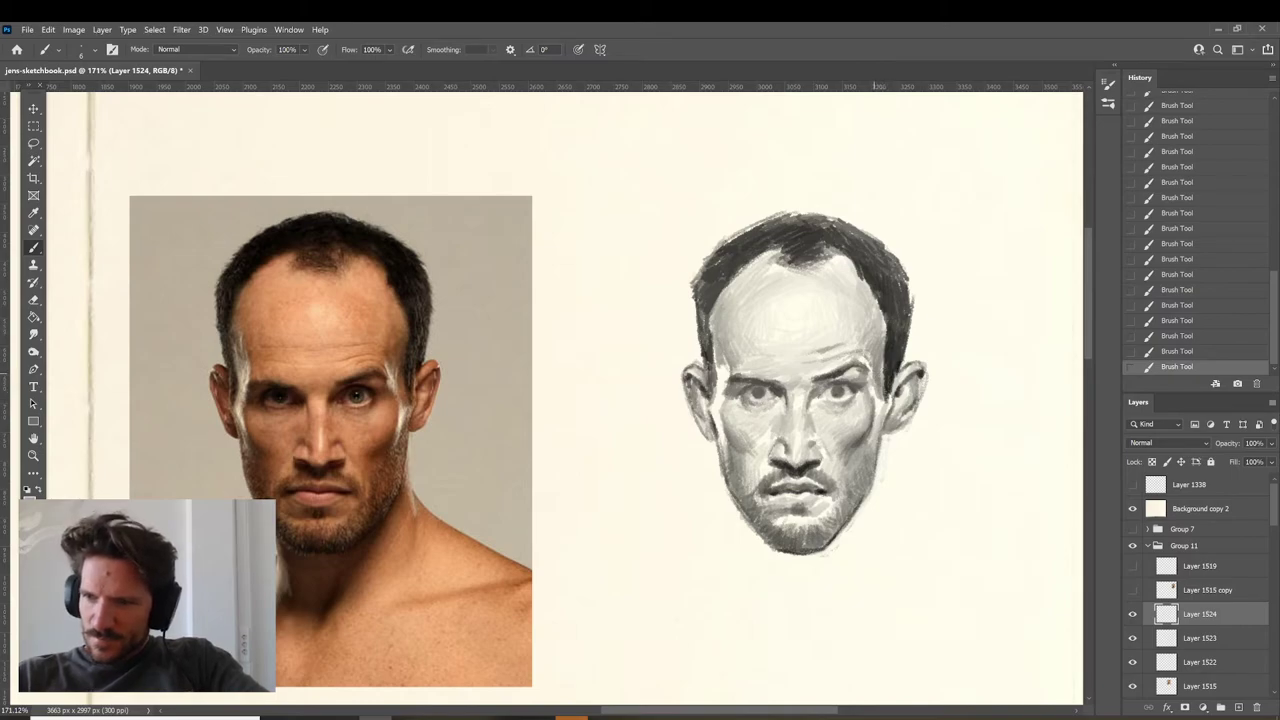
alt+click(890, 357)
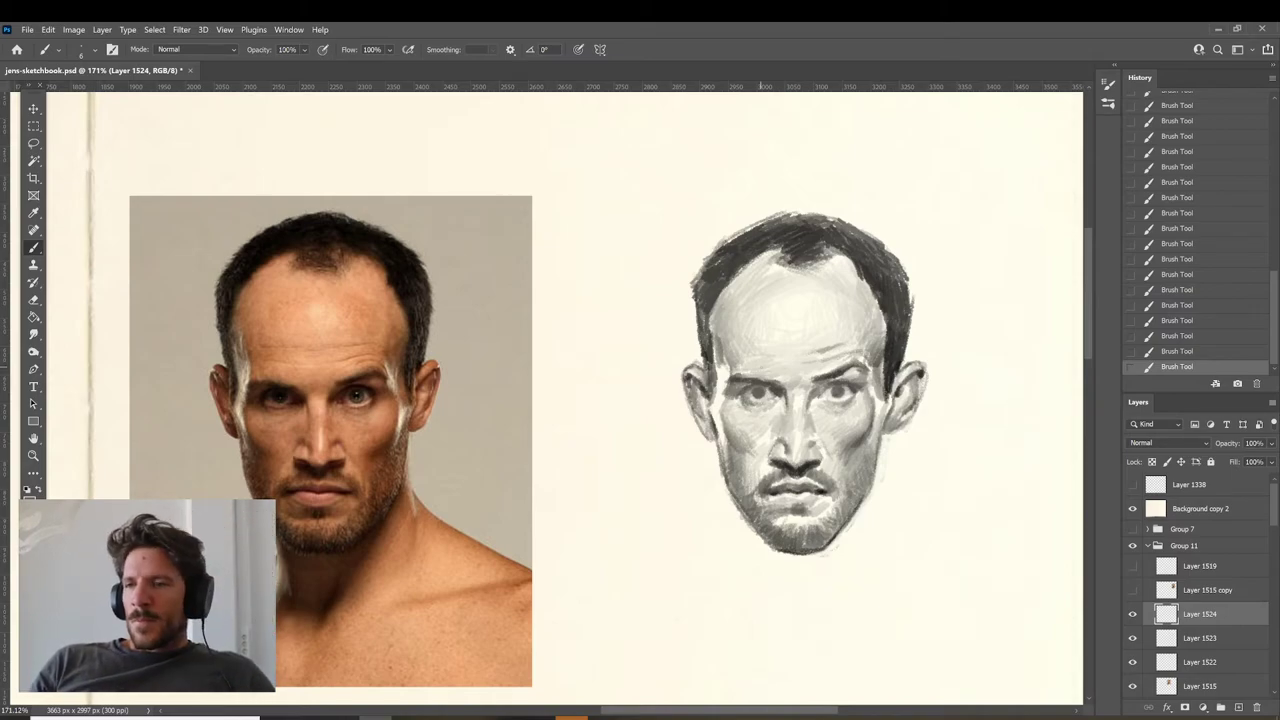
Sketch both sides of the neck below the jaw and extend the right-hand line outward along the shoulder.
mouse_move(884, 507)
mouse_down()
mouse_move(741, 453)
mouse_move(804, 430)
mouse_up()
drag(674, 454, 684, 498)
key(ctrl+z)
drag(672, 454, 681, 499)
drag(678, 465, 684, 503)
drag(797, 382, 806, 442)
drag(808, 442, 906, 496)
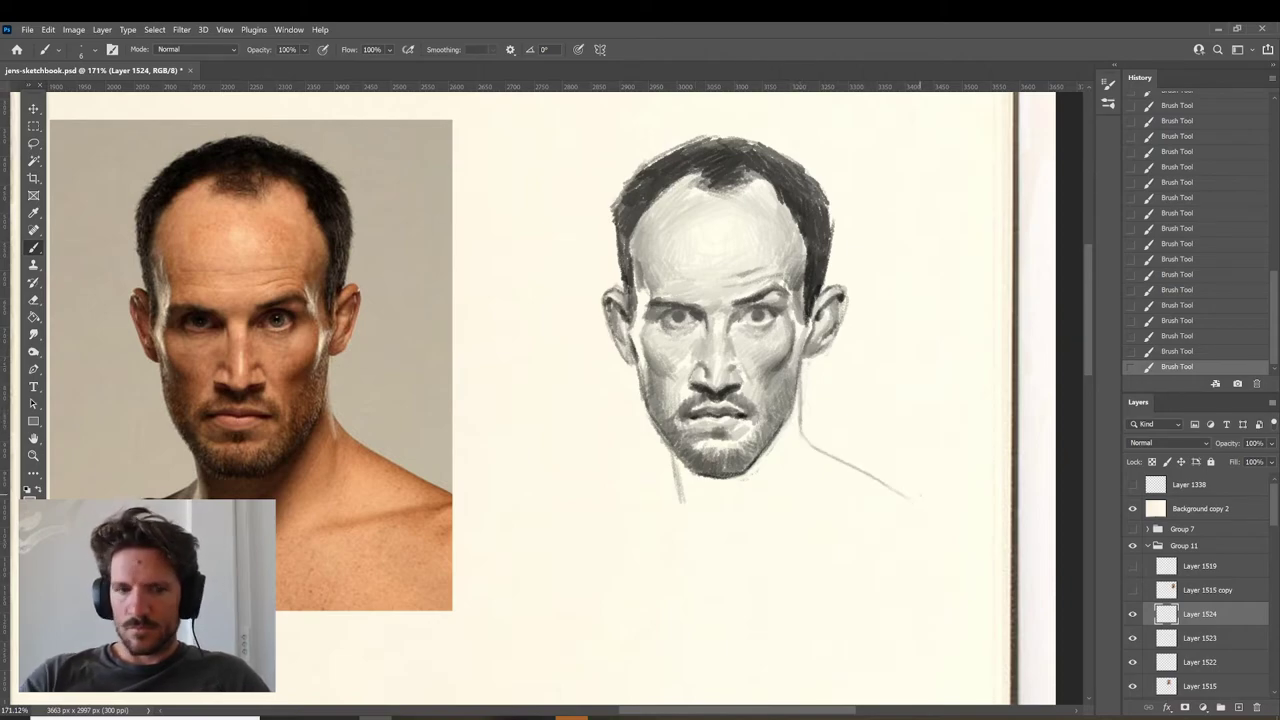
mouse_move(672, 489)
mouse_down()
mouse_move(606, 503)
mouse_move(563, 576)
mouse_up()
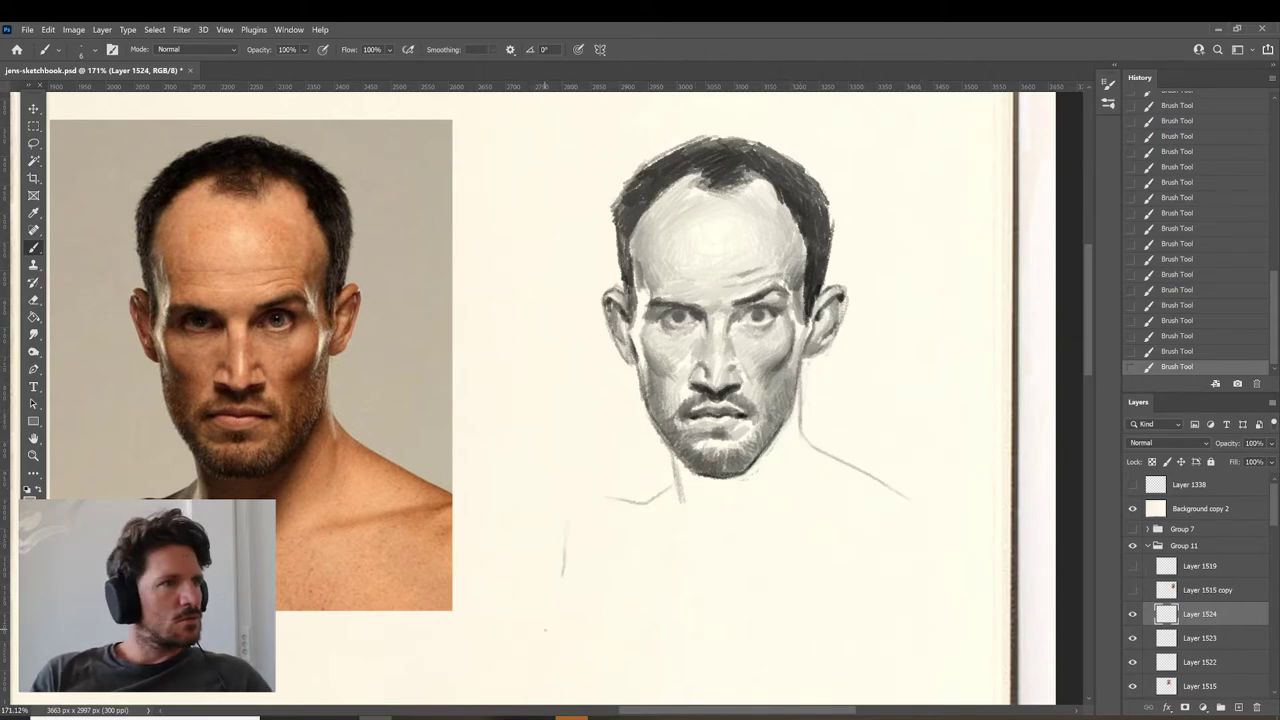
key(ctrl+z)
key(ctrl+z)
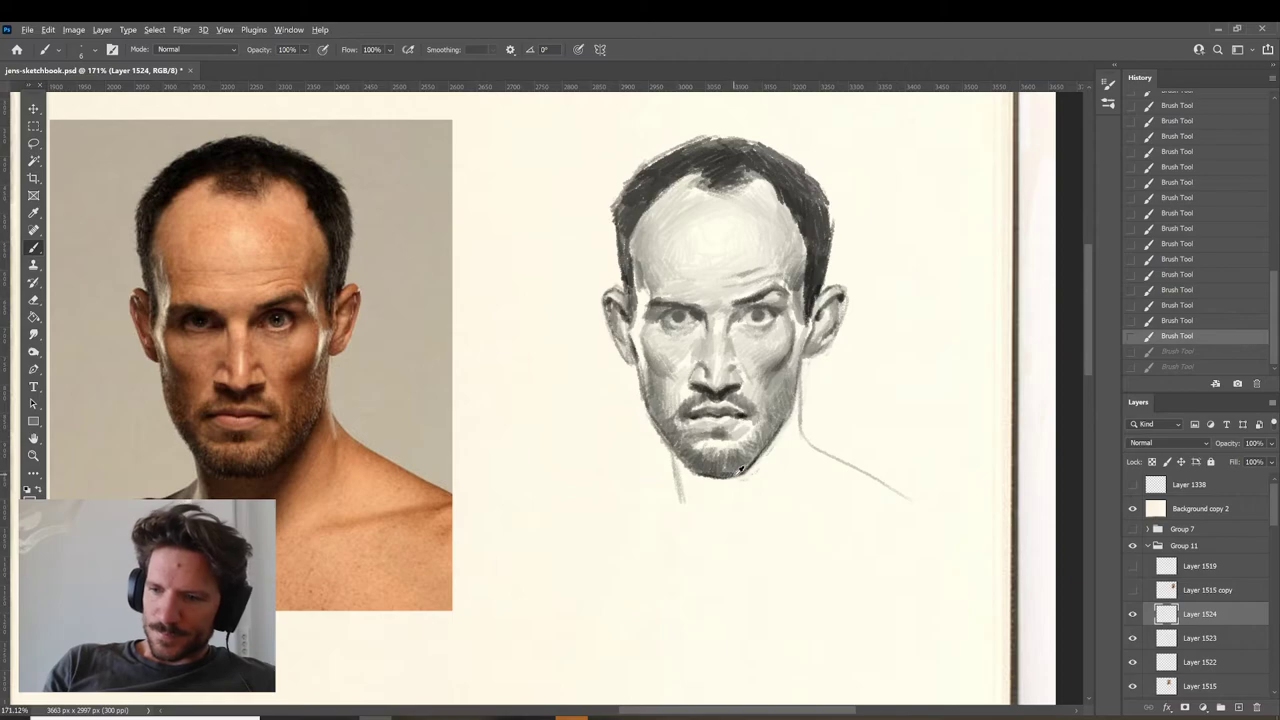
key(ctrl+shift+z)
key(ctrl+shift+z)
drag(680, 440, 686, 505)
mouse_move(800, 384)
mouse_down()
mouse_move(798, 440)
mouse_move(750, 472)
mouse_up()
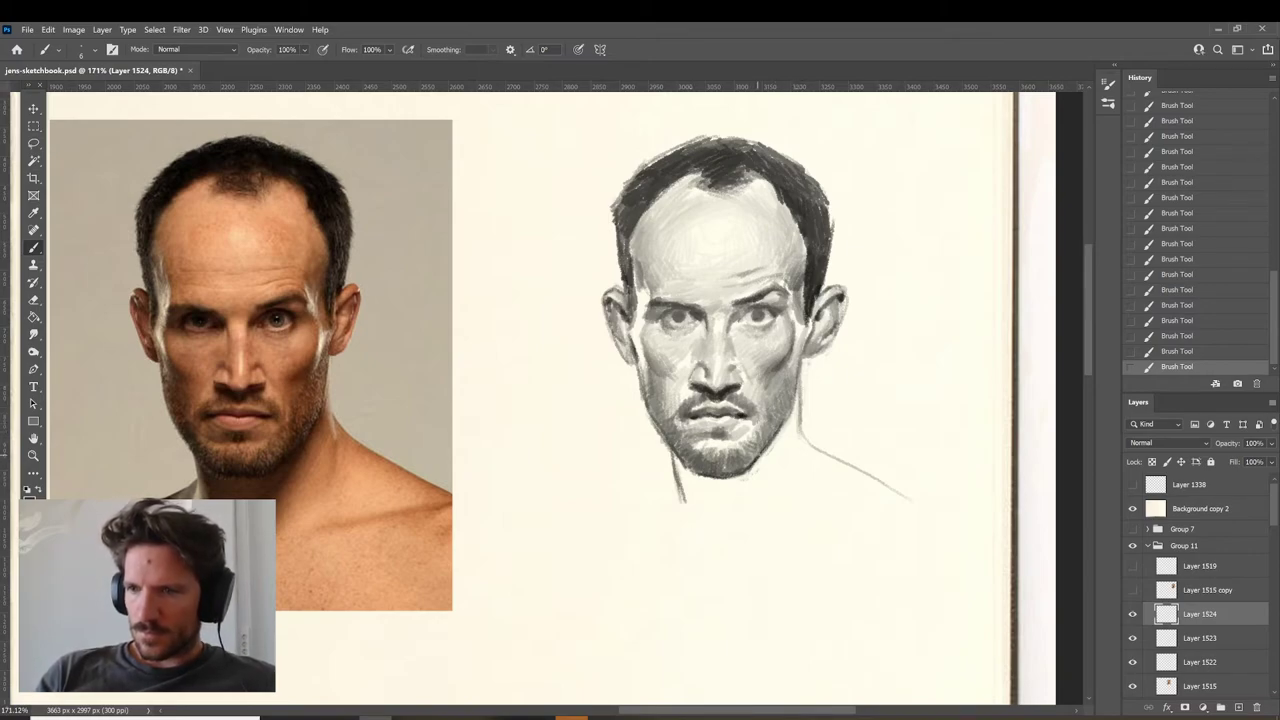
key(ctrl+z)
key(ctrl+z)
key(ctrl+z)
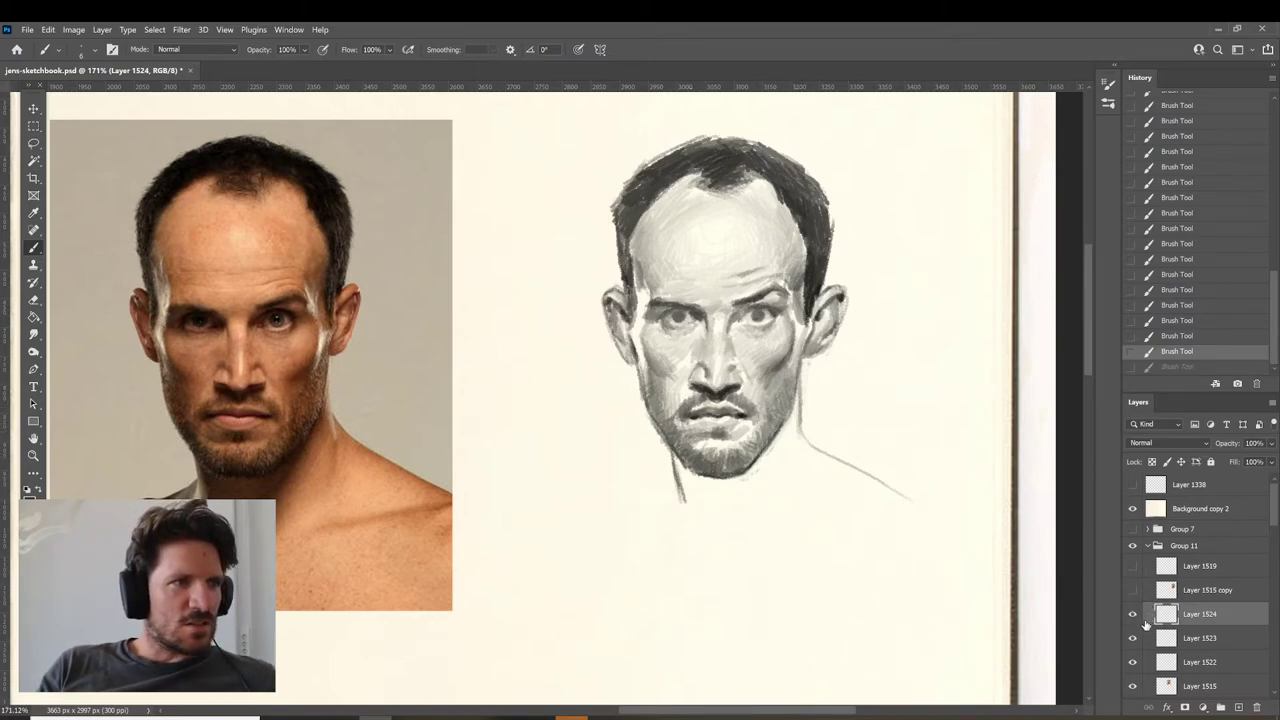
key(ctrl+z)
key(ctrl+z)
key(ctrl+z)
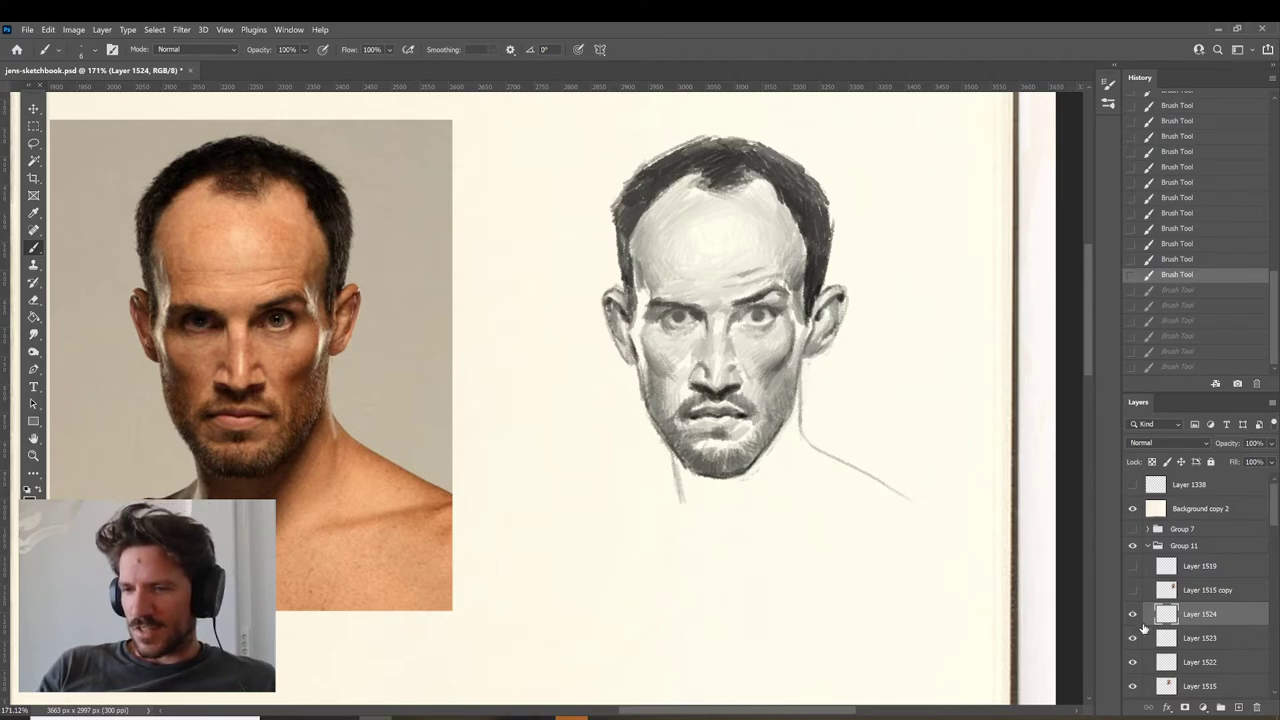
Add a new layer, strengthen the left-hand neck line and draw the left-hand shoulder contour down to the upper arm.
click(1238, 707)
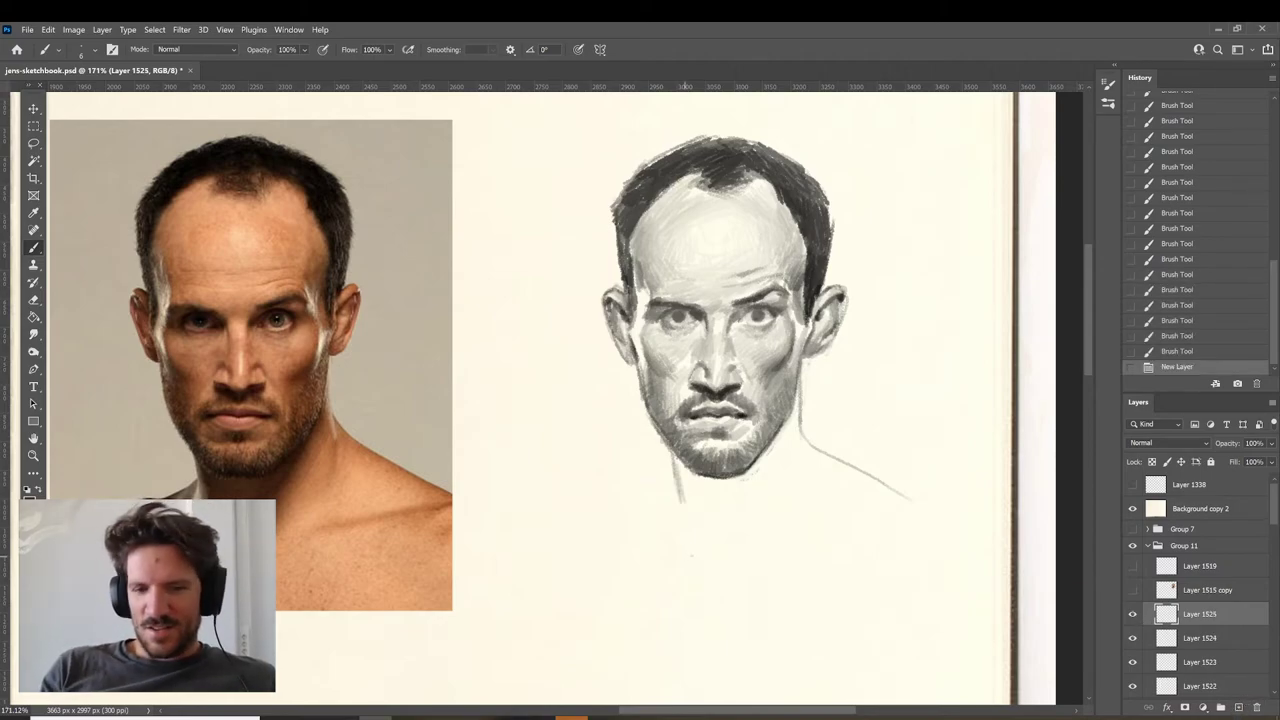
drag(677, 475, 682, 508)
drag(673, 457, 681, 500)
mouse_move(675, 468)
mouse_down()
mouse_move(681, 508)
mouse_move(607, 521)
mouse_move(589, 541)
mouse_move(586, 589)
mouse_up()
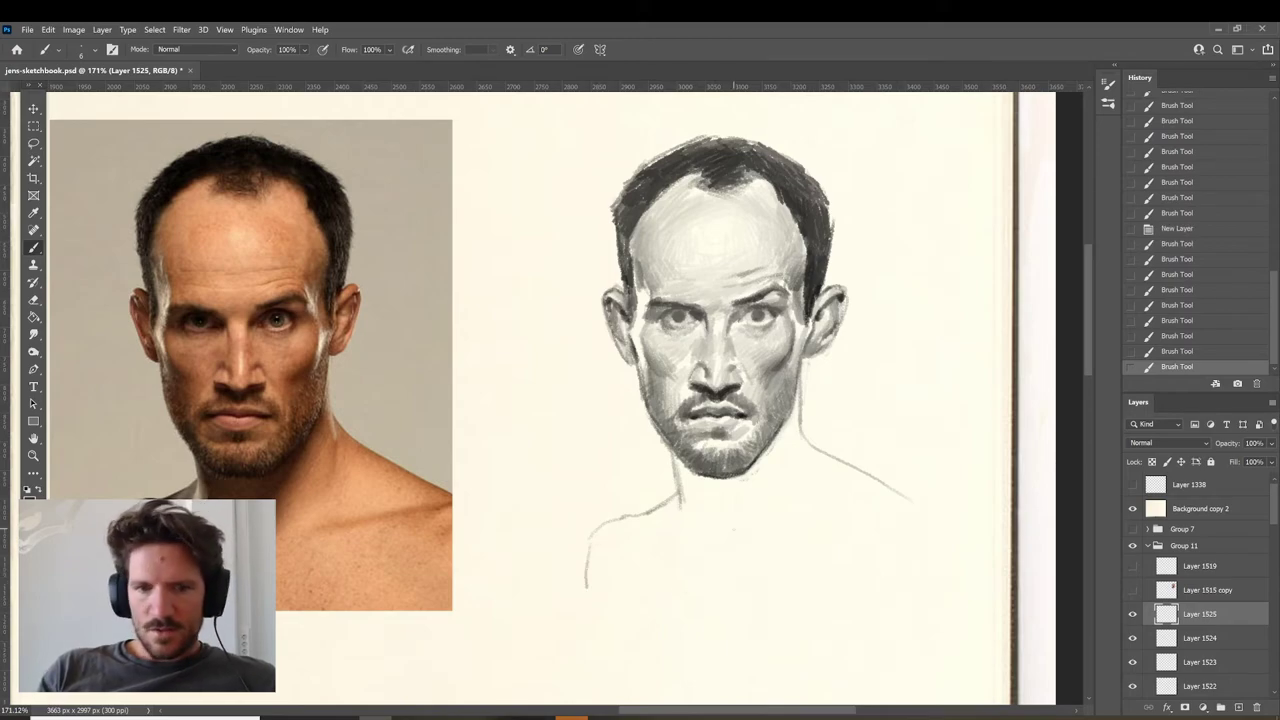
Touch up the shading of the right-hand ear with short brush strokes.
mouse_move(804, 358)
mouse_down()
mouse_move(806, 392)
mouse_move(795, 391)
mouse_up()
key(ctrl+z)
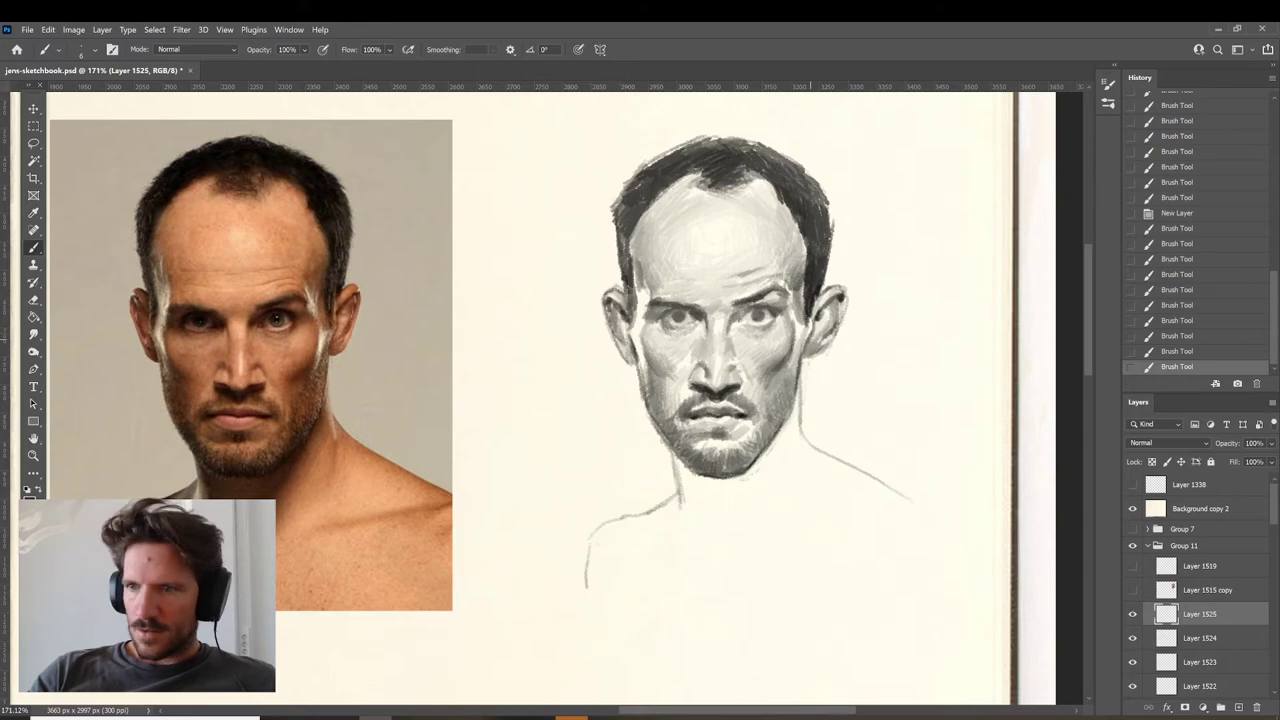
drag(812, 332, 815, 346)
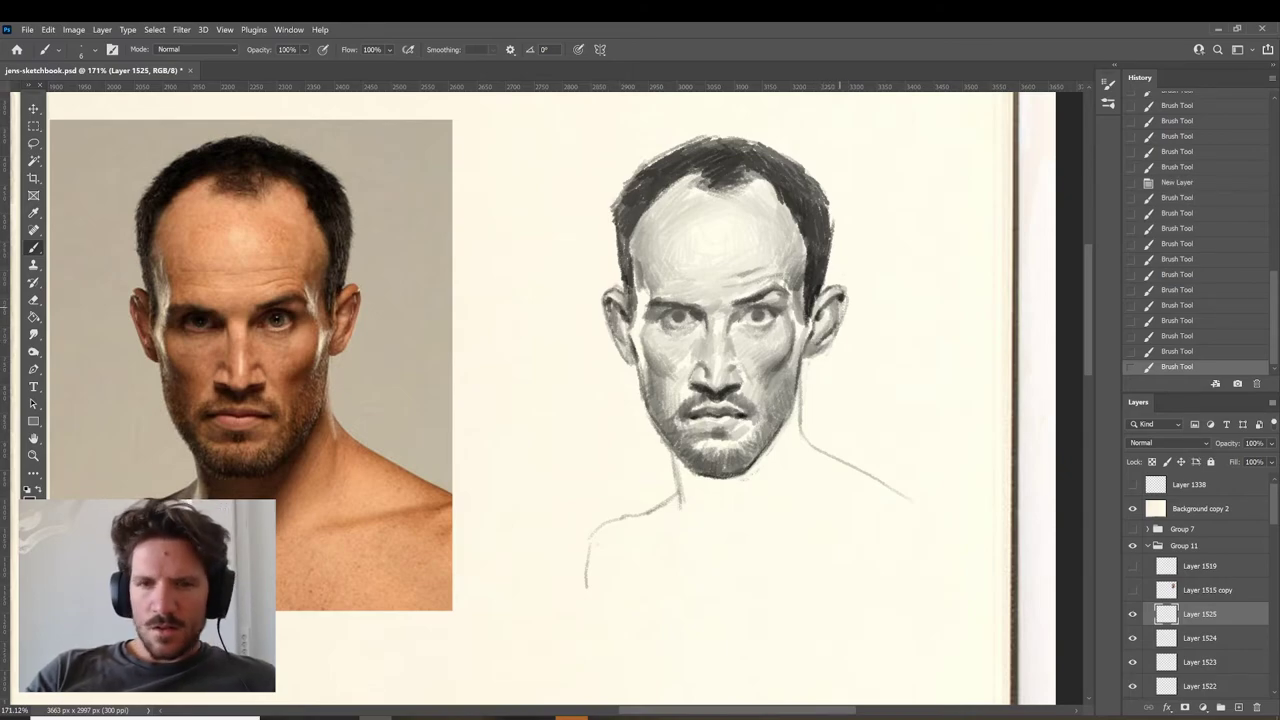
drag(840, 308, 835, 320)
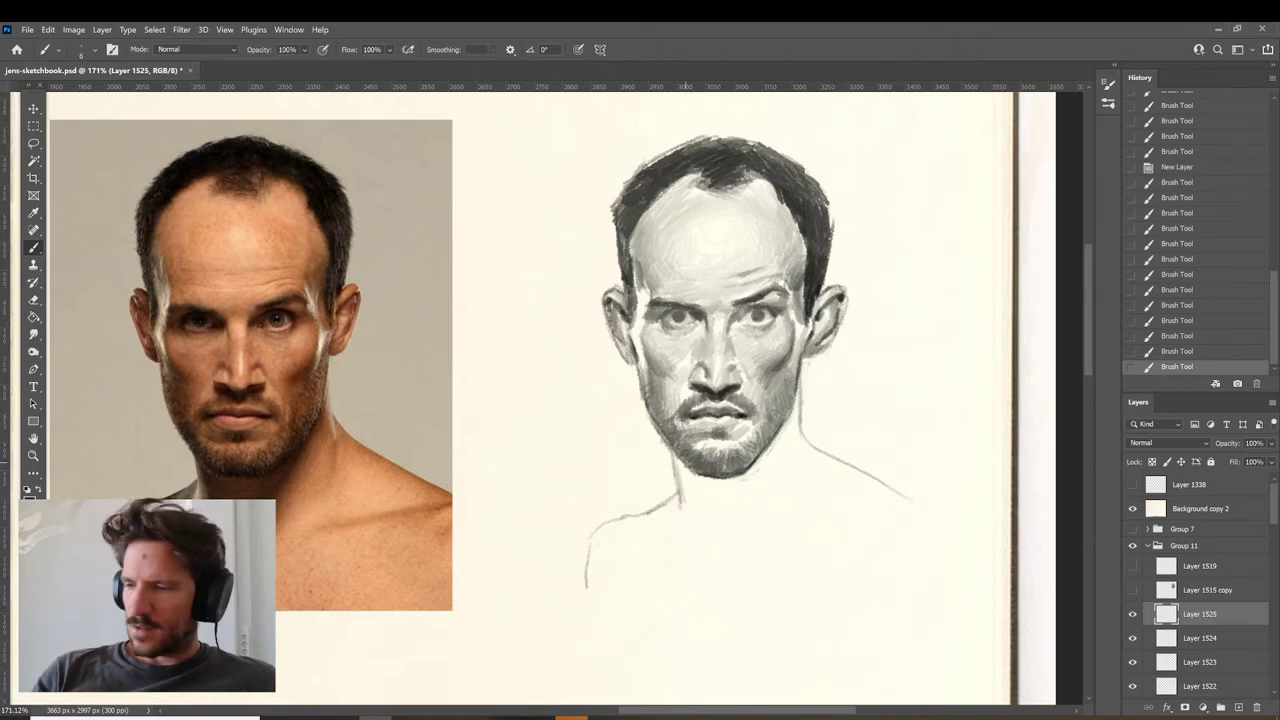
Start the shadow beneath the chin and draw its diagonal right-hand edge and the left-hand neck edge.
mouse_move(683, 455)
mouse_down()
mouse_move(686, 495)
mouse_move(686, 474)
mouse_move(682, 486)
mouse_move(695, 473)
mouse_move(690, 487)
mouse_move(714, 482)
mouse_move(690, 496)
mouse_up()
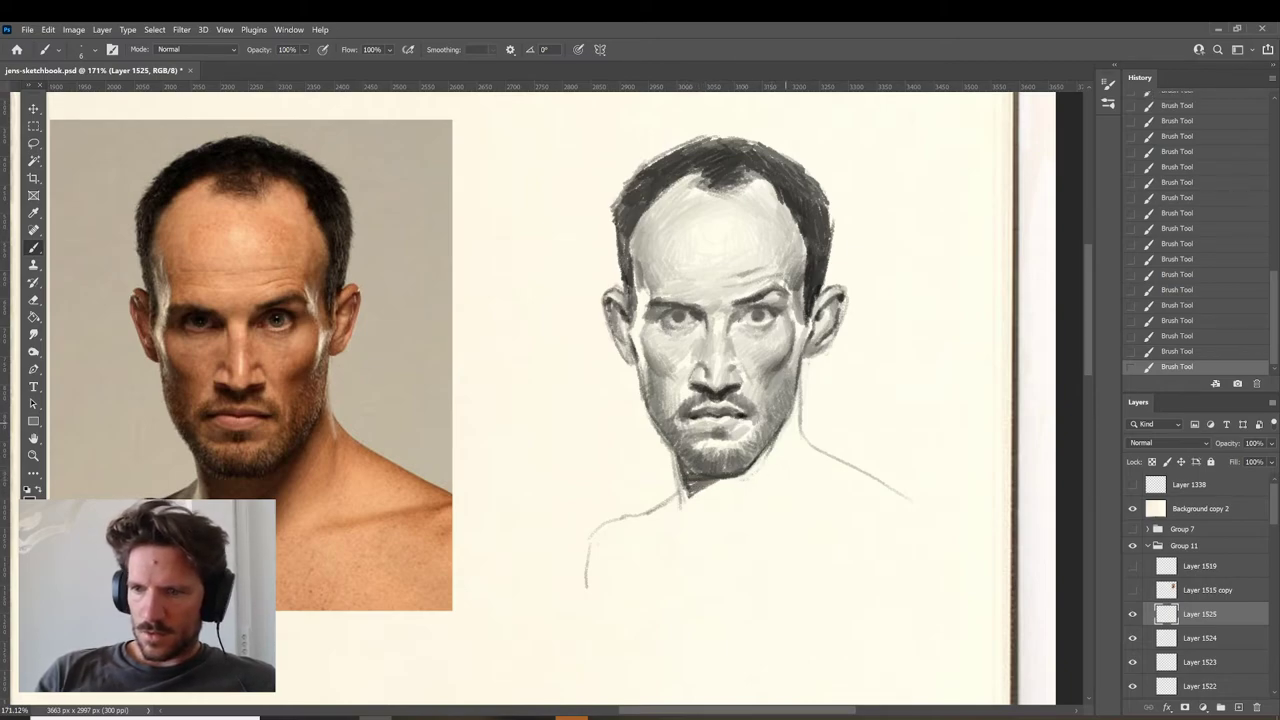
drag(786, 424, 747, 500)
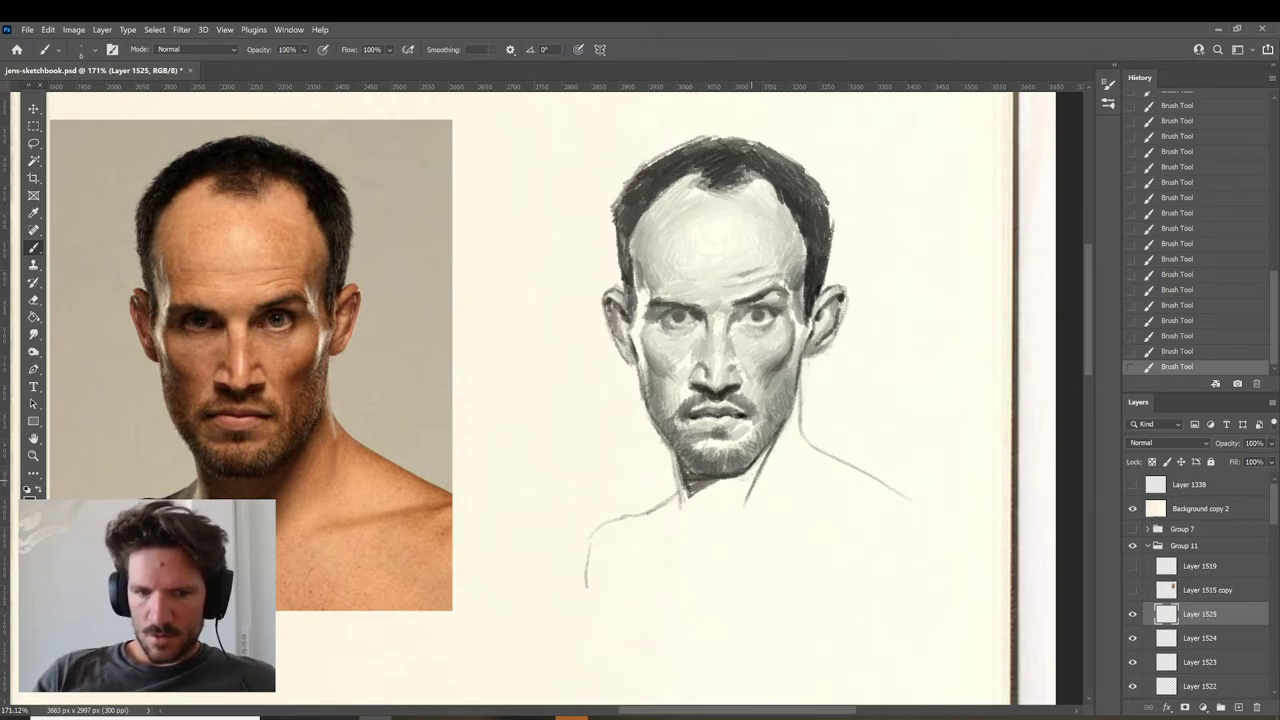
drag(671, 449, 678, 508)
drag(674, 451, 681, 485)
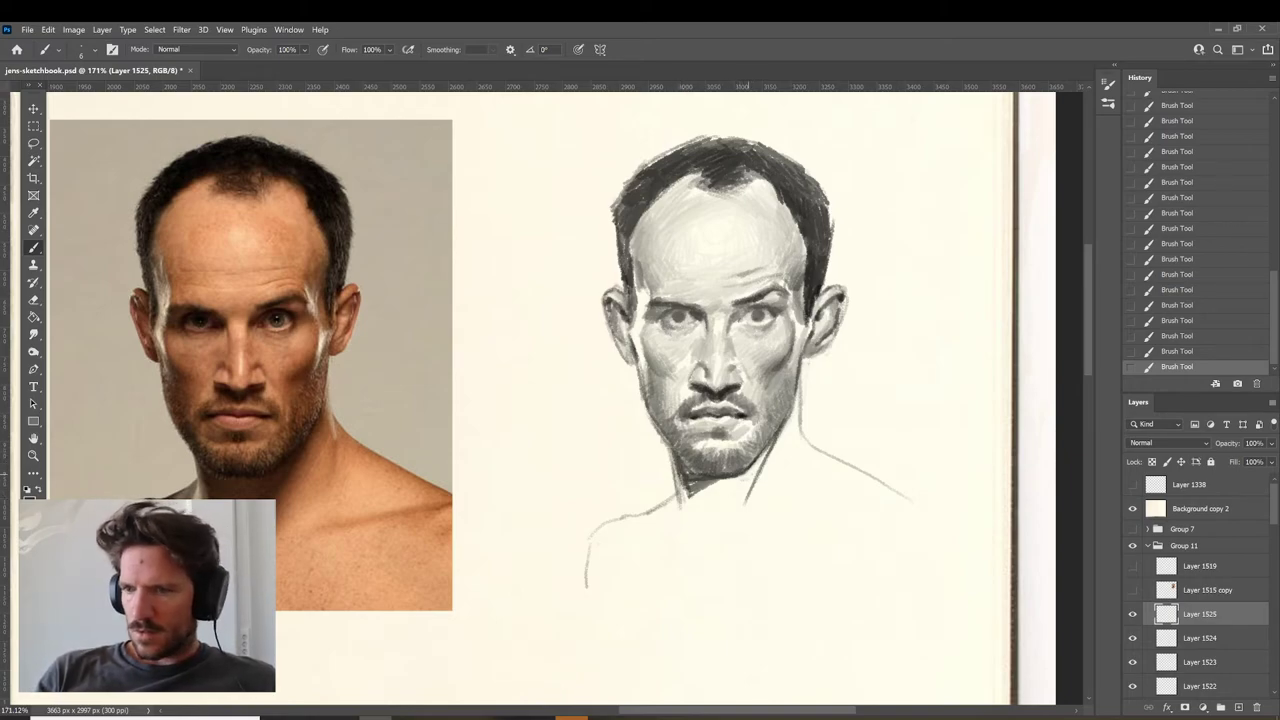
Fill the neck shadow under the chin with dense, dark diagonal hatching.
mouse_move(722, 480)
mouse_down()
mouse_move(687, 492)
mouse_move(754, 476)
mouse_up()
mouse_move(680, 510)
mouse_down()
mouse_move(758, 472)
mouse_move(754, 484)
mouse_up()
drag(708, 542, 776, 432)
mouse_move(738, 482)
mouse_down()
mouse_move(706, 530)
mouse_move(700, 514)
mouse_up()
drag(726, 480, 686, 503)
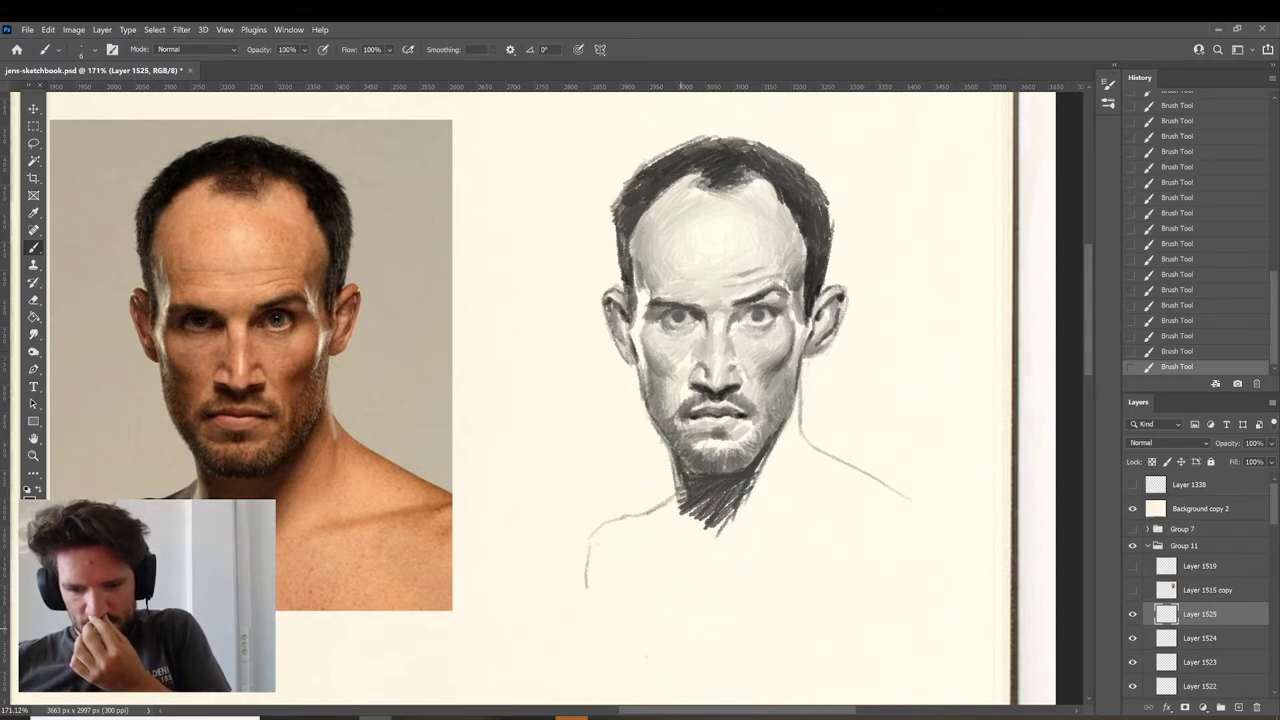
mouse_move(540, 715)
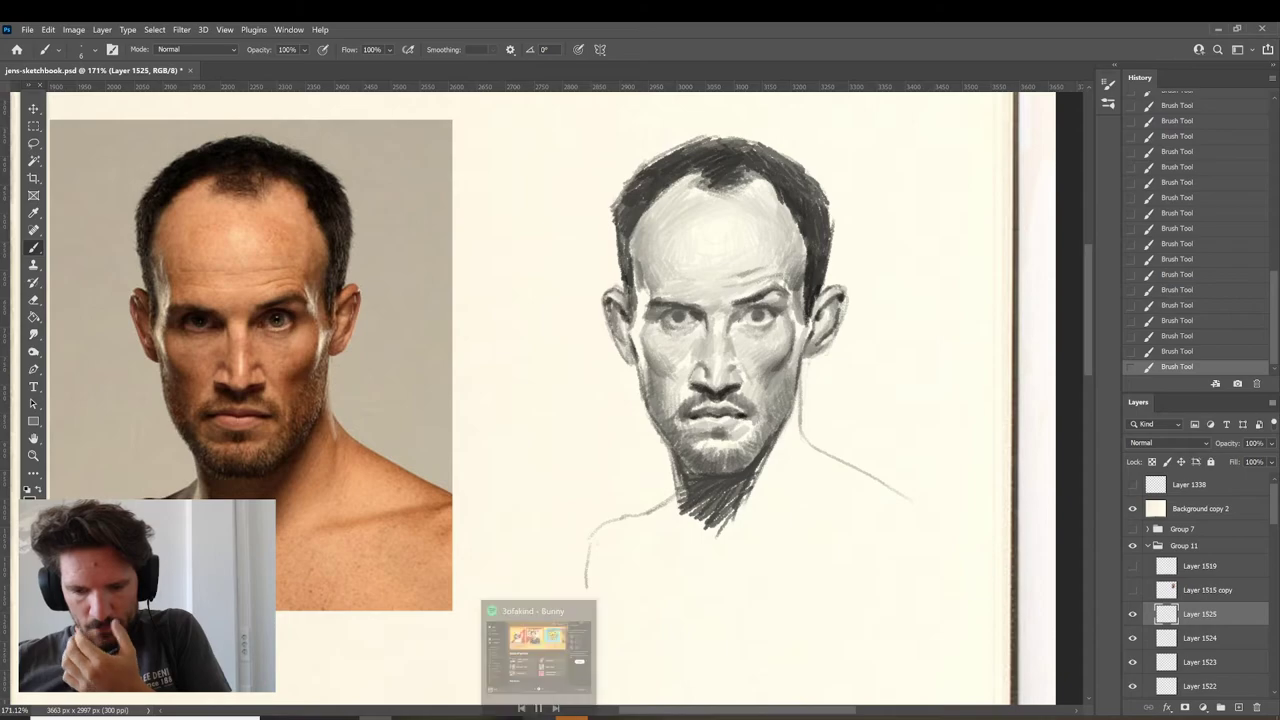
click(540, 701)
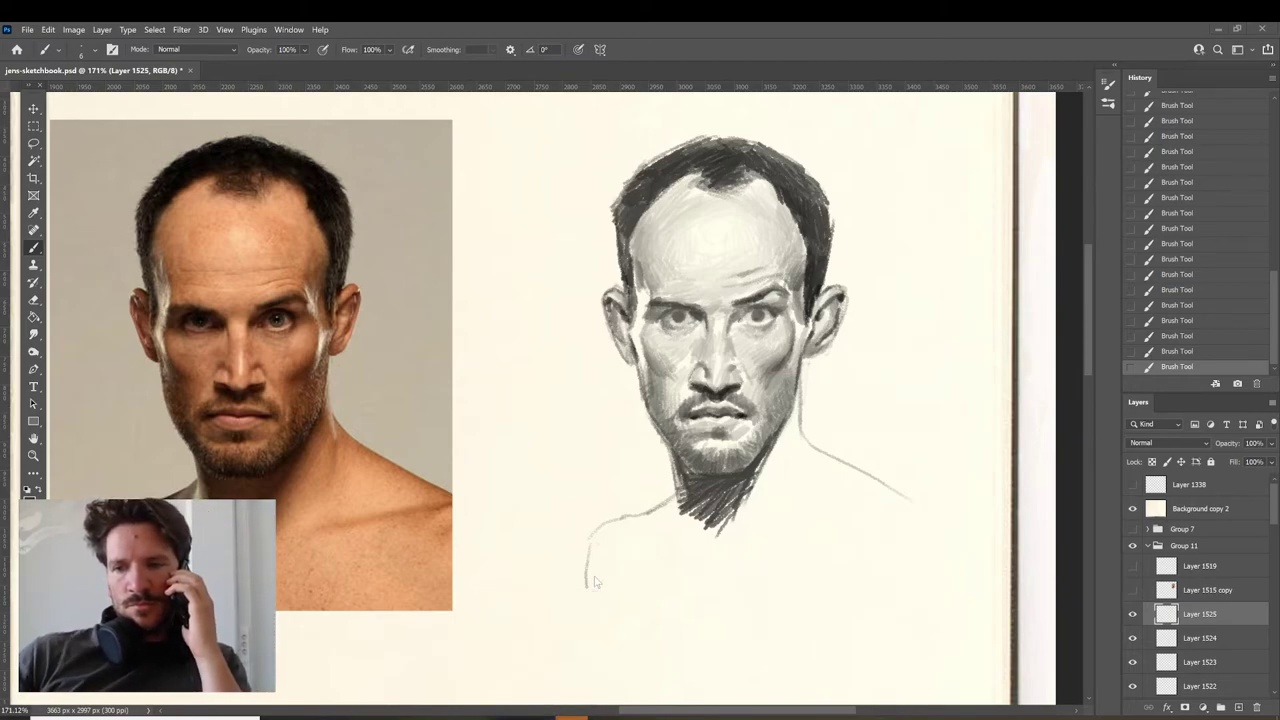
Hatch the left-hand base of the neck and redraw the shoulder and upper-arm contour farther out in a sampled grey.
click(675, 492)
mouse_move(677, 490)
mouse_down()
mouse_move(661, 505)
mouse_move(672, 493)
mouse_move(689, 505)
mouse_move(626, 524)
mouse_move(656, 531)
mouse_up()
mouse_move(685, 506)
mouse_down()
mouse_move(661, 531)
mouse_move(644, 522)
mouse_up()
alt+click(701, 500)
mouse_move(674, 498)
mouse_down()
mouse_move(590, 528)
mouse_move(576, 590)
mouse_up()
drag(580, 546, 572, 610)
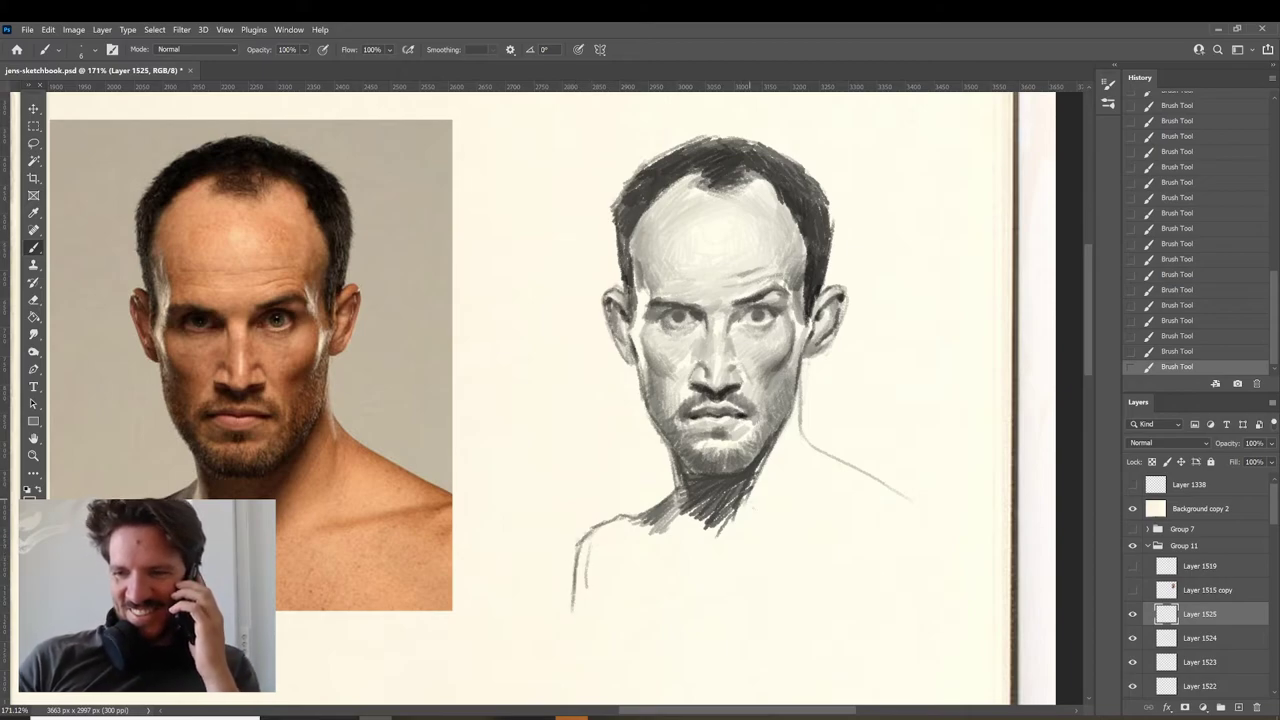
Shade the right-hand side of the neck with vertical strokes below the ear in greys sampled from the drawing.
alt+click(800, 417)
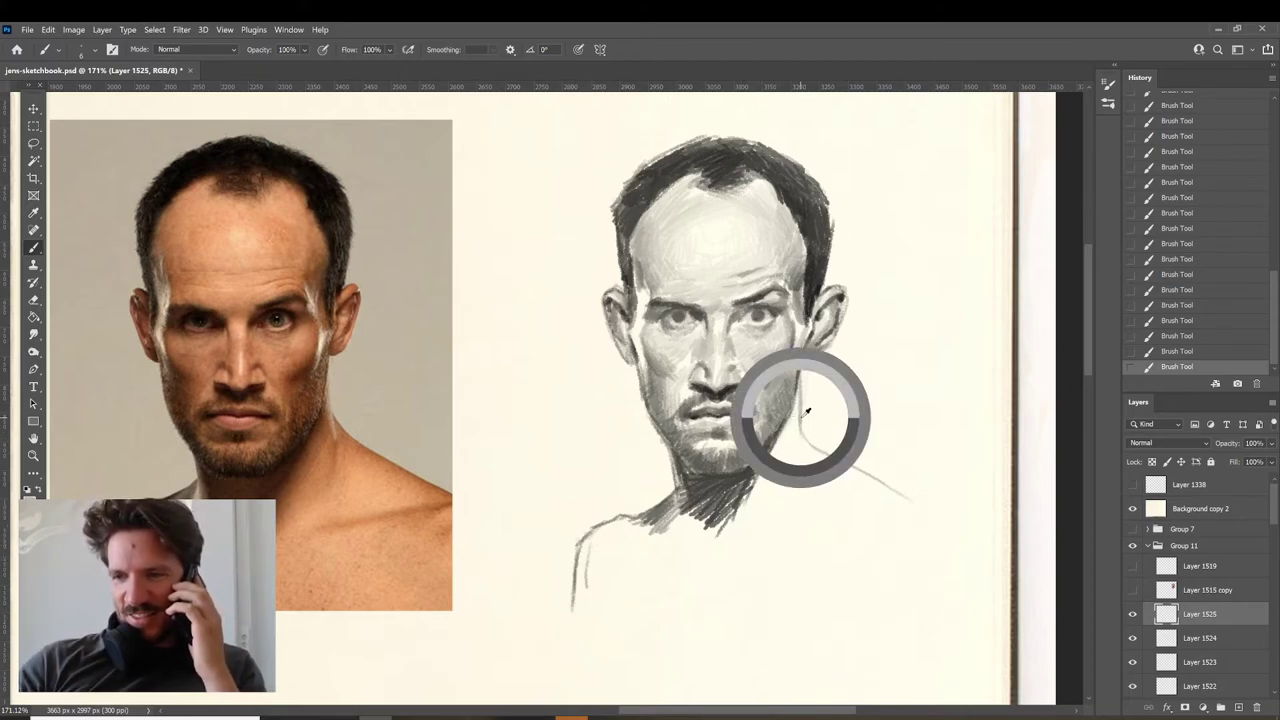
drag(804, 358, 795, 466)
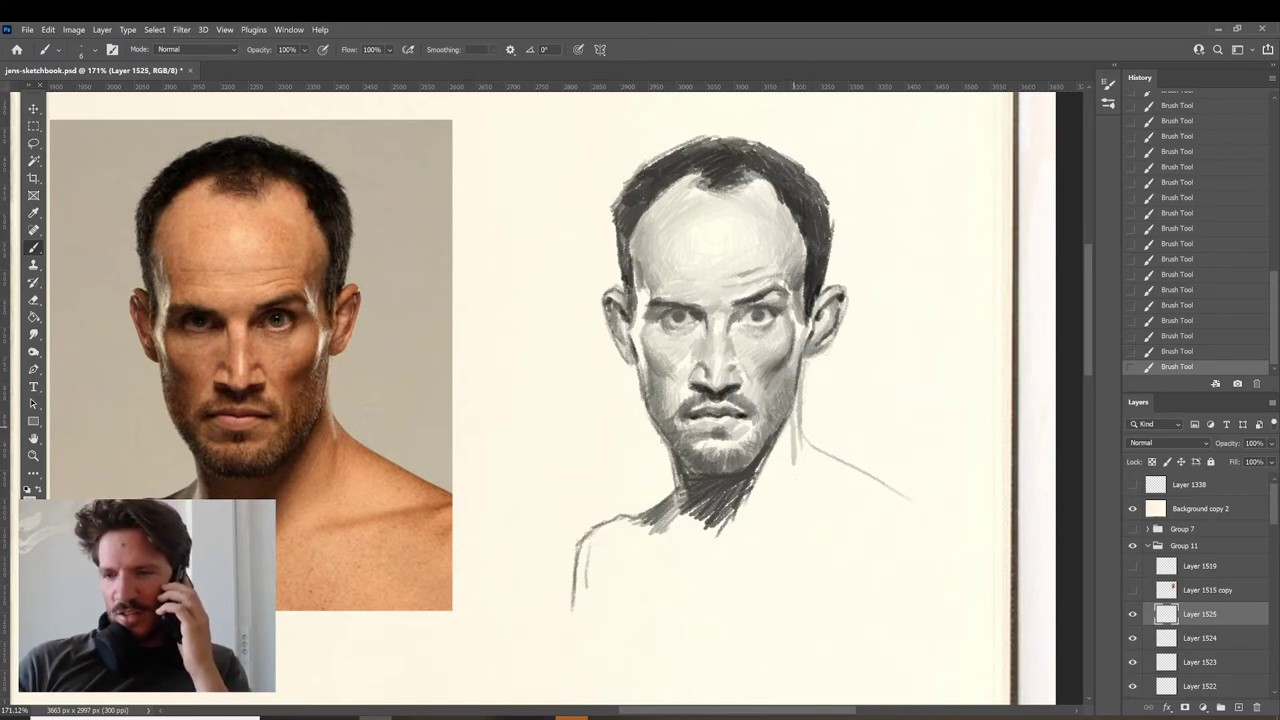
alt+click(780, 427)
drag(791, 417, 790, 450)
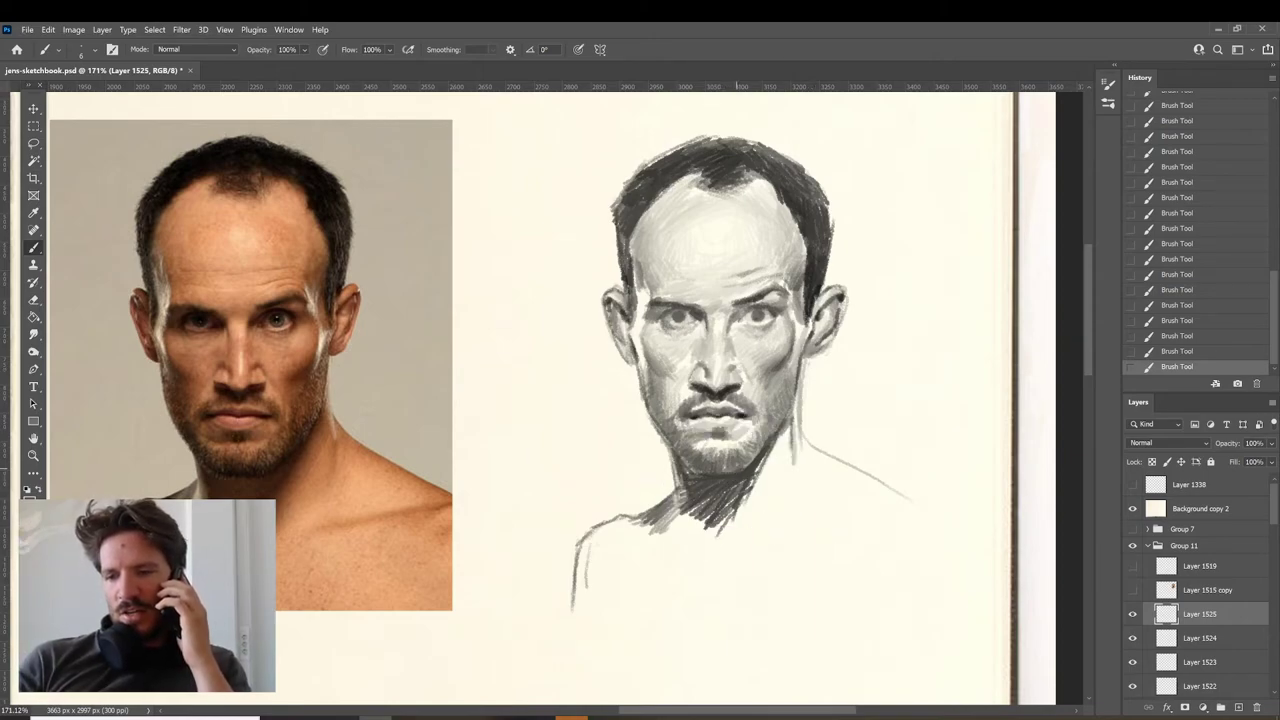
Redraw the left-hand shoulder and upper-arm contour slightly farther out in a dark grey sampled from the neck shadow.
alt+click(719, 477)
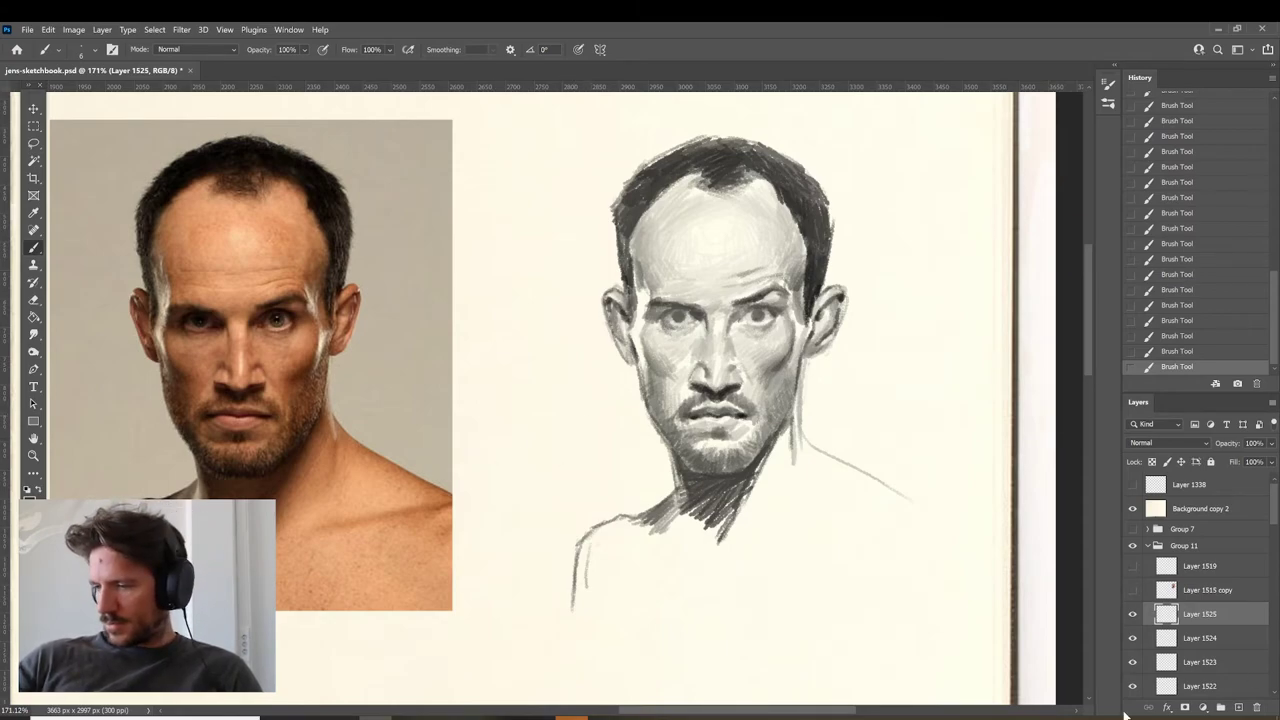
click(538, 700)
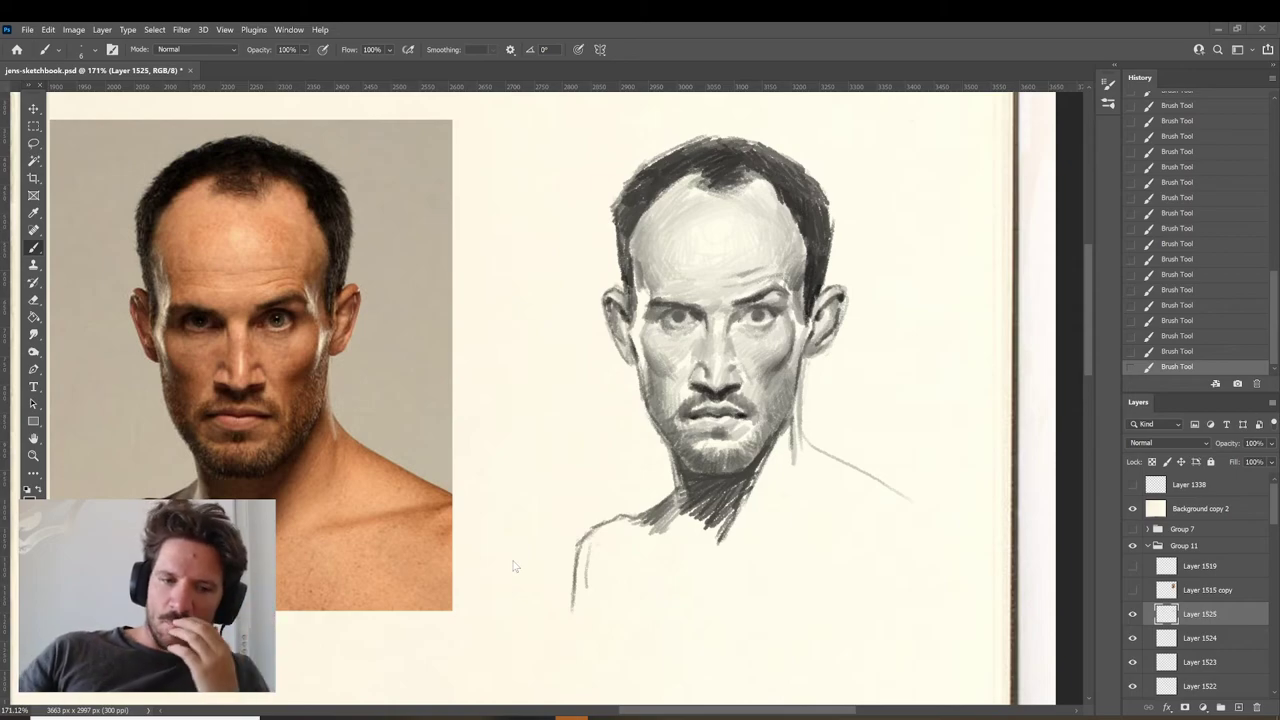
alt+click(720, 487)
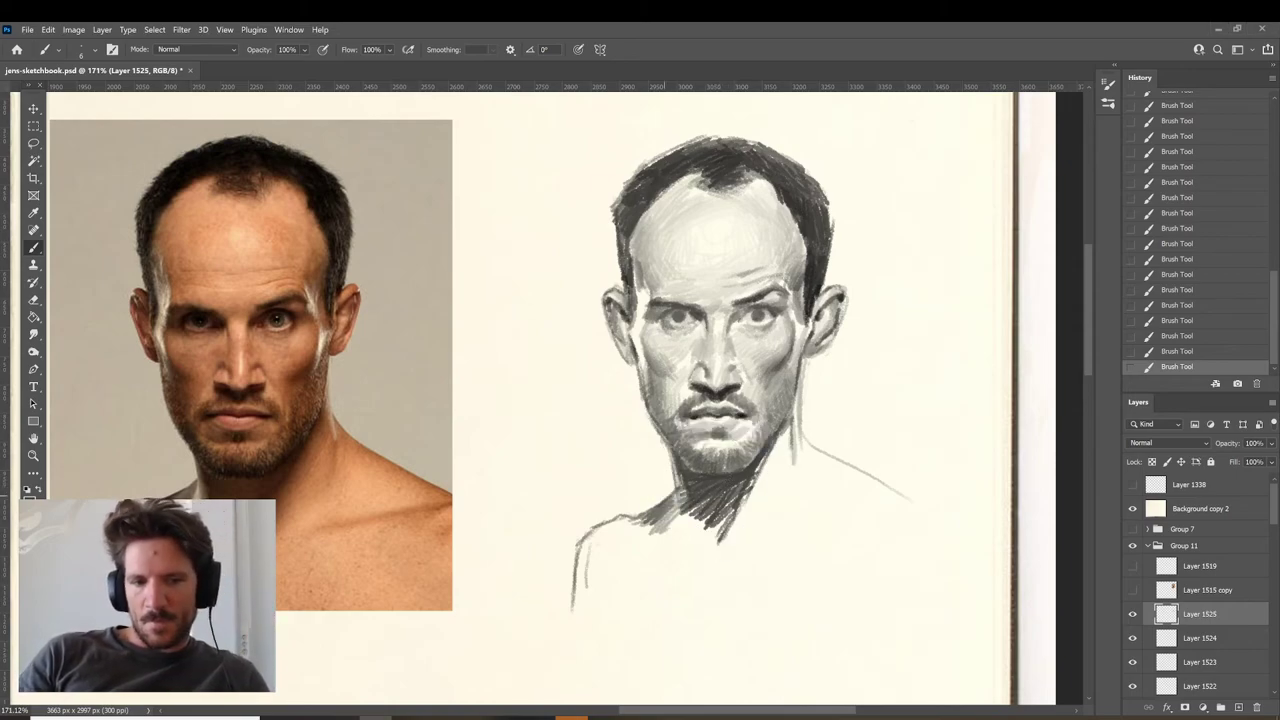
mouse_move(676, 491)
mouse_down()
mouse_move(568, 550)
mouse_move(570, 618)
mouse_up()
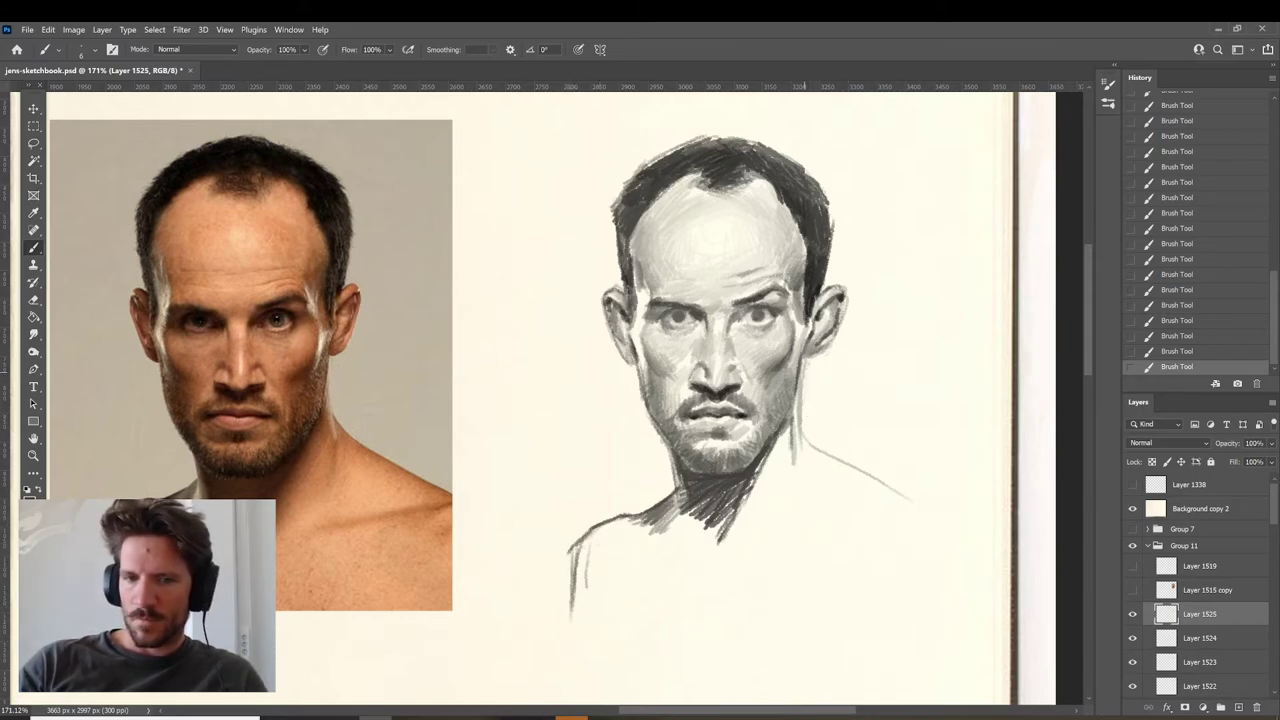
Reinforce the right-hand neck edge below the ear and extend the hatched neck shadow across the base of the neck.
drag(800, 369, 804, 442)
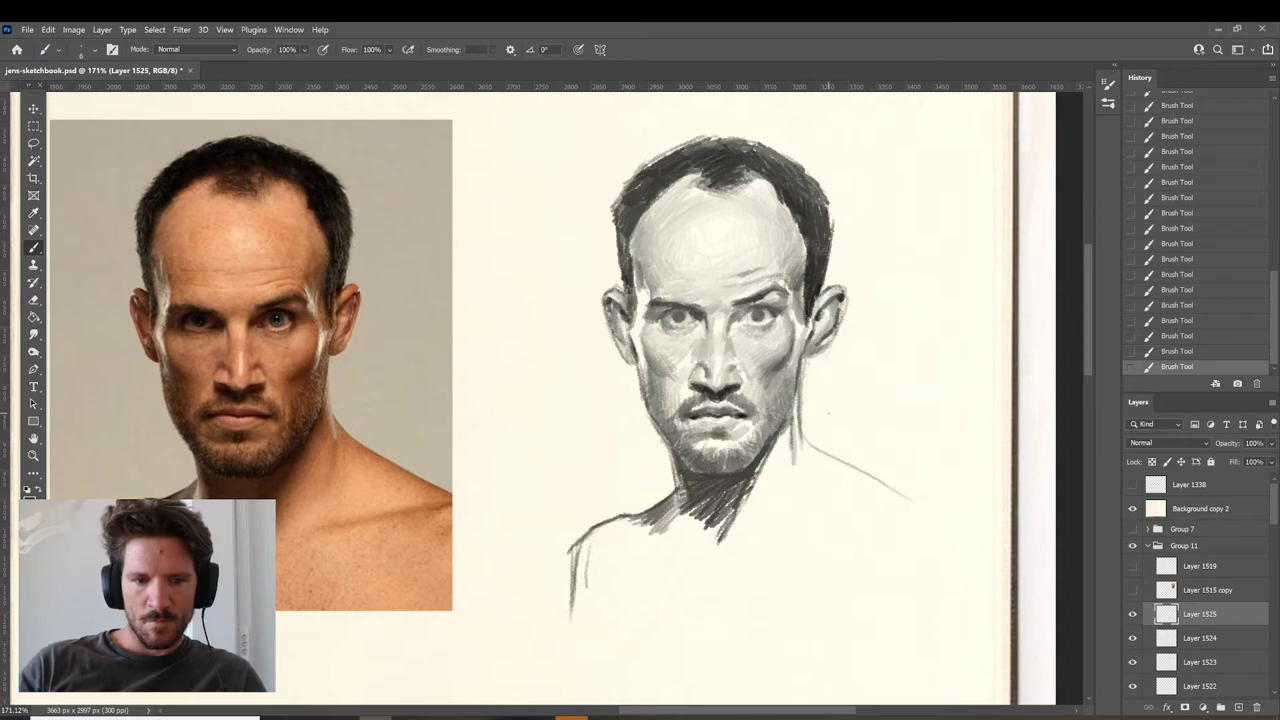
mouse_move(632, 524)
mouse_down()
mouse_move(686, 528)
mouse_move(704, 545)
mouse_move(660, 534)
mouse_up()
alt+click(716, 517)
mouse_move(730, 512)
mouse_down()
mouse_move(696, 538)
mouse_move(712, 550)
mouse_up()
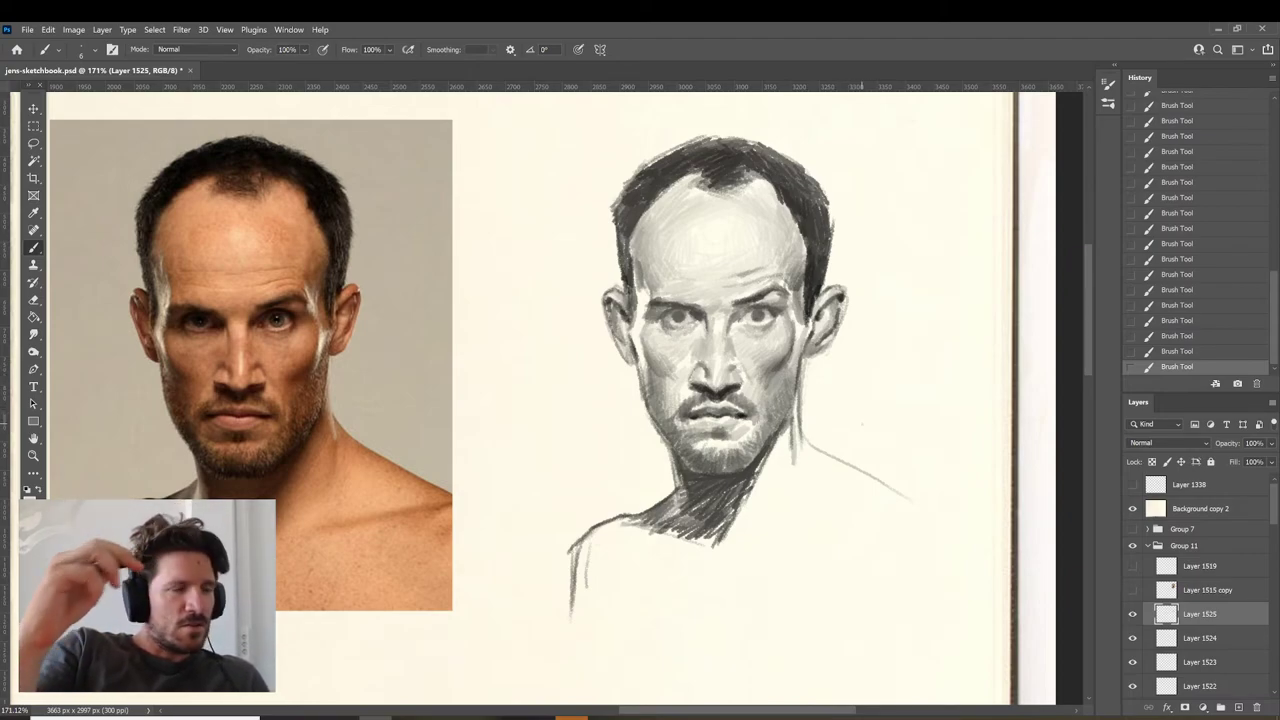
Shade the right-hand side of the neck with light diagonal hatching running down from the jaw towards the collarbone.
drag(796, 405, 786, 470)
drag(790, 452, 782, 476)
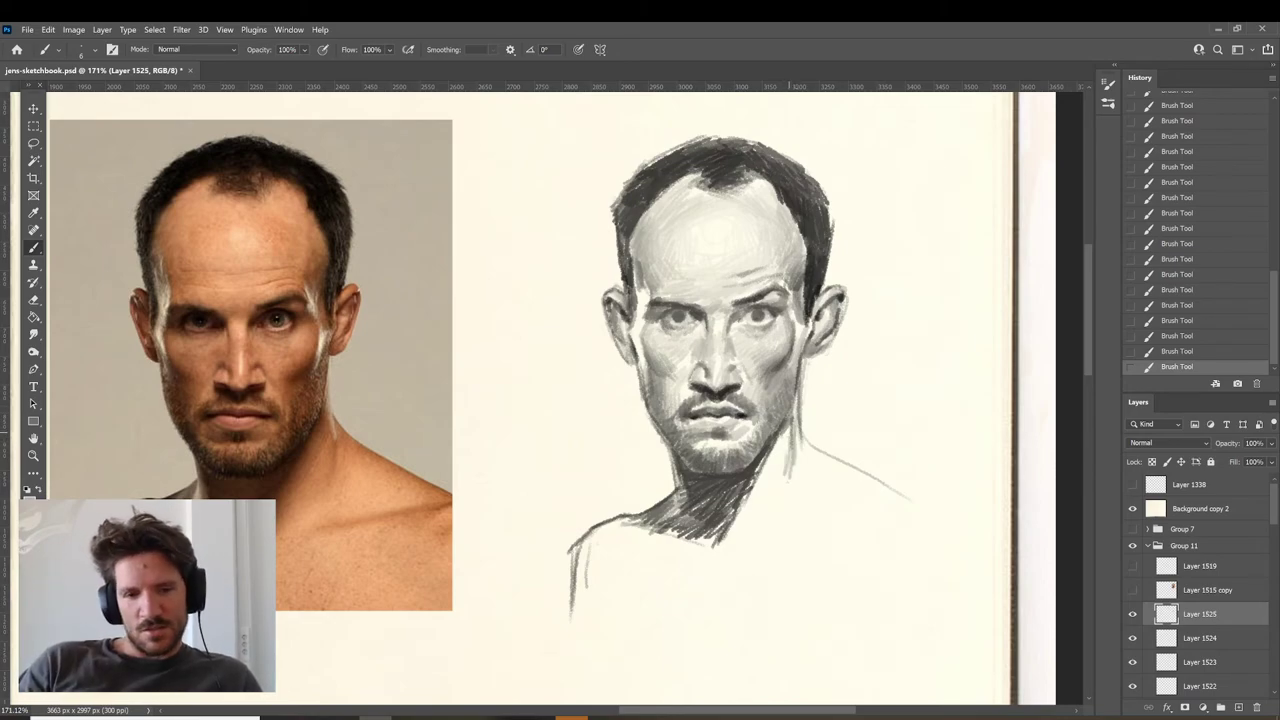
drag(788, 432, 769, 459)
drag(787, 438, 757, 483)
drag(787, 449, 751, 507)
drag(783, 471, 762, 502)
mouse_move(792, 464)
mouse_down()
mouse_move(774, 496)
mouse_move(788, 498)
mouse_up()
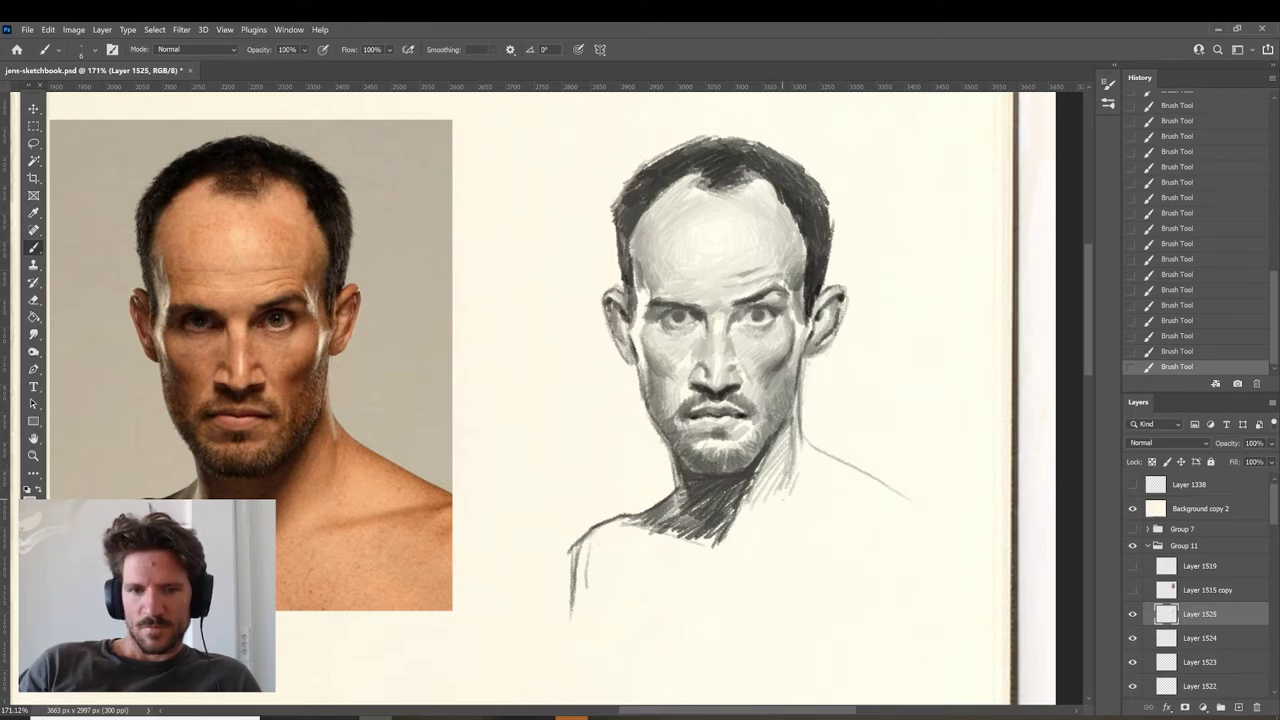
drag(810, 440, 804, 462)
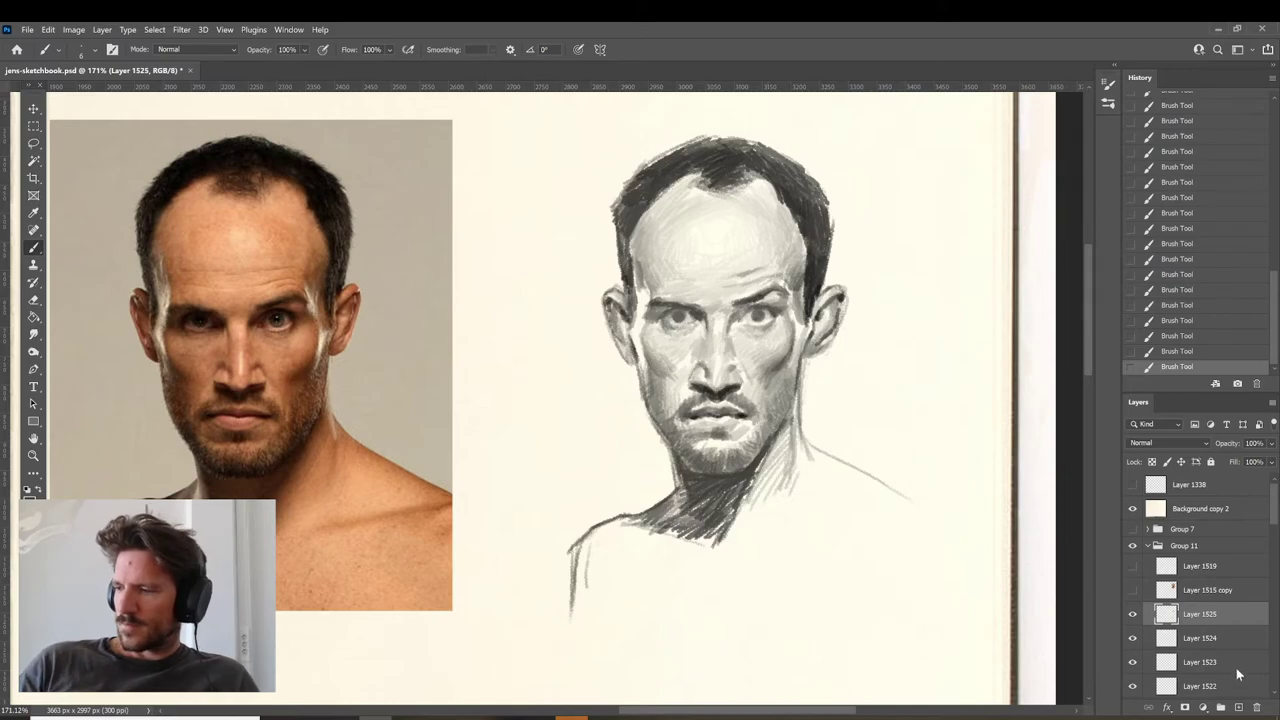
Trace the reference photo's left-hand shoulder on a new layer, move the tracing to the drawn shoulder for comparison, and delete the layer.
click(1238, 707)
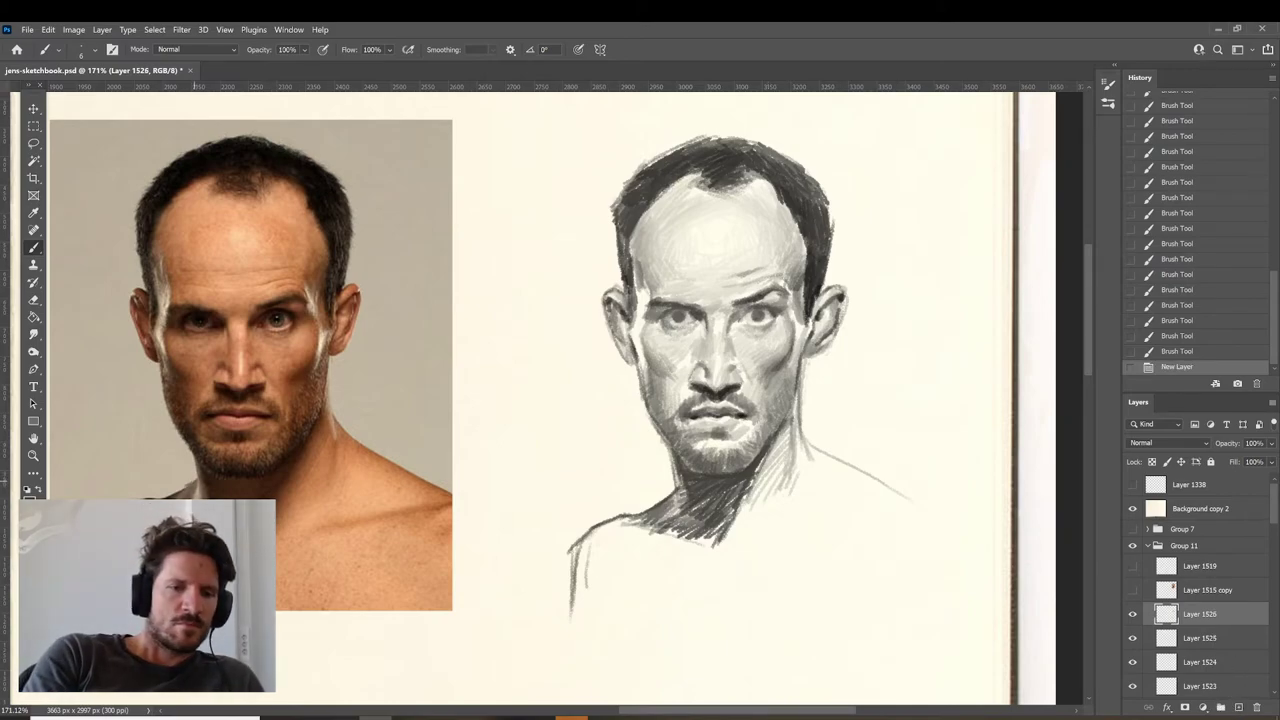
mouse_move(76, 568)
mouse_down()
mouse_move(184, 486)
mouse_move(146, 503)
mouse_up()
key(v)
mouse_move(146, 551)
mouse_down()
mouse_move(523, 540)
mouse_move(645, 553)
mouse_up()
drag(645, 555, 577, 571)
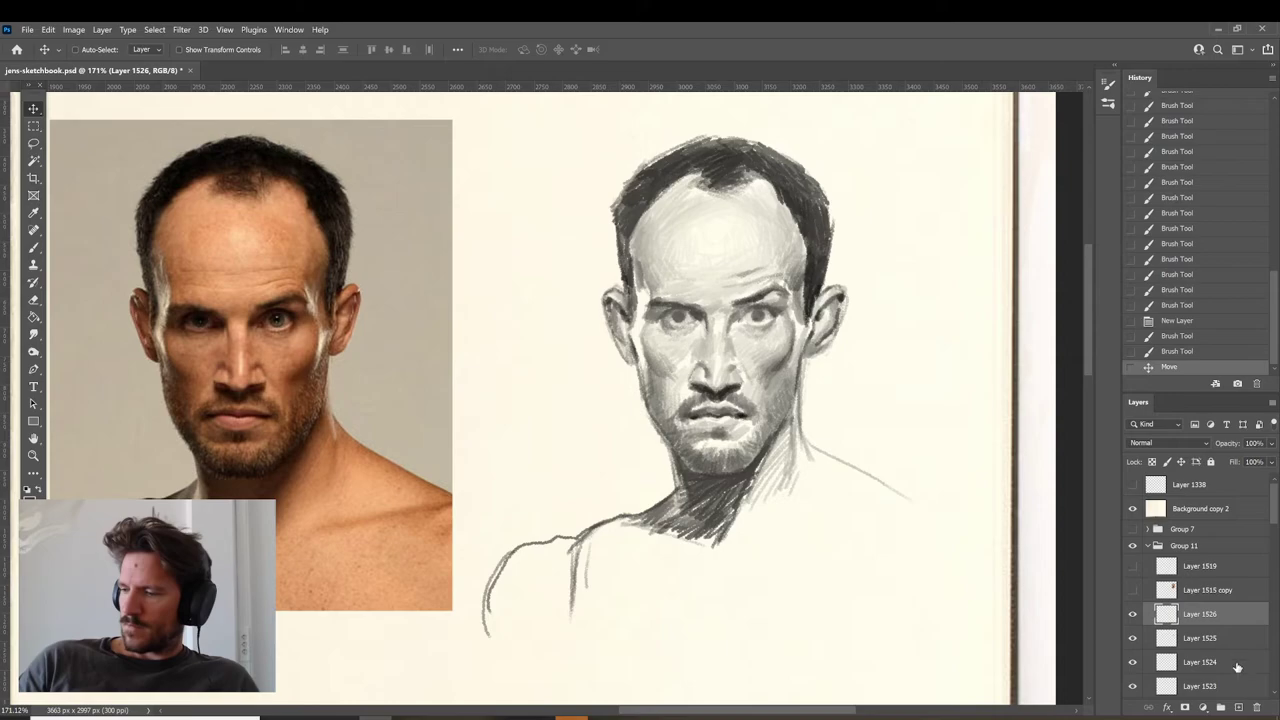
click(1253, 708)
Round out the left-hand shoulder contour with the brush and hatch the shoulder and upper chest lightly, using a sampled grey.
key(b)
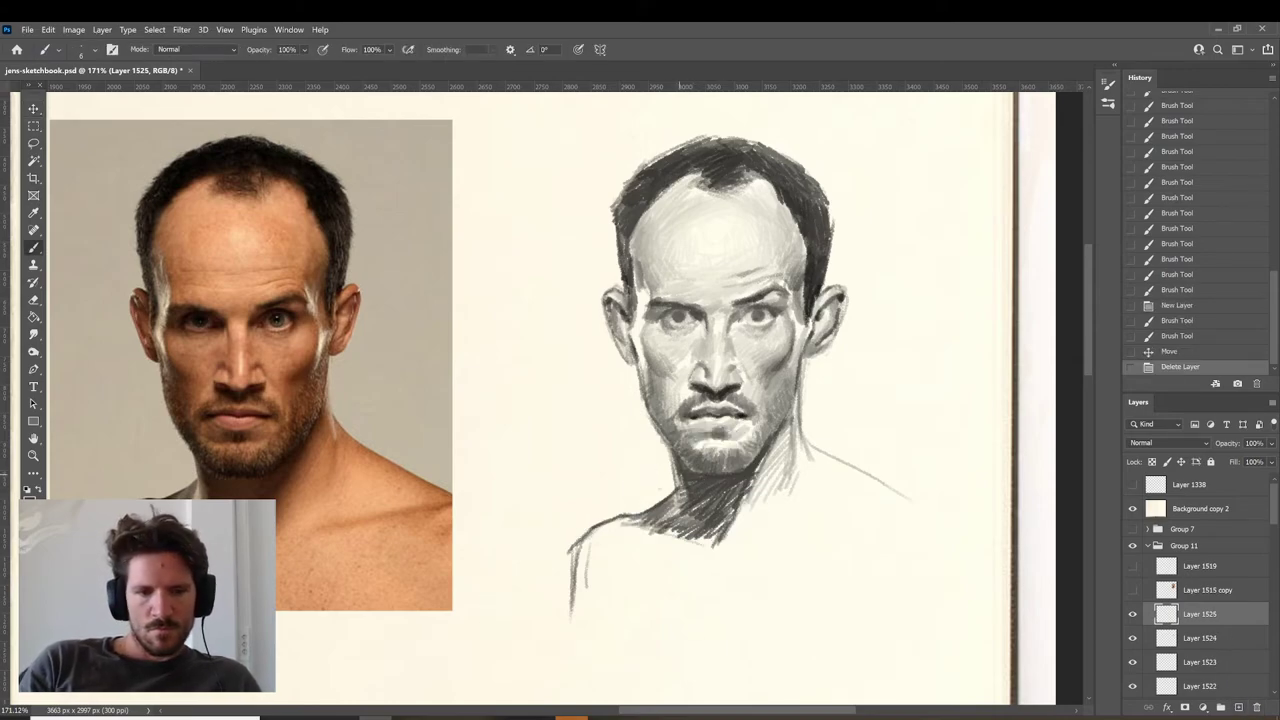
mouse_move(632, 514)
mouse_down()
mouse_move(576, 540)
mouse_move(564, 606)
mouse_up()
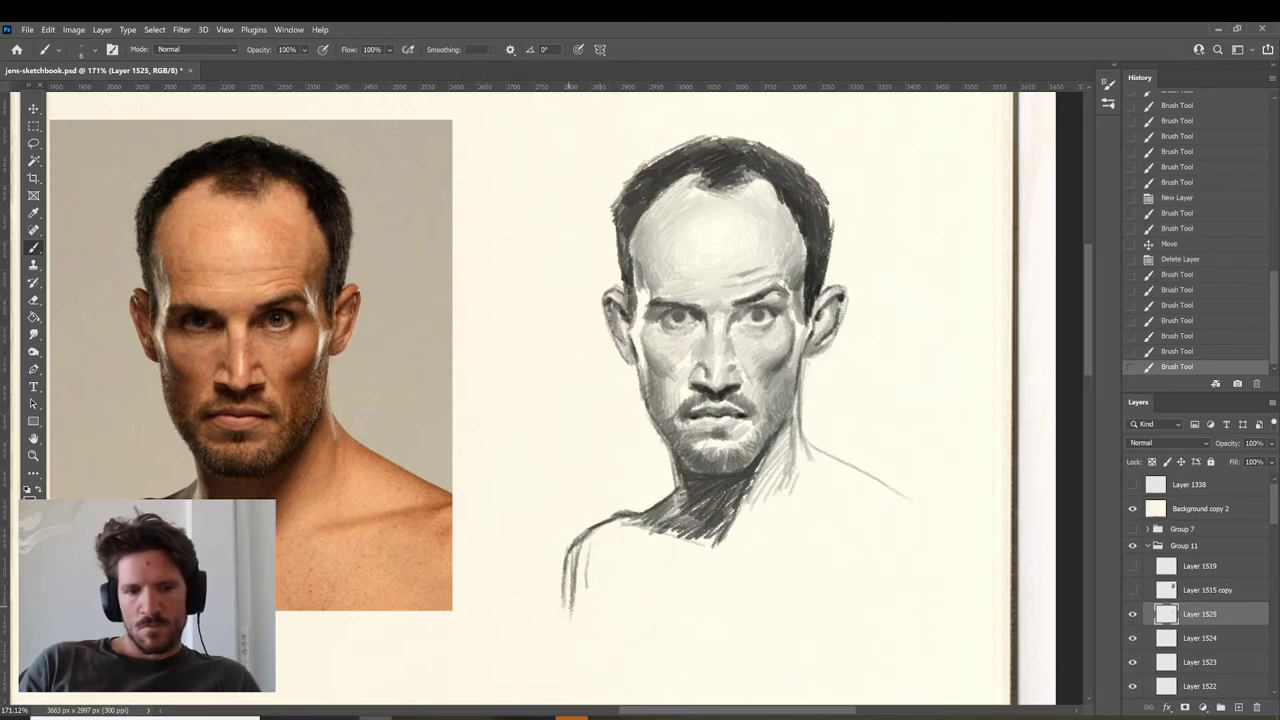
drag(632, 564, 600, 590)
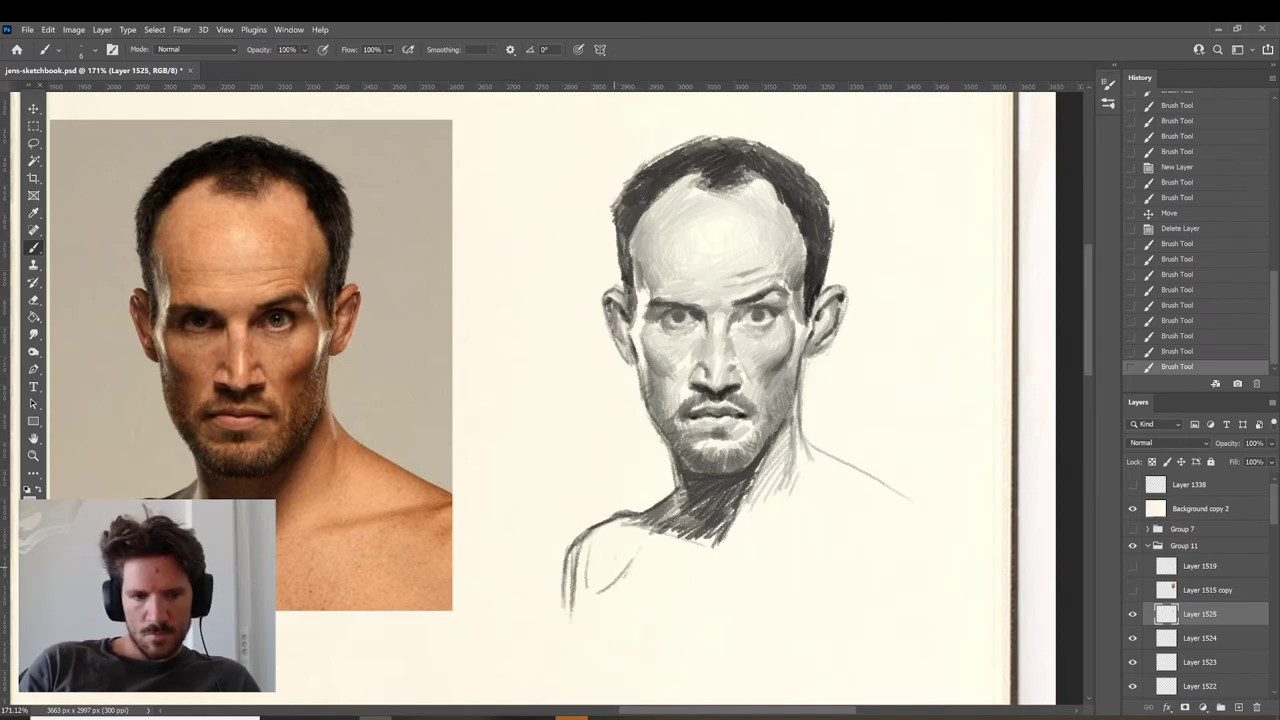
mouse_move(620, 524)
mouse_down()
mouse_move(580, 558)
mouse_move(597, 539)
mouse_up()
mouse_move(638, 527)
mouse_down()
mouse_move(588, 549)
mouse_move(590, 576)
mouse_up()
alt+click(715, 515)
mouse_move(694, 522)
mouse_down()
mouse_move(666, 549)
mouse_move(598, 535)
mouse_up()
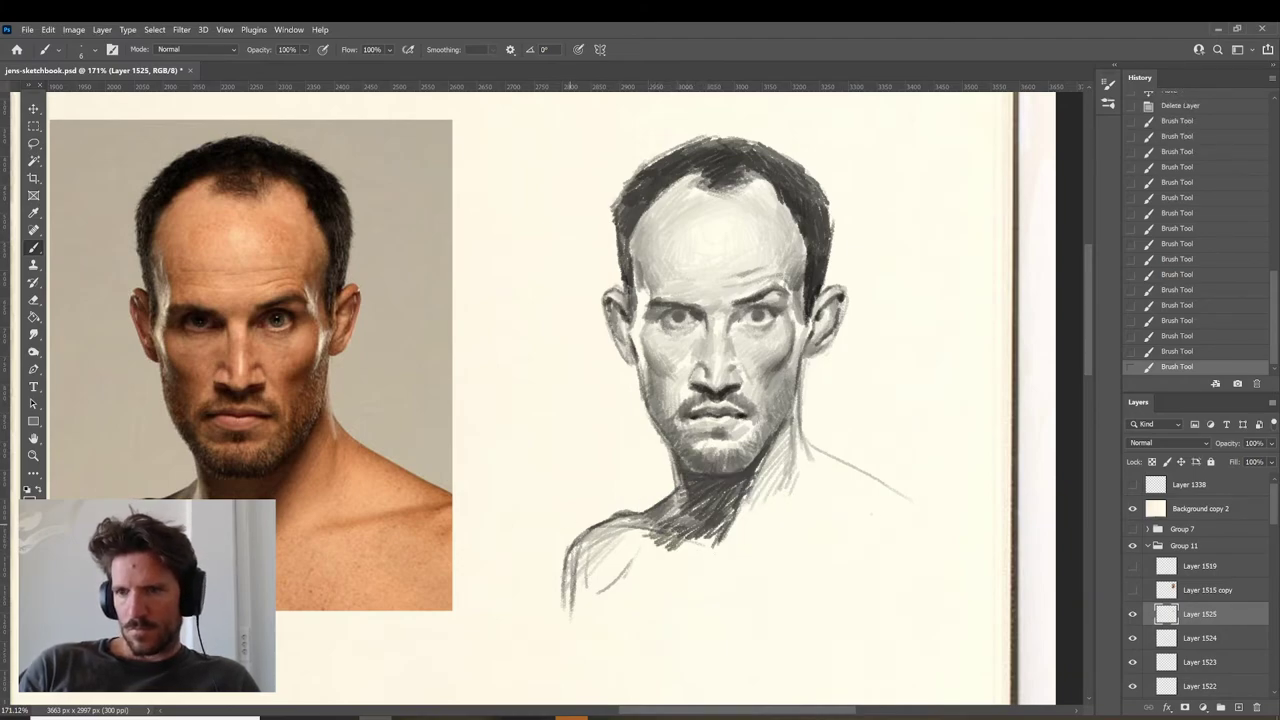
Deepen the diagonal hatching of the neck shadow from the jaw to the collarbone and compare the last strokes by undoing and redoing them.
drag(779, 440, 715, 551)
mouse_move(759, 465)
mouse_down()
mouse_move(737, 514)
mouse_move(685, 547)
mouse_up()
drag(720, 525, 676, 546)
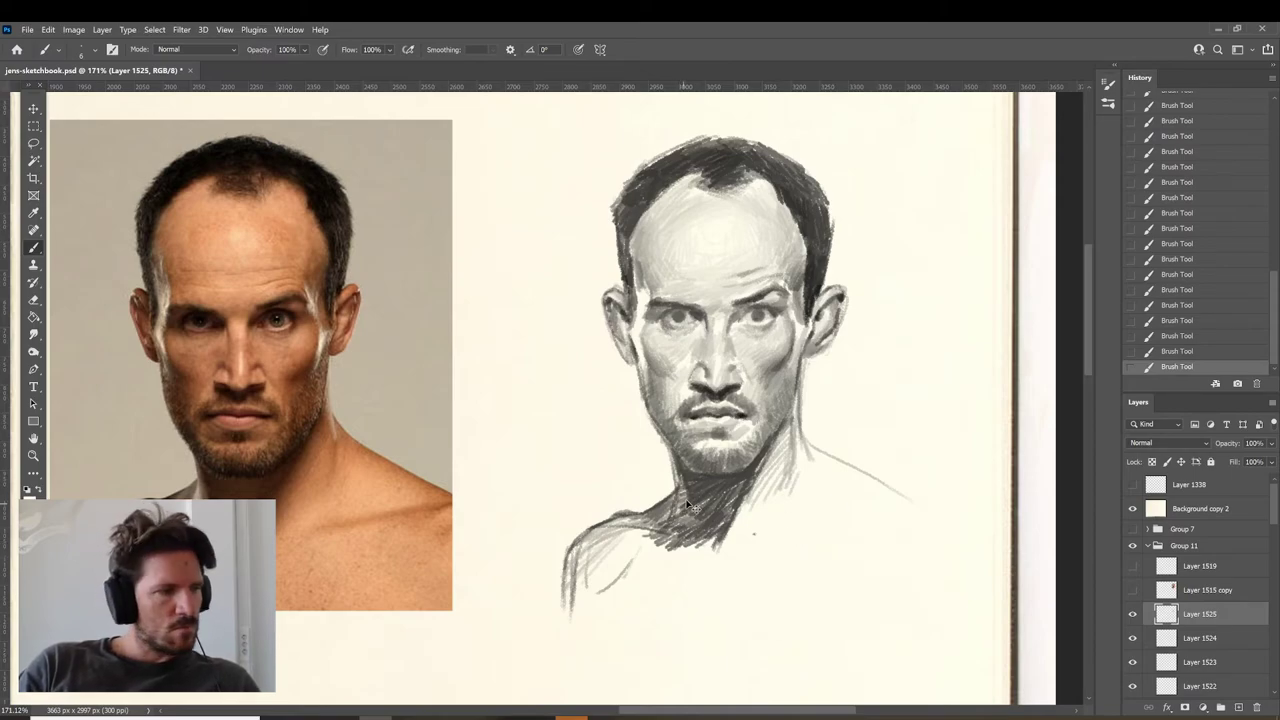
key(ctrl+z)
key(ctrl+z)
key(ctrl+shift+z)
key(ctrl+shift+z)
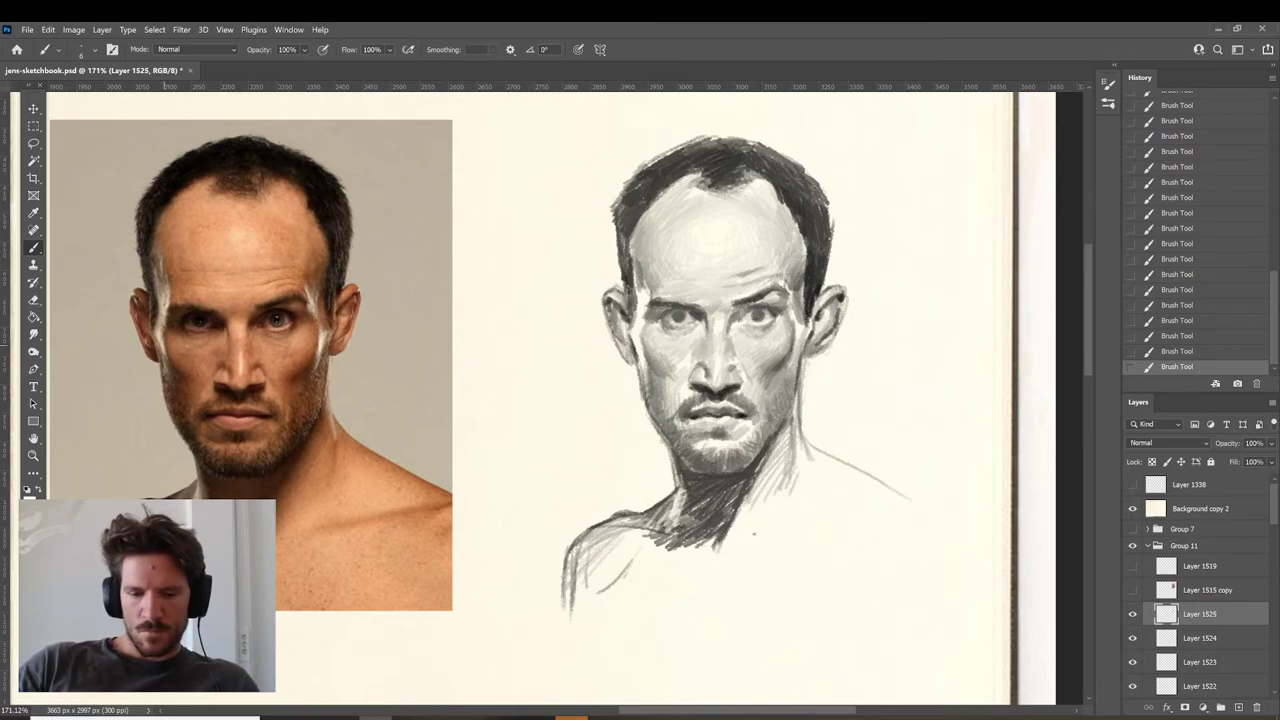
Switch to the browser's YouTube page, go back to the Usher Tiny Desk Concert video, and return to the drawing in Photoshop.
click(342, 718)
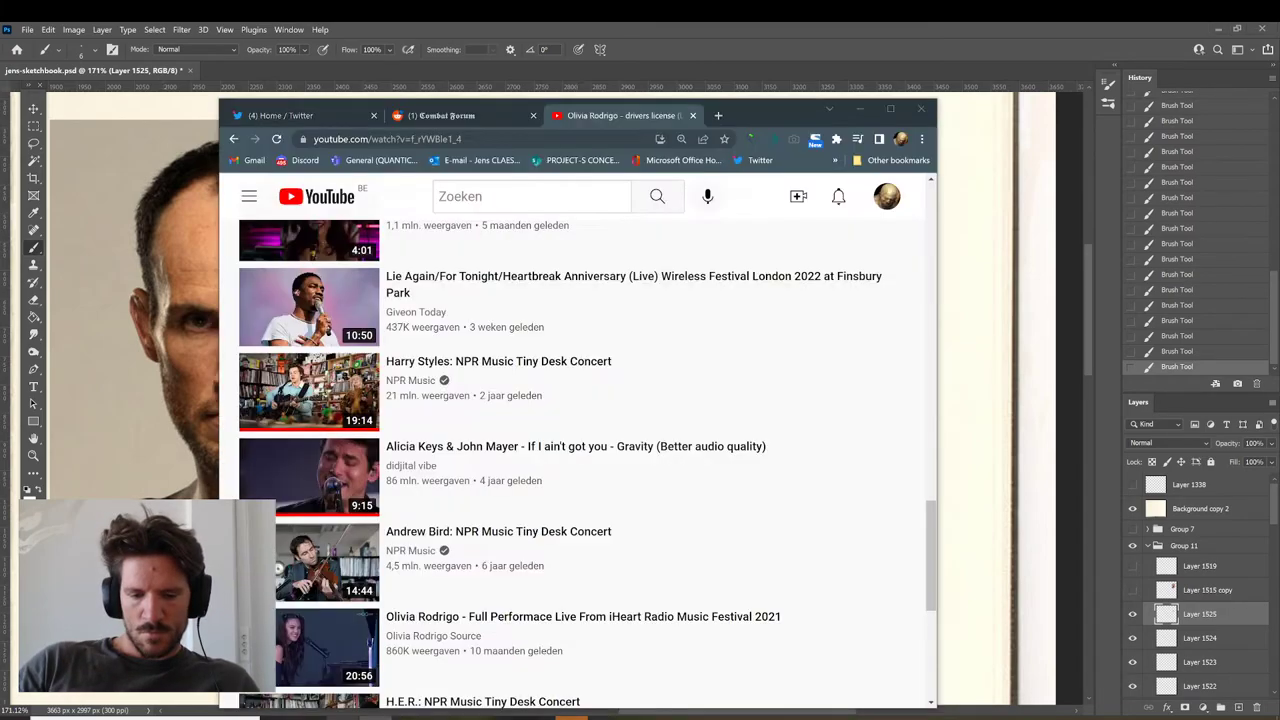
scroll(500, 381, up, 14)
scroll(490, 392, up, 5)
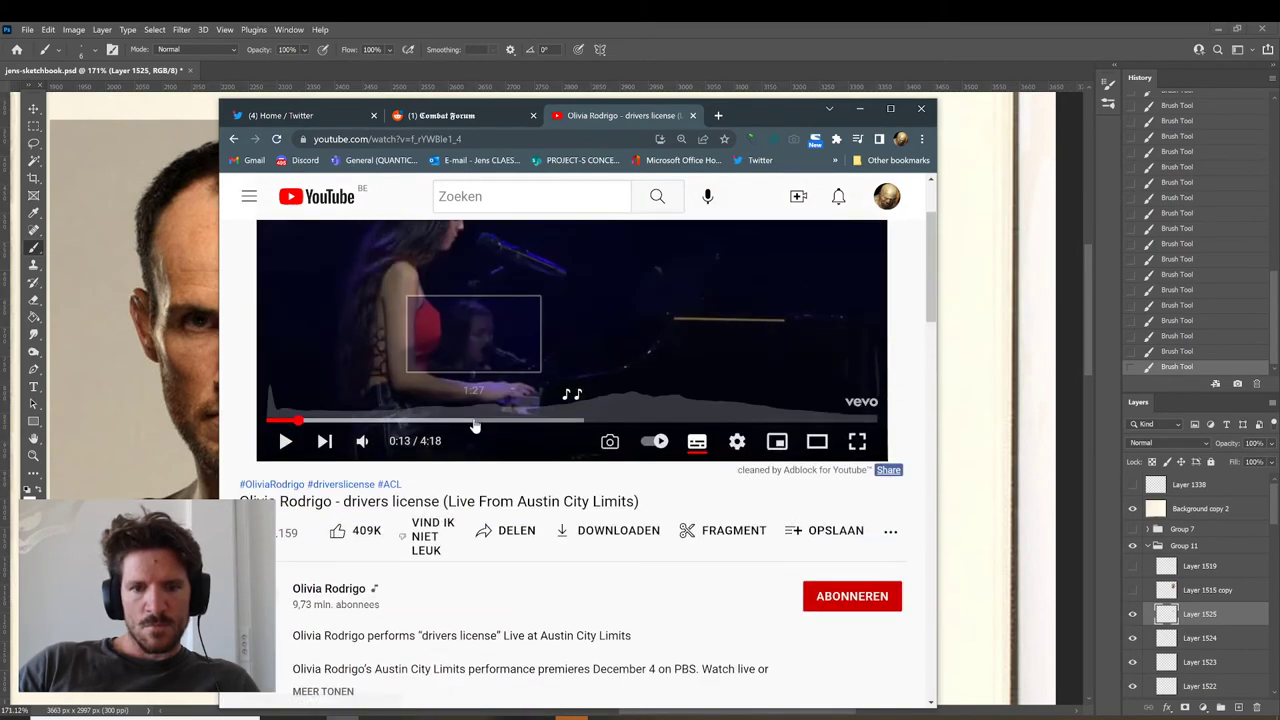
click(234, 139)
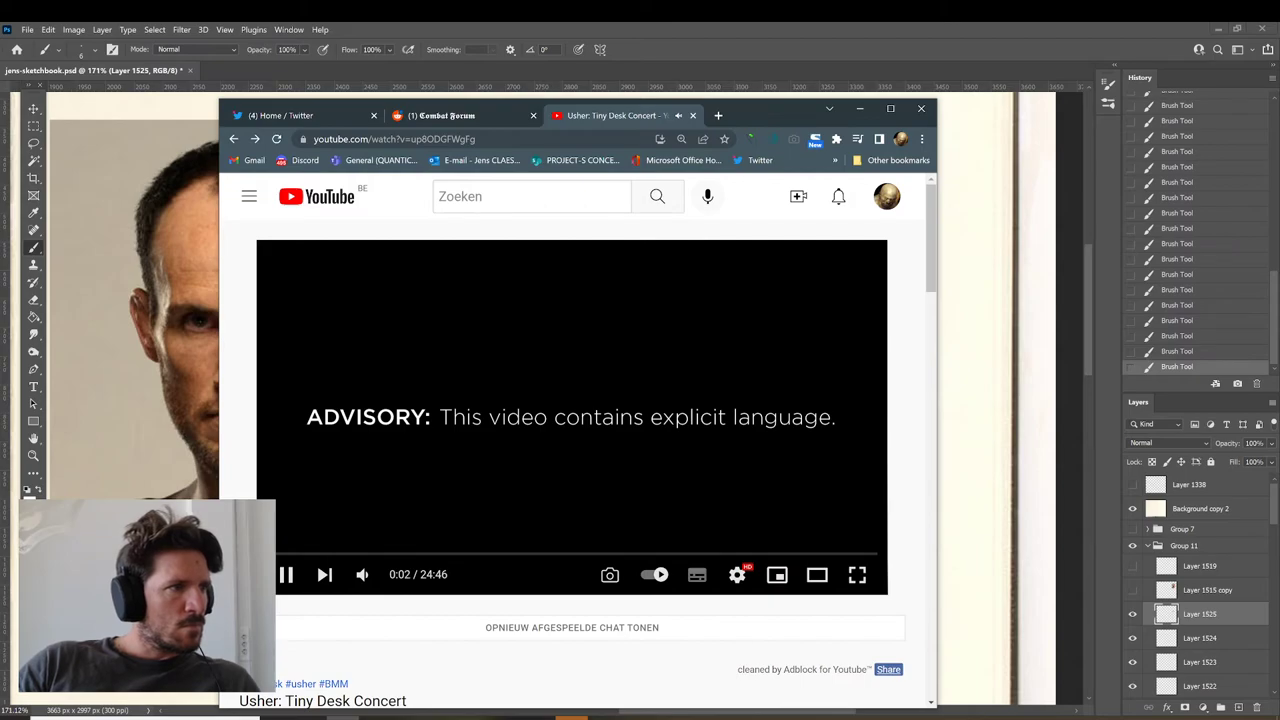
key(alt+Tab)
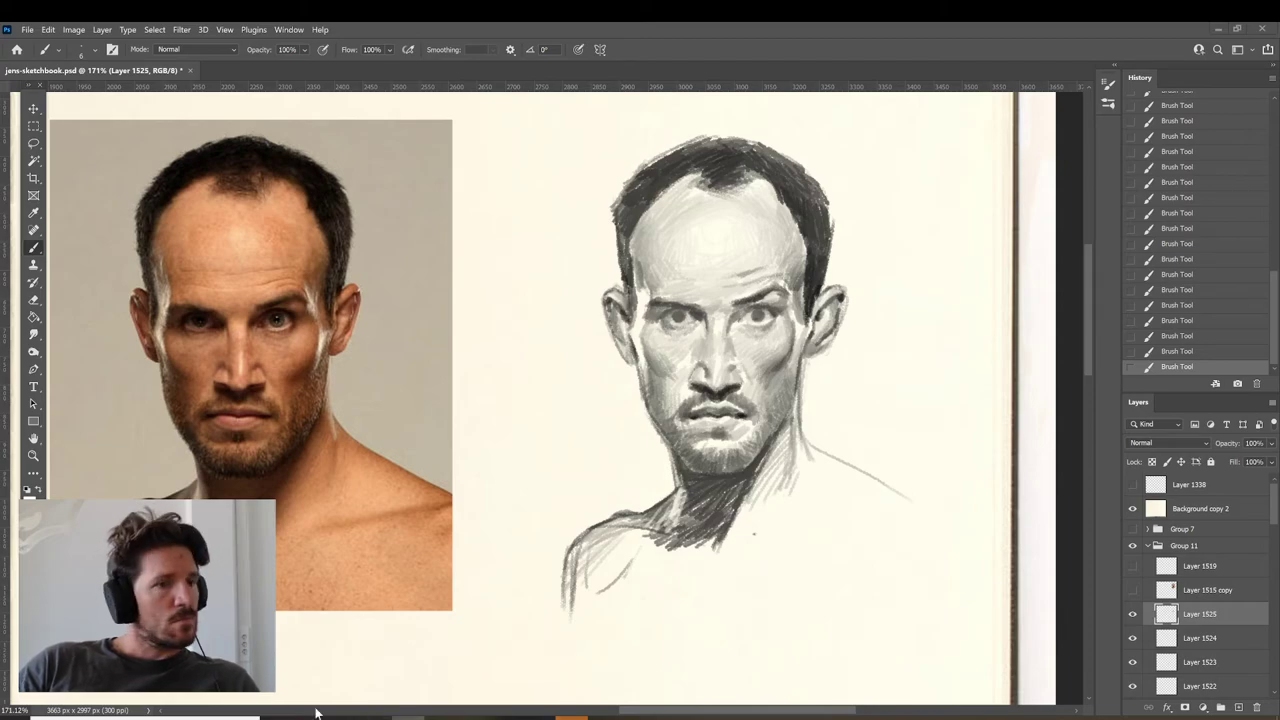
key(alt+Tab)
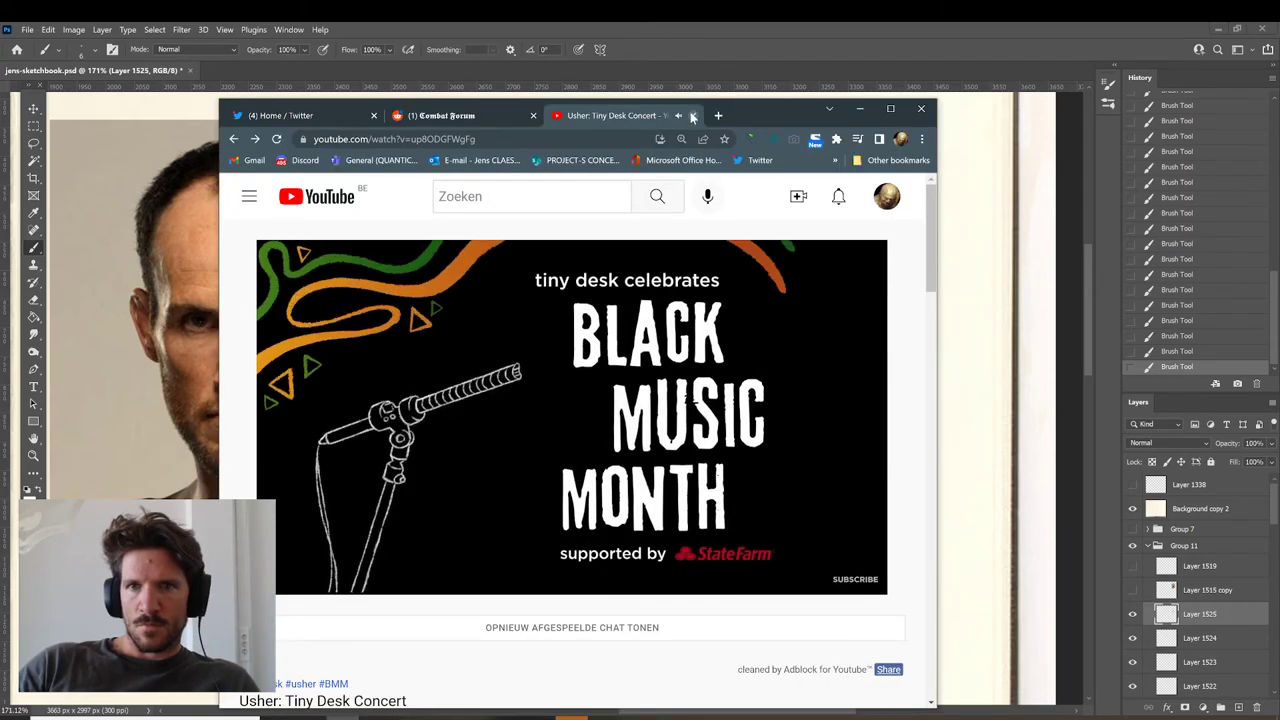
mouse_move(571, 716)
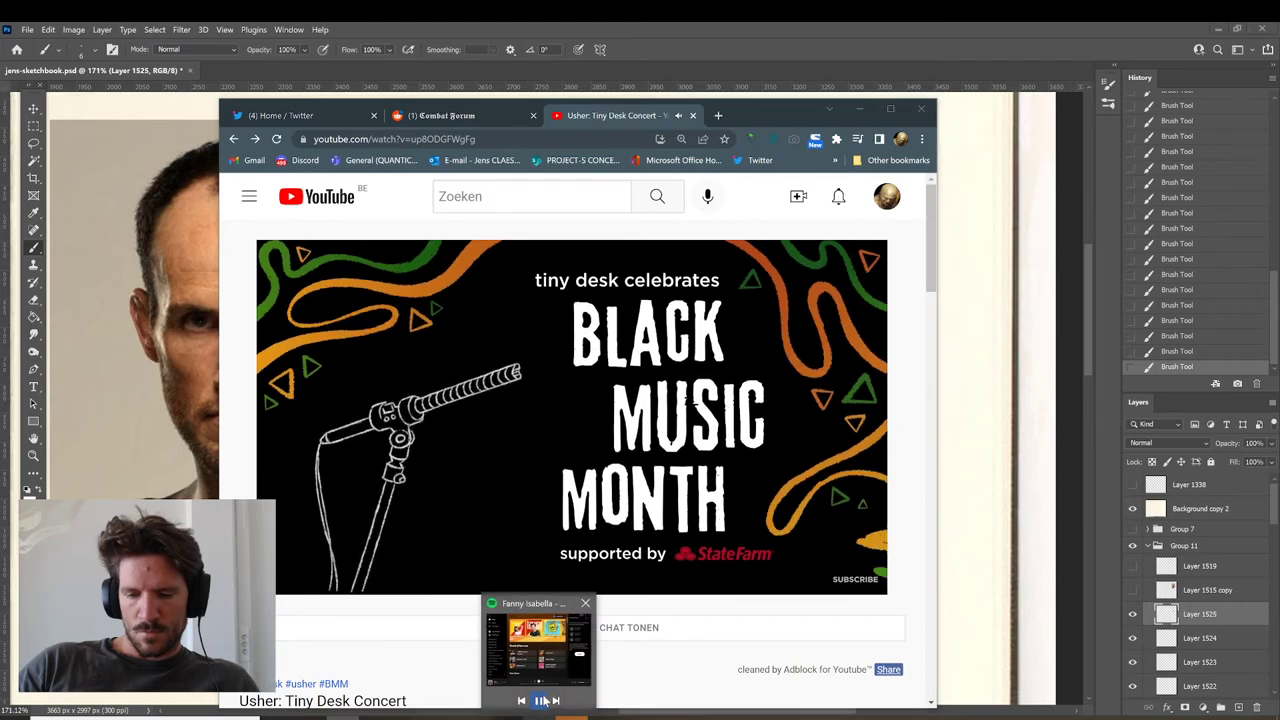
click(375, 717)
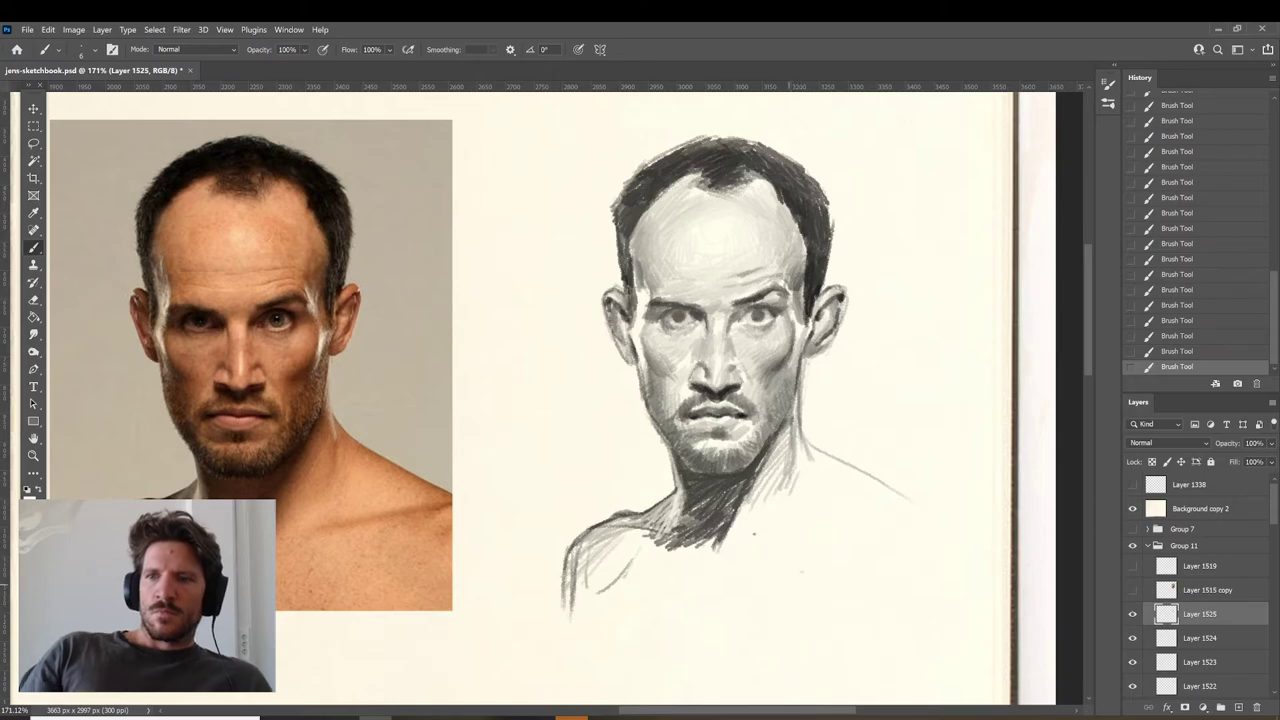
Add a new empty layer above the one holding the neck and shoulder strokes.
click(1238, 707)
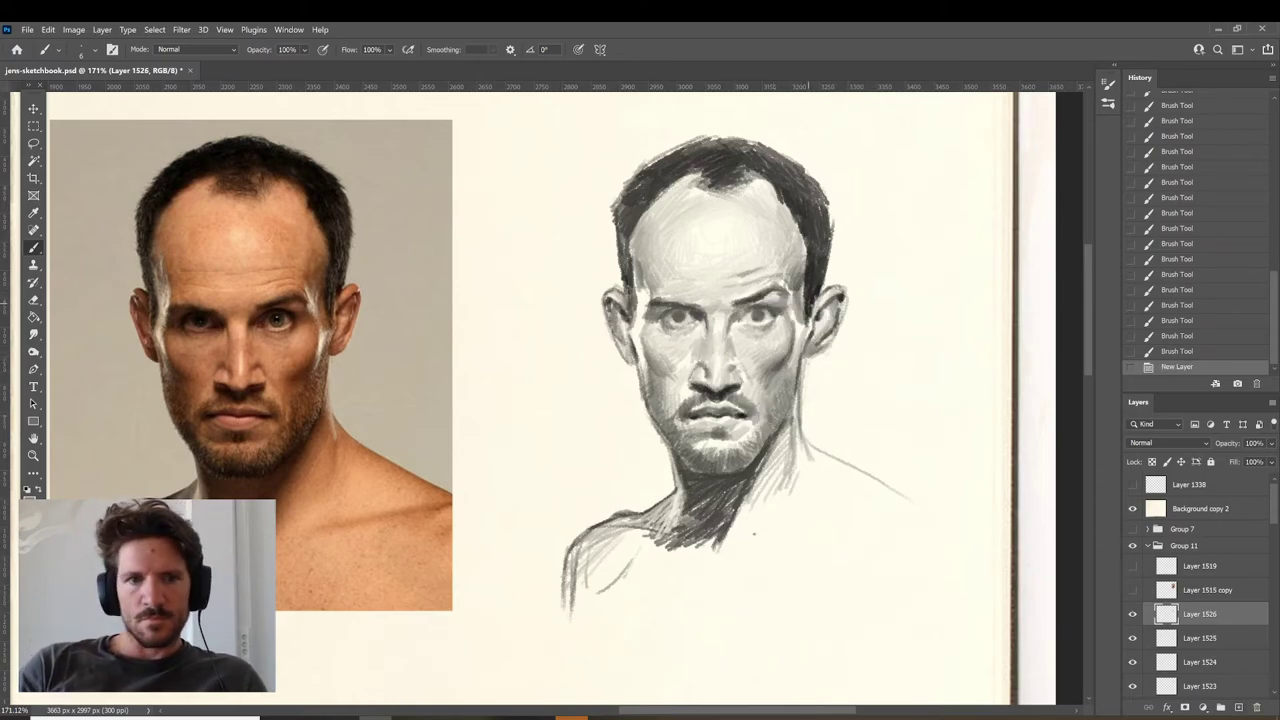